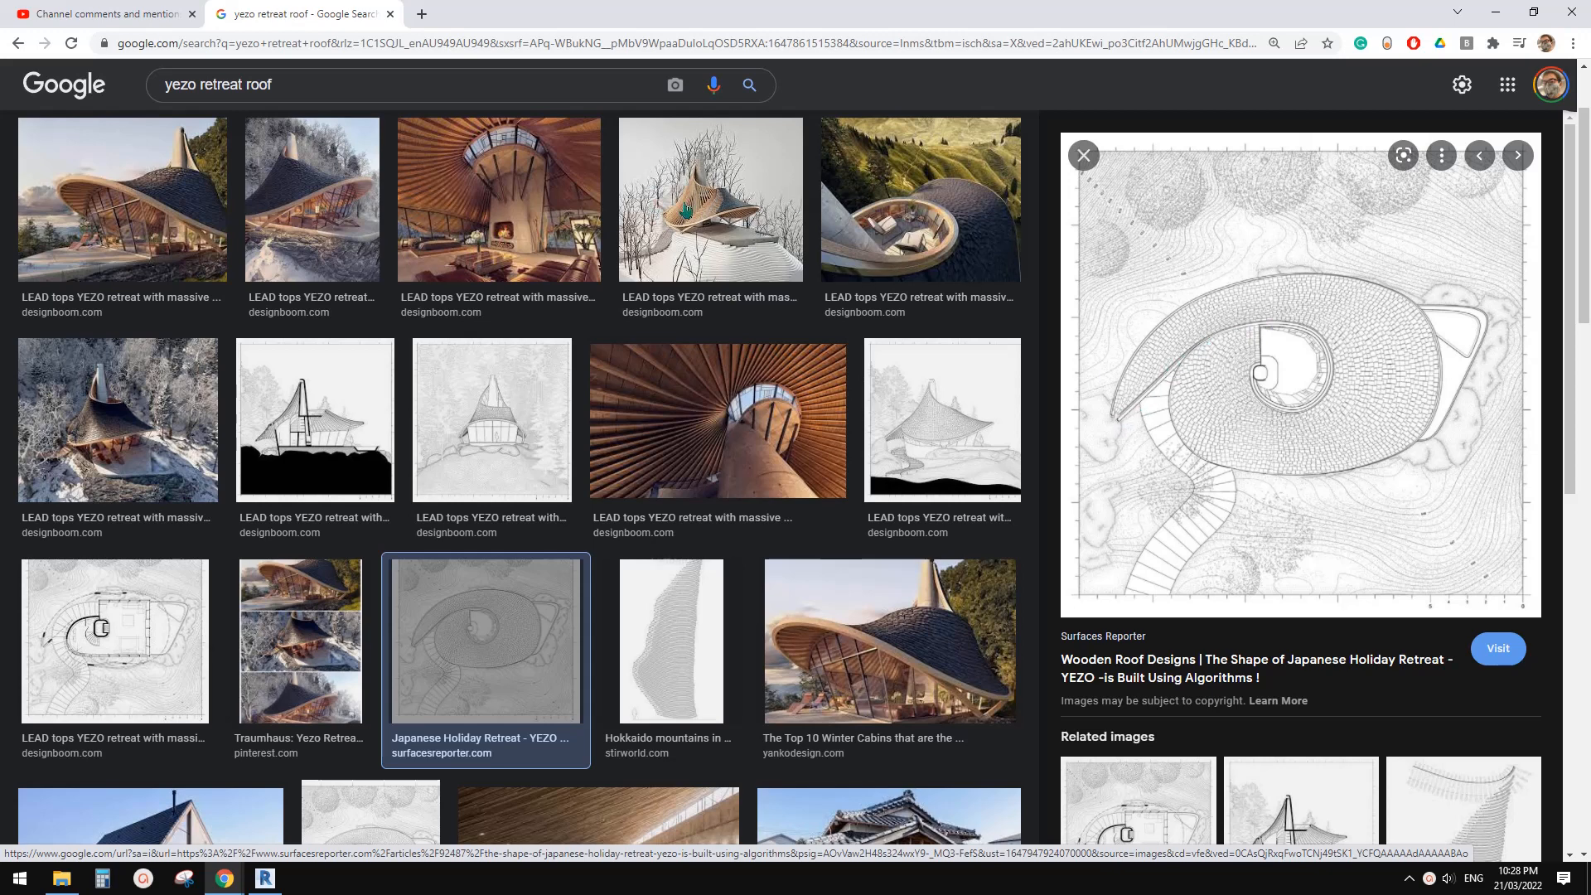
# Step: View the YEZO retreat's physical model photo and its roof plan drawing in the image results
pyautogui.click(747, 248)
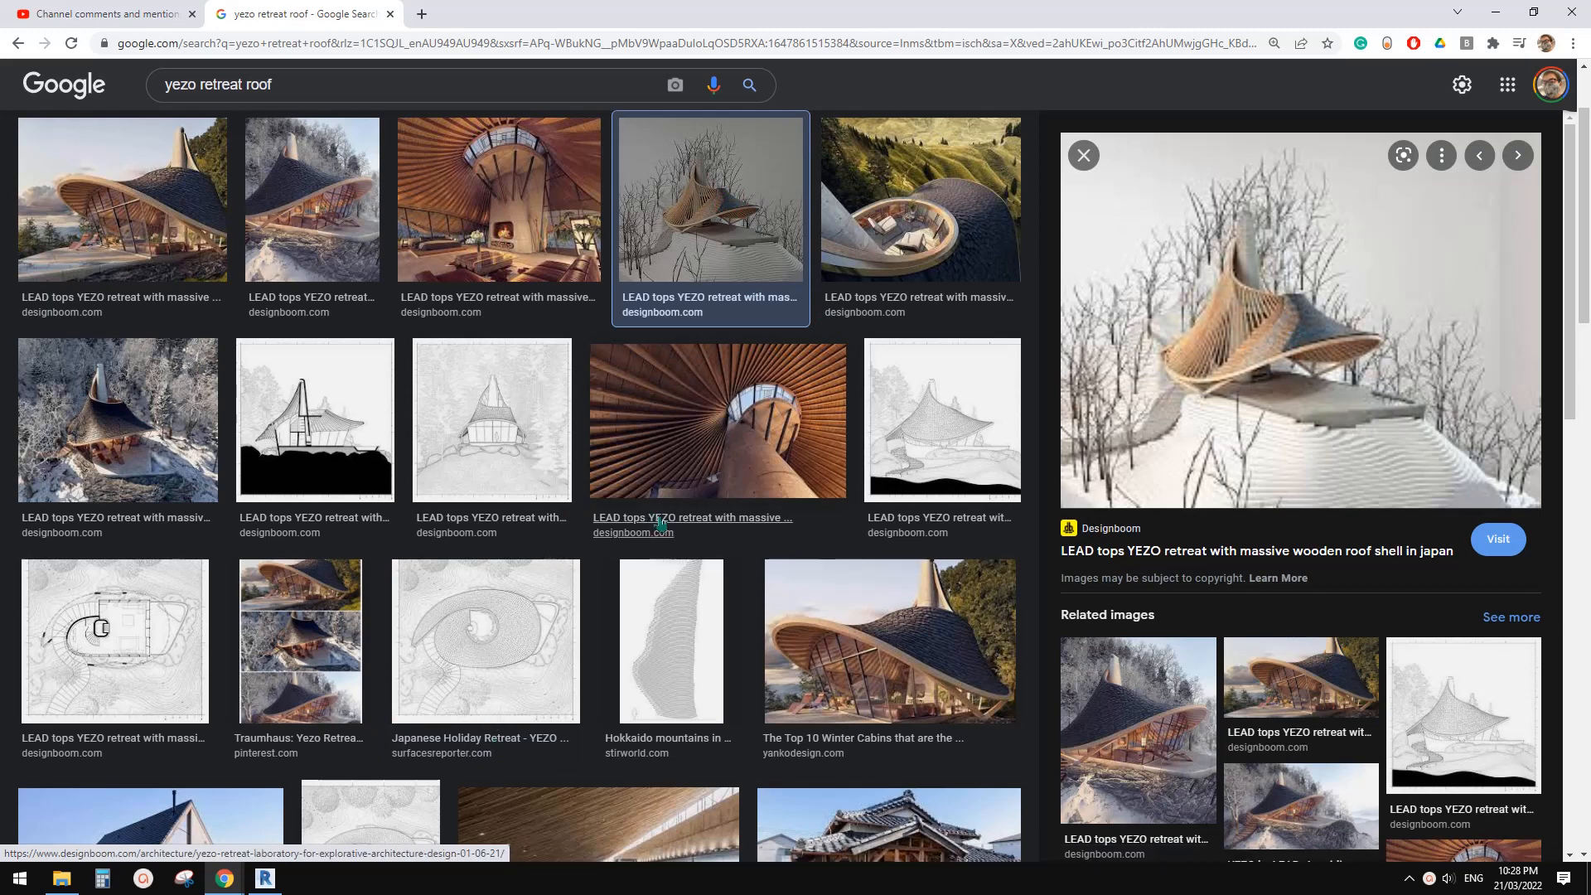
pyautogui.click(485, 638)
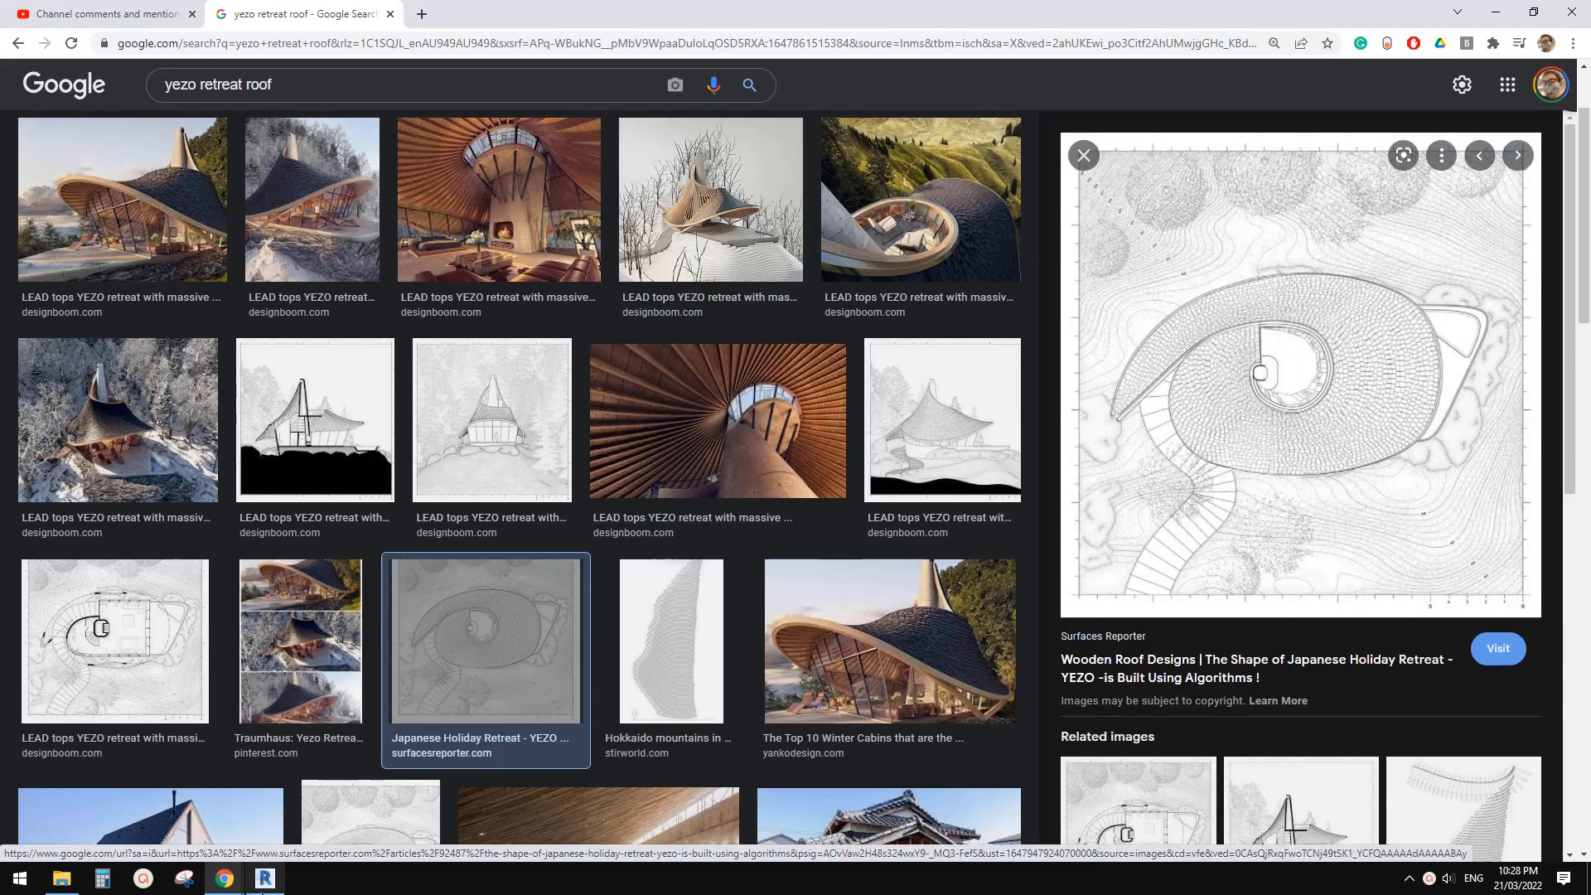
# Step: Switch to Revit and create a new model project
pyautogui.click(265, 879)
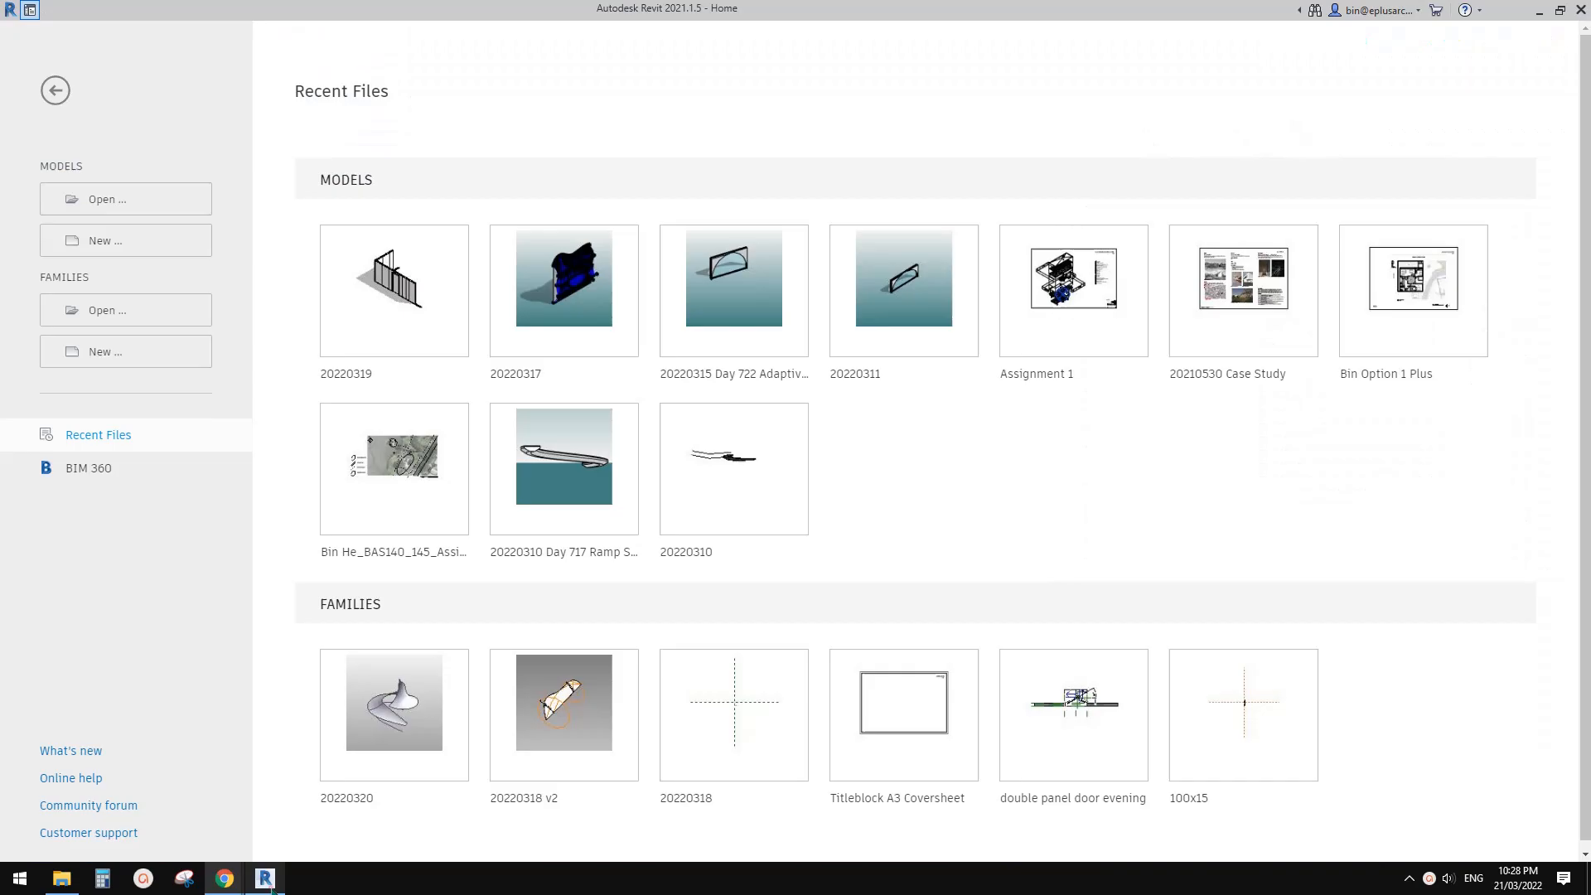
pyautogui.click(104, 241)
pyautogui.click(694, 424)
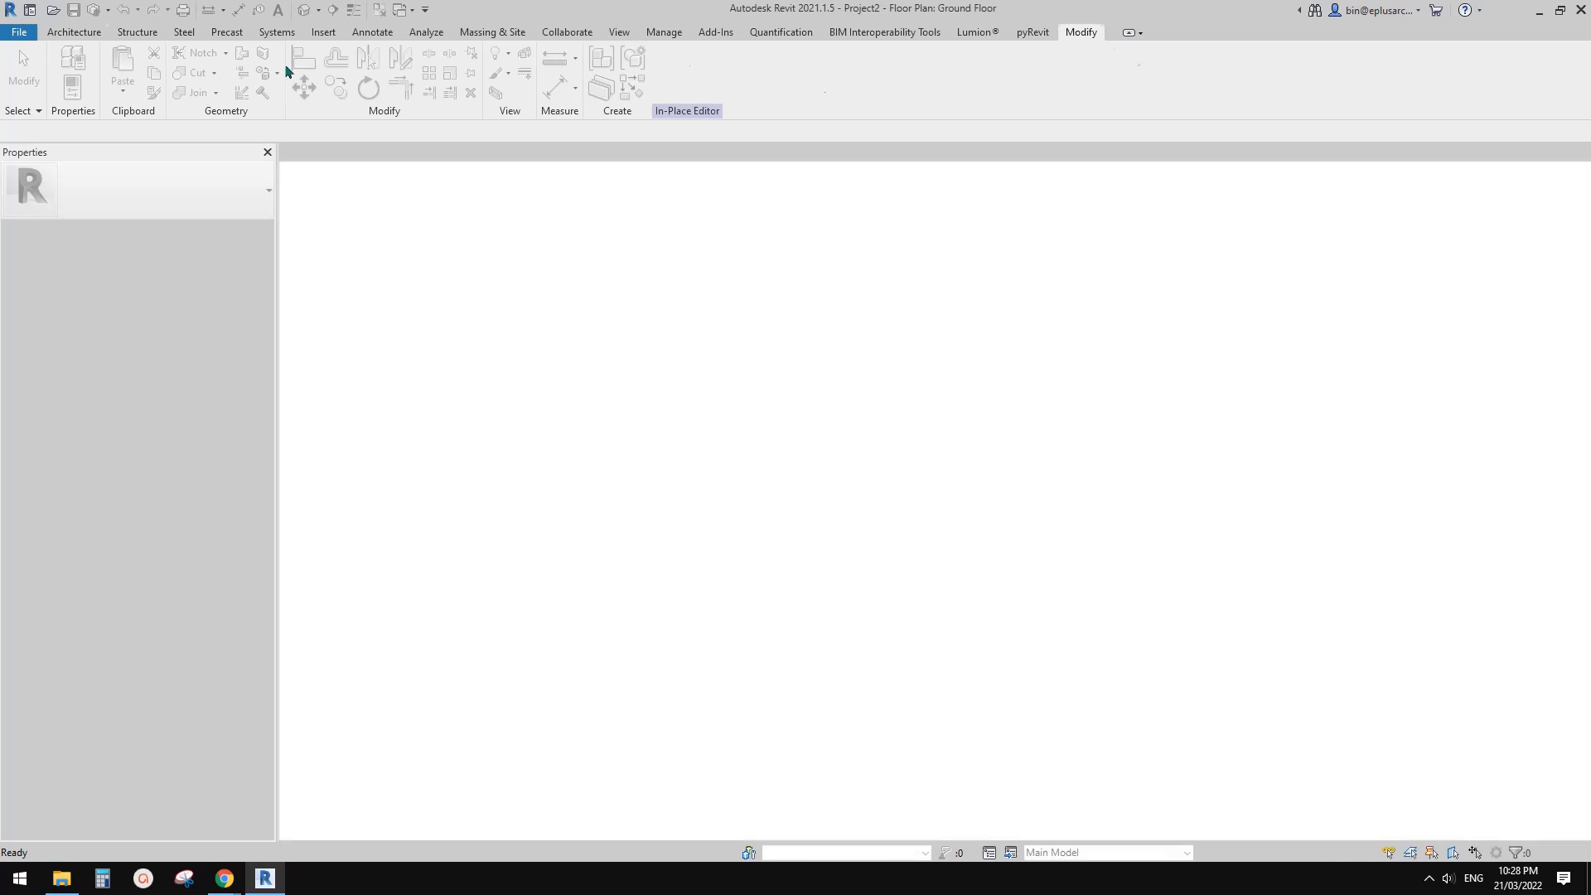
# Step: Start an in-place model in the Mass category with the name Mass 1
pyautogui.click(189, 83)
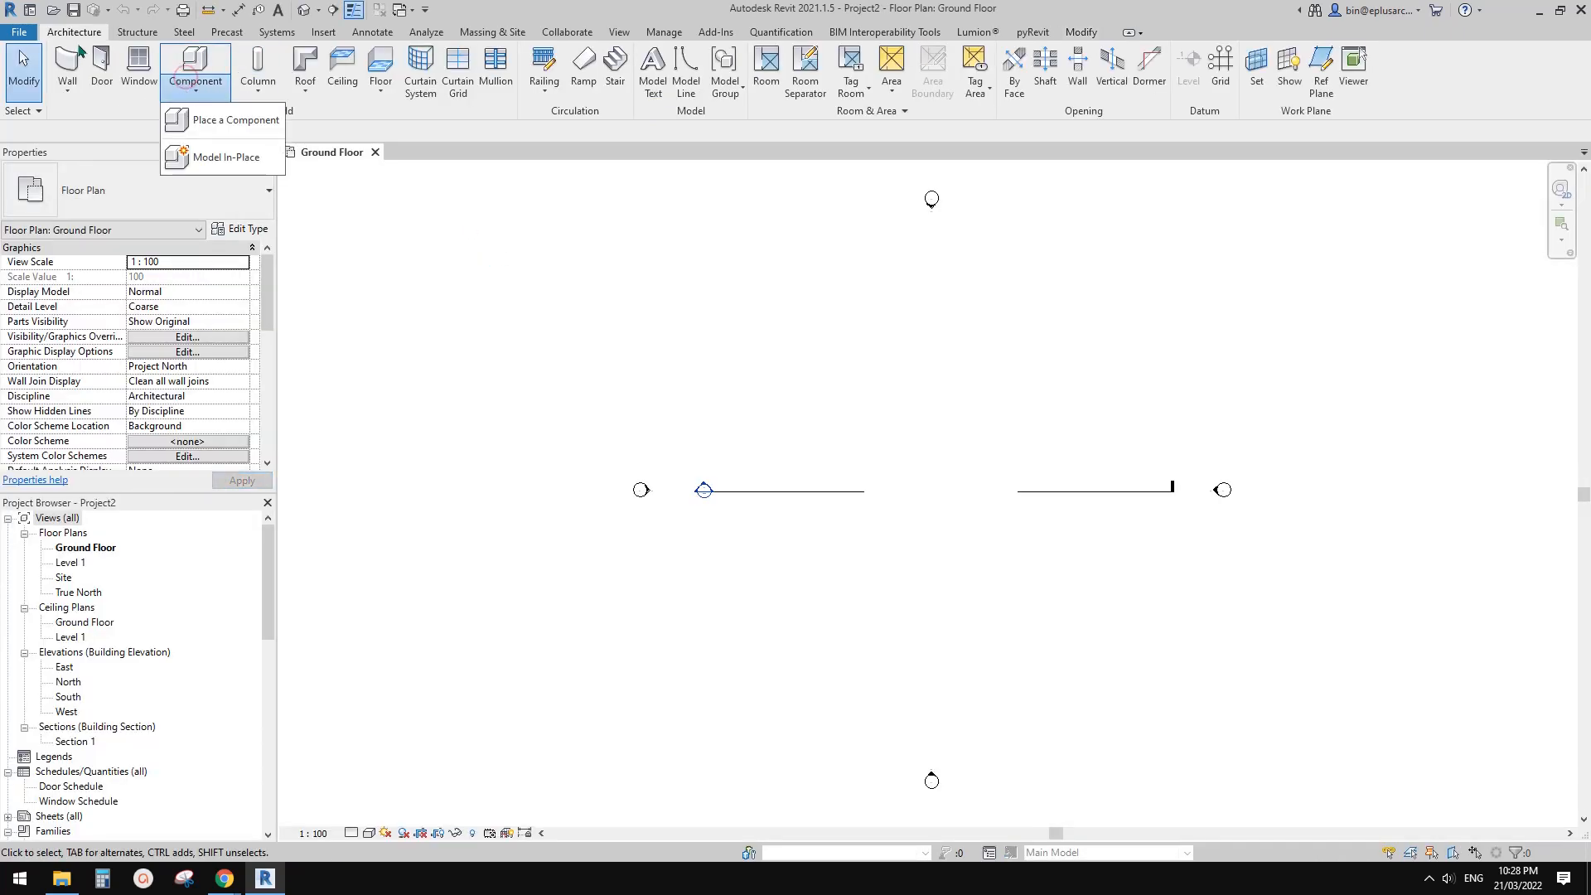
pyautogui.click(223, 157)
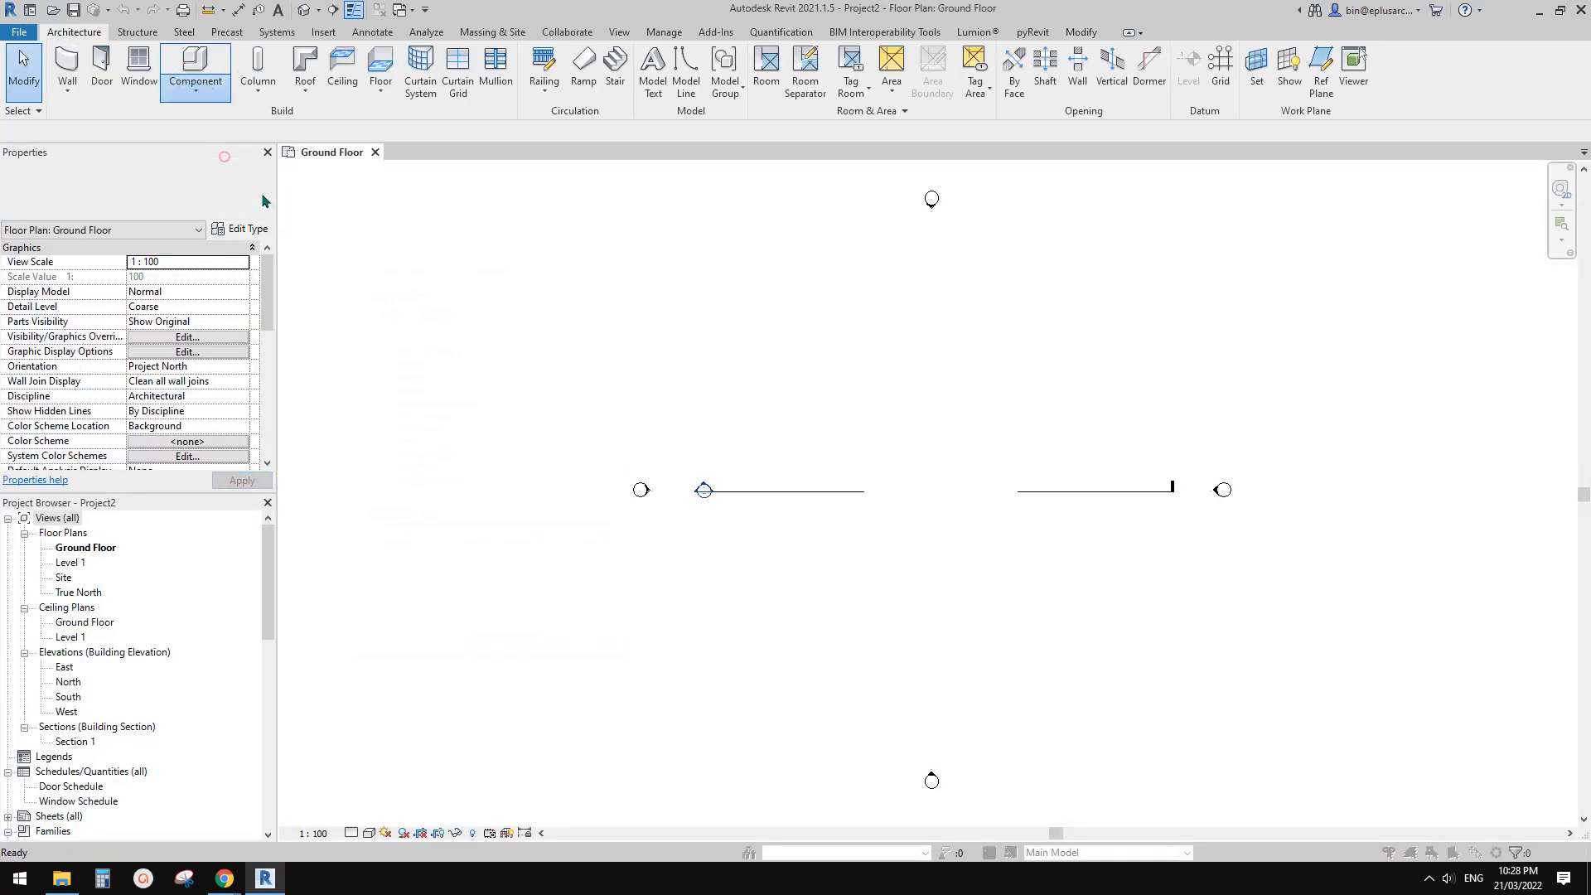
pyautogui.click(452, 404)
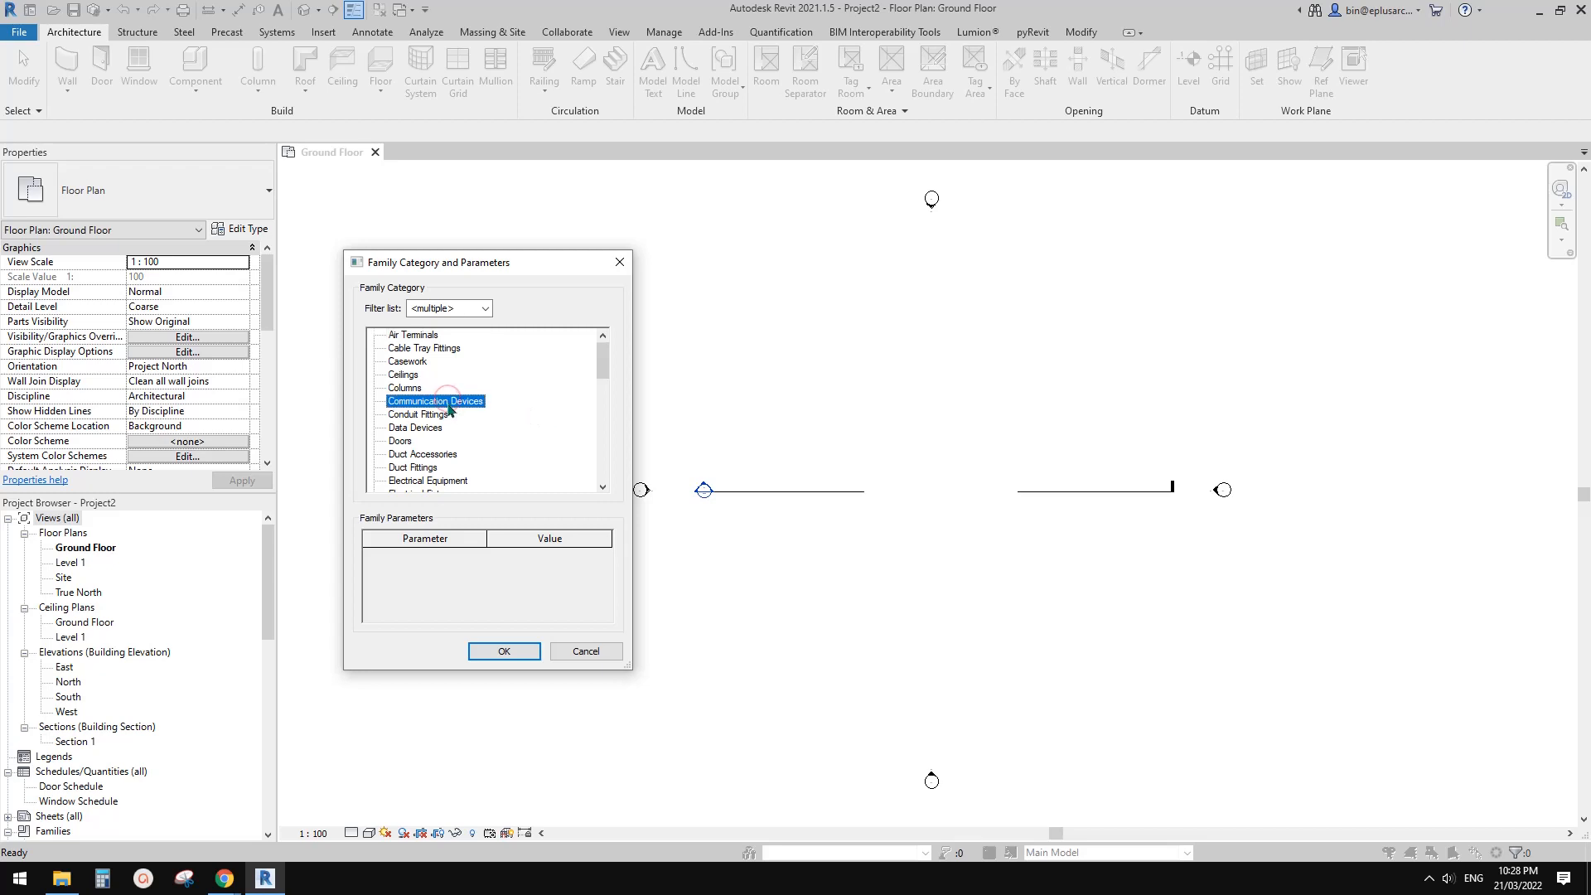
pyautogui.press('m')
pyautogui.click(525, 652)
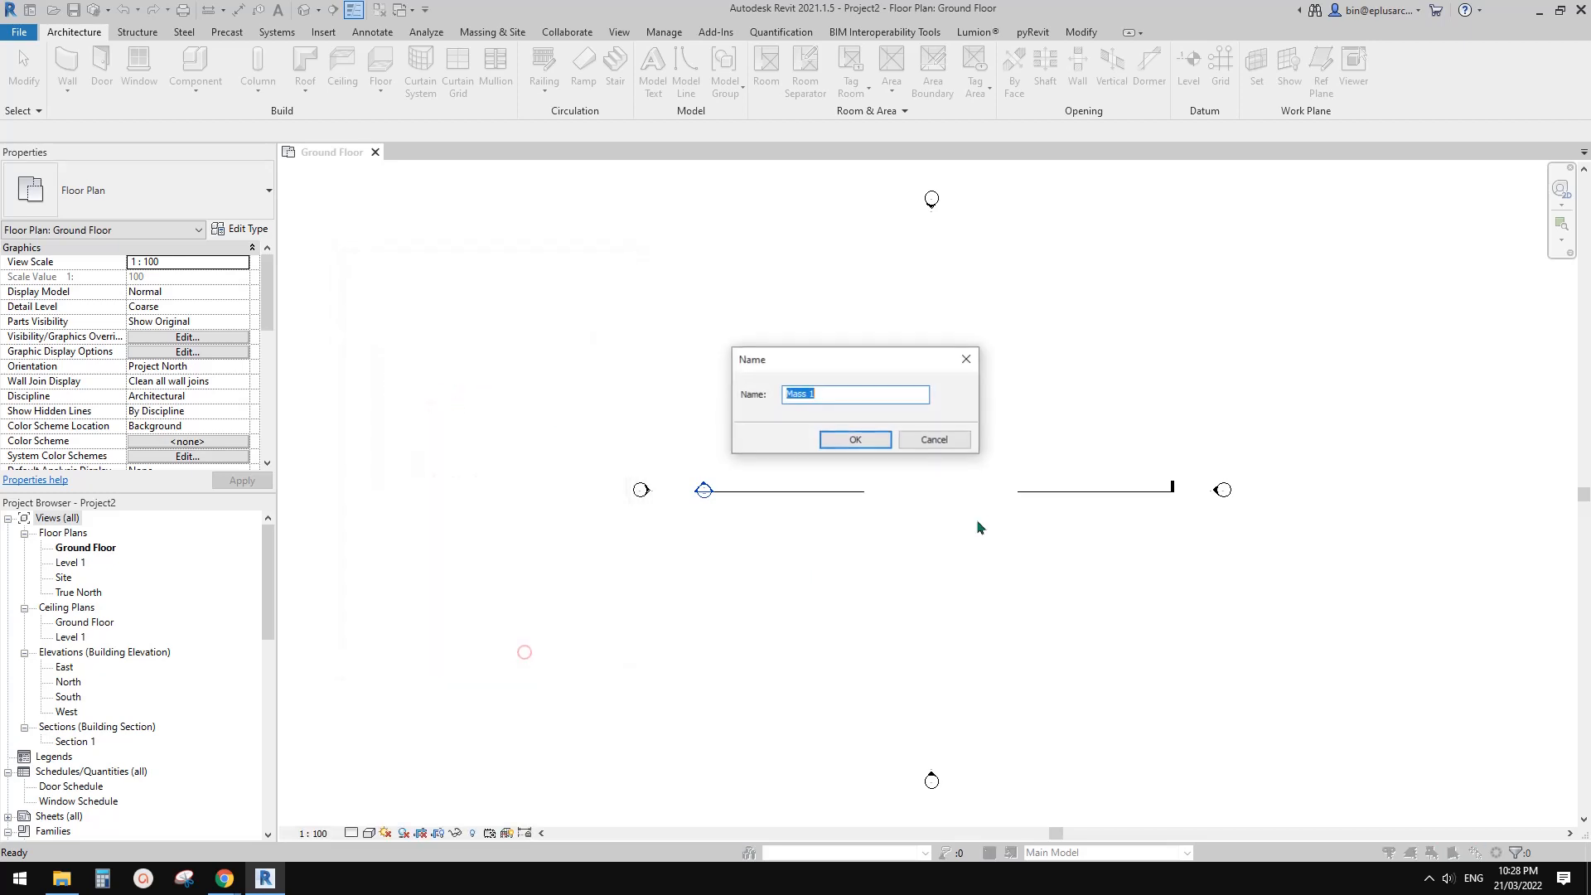
pyautogui.click(871, 438)
# Step: Bring the roof plan image Capture.JPG from File Explorer into the Ground Floor plan as a tracing underlay
pyautogui.scroll(1, 944, 482)
pyautogui.moveTo(954, 473); pyautogui.dragTo(878, 495, button='middle')
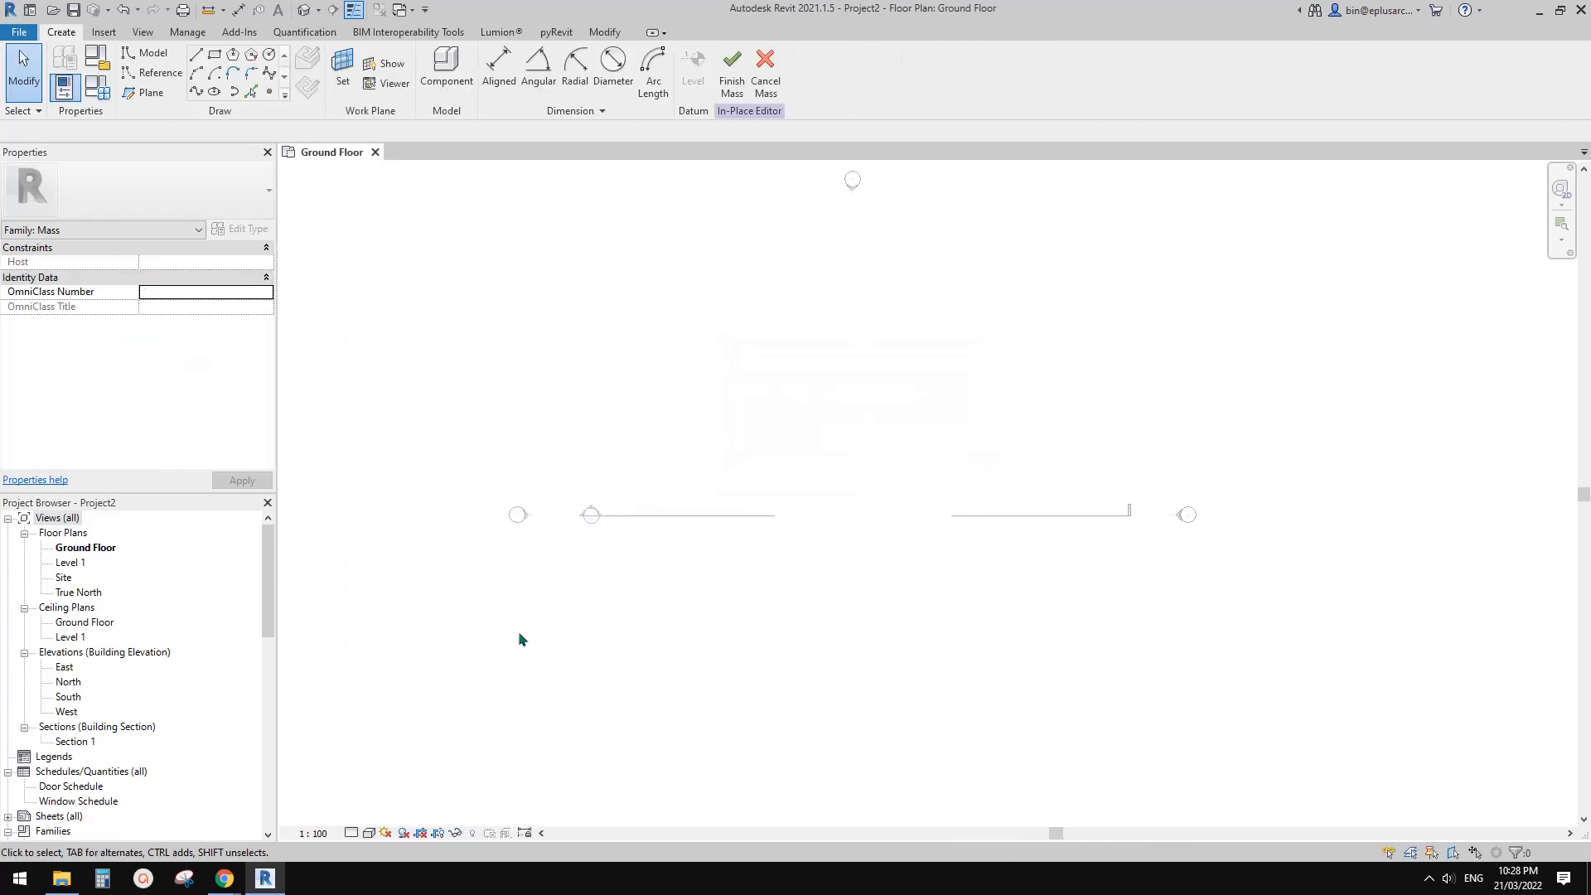
pyautogui.click(62, 877)
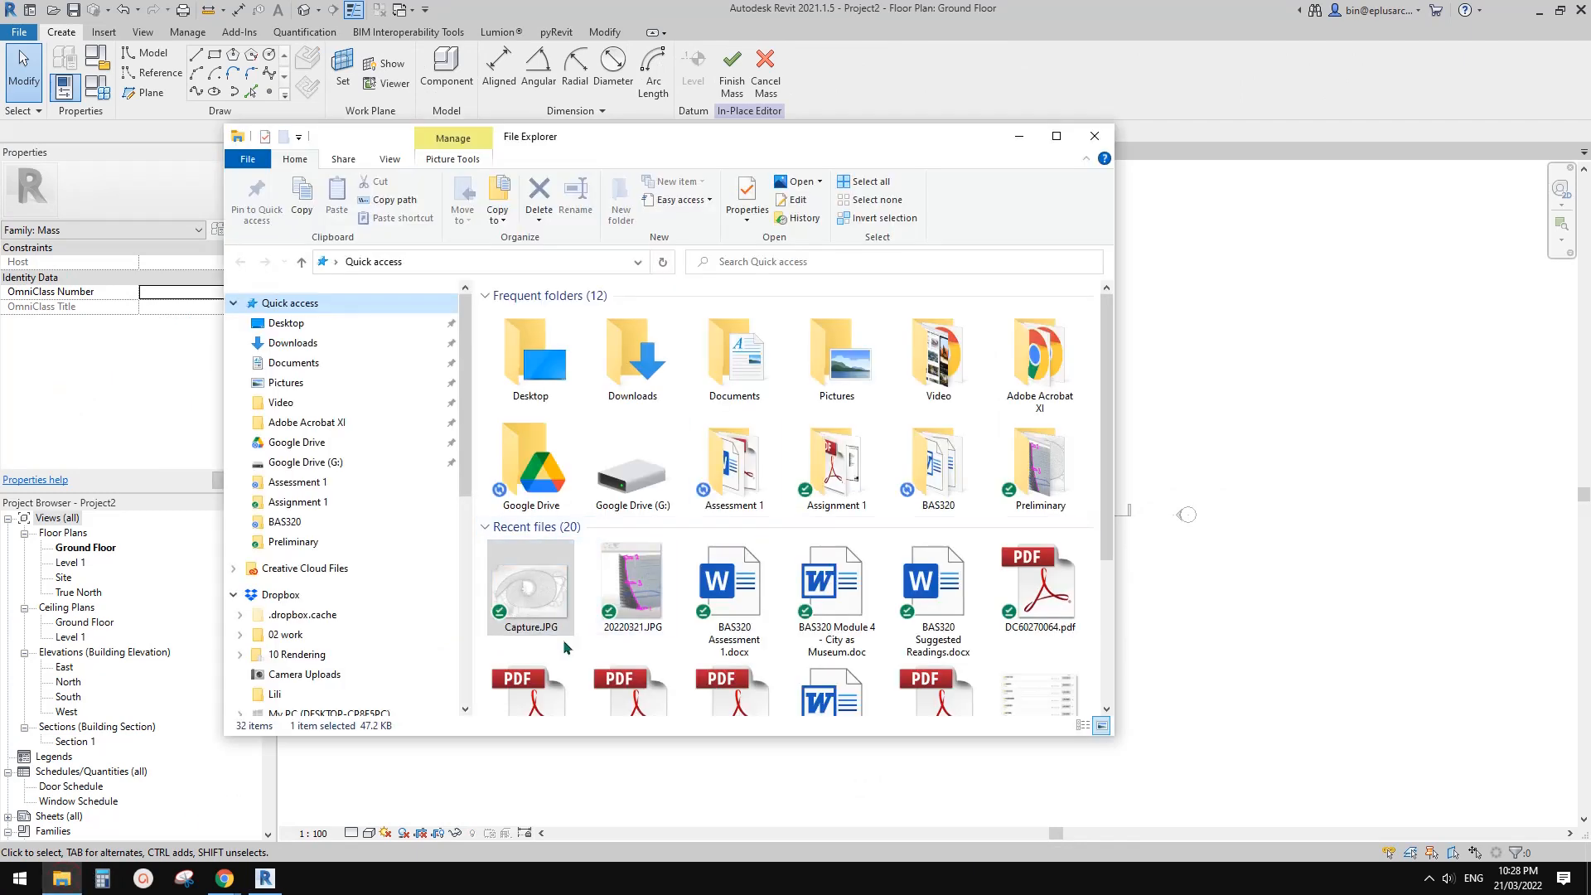
pyautogui.moveTo(540, 617); pyautogui.dragTo(1210, 525)
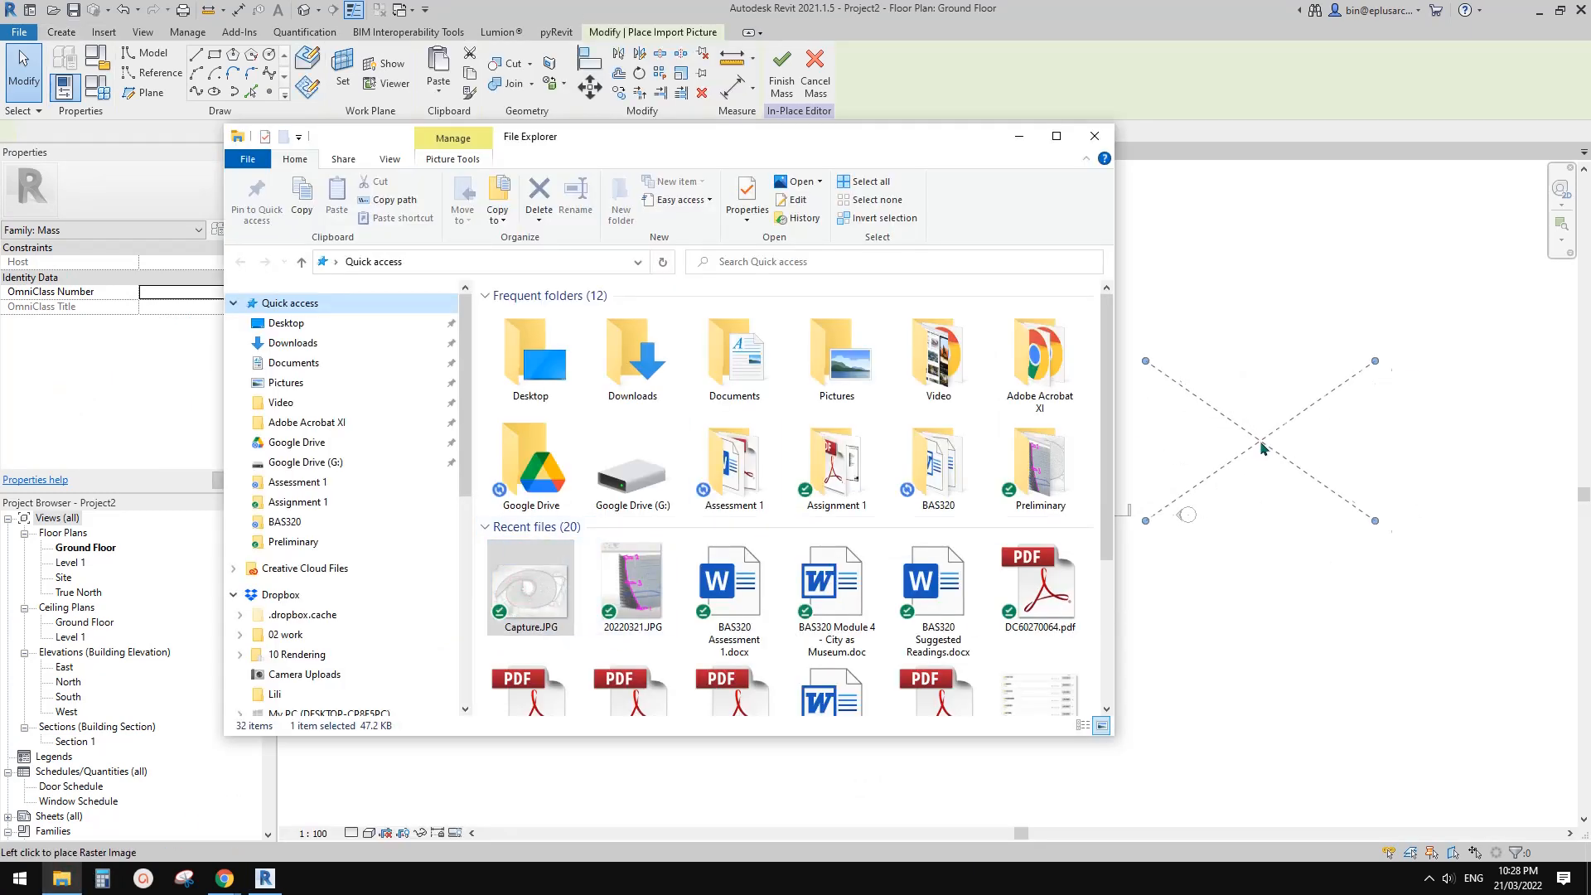
pyautogui.click(1279, 443)
pyautogui.moveTo(1276, 469); pyautogui.dragTo(881, 543)
pyautogui.scroll(5, 881, 542)
pyautogui.scroll(-3, 810, 497)
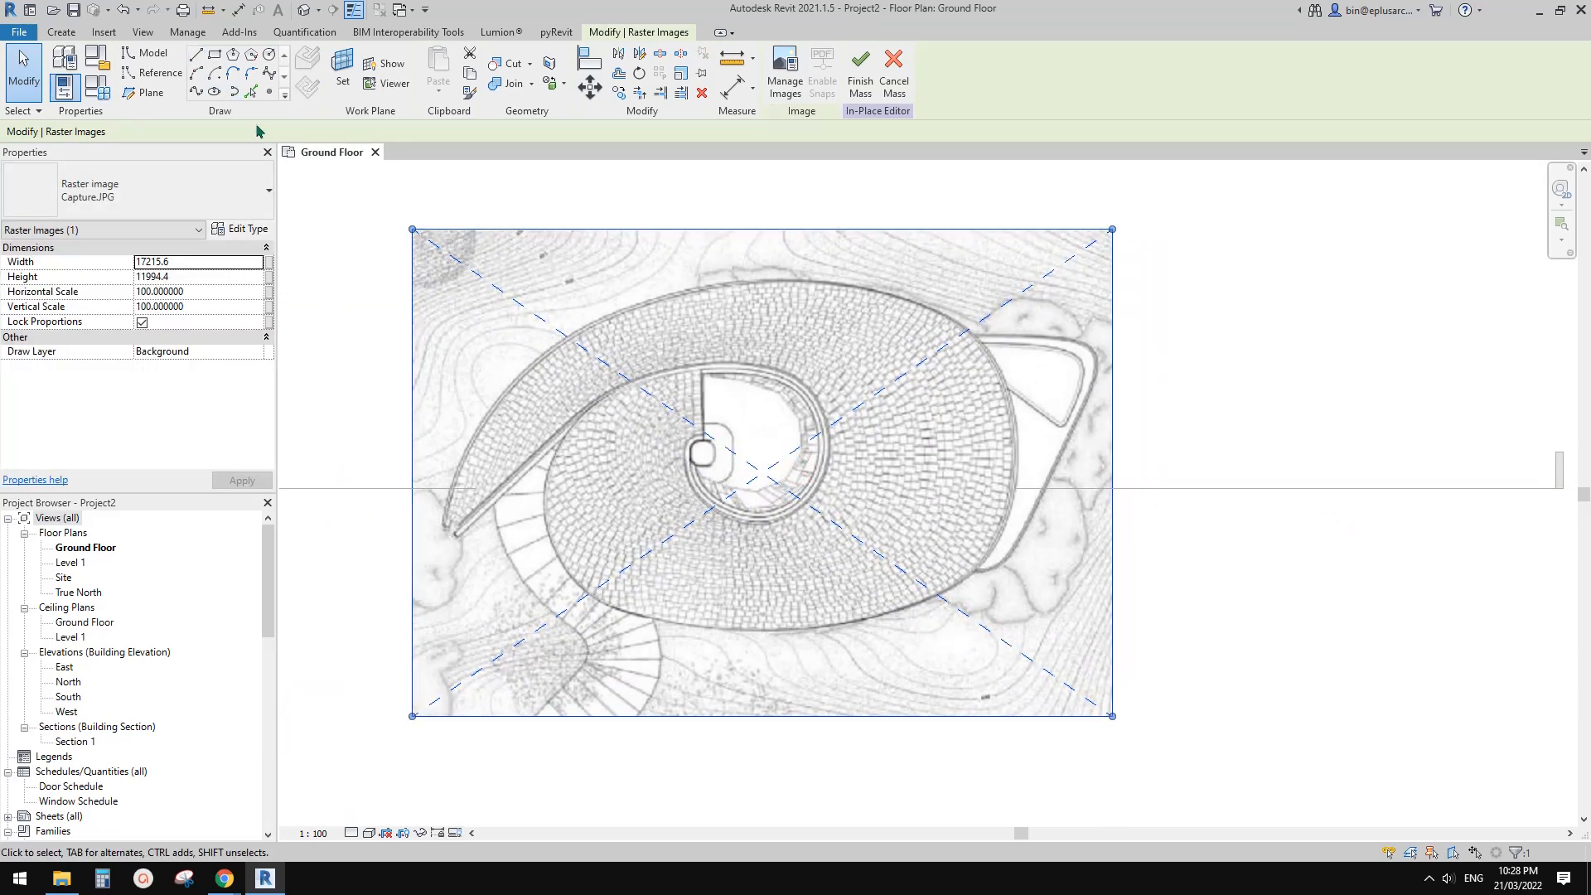
pyautogui.click(197, 60)
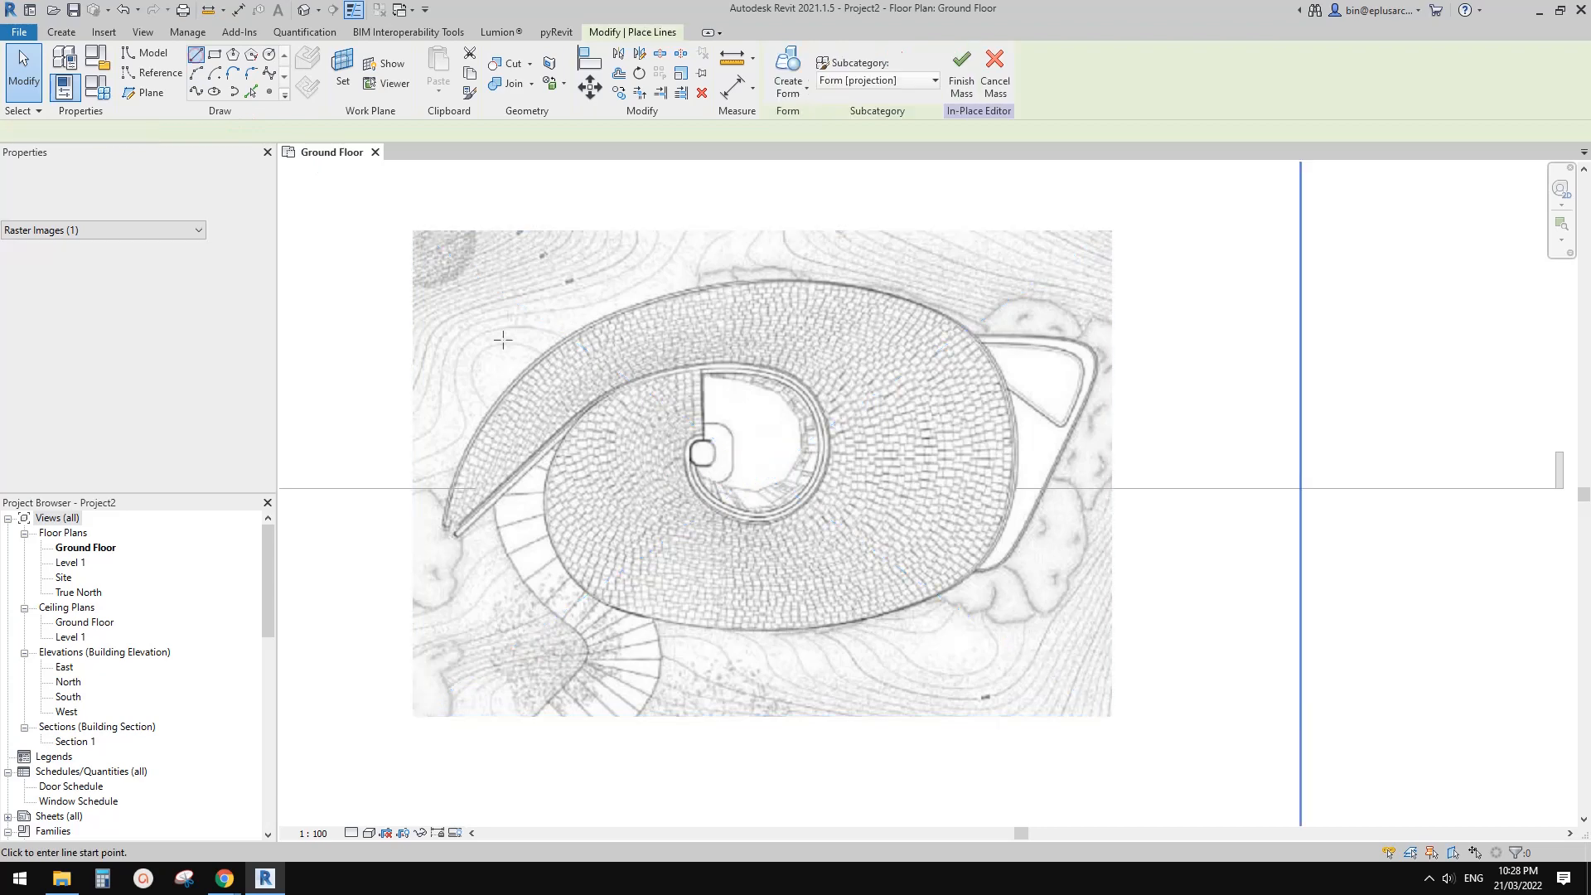
pyautogui.click(818, 431)
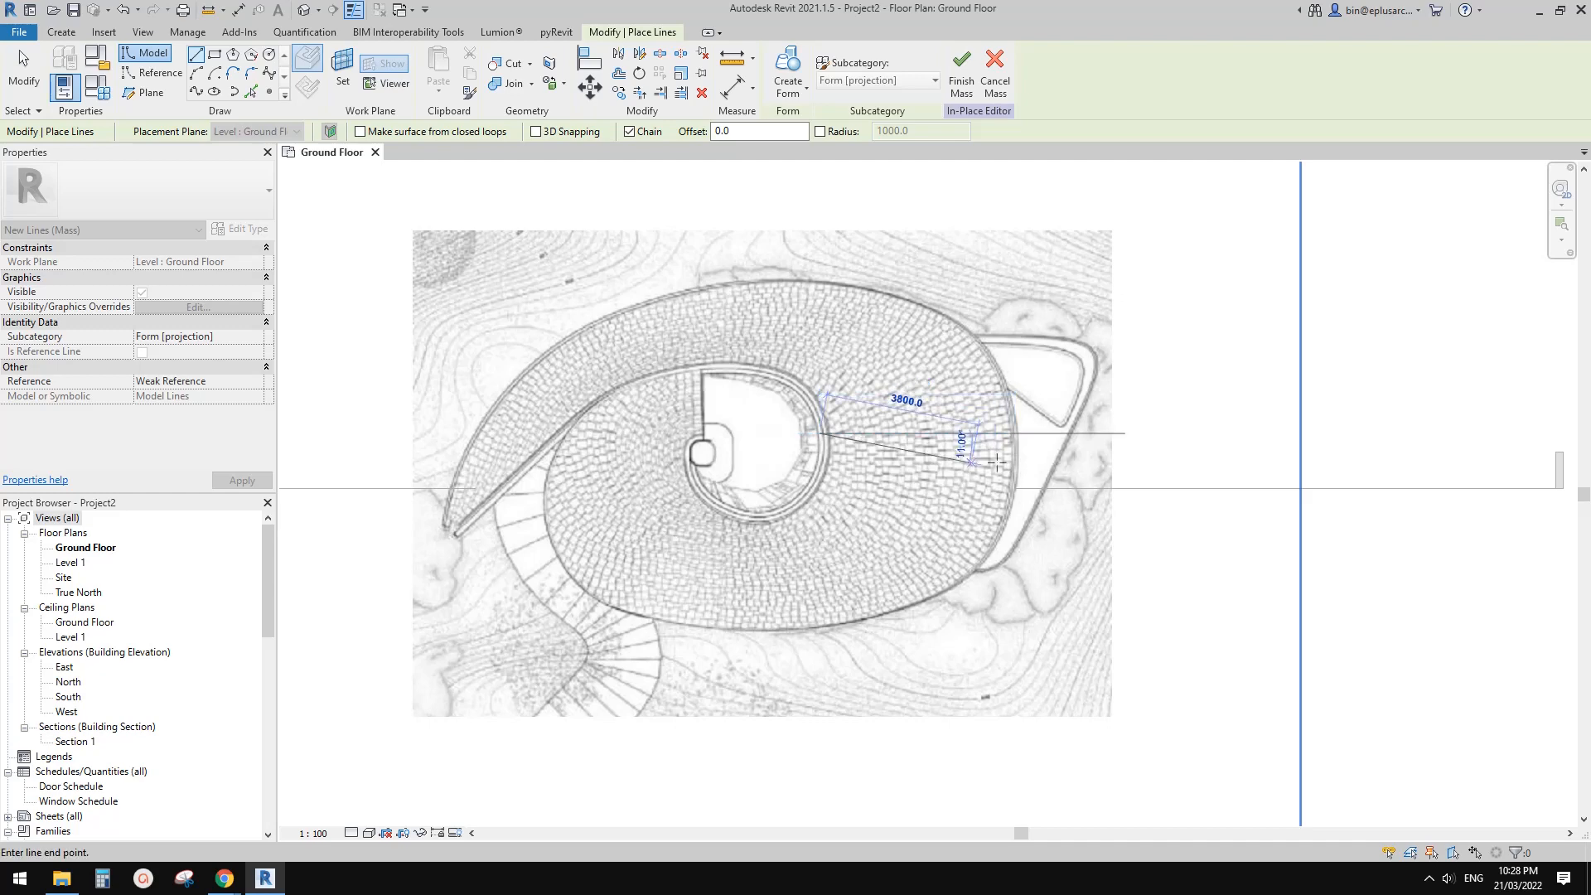
pyautogui.press('Escape')
pyautogui.press('Escape')
# Step: Begin a reference Spline Through Points at the small square core, tracing the lower rim of the roof opening on the plan image
pyautogui.moveTo(776, 490)
pyautogui.mouseDown(button='middle')
pyautogui.moveTo(897, 455)
pyautogui.moveTo(848, 529)
pyautogui.moveTo(806, 486)
pyautogui.moveTo(796, 497)
pyautogui.mouseUp(button='middle')
pyautogui.scroll(1, 797, 497)
pyautogui.click(380, 202)
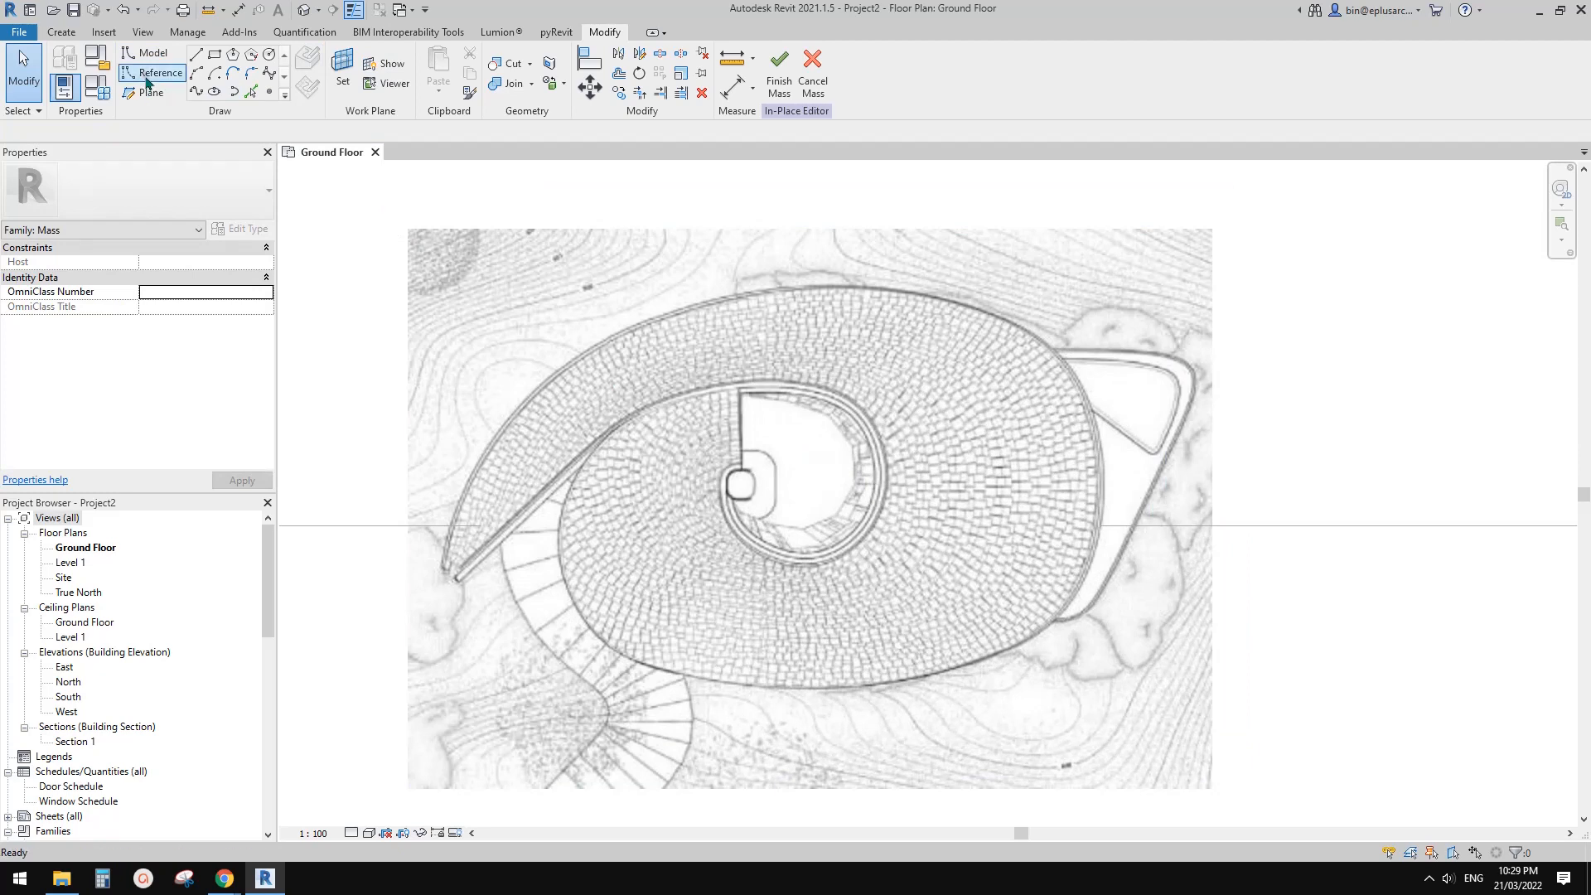
pyautogui.click(152, 72)
pyautogui.moveTo(747, 421); pyautogui.dragTo(730, 404, button='middle')
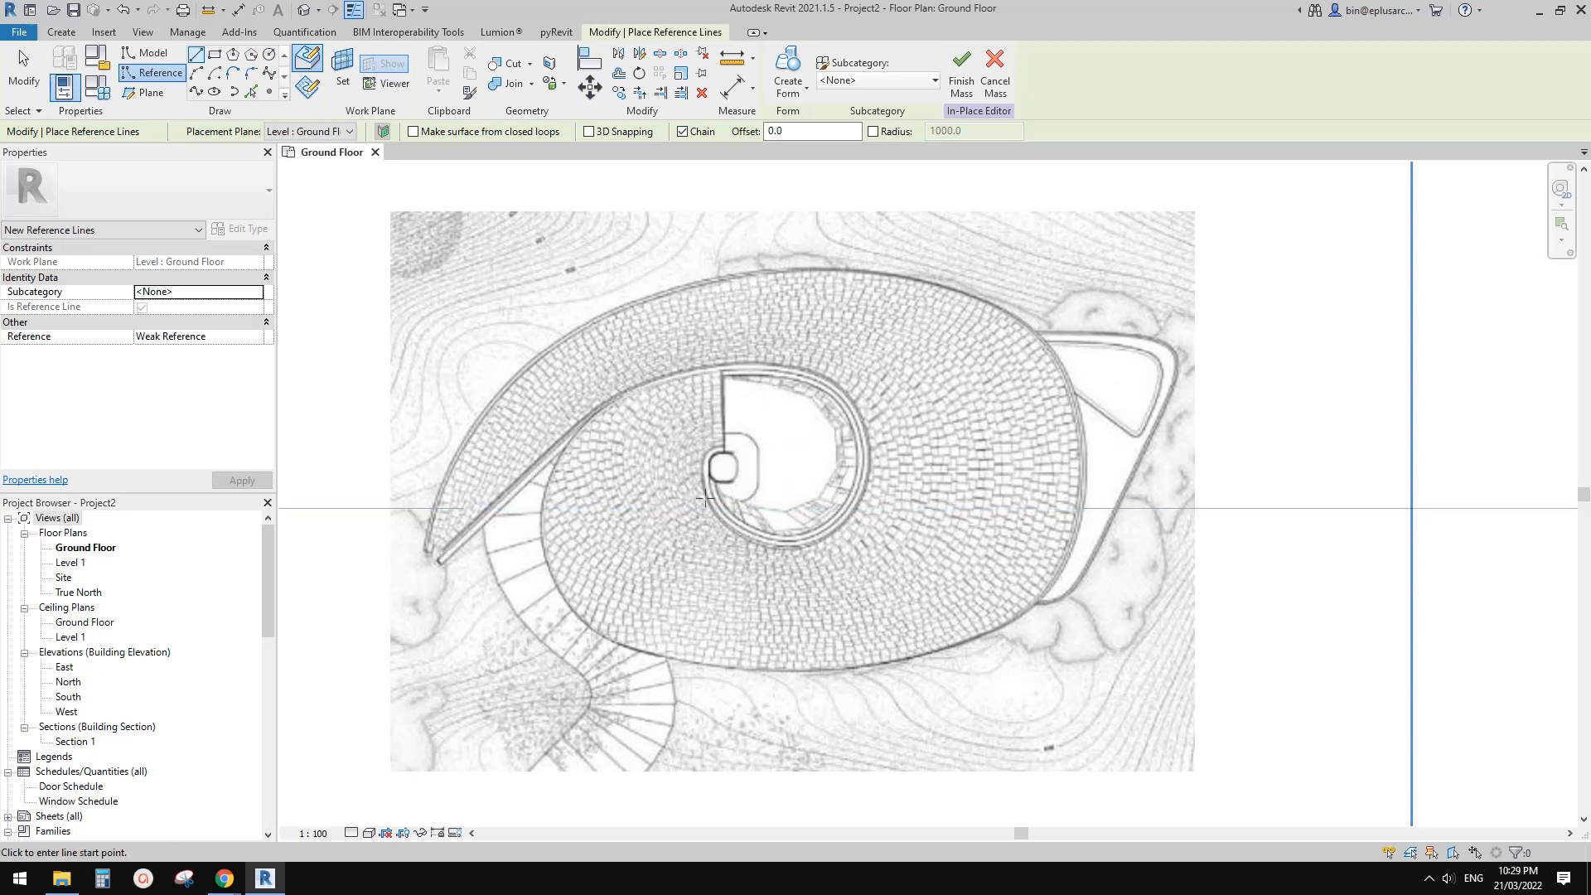
pyautogui.scroll(3, 722, 468)
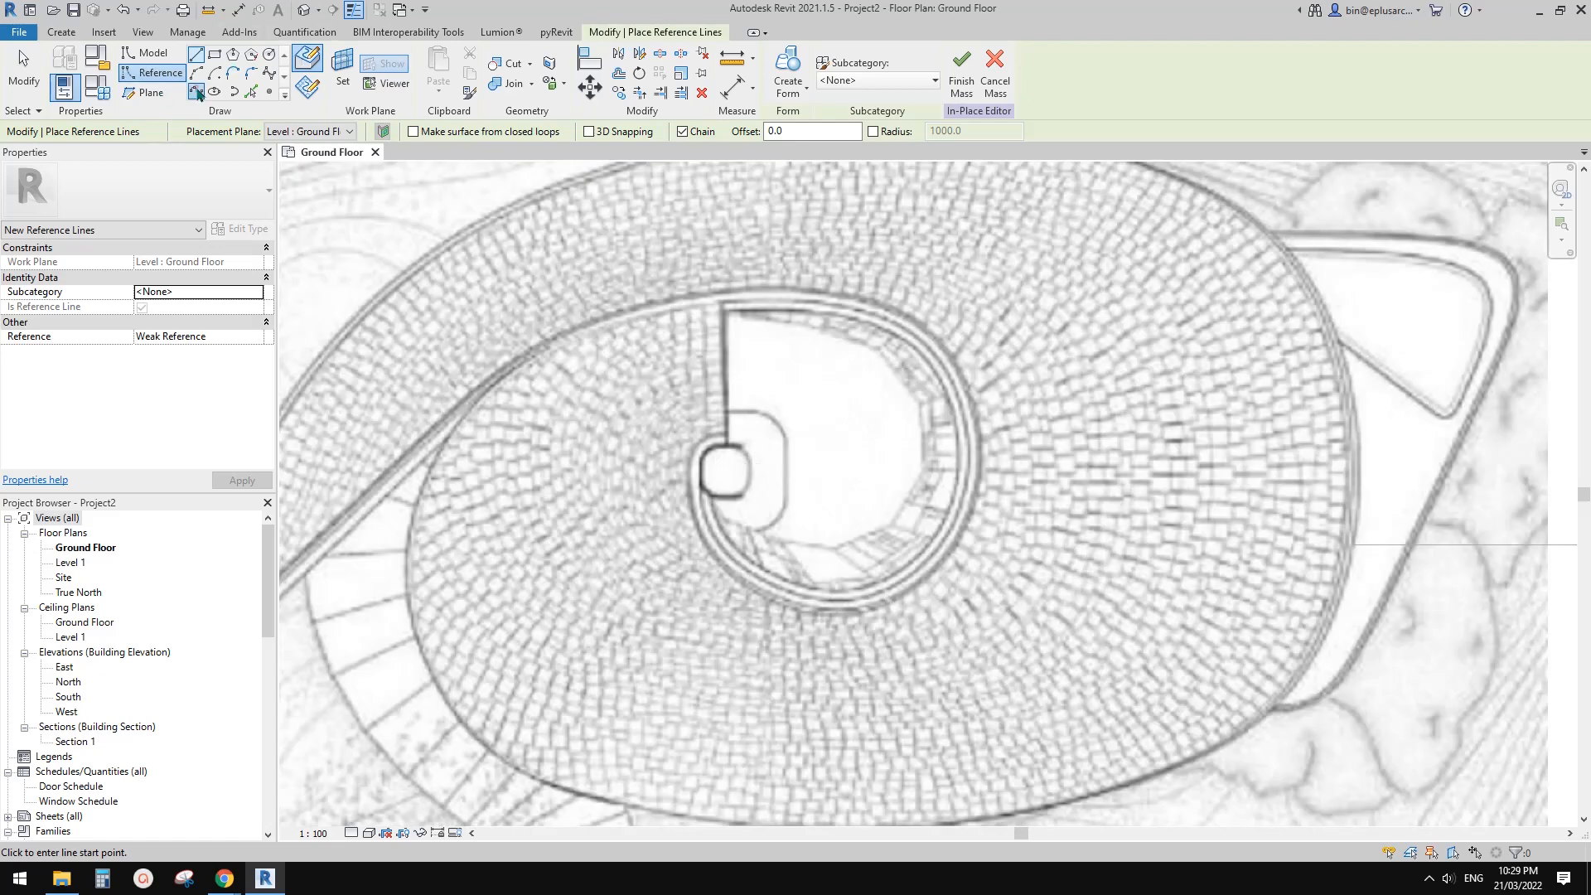
pyautogui.click(199, 94)
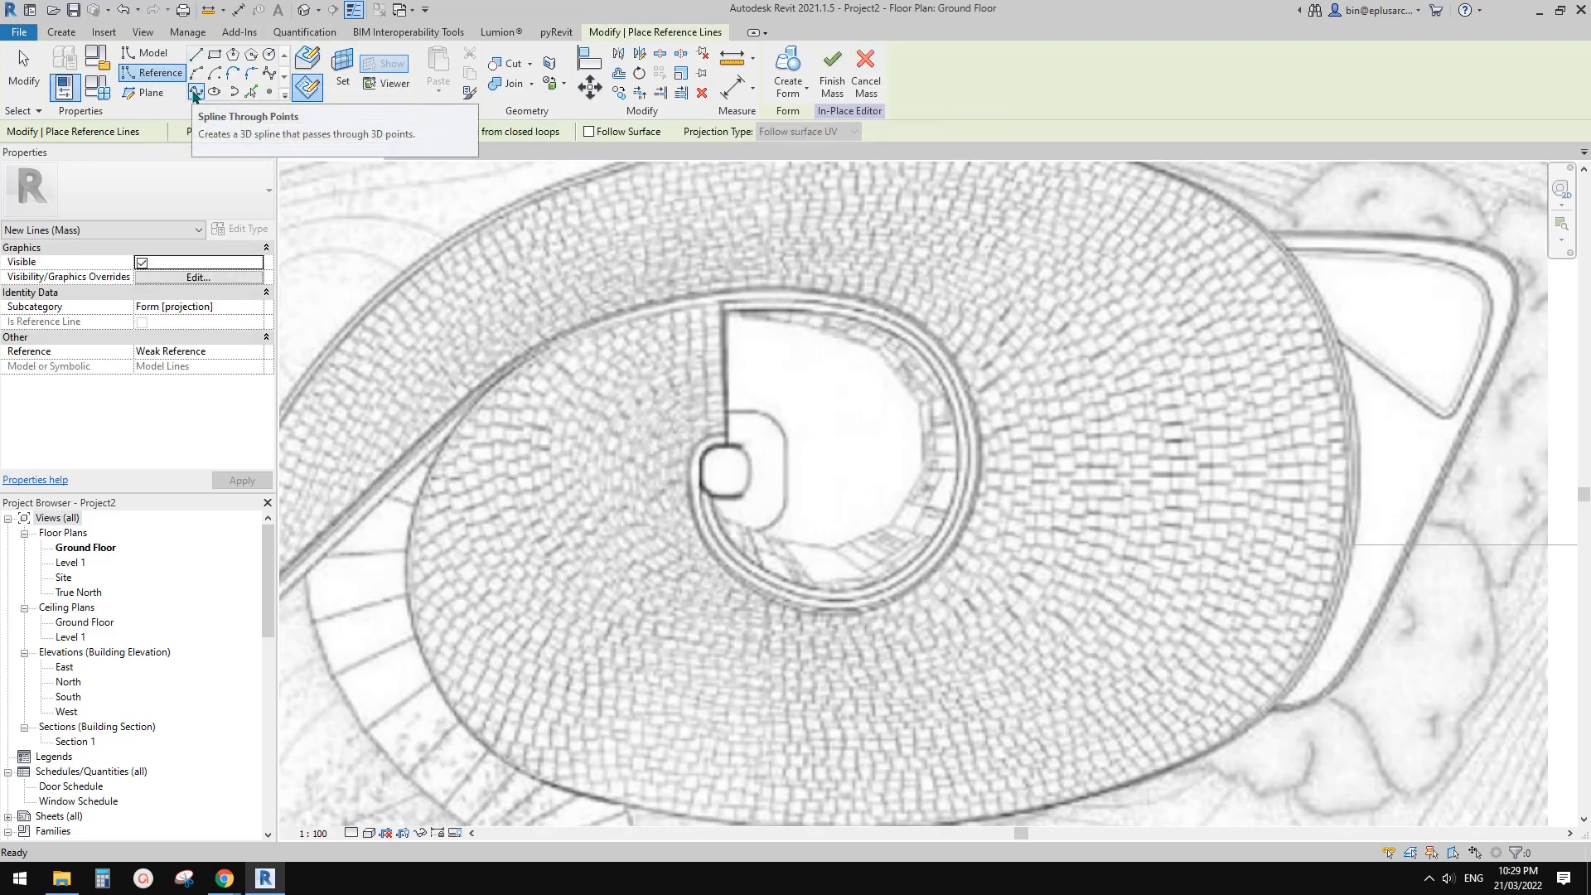
pyautogui.scroll(1, 862, 437)
pyautogui.scroll(2, 754, 425)
pyautogui.scroll(1, 754, 425)
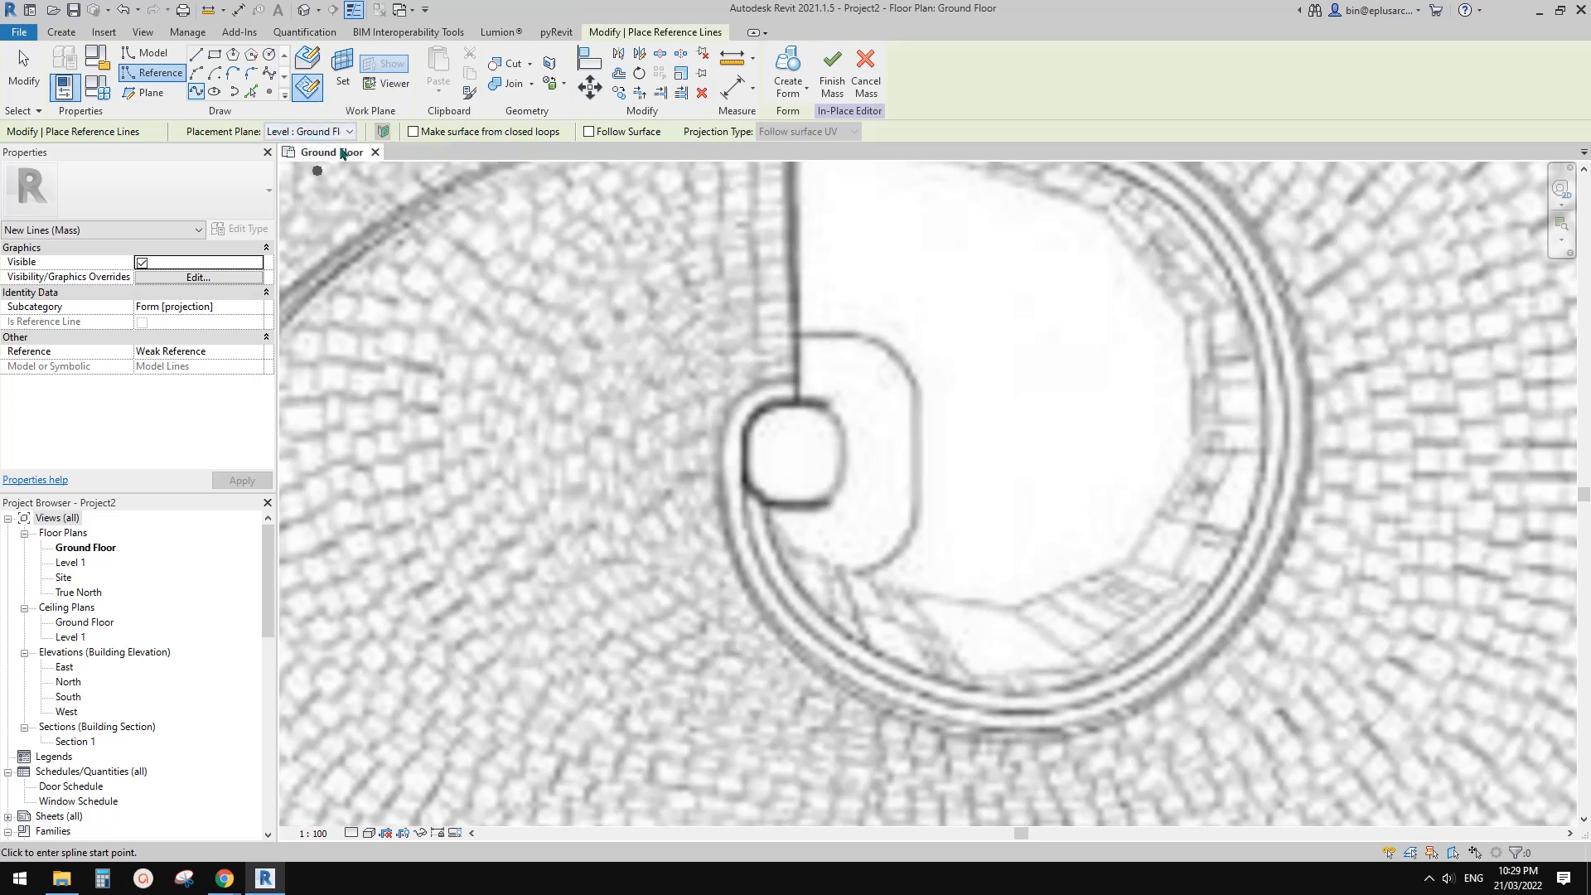
pyautogui.moveTo(784, 458); pyautogui.dragTo(788, 461, button='middle')
pyautogui.click(800, 405)
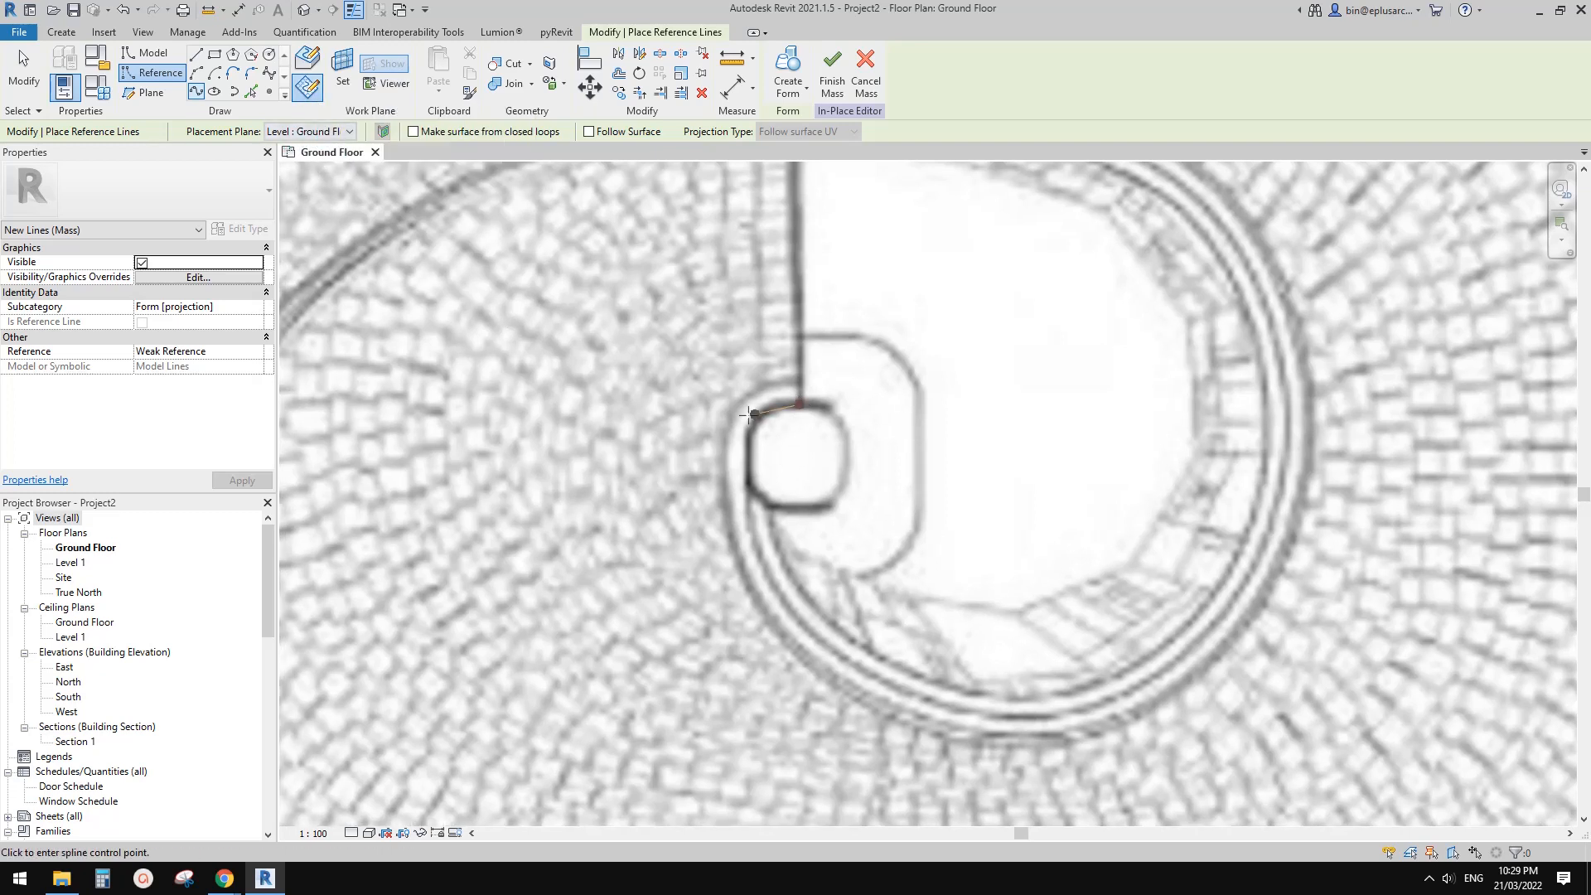
pyautogui.click(761, 413)
pyautogui.click(742, 462)
pyautogui.click(770, 576)
pyautogui.click(967, 710)
pyautogui.click(1229, 610)
# Step: Continue the spline up the outer side of the roof opening and over its upper rim
pyautogui.moveTo(1233, 565); pyautogui.dragTo(1141, 746, button='middle')
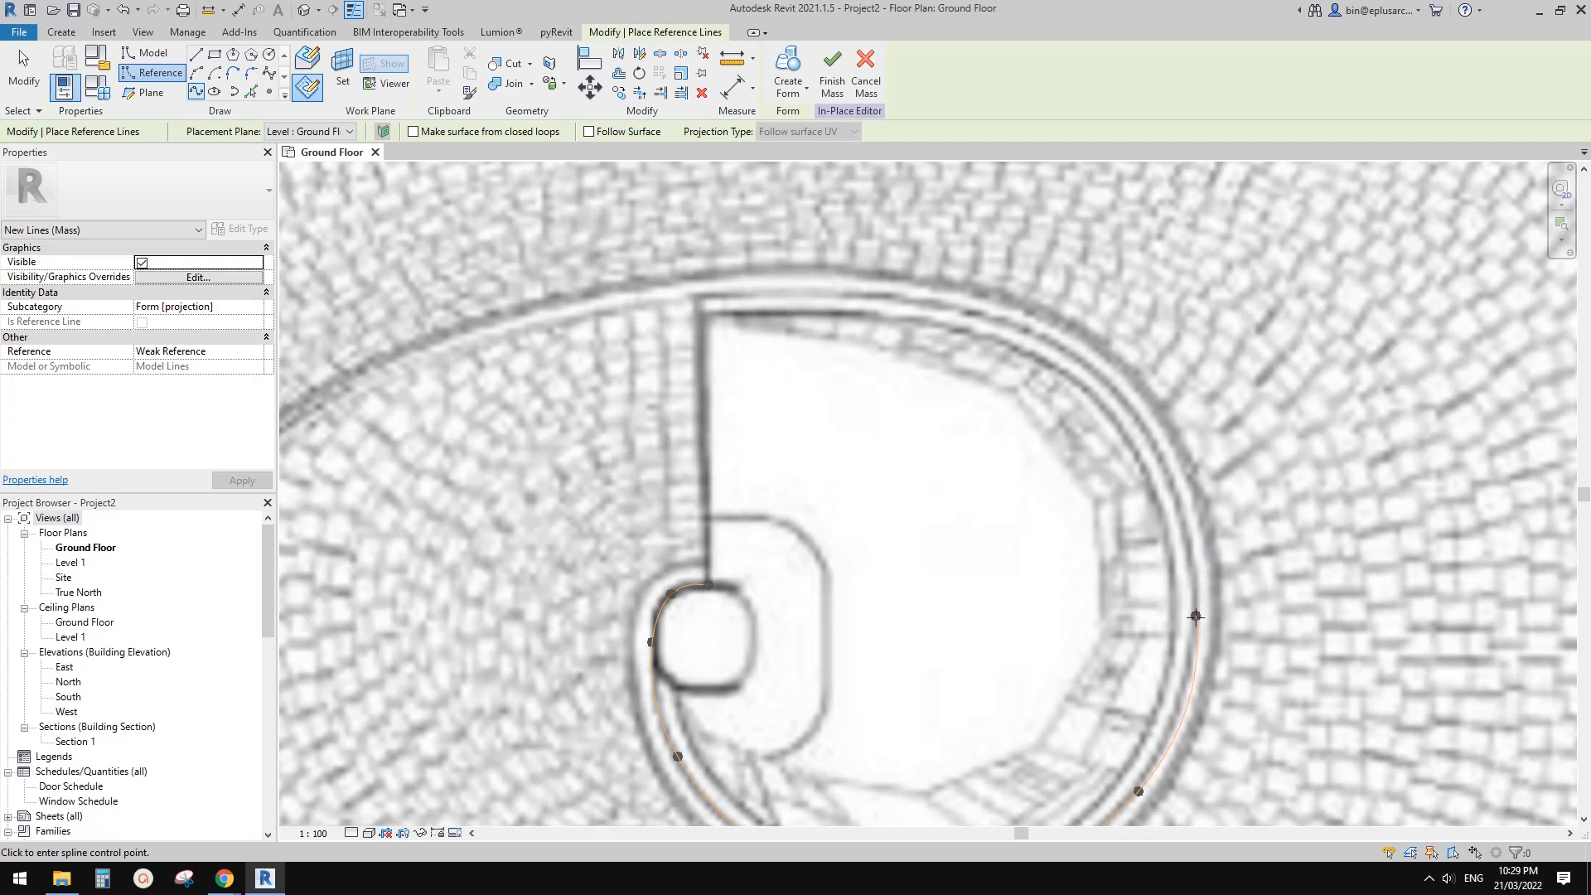
pyautogui.click(1028, 332)
pyautogui.click(922, 295)
pyautogui.scroll(-2, 922, 296)
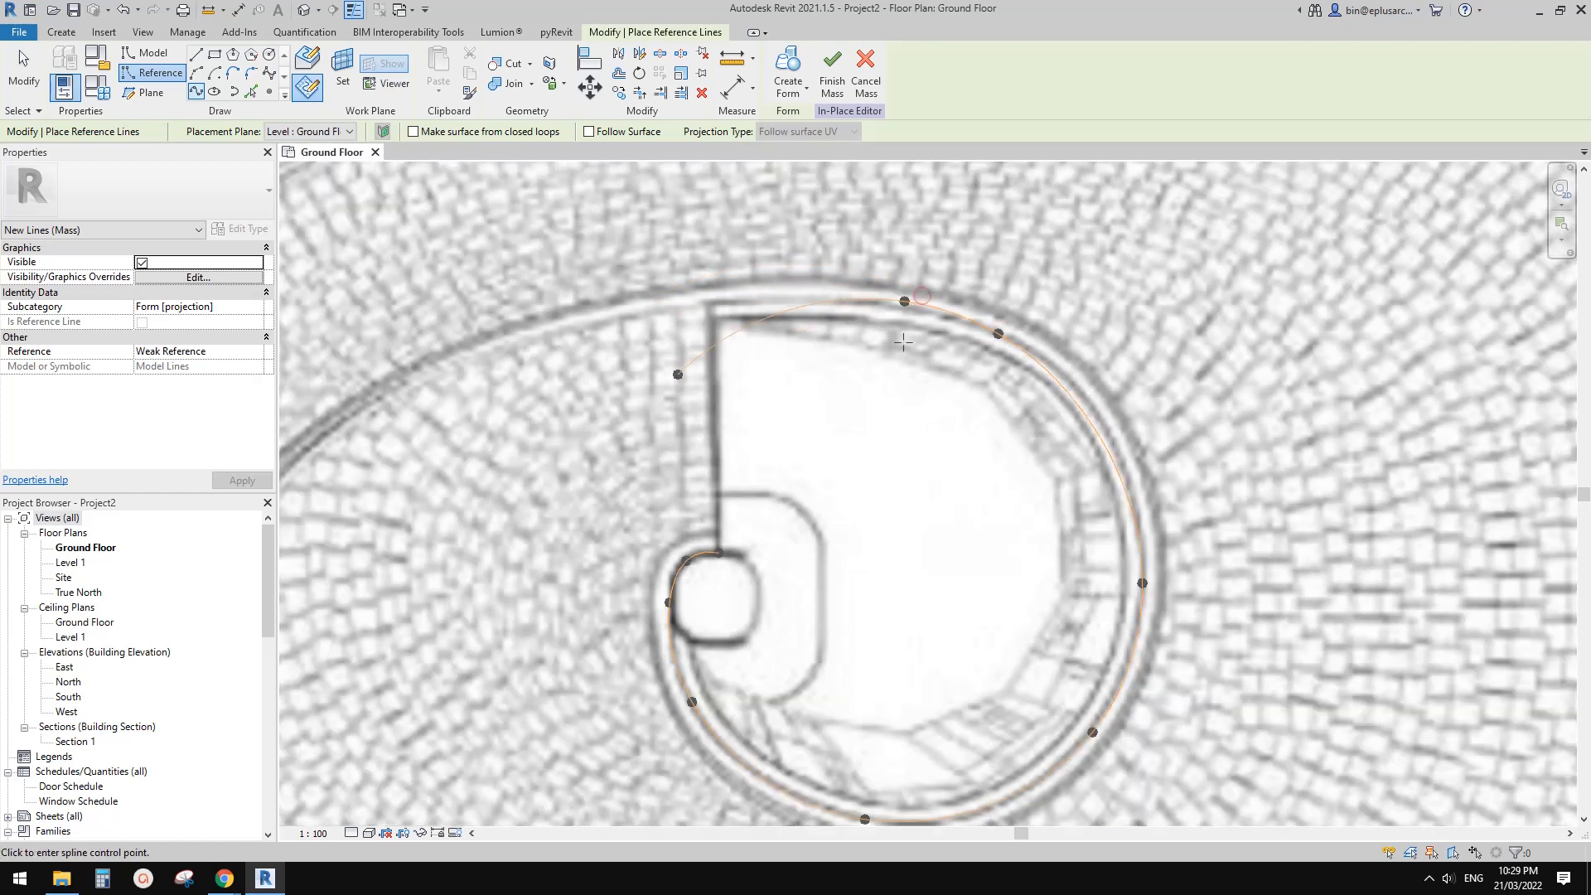
pyautogui.moveTo(611, 314); pyautogui.dragTo(933, 279, button='middle')
pyautogui.click(934, 279)
# Step: Finish the spline along the long inner roof edge, ending at the pointed tail of the roof
pyautogui.scroll(-2, 934, 279)
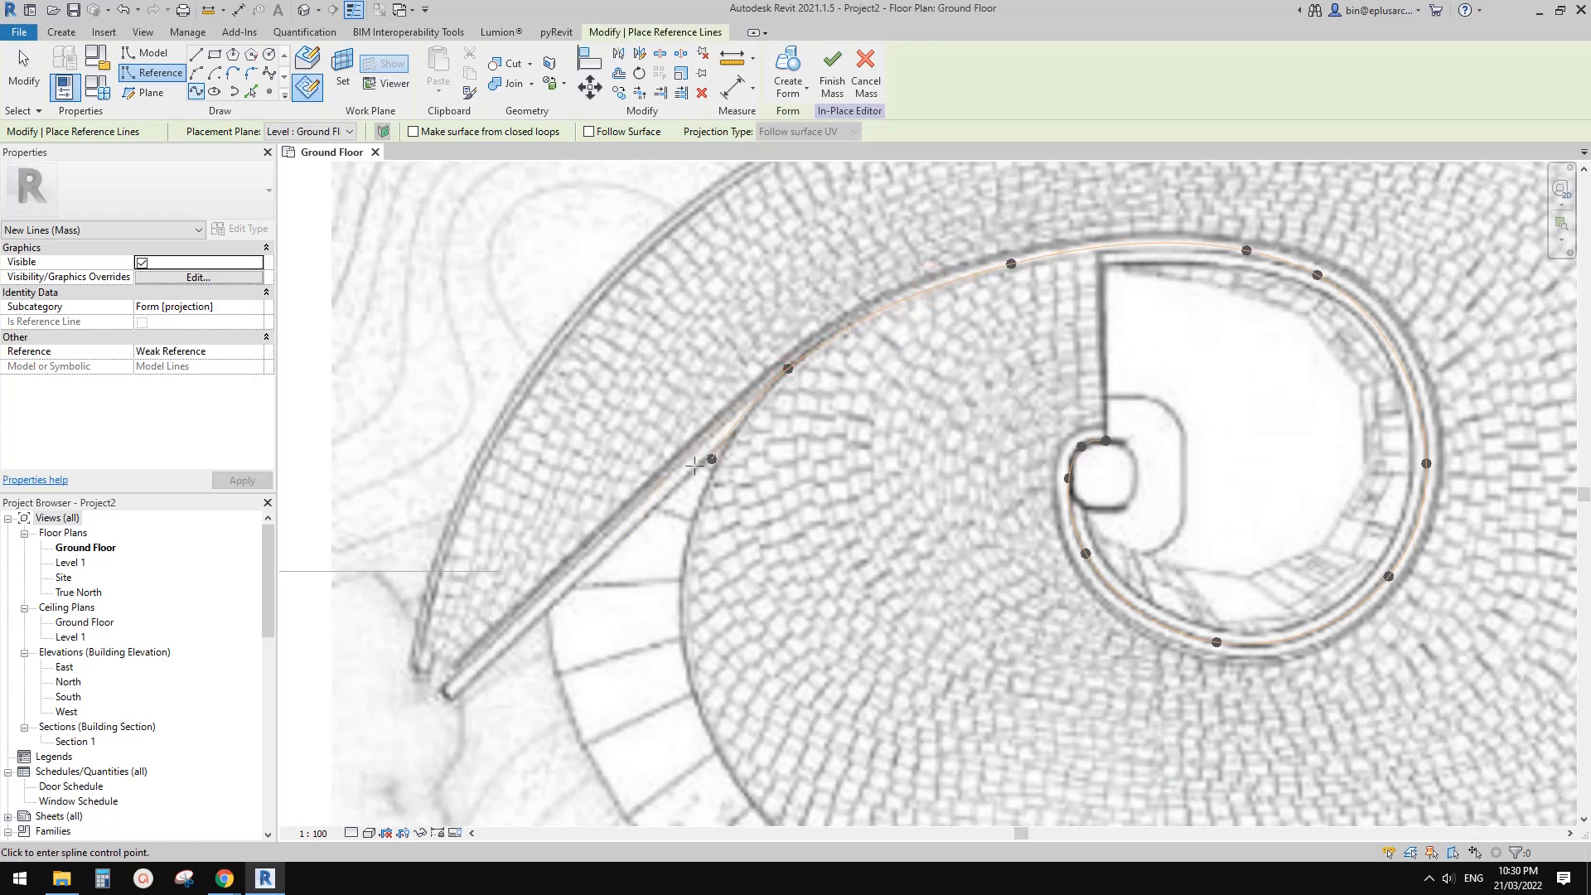
pyautogui.scroll(6, 665, 489)
pyautogui.click(561, 553)
pyautogui.scroll(-4, 561, 553)
pyautogui.moveTo(378, 708); pyautogui.dragTo(539, 568, button='middle')
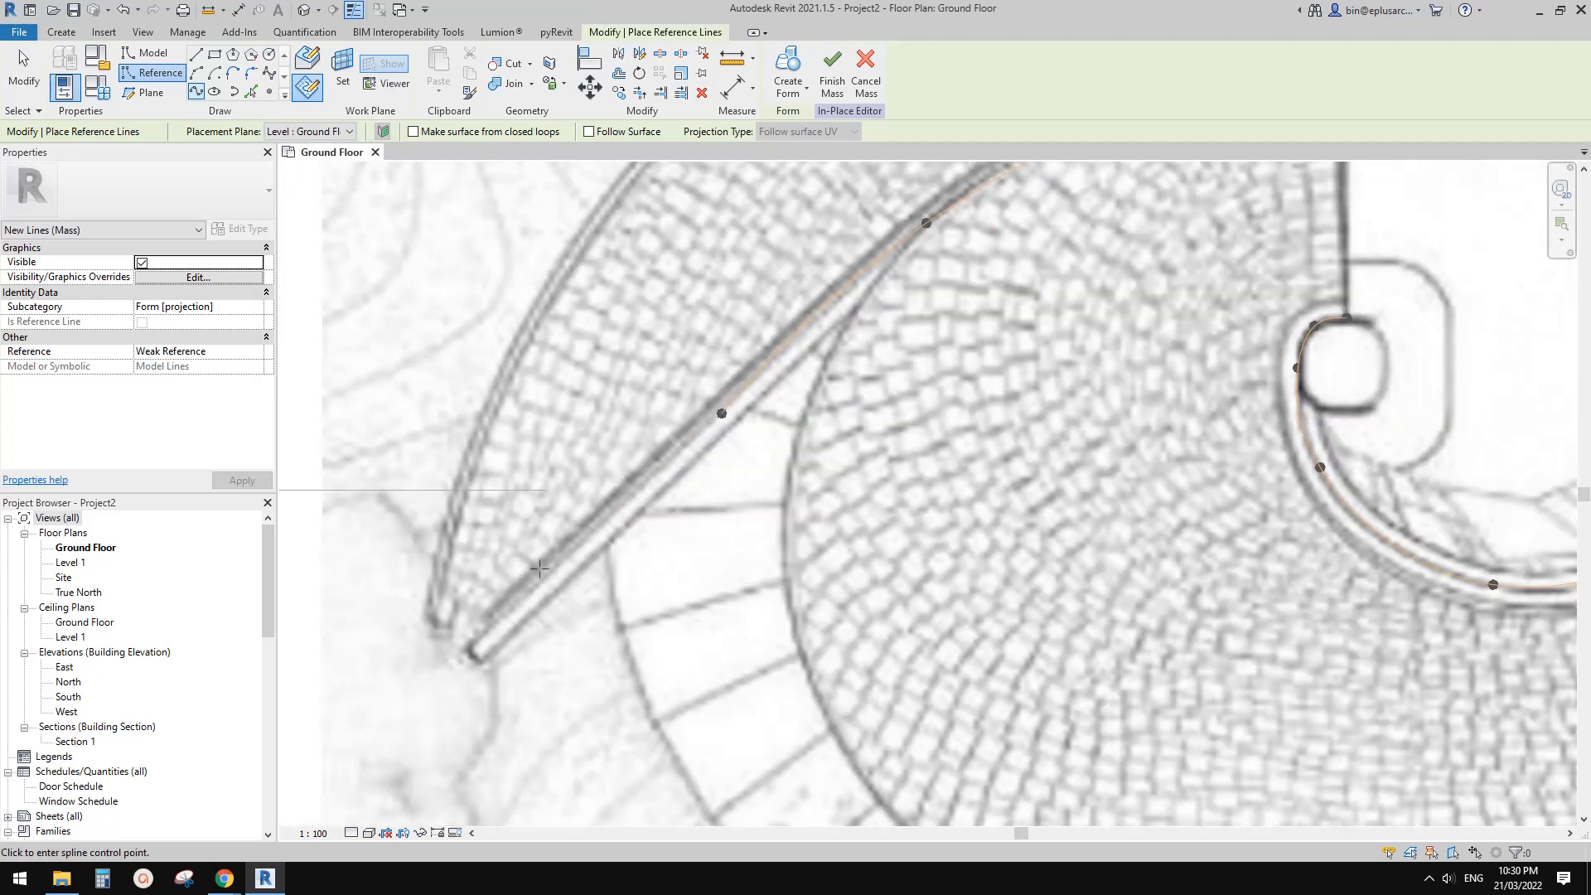
pyautogui.click(481, 652)
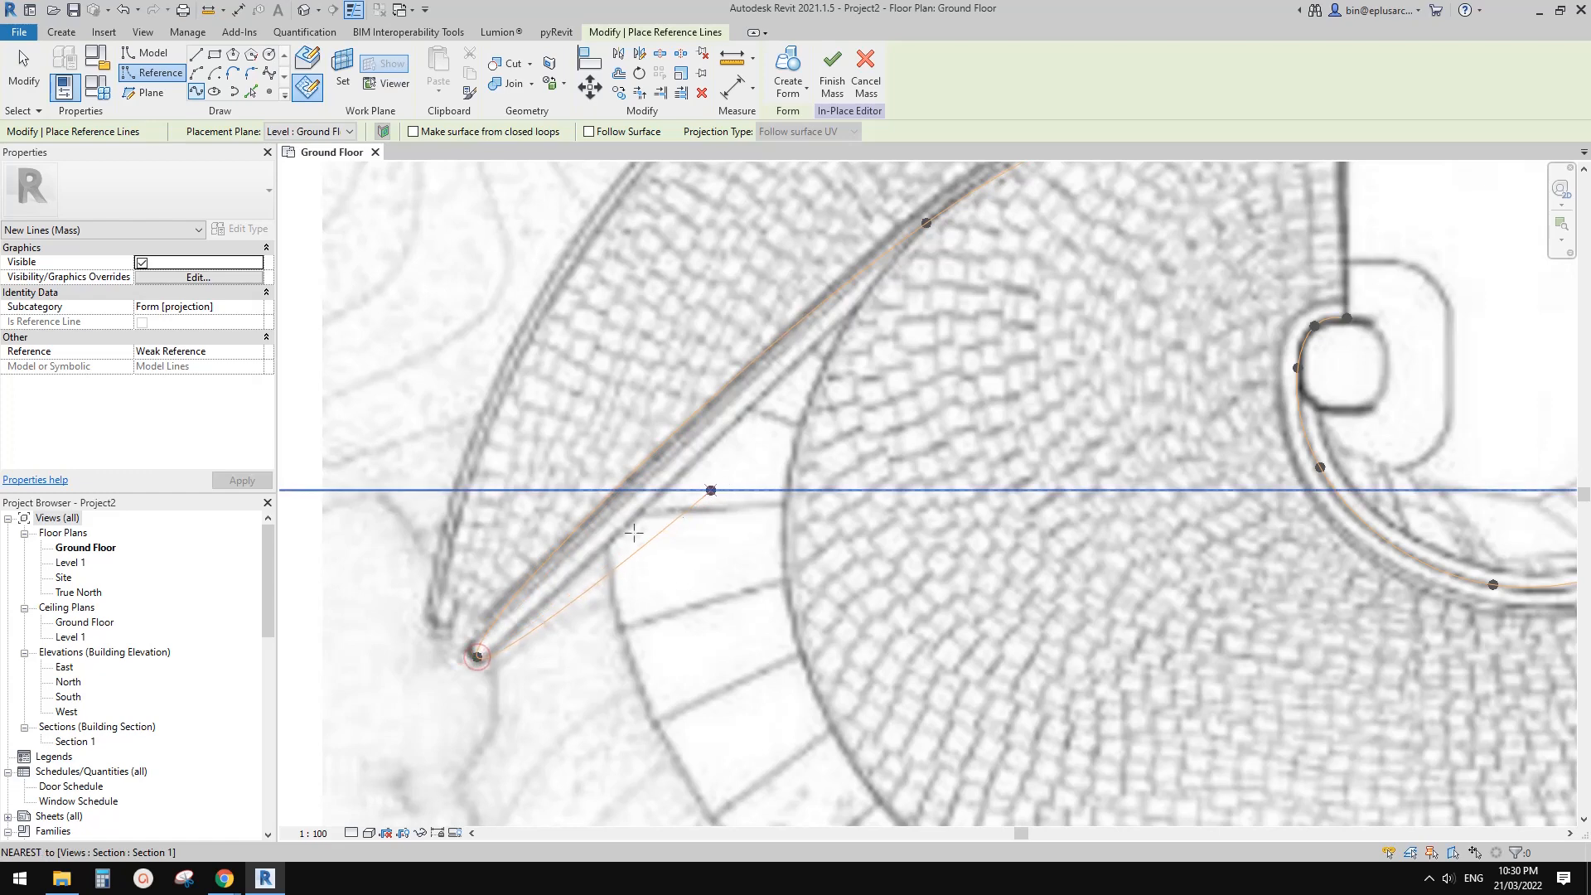
pyautogui.scroll(-1, 710, 487)
pyautogui.press('Escape')
pyautogui.press('Escape')
pyautogui.scroll(-1, 742, 478)
pyautogui.moveTo(742, 478); pyautogui.dragTo(712, 557, button='middle')
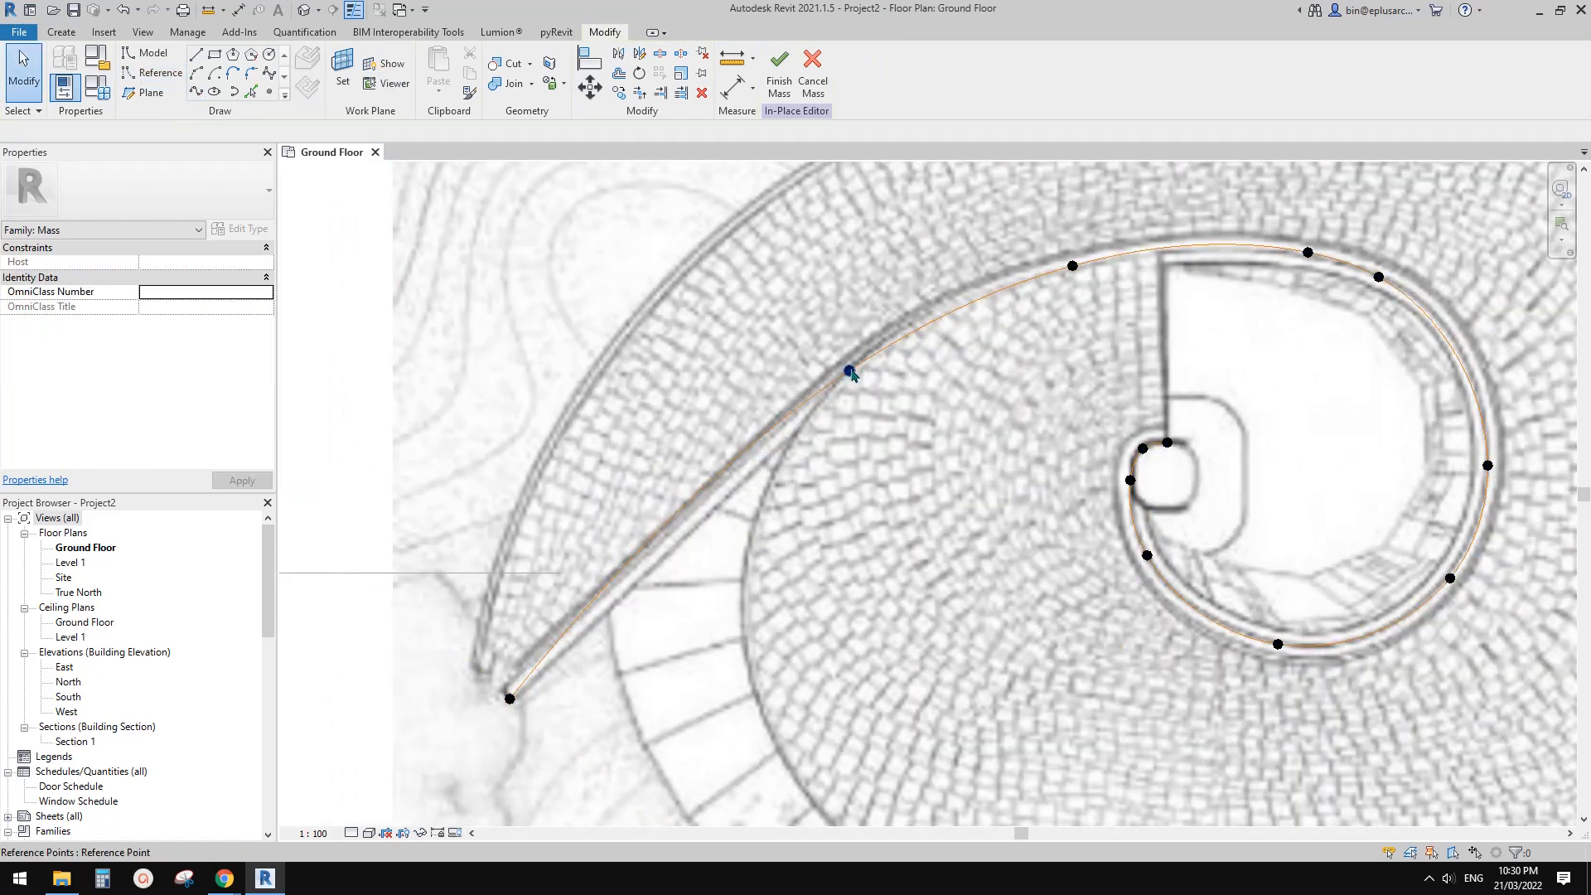
# Step: Shift the two spline points between the roof's tail and opening slightly to refine the curve along the inner roof edge
pyautogui.click(849, 370)
pyautogui.moveTo(877, 381); pyautogui.dragTo(861, 413, button='middle')
pyautogui.moveTo(862, 403); pyautogui.dragTo(879, 403)
pyautogui.moveTo(1064, 296); pyautogui.dragTo(1034, 321, button='middle')
pyautogui.click(1026, 320)
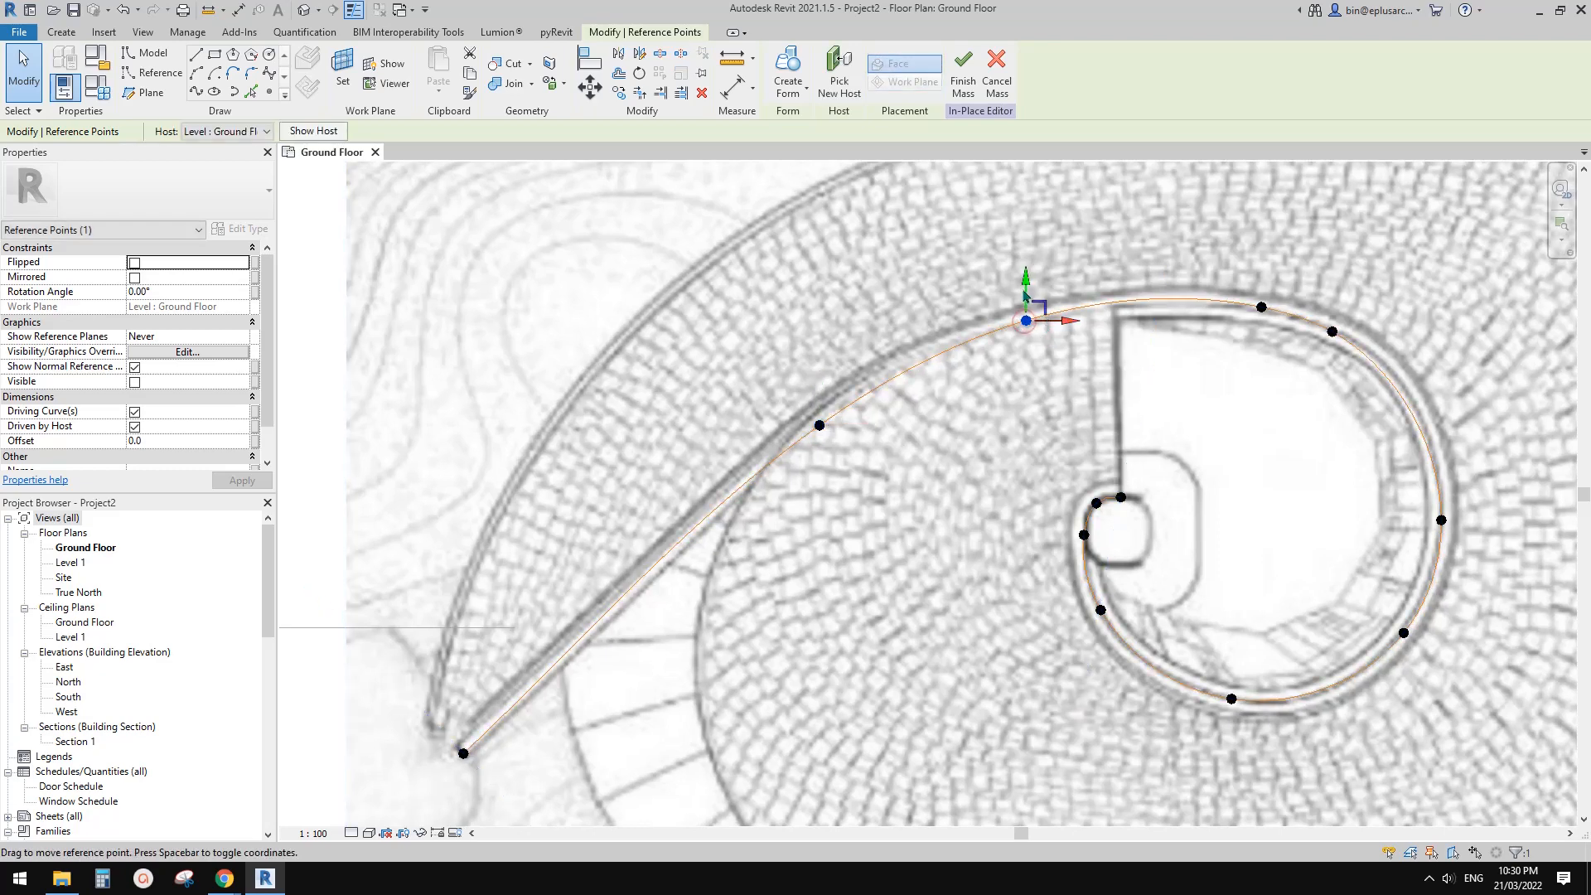
pyautogui.moveTo(1025, 284); pyautogui.dragTo(1026, 278)
# Step: Reposition the spline point on the opening's upper-right bend so the curve follows the rim
pyautogui.moveTo(1126, 340); pyautogui.dragTo(874, 360, button='middle')
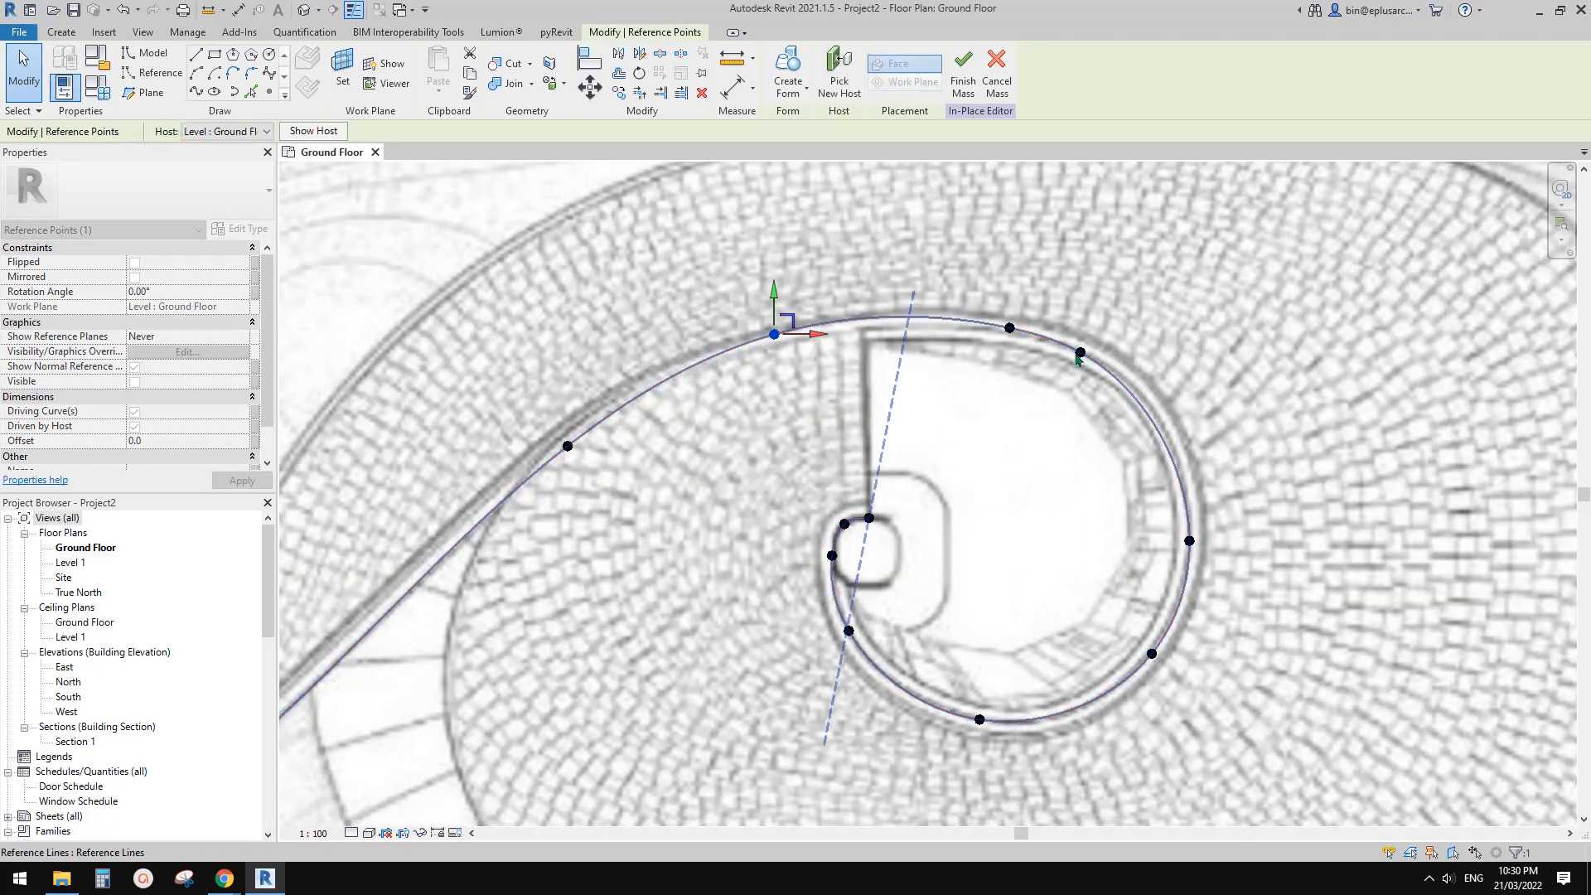
pyautogui.click(1081, 351)
pyautogui.scroll(1, 1104, 364)
pyautogui.moveTo(1119, 350)
pyautogui.mouseDown()
pyautogui.moveTo(1158, 349)
pyautogui.moveTo(1120, 331)
pyautogui.mouseUp()
pyautogui.scroll(-3, 1127, 357)
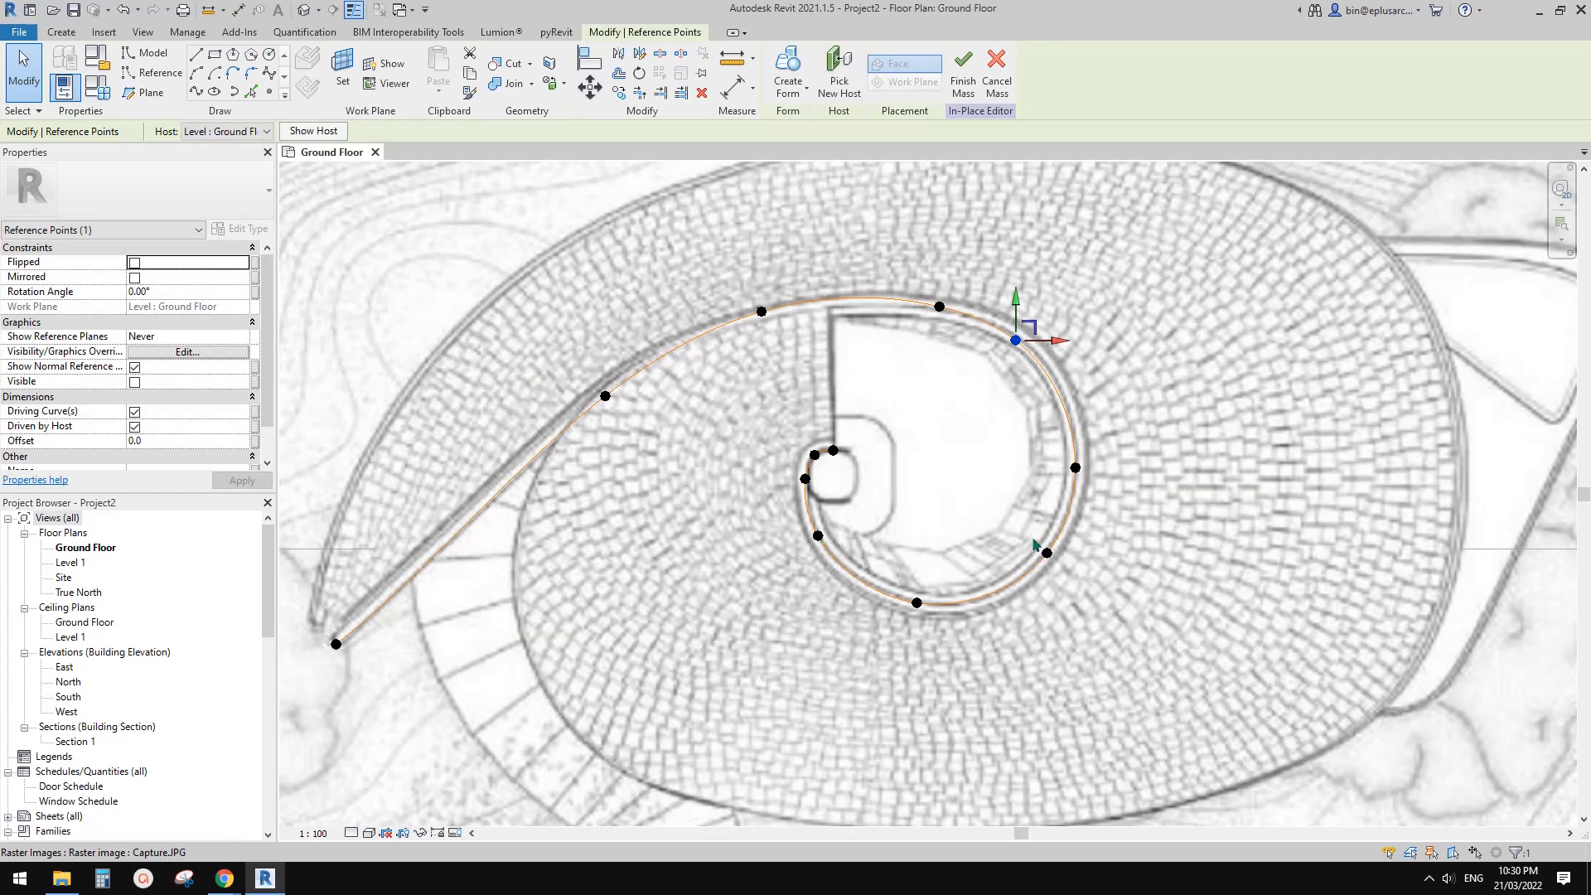
pyautogui.scroll(3, 838, 438)
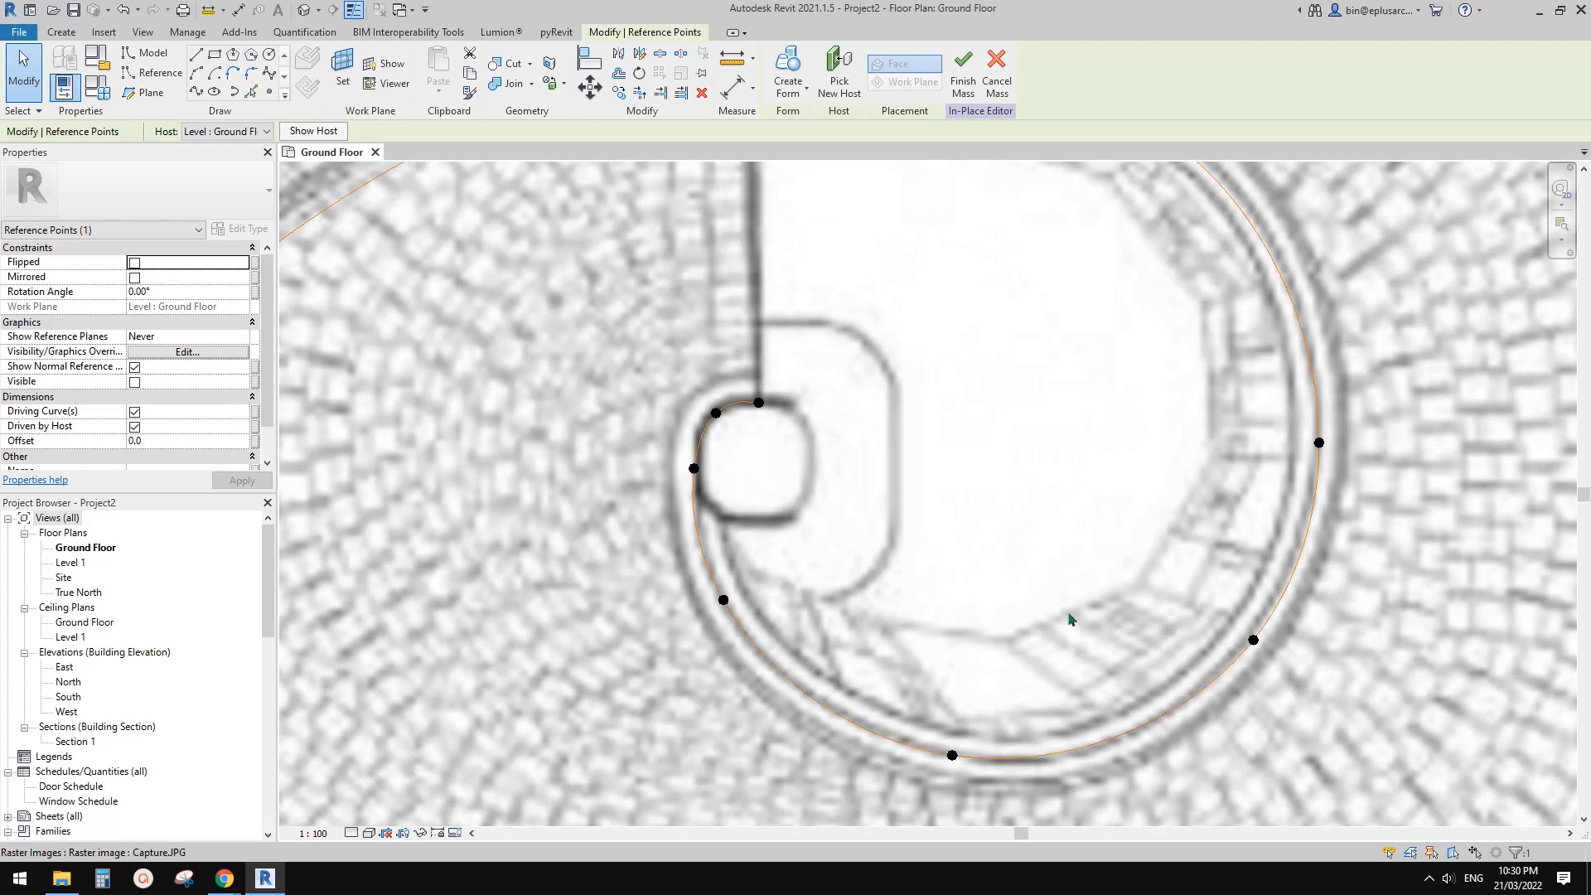
pyautogui.scroll(-4, 1070, 619)
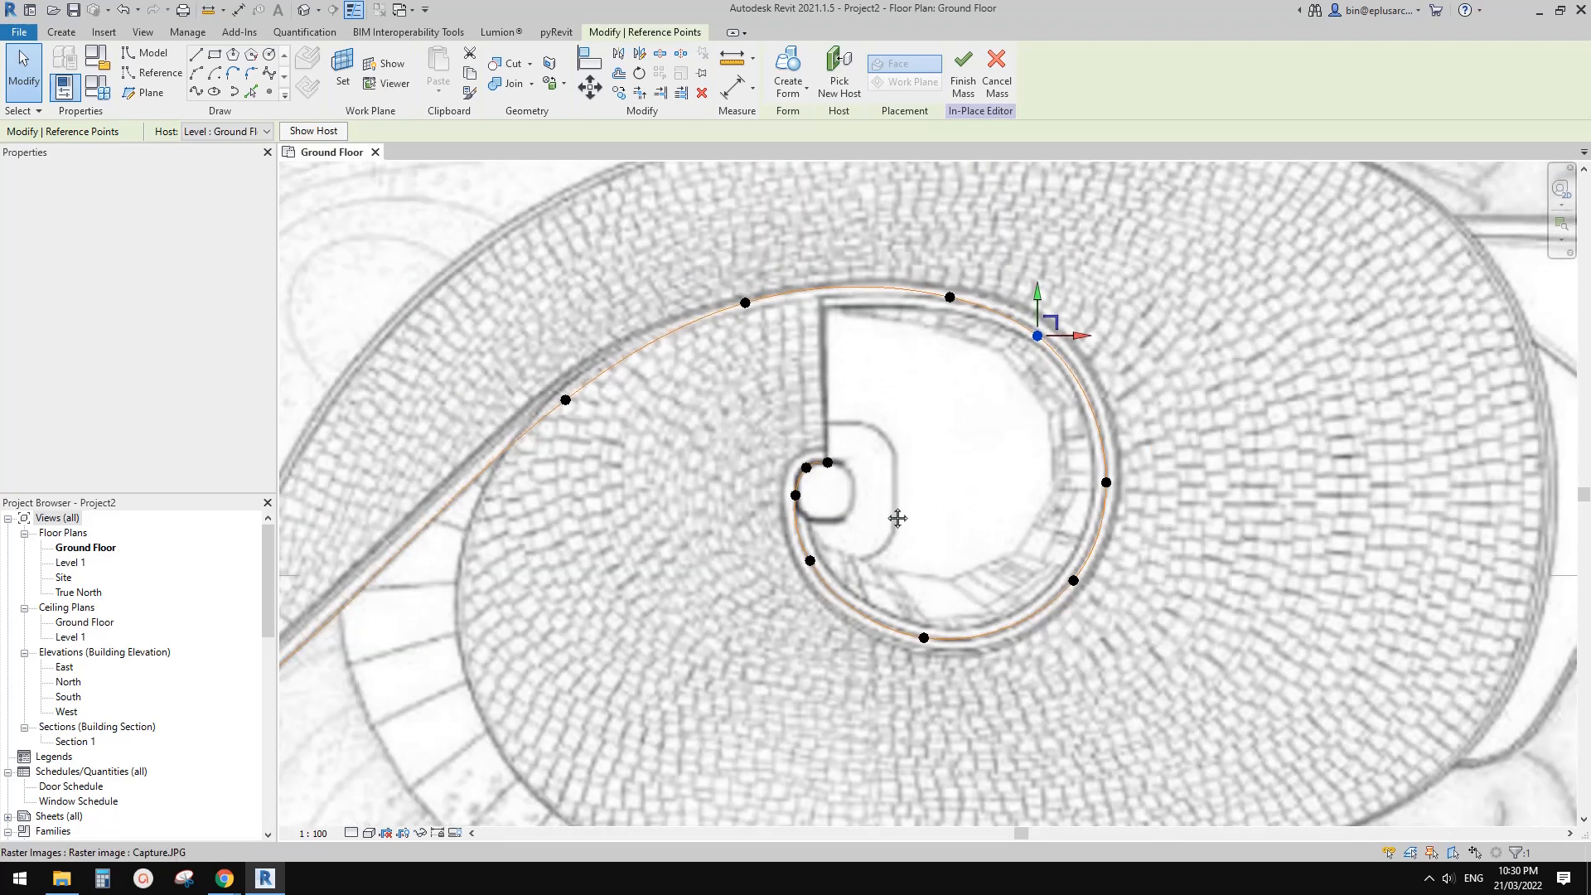
pyautogui.moveTo(897, 517); pyautogui.dragTo(987, 508, button='middle')
pyautogui.press('Escape')
pyautogui.scroll(1, 981, 513)
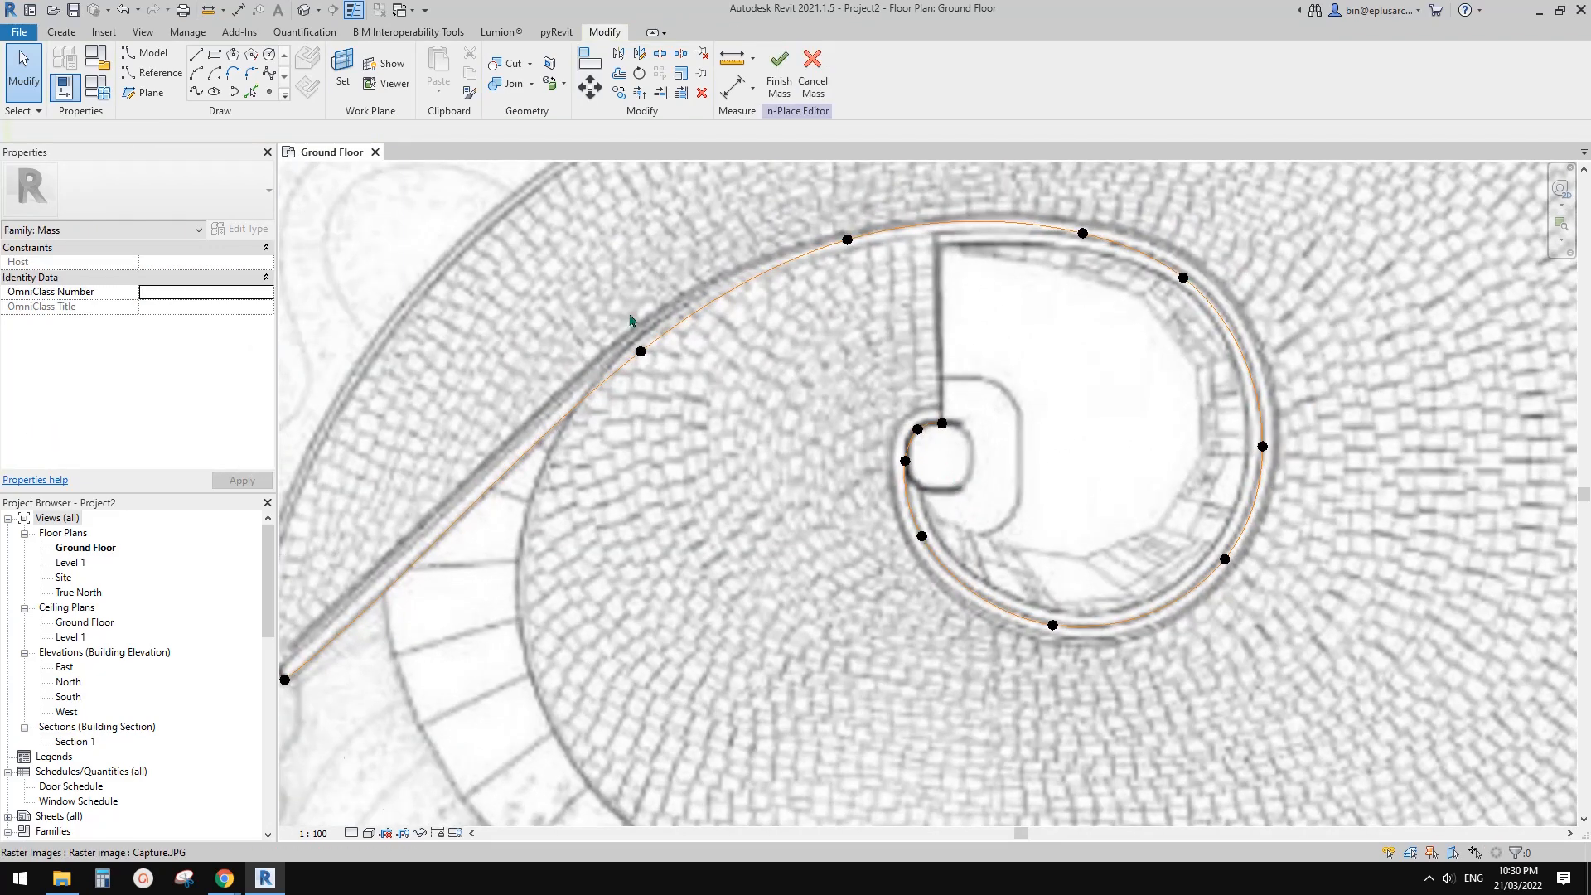
# Step: Open the default 3D view and examine the spiral reference curve and its points
pyautogui.click(305, 12)
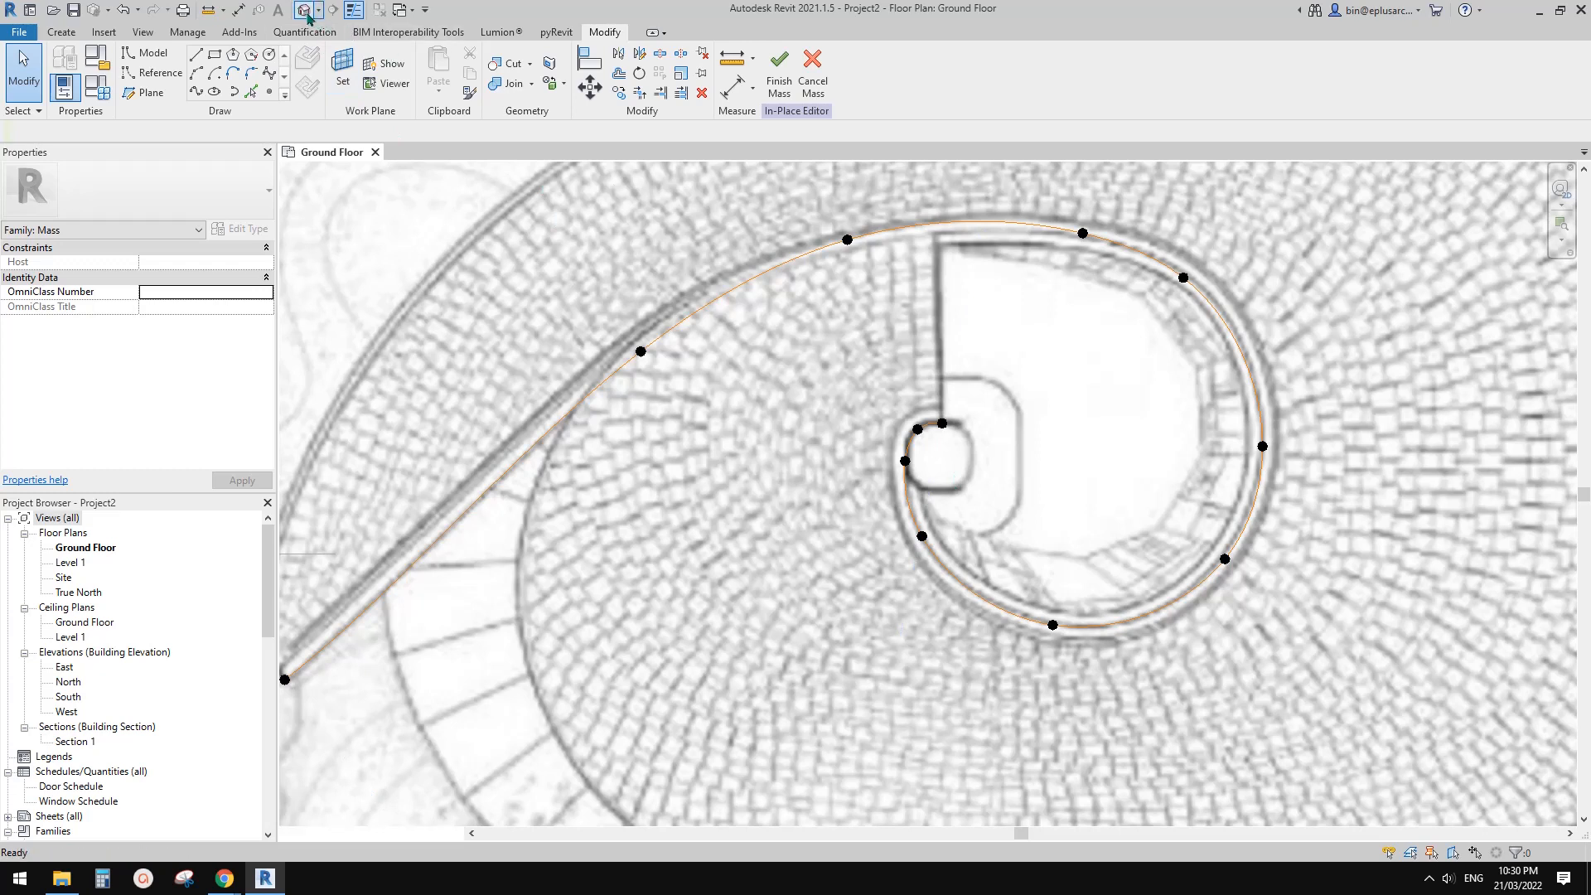
pyautogui.keyDown('shift'); pyautogui.moveTo(956, 550); pyautogui.dragTo(1144, 555, button='middle'); pyautogui.keyUp('shift')
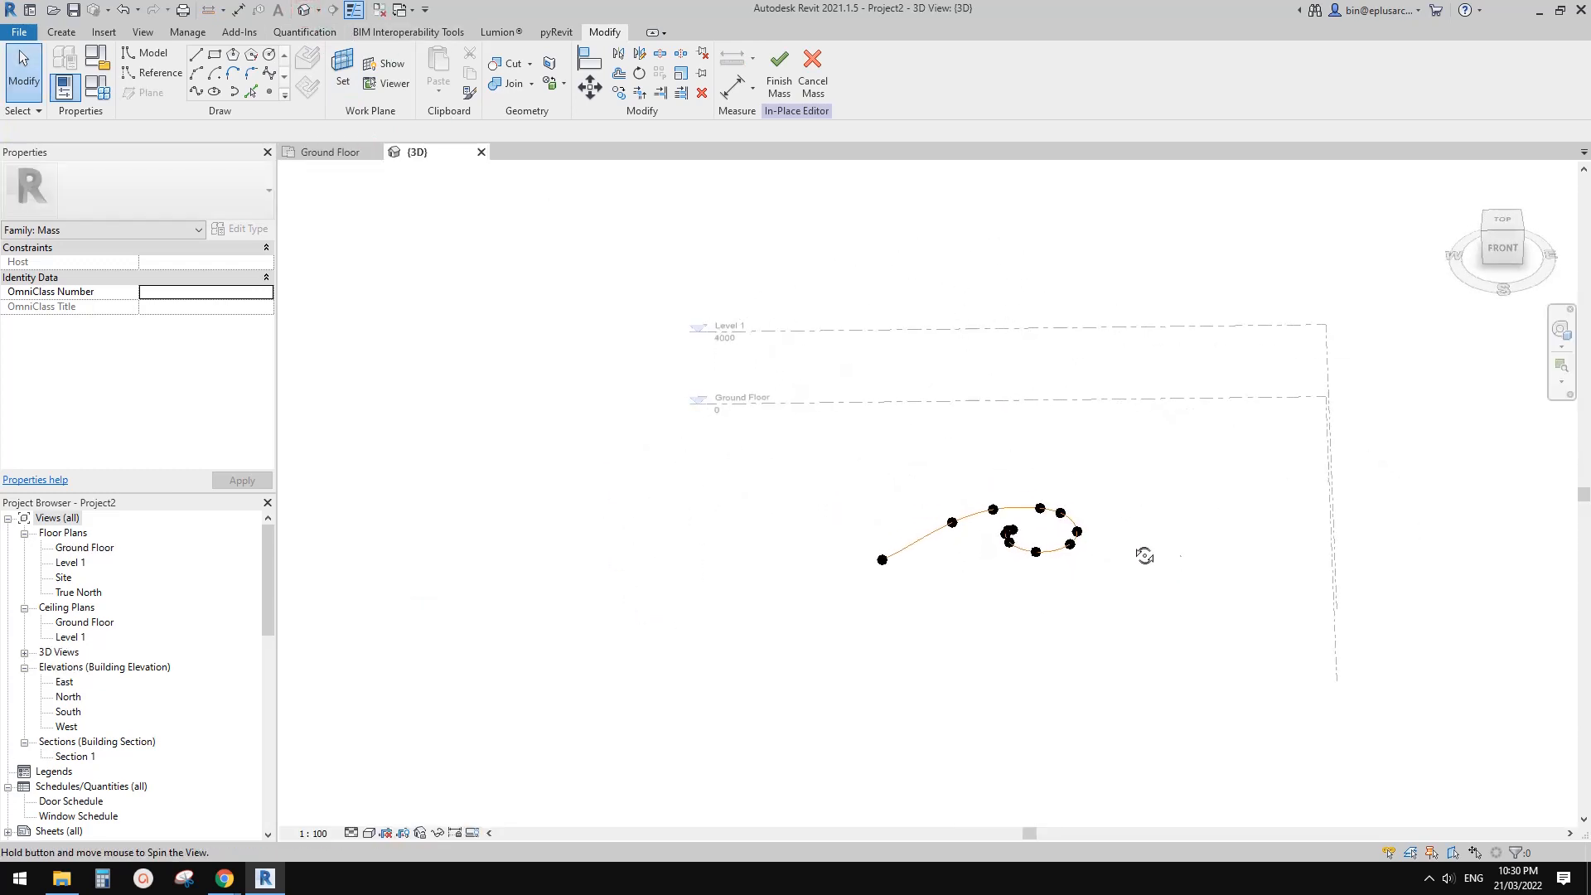
pyautogui.scroll(4, 1032, 545)
pyautogui.click(1011, 564)
pyautogui.moveTo(1034, 583); pyautogui.dragTo(543, 500, button='middle')
pyautogui.scroll(-2, 602, 481)
pyautogui.moveTo(1164, 537); pyautogui.dragTo(1005, 610, button='middle')
pyautogui.click(978, 506)
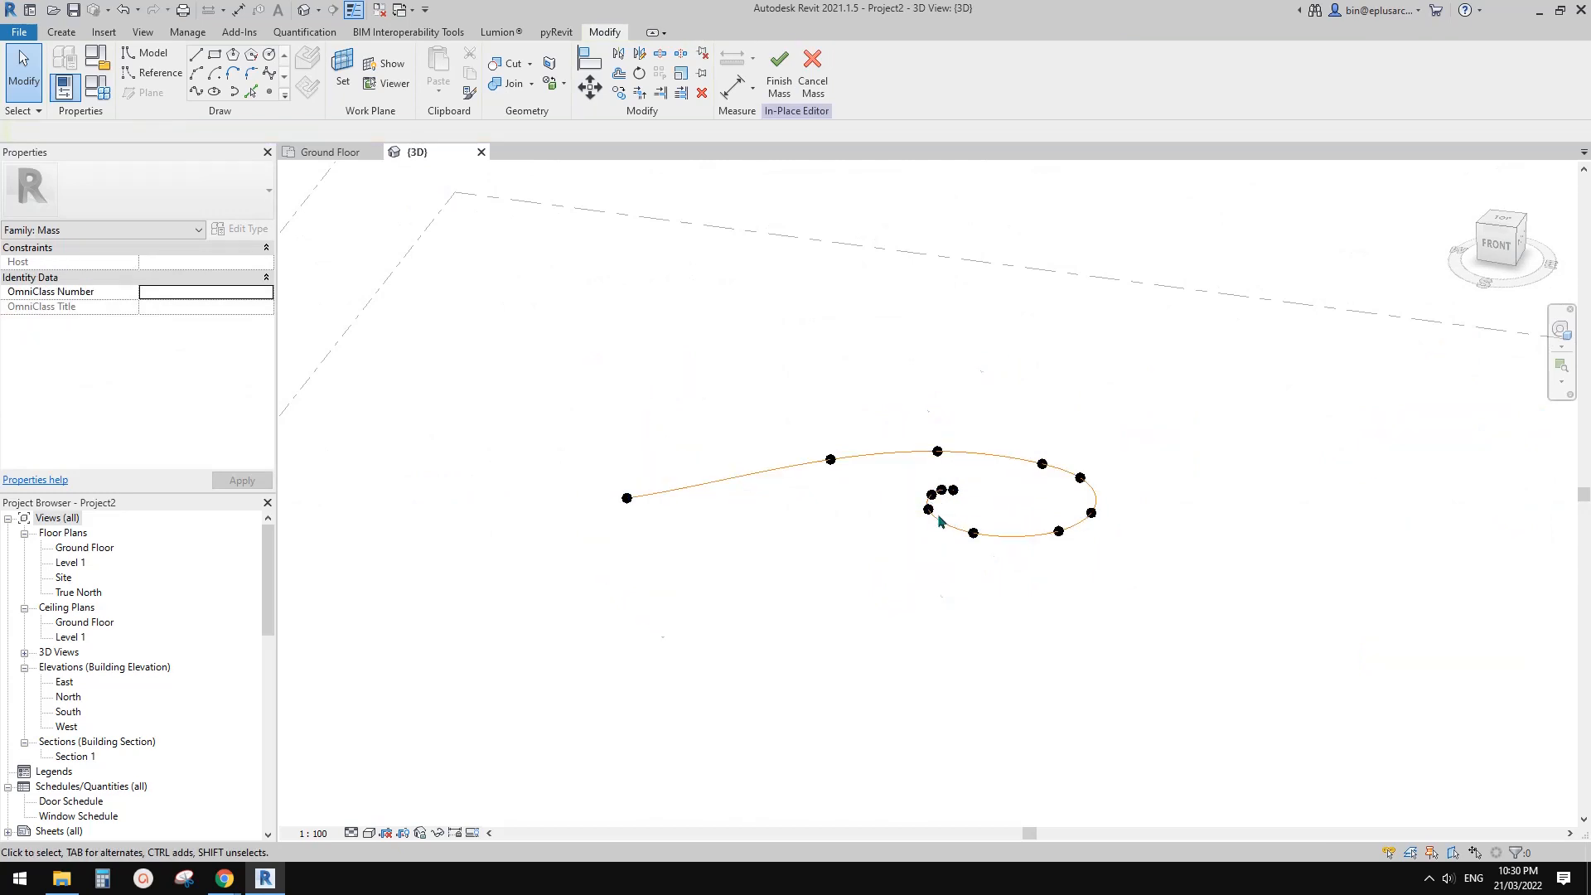
# Step: In the Ground Floor plan, place a reference point hosted on the spiral spline's lower-left bend near the opening, drawing on face
pyautogui.moveTo(937, 523); pyautogui.dragTo(829, 626, button='middle')
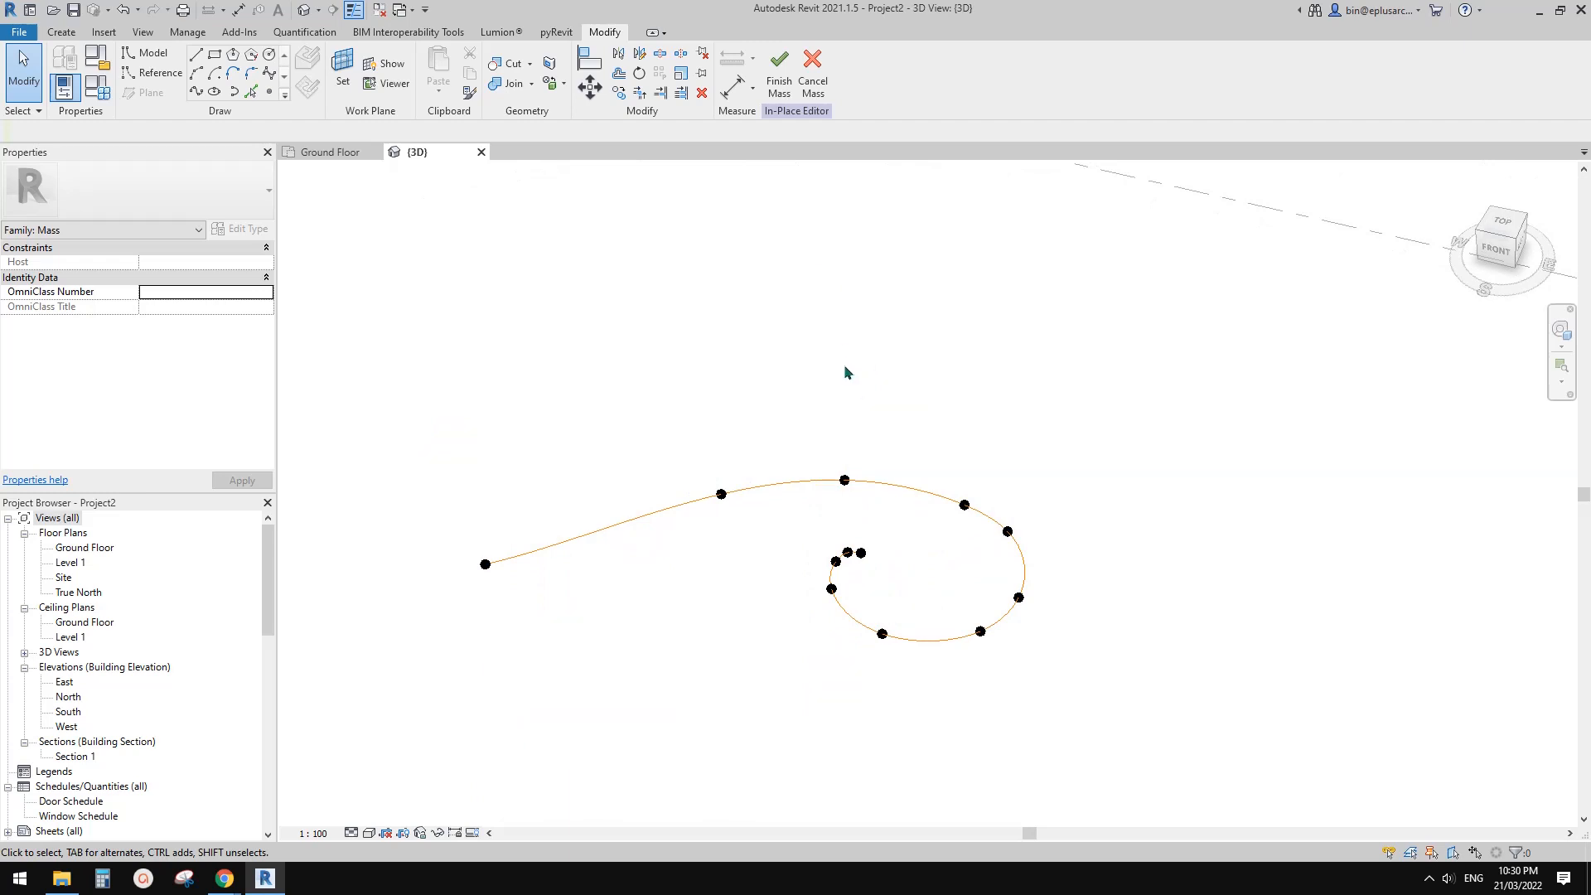
pyautogui.keyDown('shift'); pyautogui.moveTo(845, 366); pyautogui.dragTo(784, 479, button='middle'); pyautogui.keyUp('shift')
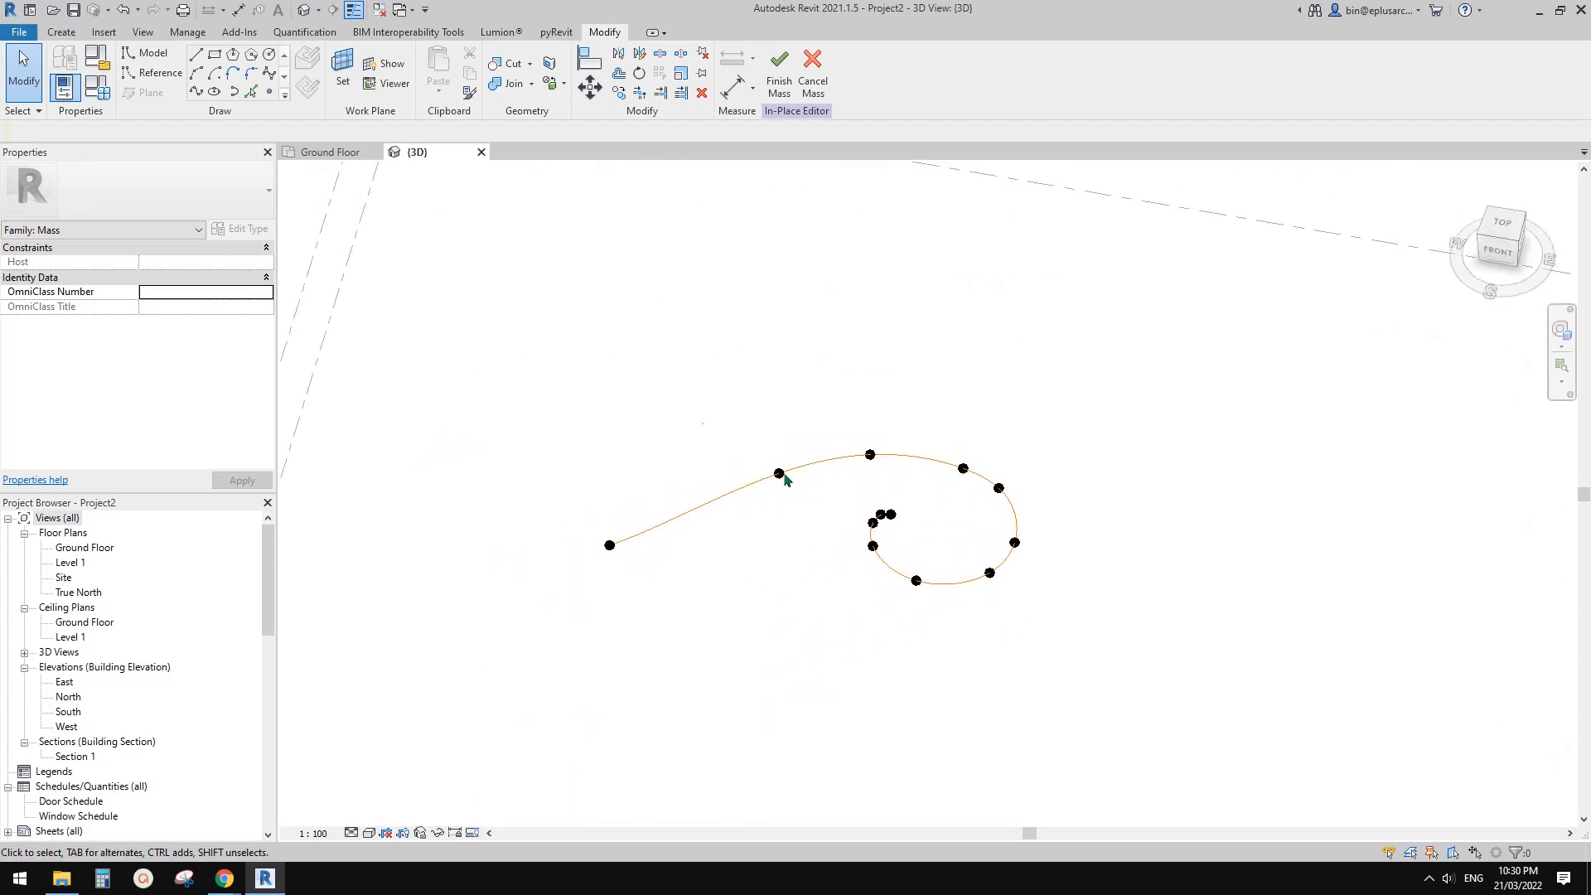
pyautogui.click(347, 153)
pyautogui.moveTo(1002, 618); pyautogui.dragTo(932, 611, button='middle')
pyautogui.click(914, 597)
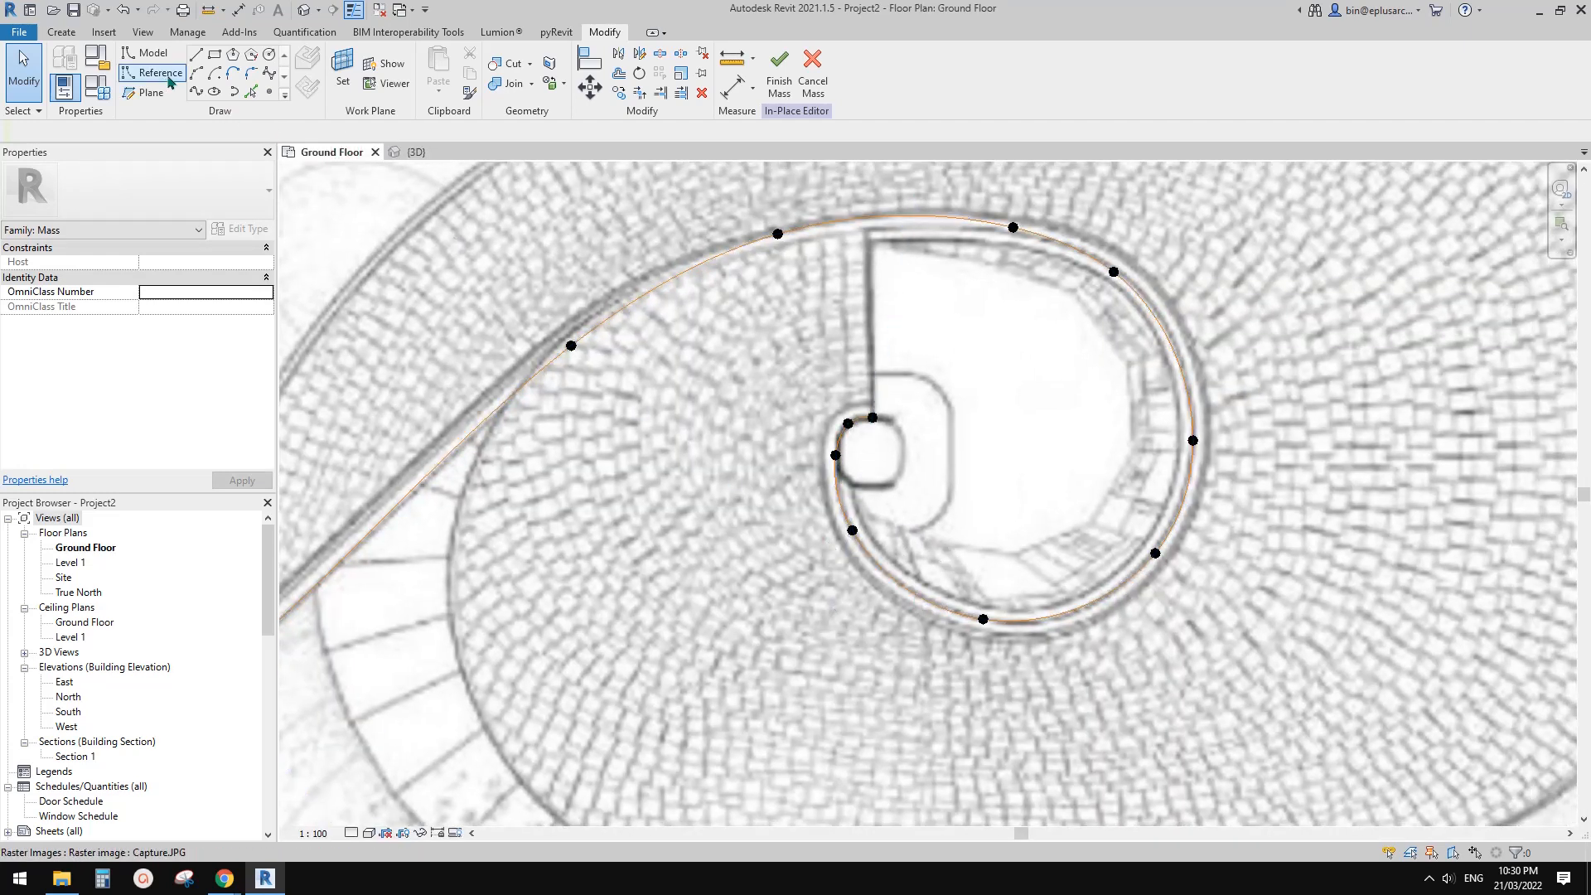
pyautogui.click(269, 92)
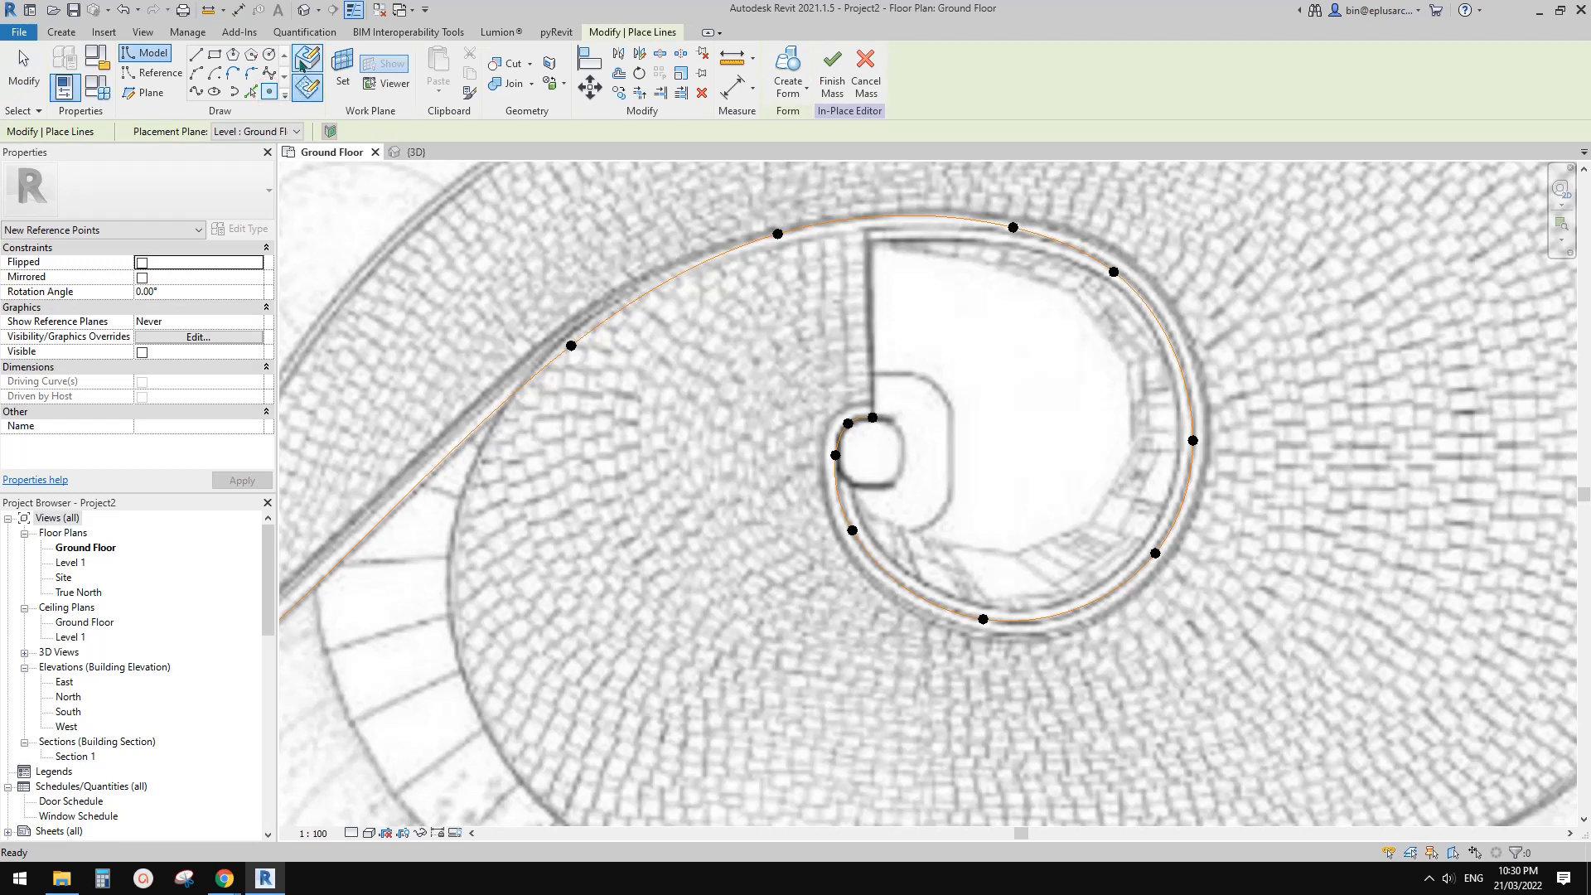
pyautogui.click(305, 63)
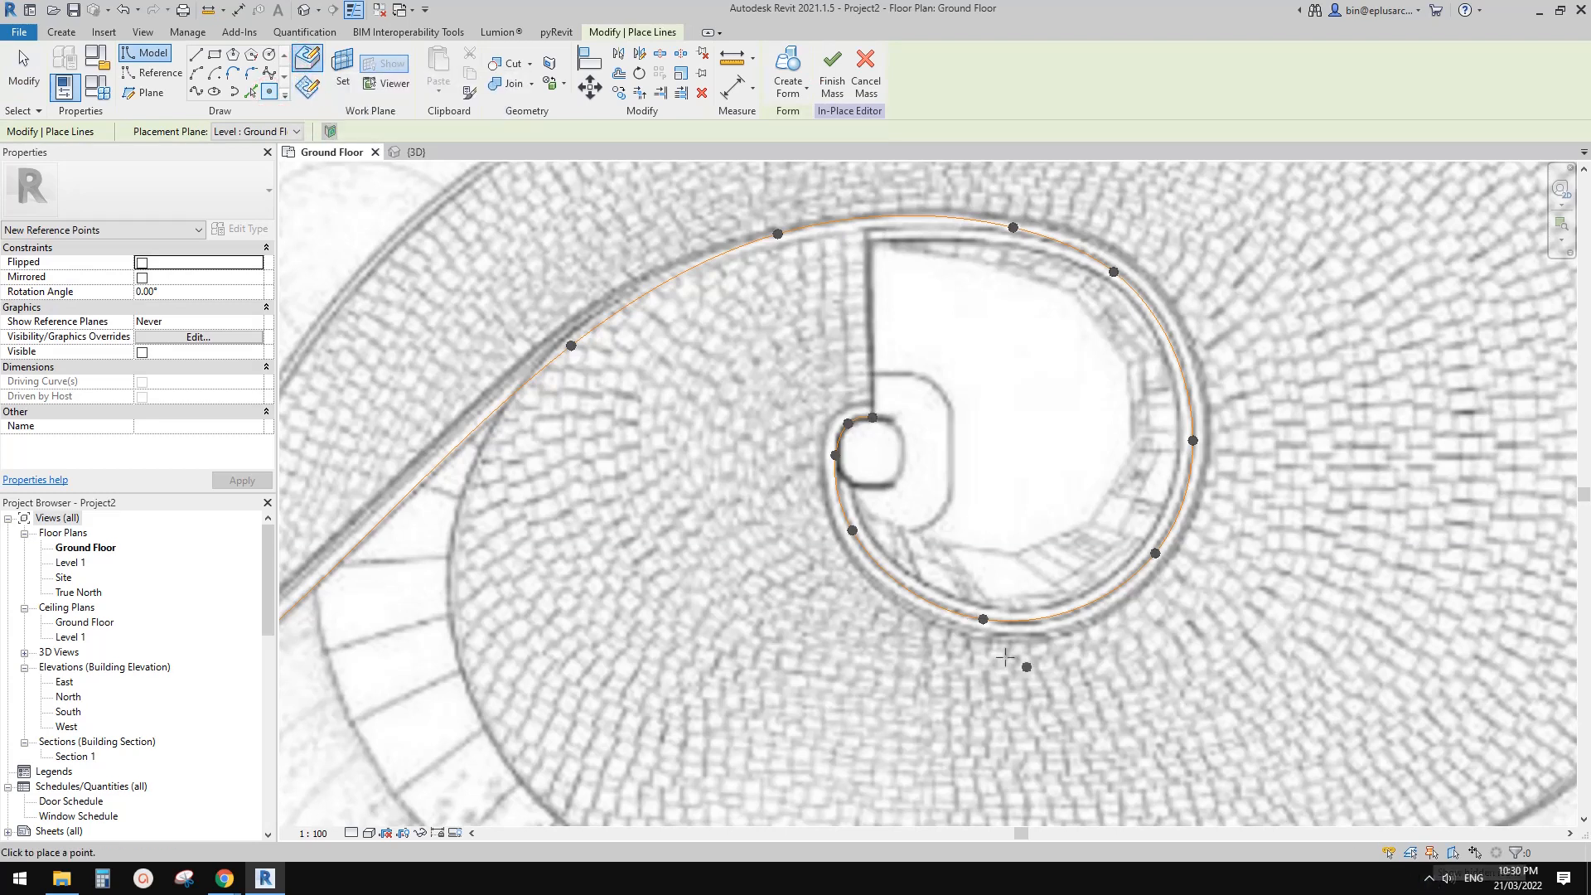
pyautogui.click(903, 587)
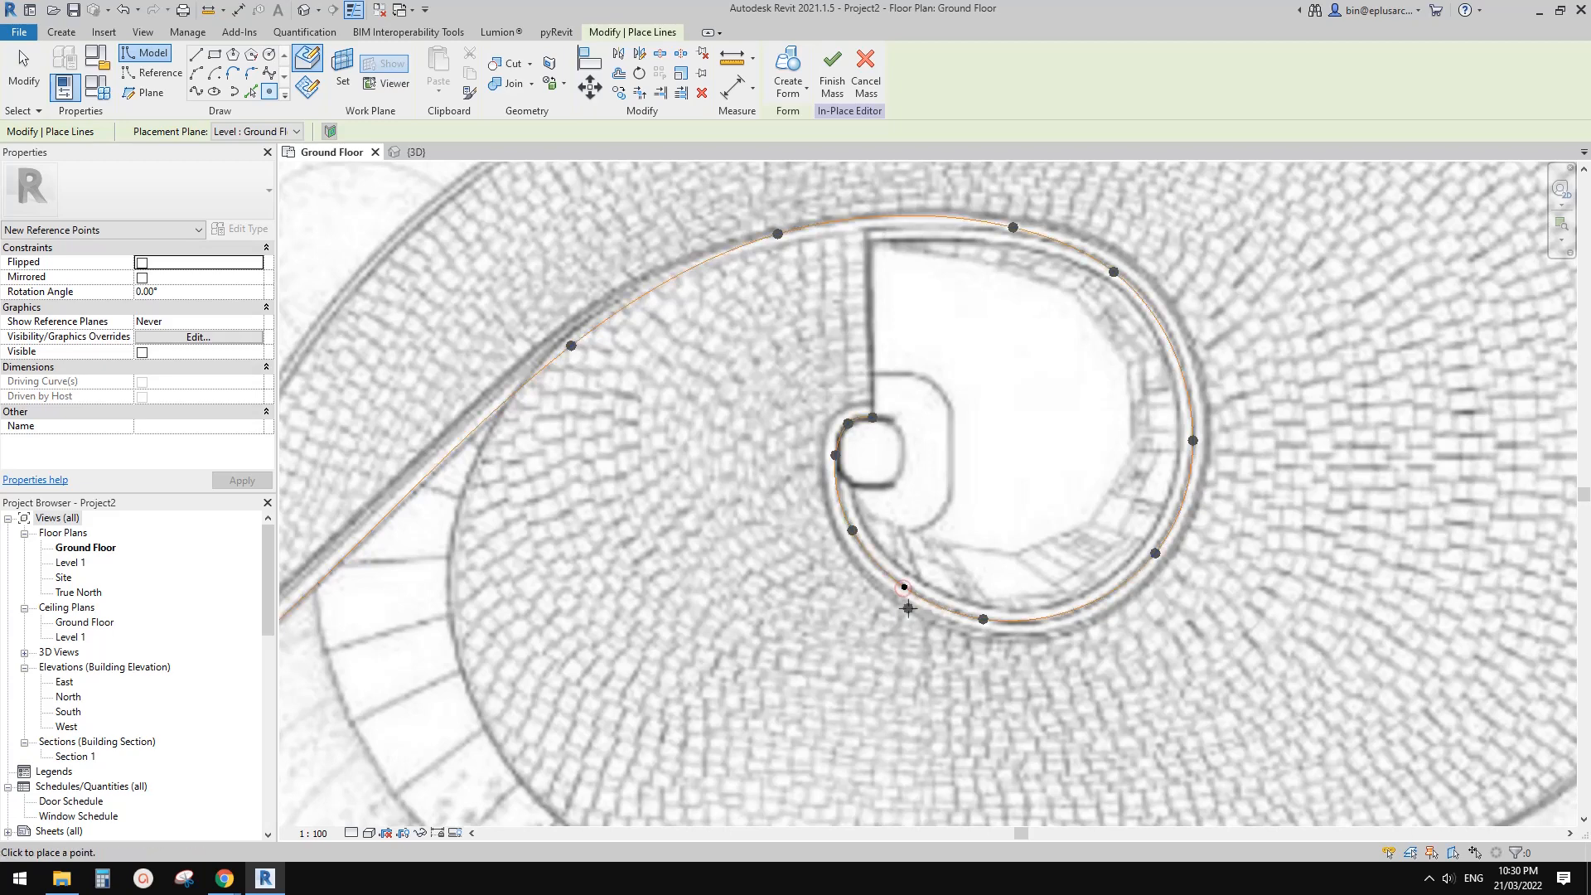
pyautogui.scroll(3, 902, 587)
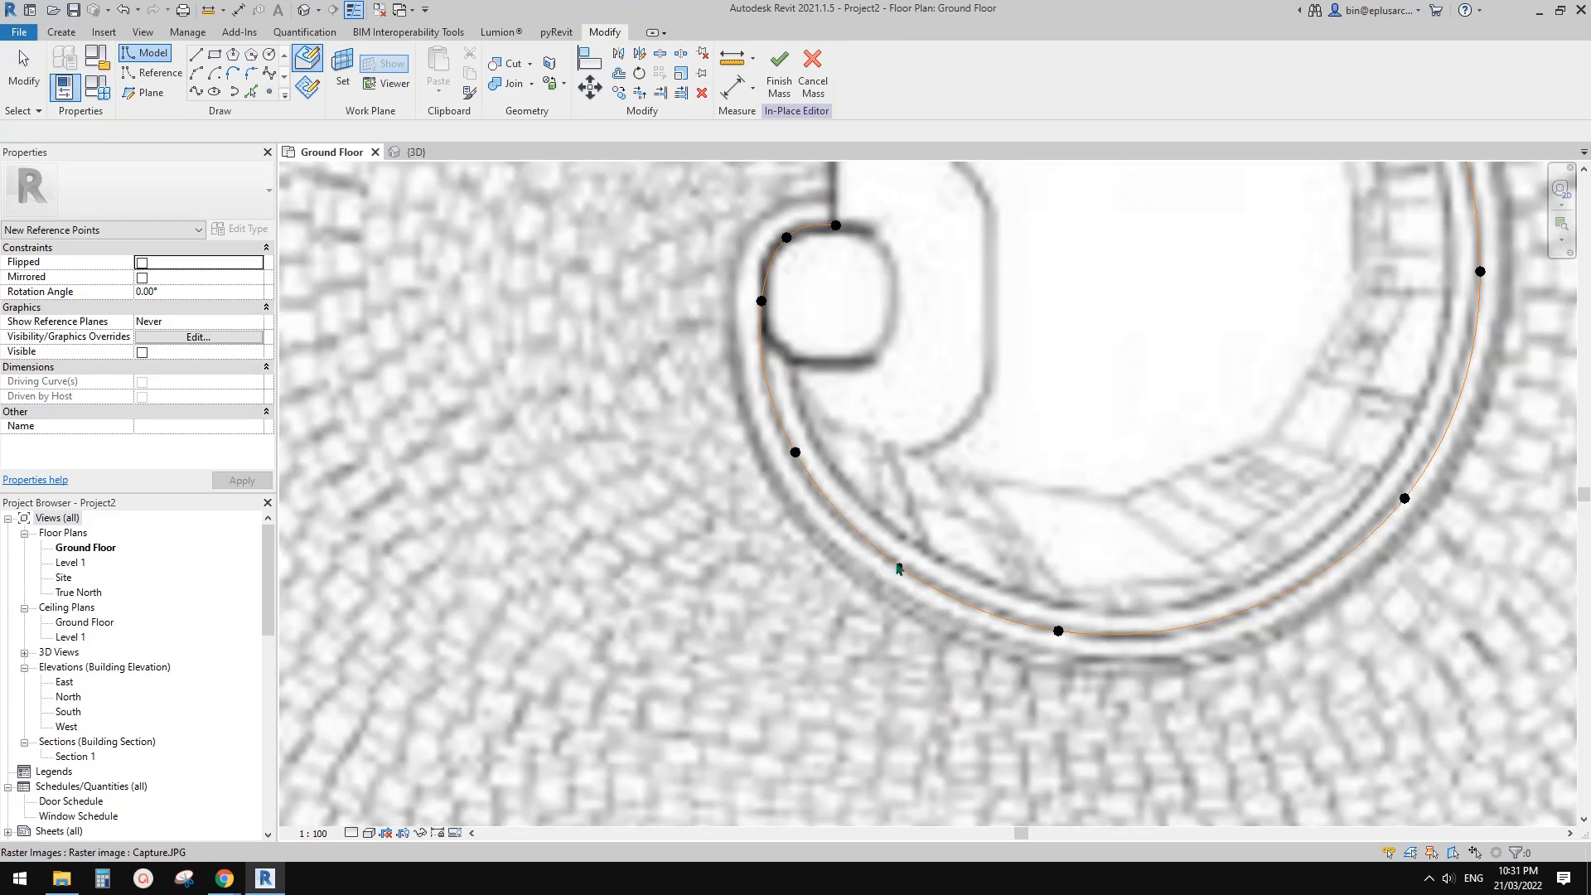
pyautogui.press('Escape')
# Step: Inspect how the new reference point on the spiral's lower-left bend is hosted in the plan
pyautogui.click(907, 580)
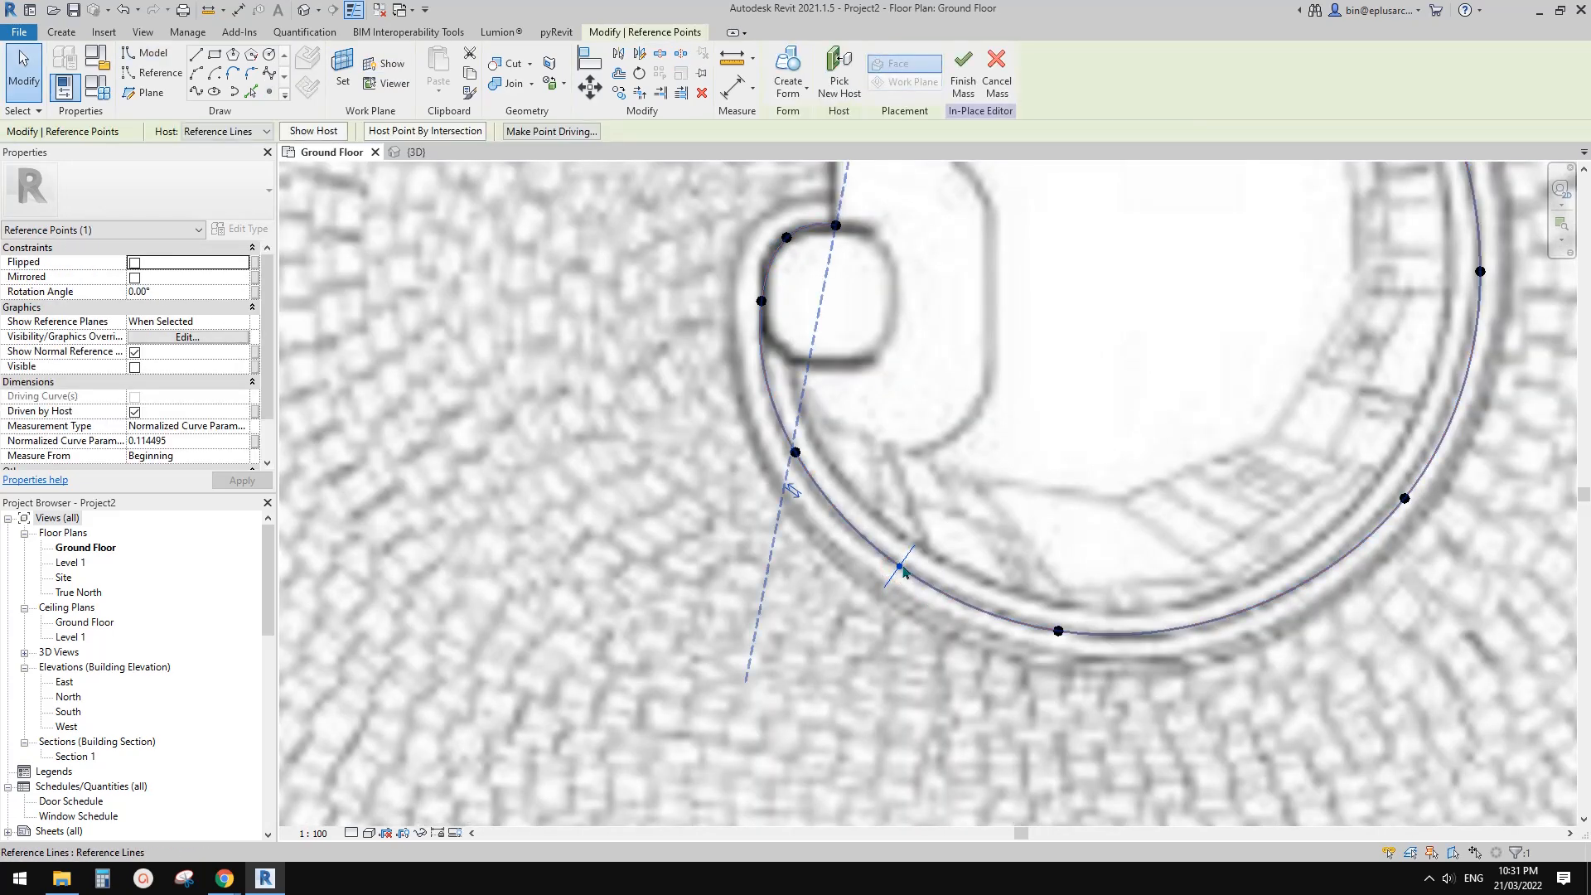
pyautogui.press('Escape')
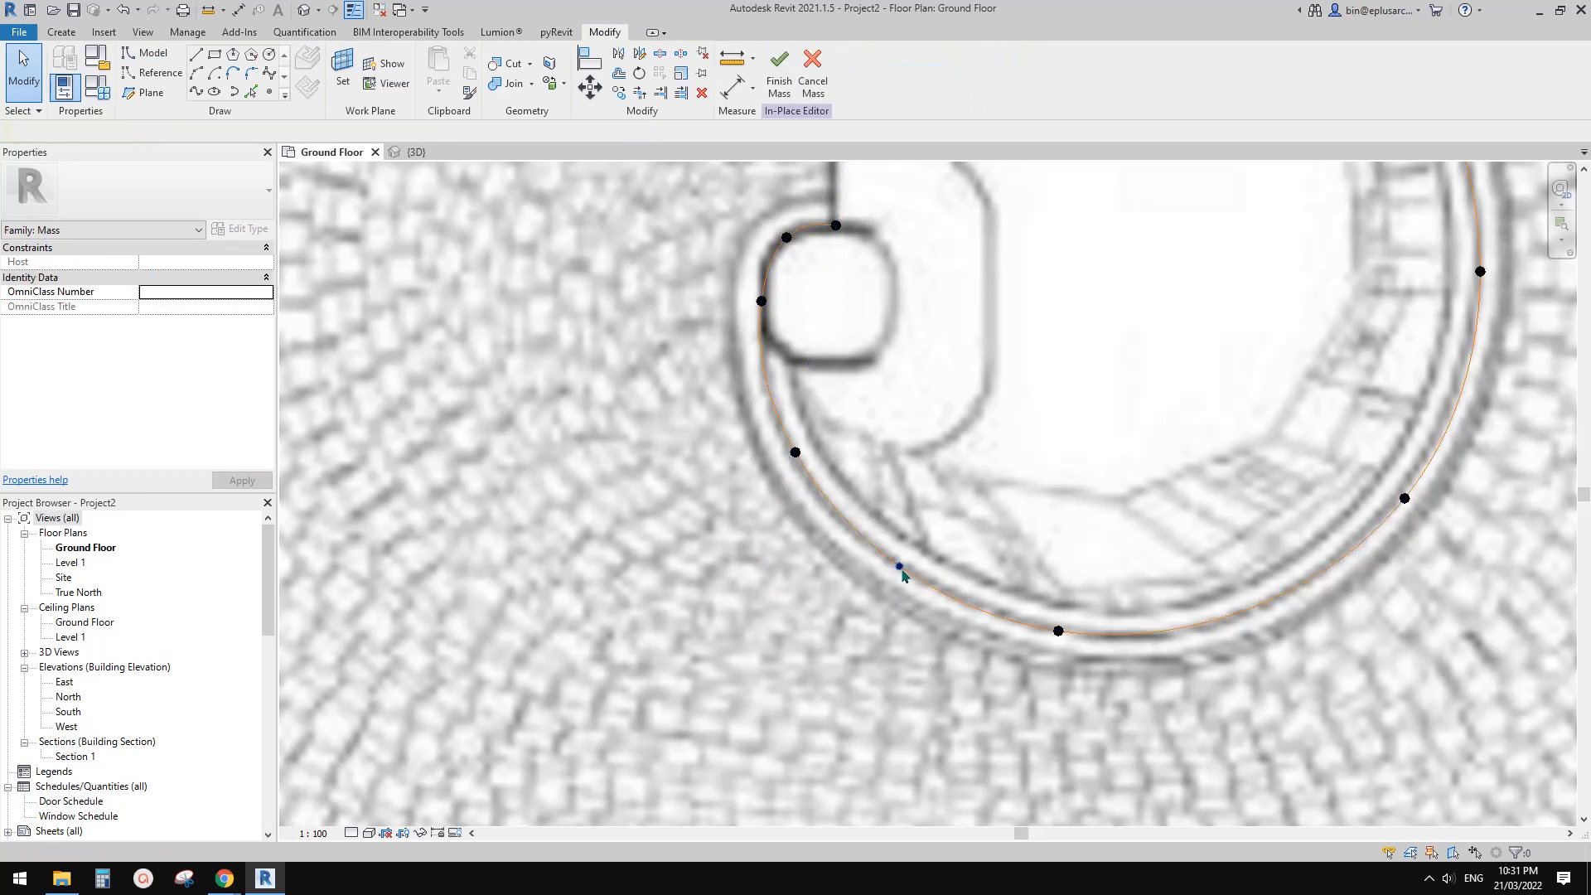
pyautogui.click(899, 567)
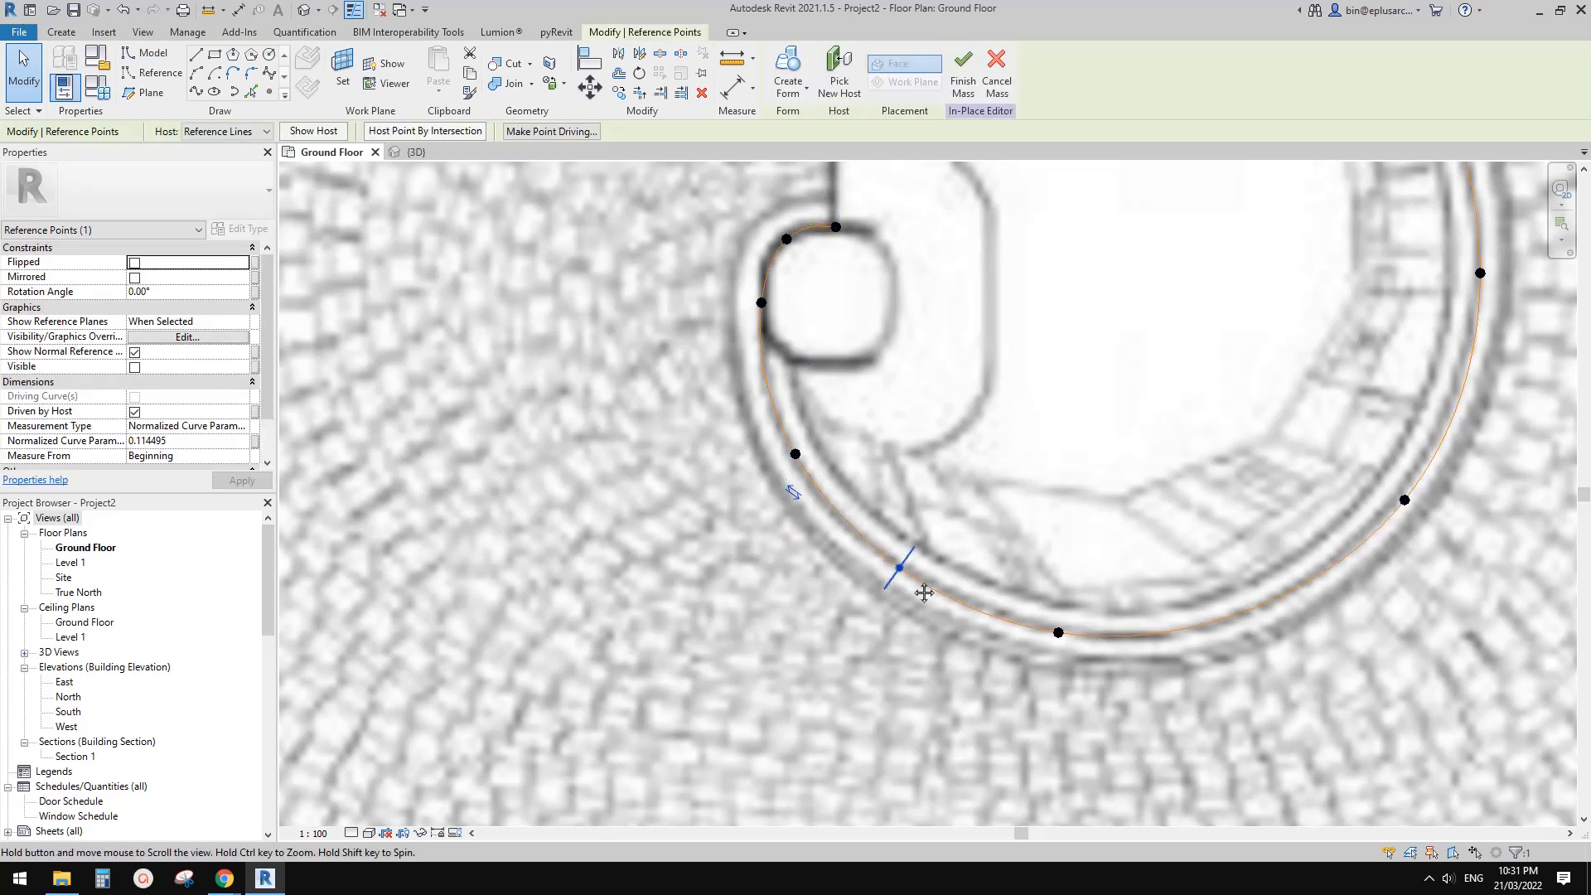
pyautogui.moveTo(900, 570); pyautogui.dragTo(932, 584, button='middle')
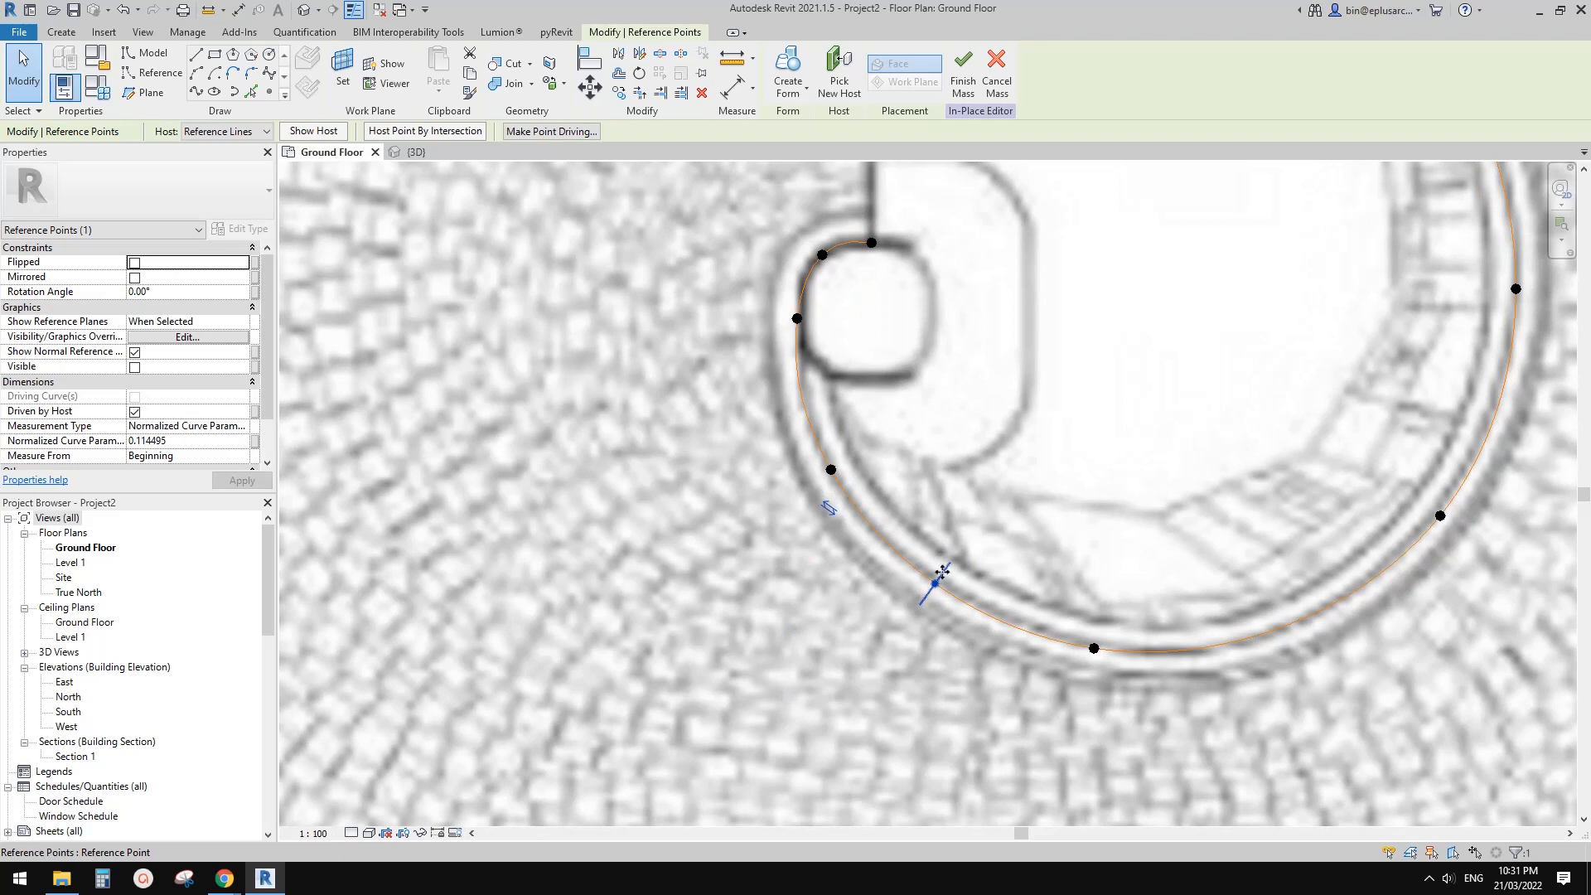
# Step: In the default 3D view, set the hosted reference point's Show Reference Planes to Always
pyautogui.click(304, 10)
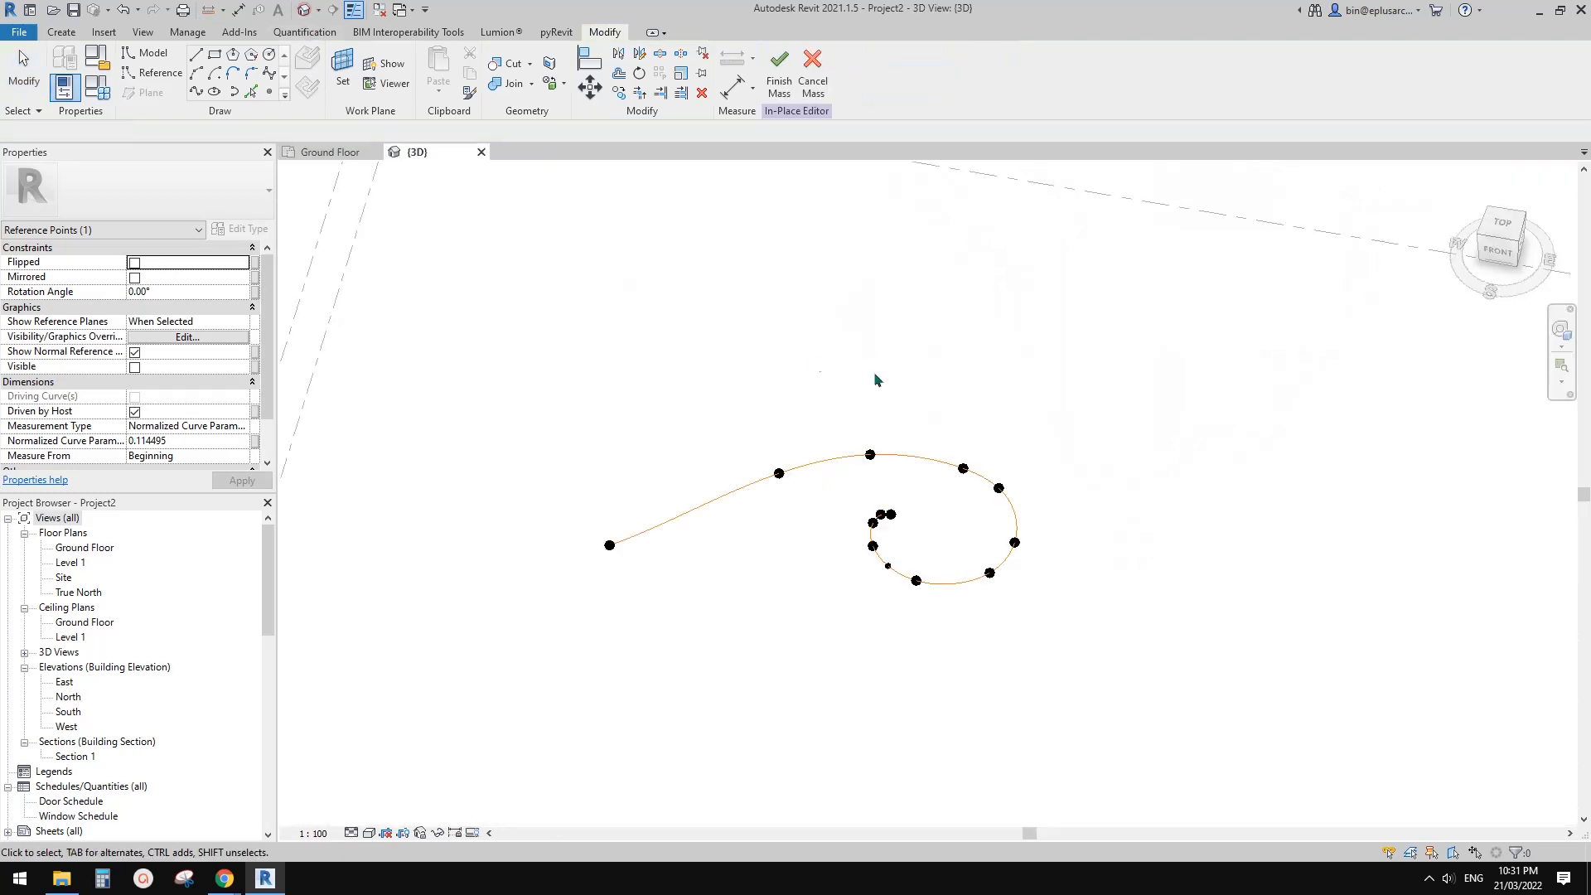
pyautogui.press('Escape')
pyautogui.scroll(5, 928, 593)
pyautogui.click(908, 596)
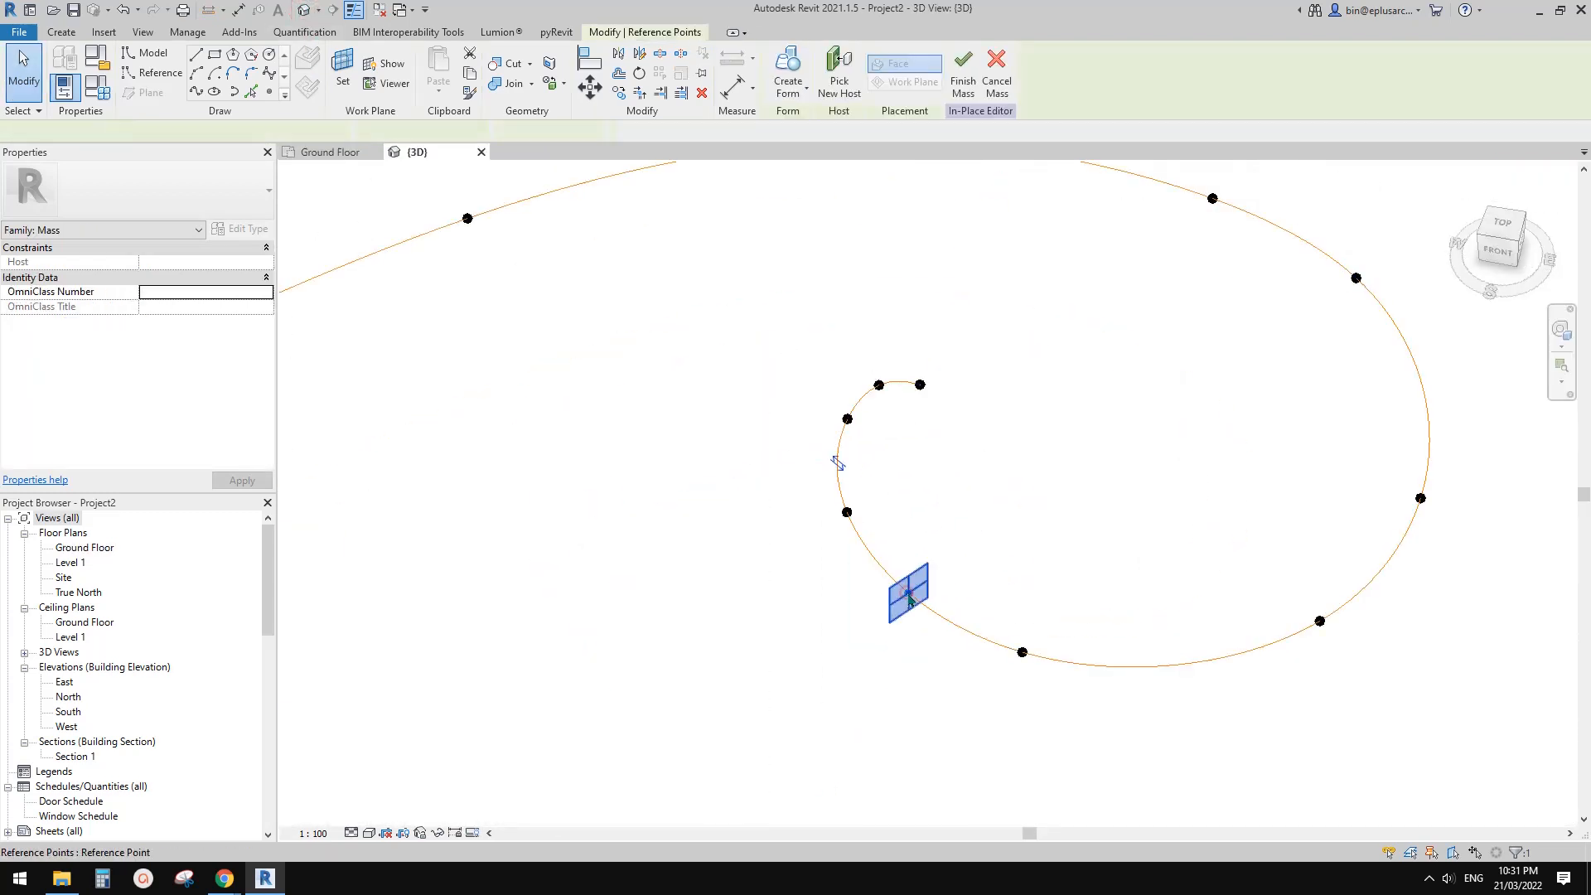
pyautogui.moveTo(911, 592)
pyautogui.keyDown('shift'); pyautogui.mouseDown(button='middle')
pyautogui.moveTo(1041, 612)
pyautogui.moveTo(931, 611)
pyautogui.moveTo(891, 574)
pyautogui.mouseUp(button='middle'); pyautogui.keyUp('shift')
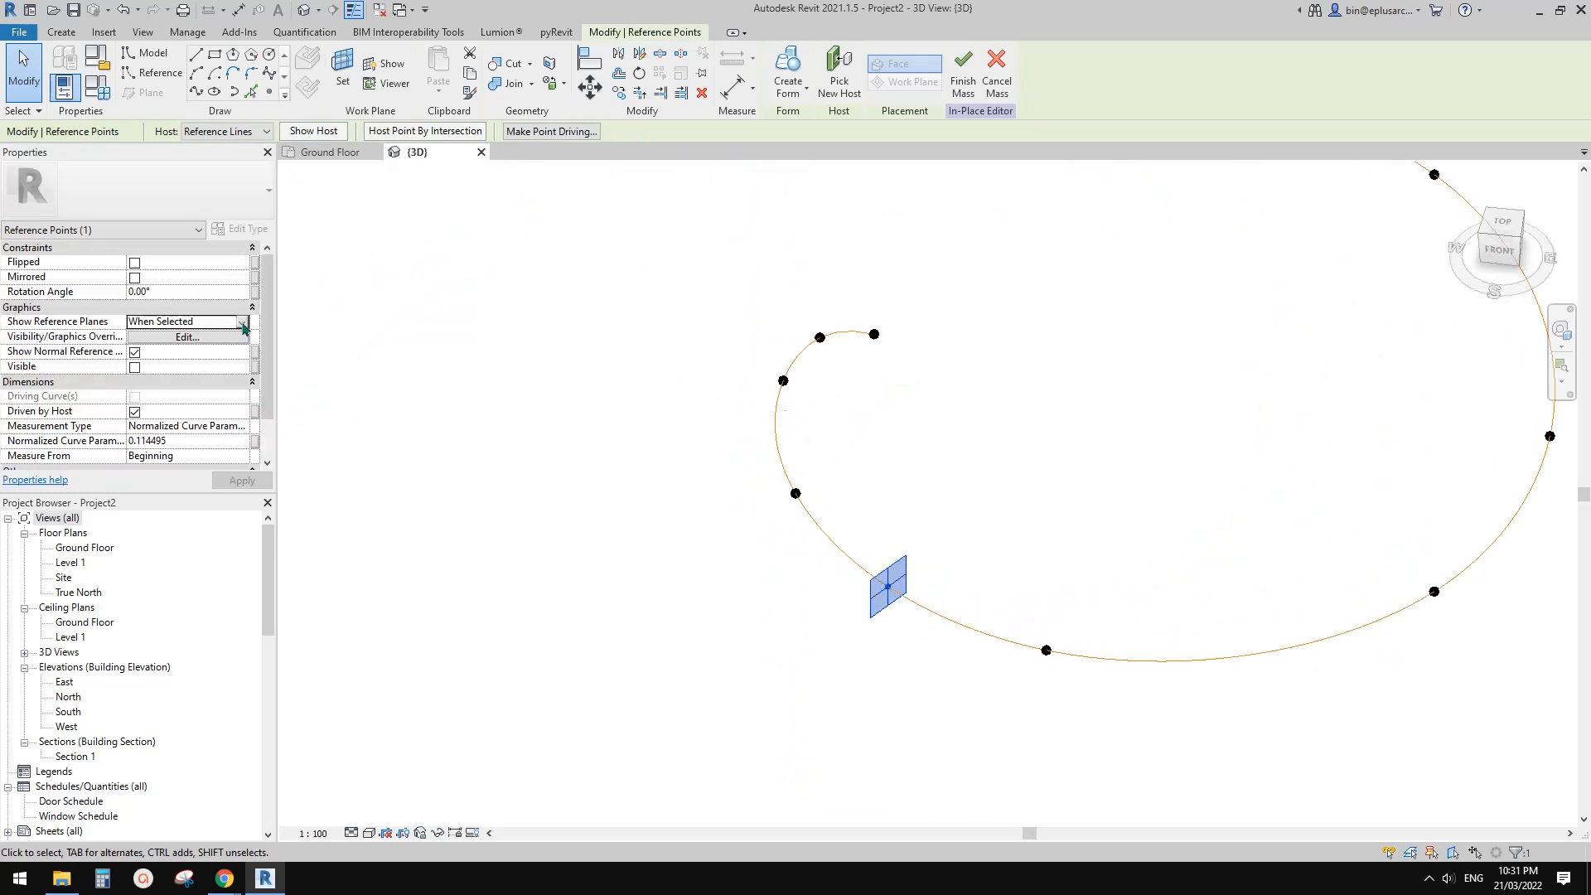
pyautogui.click(242, 323)
pyautogui.click(166, 351)
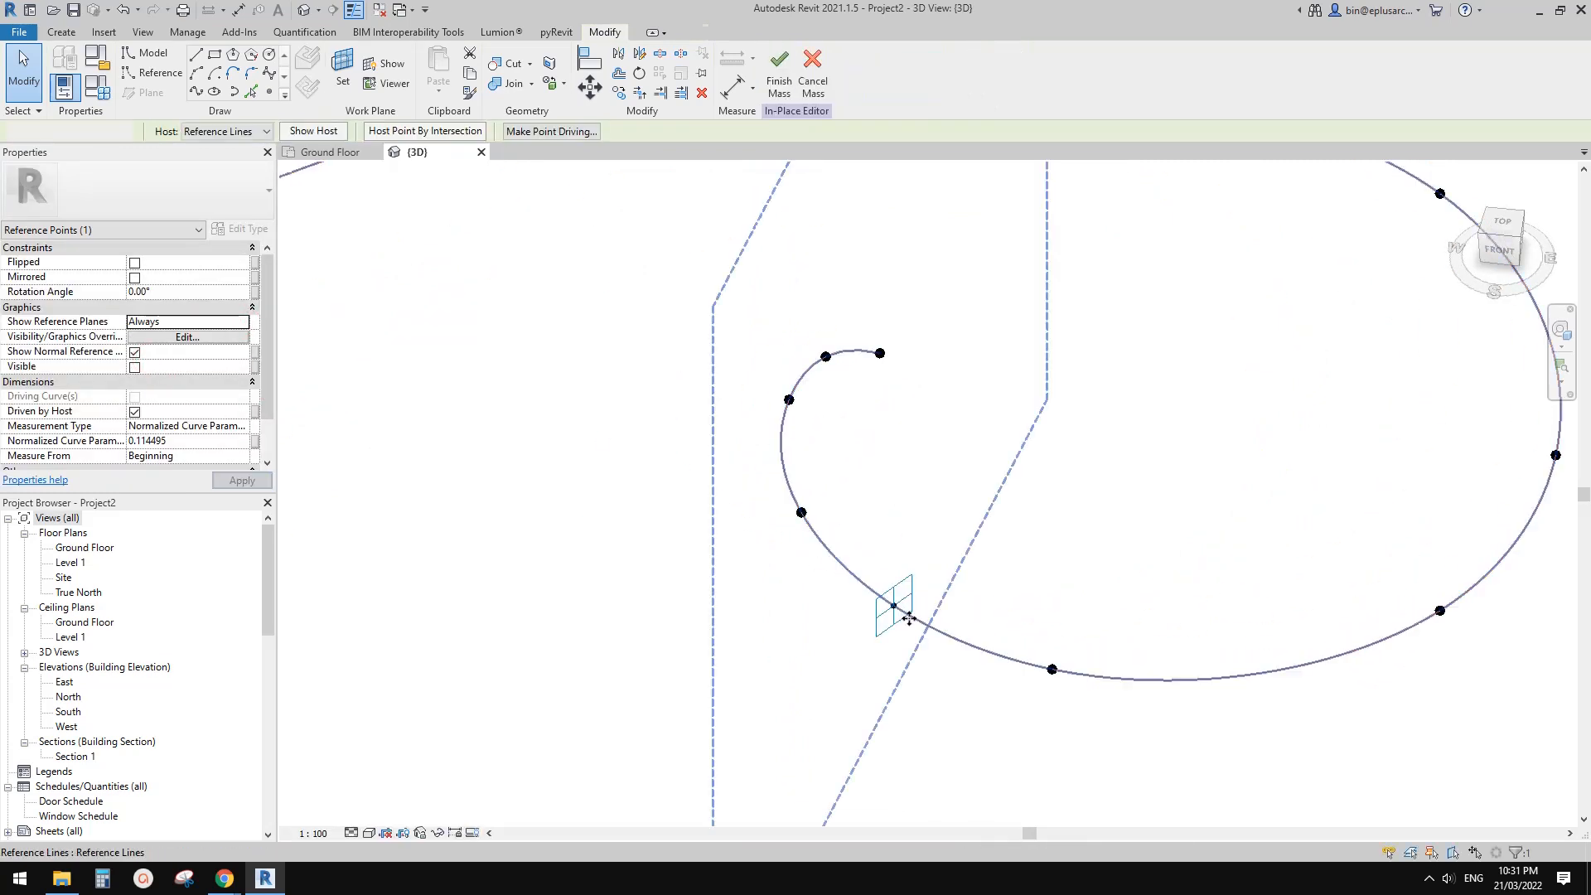
pyautogui.click(860, 585)
pyautogui.moveTo(912, 617)
pyautogui.keyDown('shift'); pyautogui.mouseDown(button='middle')
pyautogui.moveTo(1003, 617)
pyautogui.moveTo(827, 623)
pyautogui.moveTo(911, 634)
pyautogui.moveTo(915, 617)
pyautogui.mouseUp(button='middle'); pyautogui.keyUp('shift')
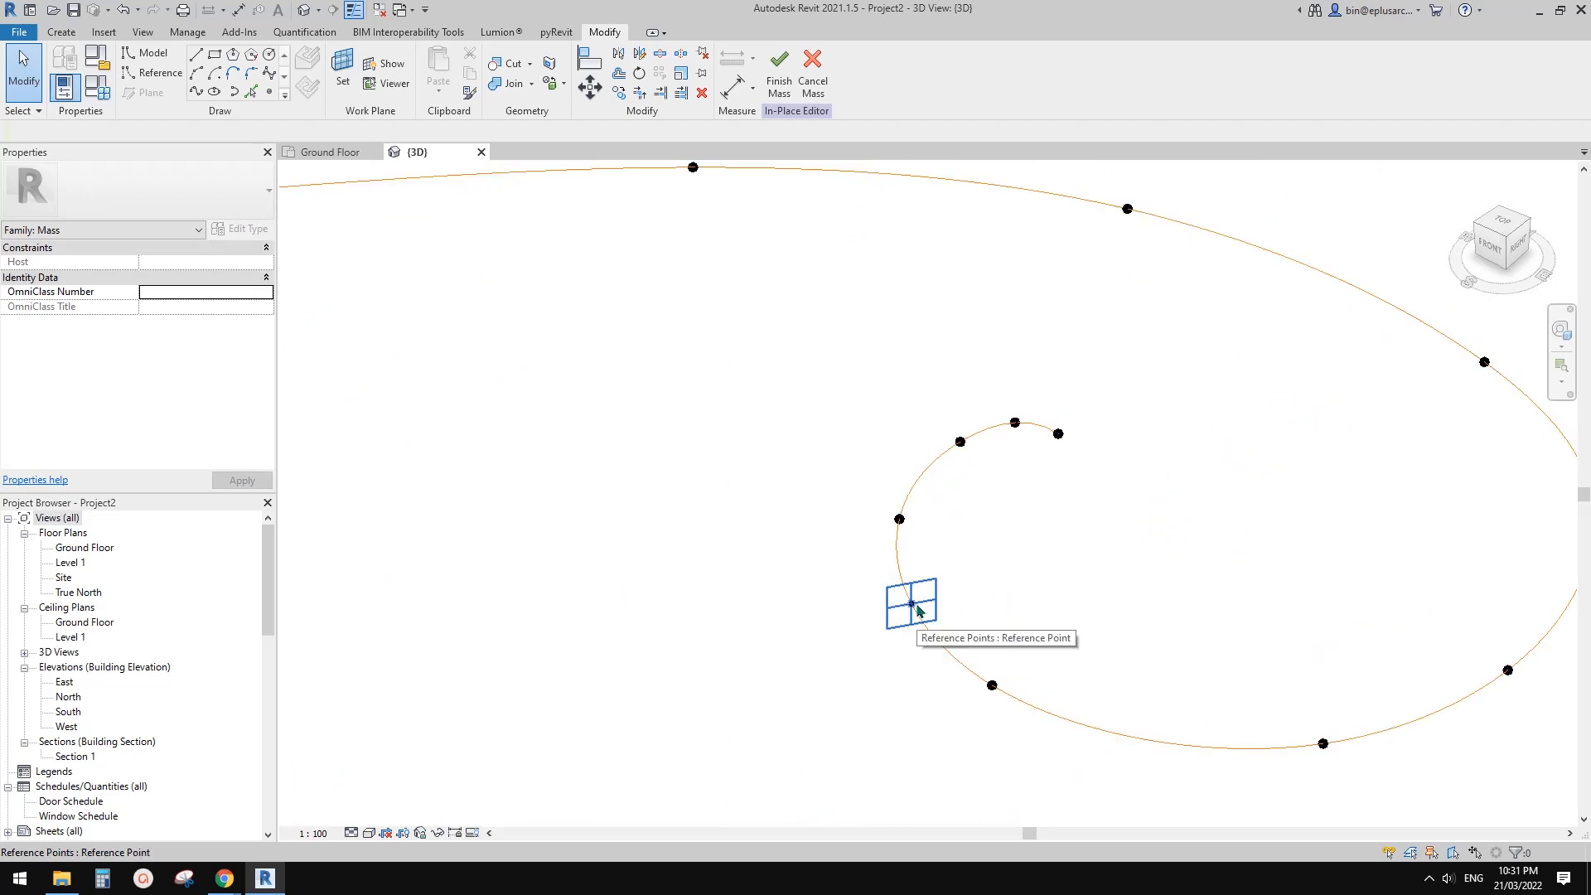
pyautogui.moveTo(916, 605); pyautogui.dragTo(988, 592, button='middle')
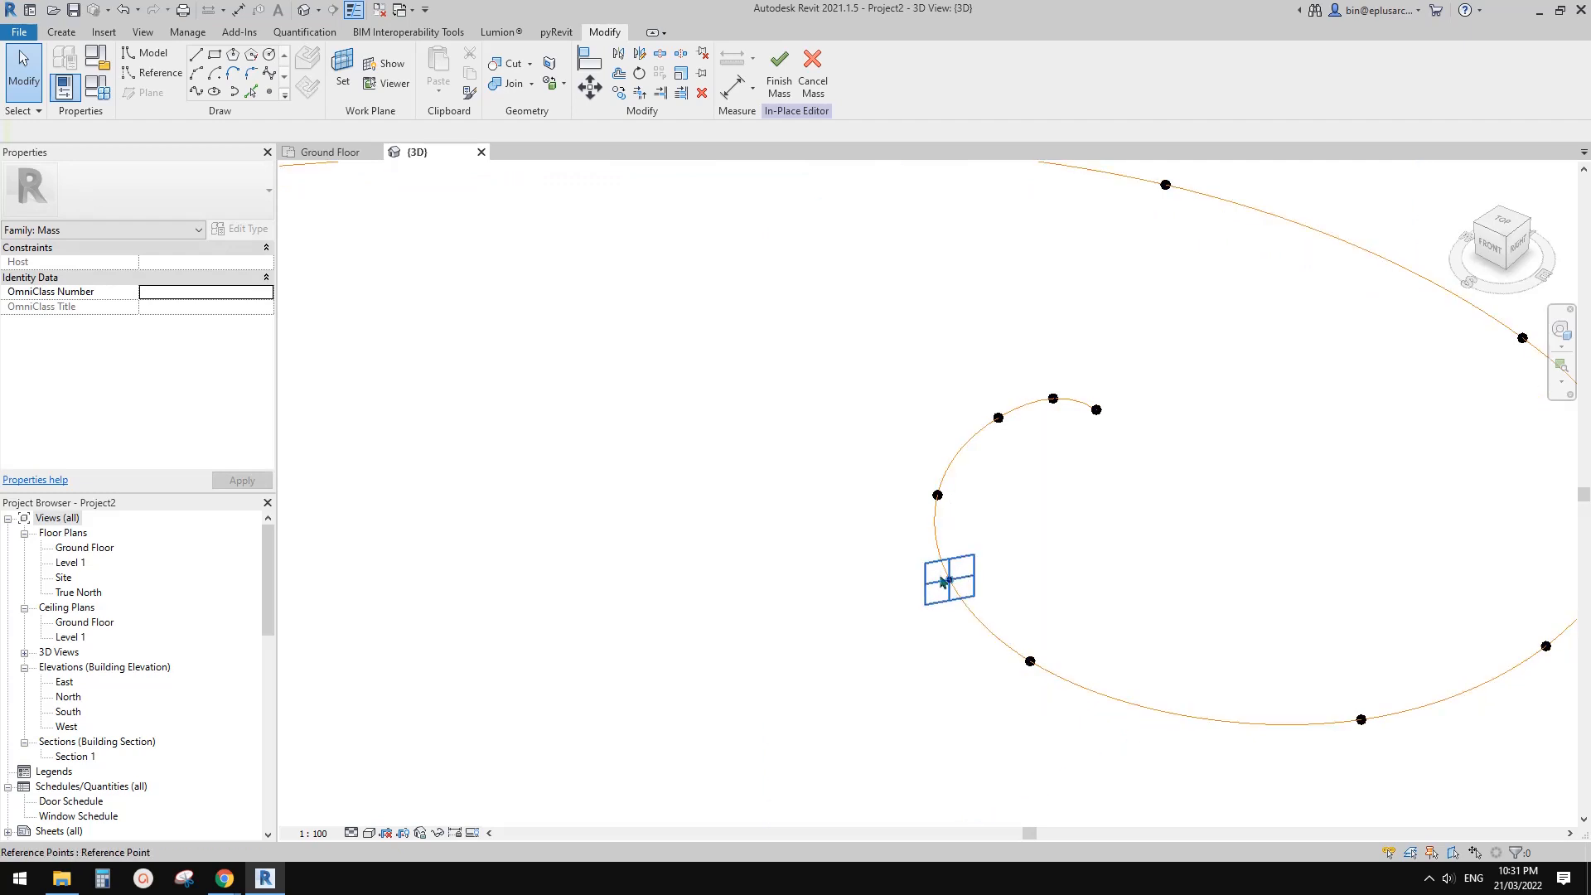
pyautogui.keyDown('shift'); pyautogui.moveTo(942, 580); pyautogui.dragTo(982, 471, button='middle'); pyautogui.keyUp('shift')
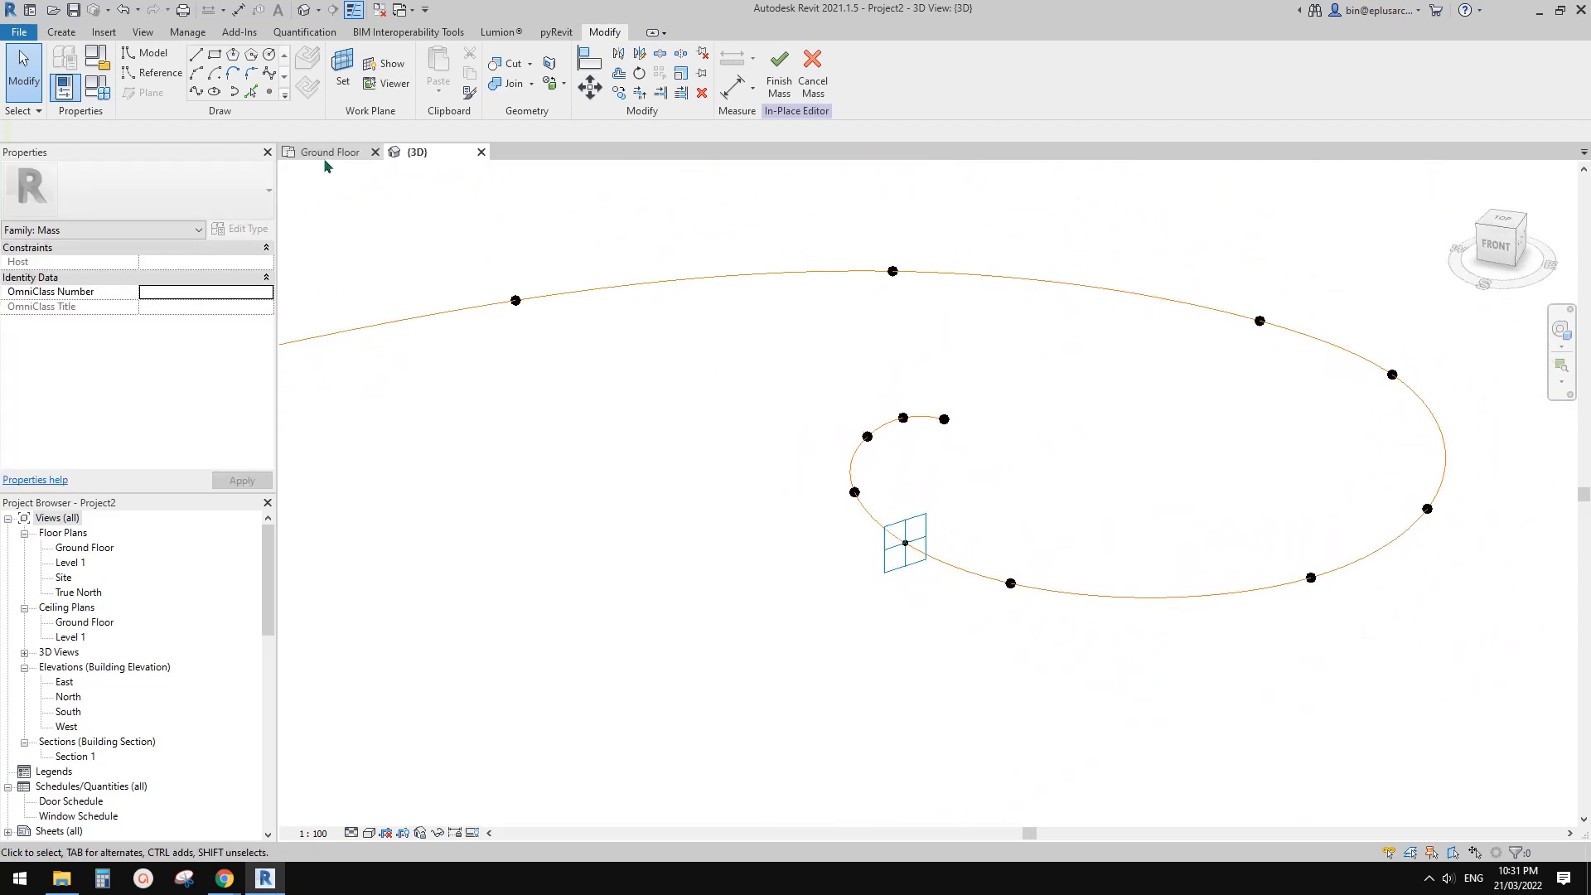
# Step: Draw a three-point reference spline on the hosted point's vertical work plane, sloping down and outward from above the spiral
pyautogui.click(145, 76)
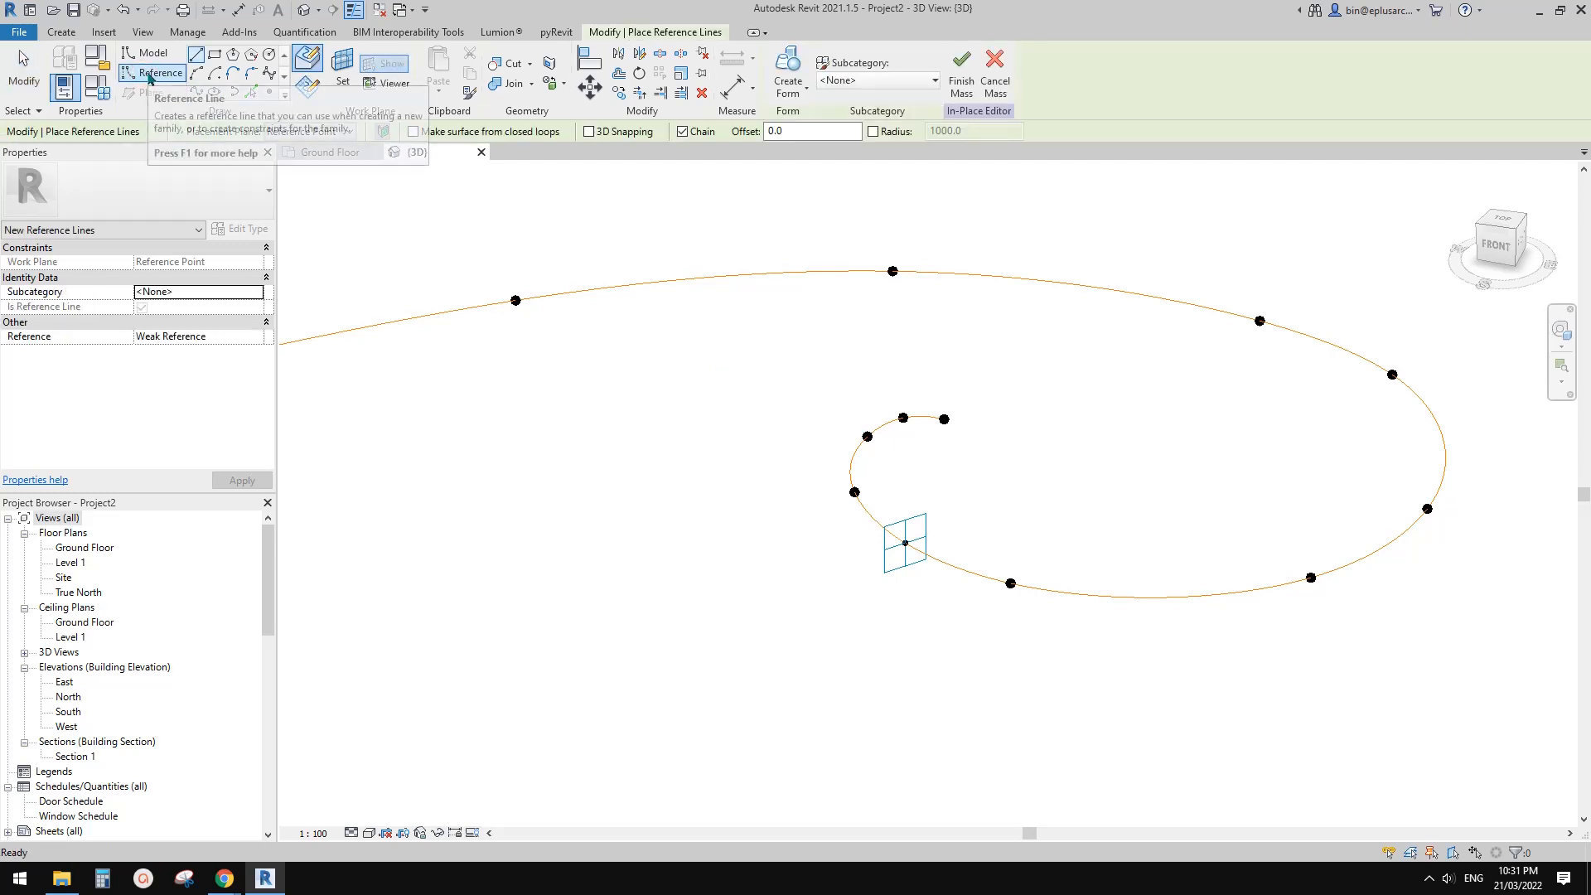
pyautogui.click(196, 91)
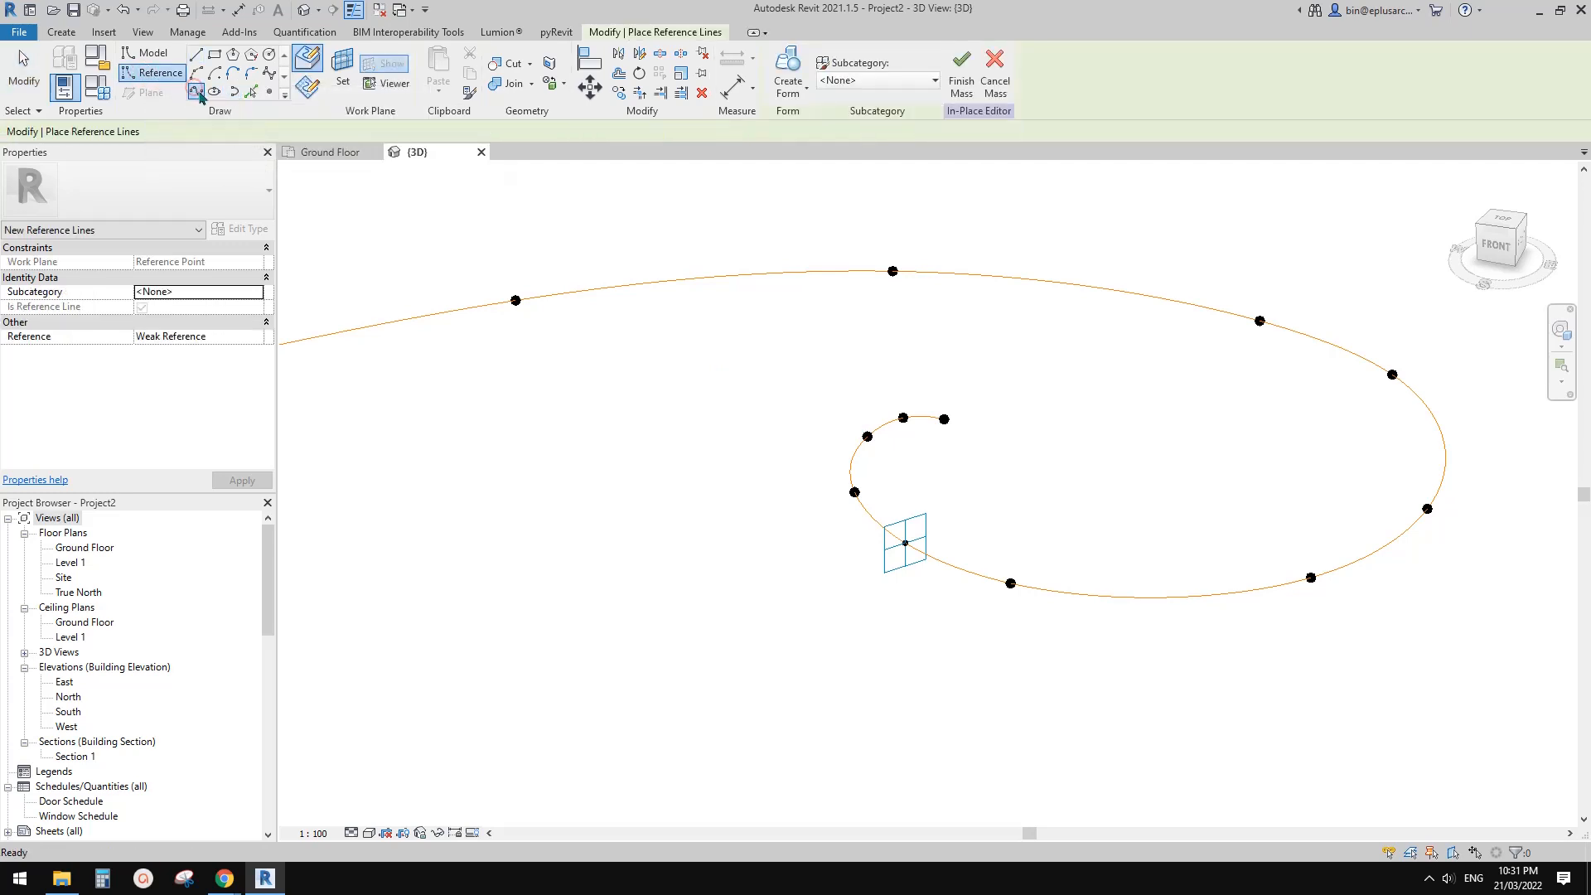
pyautogui.click(343, 75)
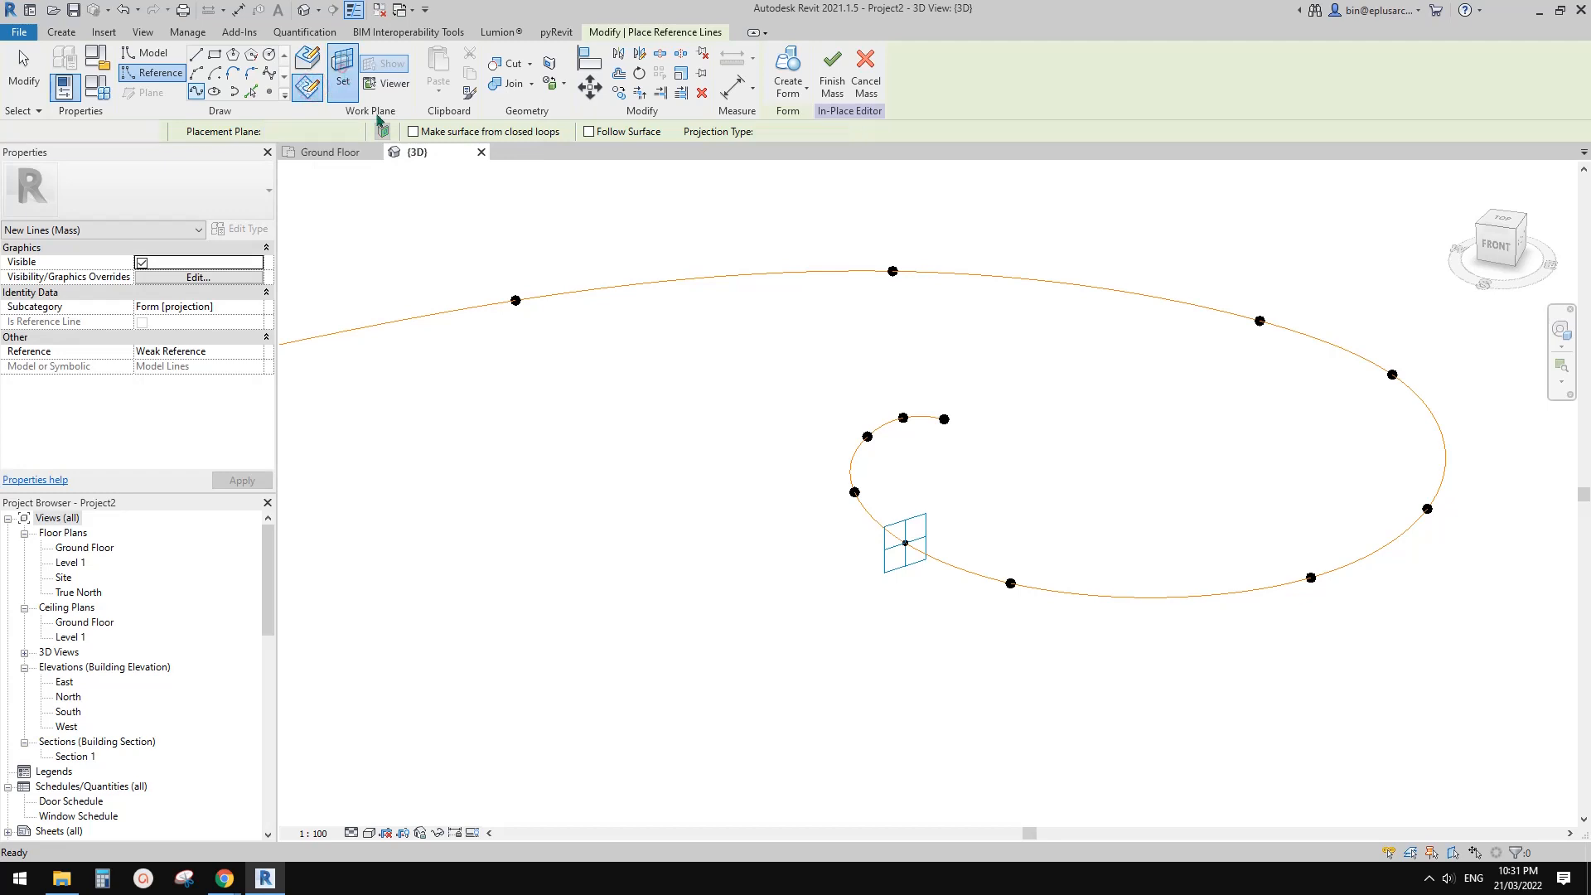
pyautogui.click(925, 516)
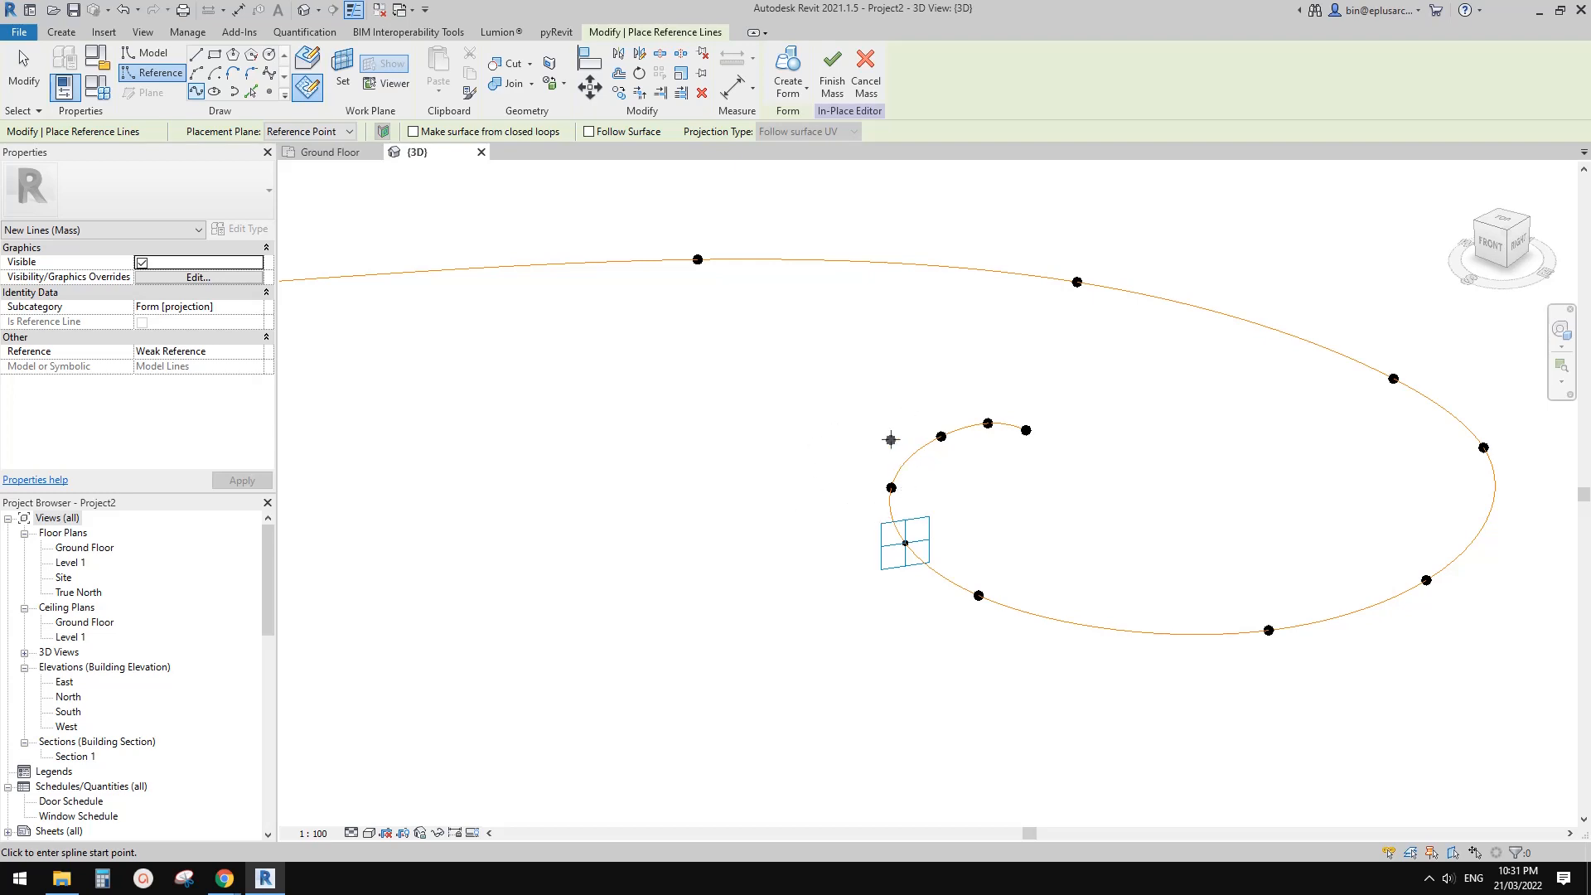
pyautogui.click(899, 409)
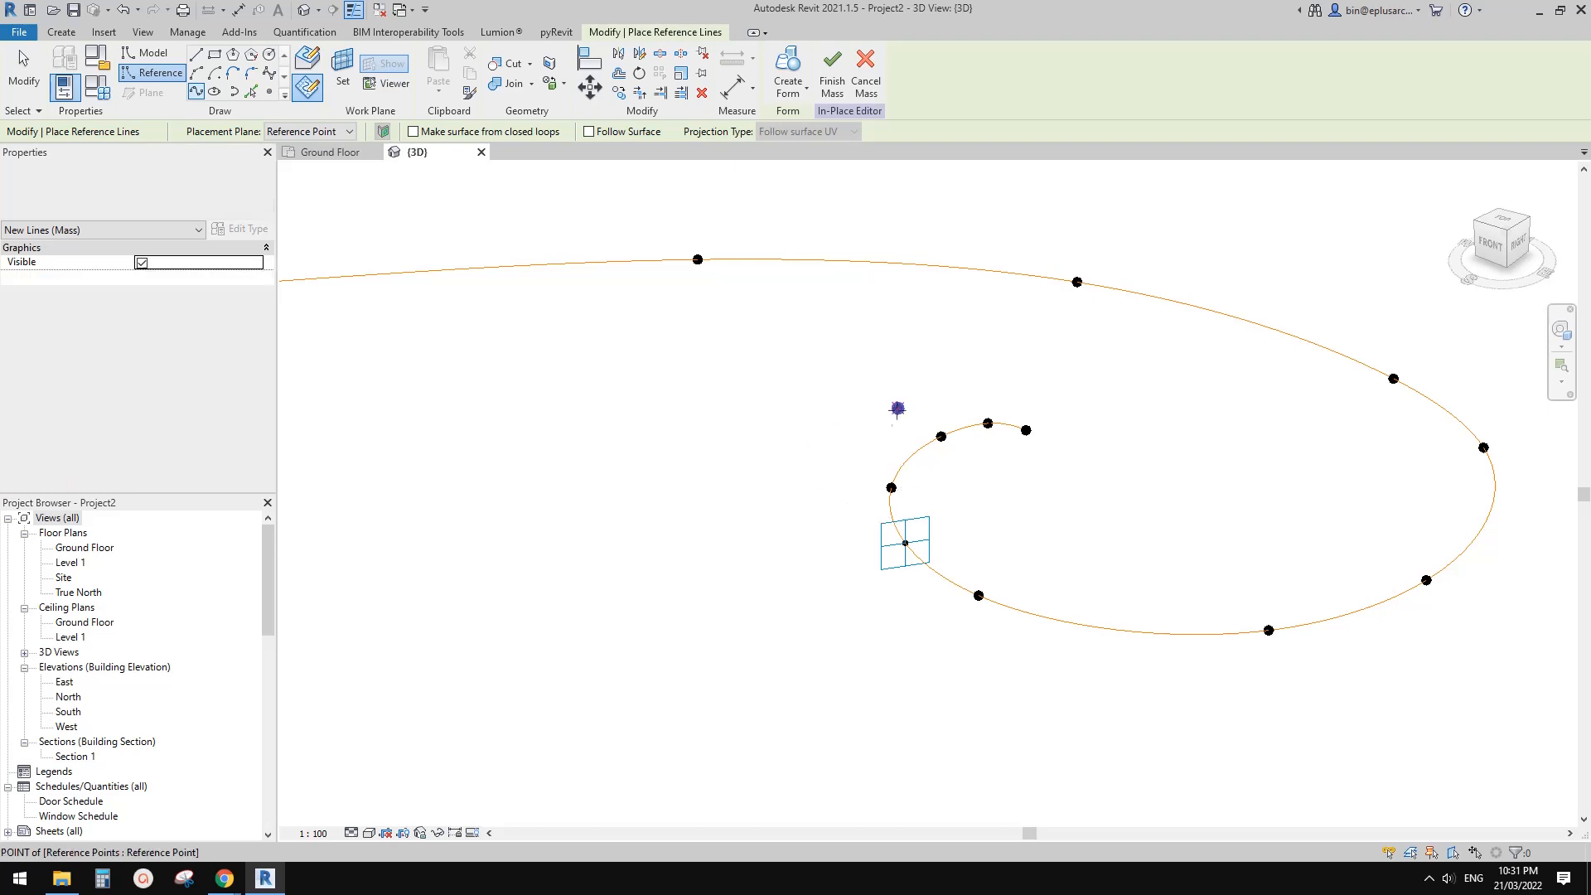
pyautogui.click(718, 515)
pyautogui.press('Escape')
pyautogui.press('Escape')
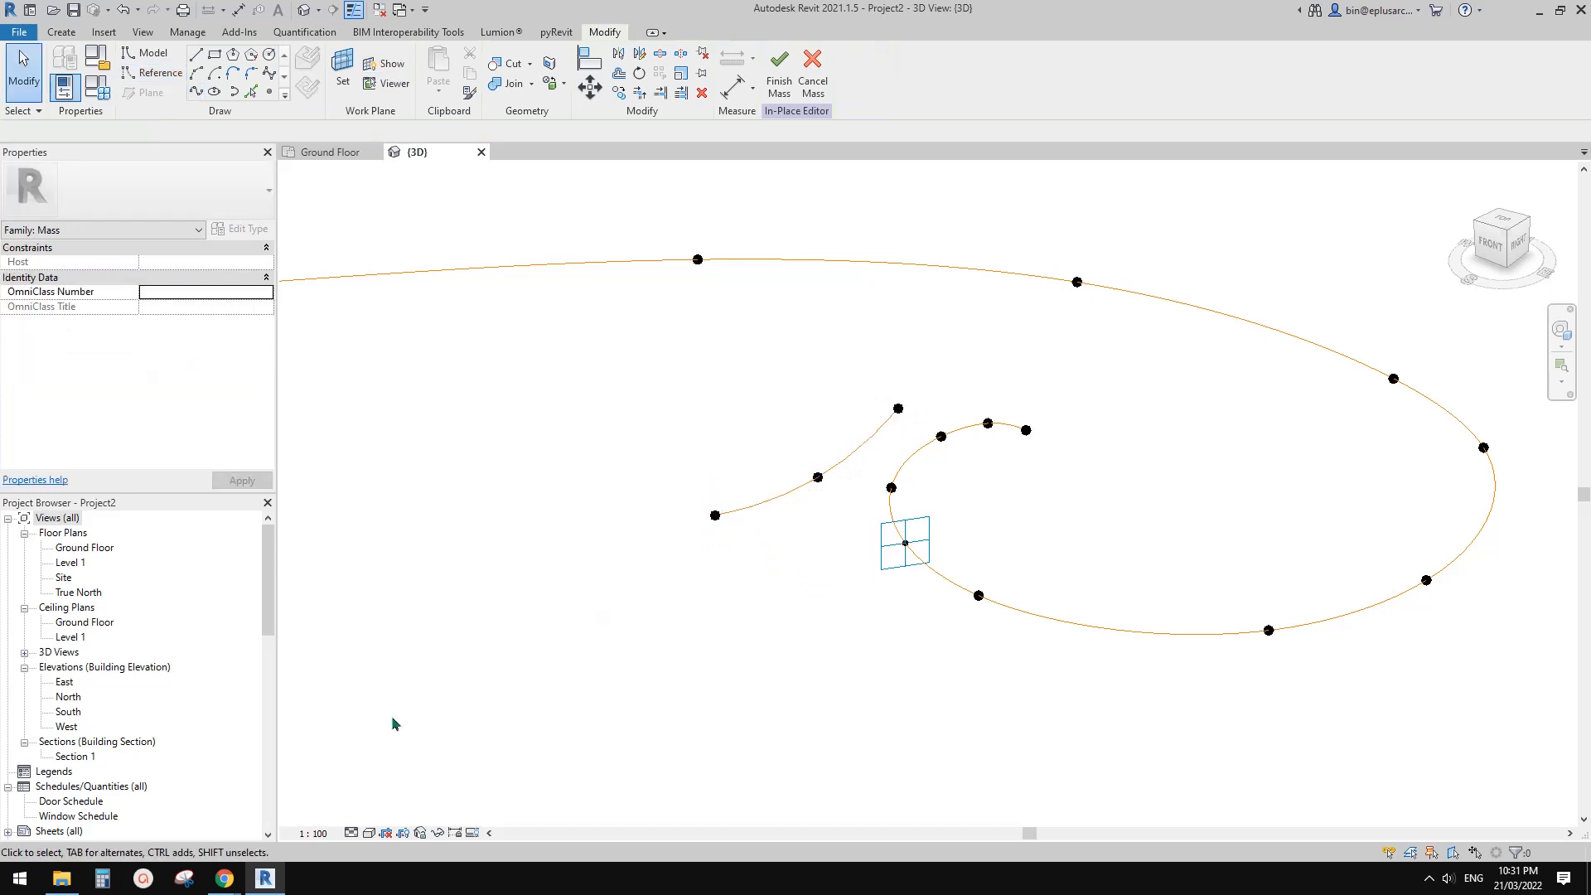
# Step: Switch to the YEZO retreat image search in Chrome and examine the roof's perspective photo, section and front elevation
pyautogui.moveTo(236, 871)
pyautogui.click(302, 795)
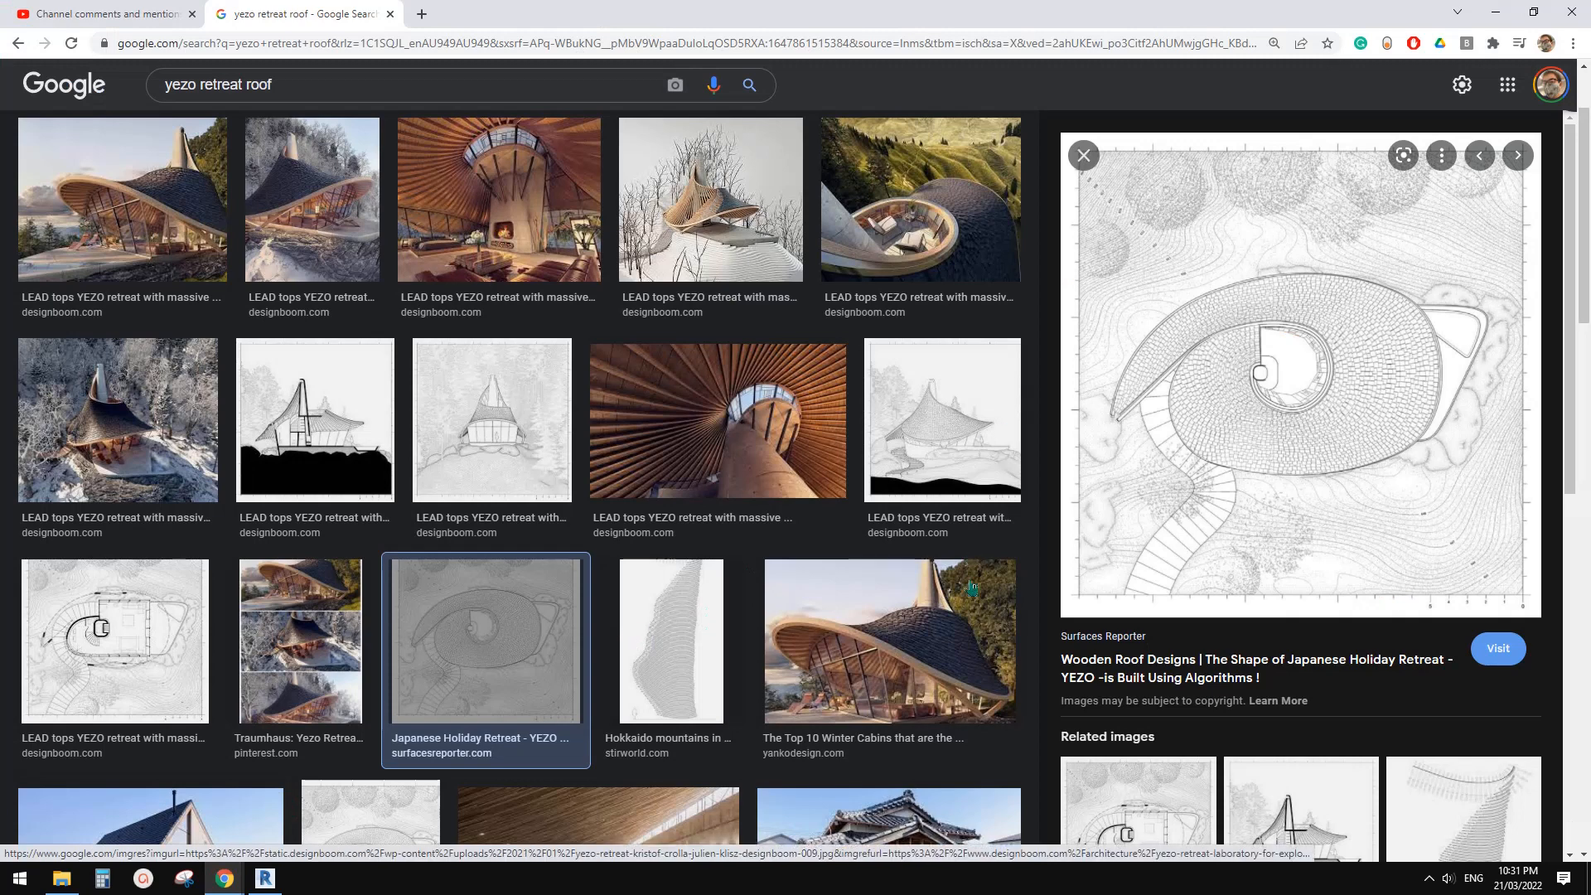
pyautogui.click(887, 638)
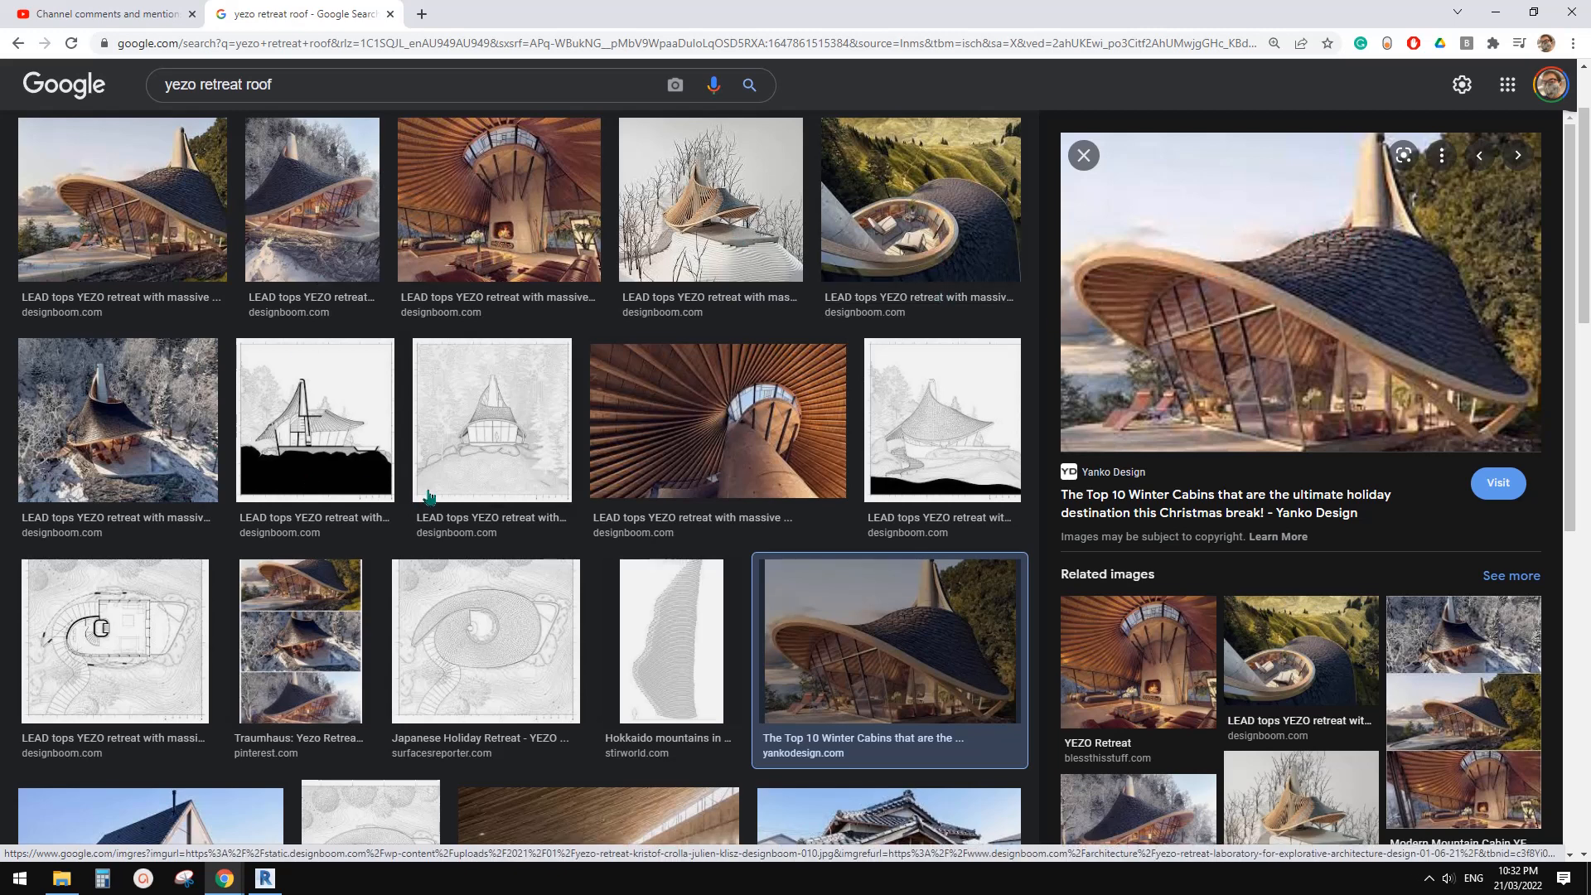
pyautogui.click(334, 427)
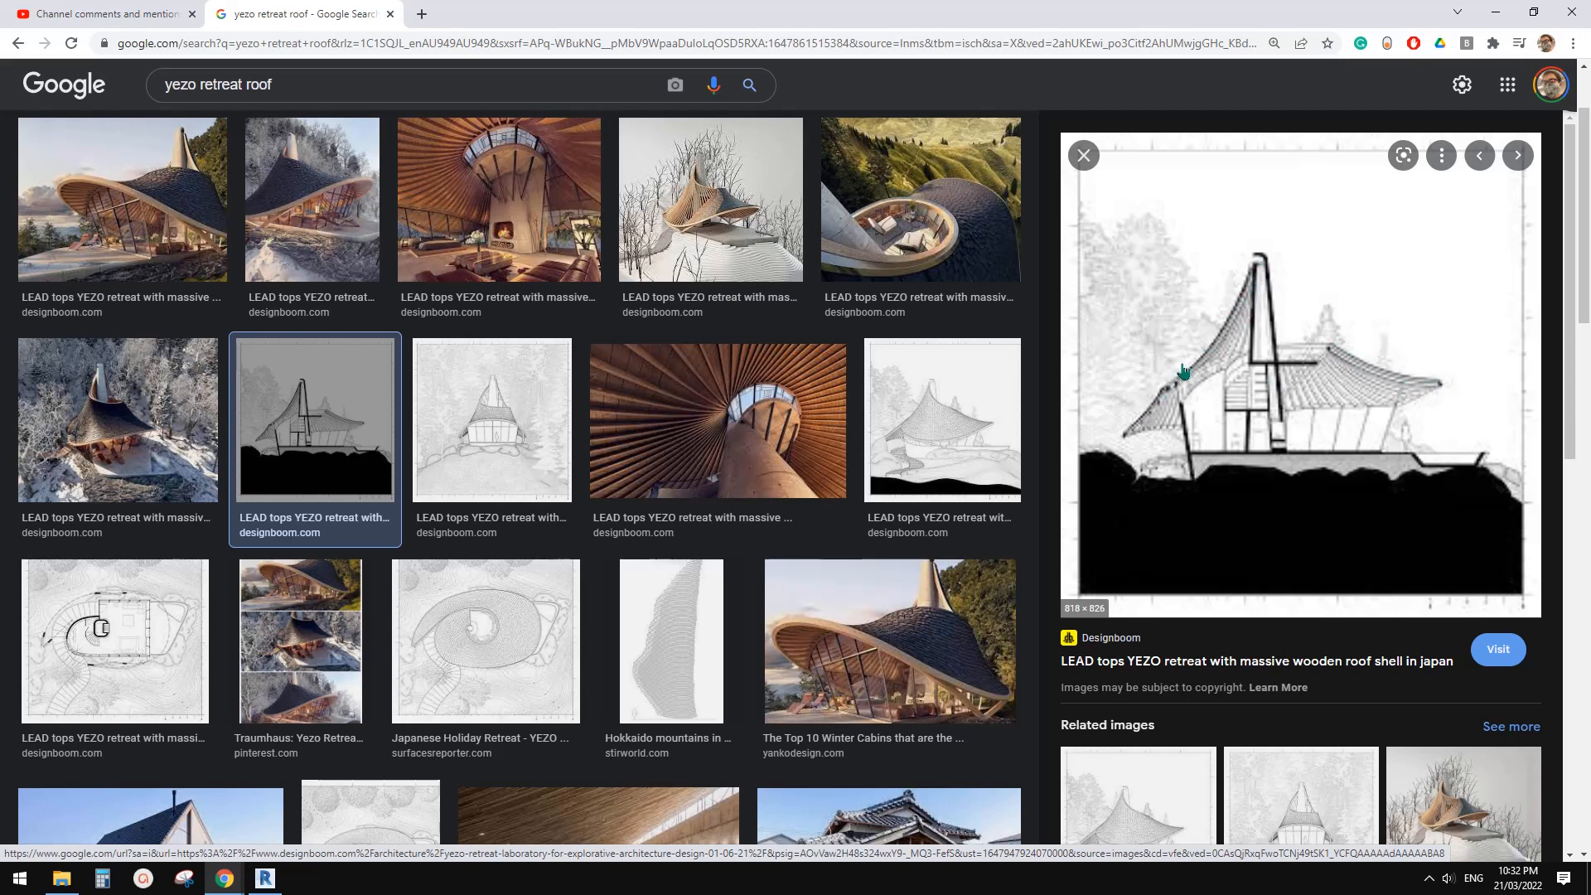
pyautogui.click(474, 439)
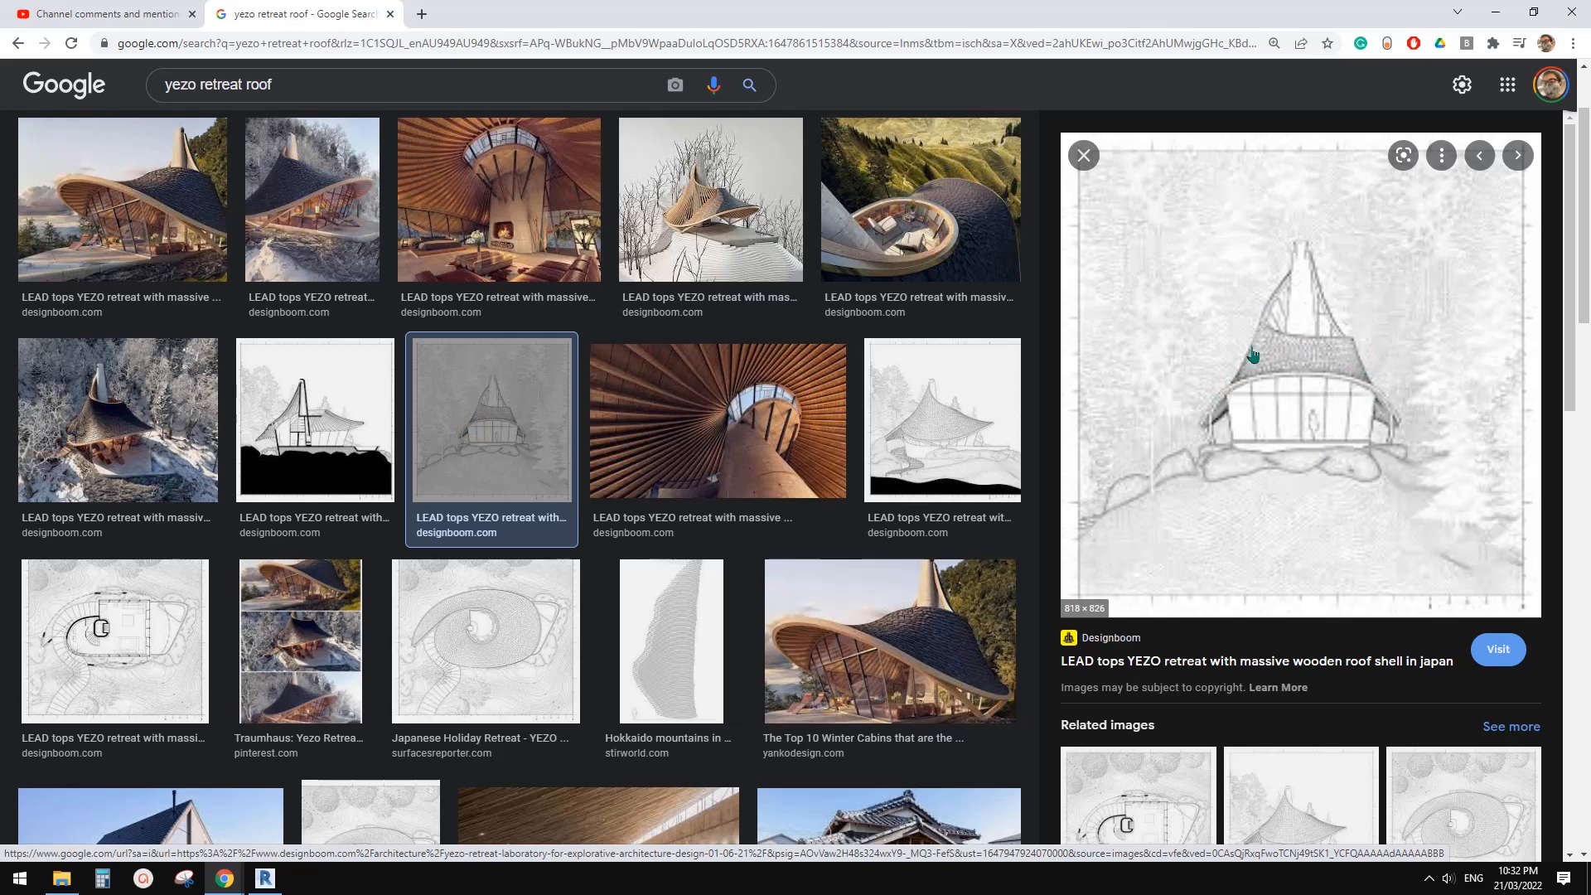
# Step: Back in Revit, open the Ground Floor plan and extend the profile spline's outer point to the roof's lower-left outer edge
pyautogui.click(265, 878)
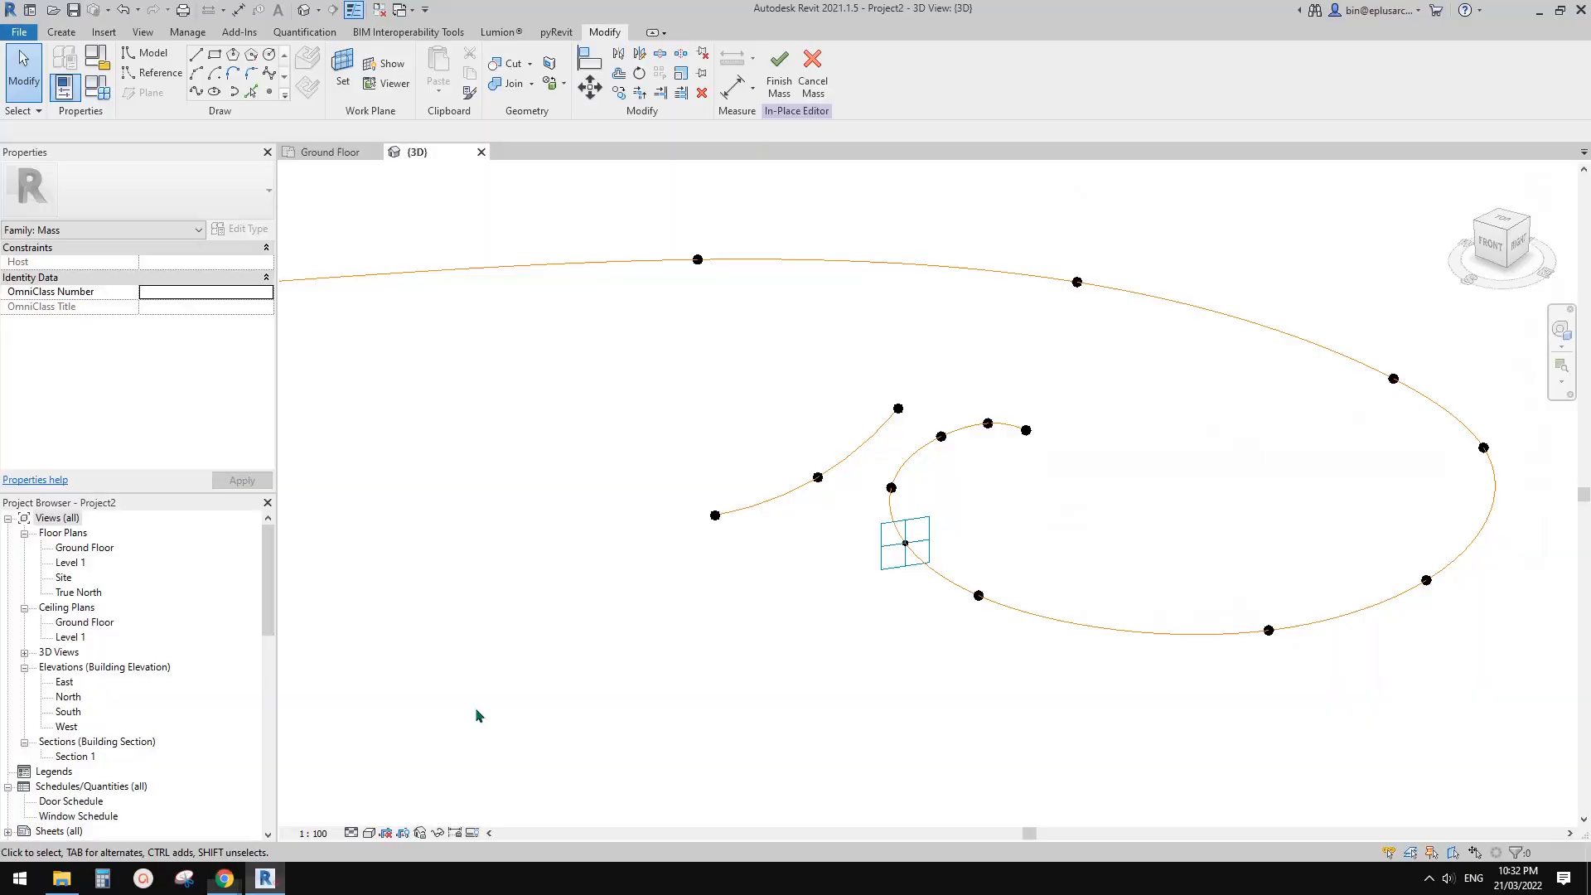
pyautogui.keyDown('shift'); pyautogui.moveTo(878, 537); pyautogui.dragTo(841, 583, button='middle'); pyautogui.keyUp('shift')
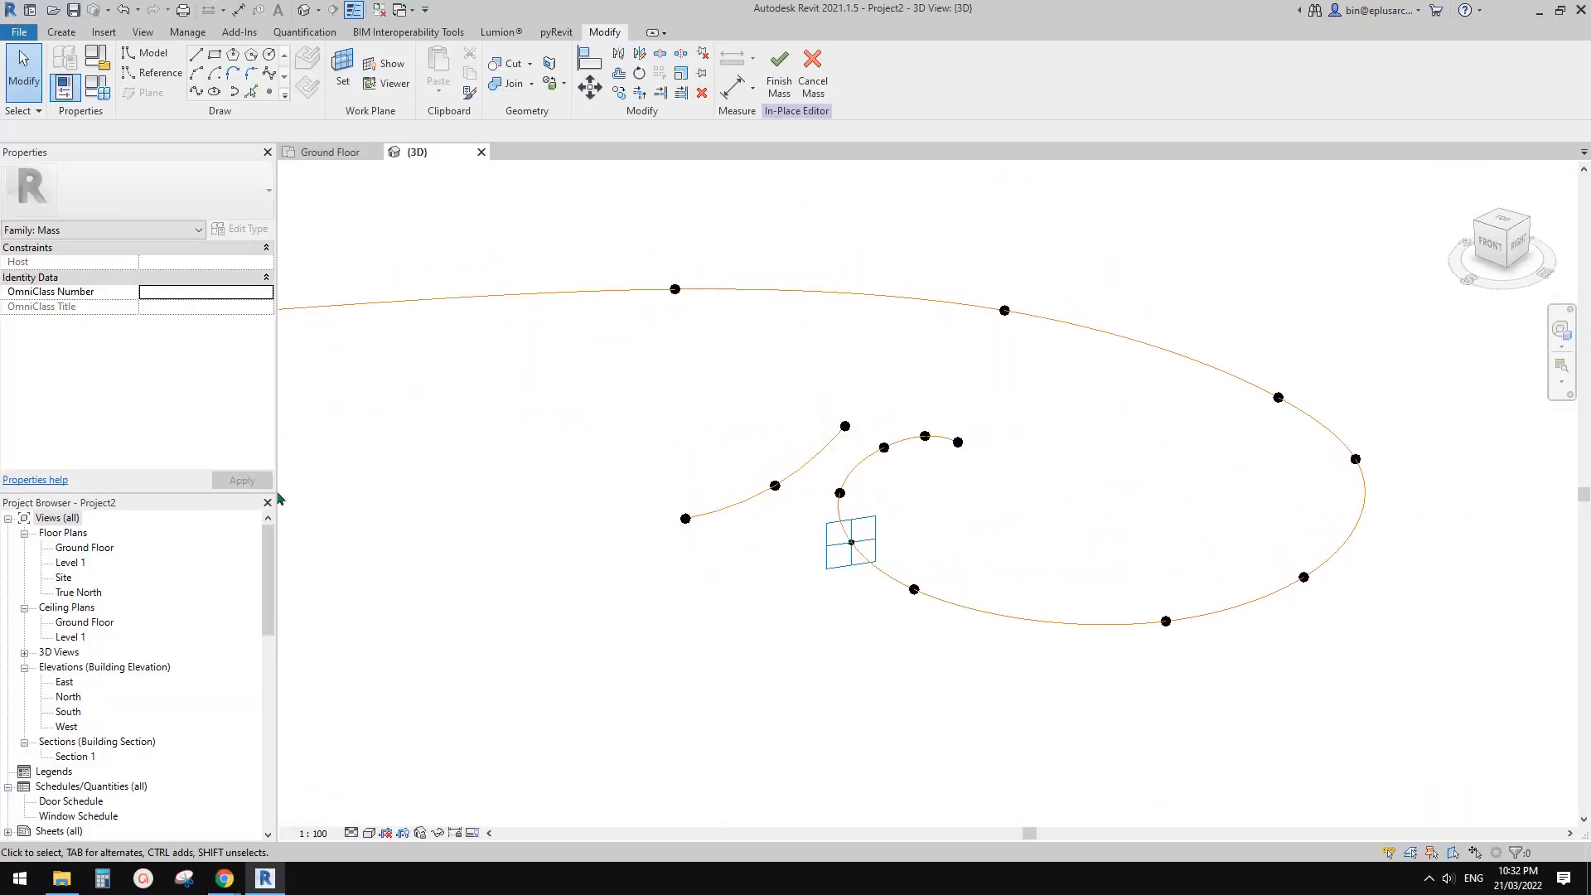
pyautogui.doubleClick(78, 547)
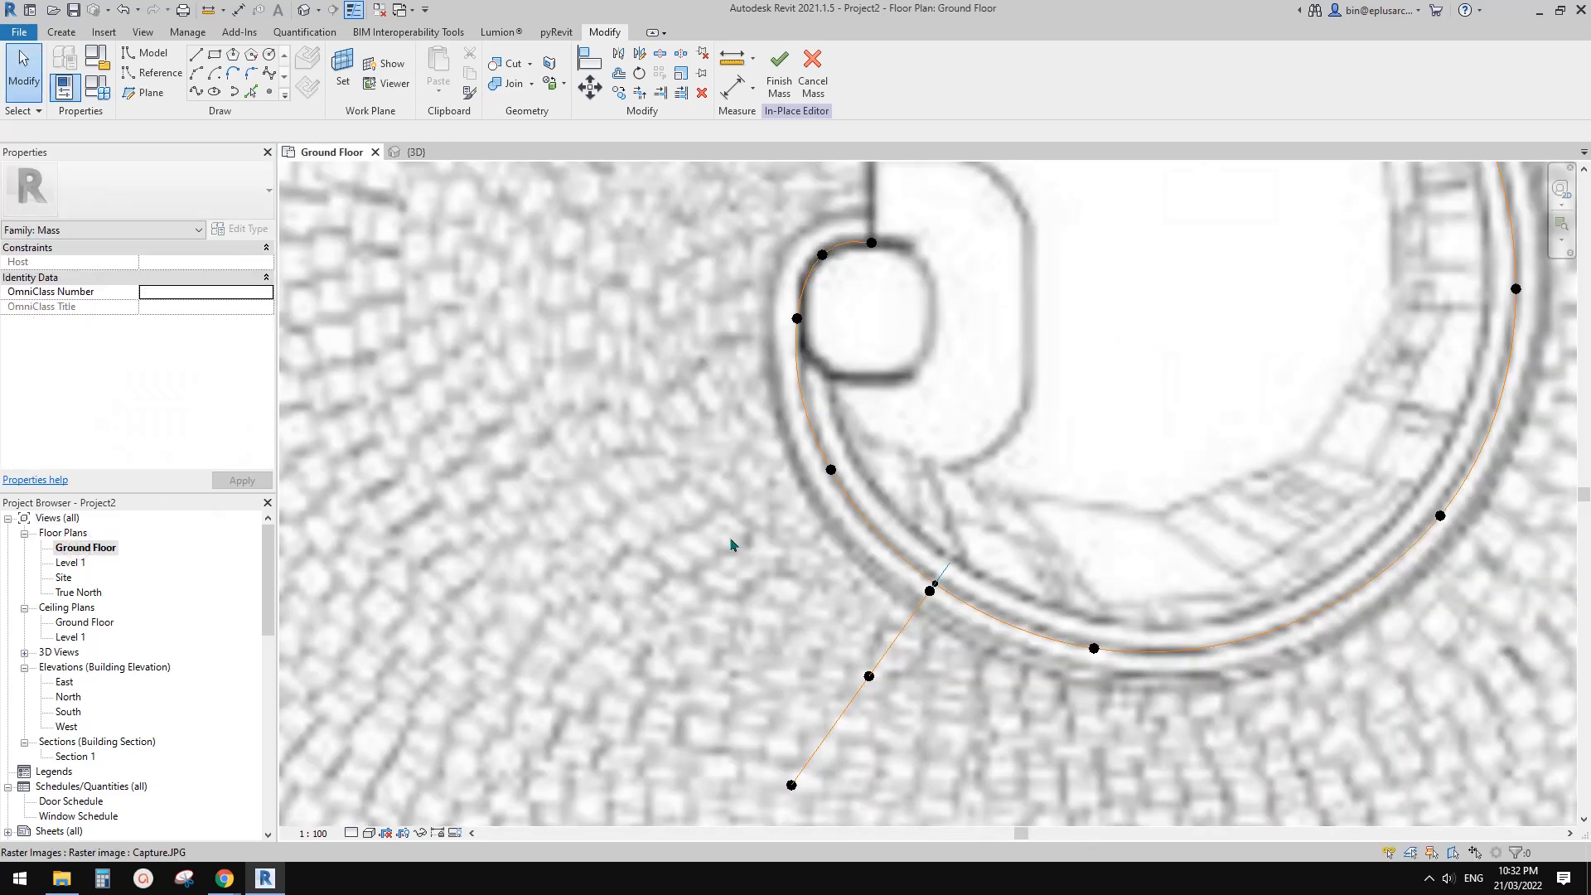
pyautogui.scroll(-3, 730, 544)
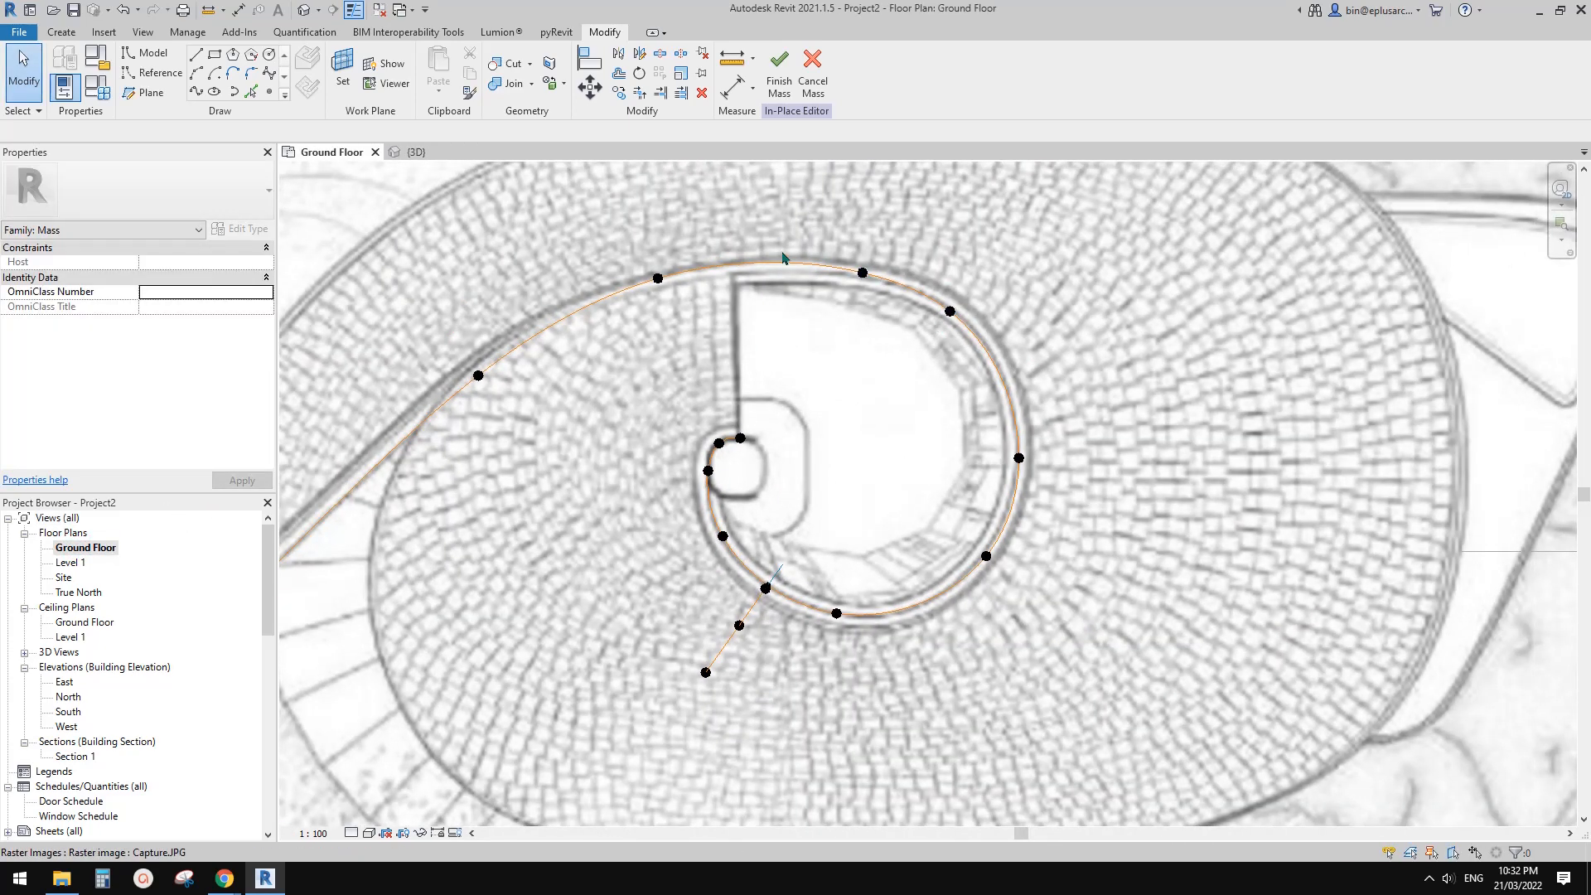
pyautogui.scroll(-2, 771, 249)
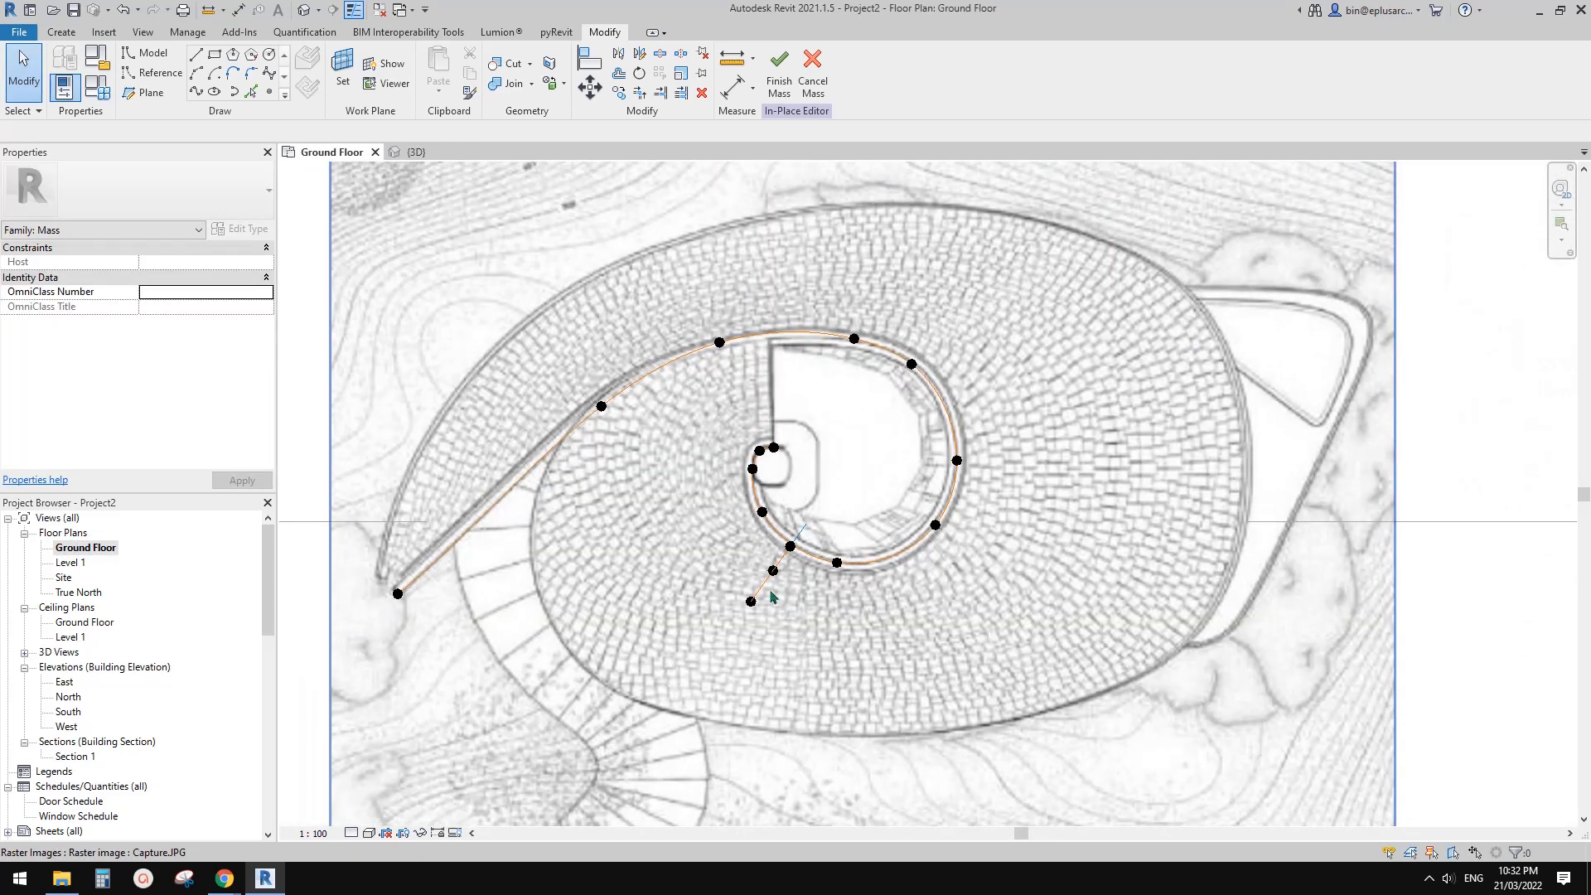
pyautogui.scroll(1, 774, 597)
pyautogui.moveTo(774, 597); pyautogui.dragTo(743, 463, button='middle')
pyautogui.click(719, 469)
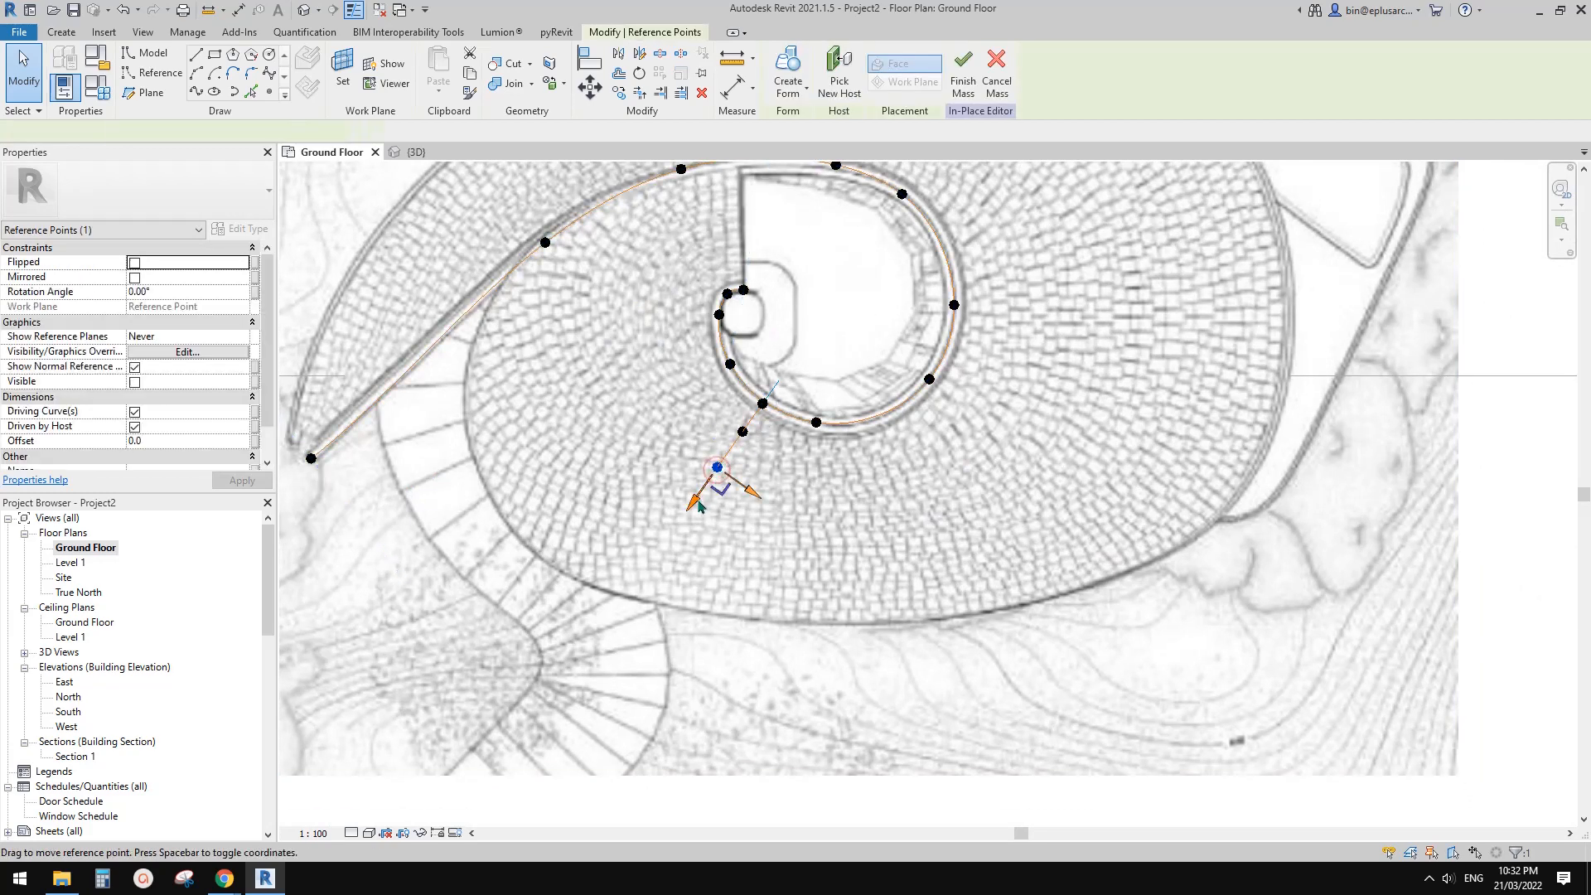
pyautogui.moveTo(689, 505); pyautogui.dragTo(603, 632)
pyautogui.click(761, 414)
pyautogui.scroll(2, 762, 414)
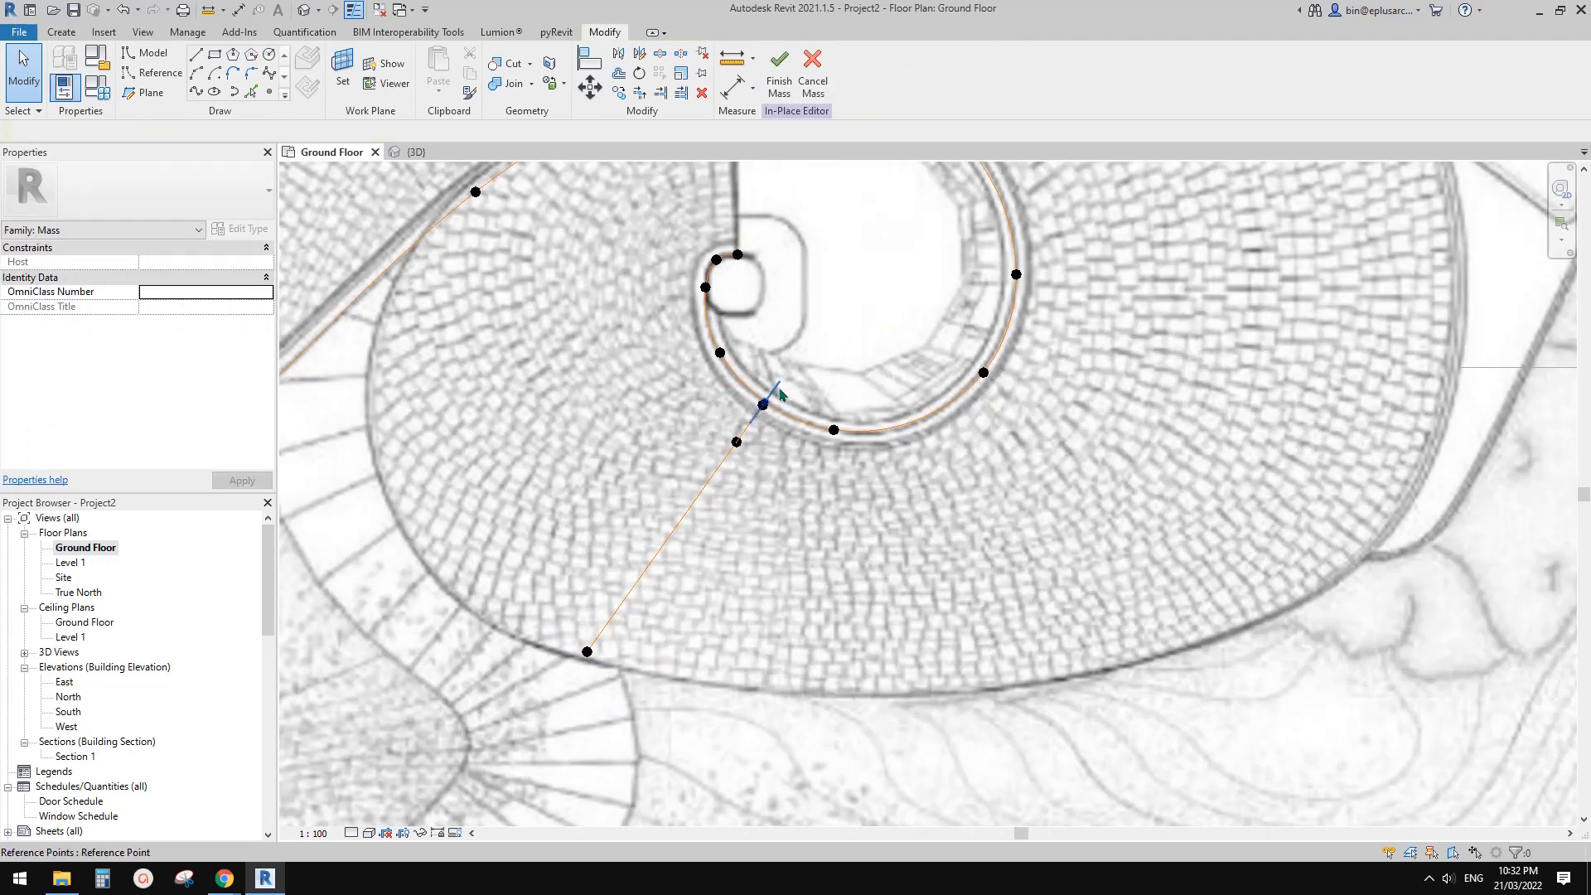
# Step: Slide the hosted reference point along the spiral toward its inner end and extend the profile spline's outer point to the roof's left outer edge
pyautogui.moveTo(763, 404); pyautogui.dragTo(719, 322)
pyautogui.click(416, 419)
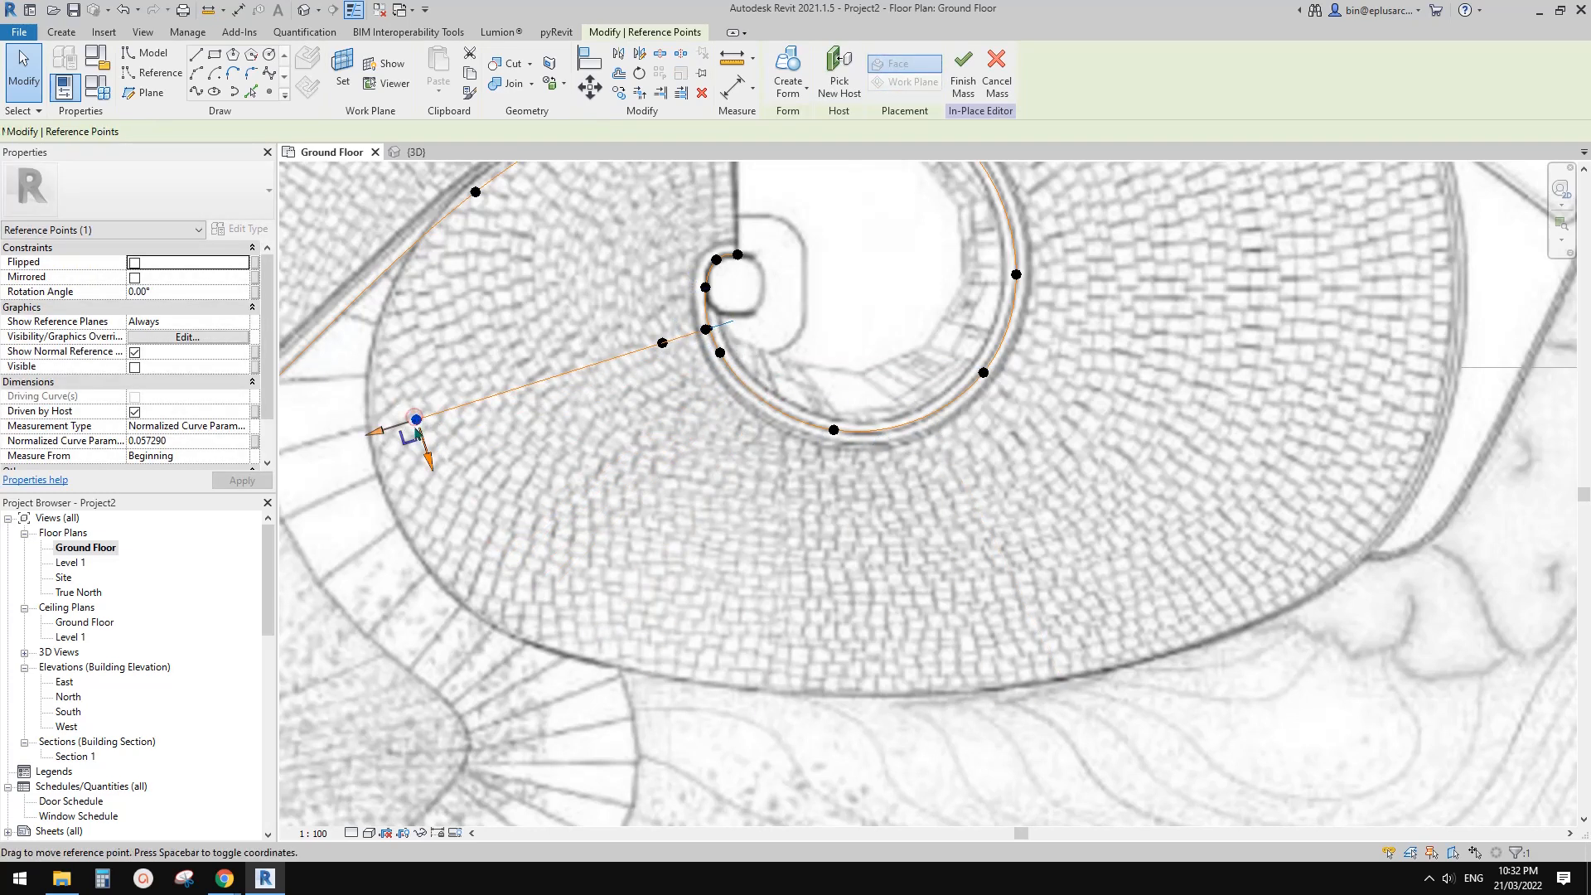
pyautogui.moveTo(371, 435); pyautogui.dragTo(325, 439)
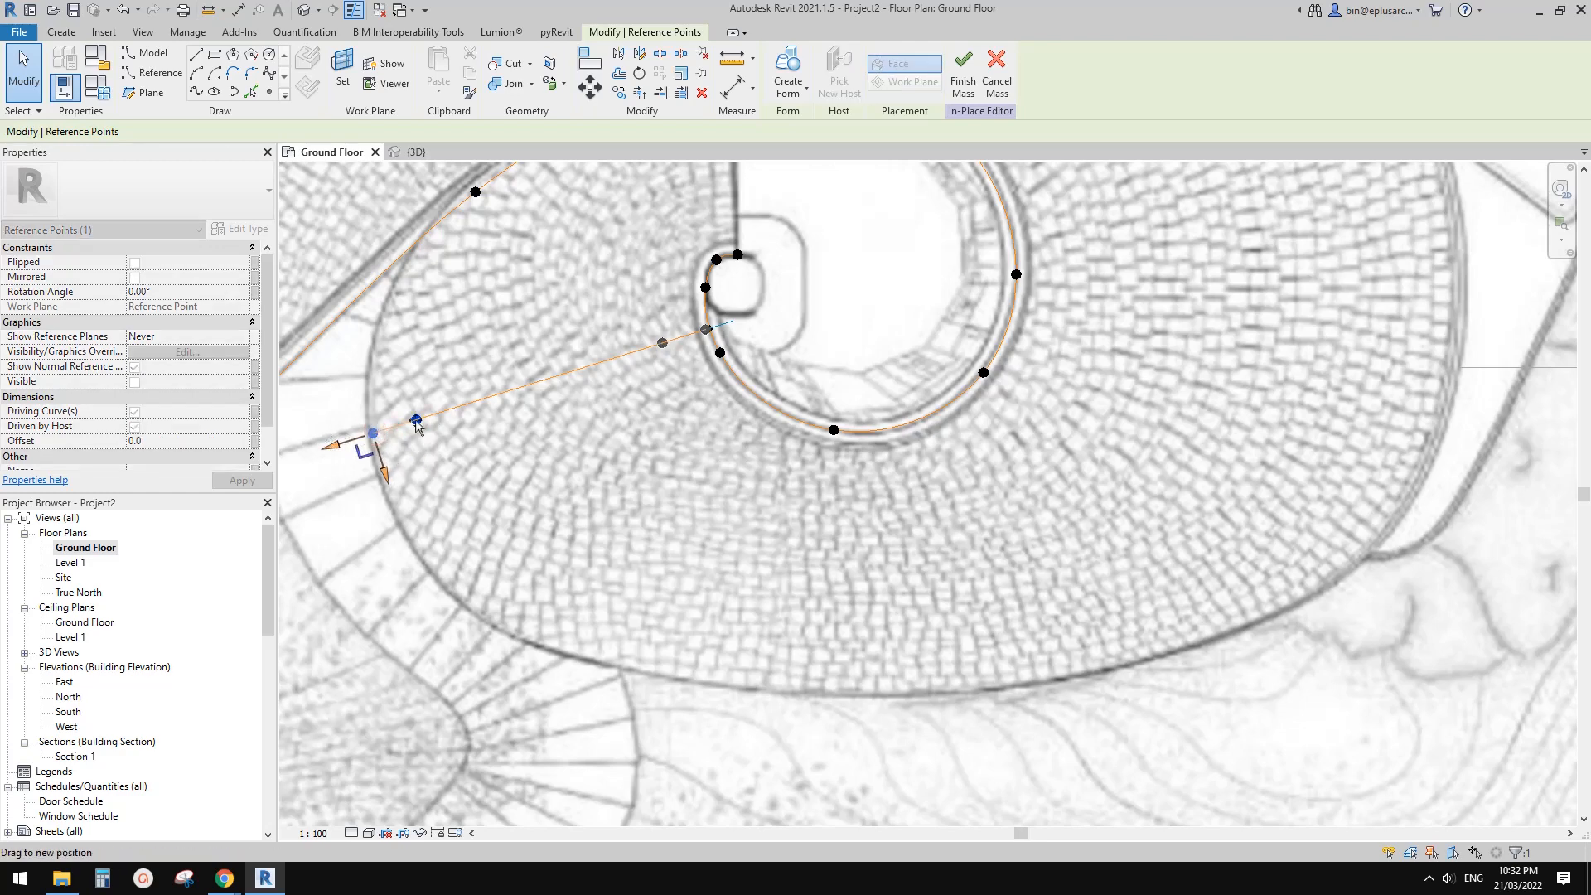
pyautogui.scroll(-1, 589, 380)
pyautogui.moveTo(715, 369); pyautogui.dragTo(766, 462, button='middle')
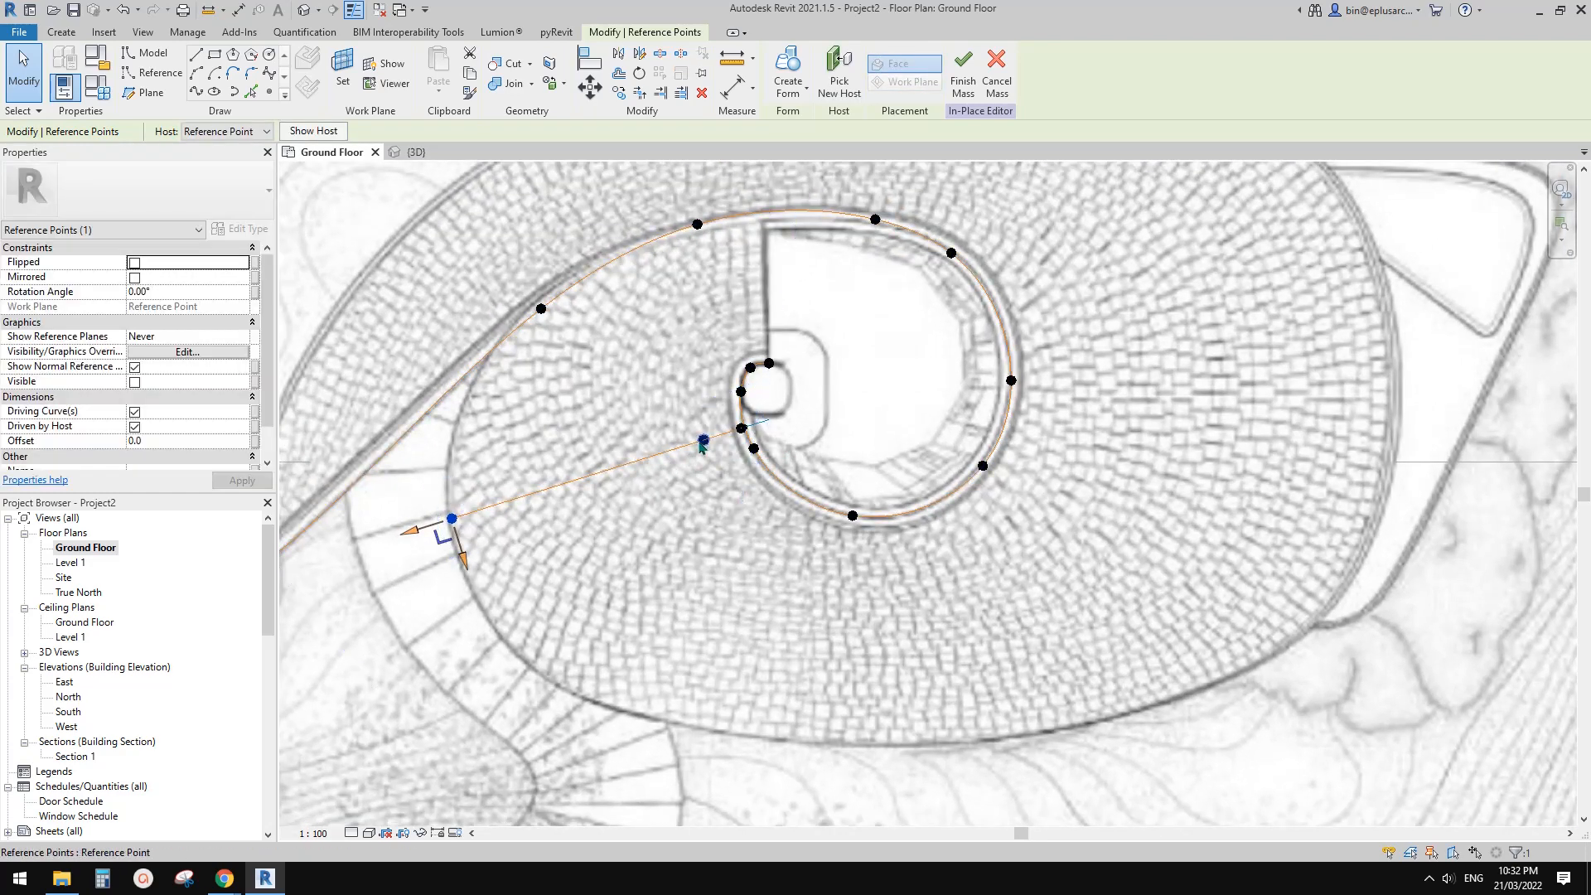
pyautogui.moveTo(734, 450); pyautogui.dragTo(738, 478, button='middle')
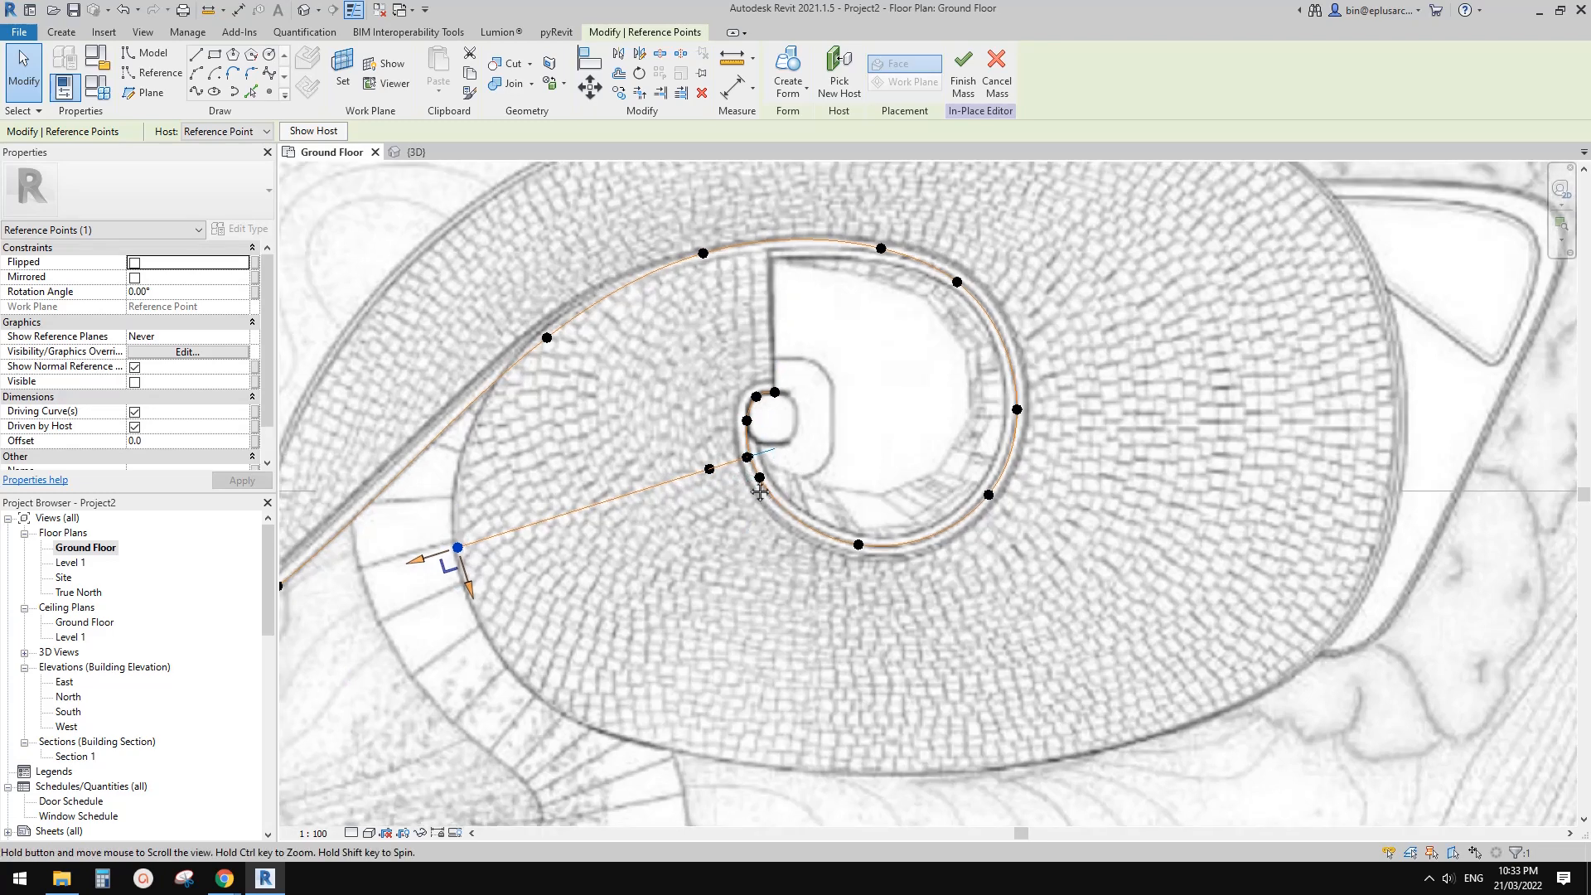
pyautogui.press('Escape')
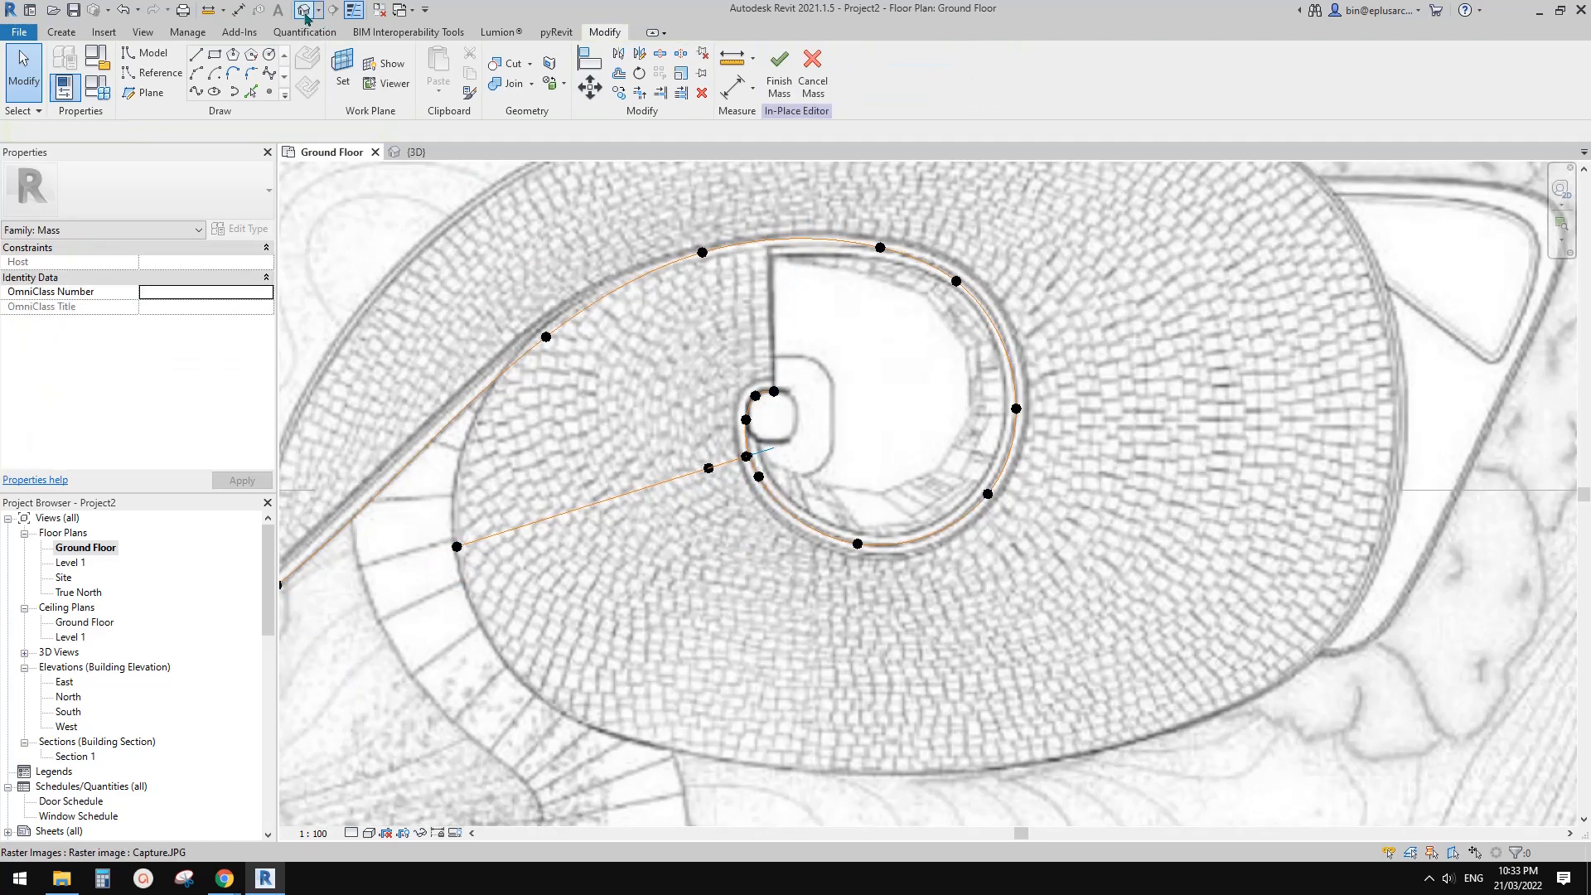
# Step: In the default 3D view, shorten the profile spline by pulling its outer point in toward the spiral
pyautogui.click(304, 10)
pyautogui.moveTo(822, 404)
pyautogui.keyDown('shift'); pyautogui.mouseDown(button='middle')
pyautogui.moveTo(862, 405)
pyautogui.moveTo(909, 473)
pyautogui.moveTo(959, 359)
pyautogui.moveTo(1143, 490)
pyautogui.moveTo(1051, 550)
pyautogui.moveTo(848, 489)
pyautogui.moveTo(698, 531)
pyautogui.mouseUp(button='middle'); pyautogui.keyUp('shift')
pyautogui.click(610, 488)
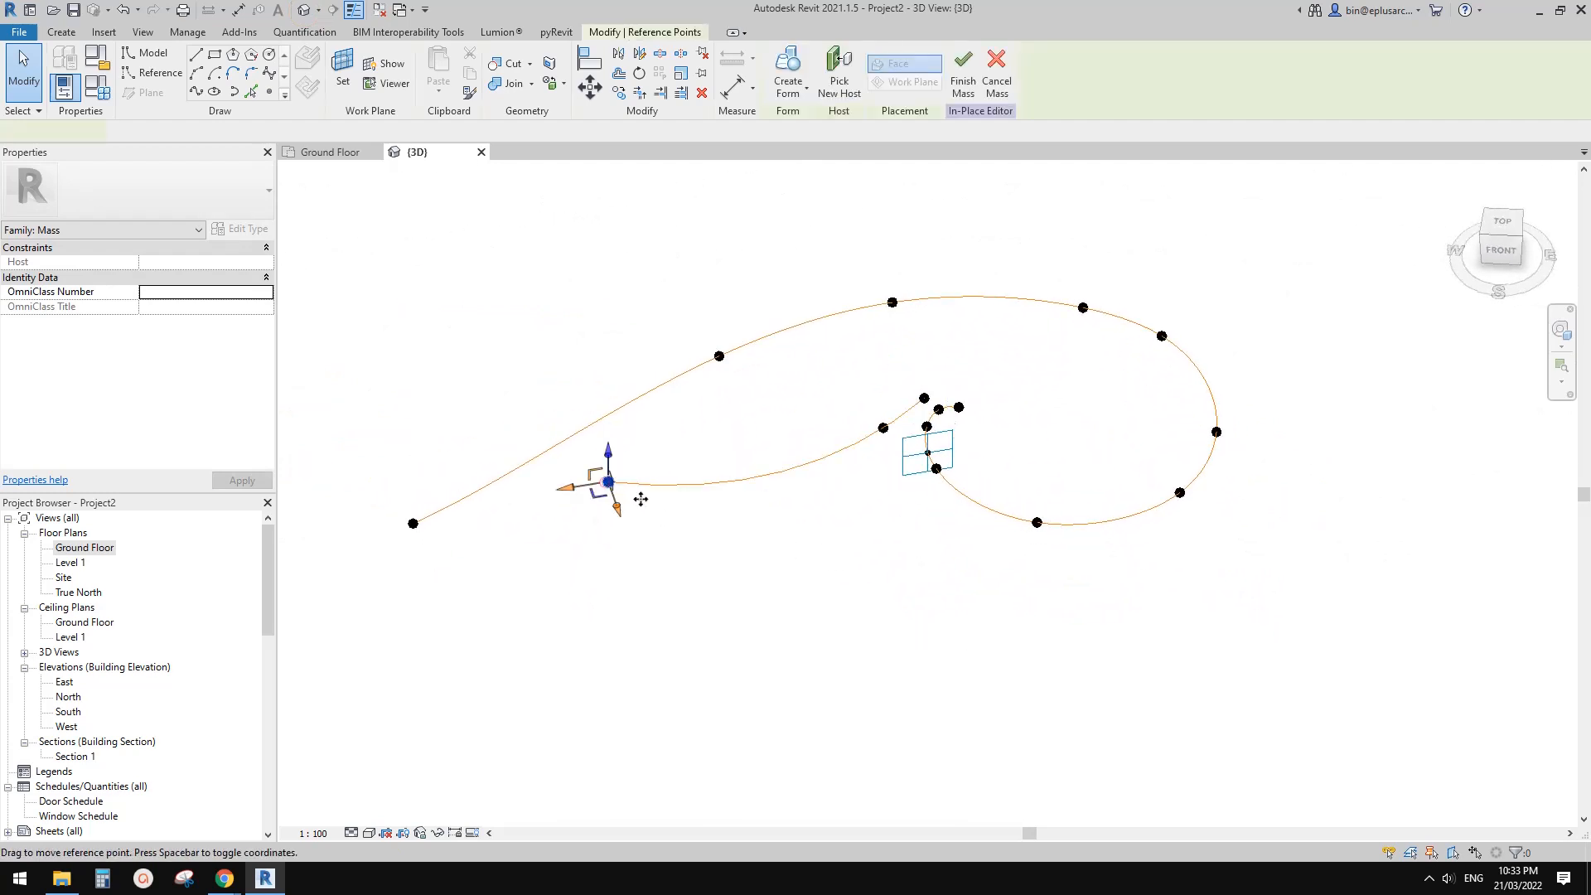
pyautogui.moveTo(638, 498); pyautogui.dragTo(826, 447)
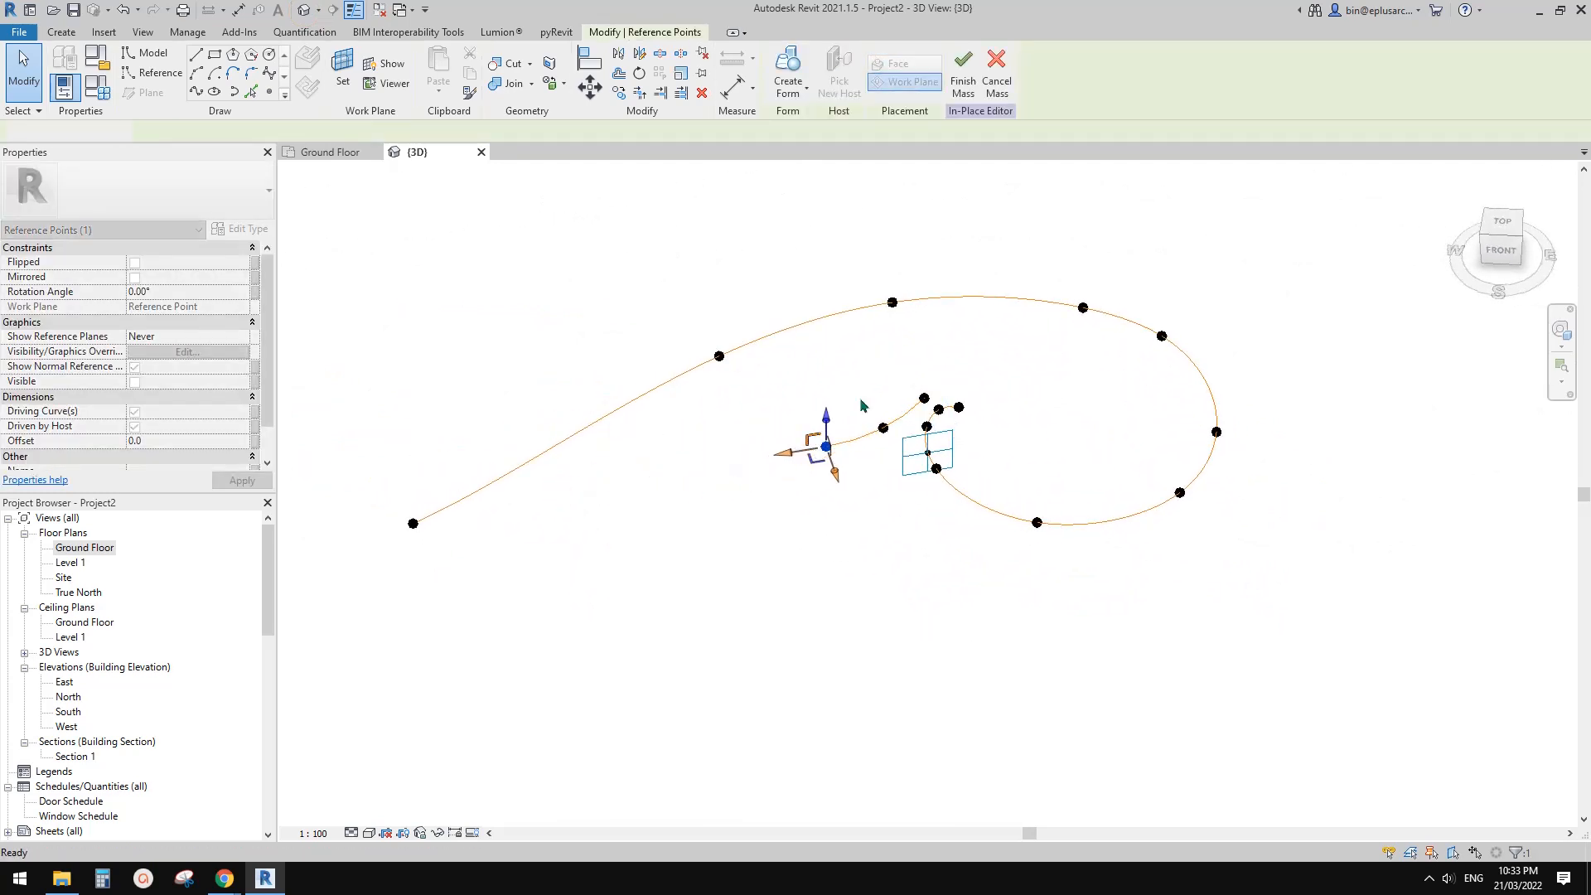
pyautogui.click(674, 341)
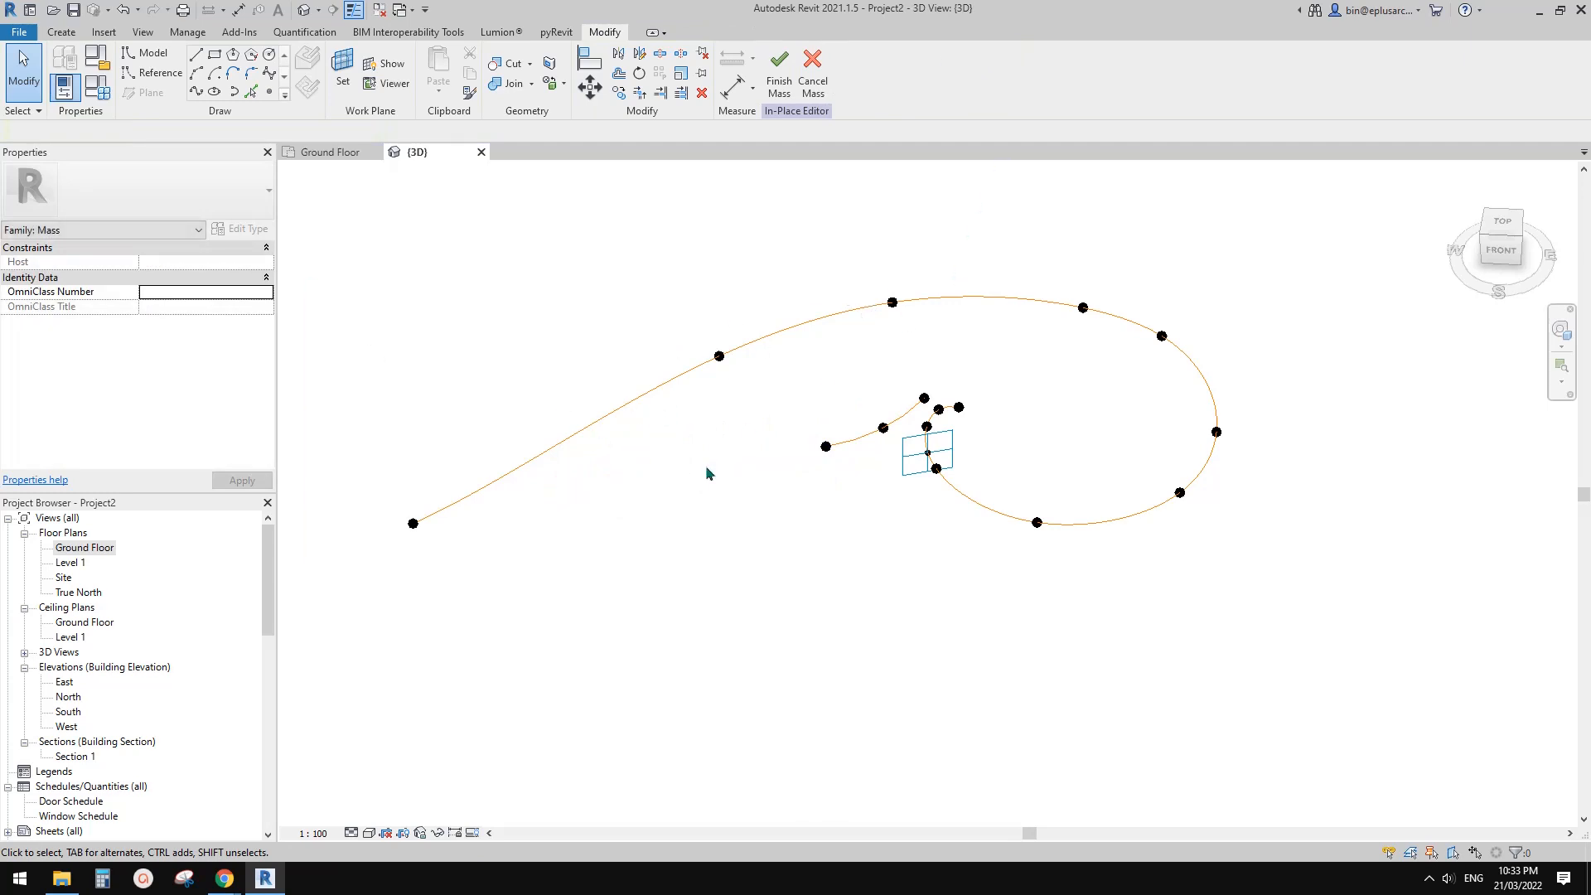
# Step: Examine the shortened profile and its hosted reference point around the spiral in 3D and in the Ground Floor plan
pyautogui.moveTo(772, 423); pyautogui.dragTo(757, 429, button='middle')
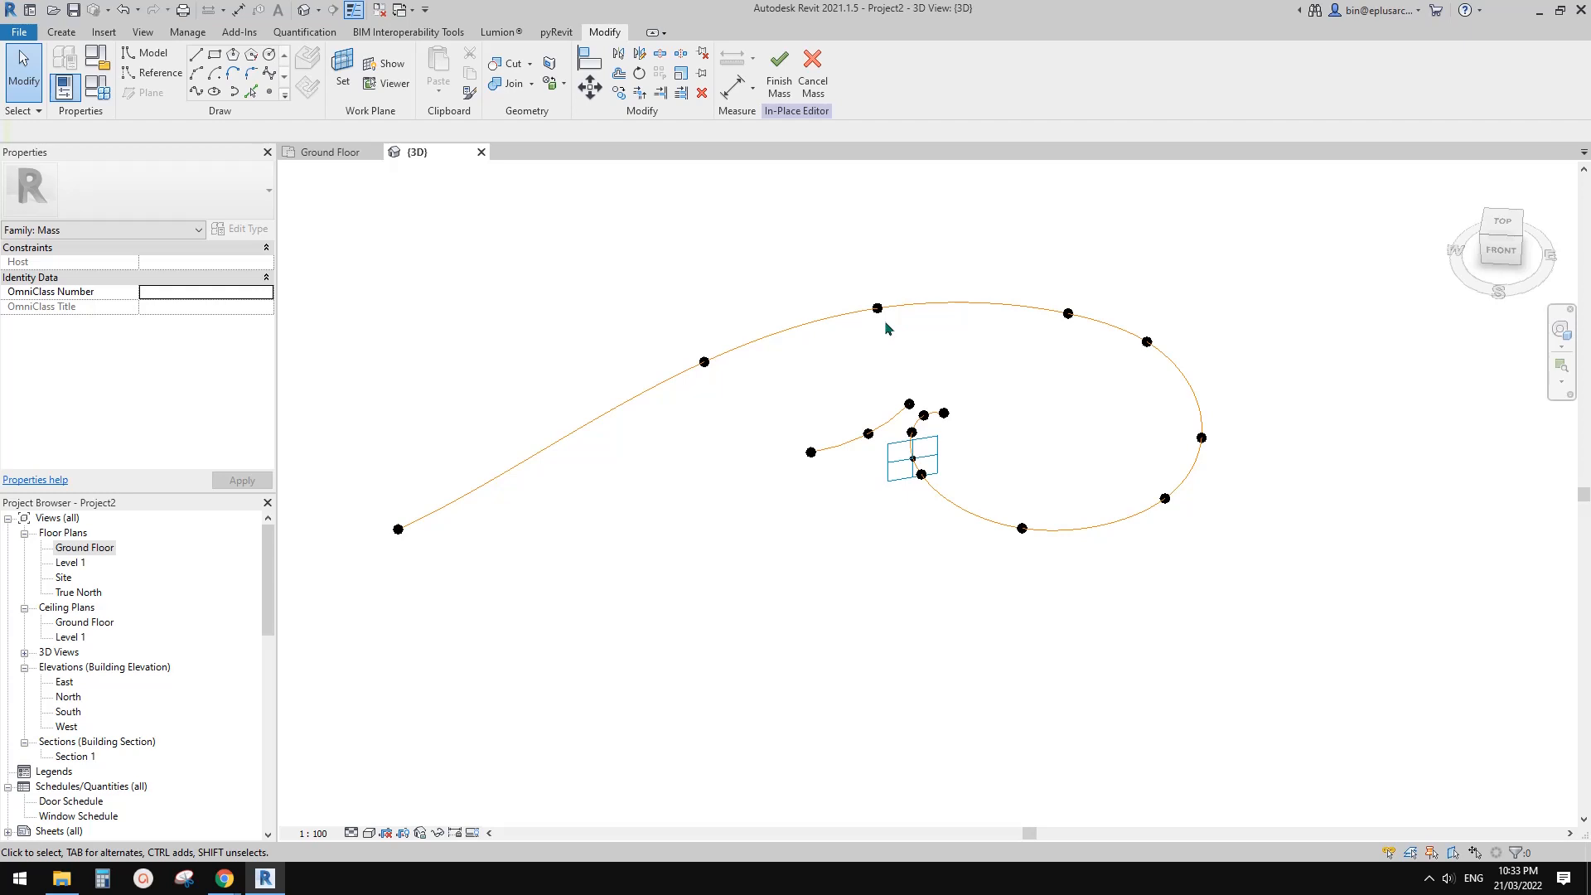
pyautogui.moveTo(878, 362); pyautogui.dragTo(824, 489, button='middle')
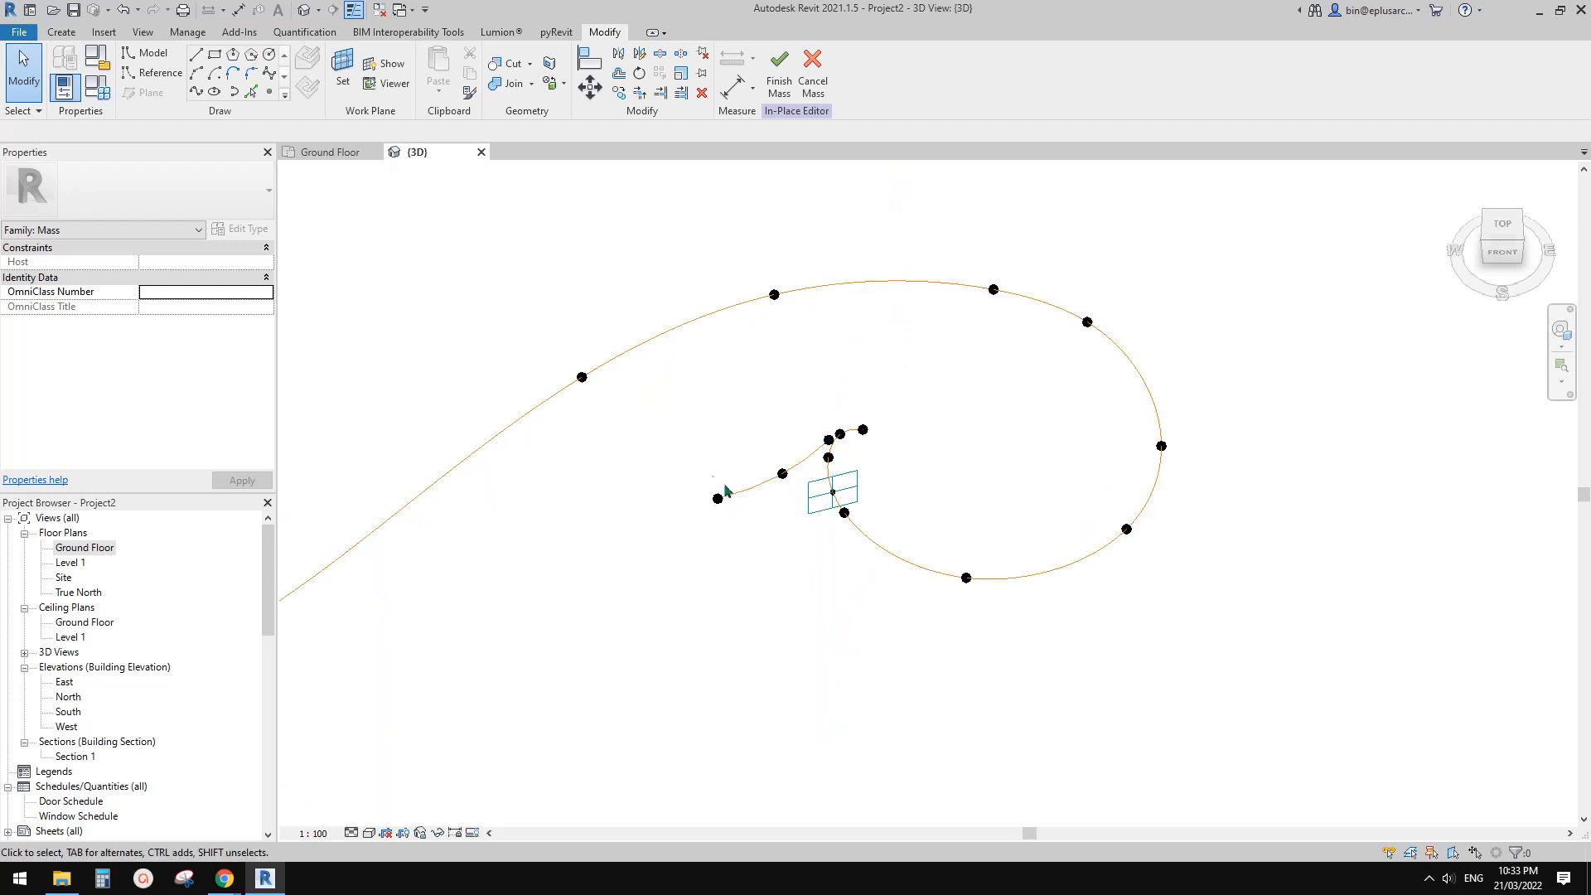
pyautogui.keyDown('shift'); pyautogui.moveTo(795, 476); pyautogui.dragTo(901, 464, button='middle'); pyautogui.keyUp('shift')
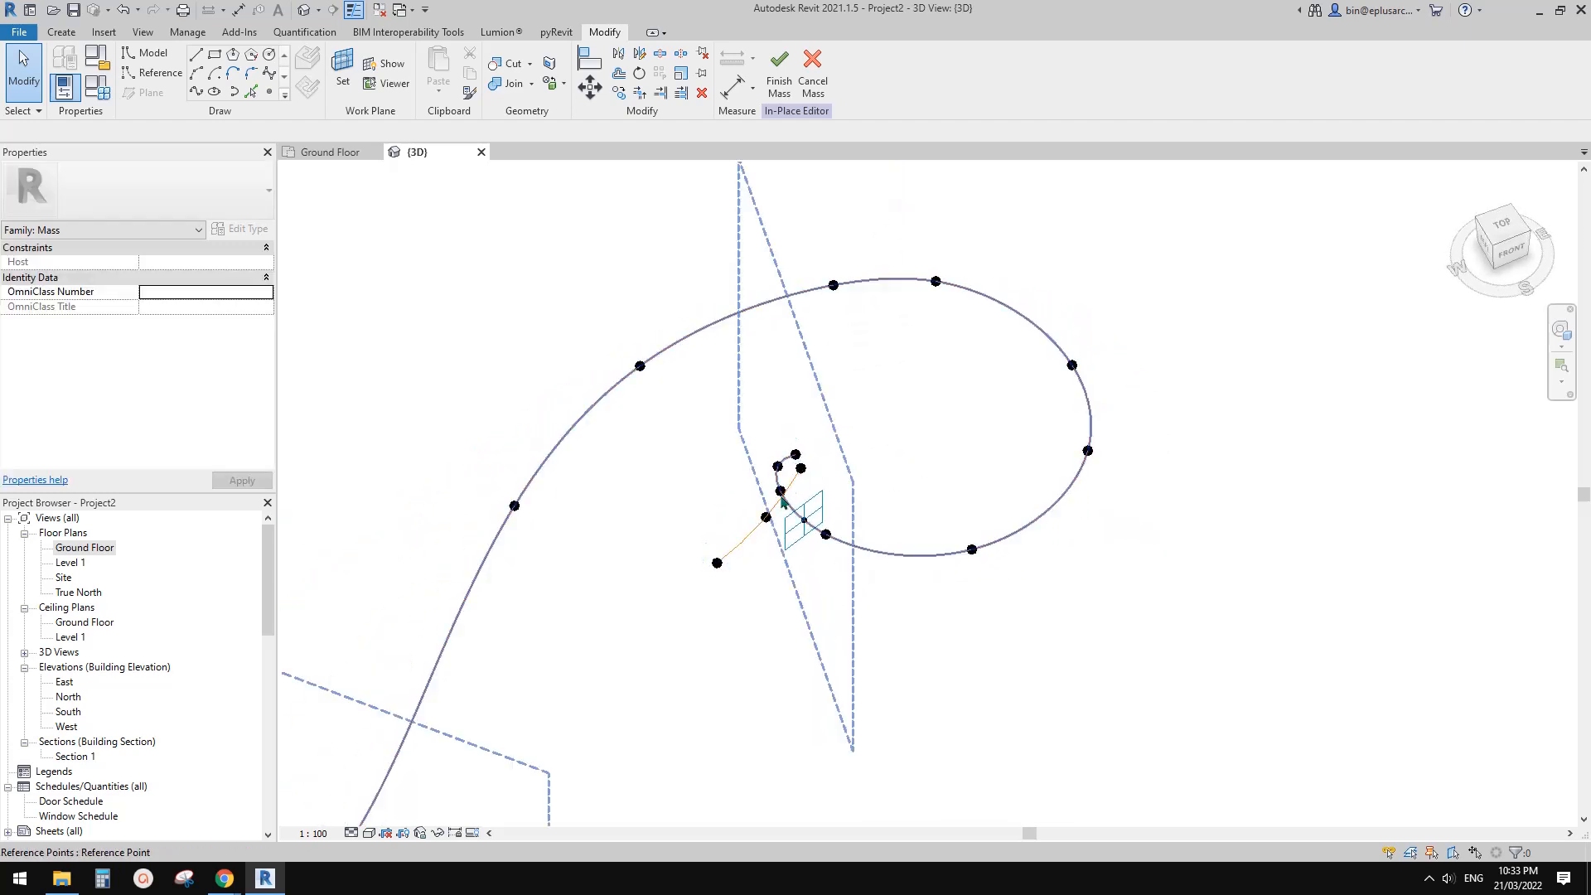
pyautogui.keyDown('shift'); pyautogui.moveTo(893, 526); pyautogui.dragTo(853, 543, button='middle'); pyautogui.keyUp('shift')
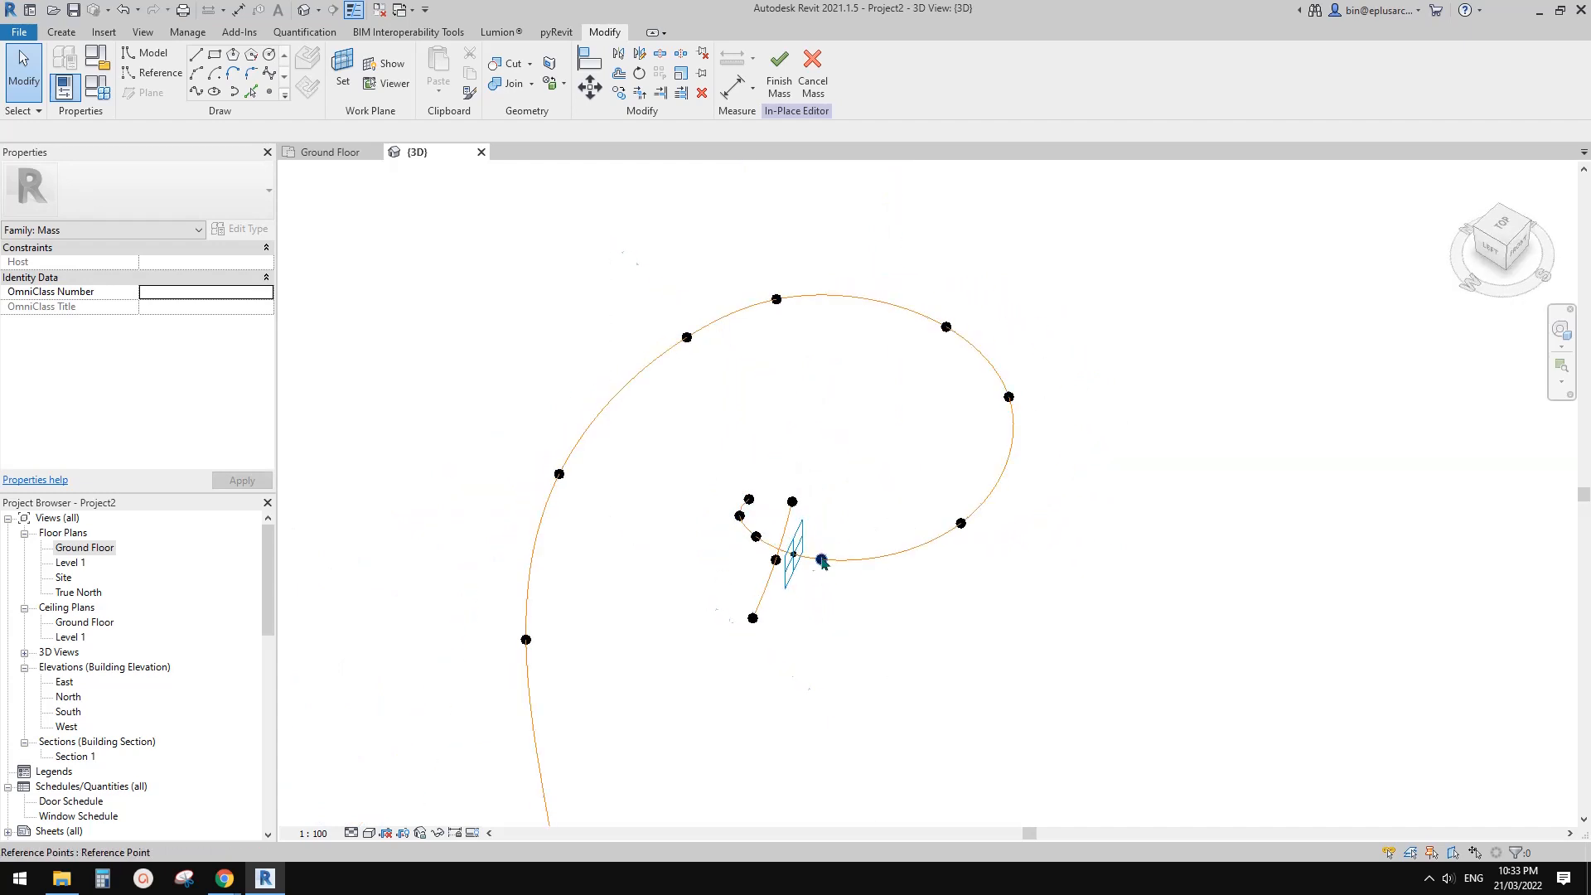
pyautogui.keyDown('shift'); pyautogui.moveTo(991, 508); pyautogui.dragTo(837, 507, button='middle'); pyautogui.keyUp('shift')
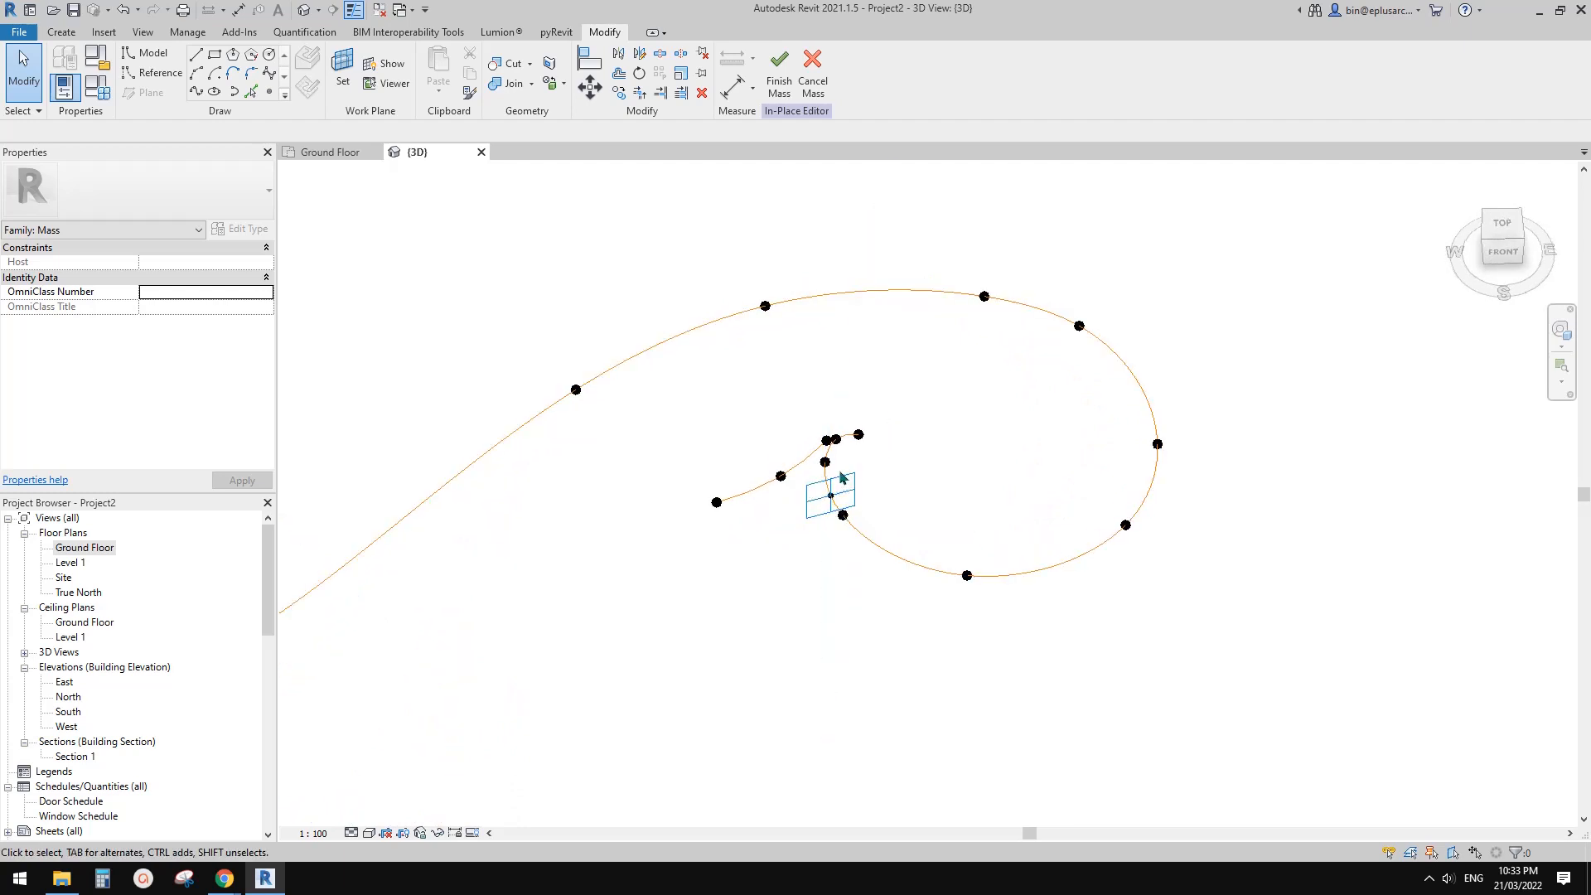
pyautogui.moveTo(851, 495); pyautogui.dragTo(990, 483, button='middle')
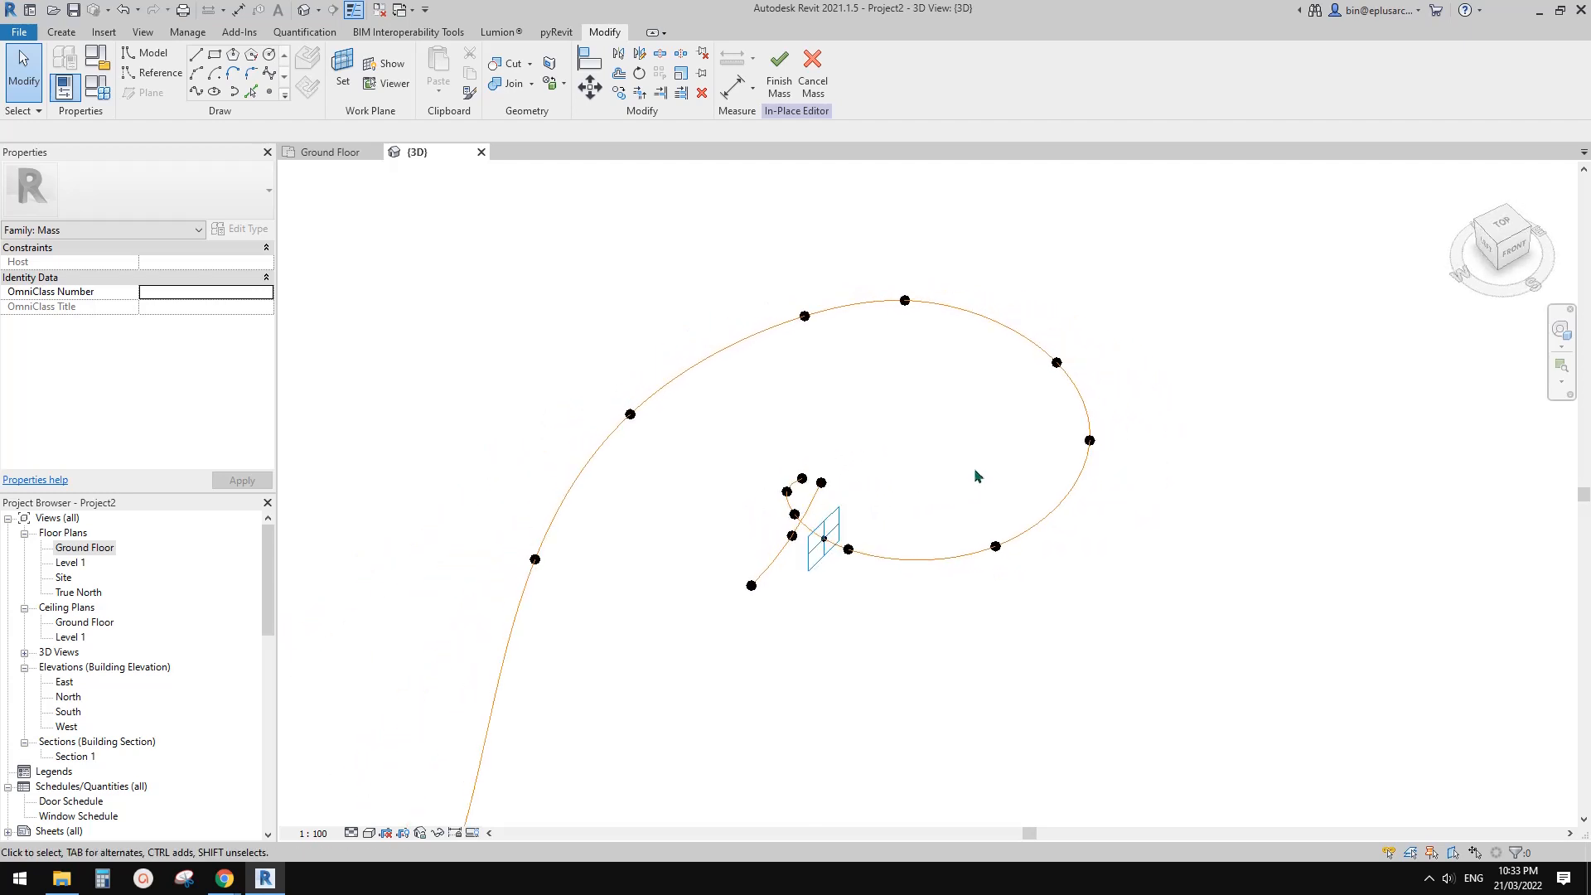
pyautogui.moveTo(829, 543); pyautogui.dragTo(853, 505, button='middle')
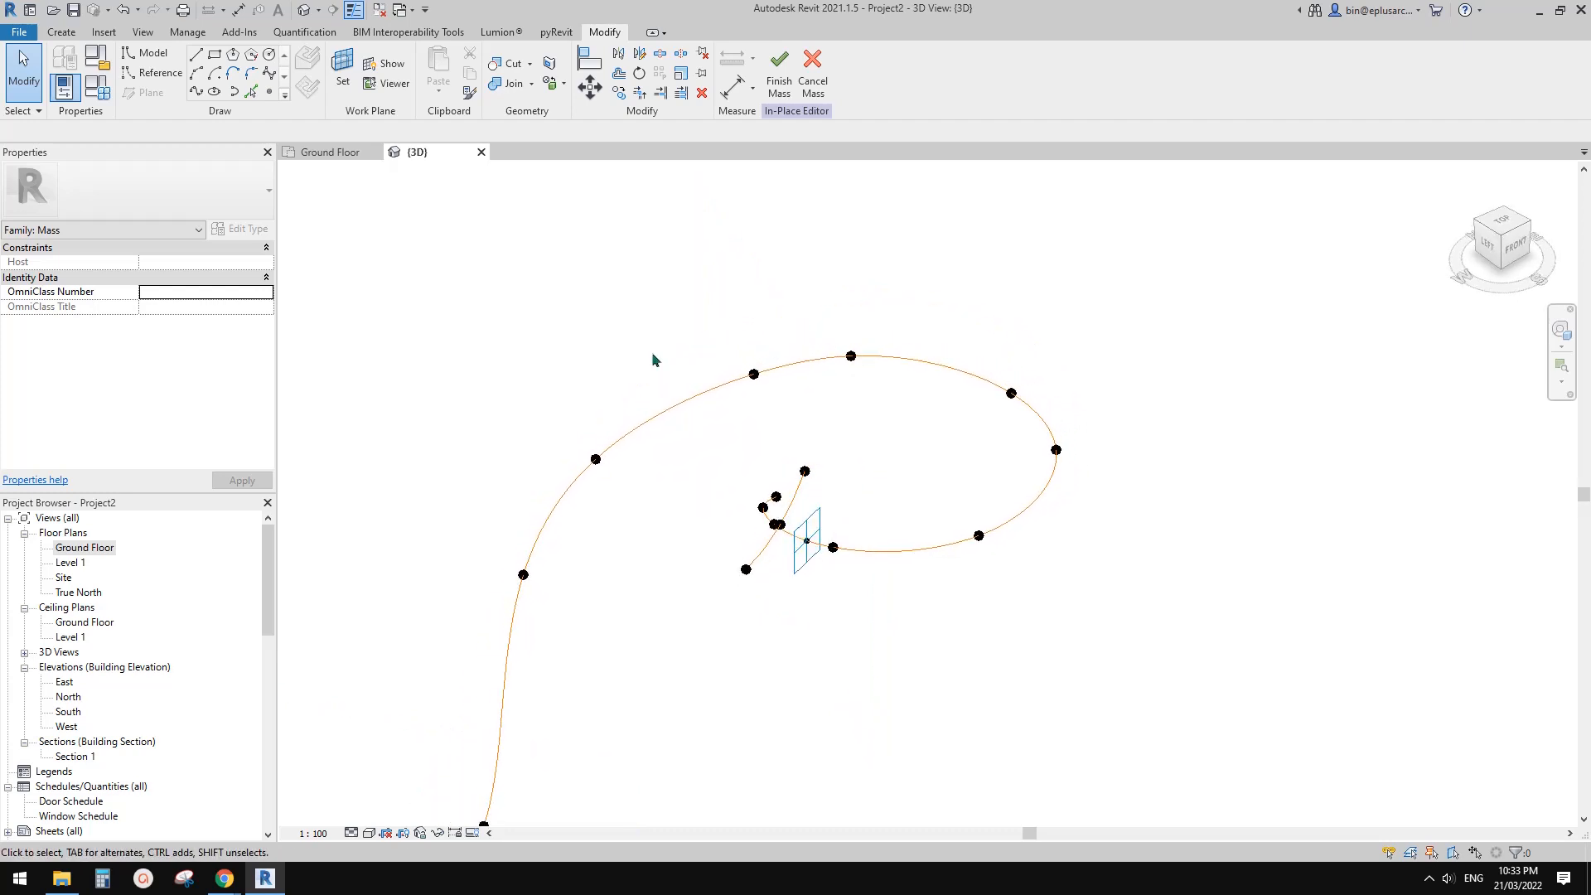
pyautogui.click(335, 152)
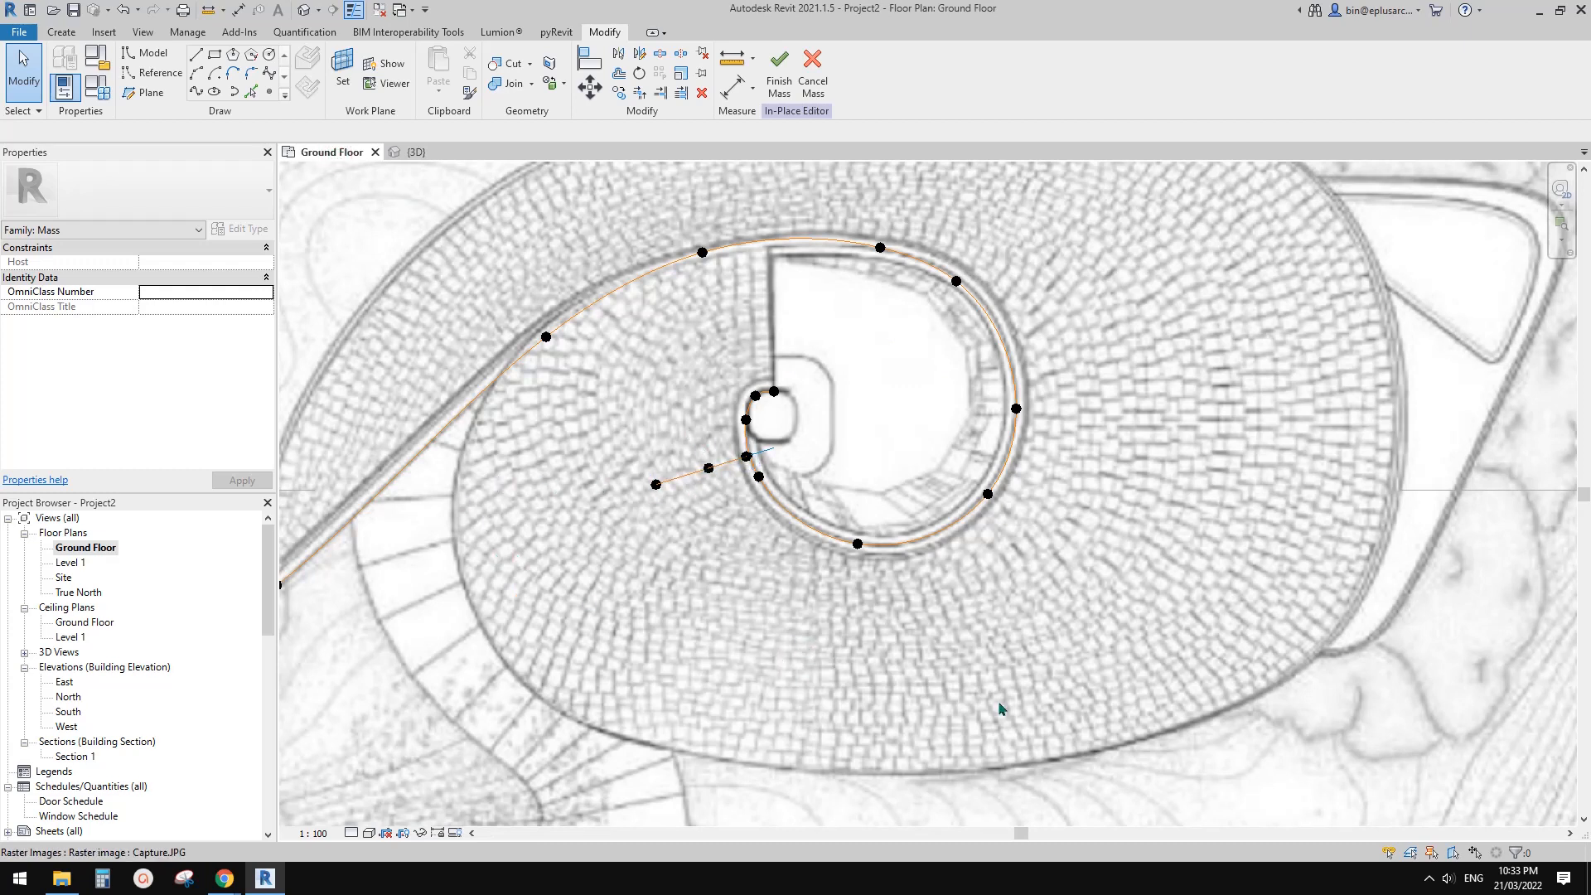
pyautogui.moveTo(1092, 653); pyautogui.dragTo(1067, 642, button='middle')
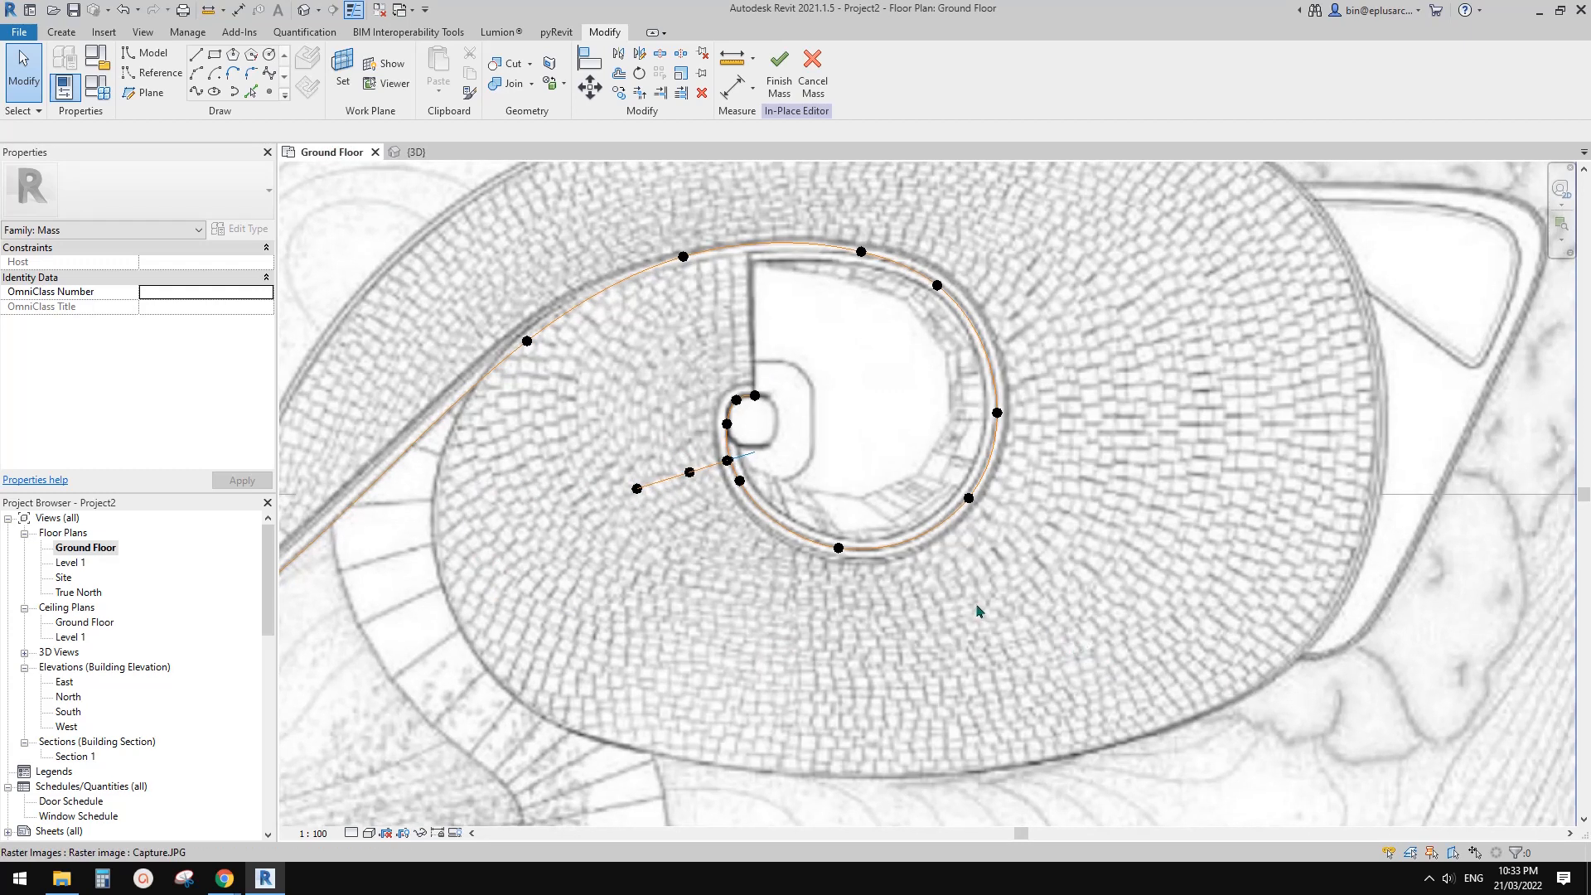
pyautogui.scroll(1, 915, 589)
pyautogui.scroll(3, 746, 468)
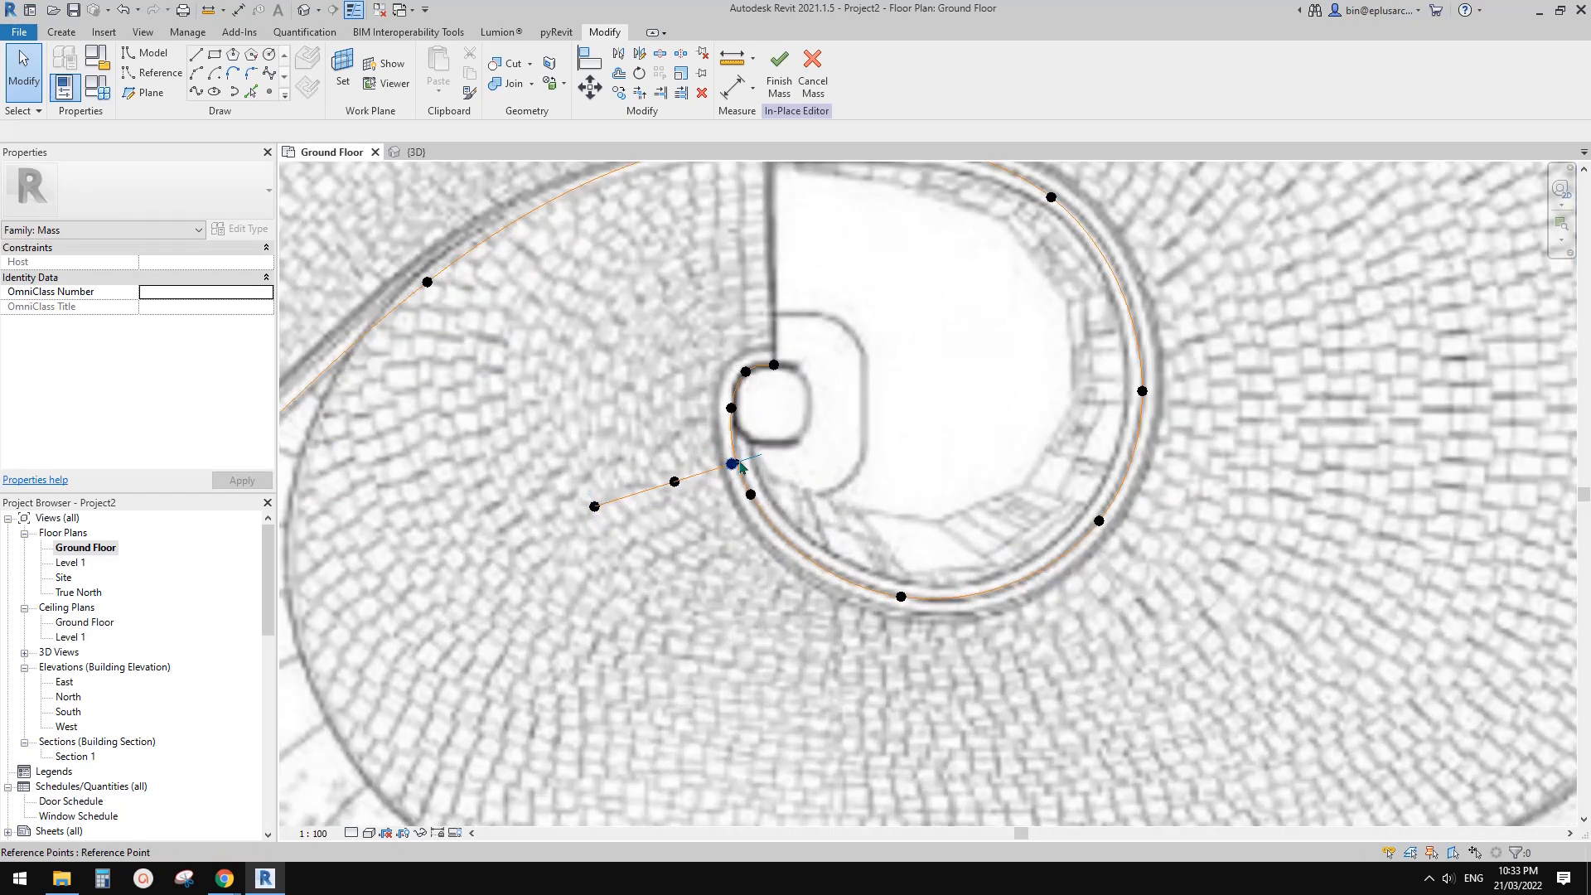
pyautogui.click(740, 466)
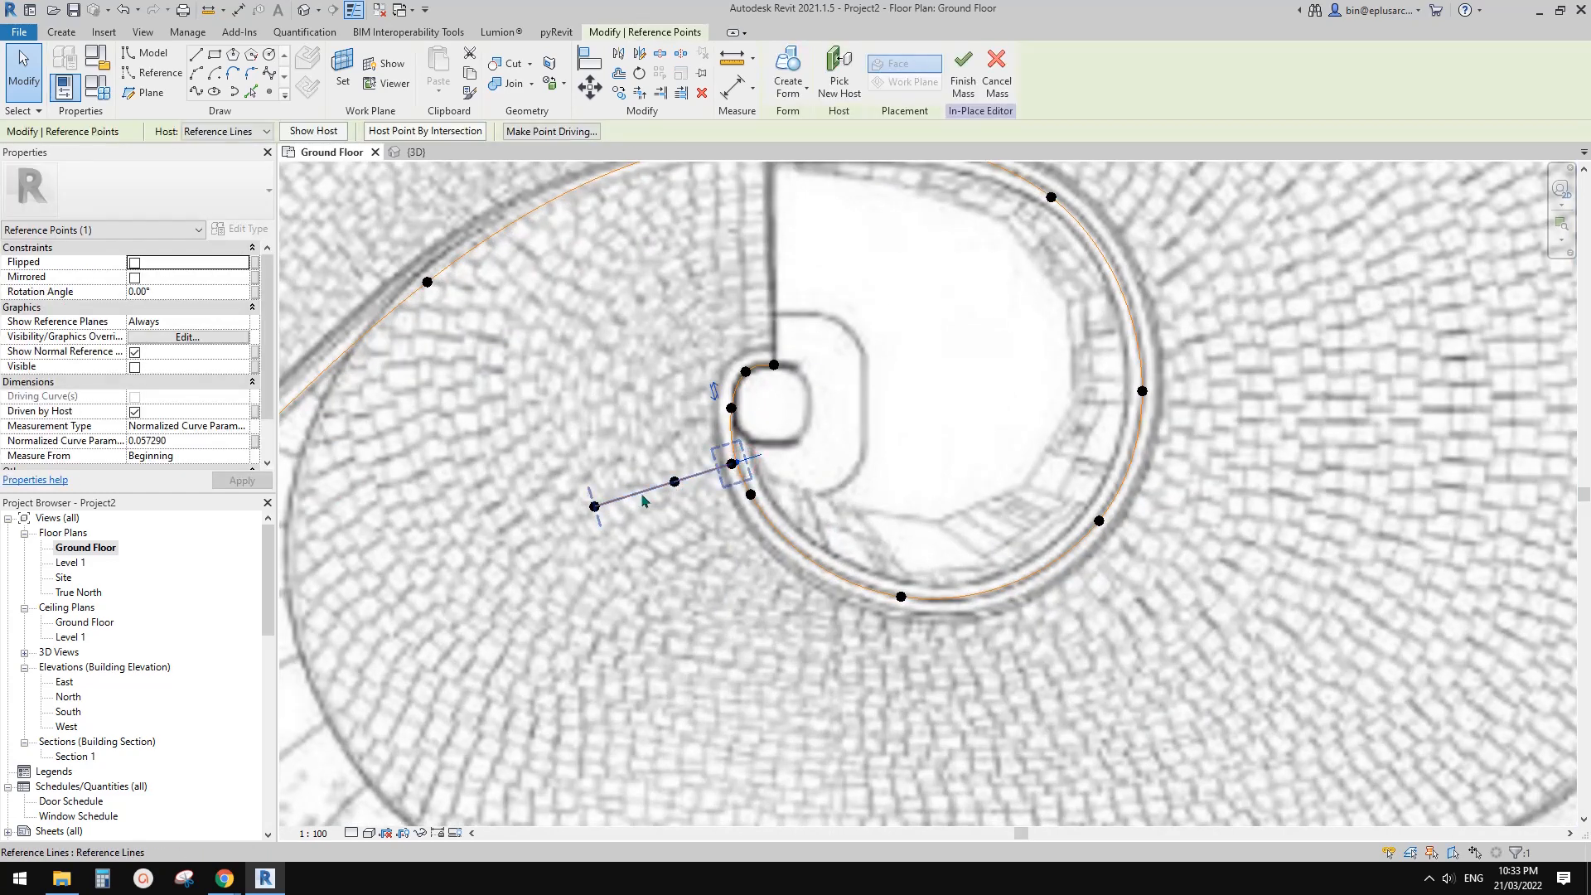
# Step: In the default 3D view, copy the hosted reference point together with its profile spline to empty space outside the spiral
pyautogui.click(304, 12)
pyautogui.scroll(1, 846, 489)
pyautogui.keyDown('shift'); pyautogui.moveTo(857, 487); pyautogui.dragTo(819, 479, button='middle'); pyautogui.keyUp('shift')
pyautogui.scroll(4, 823, 543)
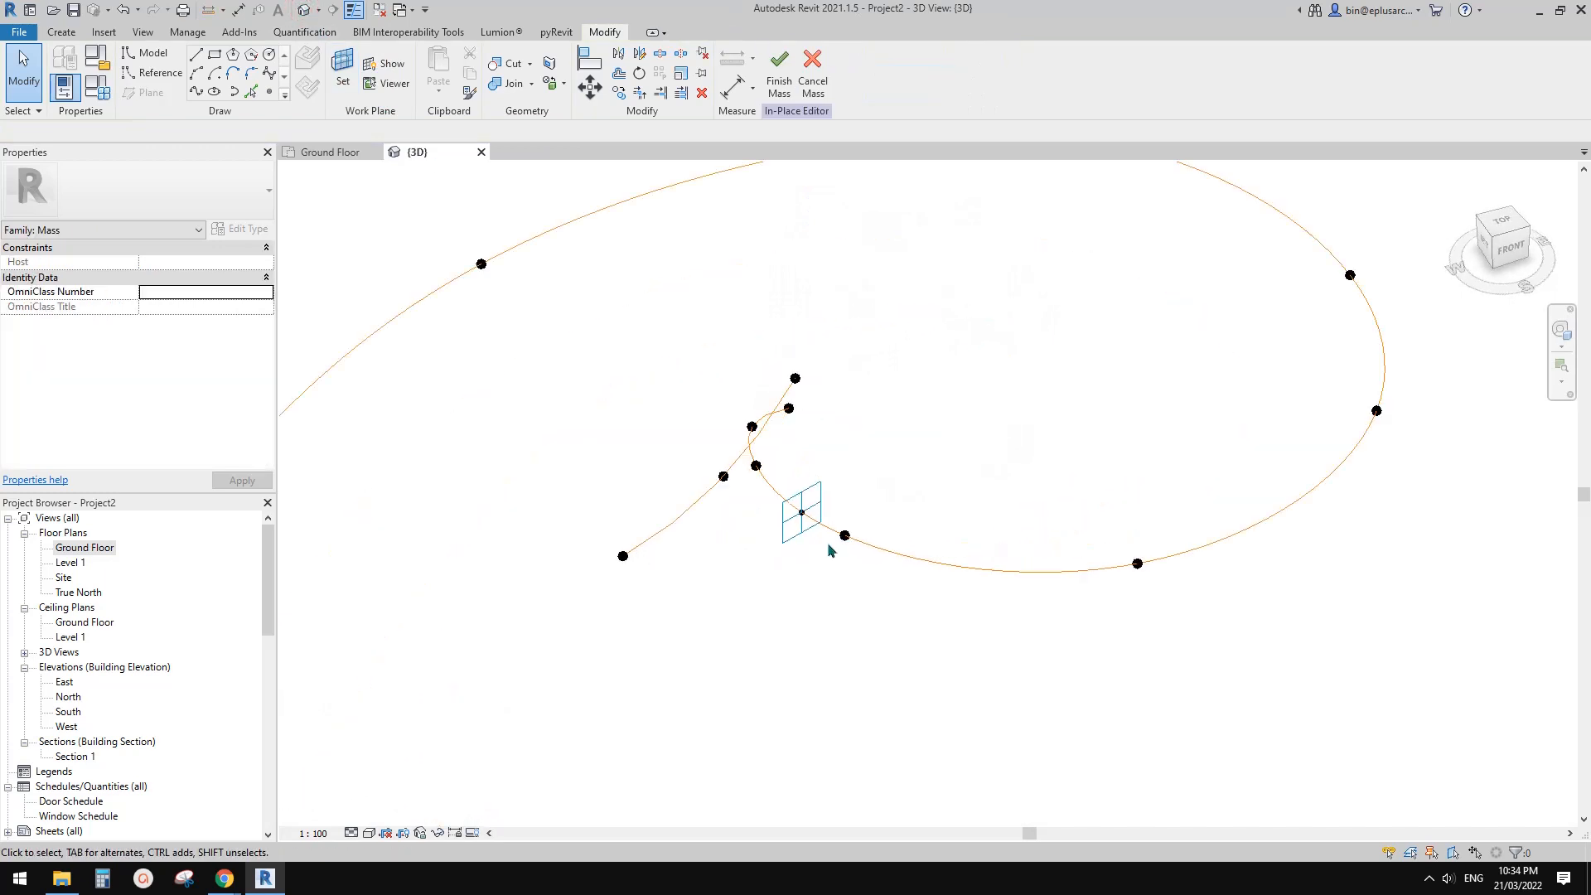
pyautogui.click(820, 498)
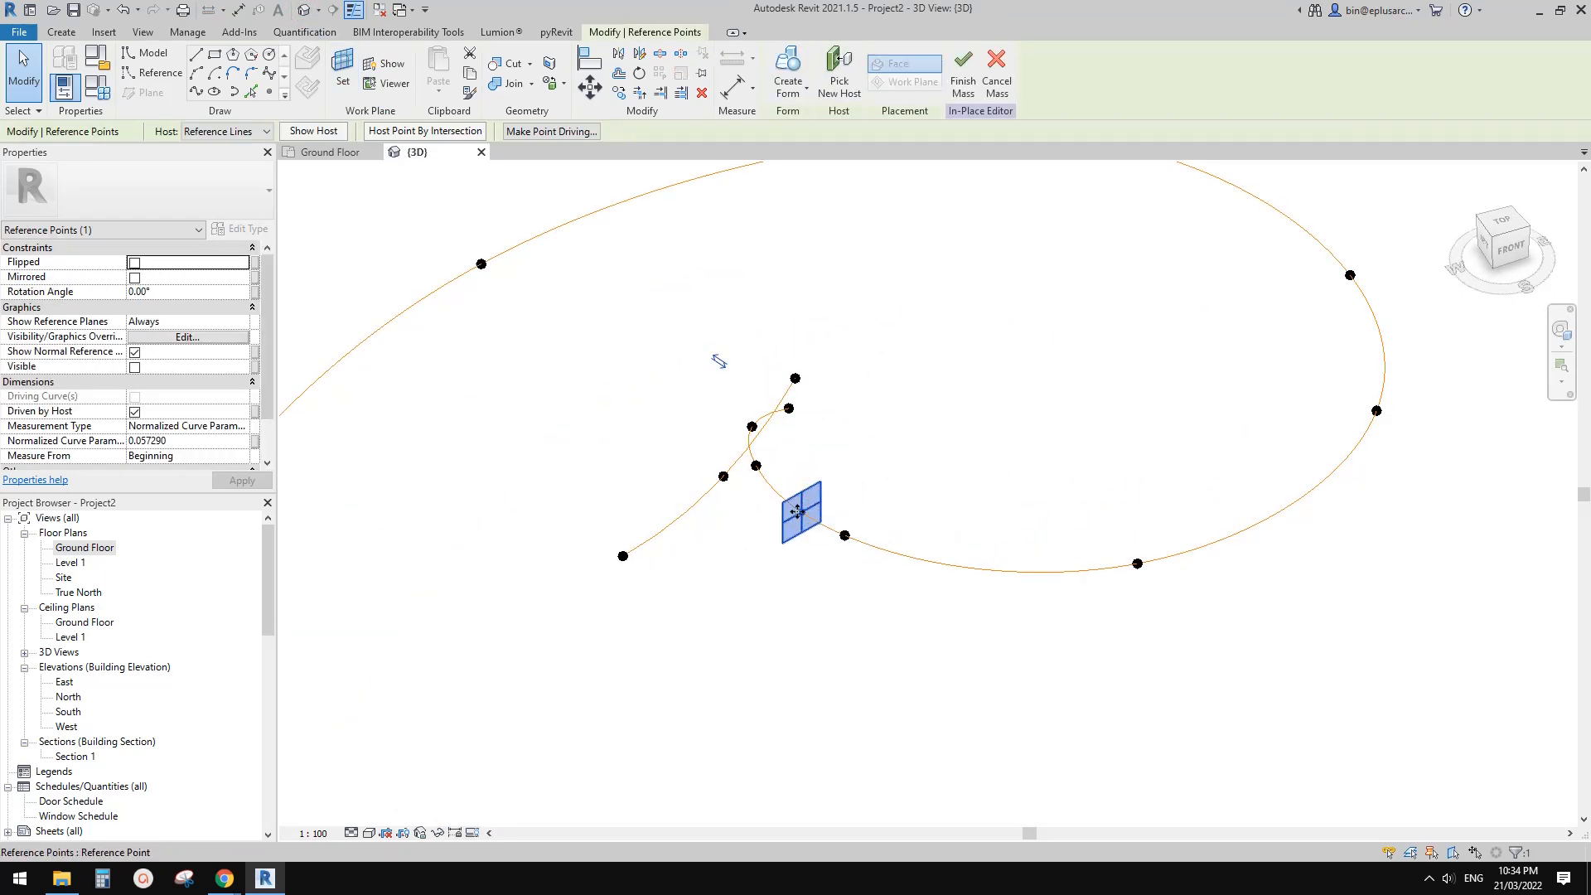
pyautogui.keyDown('shift'); pyautogui.moveTo(797, 511); pyautogui.dragTo(840, 536, button='middle'); pyautogui.keyUp('shift')
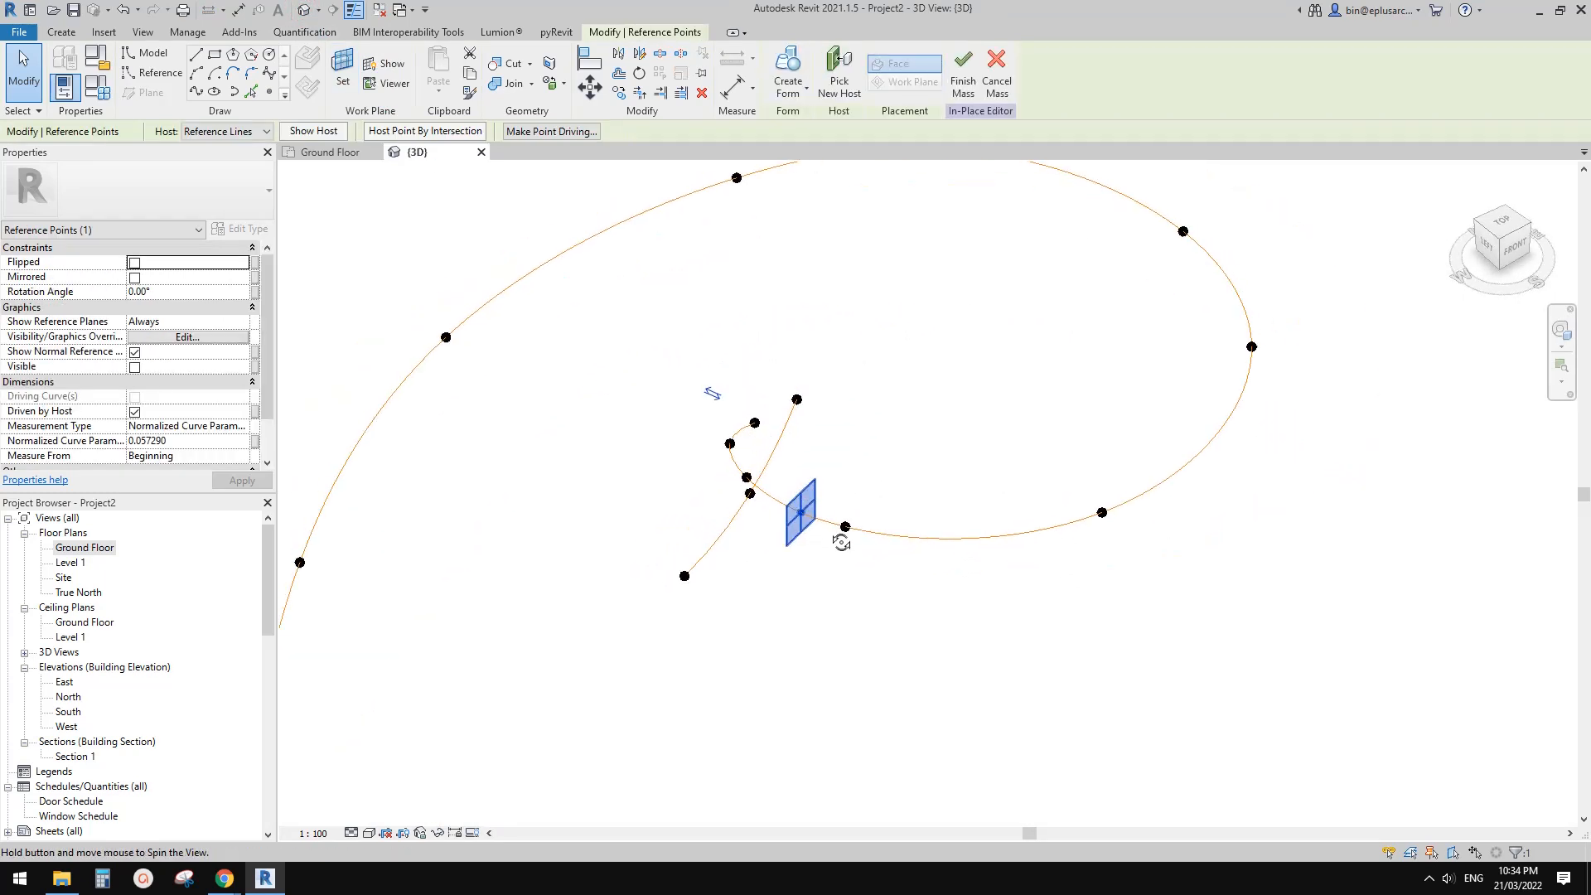
pyautogui.keyDown('ctrl'); pyautogui.click(723, 541); pyautogui.keyUp('ctrl')
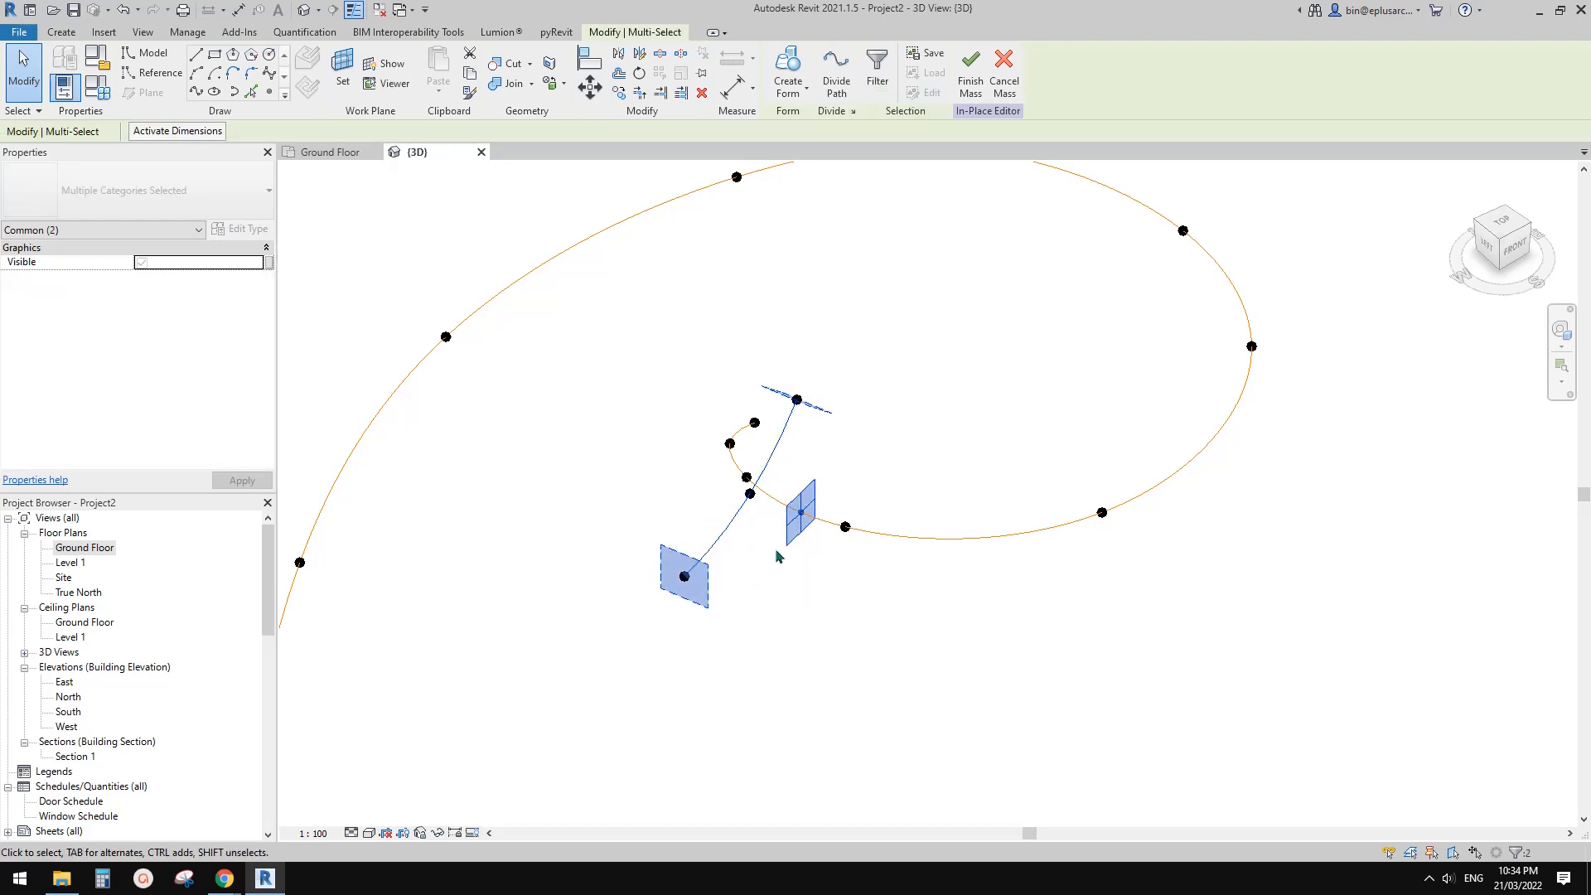
pyautogui.scroll(-2, 775, 551)
pyautogui.keyDown('shift'); pyautogui.moveTo(775, 554); pyautogui.dragTo(737, 497, button='middle'); pyautogui.keyUp('shift')
pyautogui.press('c')
pyautogui.press('o')
pyautogui.click(777, 578)
pyautogui.click(929, 708)
# Step: Move the copied reference point along its axes to shift it together with its profile spline
pyautogui.click(839, 587)
pyautogui.moveTo(857, 572)
pyautogui.mouseDown()
pyautogui.moveTo(901, 574)
pyautogui.moveTo(816, 581)
pyautogui.moveTo(846, 585)
pyautogui.mouseUp()
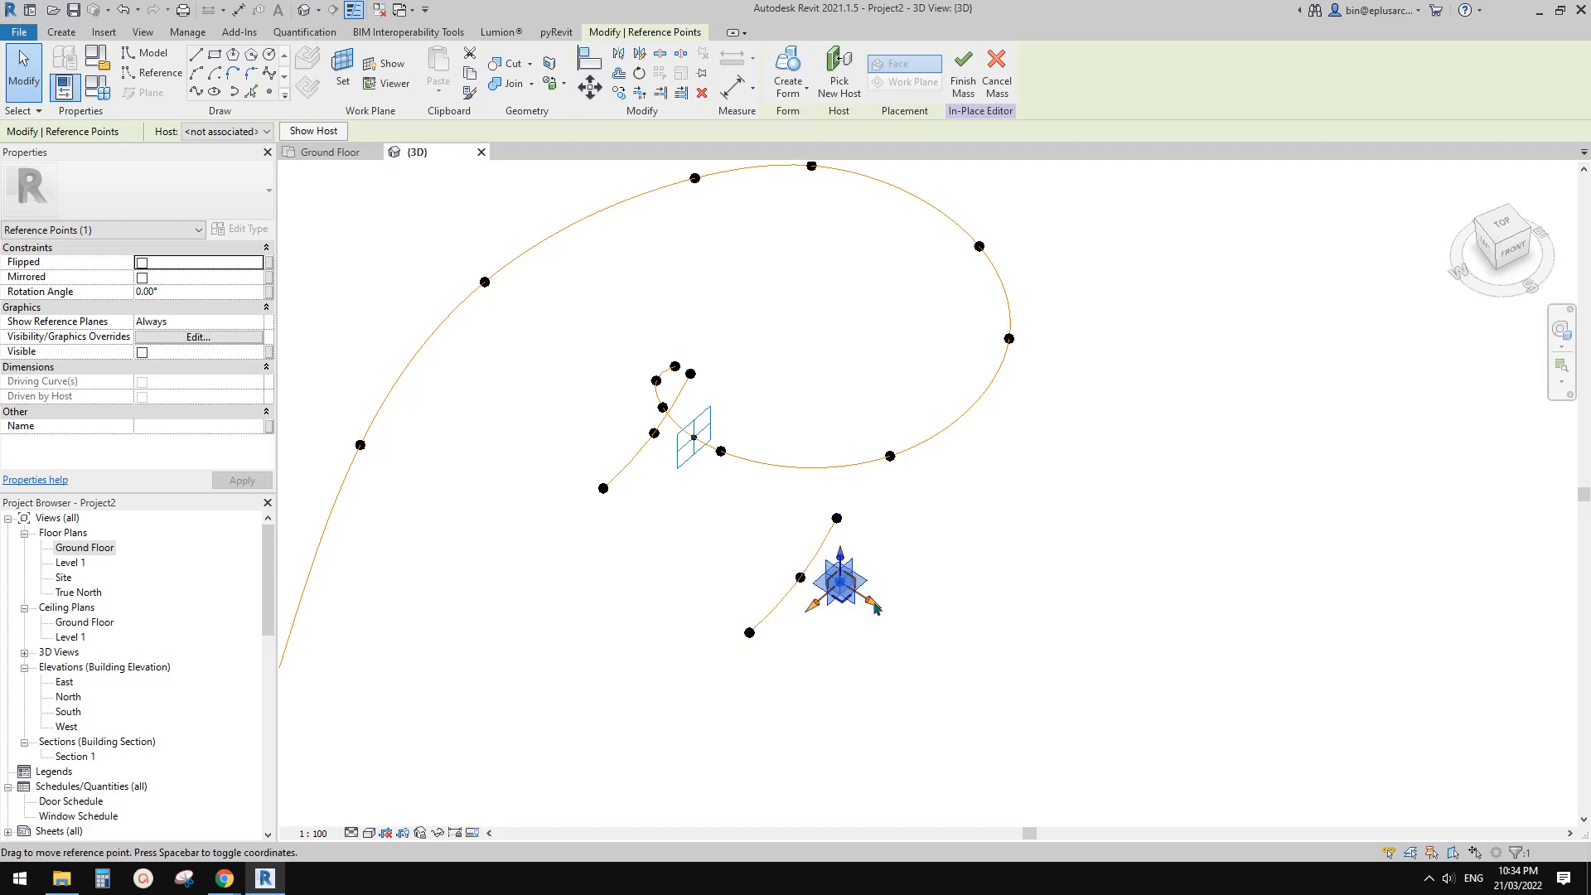
pyautogui.moveTo(871, 603); pyautogui.dragTo(823, 587)
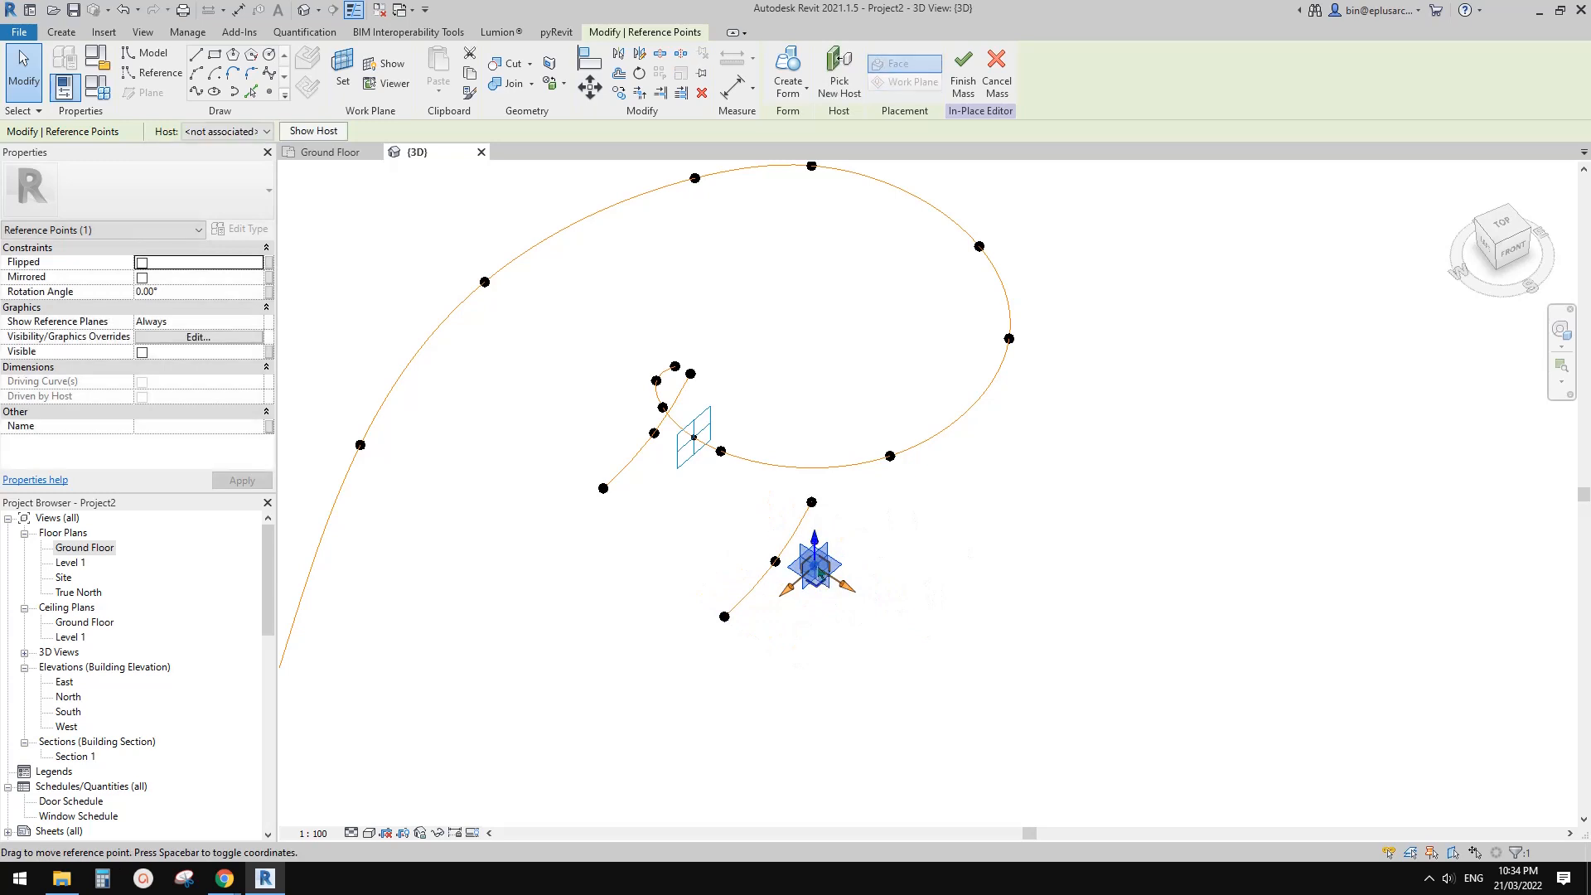
pyautogui.click(845, 640)
# Step: Re-host the copied reference point onto the spiral spline, farther from the inner end than the first profile
pyautogui.click(815, 570)
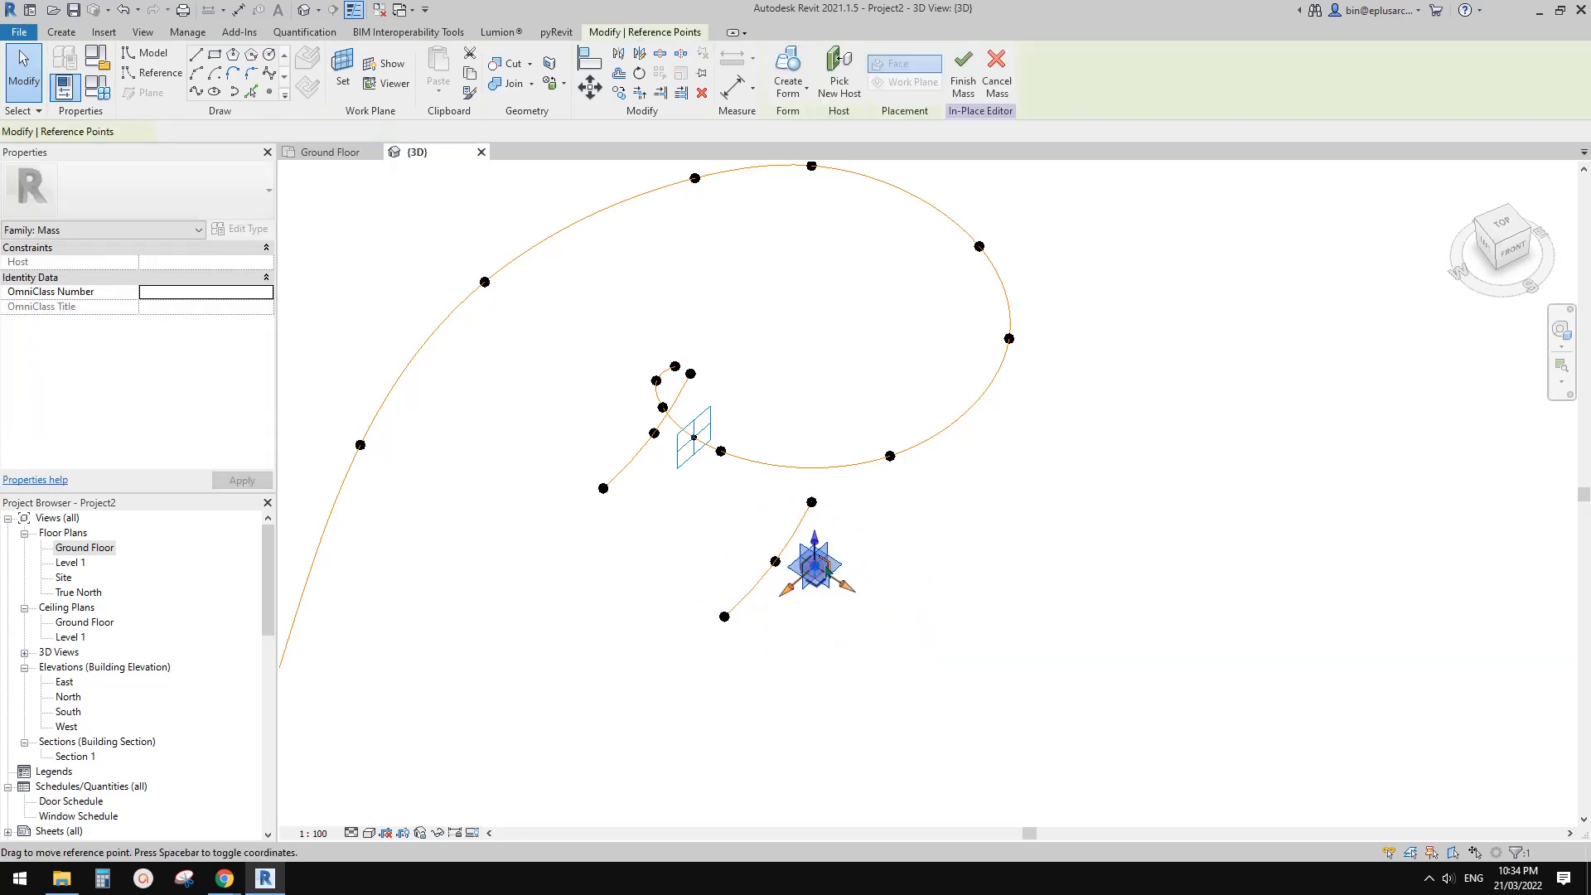
pyautogui.click(836, 93)
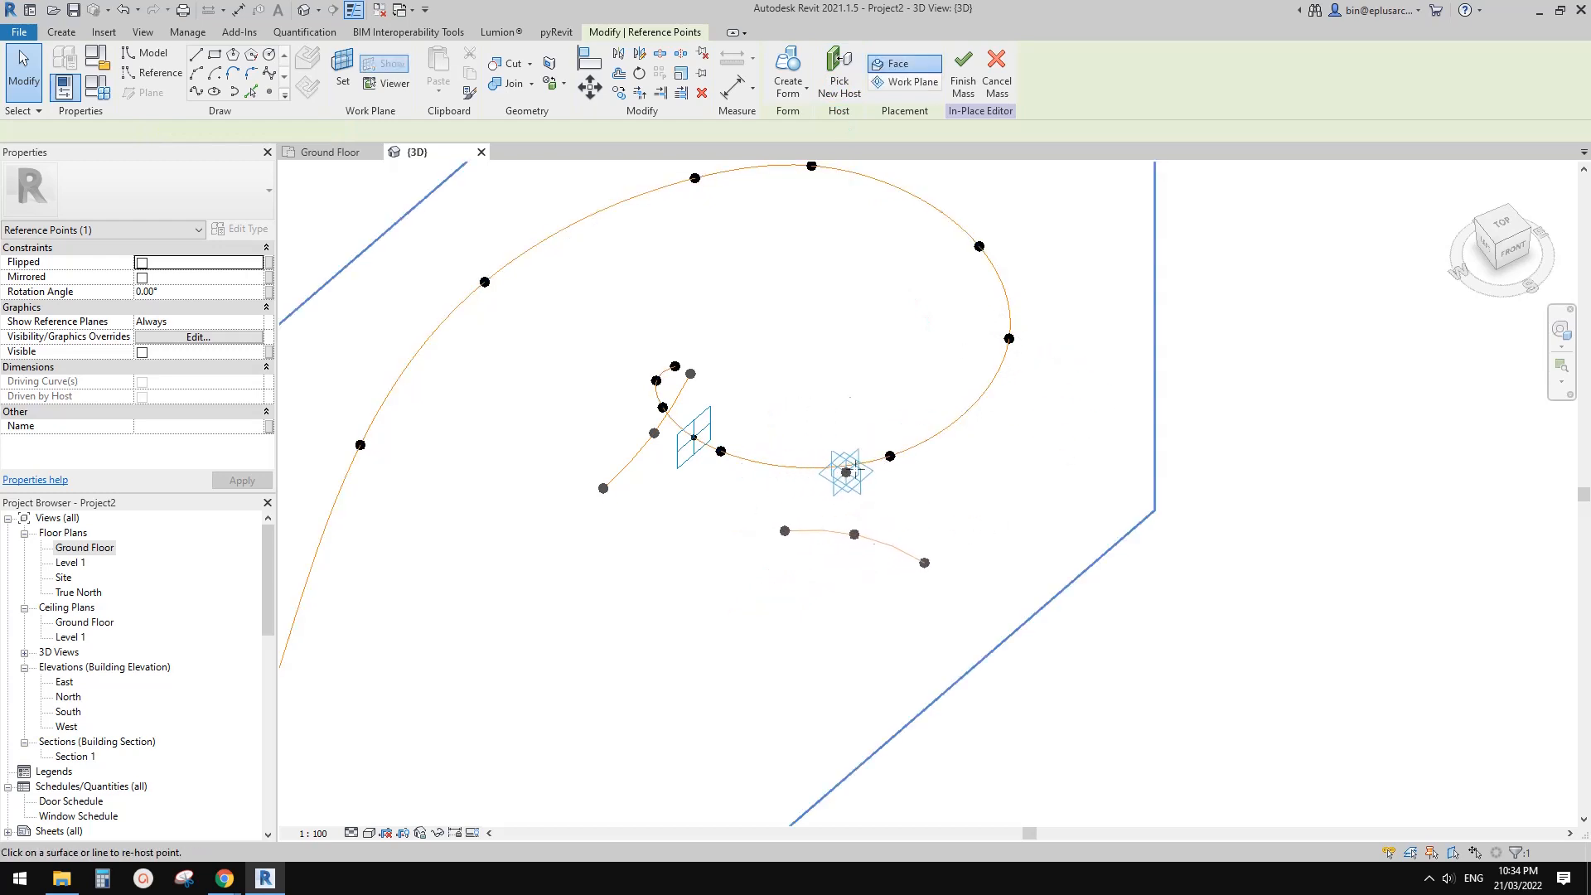
pyautogui.click(1005, 289)
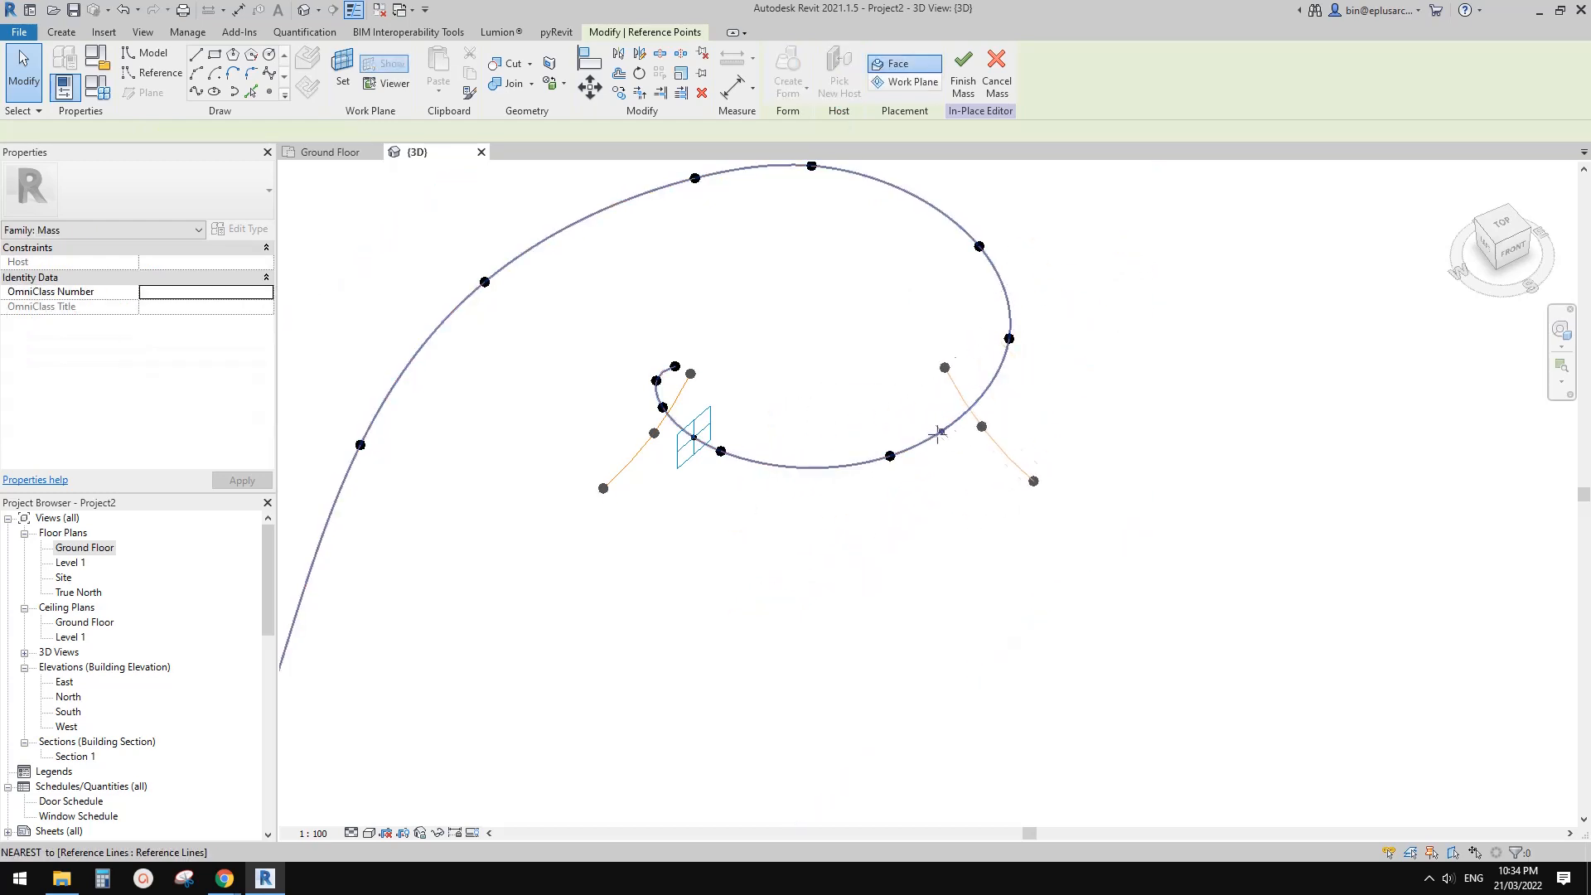
pyautogui.click(959, 414)
# Step: Make four copies of the re-hosted reference point and its profile spline in the empty space outside the spiral
pyautogui.keyDown('shift'); pyautogui.moveTo(916, 433); pyautogui.dragTo(783, 499, button='middle'); pyautogui.keyUp('shift')
pyautogui.moveTo(759, 448); pyautogui.dragTo(817, 656)
pyautogui.press('c')
pyautogui.press('c')
pyautogui.click(797, 585)
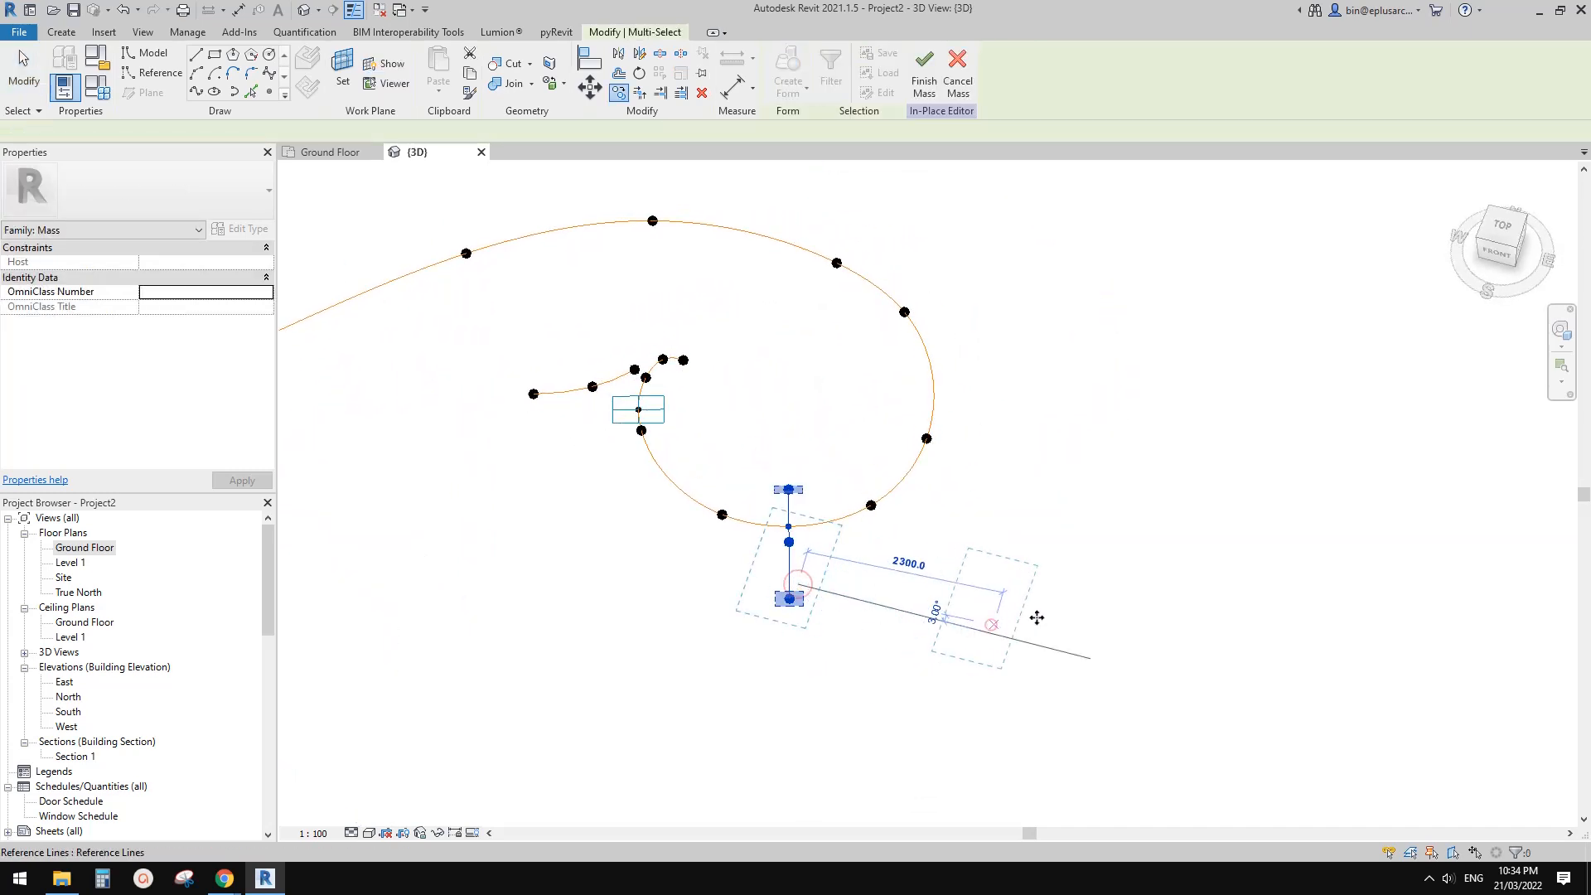
pyautogui.click(994, 625)
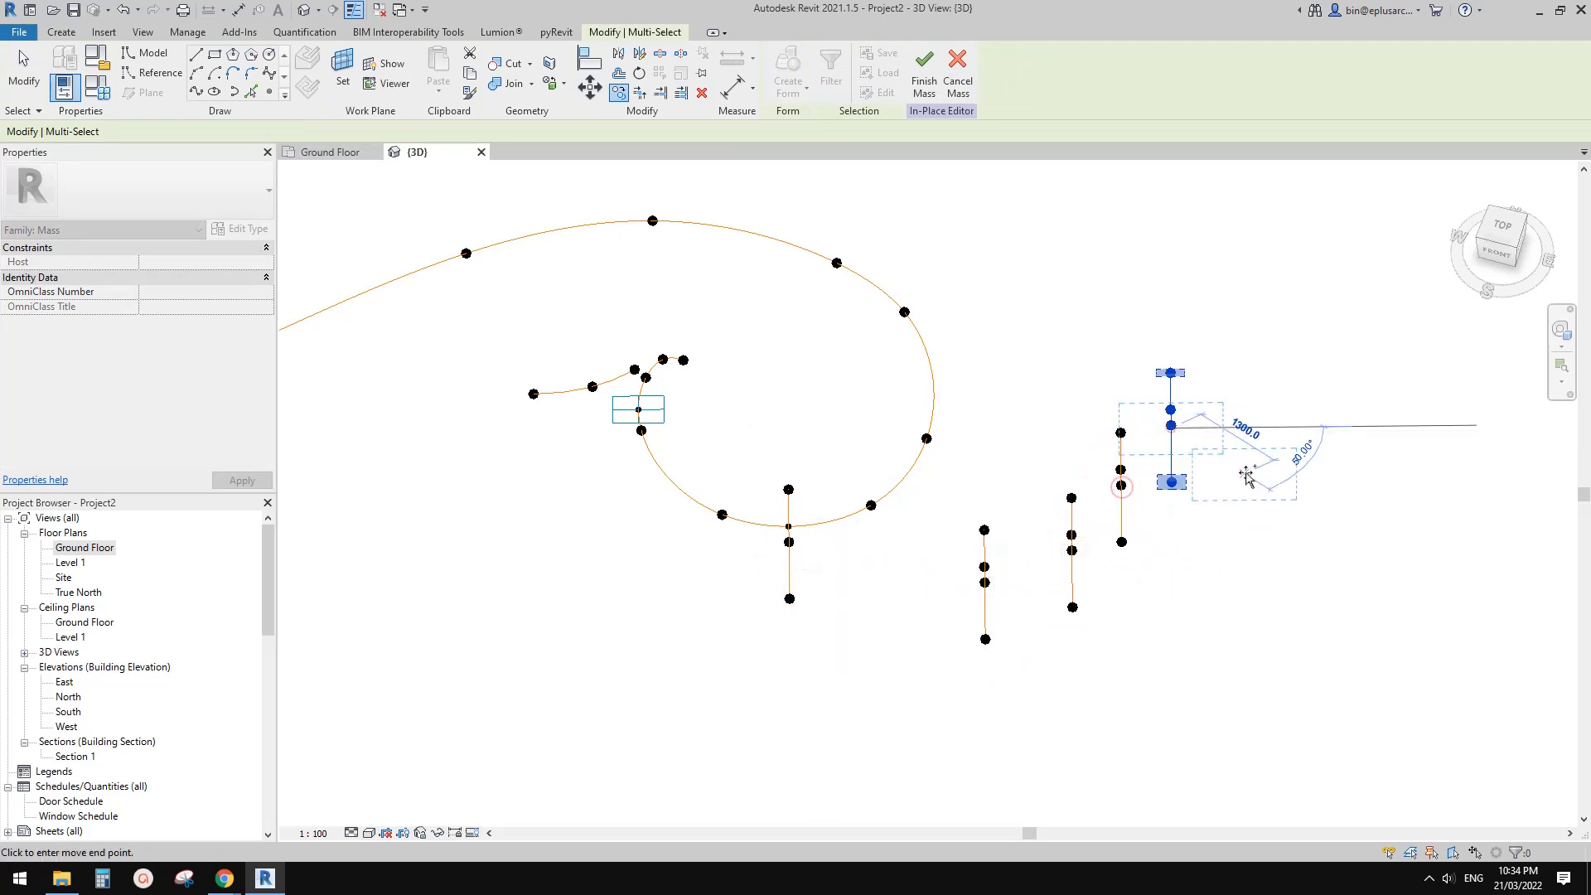
pyautogui.press('Escape')
pyautogui.press('Escape')
# Step: Re-host one of the free profile copies onto the spiral between the two hosted profiles
pyautogui.keyDown('shift'); pyautogui.moveTo(1193, 461); pyautogui.dragTo(953, 584, button='middle'); pyautogui.keyUp('shift')
pyautogui.scroll(-2, 808, 671)
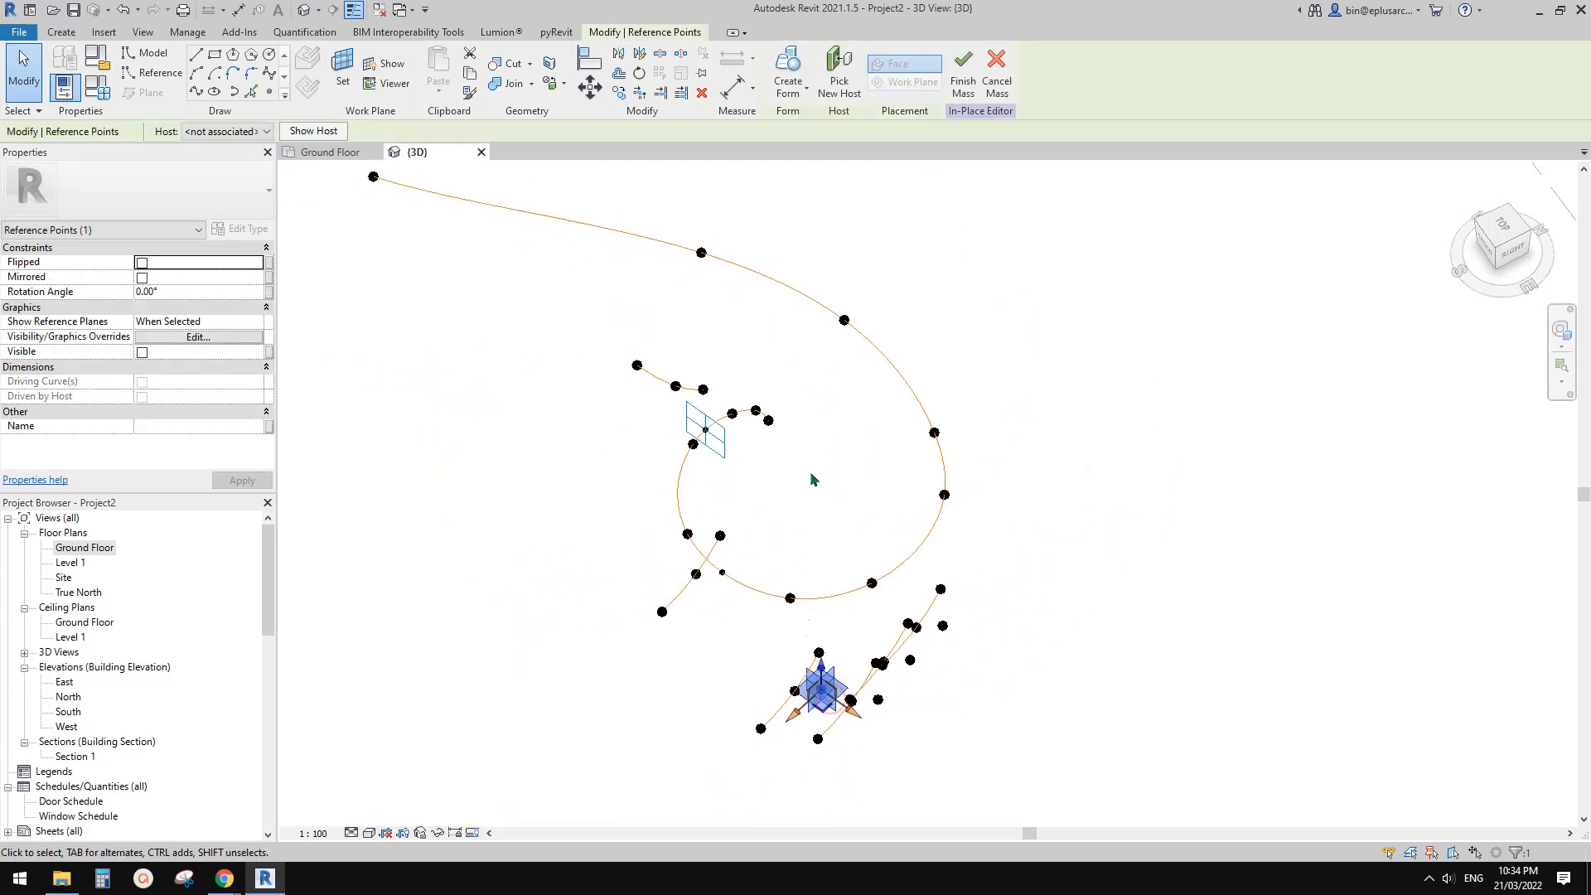
pyautogui.click(677, 498)
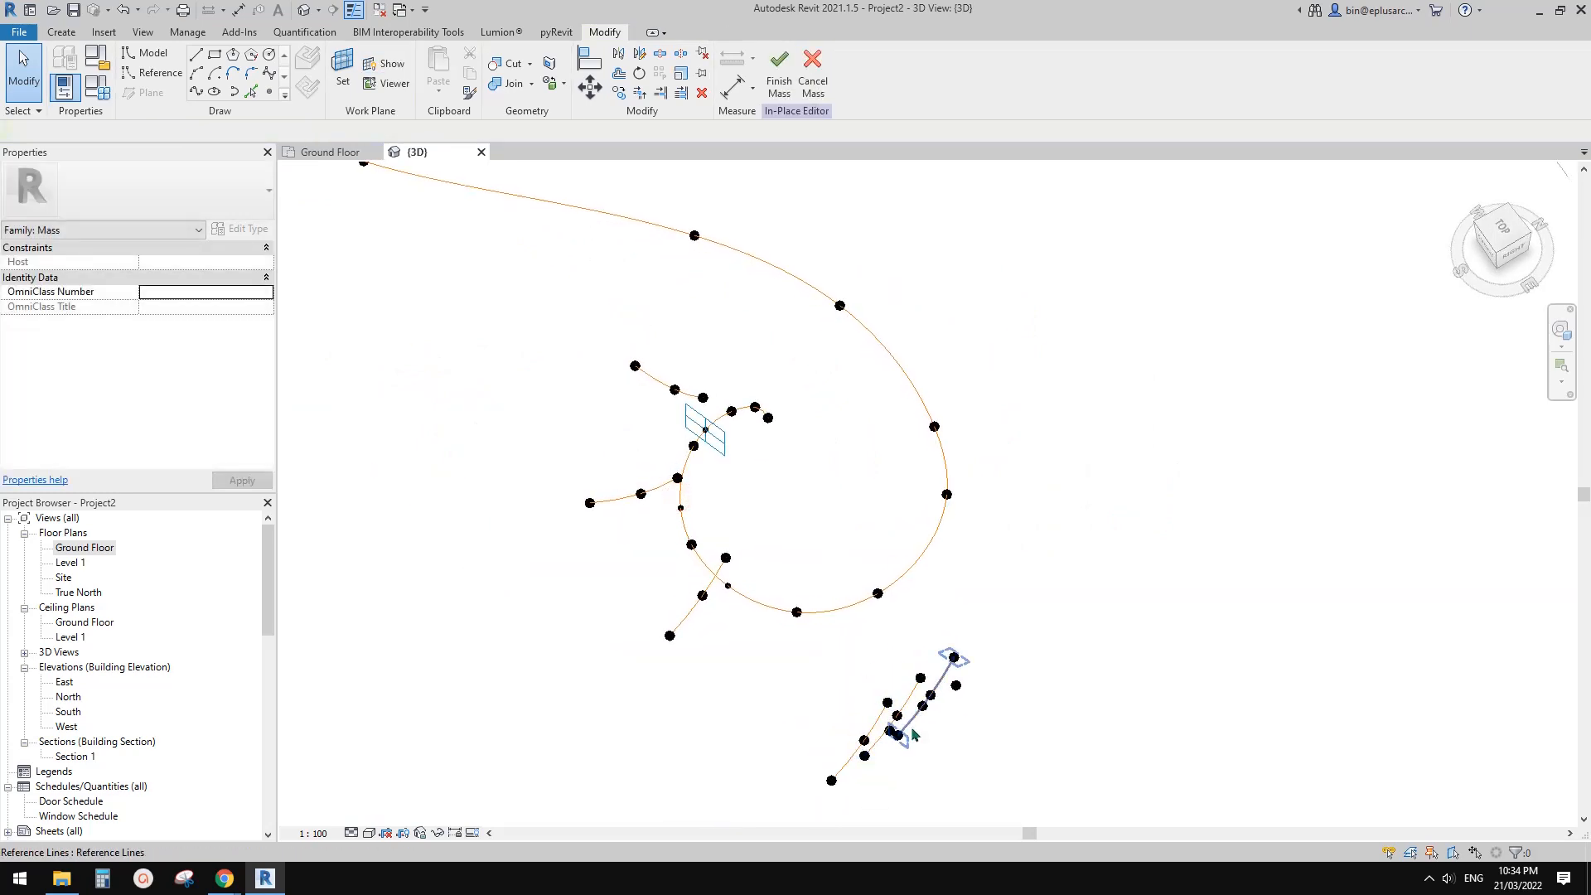
# Step: Re-host another free profile copy's reference point onto the spiral close to its inner end
pyautogui.keyDown('shift'); pyautogui.moveTo(913, 735); pyautogui.dragTo(837, 625, button='middle'); pyautogui.keyUp('shift')
pyautogui.click(763, 663)
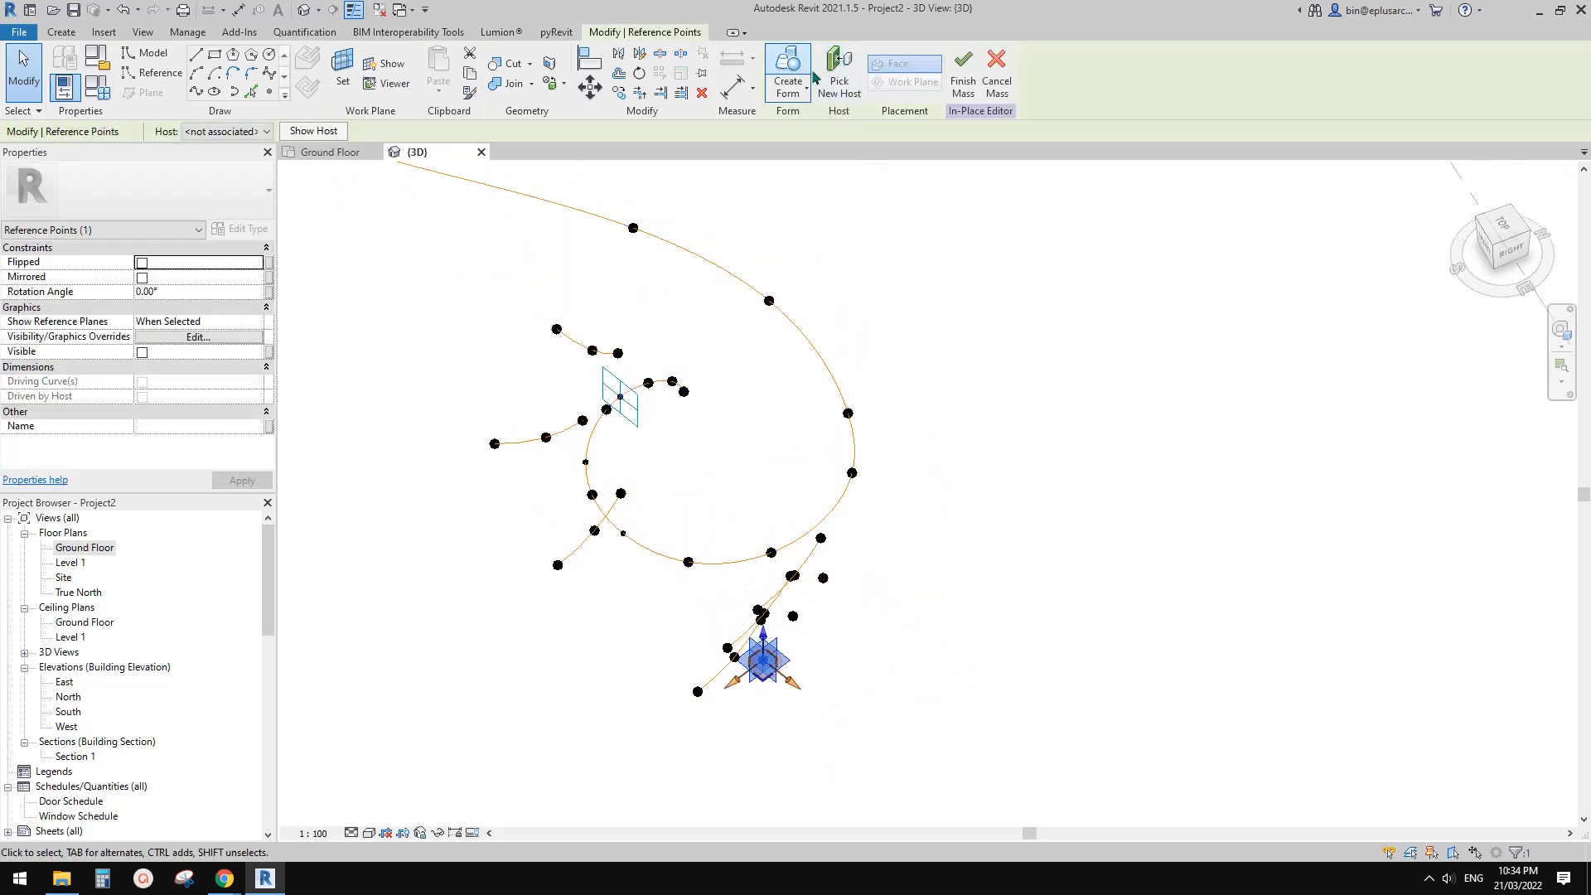
pyautogui.scroll(5, 672, 382)
pyautogui.click(712, 303)
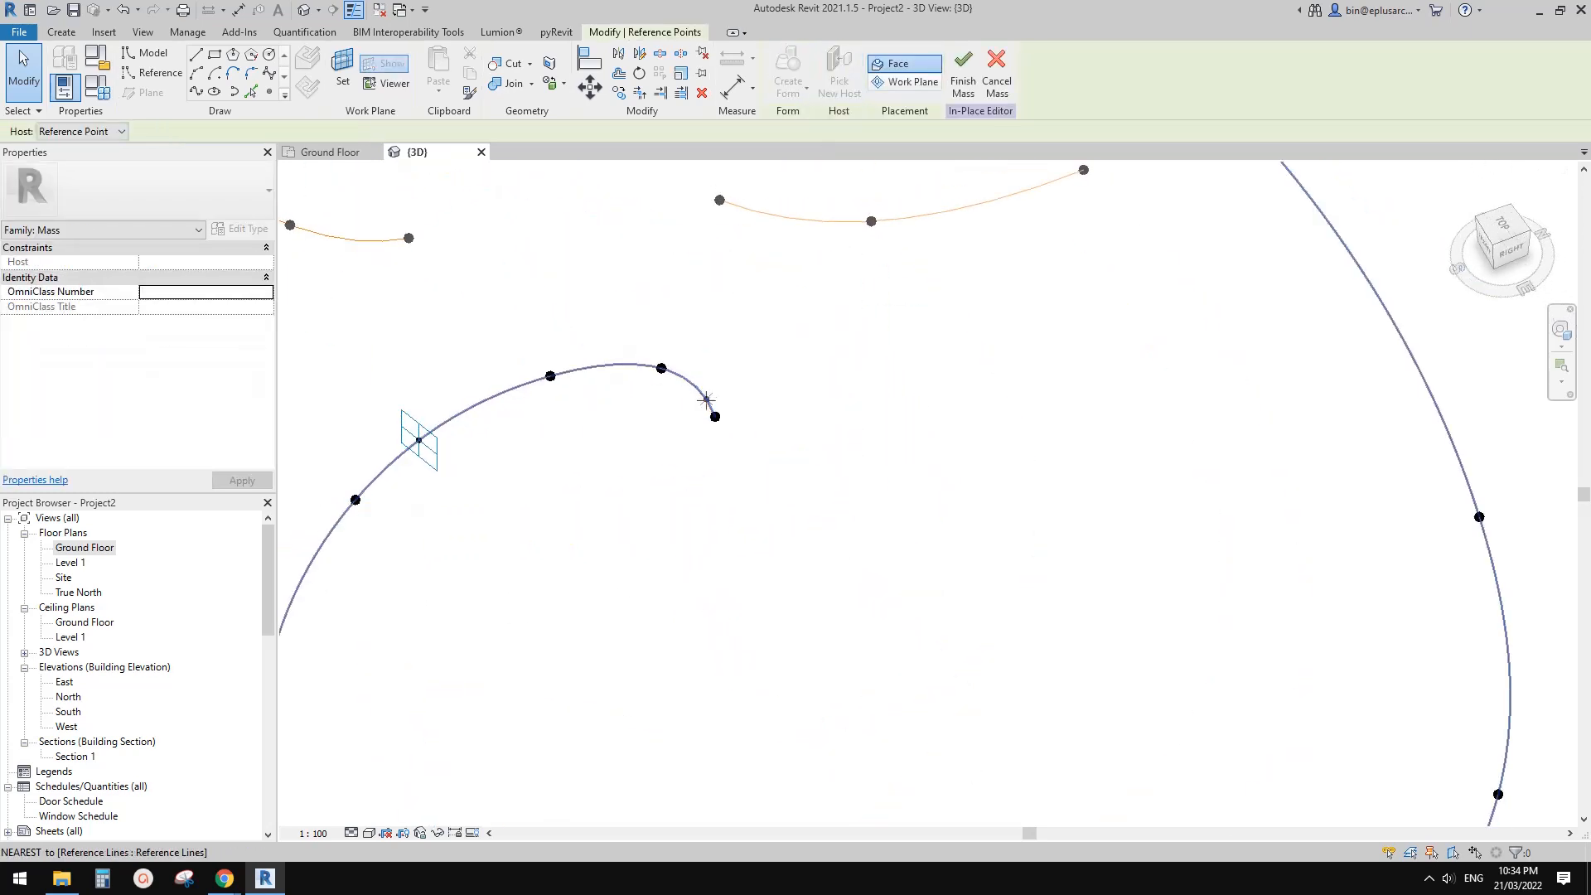
pyautogui.scroll(-6, 714, 311)
pyautogui.scroll(-2, 771, 363)
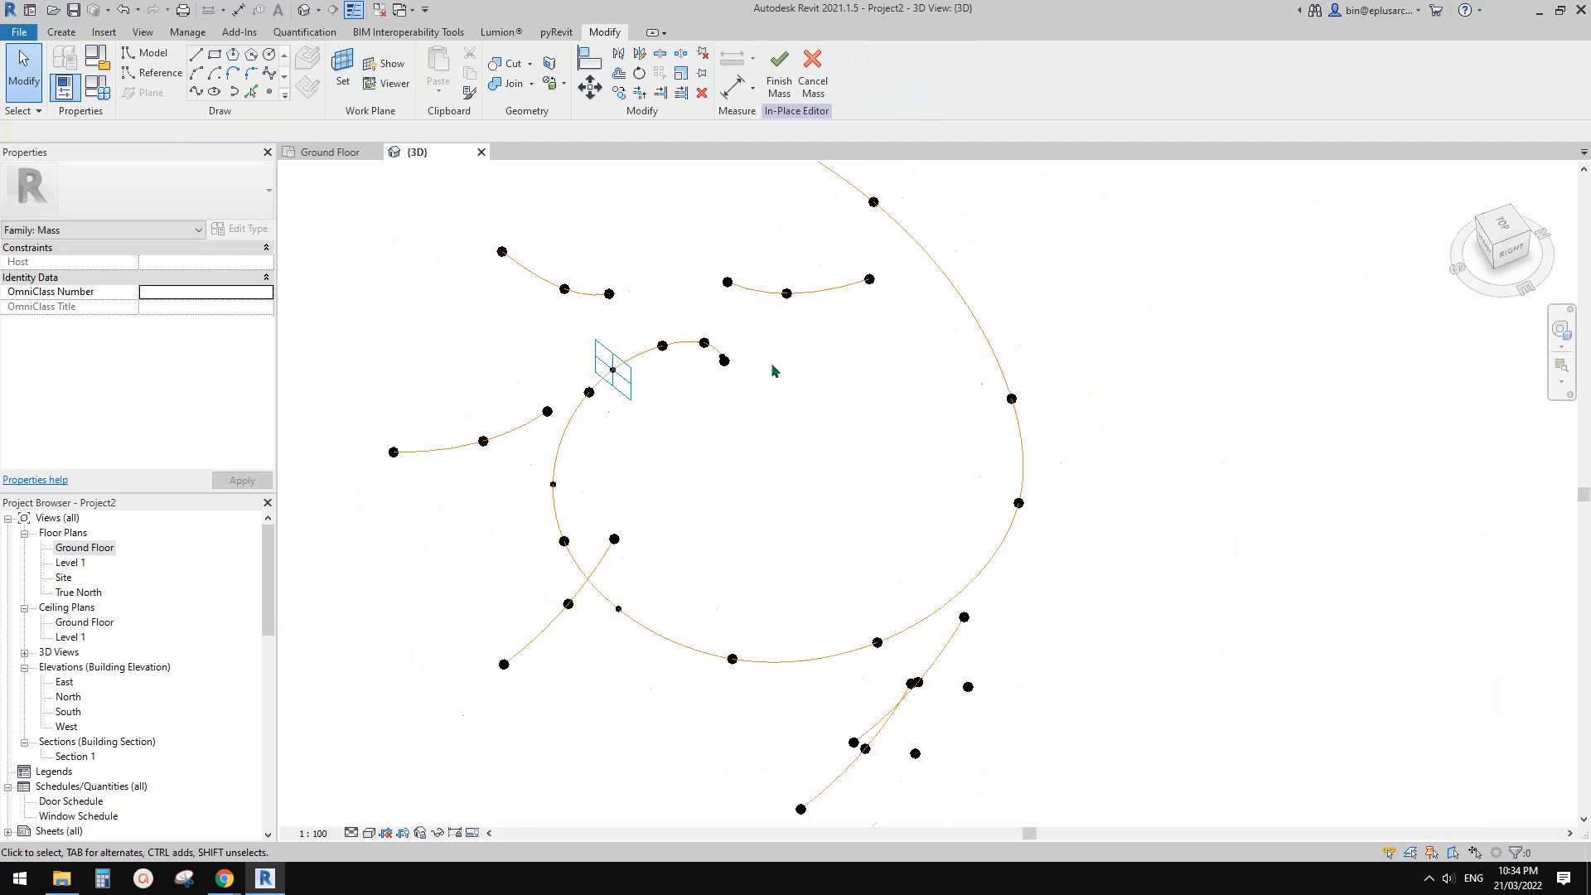
# Step: Re-host a free profile copy's reference point onto the spiral's wide outer turn, past the profiles already hosted near its inner end
pyautogui.moveTo(784, 537); pyautogui.dragTo(762, 456, button='middle')
pyautogui.click(874, 628)
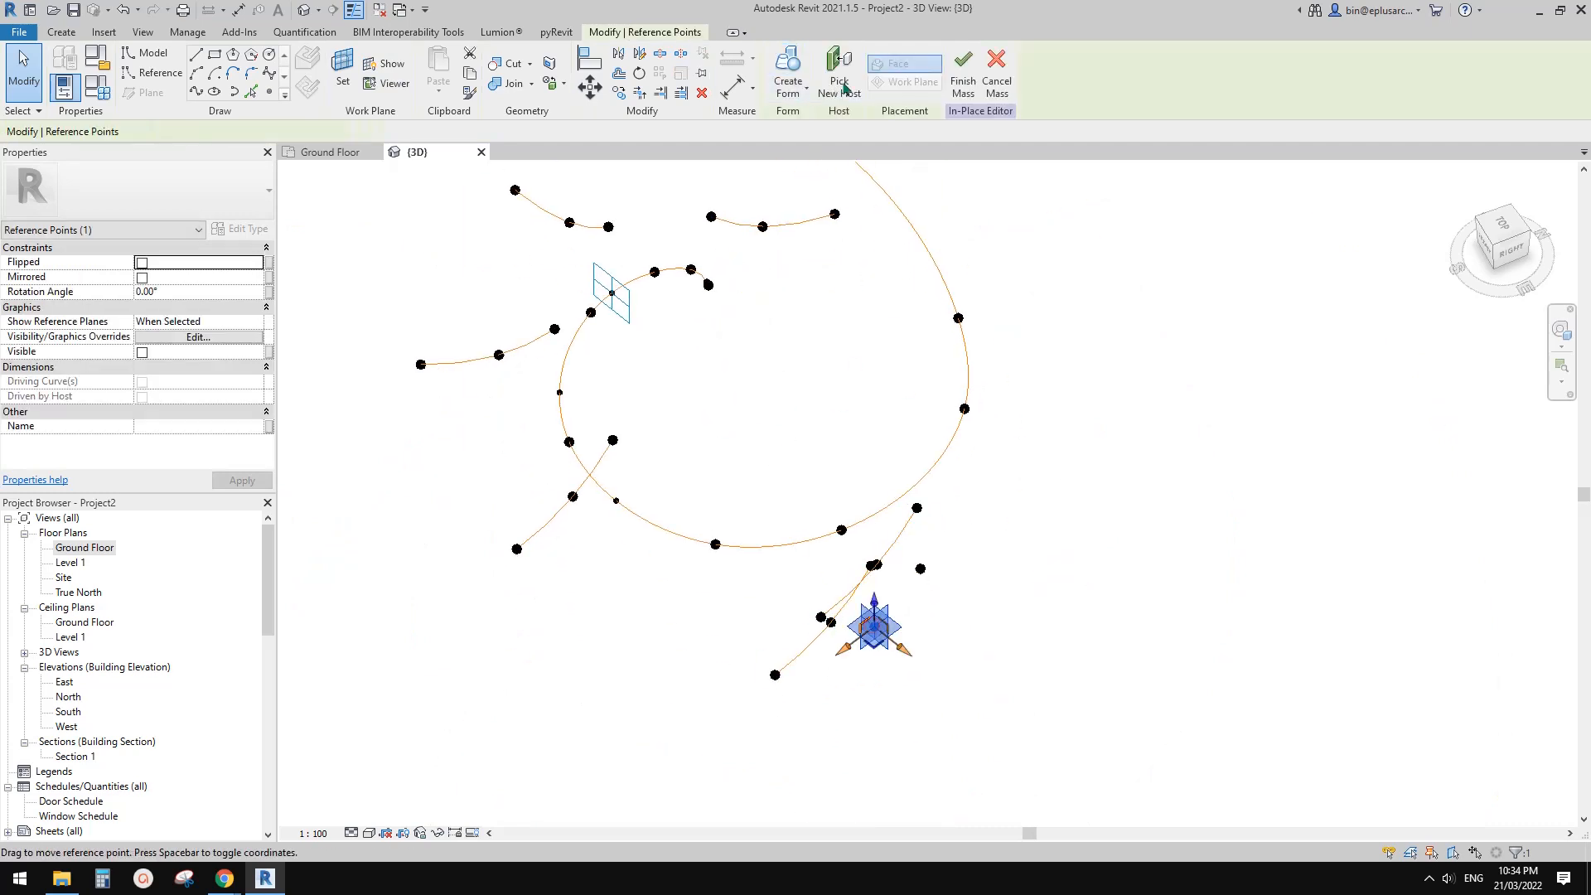
pyautogui.click(919, 478)
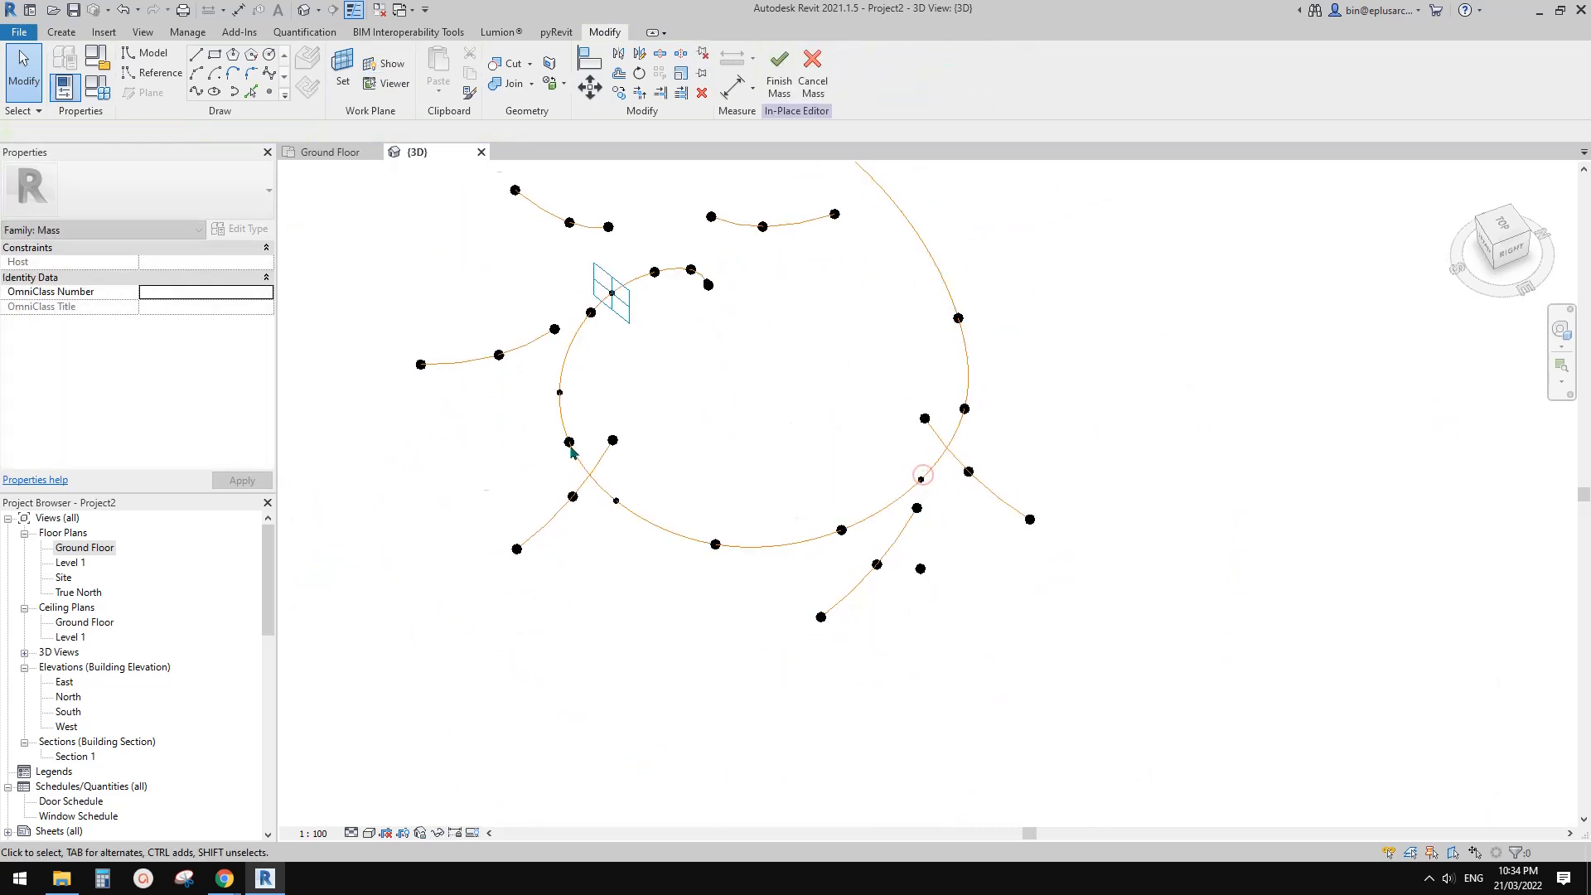
# Step: Re-host the last free profile copy's reference point onto the spiral's long outer arm, where it starts to straighten
pyautogui.moveTo(840, 306); pyautogui.dragTo(797, 541, button='middle')
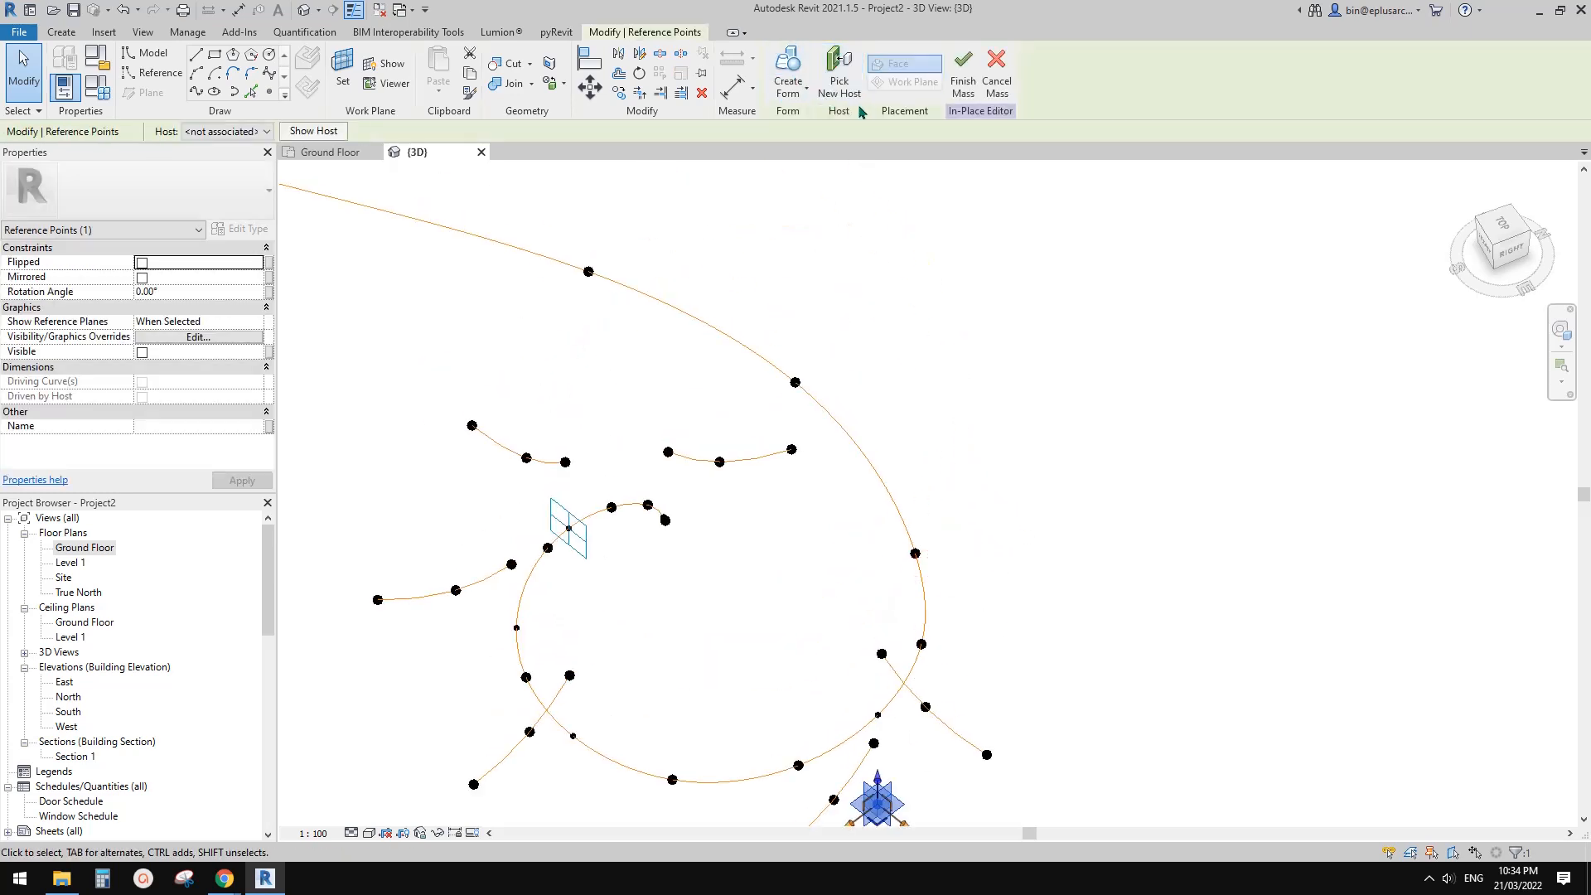
pyautogui.click(833, 83)
pyautogui.click(742, 340)
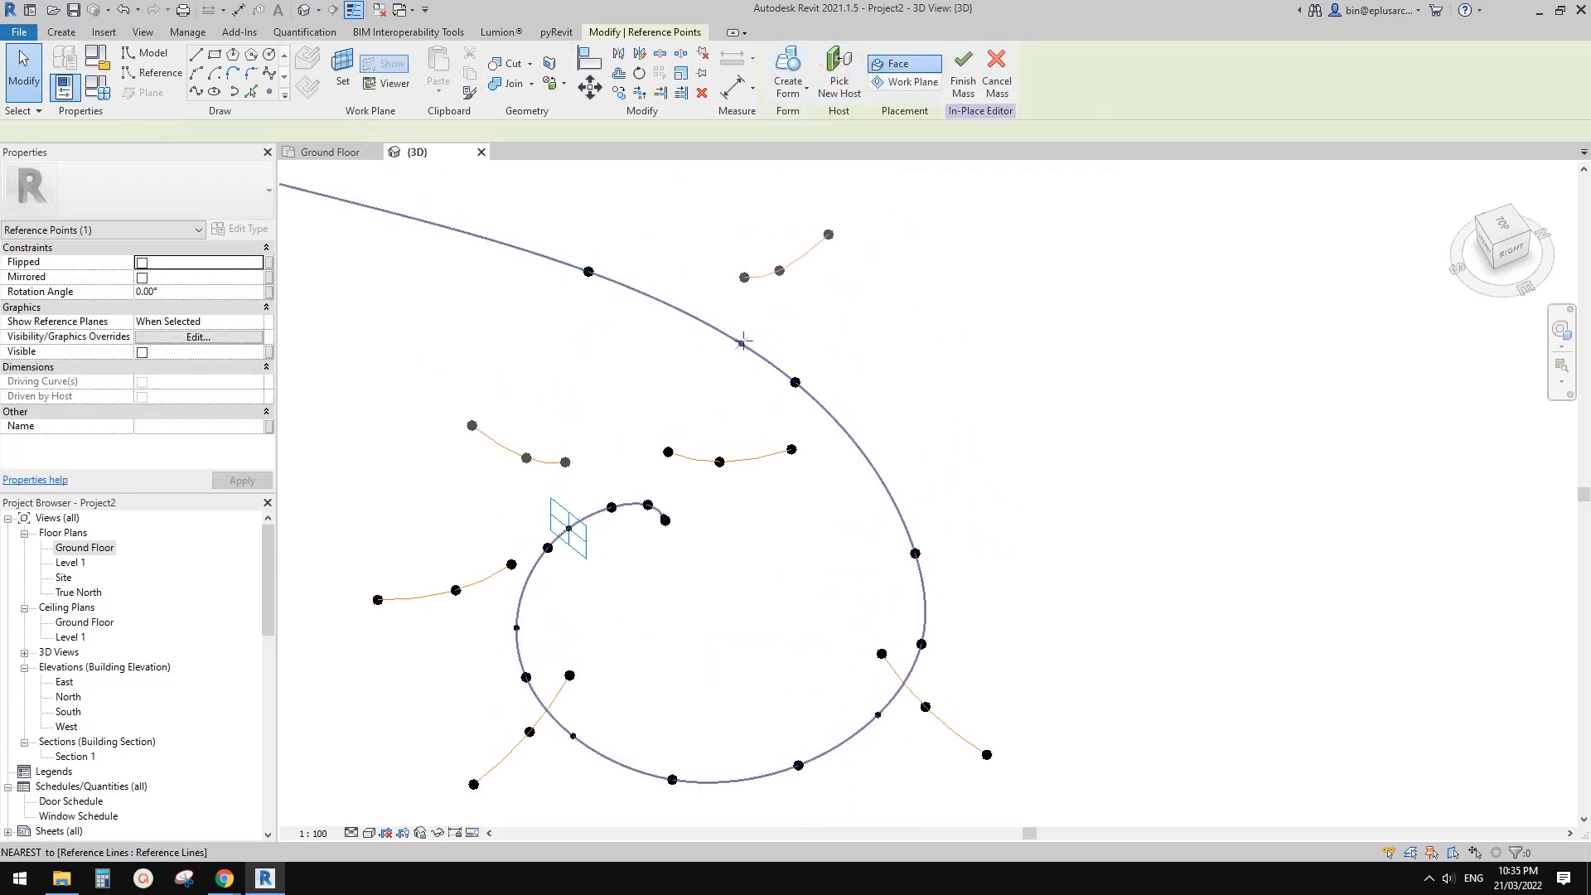
# Step: Copy the outer-arm profile spline with its reference point into the empty space toward the spiral's outer end
pyautogui.scroll(-2, 751, 406)
pyautogui.moveTo(752, 412); pyautogui.dragTo(633, 380, button='middle')
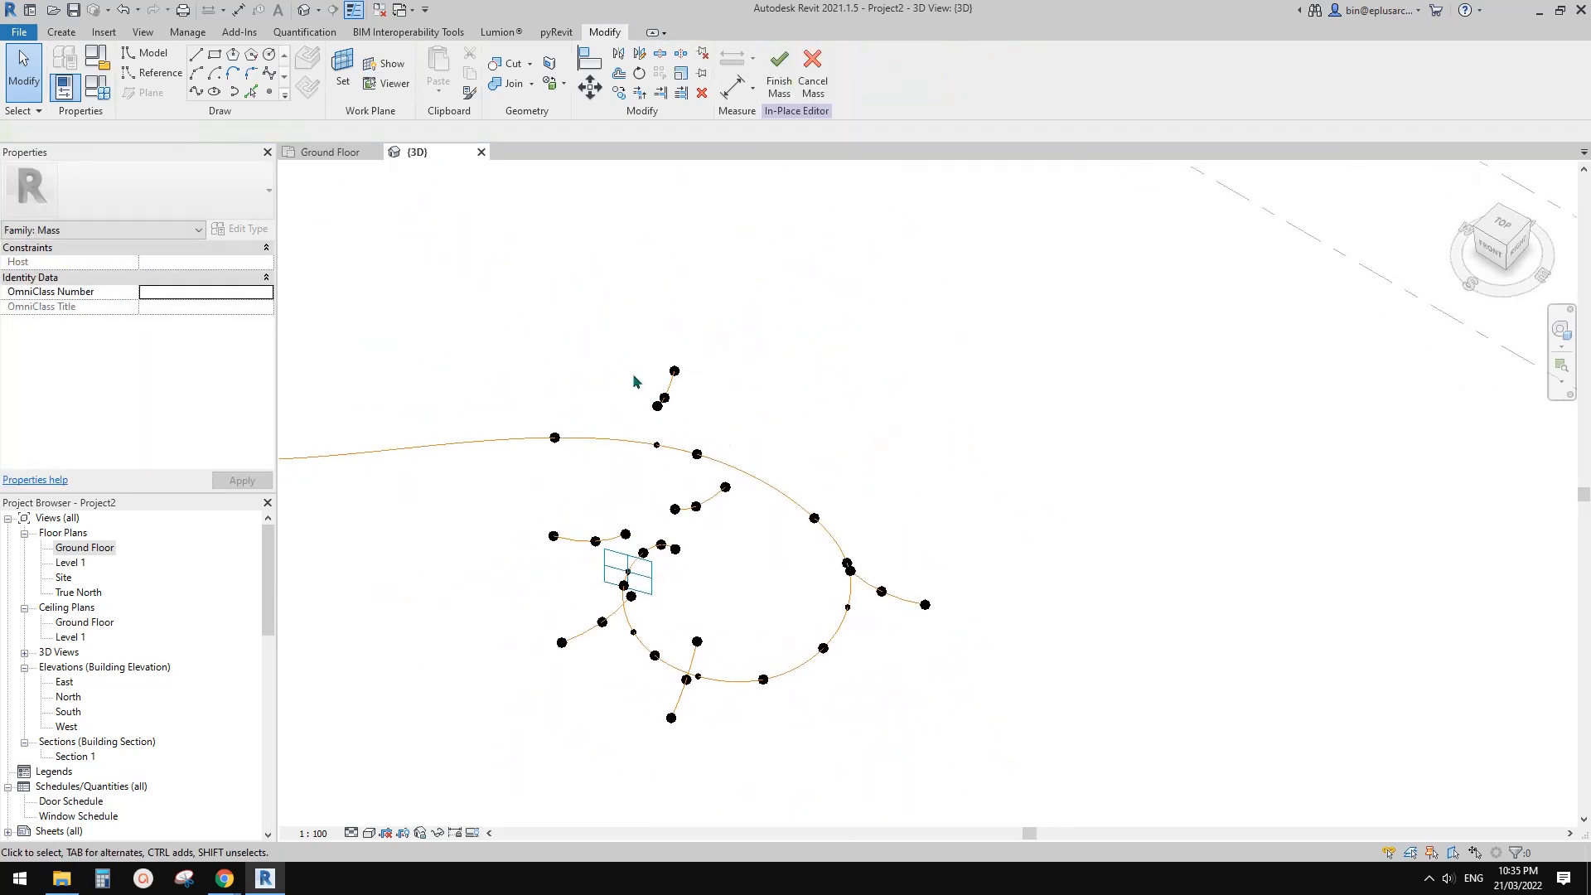
pyautogui.moveTo(625, 347); pyautogui.dragTo(691, 481)
pyautogui.press('c')
pyautogui.press('o')
pyautogui.click(657, 436)
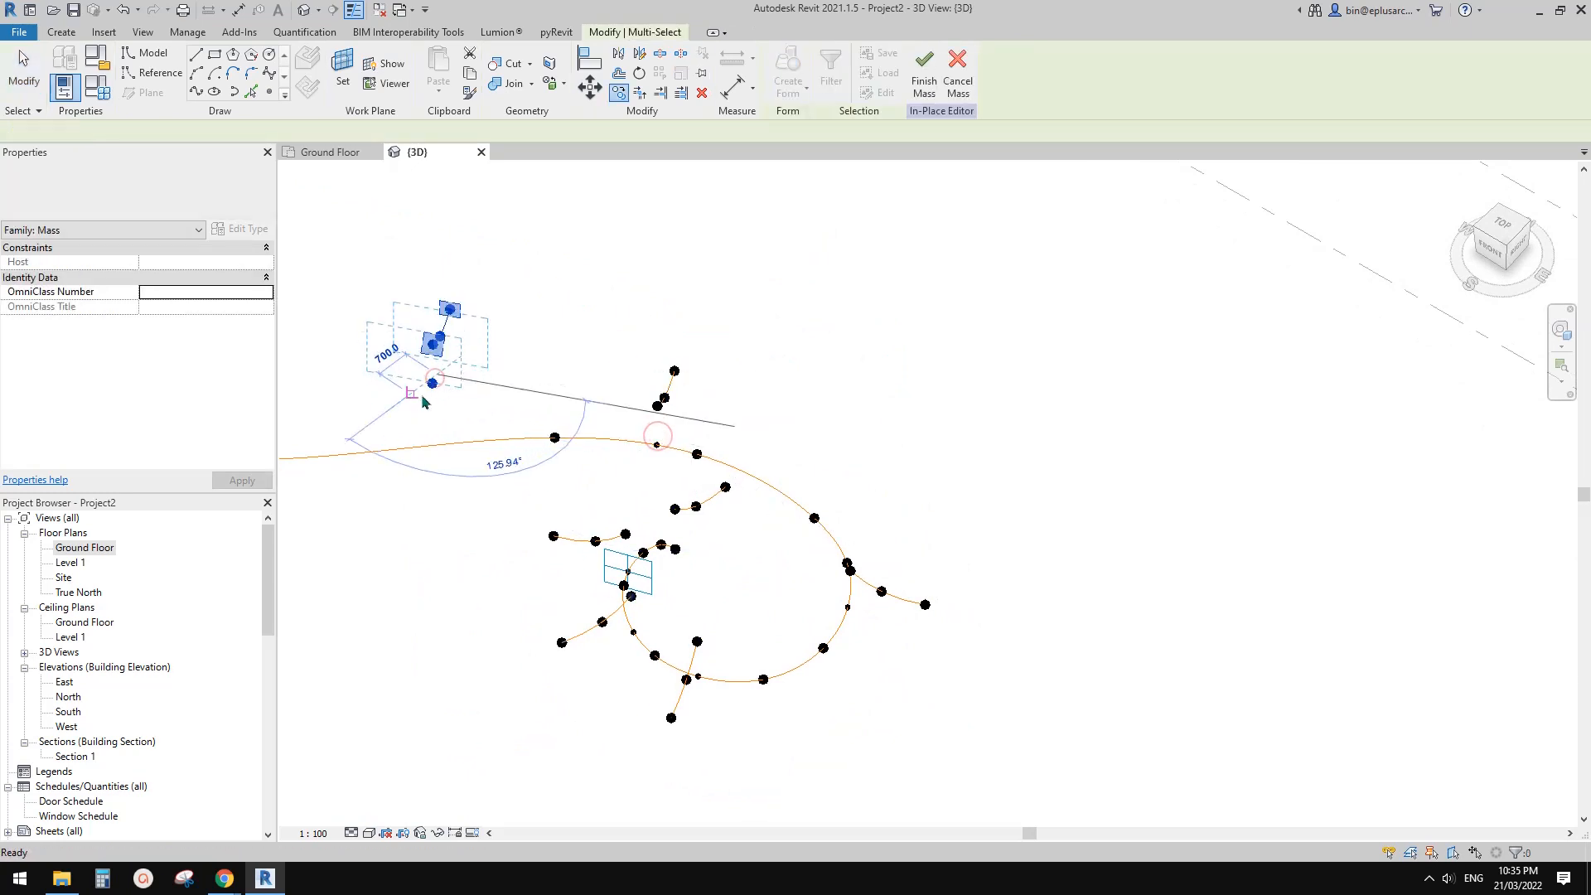
pyautogui.press('Escape')
# Step: Re-host the new copy's reference point onto the spiral right beside its outer end point
pyautogui.click(433, 382)
pyautogui.moveTo(433, 383); pyautogui.dragTo(895, 305, button='middle')
pyautogui.click(837, 75)
pyautogui.scroll(2, 772, 382)
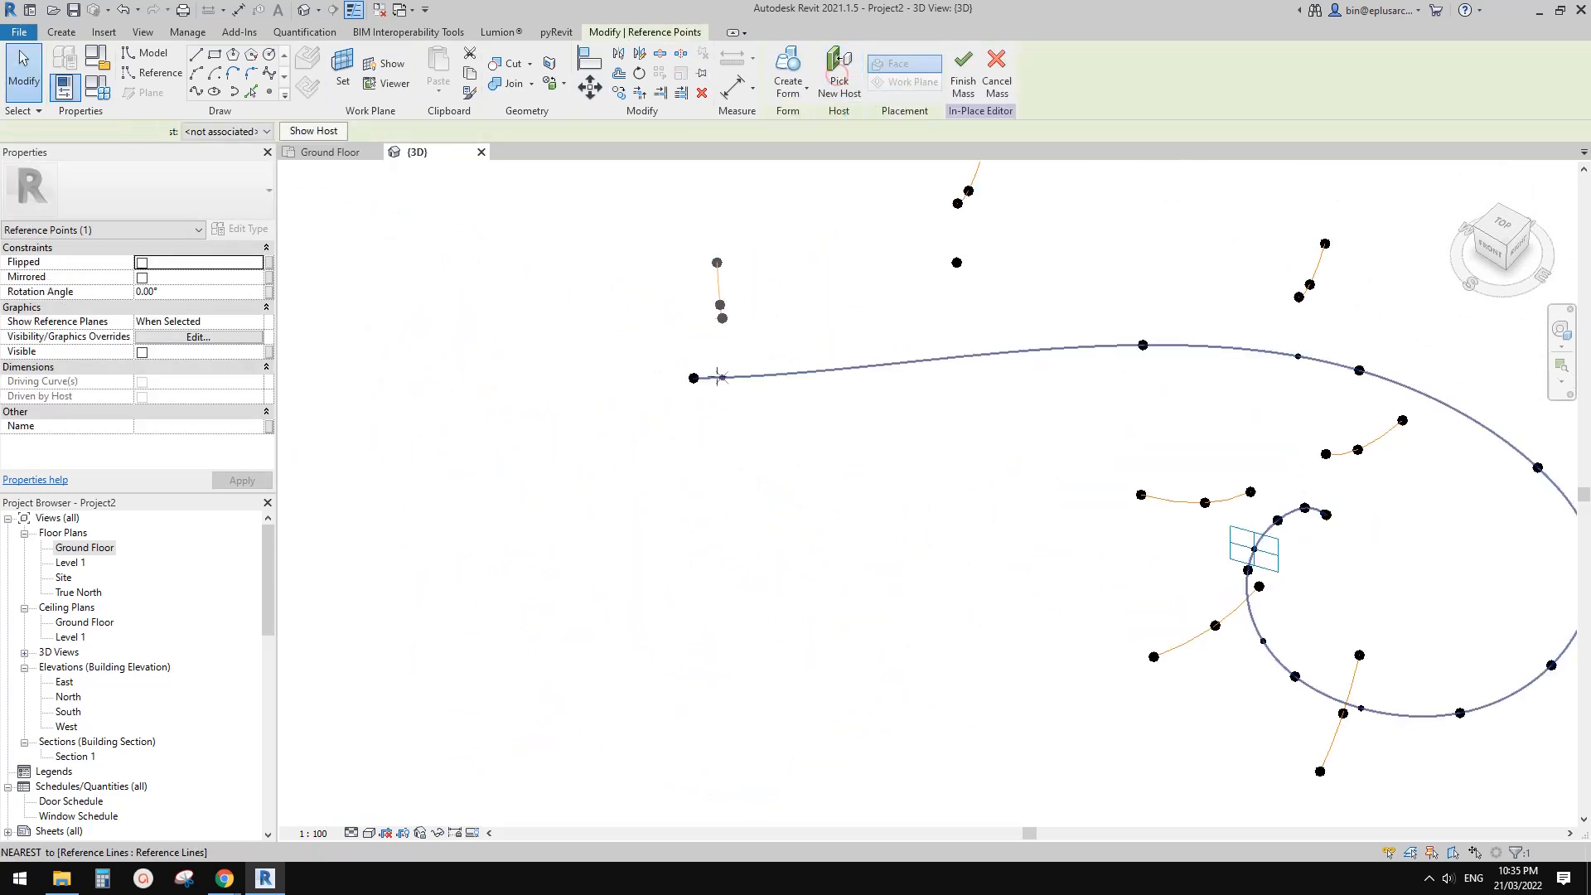
pyautogui.click(712, 378)
# Step: Try to create a form from the seven profile splines, picking them from the inner profiles outward
pyautogui.scroll(-2, 804, 411)
pyautogui.keyDown('shift'); pyautogui.moveTo(804, 410); pyautogui.dragTo(880, 551, button='middle'); pyautogui.keyUp('shift')
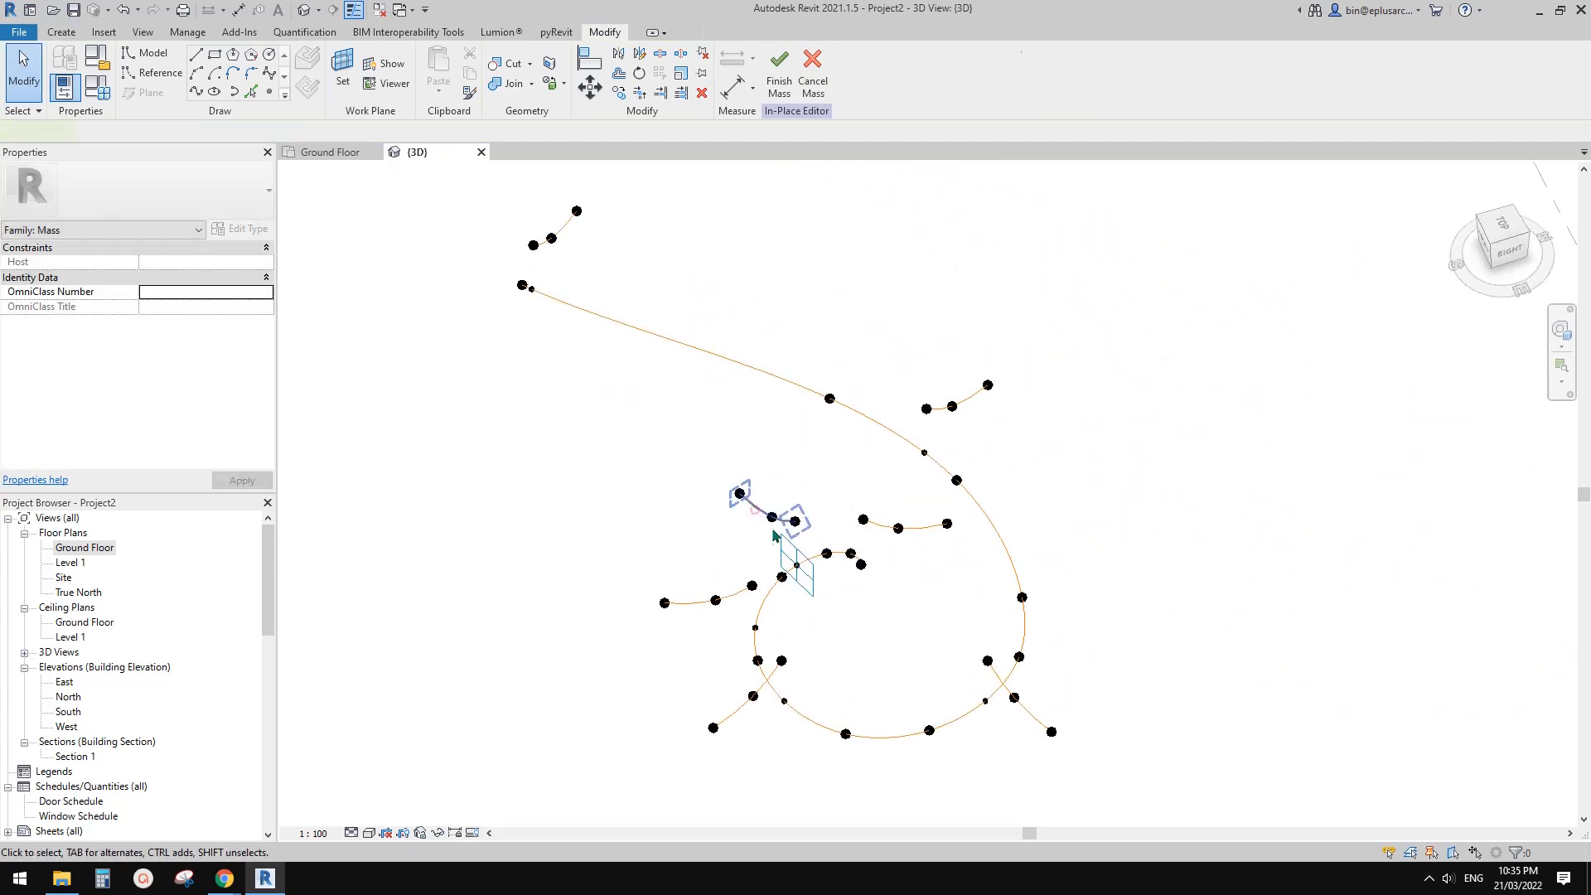
pyautogui.moveTo(773, 534); pyautogui.dragTo(732, 432, button='middle')
pyautogui.click(852, 428)
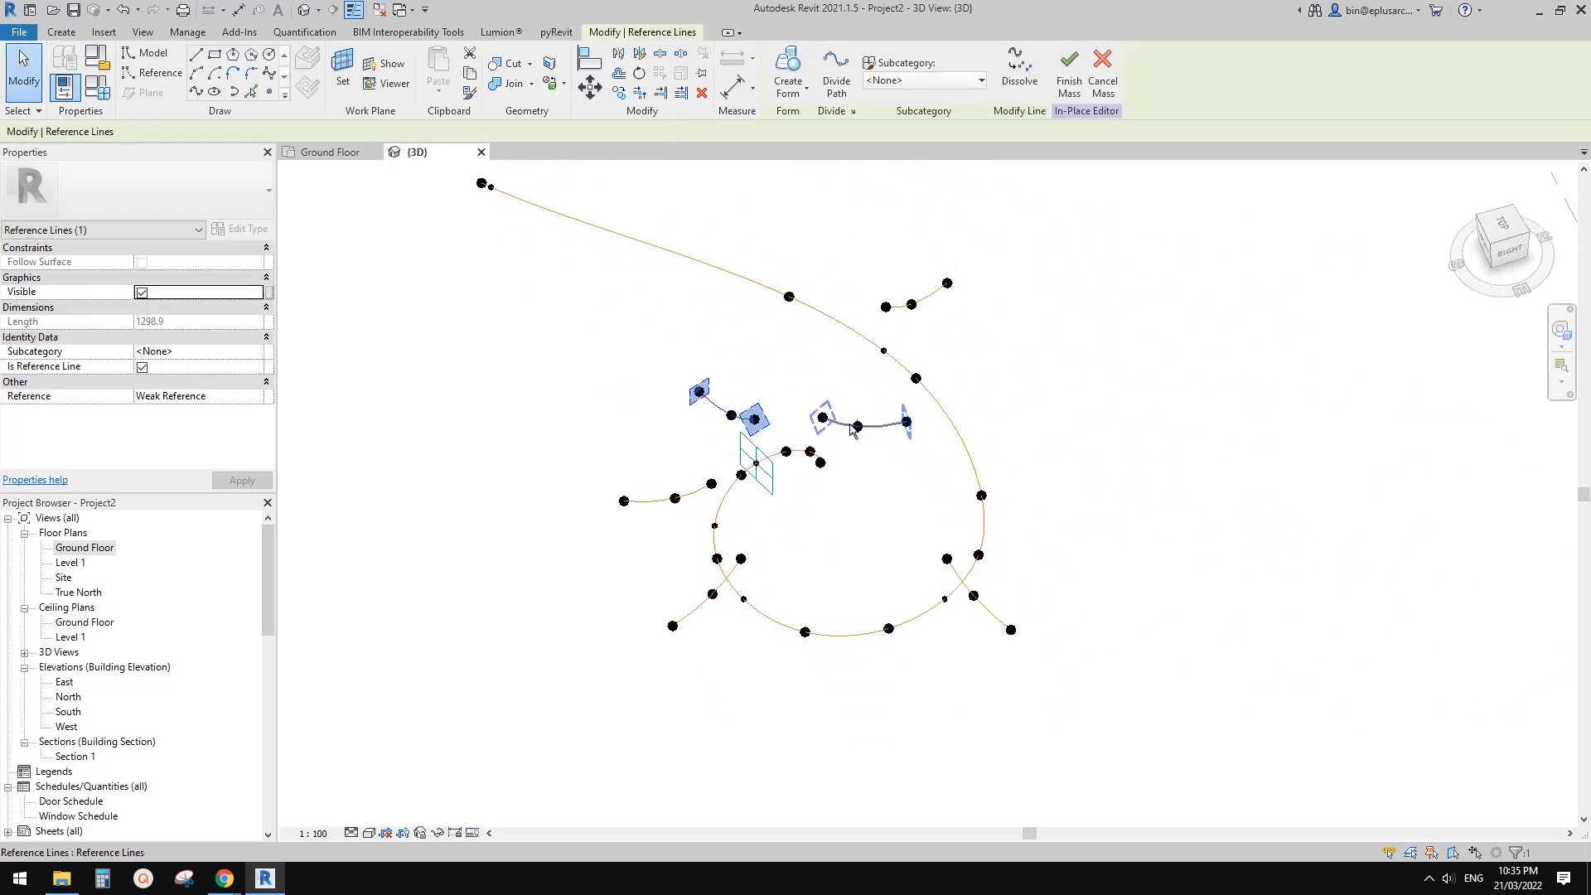
pyautogui.keyDown('ctrl'); pyautogui.click(657, 502); pyautogui.keyUp('ctrl')
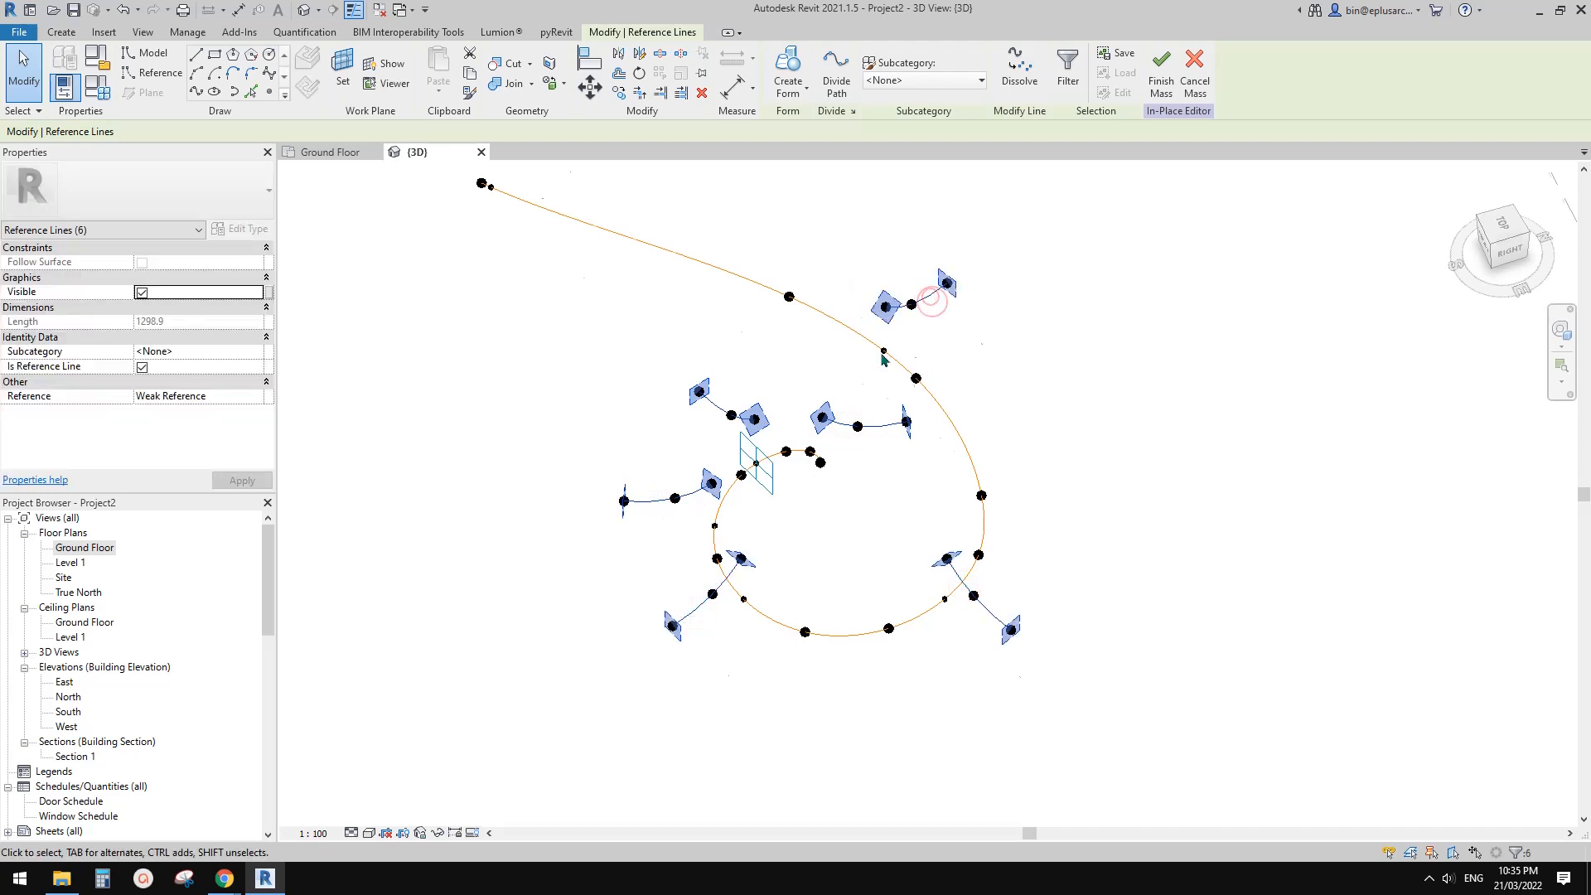
pyautogui.moveTo(883, 359); pyautogui.dragTo(916, 428, button='middle')
pyautogui.moveTo(679, 310); pyautogui.dragTo(694, 338, button='middle')
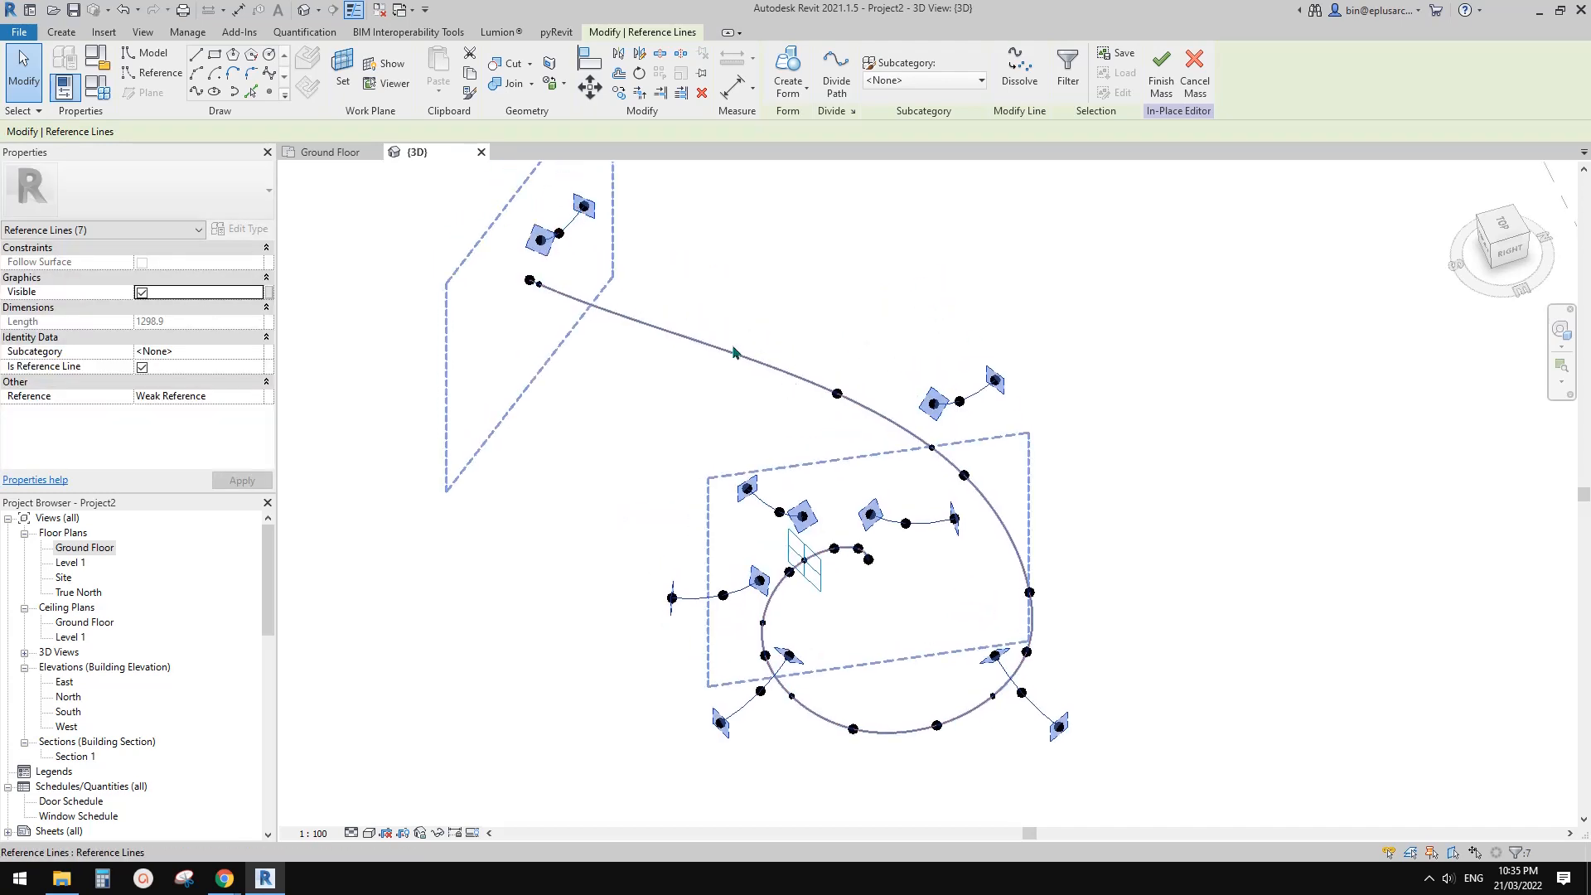
pyautogui.click(788, 68)
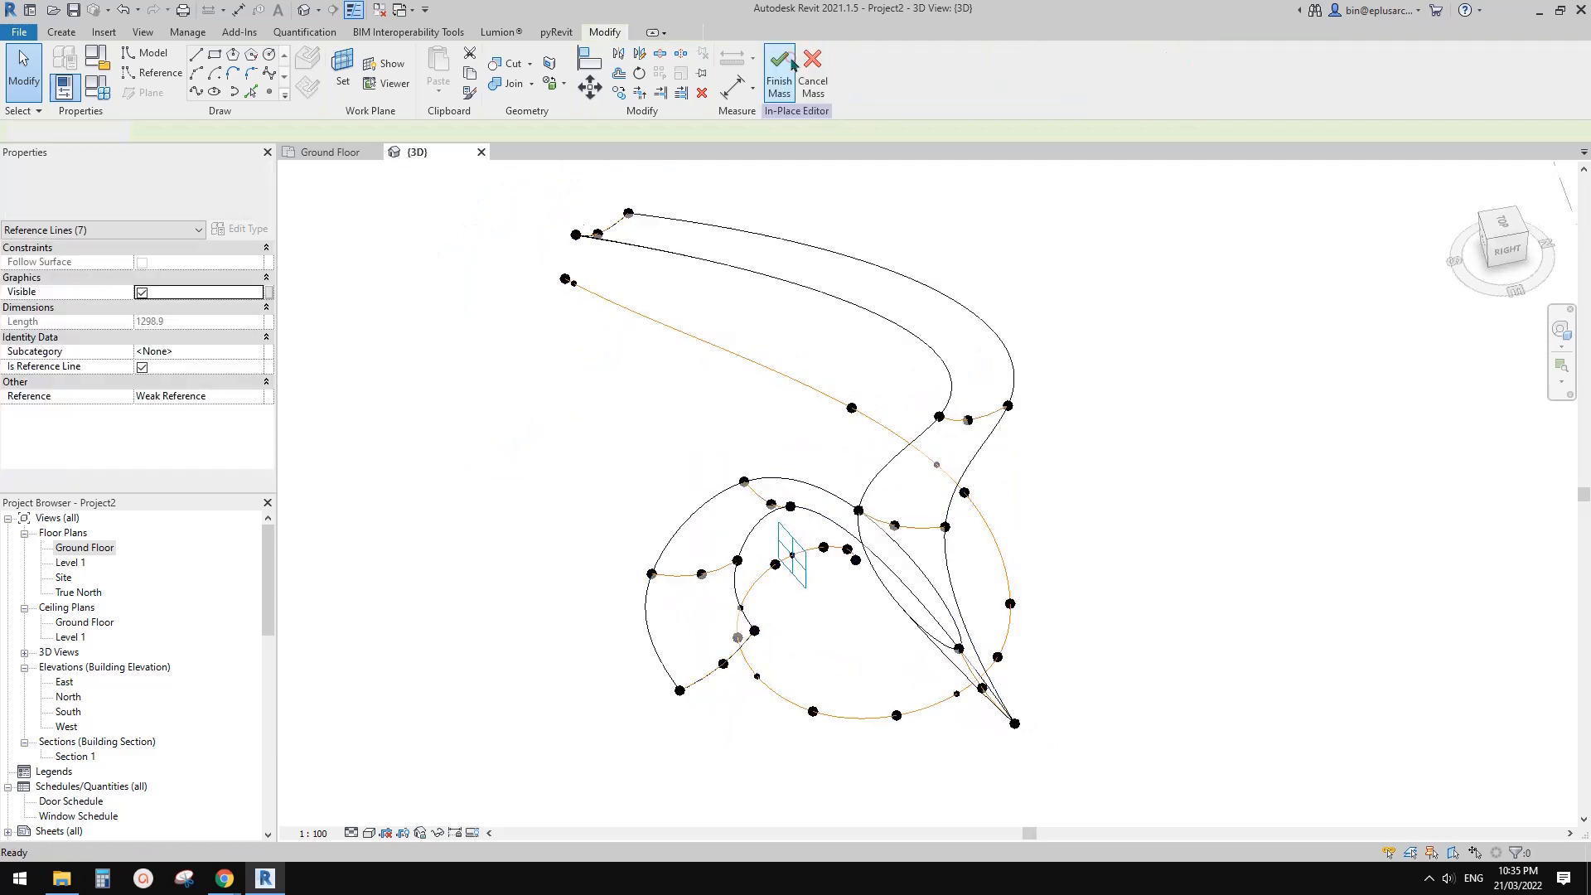
pyautogui.keyDown('shift'); pyautogui.moveTo(1077, 207); pyautogui.dragTo(1098, 513, button='middle'); pyautogui.keyUp('shift')
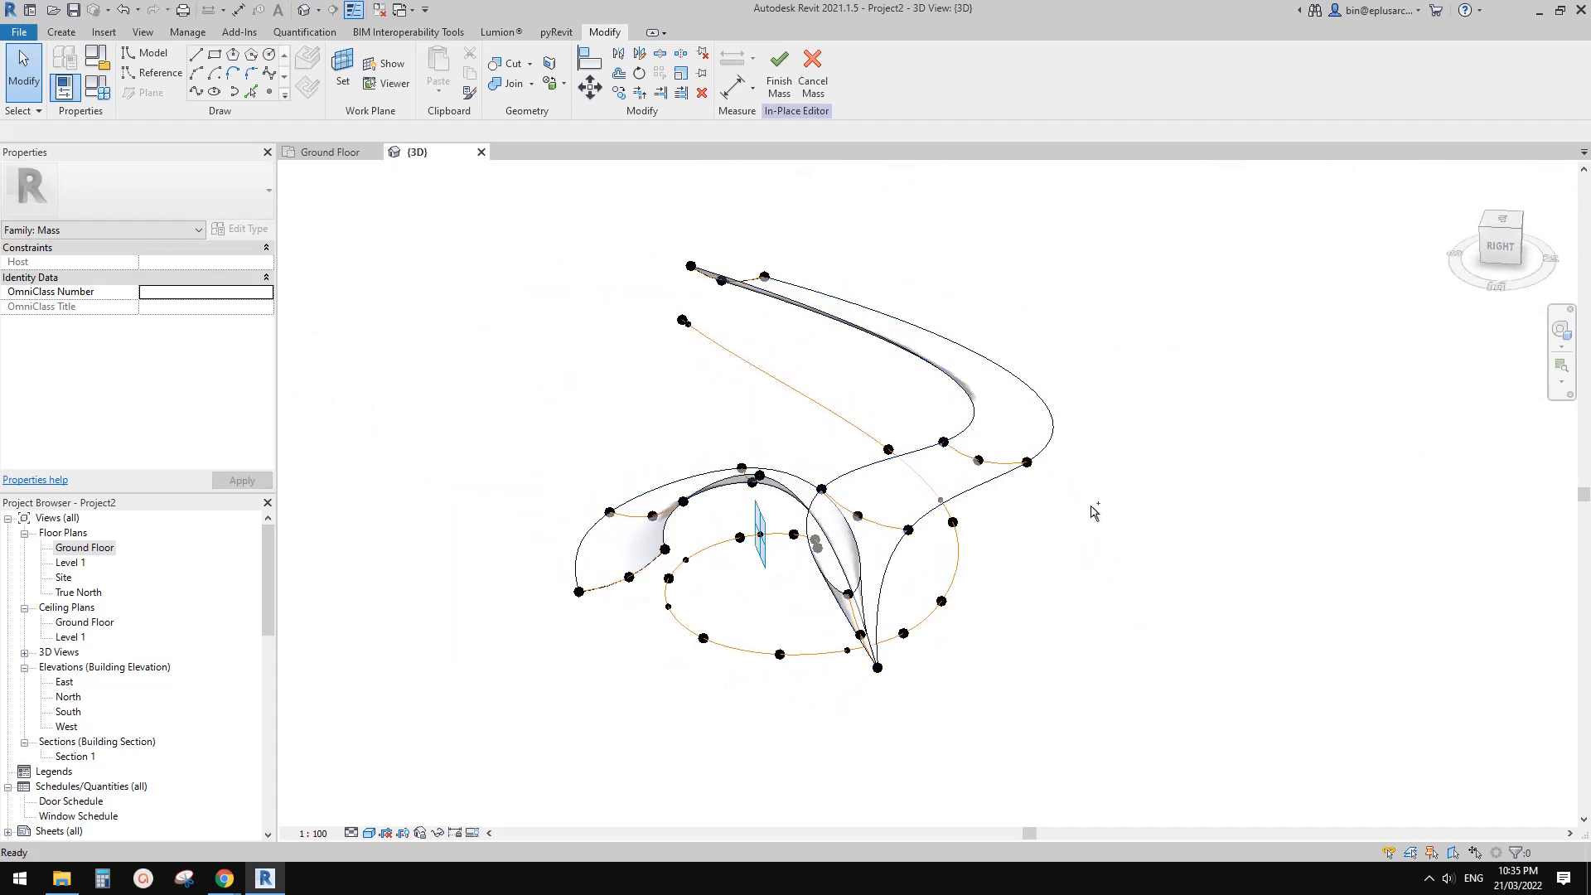
pyautogui.keyDown('shift'); pyautogui.moveTo(1019, 456); pyautogui.dragTo(584, 256, button='middle'); pyautogui.keyUp('shift')
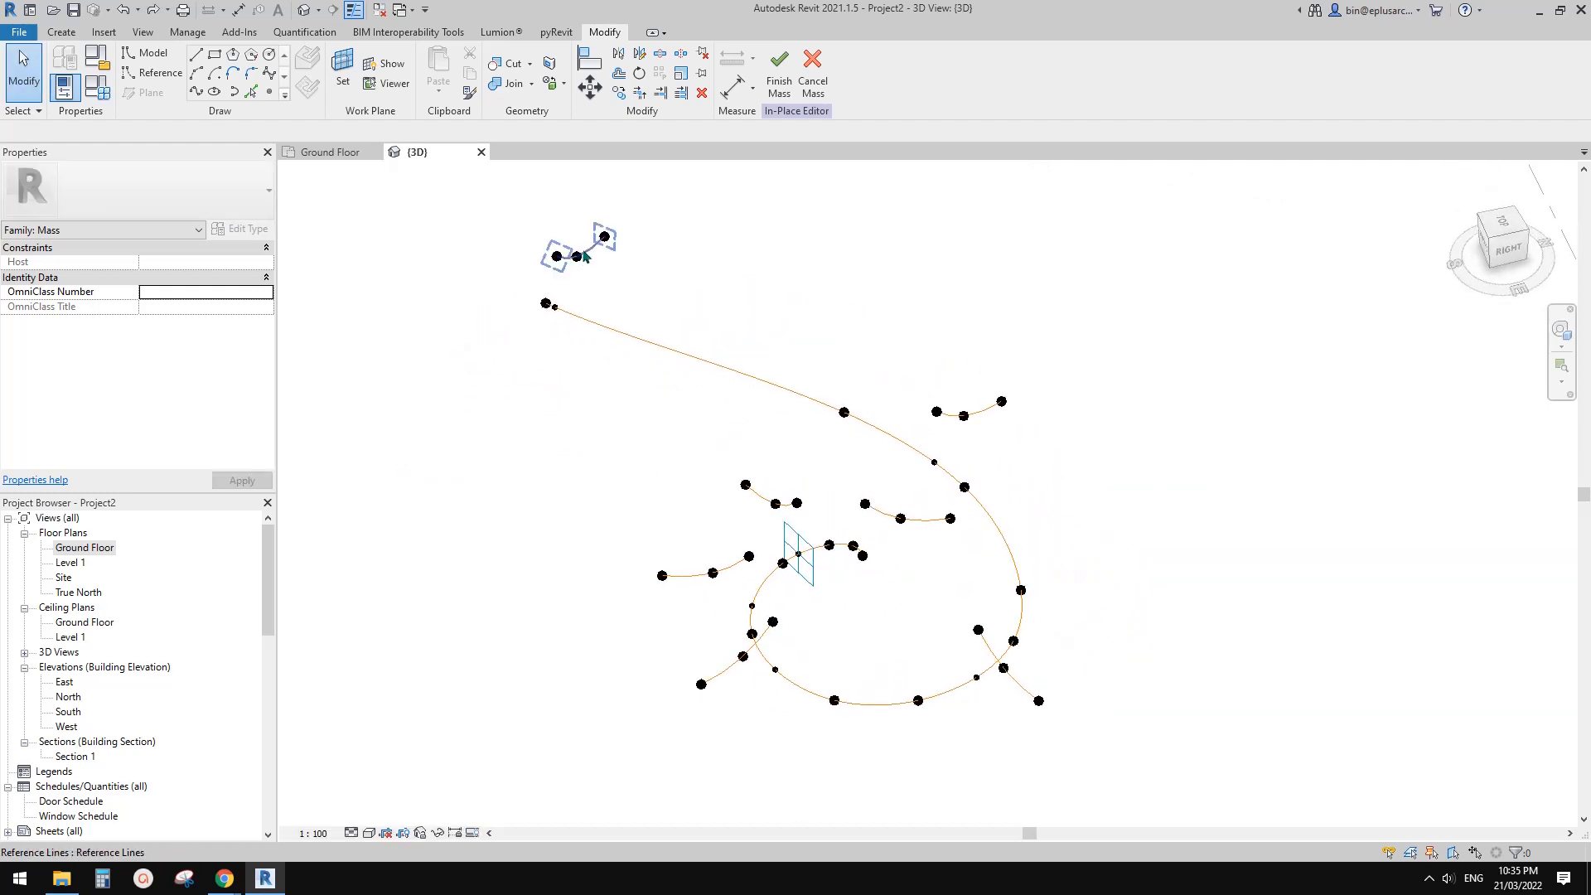
# Step: Select the seven profile splines in order from the spiral's outer end to its inner end and create a form
pyautogui.click(862, 412)
pyautogui.keyDown('ctrl'); pyautogui.click(933, 521); pyautogui.keyUp('ctrl')
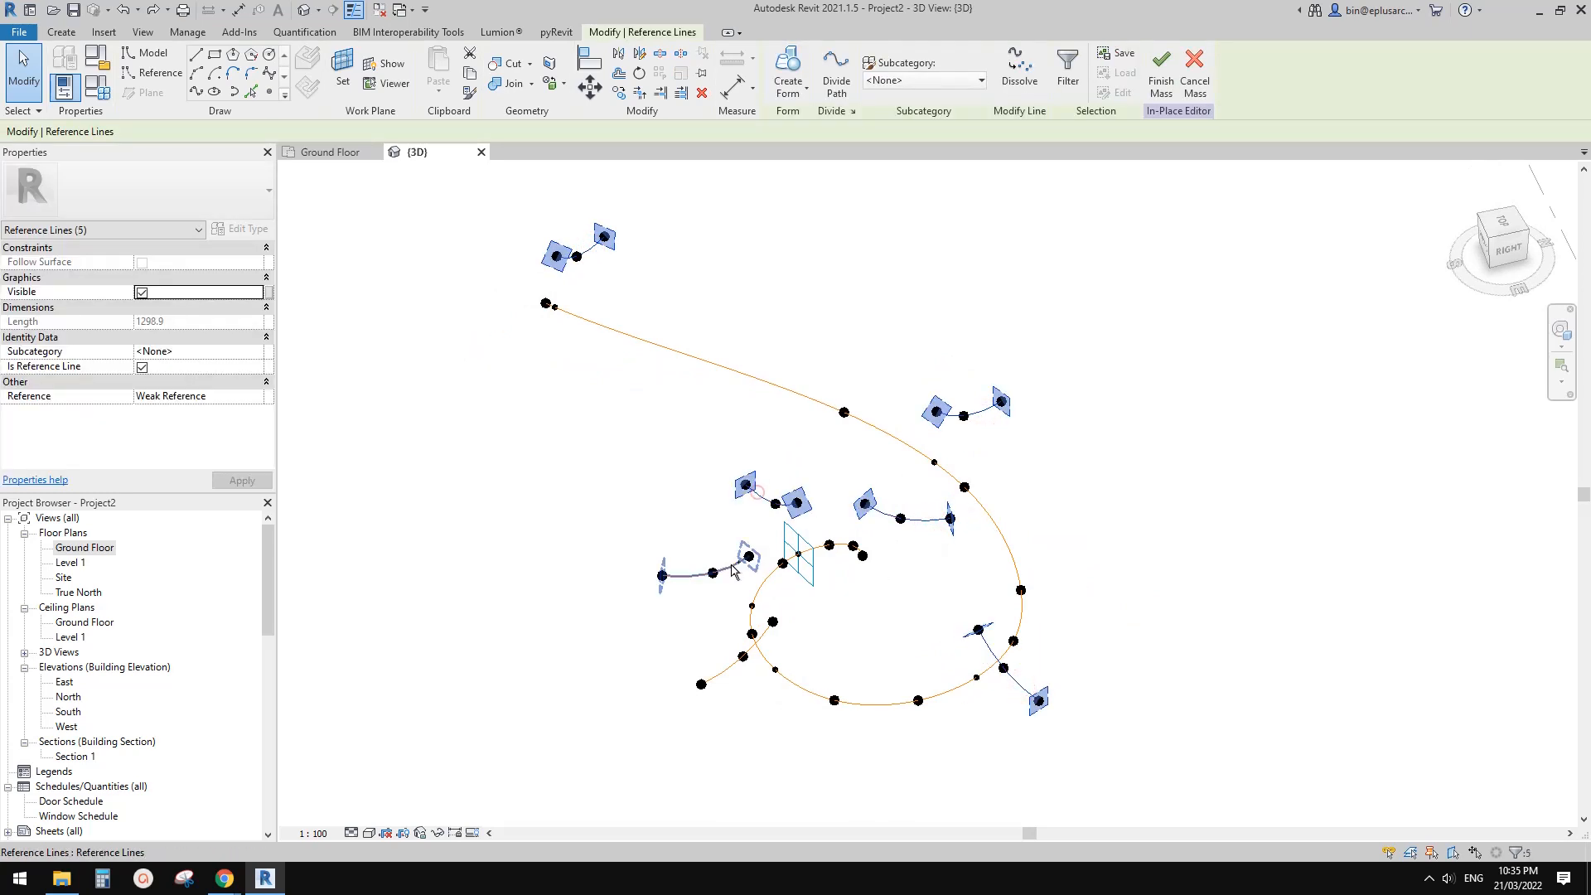
pyautogui.keyDown('ctrl'); pyautogui.click(727, 667); pyautogui.keyUp('ctrl')
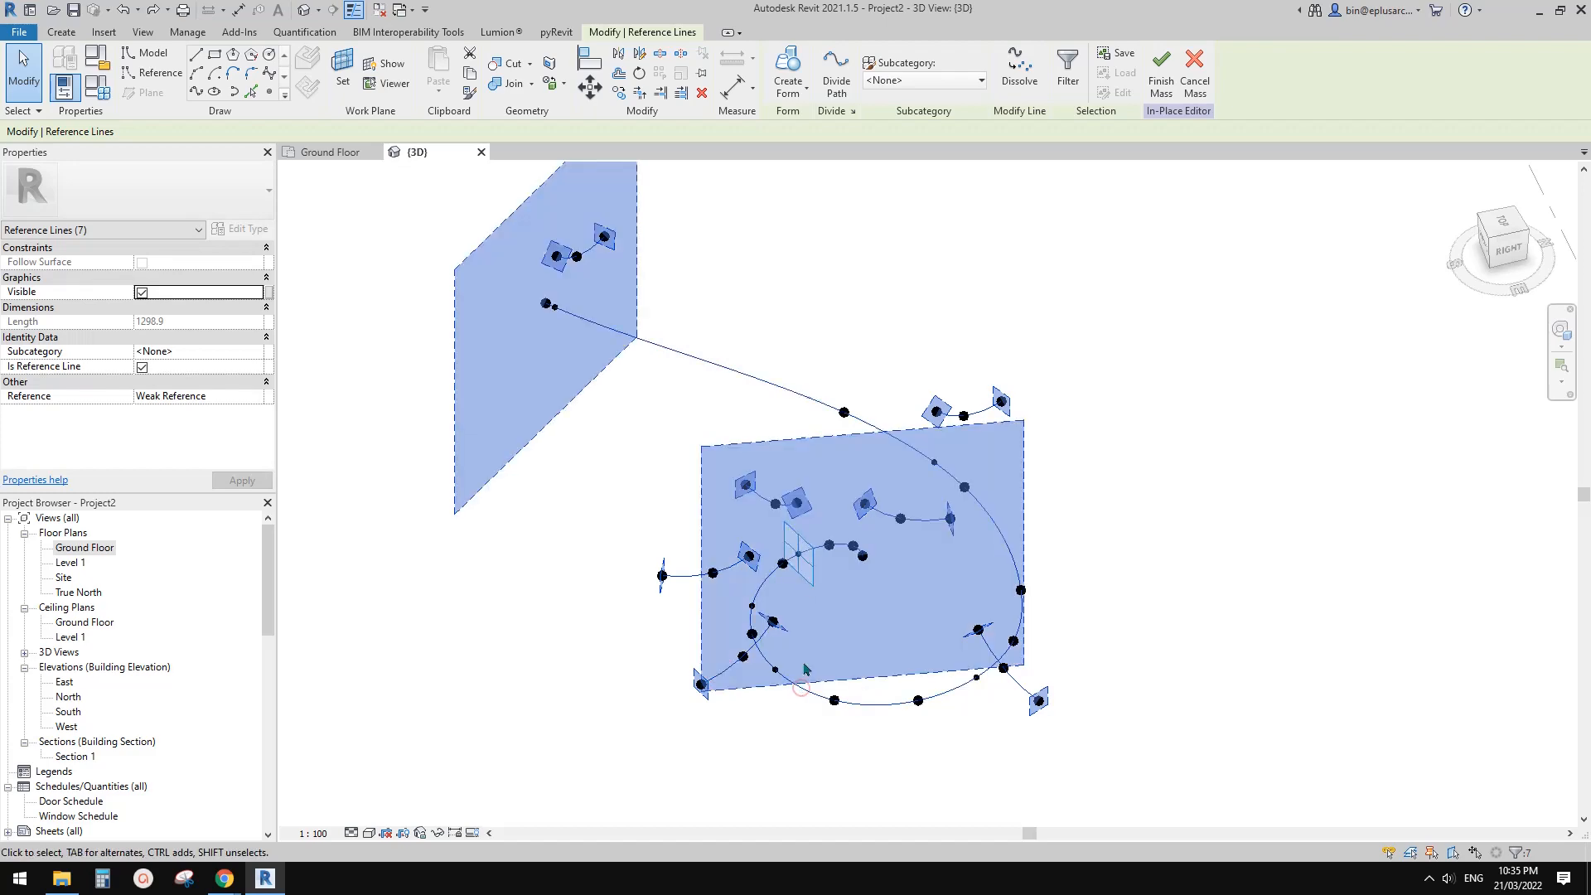
pyautogui.click(791, 64)
pyautogui.click(937, 315)
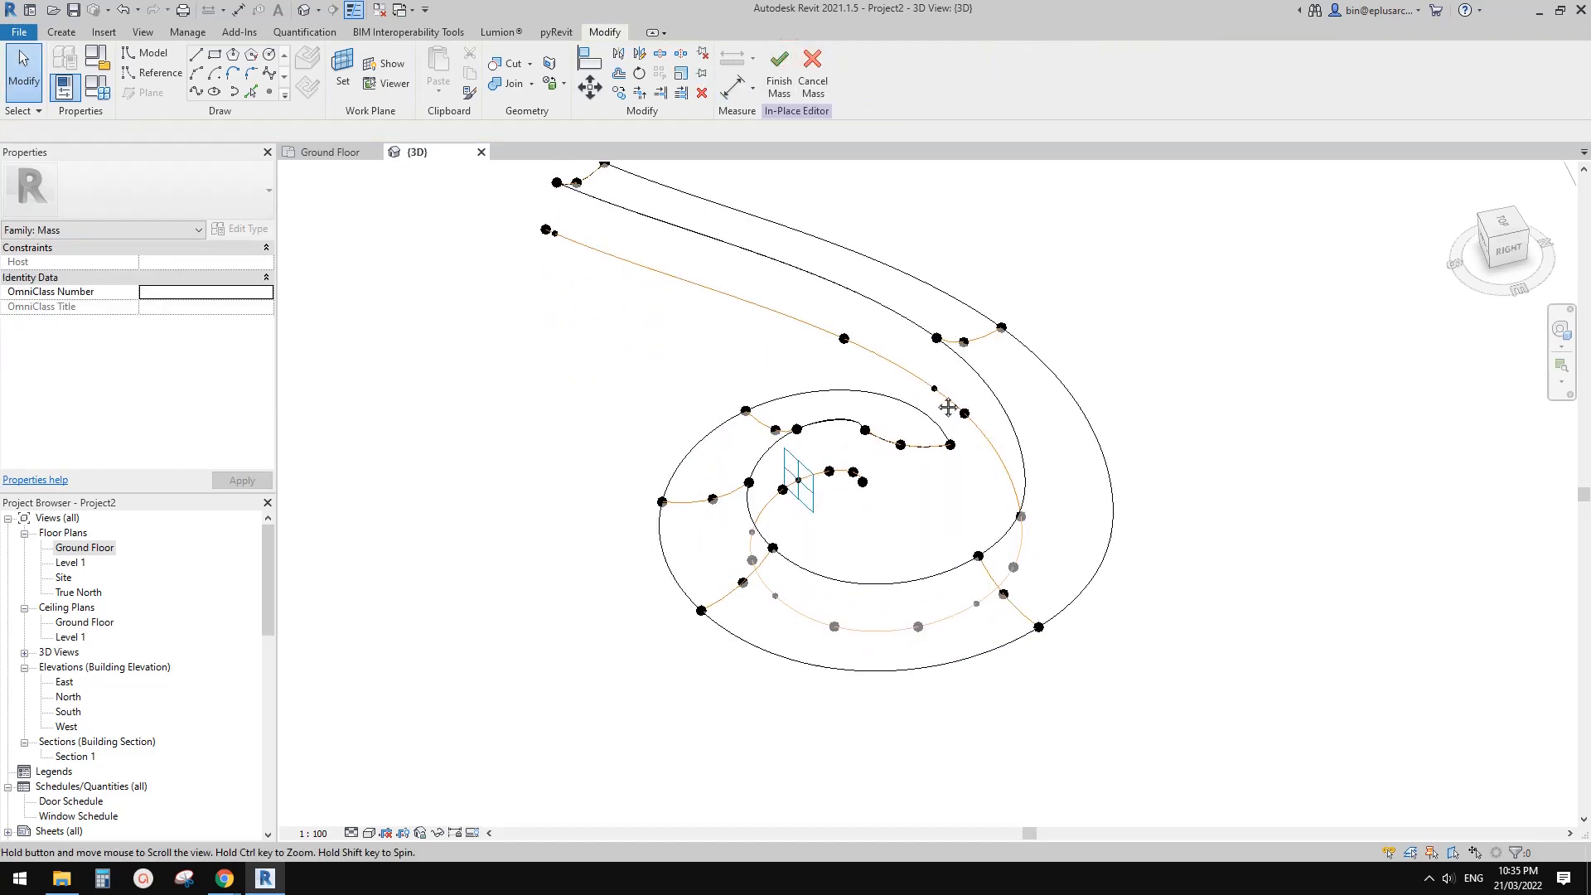
# Step: Assign the Default Mass Roof material to the spiral roof form
pyautogui.keyDown('shift'); pyautogui.moveTo(936, 315); pyautogui.dragTo(905, 177, button='middle'); pyautogui.keyUp('shift')
pyautogui.keyDown('shift'); pyautogui.moveTo(859, 430); pyautogui.dragTo(952, 635, button='middle'); pyautogui.keyUp('shift')
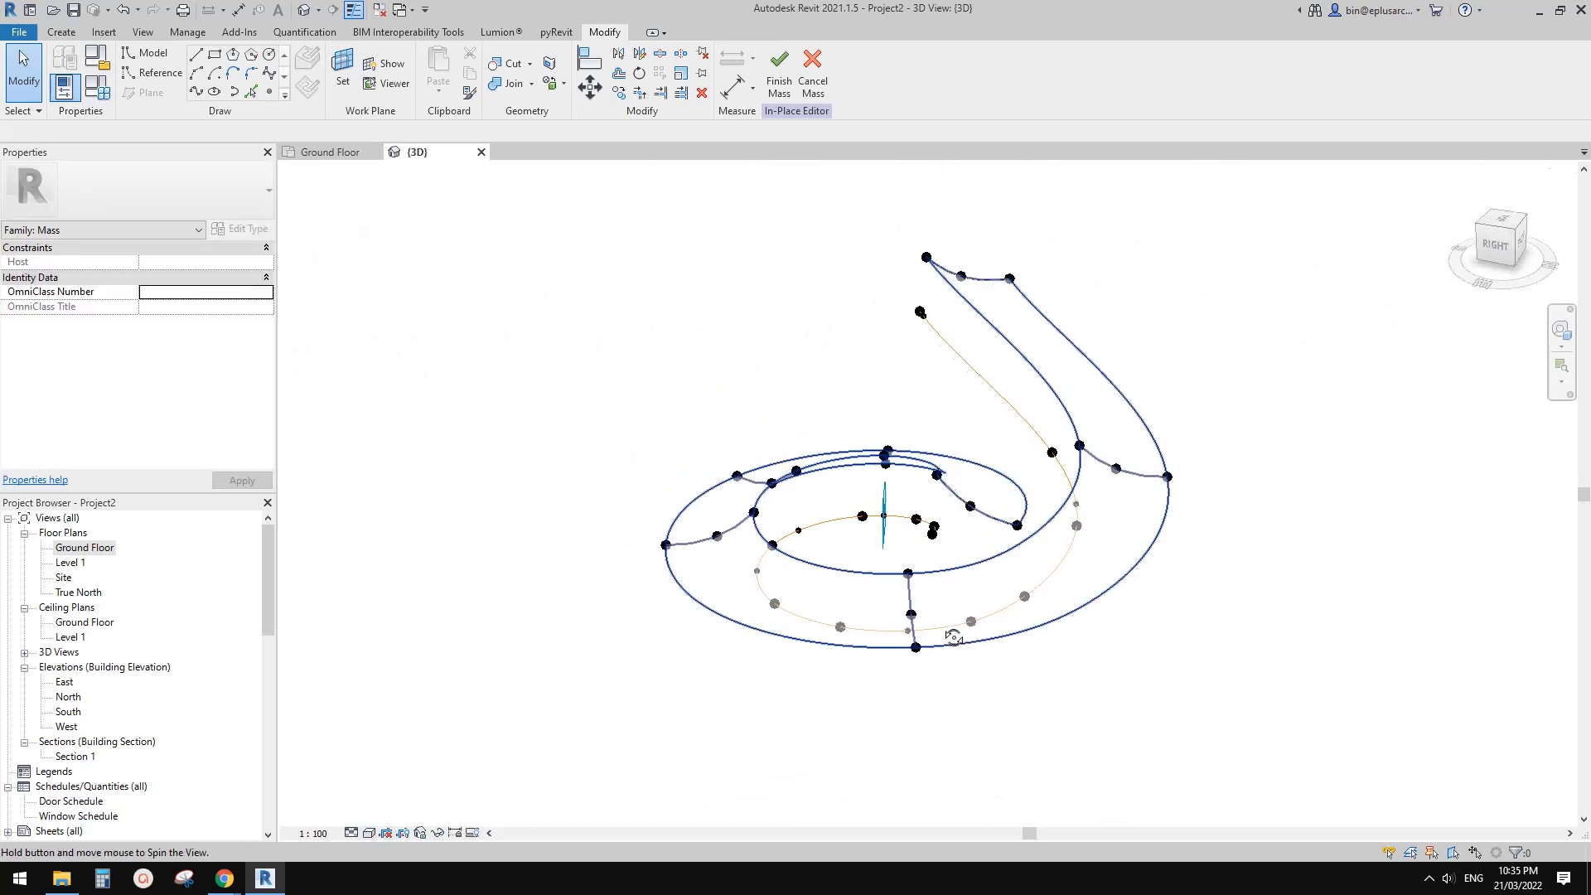
pyautogui.scroll(1, 952, 558)
pyautogui.moveTo(952, 558); pyautogui.dragTo(991, 608, button='middle')
pyautogui.click(831, 602)
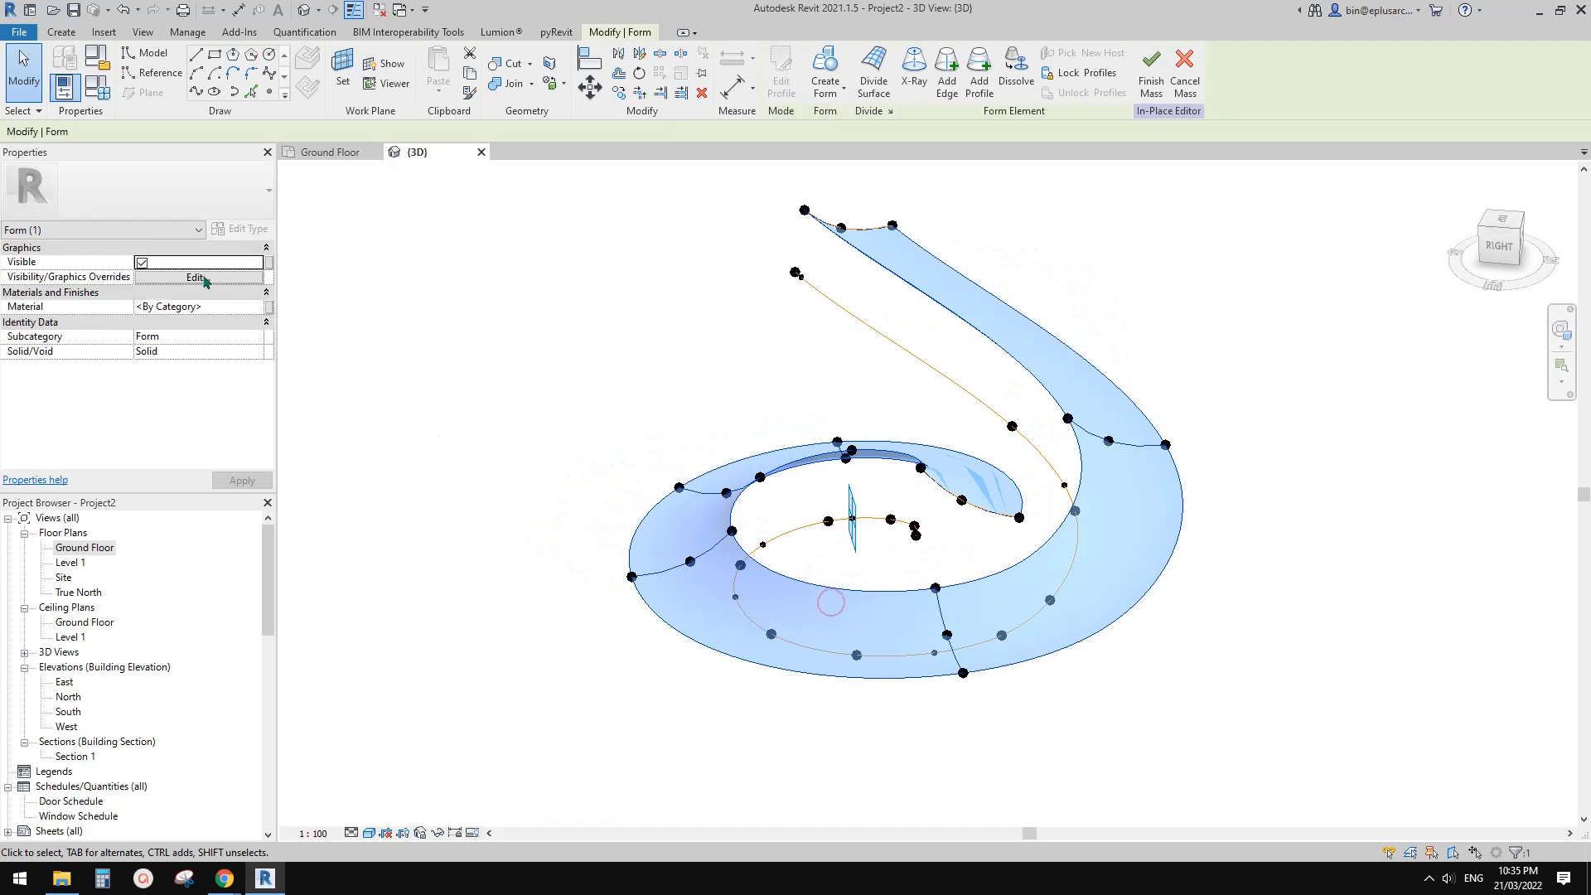
pyautogui.click(268, 307)
pyautogui.press('Escape')
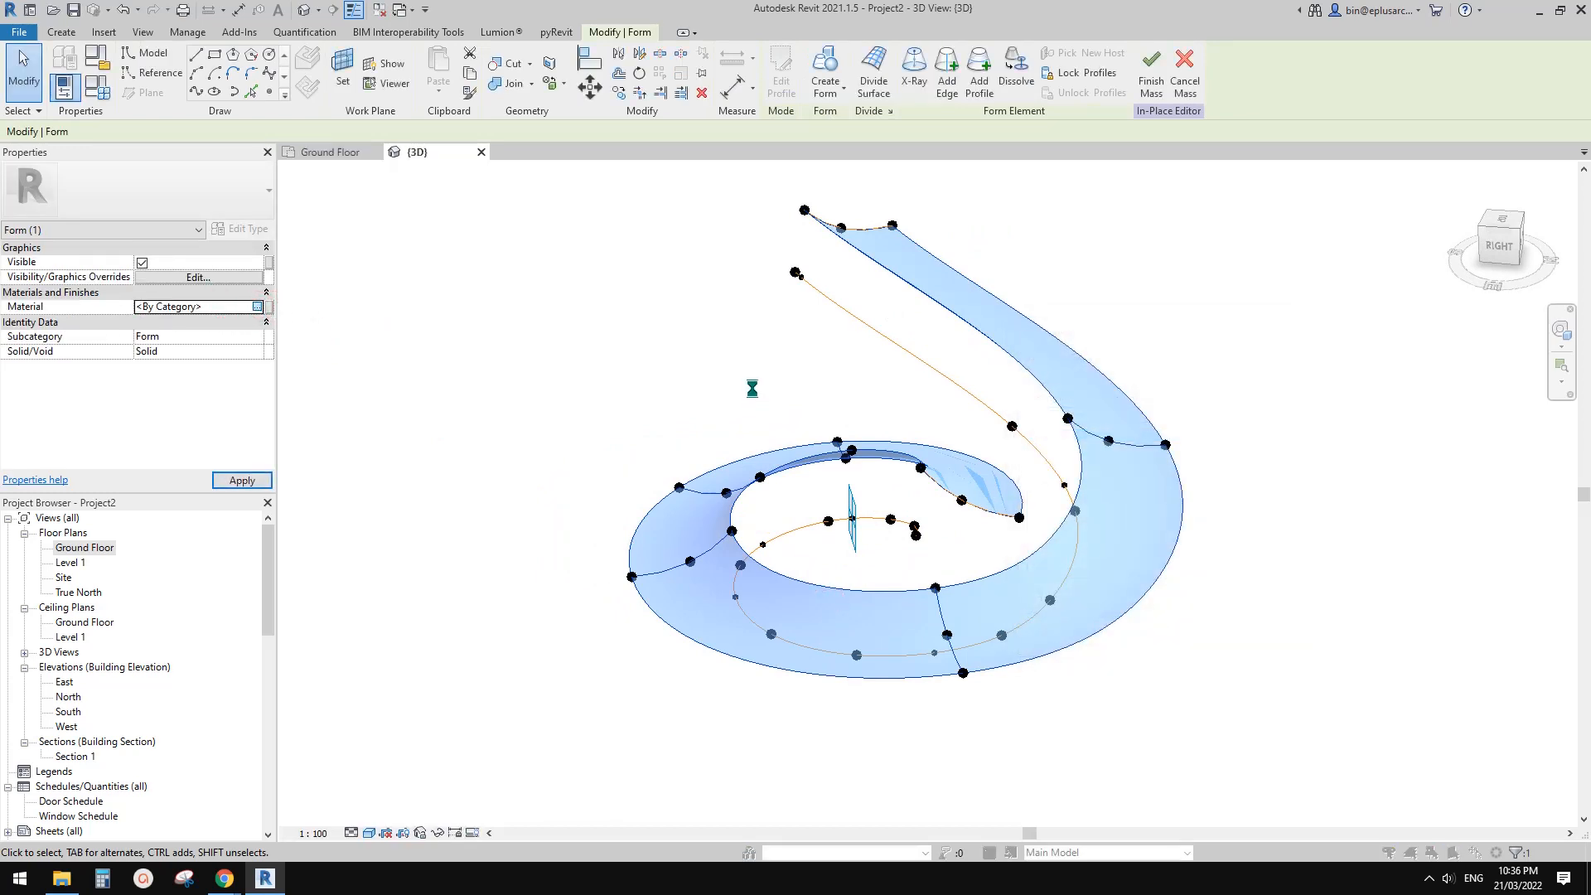
pyautogui.click(256, 306)
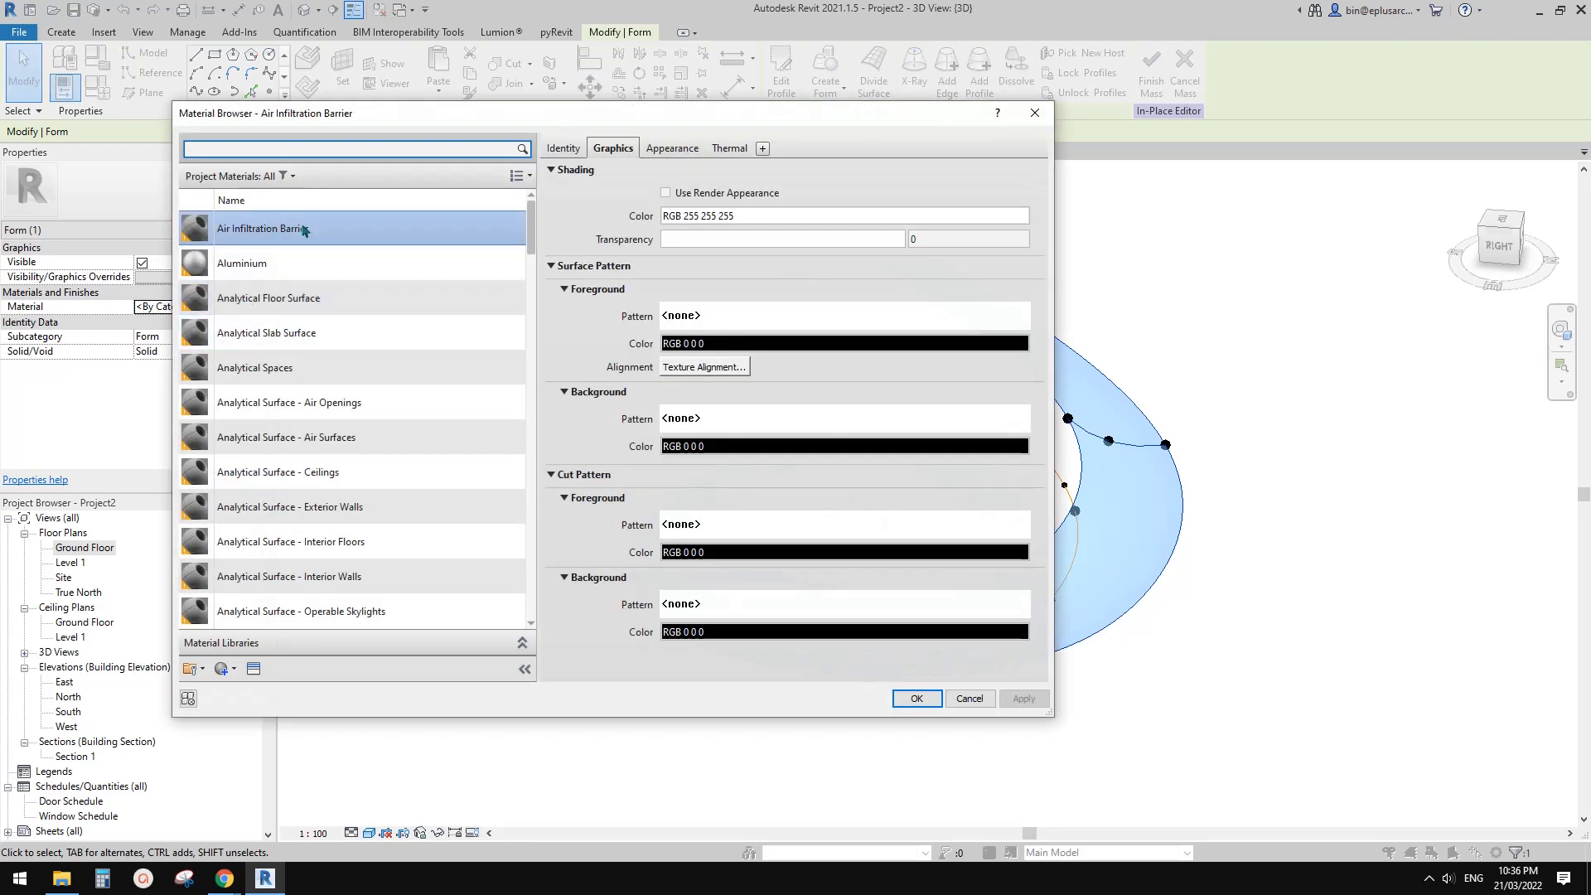
pyautogui.moveTo(531, 223); pyautogui.dragTo(538, 391)
pyautogui.click(222, 340)
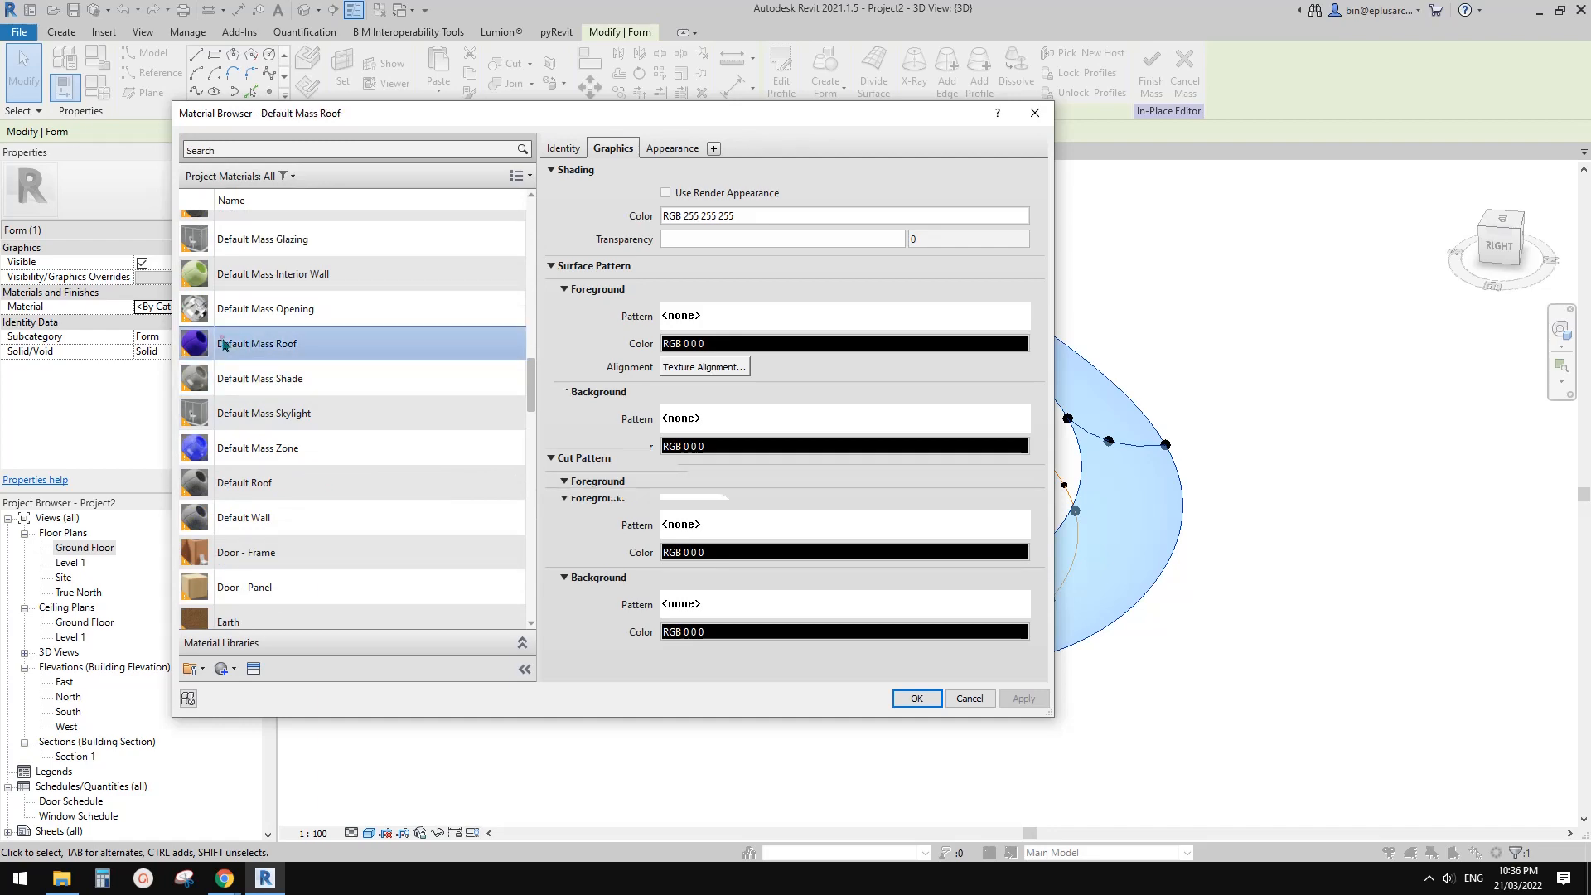
pyautogui.click(914, 698)
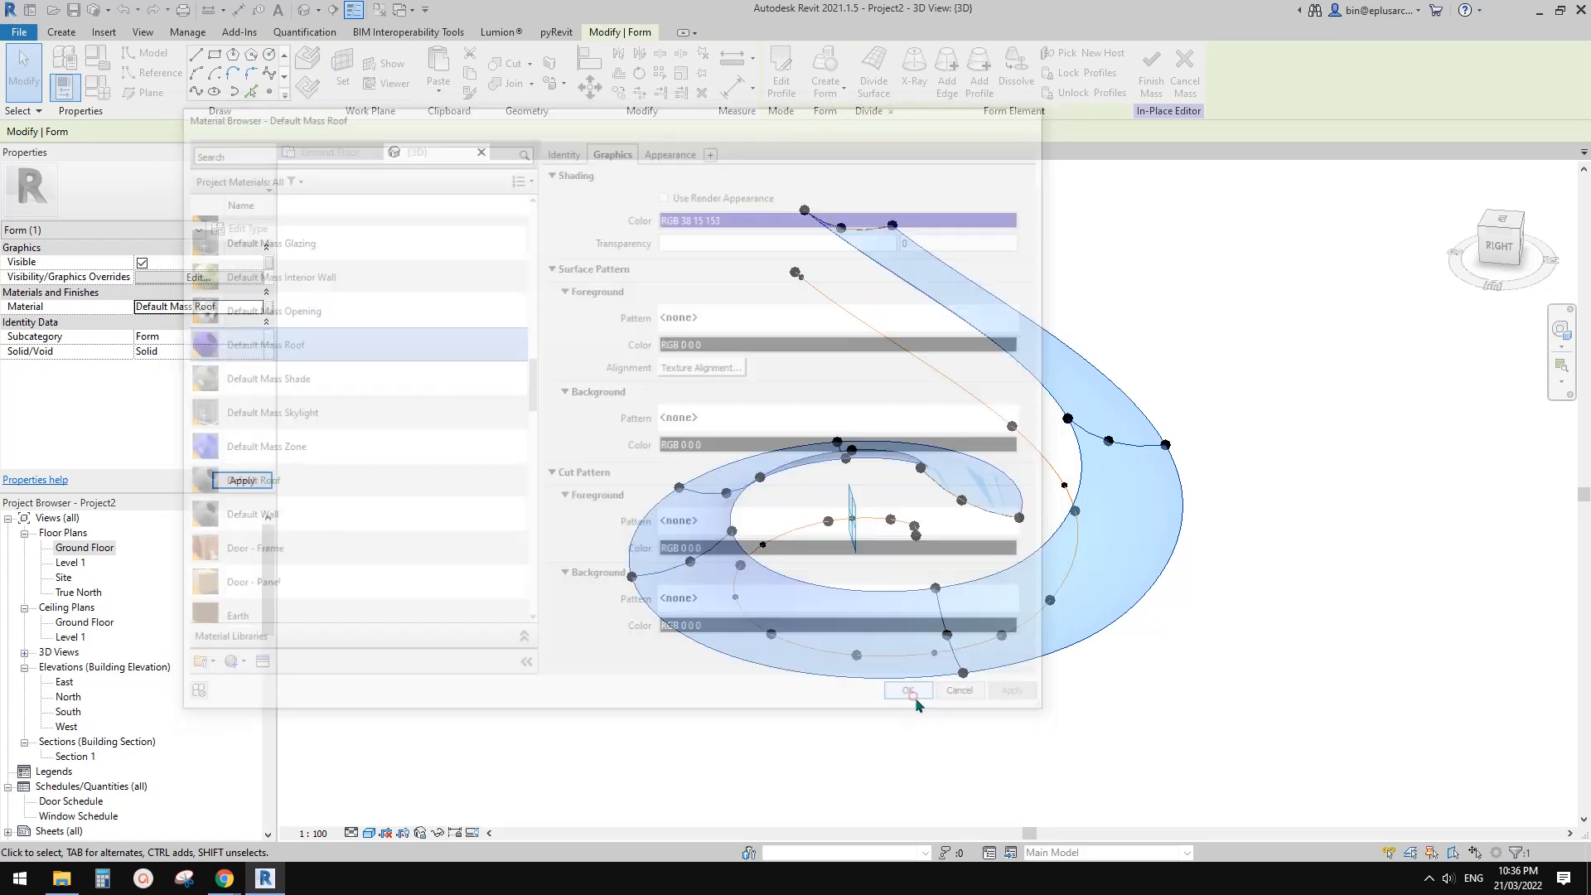
# Step: Examine the spiral roof form from several angles and compare it with the YEZO roof plan image in the web browser
pyautogui.click(1057, 724)
pyautogui.keyDown('shift'); pyautogui.moveTo(1053, 671); pyautogui.dragTo(1130, 511, button='middle'); pyautogui.keyUp('shift')
pyautogui.scroll(5, 987, 574)
pyautogui.scroll(-3, 1012, 533)
pyautogui.keyDown('shift'); pyautogui.moveTo(1011, 533); pyautogui.dragTo(467, 412, button='middle'); pyautogui.keyUp('shift')
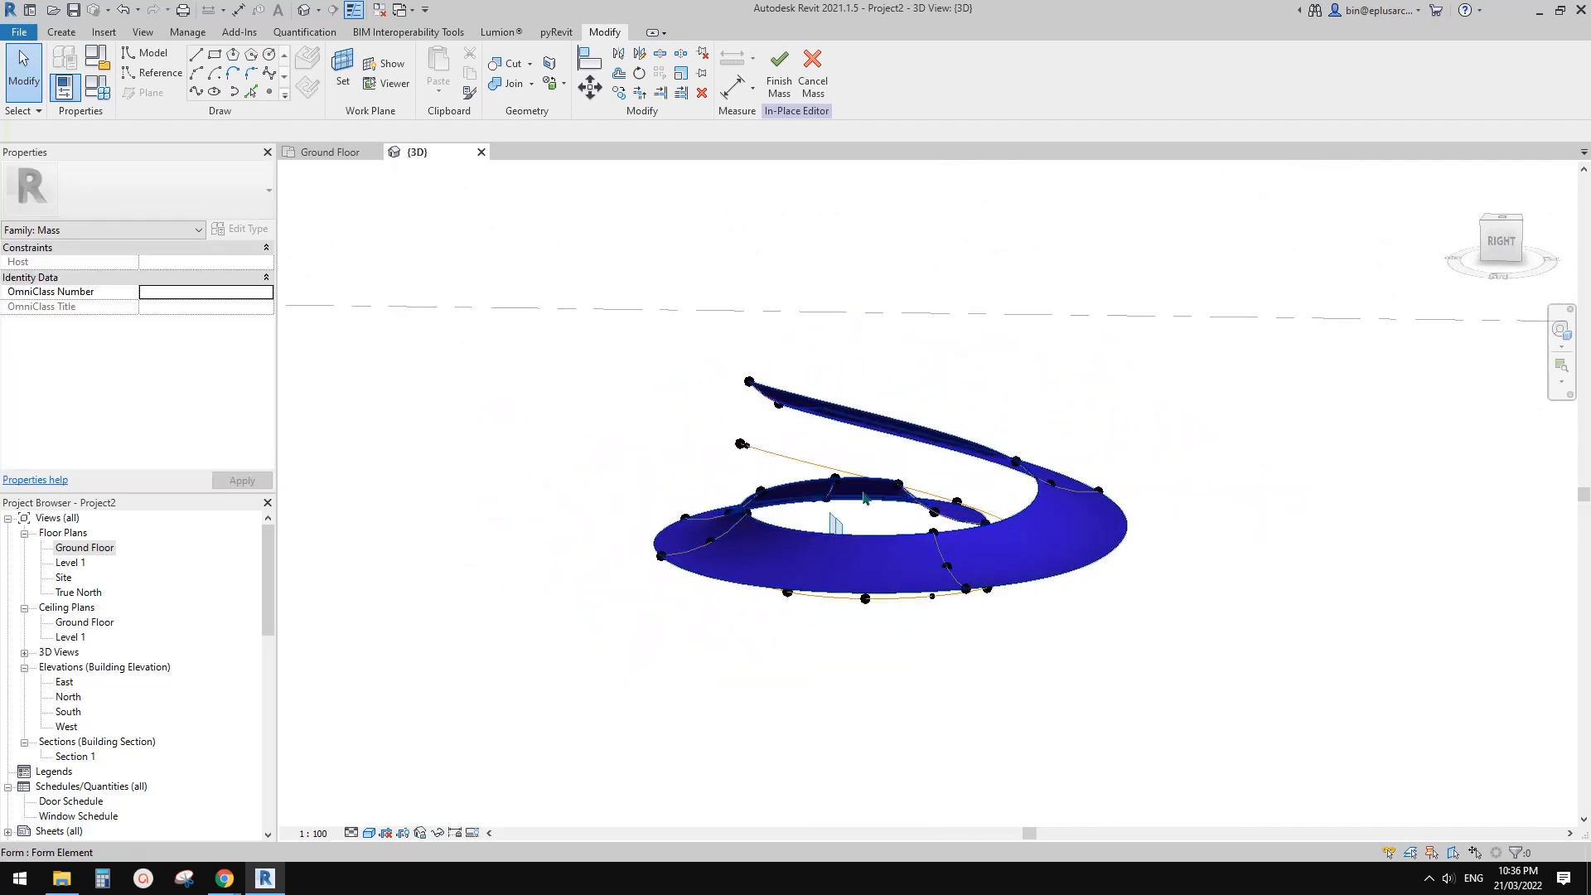
pyautogui.keyDown('shift'); pyautogui.moveTo(863, 497); pyautogui.dragTo(975, 574, button='middle'); pyautogui.keyUp('shift')
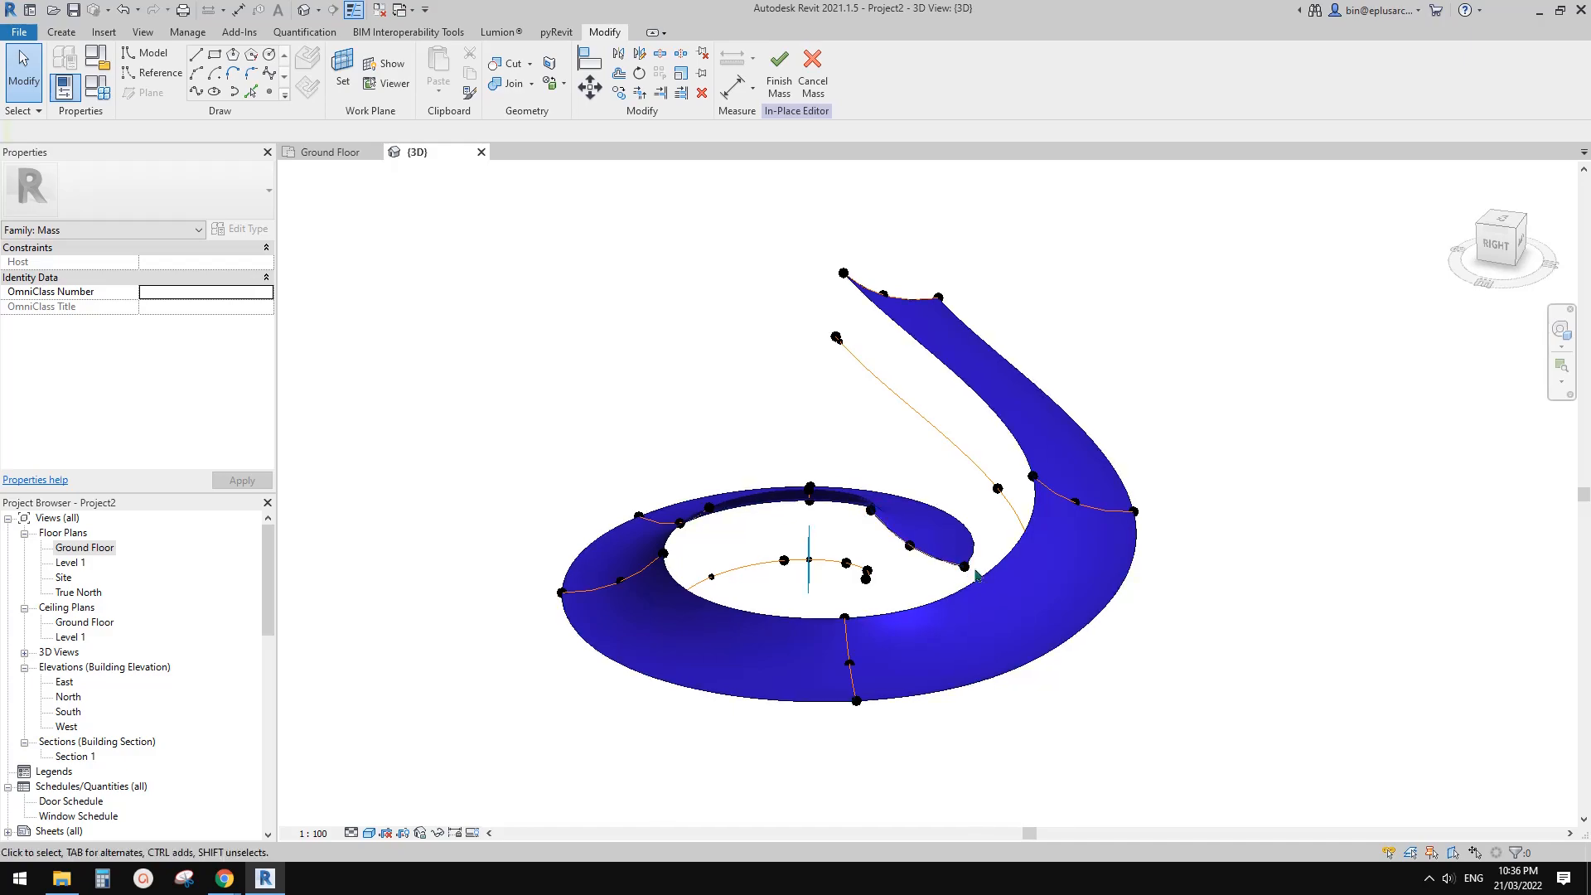
pyautogui.moveTo(237, 881)
pyautogui.click(293, 817)
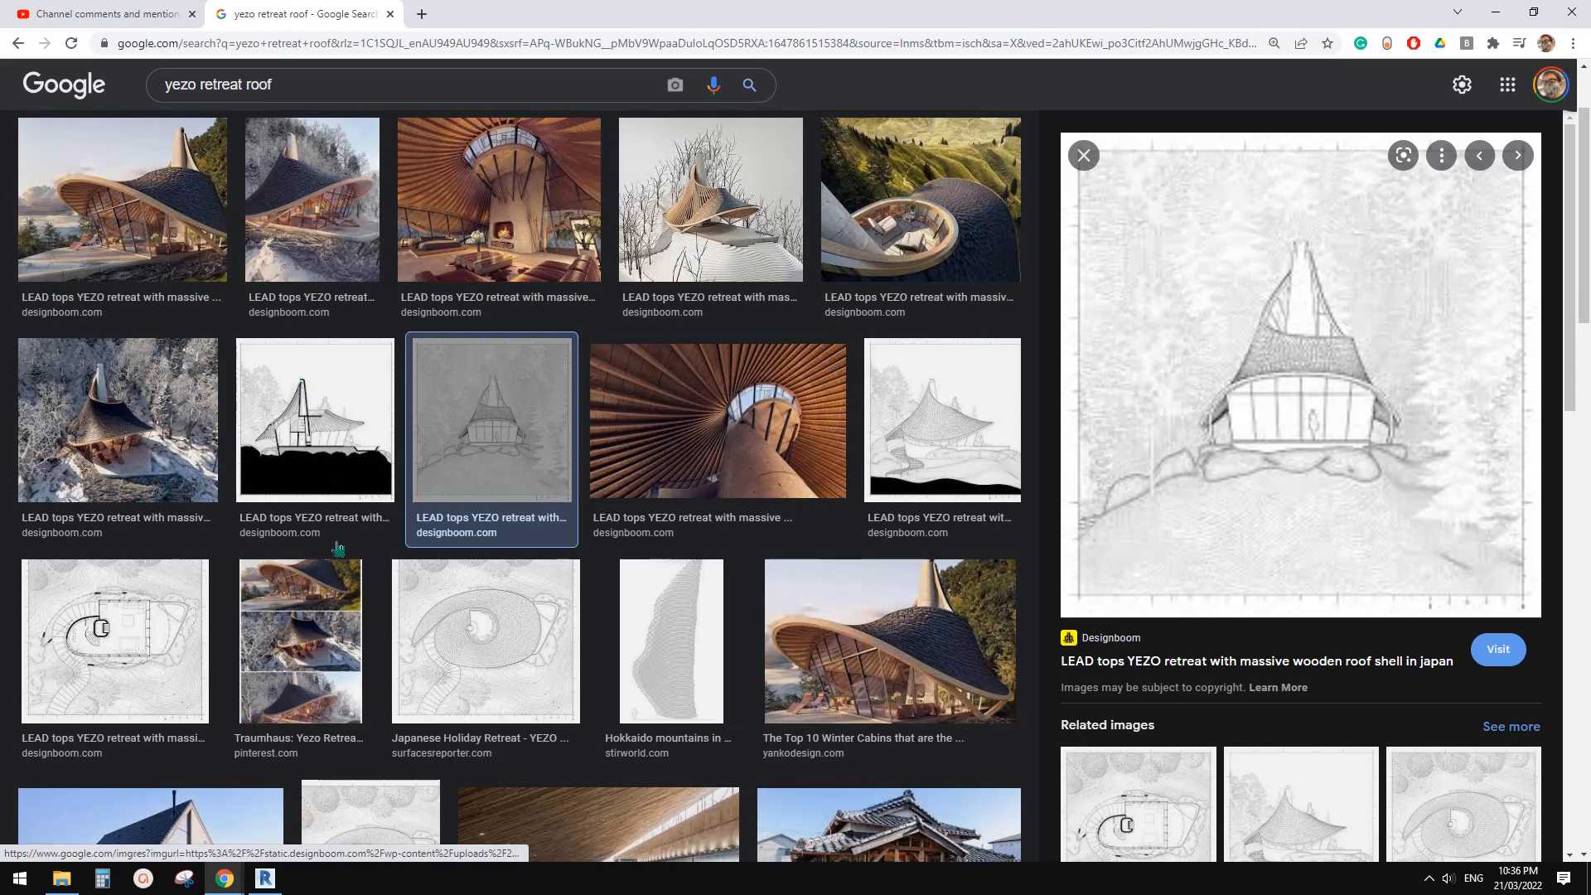
pyautogui.click(578, 613)
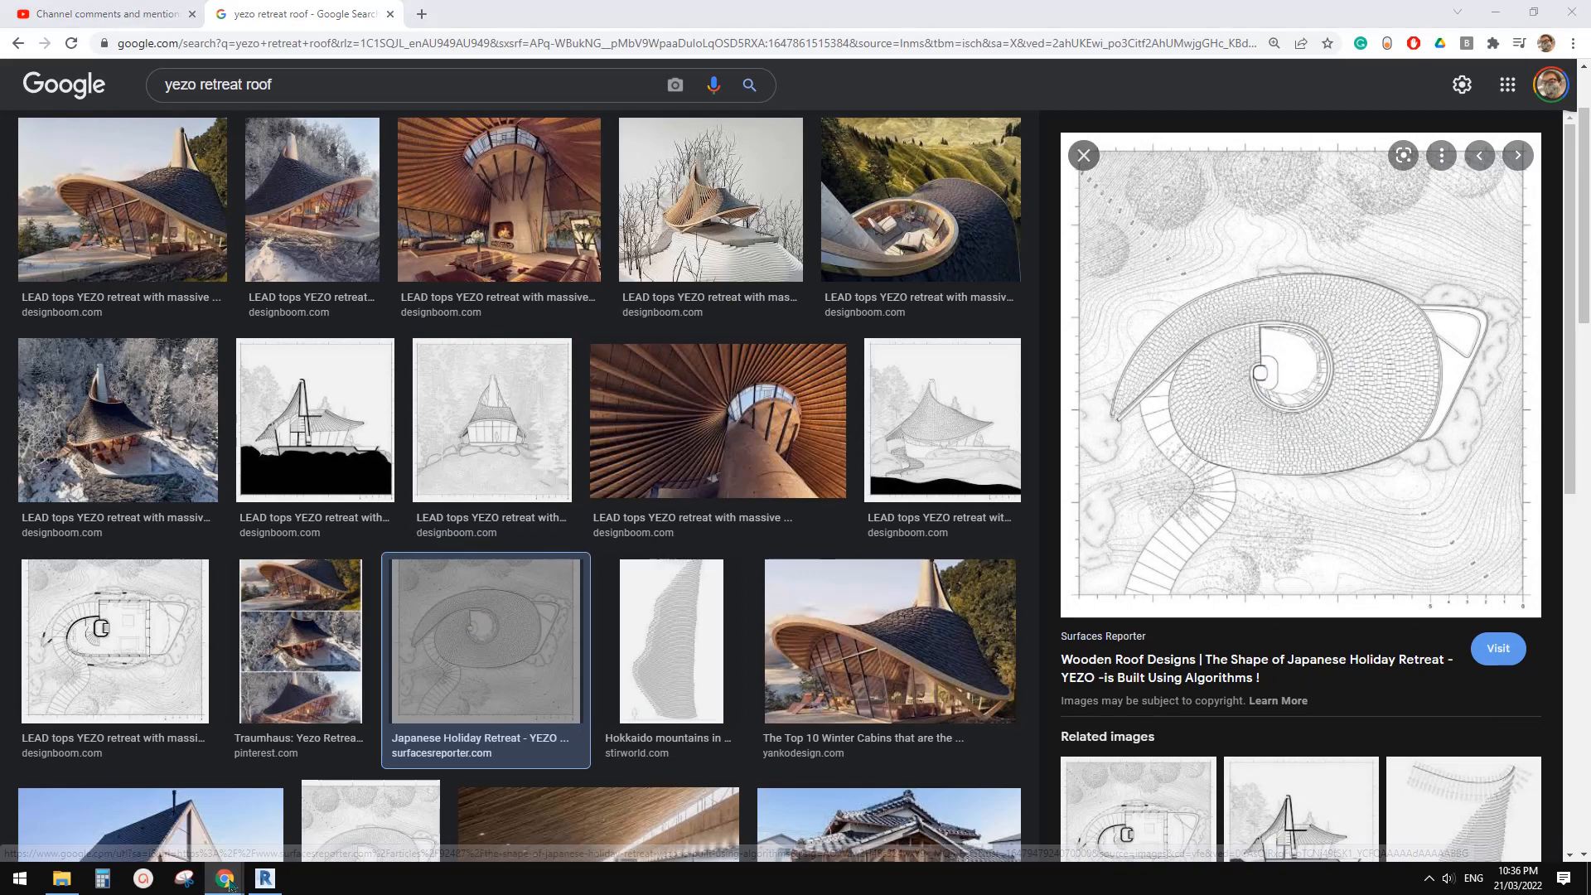
pyautogui.click(265, 881)
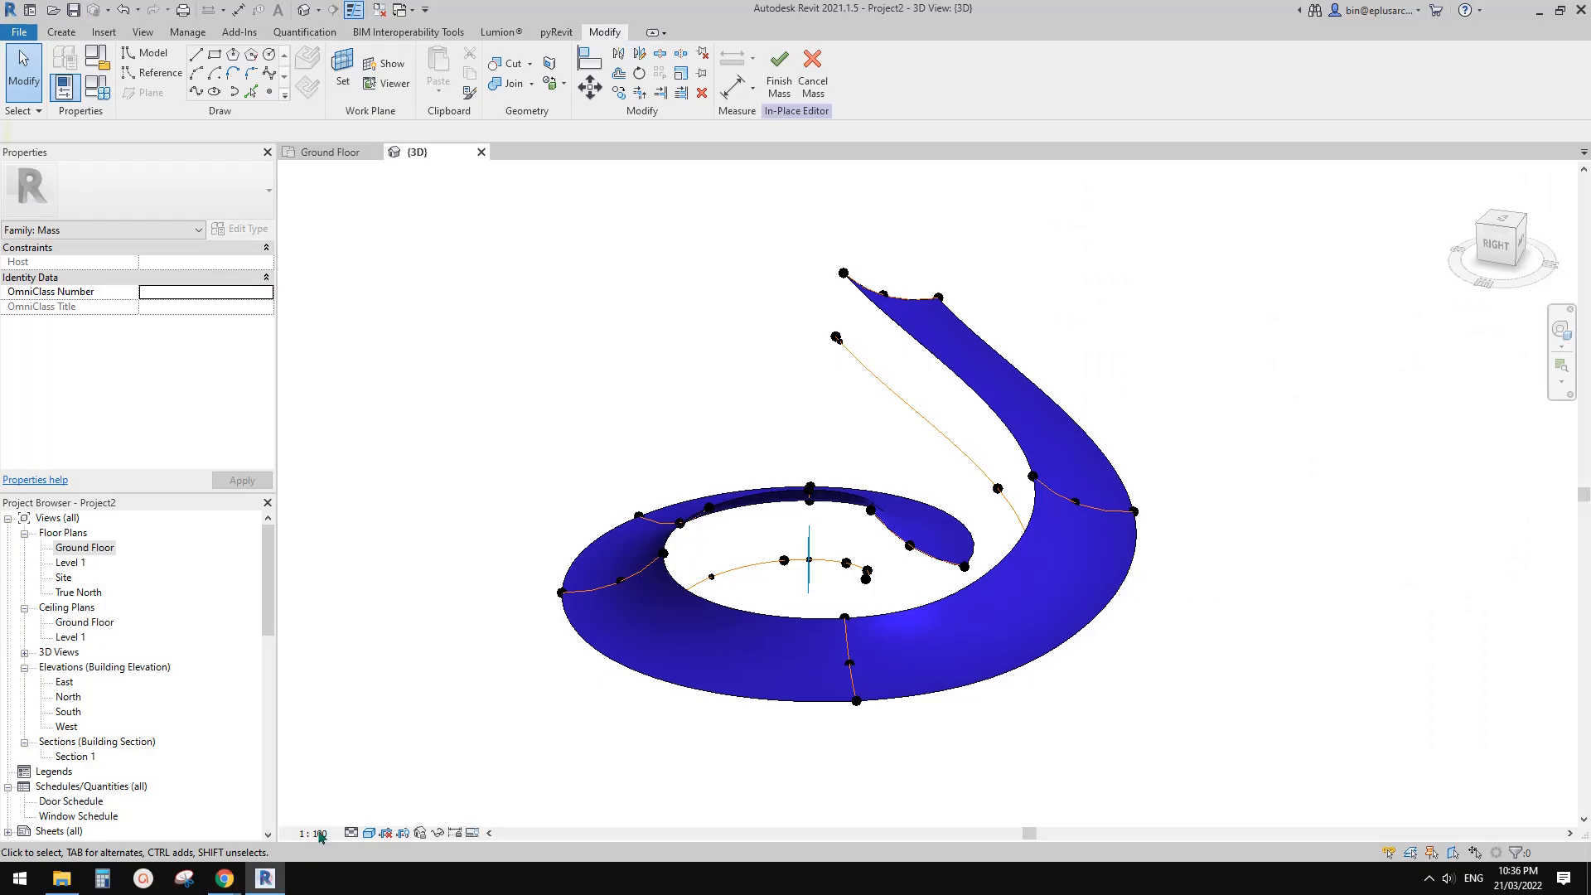
# Step: Change the spiral roof form's material to Default Mass Interior Wall
pyautogui.keyDown('shift'); pyautogui.moveTo(928, 477); pyautogui.dragTo(921, 509, button='middle'); pyautogui.keyUp('shift')
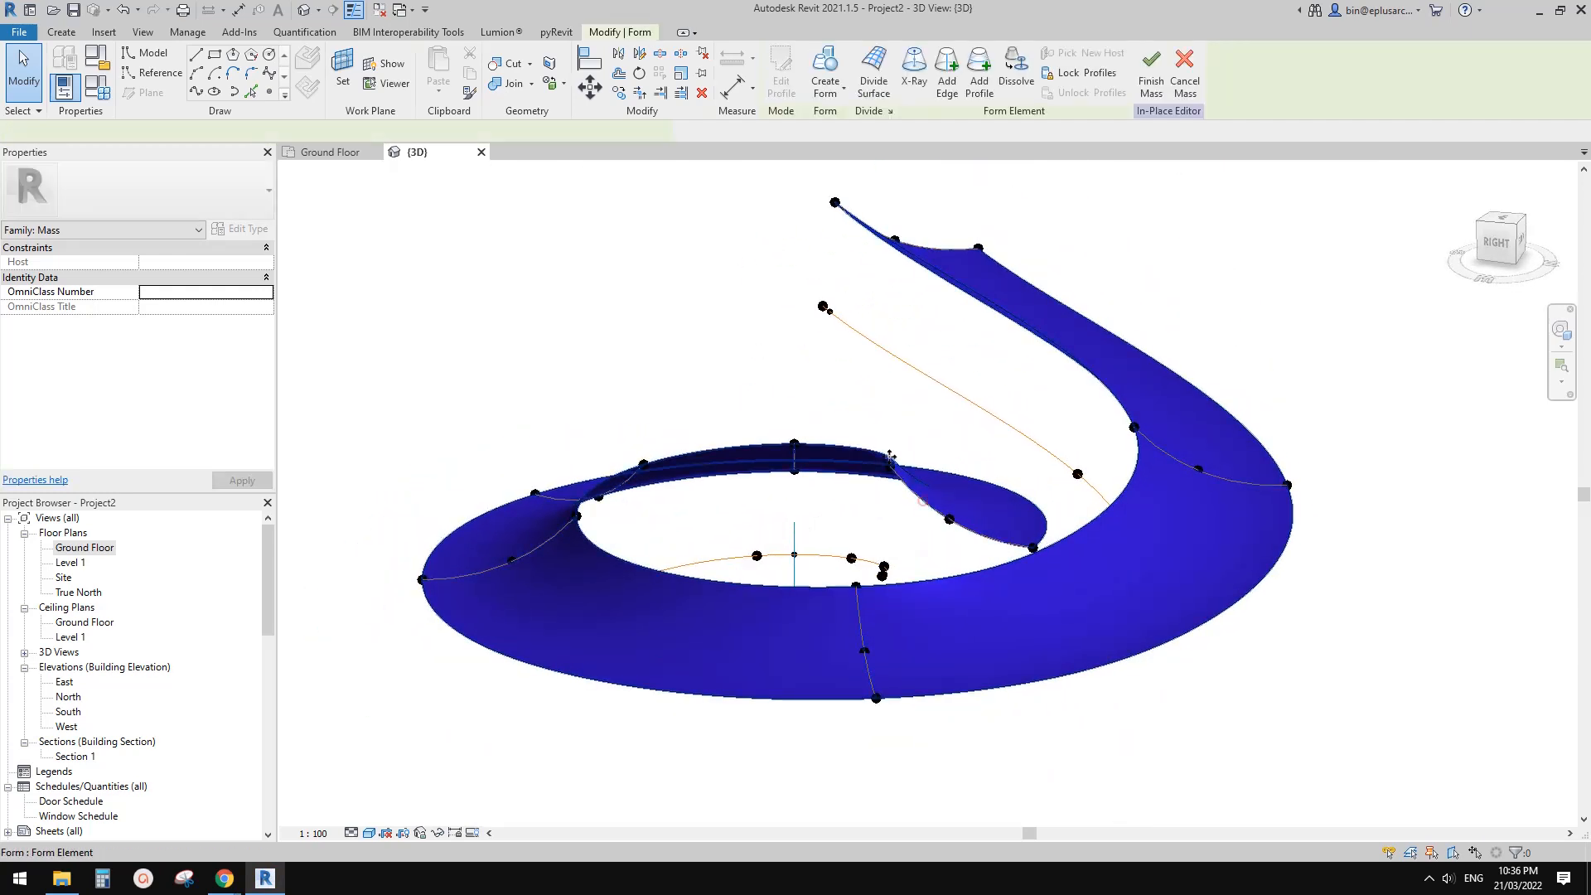
pyautogui.keyDown('shift'); pyautogui.moveTo(889, 456); pyautogui.dragTo(949, 511, button='middle'); pyautogui.keyUp('shift')
pyautogui.click(1050, 539)
pyautogui.click(966, 529)
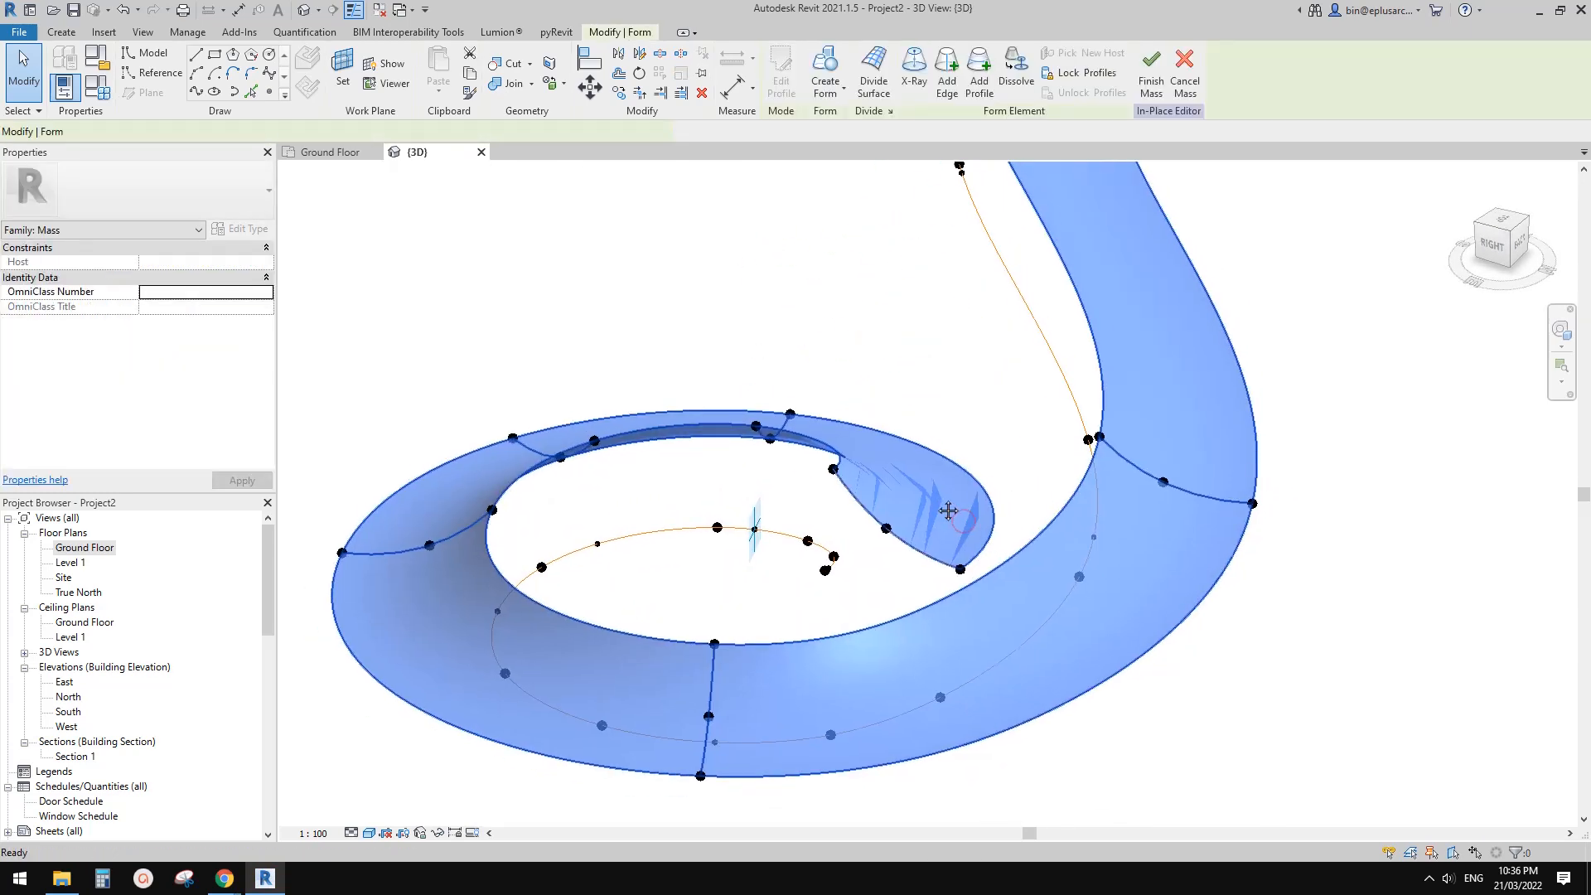
pyautogui.click(944, 508)
pyautogui.press('Escape')
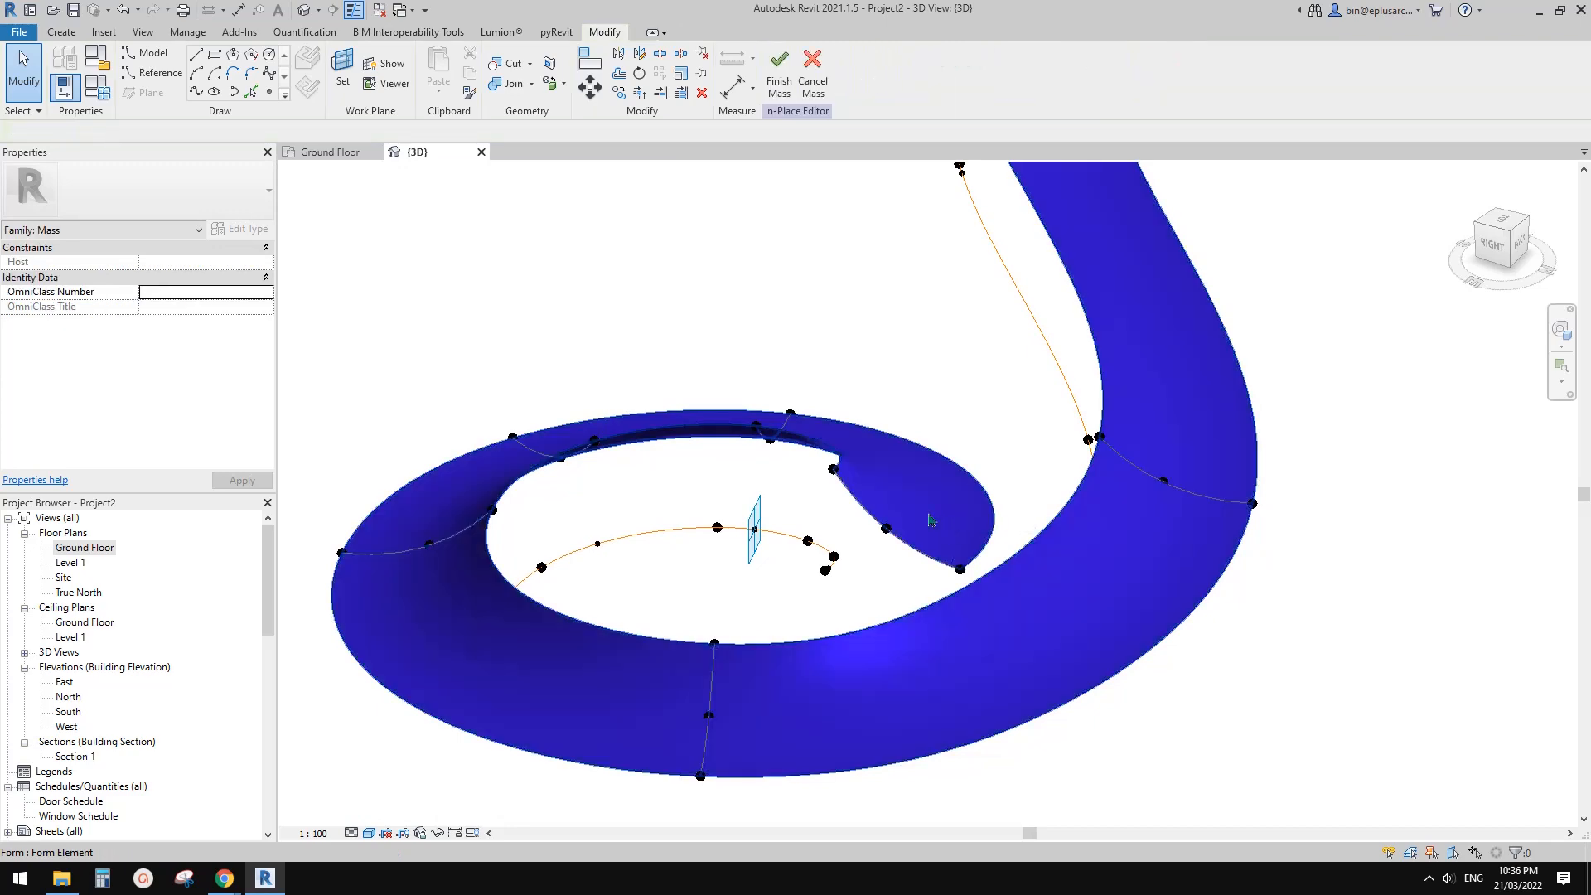
pyautogui.click(929, 514)
pyautogui.keyDown('shift'); pyautogui.moveTo(929, 516); pyautogui.dragTo(908, 554, button='middle'); pyautogui.keyUp('shift')
pyautogui.press('Escape')
pyautogui.click(903, 519)
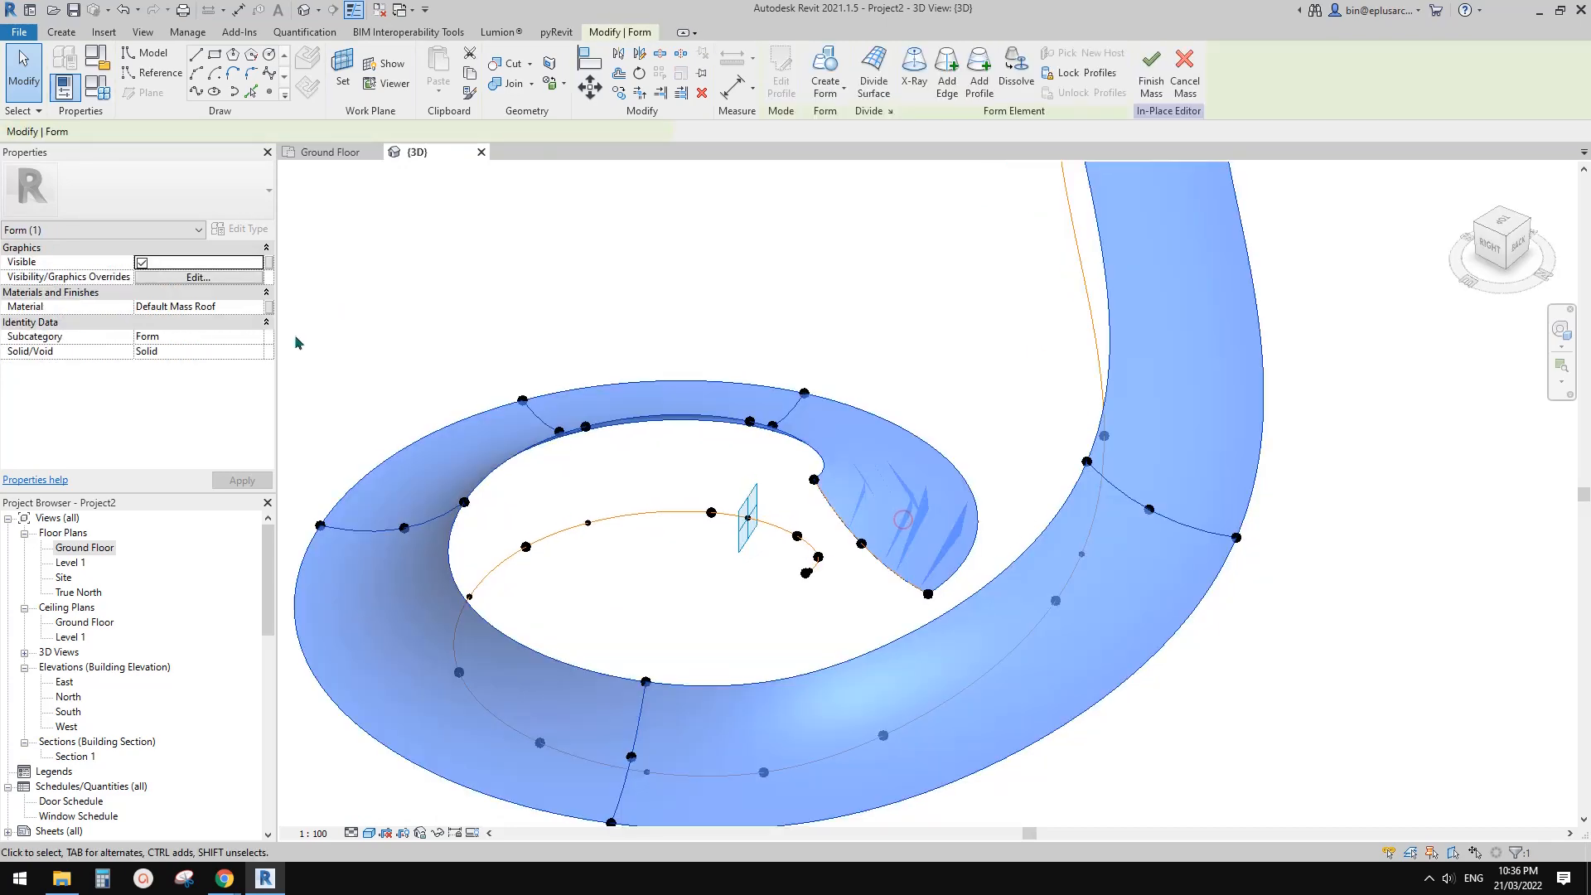
pyautogui.click(258, 307)
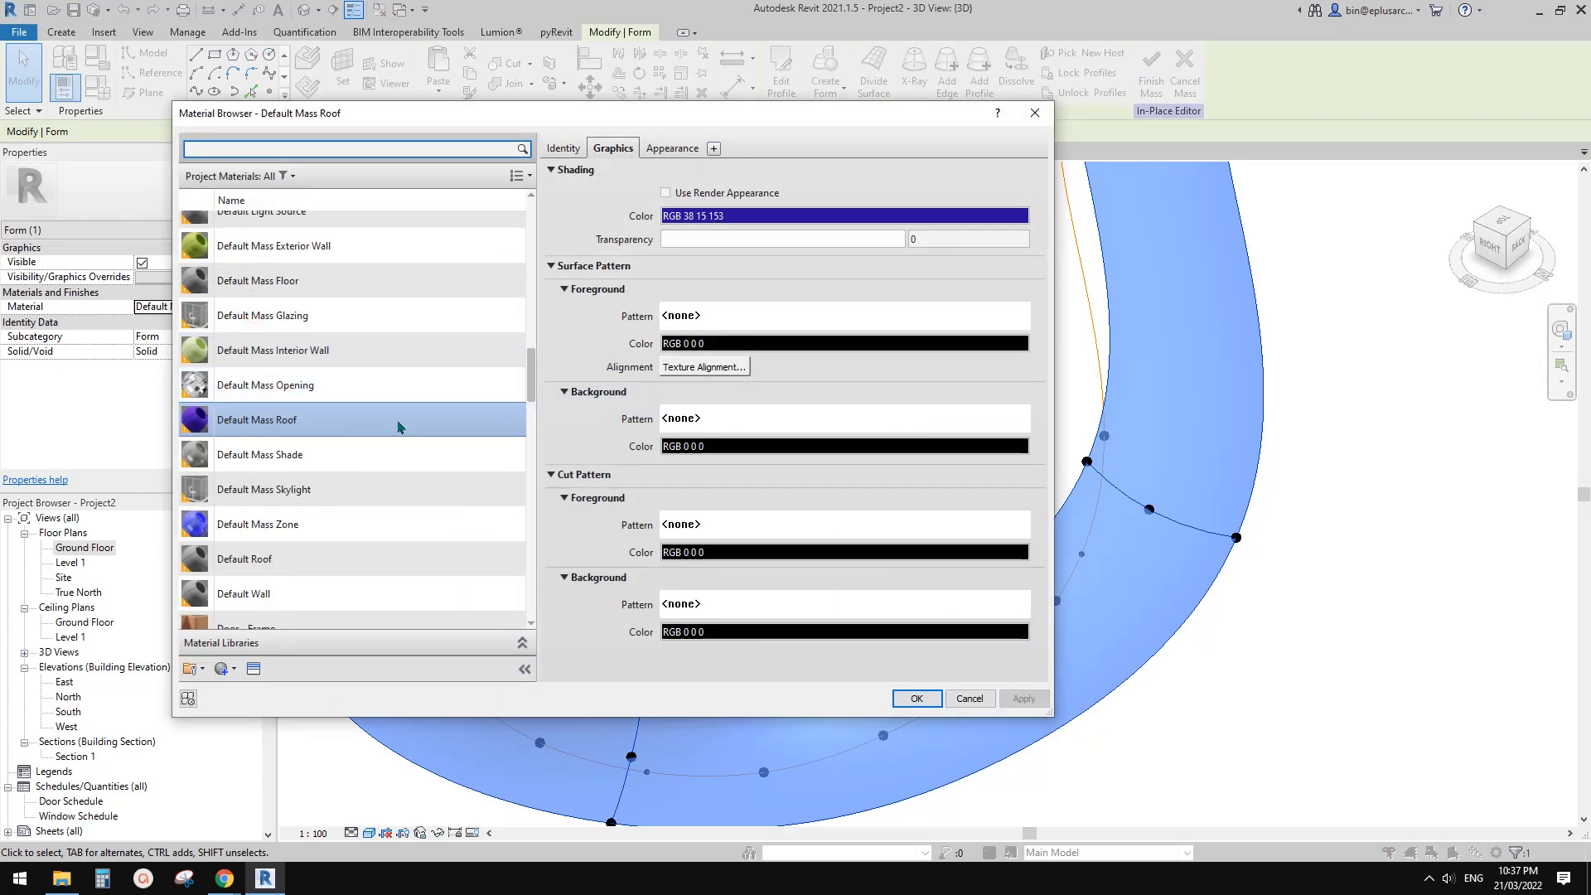
pyautogui.click(291, 352)
pyautogui.click(915, 699)
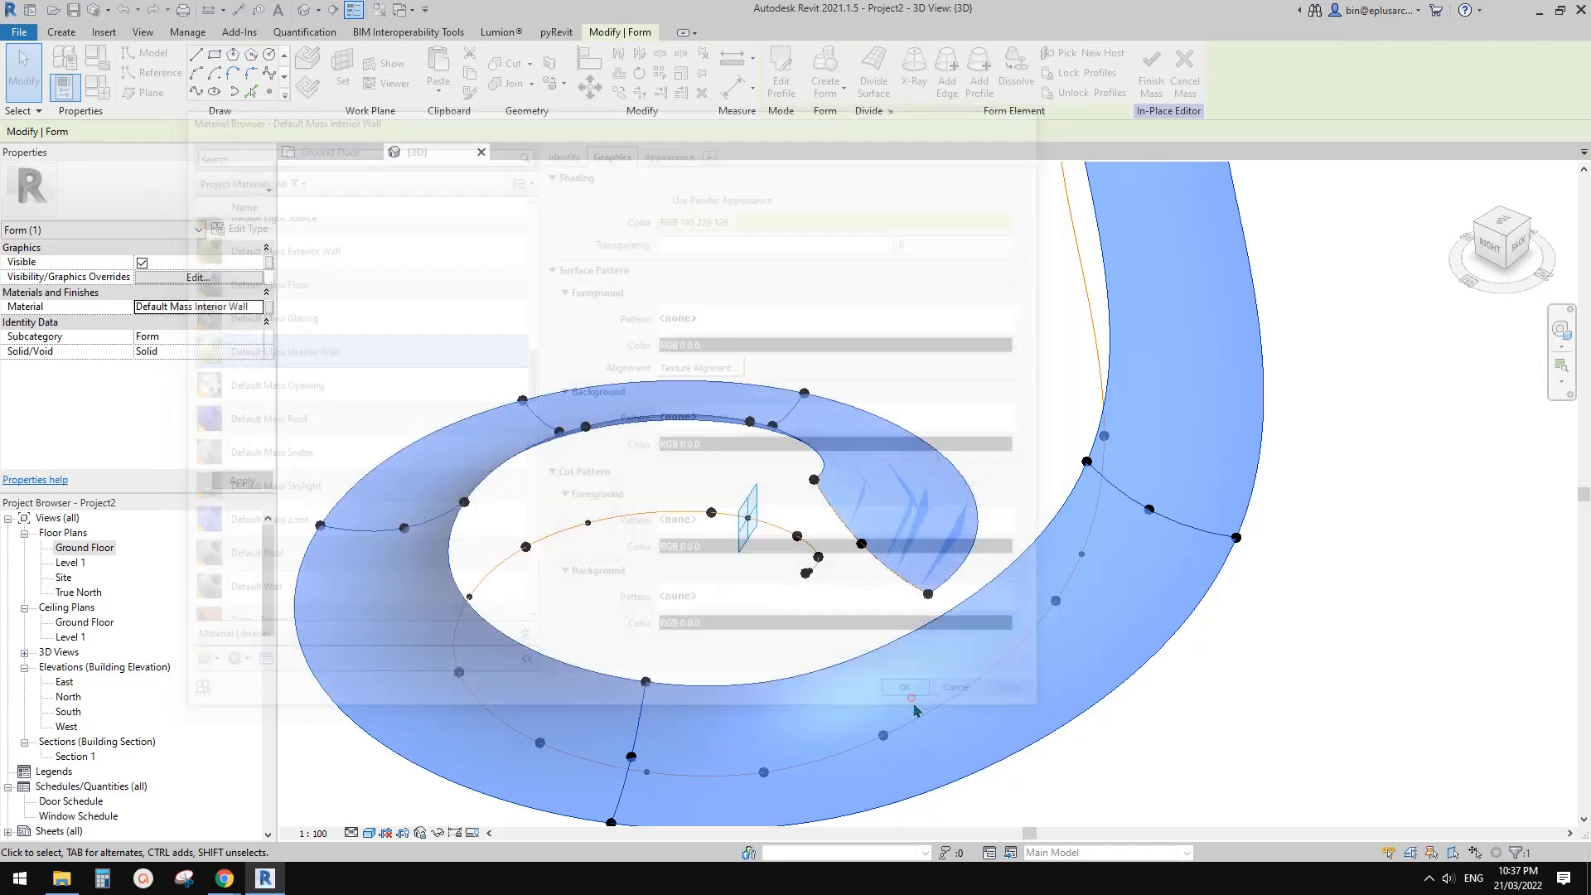
pyautogui.click(1376, 662)
# Step: Pick the reference-line spline at the spiral's inner end and nudge it upward in the right-side view to raise that profile
pyautogui.scroll(-1, 1222, 621)
pyautogui.keyDown('shift'); pyautogui.moveTo(1182, 587); pyautogui.dragTo(1170, 548, button='middle'); pyautogui.keyUp('shift')
pyautogui.scroll(1, 1004, 560)
pyautogui.press('Tab')
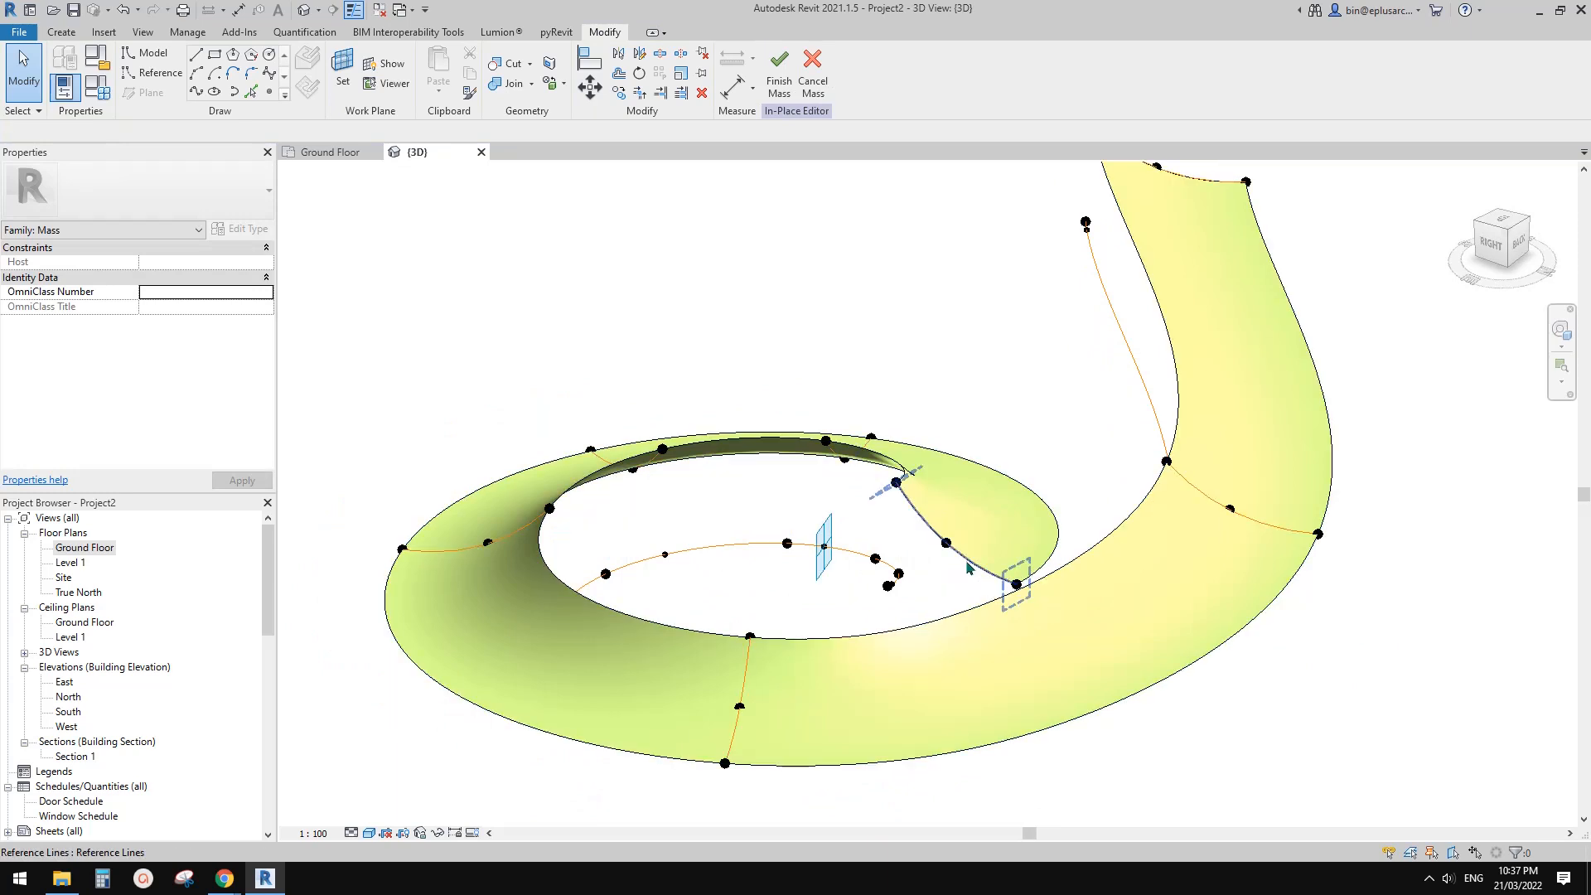
pyautogui.click(968, 567)
pyautogui.moveTo(968, 568)
pyautogui.keyDown('shift'); pyautogui.mouseDown(button='middle')
pyautogui.moveTo(974, 584)
pyautogui.moveTo(974, 561)
pyautogui.mouseUp(button='middle'); pyautogui.keyUp('shift')
pyautogui.click(941, 539)
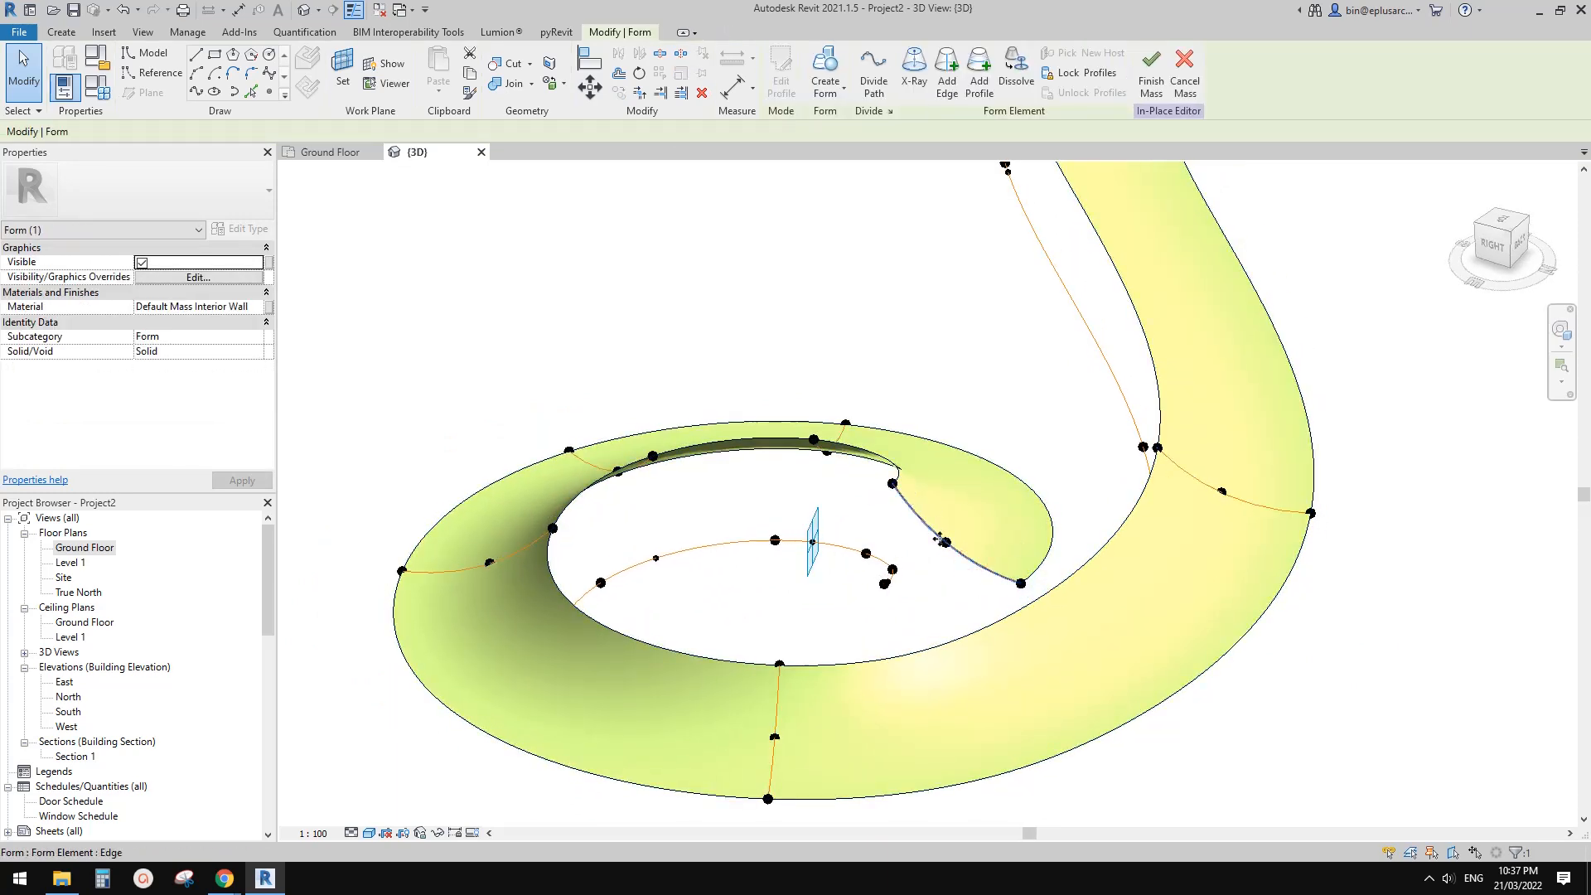
pyautogui.press('Tab')
pyautogui.press('Tab')
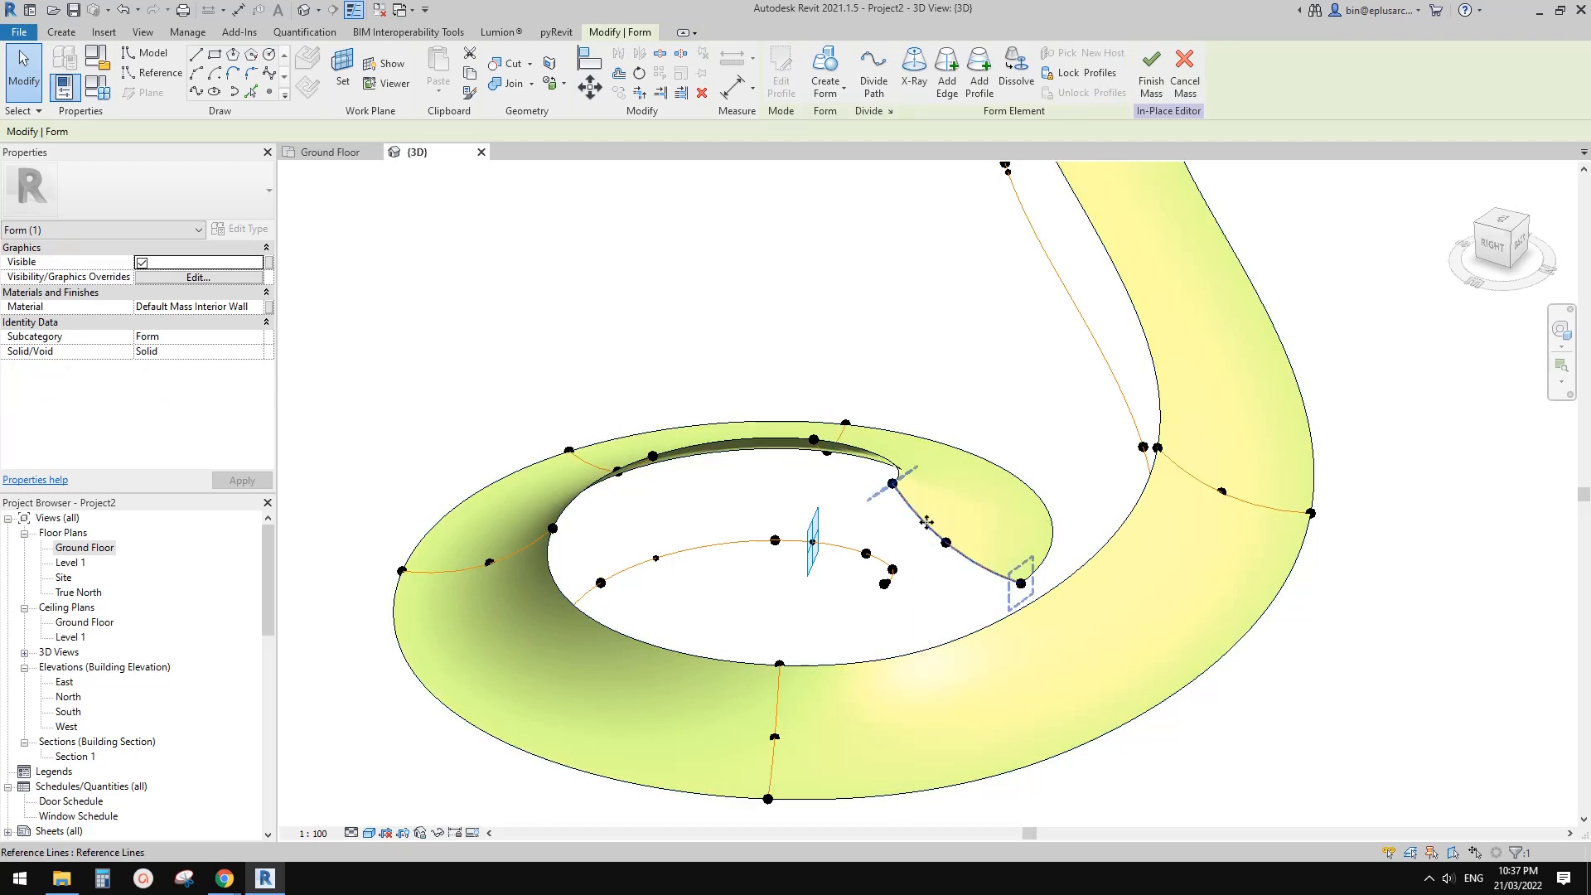
pyautogui.click(926, 522)
pyautogui.keyDown('shift'); pyautogui.moveTo(944, 512); pyautogui.dragTo(1034, 446, button='middle'); pyautogui.keyUp('shift')
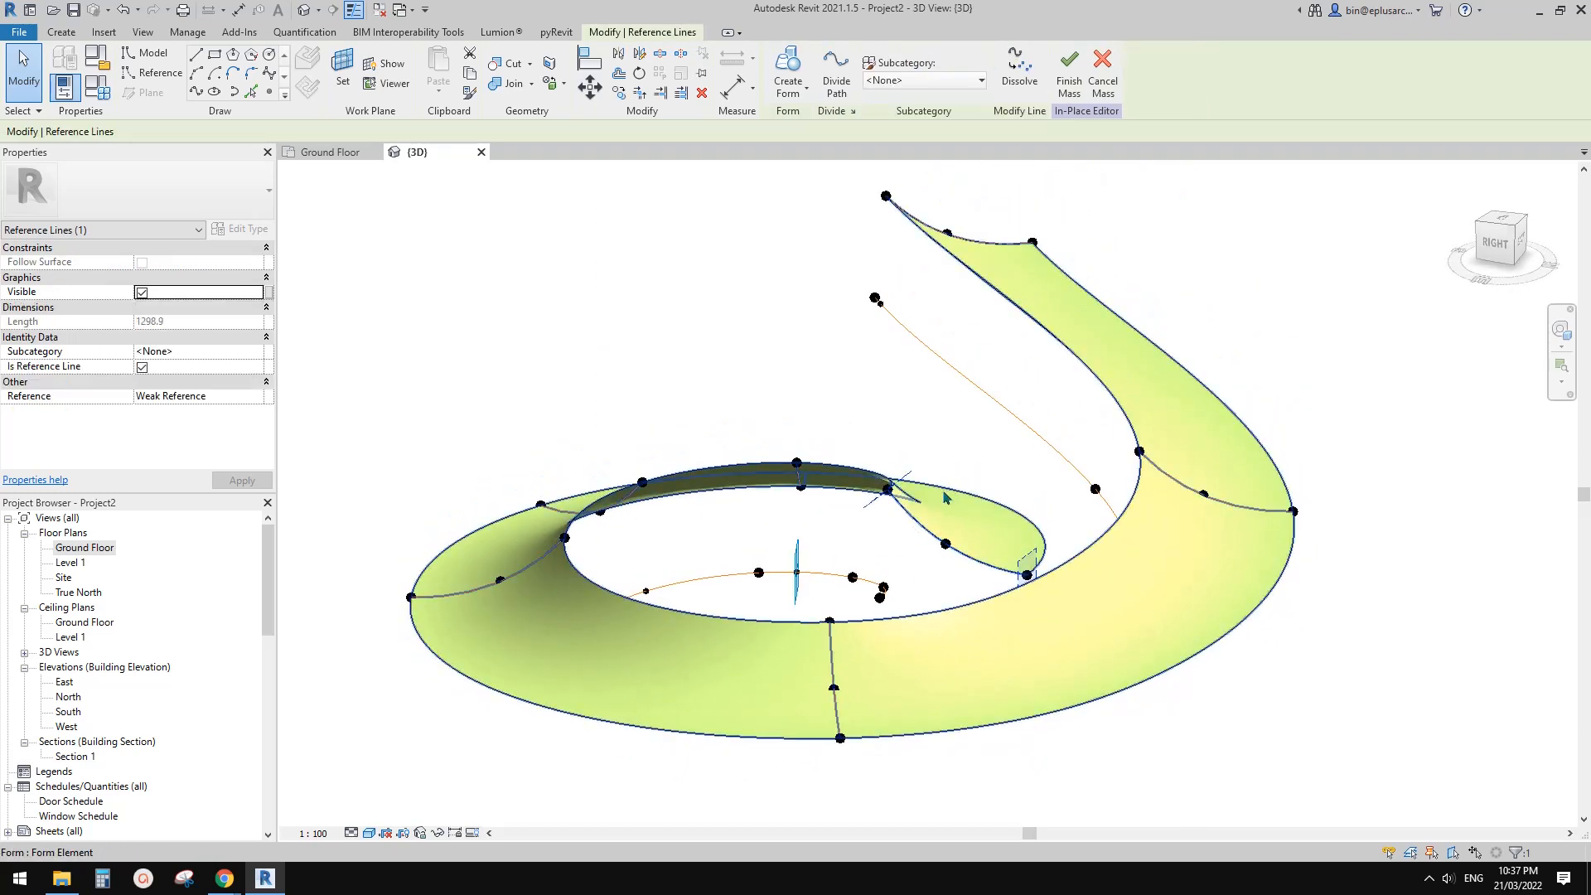
pyautogui.keyDown('shift'); pyautogui.moveTo(942, 495); pyautogui.dragTo(973, 450, button='middle'); pyautogui.keyUp('shift')
pyautogui.click(1496, 241)
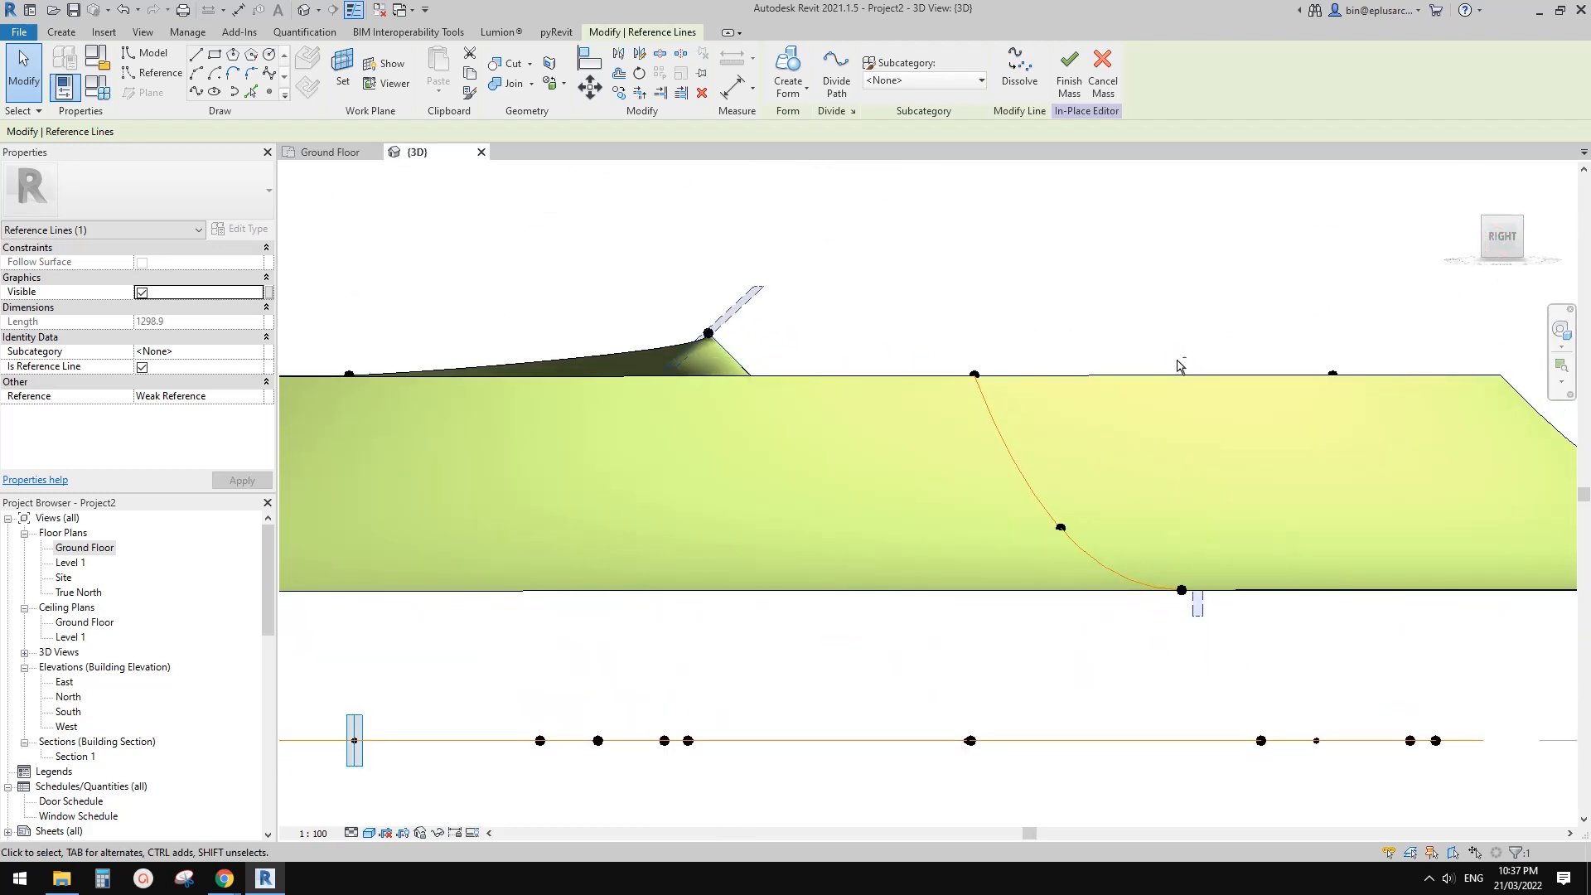
pyautogui.press('Up')
pyautogui.press('Up')
pyautogui.press('Up')
pyautogui.press('Up')
pyautogui.press('Up')
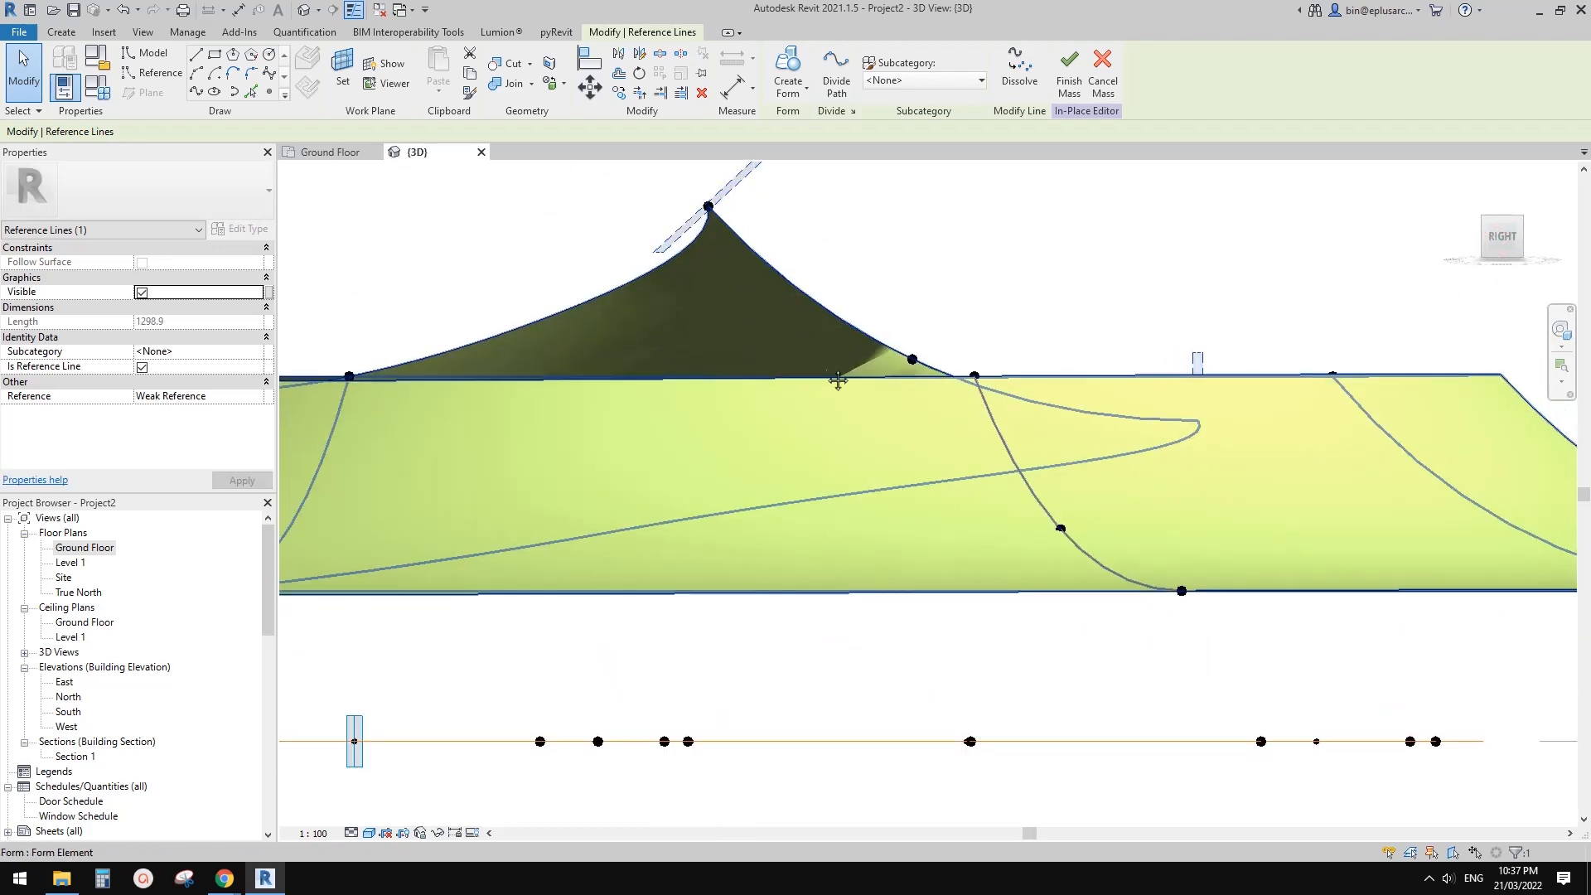
pyautogui.press('Escape')
# Step: Move the innermost profile's inner end point vertically upward to form the roof's peak
pyautogui.scroll(-2, 837, 379)
pyautogui.keyDown('shift'); pyautogui.moveTo(901, 358); pyautogui.dragTo(1004, 444, button='middle'); pyautogui.keyUp('shift')
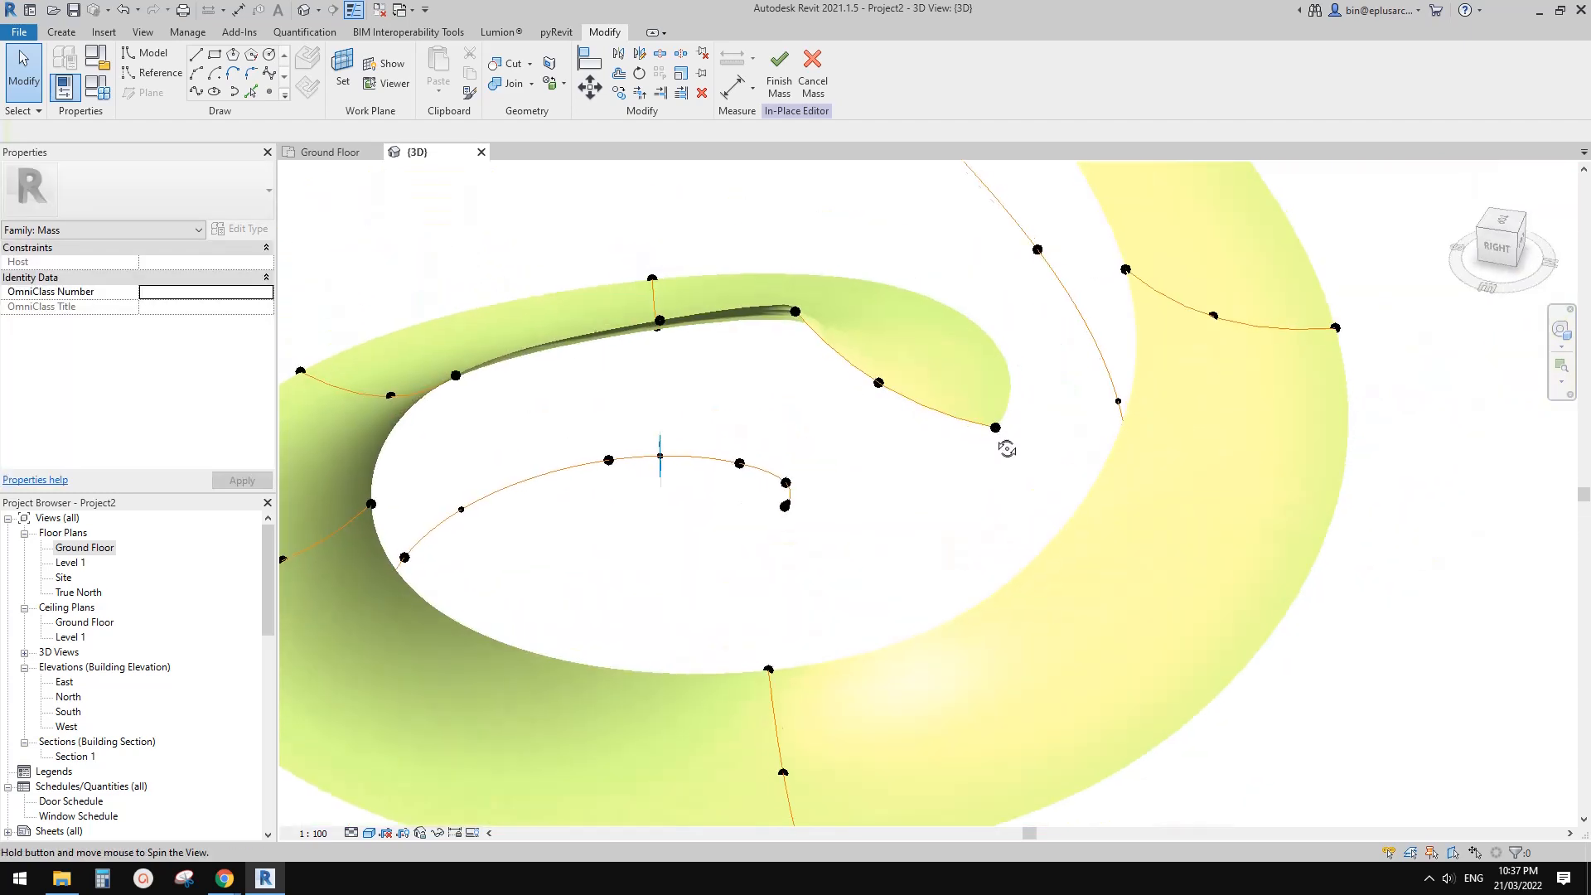
pyautogui.scroll(2, 831, 345)
pyautogui.keyDown('shift'); pyautogui.moveTo(832, 345); pyautogui.dragTo(740, 366, button='middle'); pyautogui.keyUp('shift')
pyautogui.moveTo(792, 358); pyautogui.dragTo(792, 238)
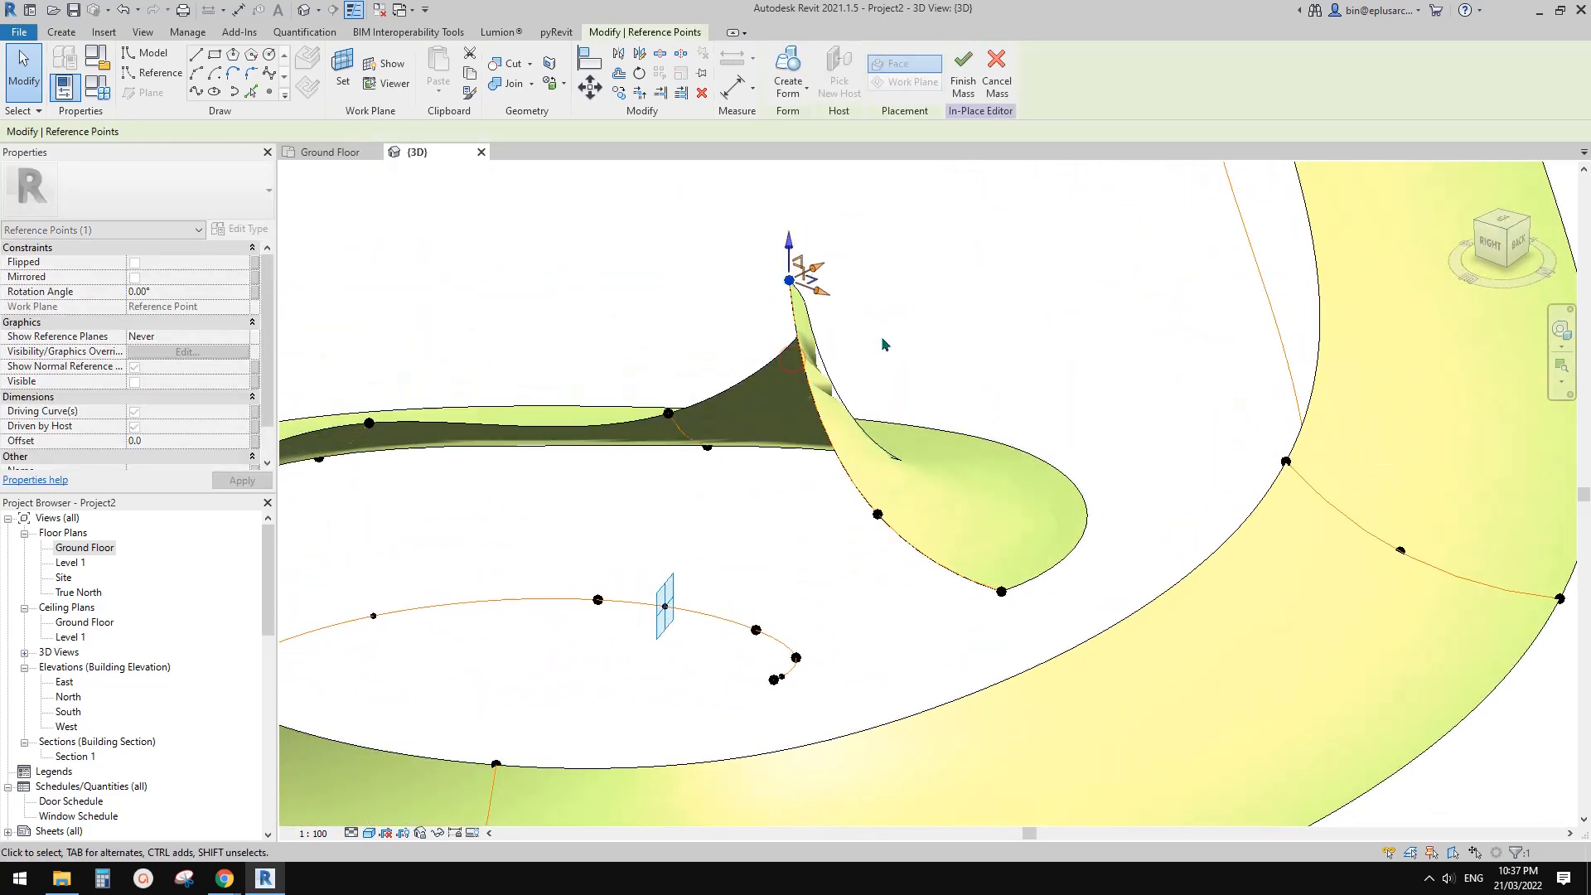
pyautogui.keyDown('shift'); pyautogui.moveTo(882, 338); pyautogui.dragTo(998, 464, button='middle'); pyautogui.keyUp('shift')
# Step: Raise the outer end point of the innermost profile slightly
pyautogui.click(891, 479)
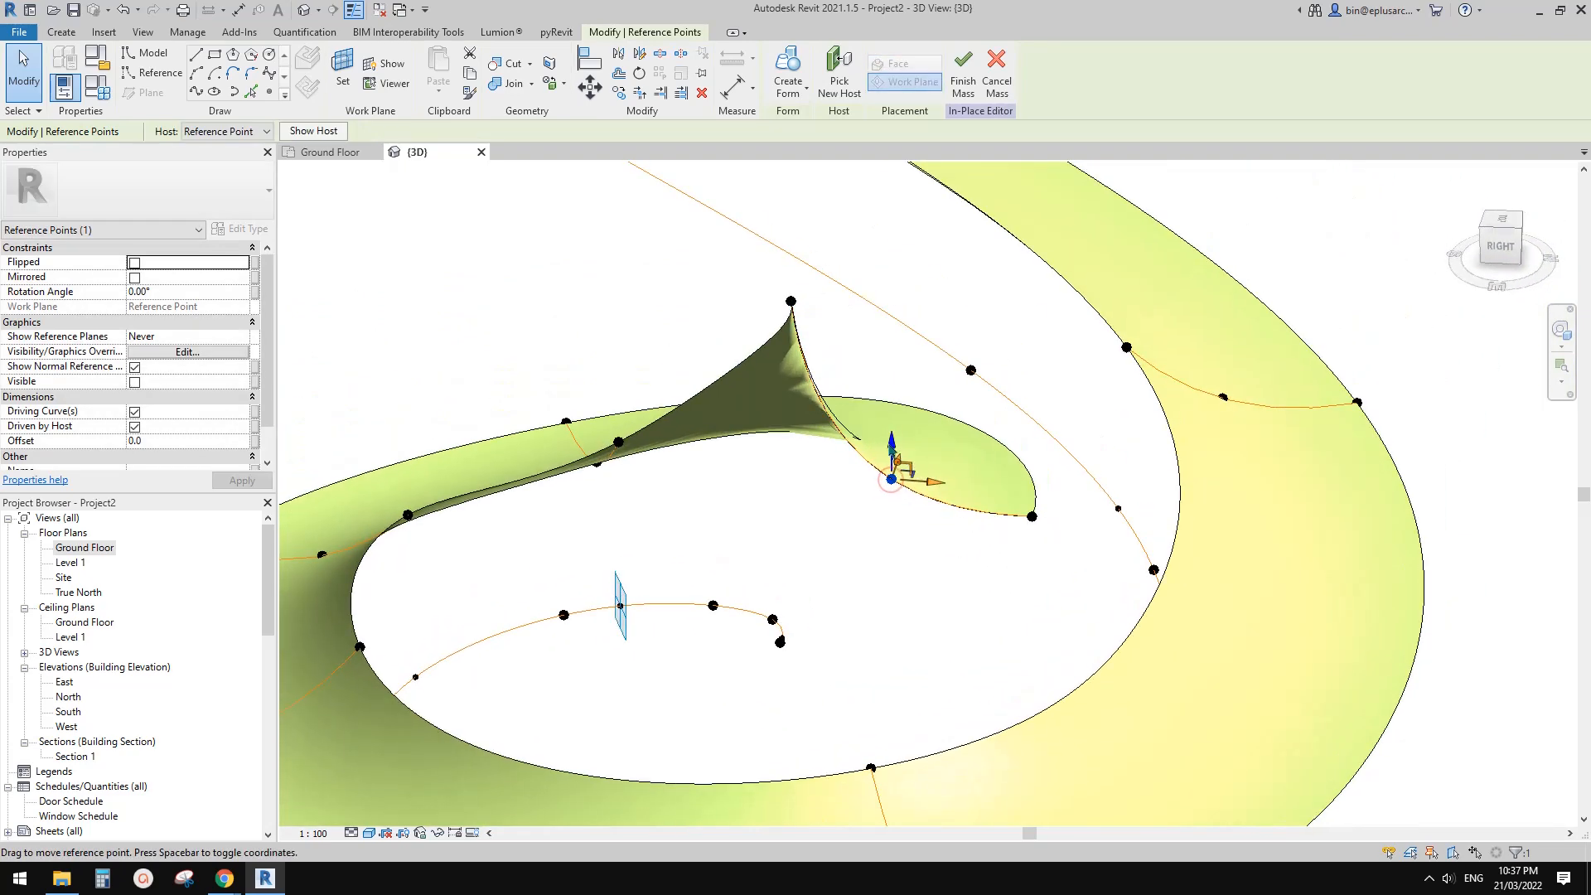
pyautogui.keyDown('shift'); pyautogui.moveTo(896, 463); pyautogui.dragTo(1069, 452, button='middle'); pyautogui.keyUp('shift')
pyautogui.moveTo(1033, 474); pyautogui.dragTo(1004, 408)
pyautogui.keyDown('shift'); pyautogui.moveTo(1002, 409); pyautogui.dragTo(836, 434, button='middle'); pyautogui.keyUp('shift')
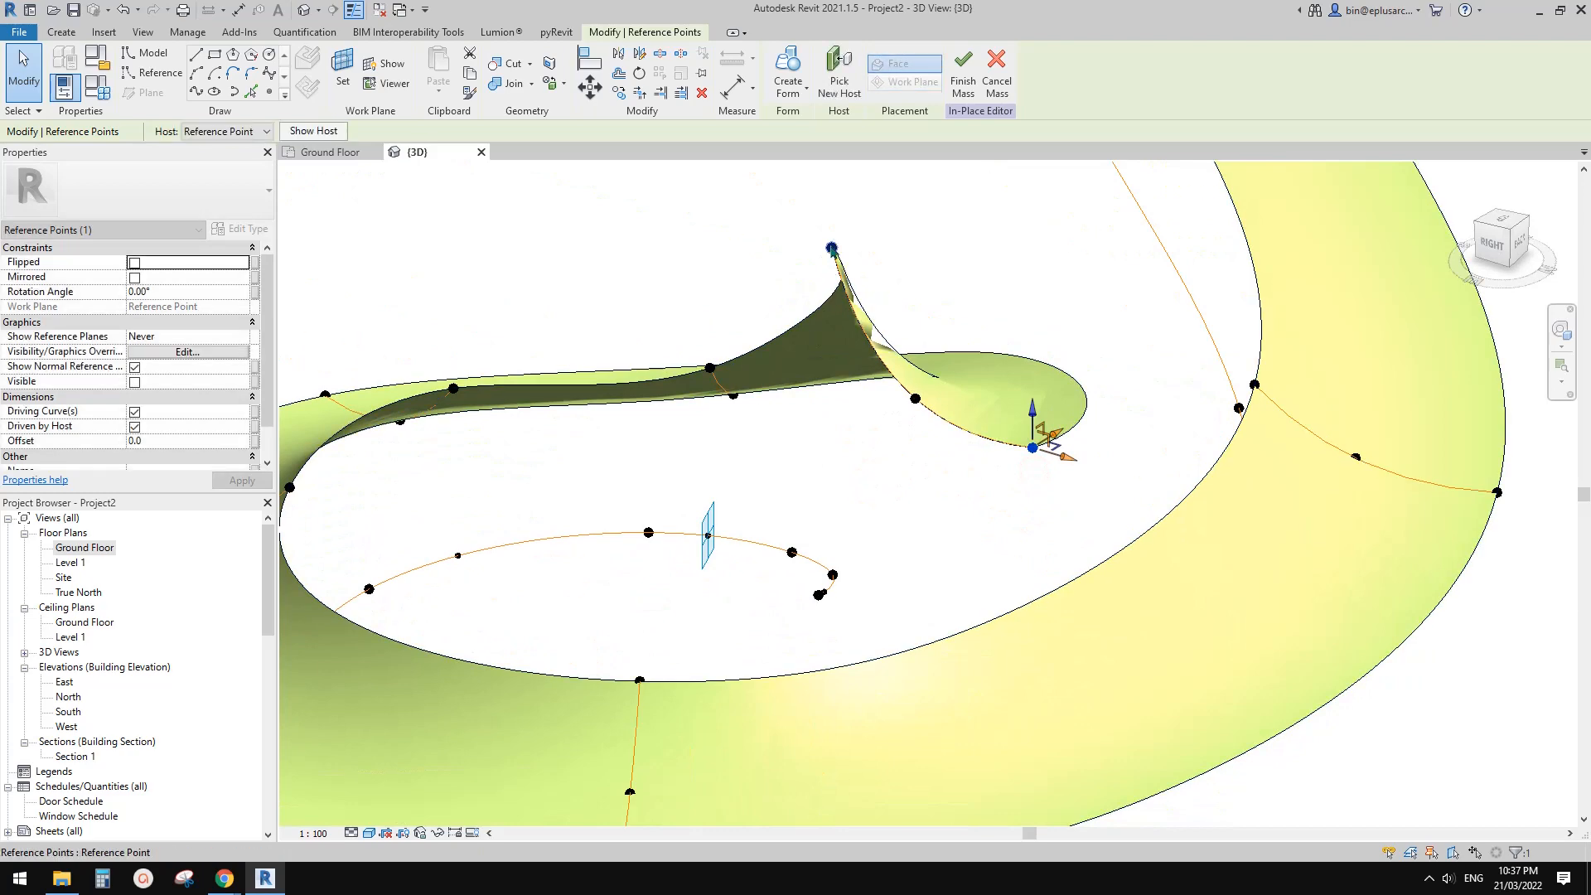
# Step: Raise the innermost profile's peak point further and lift the profile's middle point
pyautogui.click(831, 248)
pyautogui.keyDown('shift'); pyautogui.moveTo(831, 247); pyautogui.dragTo(866, 434, button='middle'); pyautogui.keyUp('shift')
pyautogui.moveTo(835, 332); pyautogui.dragTo(836, 293)
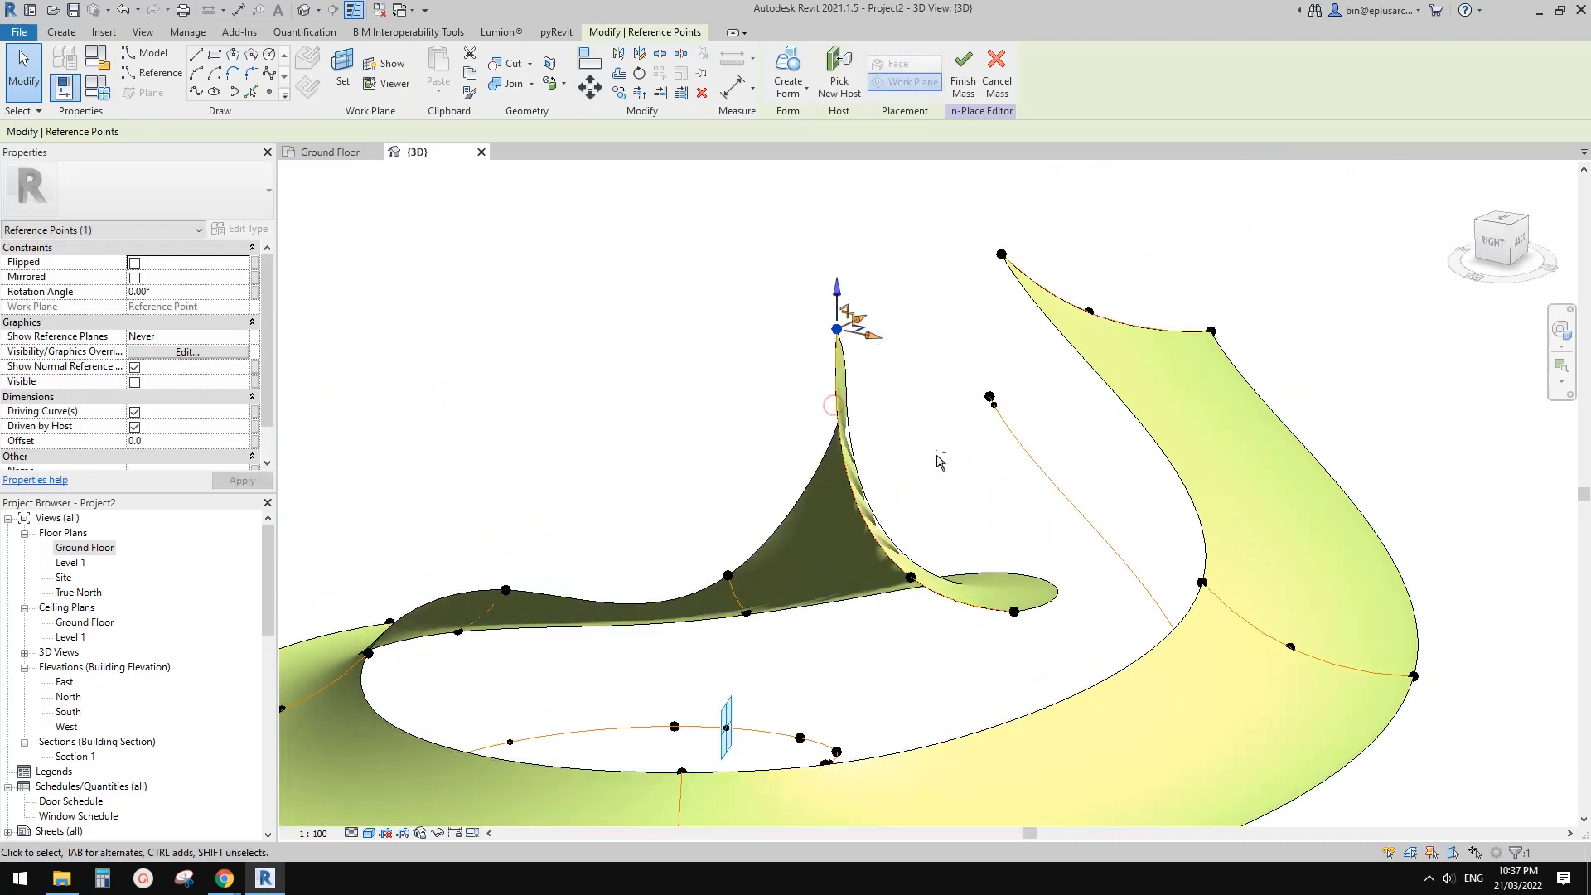
pyautogui.keyDown('shift'); pyautogui.moveTo(937, 461); pyautogui.dragTo(991, 489, button='middle'); pyautogui.keyUp('shift')
pyautogui.moveTo(923, 502); pyautogui.dragTo(924, 461)
pyautogui.keyDown('shift'); pyautogui.moveTo(936, 468); pyautogui.dragTo(1159, 659, button='middle'); pyautogui.keyUp('shift')
# Step: Toggle the coordinate orientation of the innermost profile's outer end point and move the point along its horizontal axis
pyautogui.click(1037, 589)
pyautogui.keyDown('shift'); pyautogui.moveTo(1081, 599); pyautogui.dragTo(1049, 591, button='middle'); pyautogui.keyUp('shift')
pyautogui.scroll(2, 1044, 617)
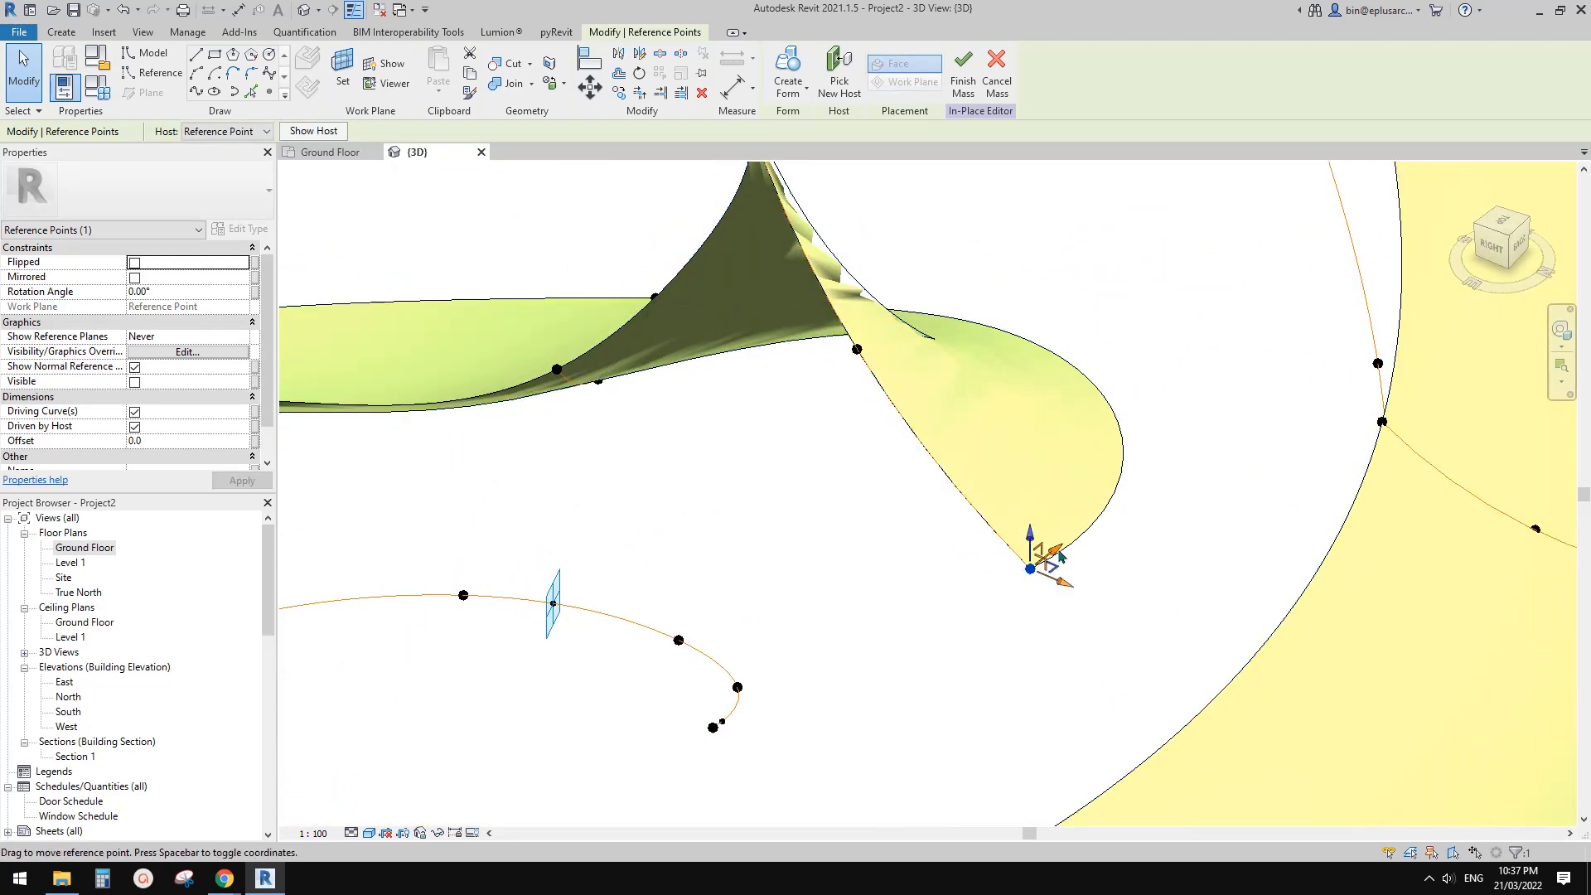
pyautogui.moveTo(1049, 565)
pyautogui.keyDown('shift'); pyautogui.mouseDown(button='middle')
pyautogui.moveTo(1019, 551)
pyautogui.moveTo(1033, 557)
pyautogui.mouseUp(button='middle'); pyautogui.keyUp('shift')
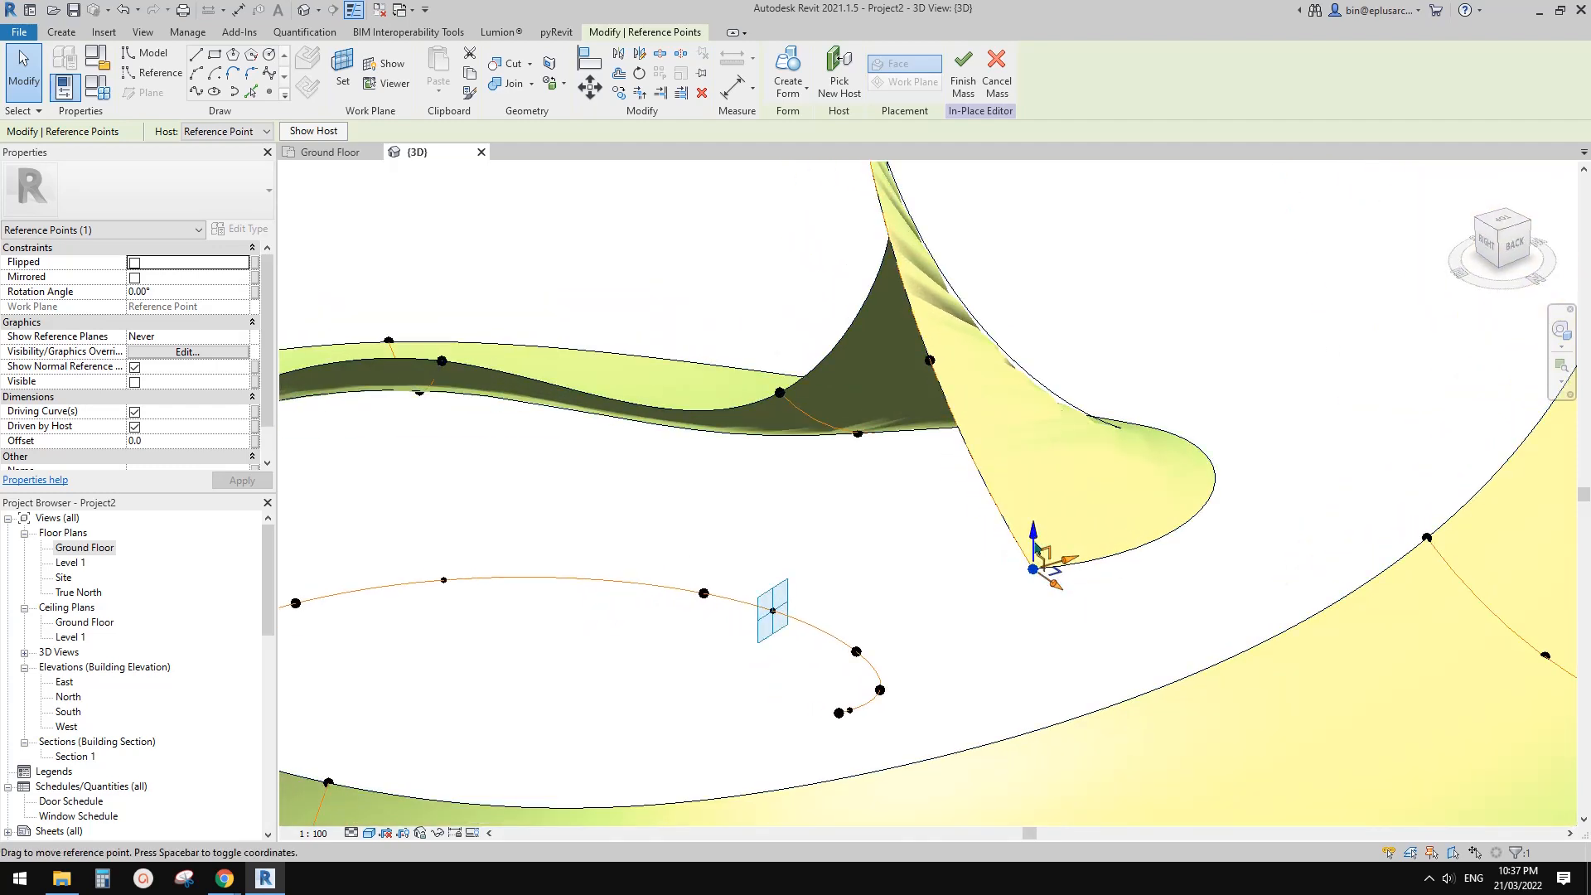
pyautogui.keyDown('shift'); pyautogui.moveTo(1040, 548); pyautogui.dragTo(965, 561, button='middle'); pyautogui.keyUp('shift')
pyautogui.keyDown('shift'); pyautogui.moveTo(1003, 652); pyautogui.dragTo(1058, 550, button='middle'); pyautogui.keyUp('shift')
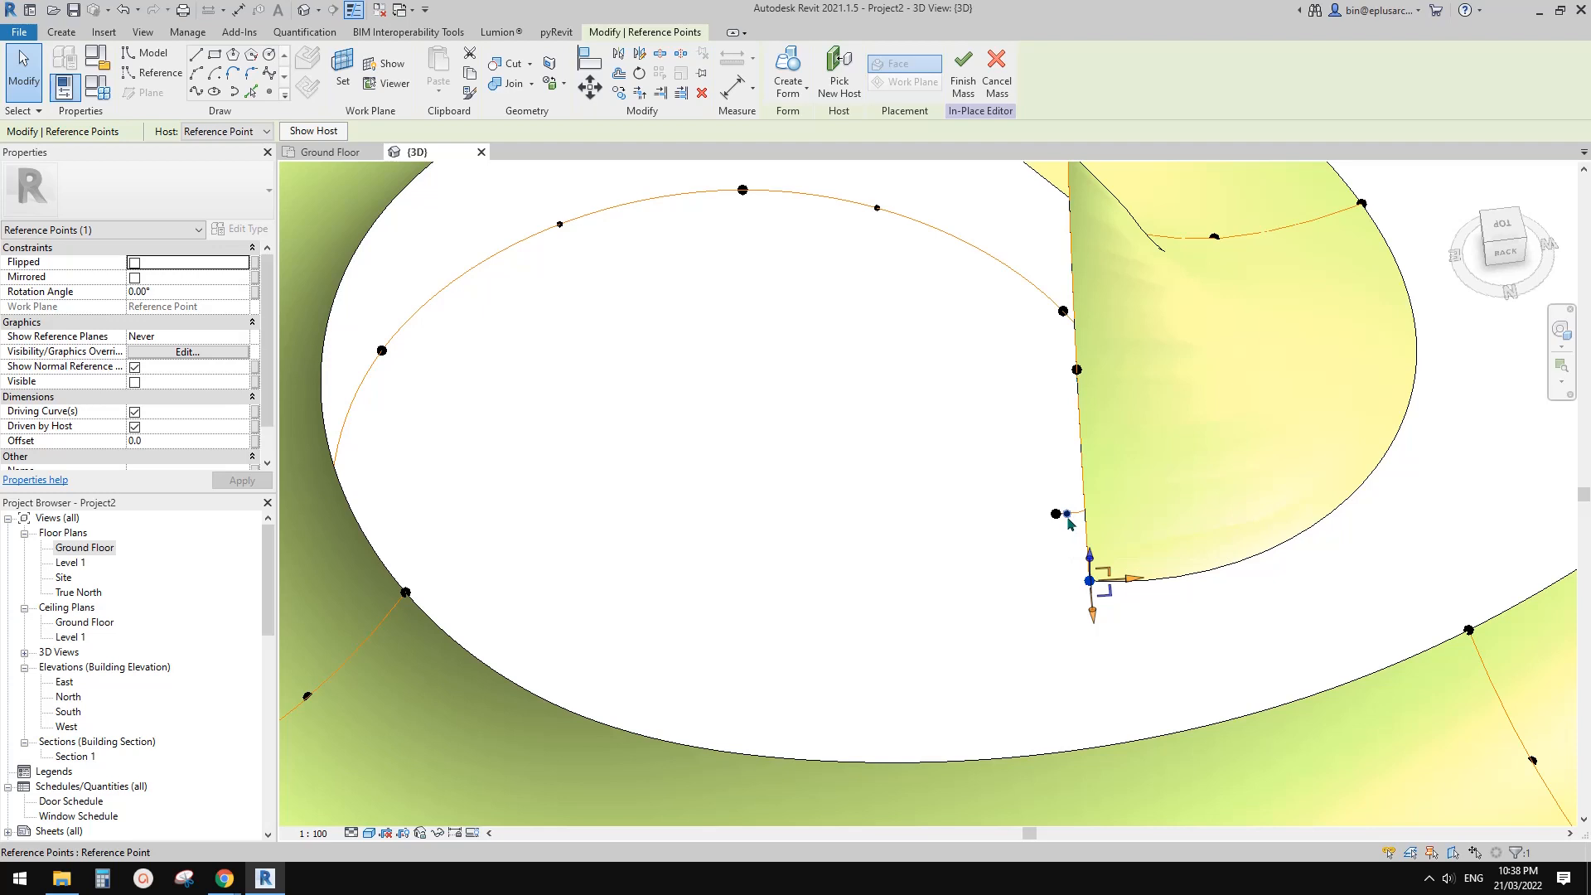
pyautogui.keyDown('shift'); pyautogui.moveTo(1069, 522); pyautogui.dragTo(1144, 568, button='middle'); pyautogui.keyUp('shift')
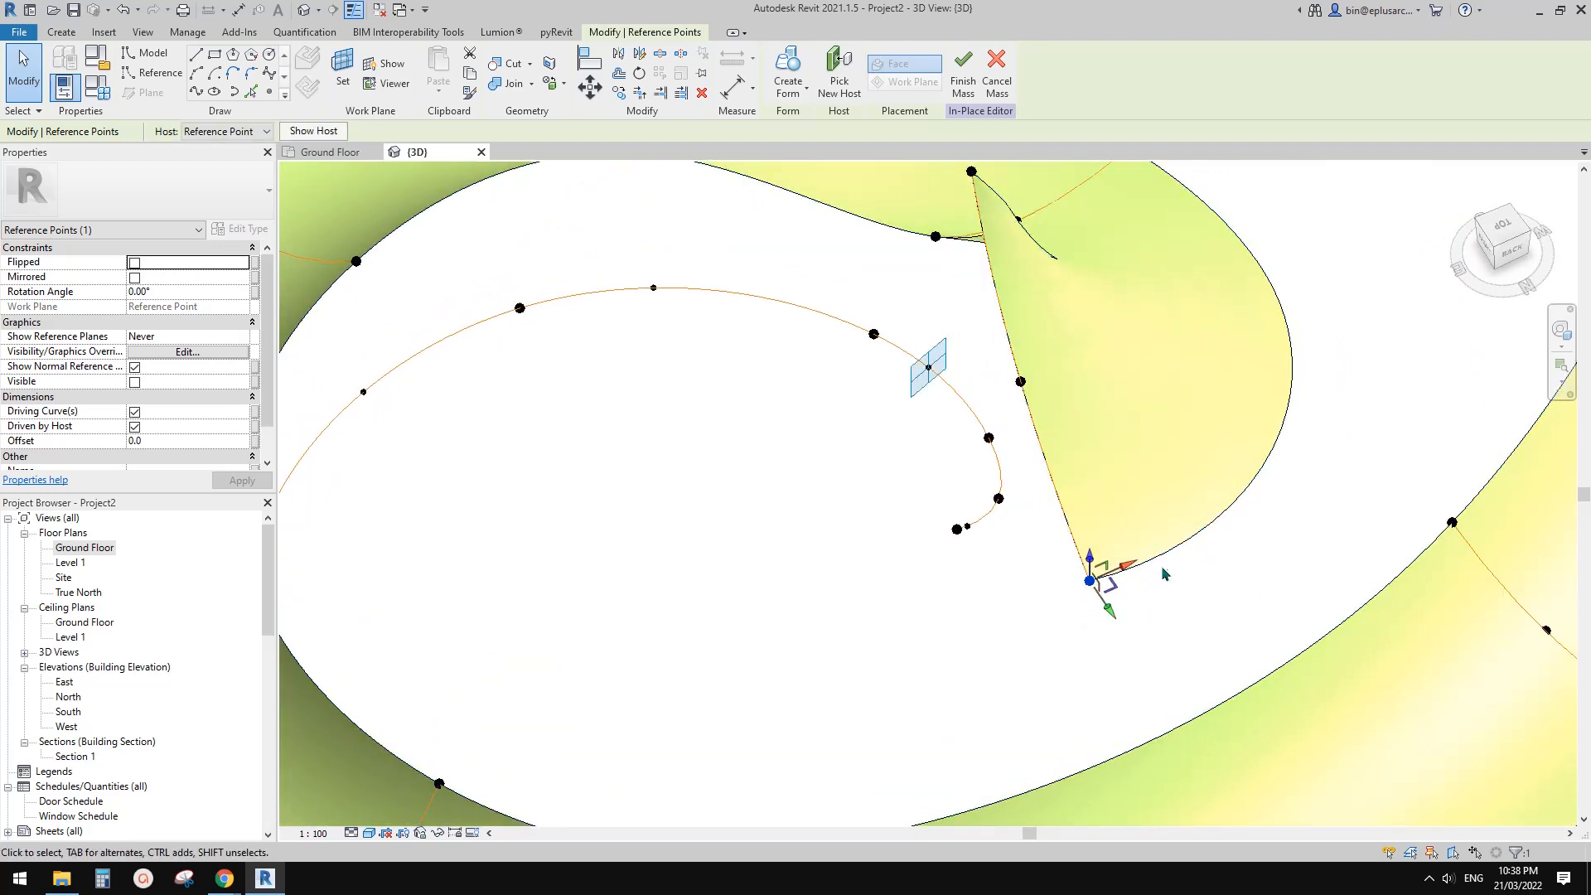
pyautogui.moveTo(1122, 571)
pyautogui.keyDown('shift'); pyautogui.mouseDown(button='middle')
pyautogui.moveTo(1154, 610)
pyautogui.moveTo(1104, 585)
pyautogui.mouseUp(button='middle'); pyautogui.keyUp('shift')
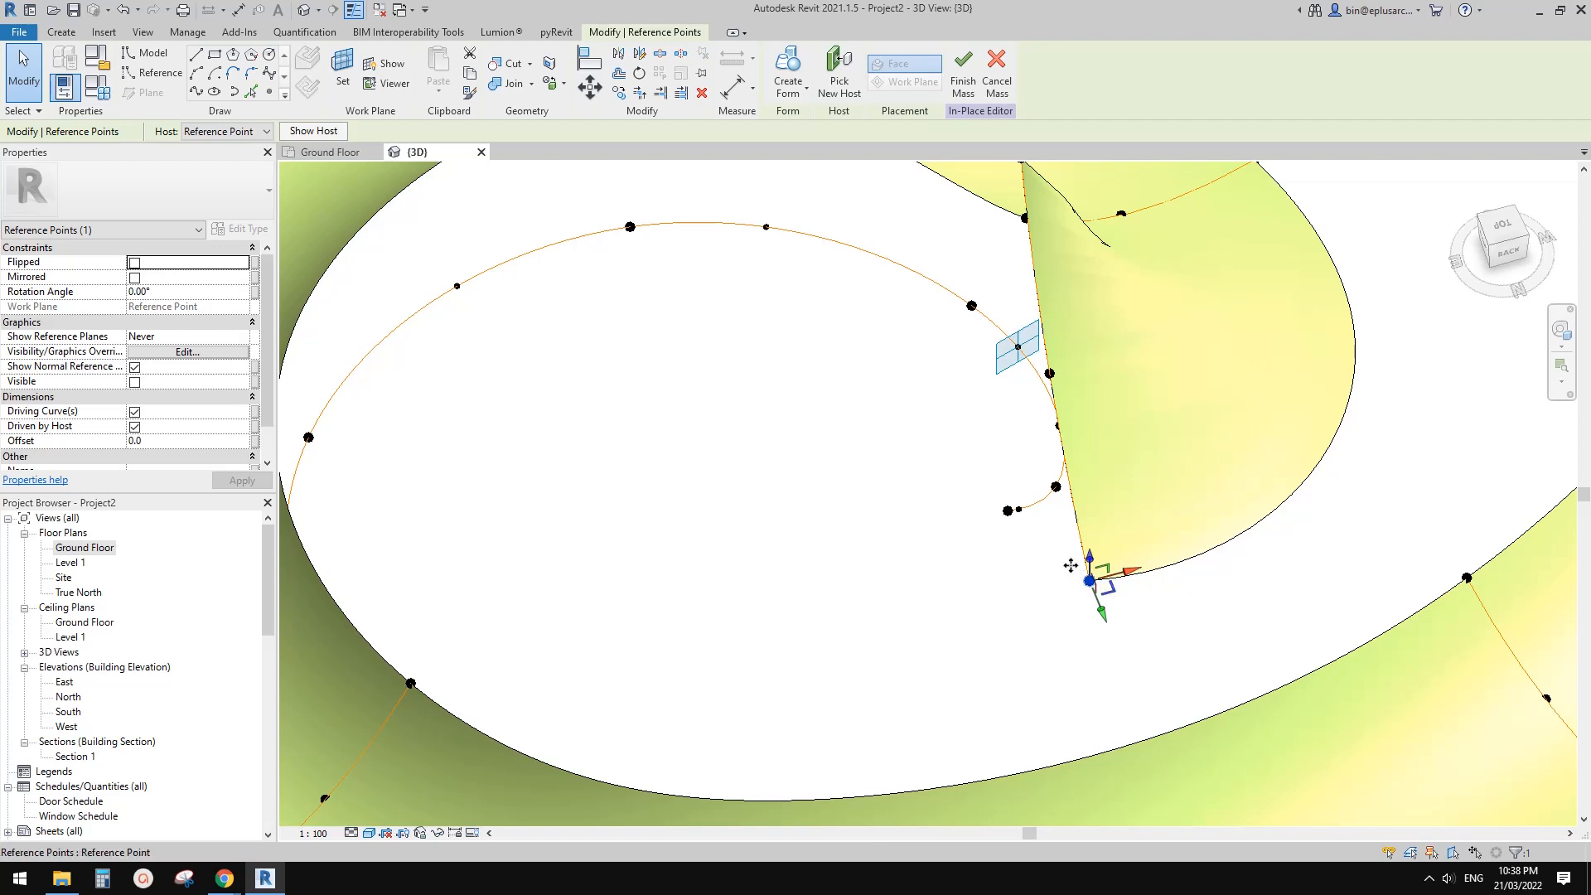
pyautogui.press('space')
pyautogui.keyDown('shift'); pyautogui.moveTo(1067, 567); pyautogui.dragTo(1133, 573, button='middle'); pyautogui.keyUp('shift')
pyautogui.scroll(1, 1129, 567)
pyautogui.click(1121, 567)
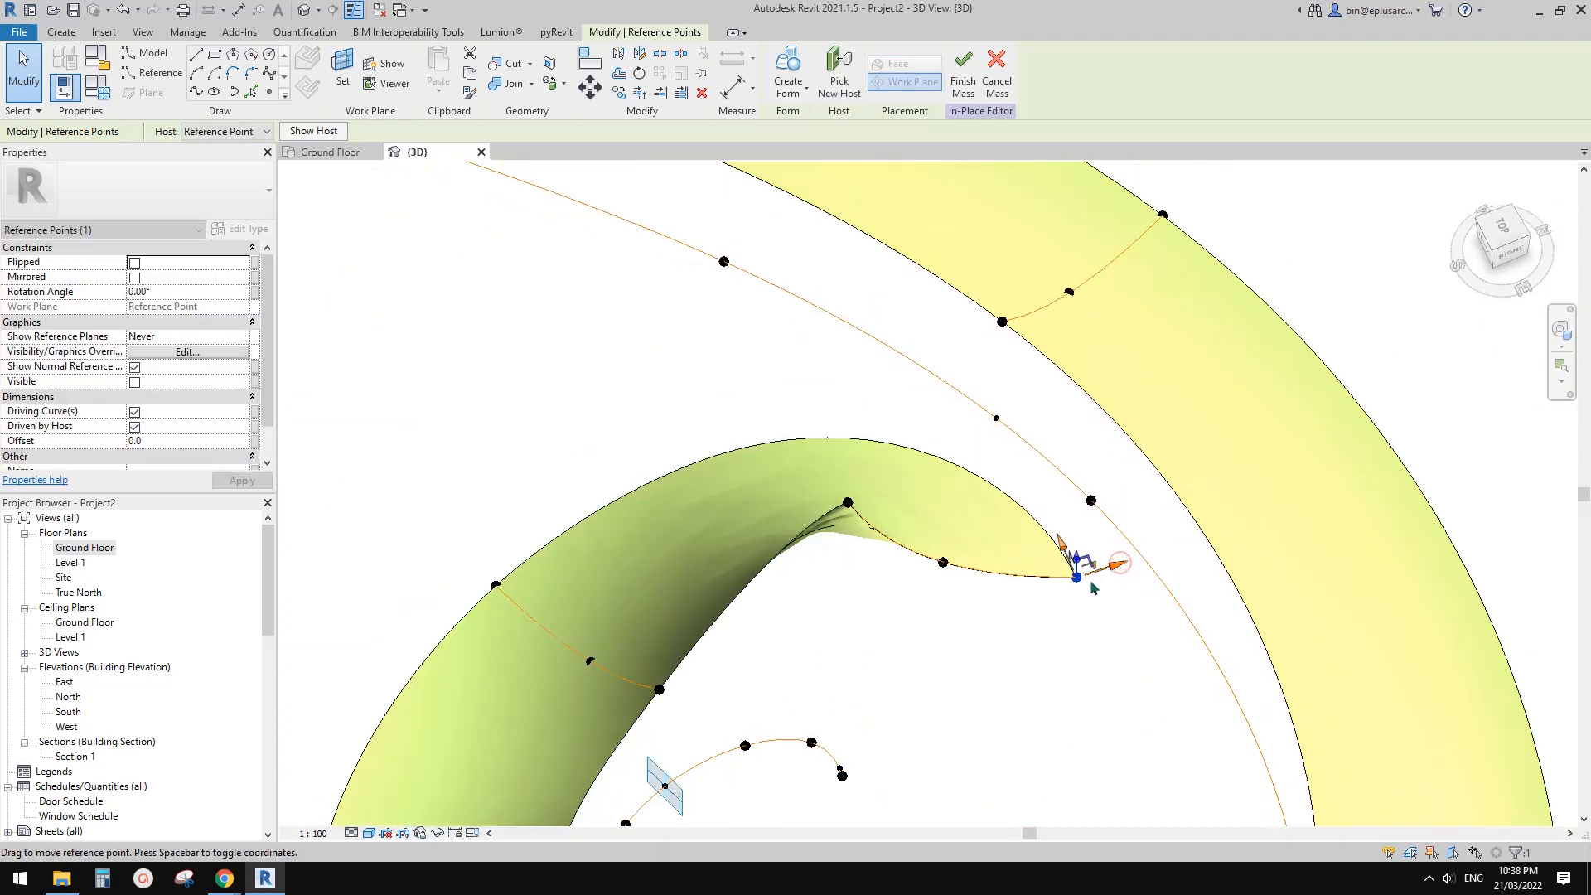
pyautogui.moveTo(1117, 567); pyautogui.dragTo(1175, 558)
pyautogui.keyDown('shift'); pyautogui.moveTo(1151, 572); pyautogui.dragTo(782, 508, button='middle'); pyautogui.keyUp('shift')
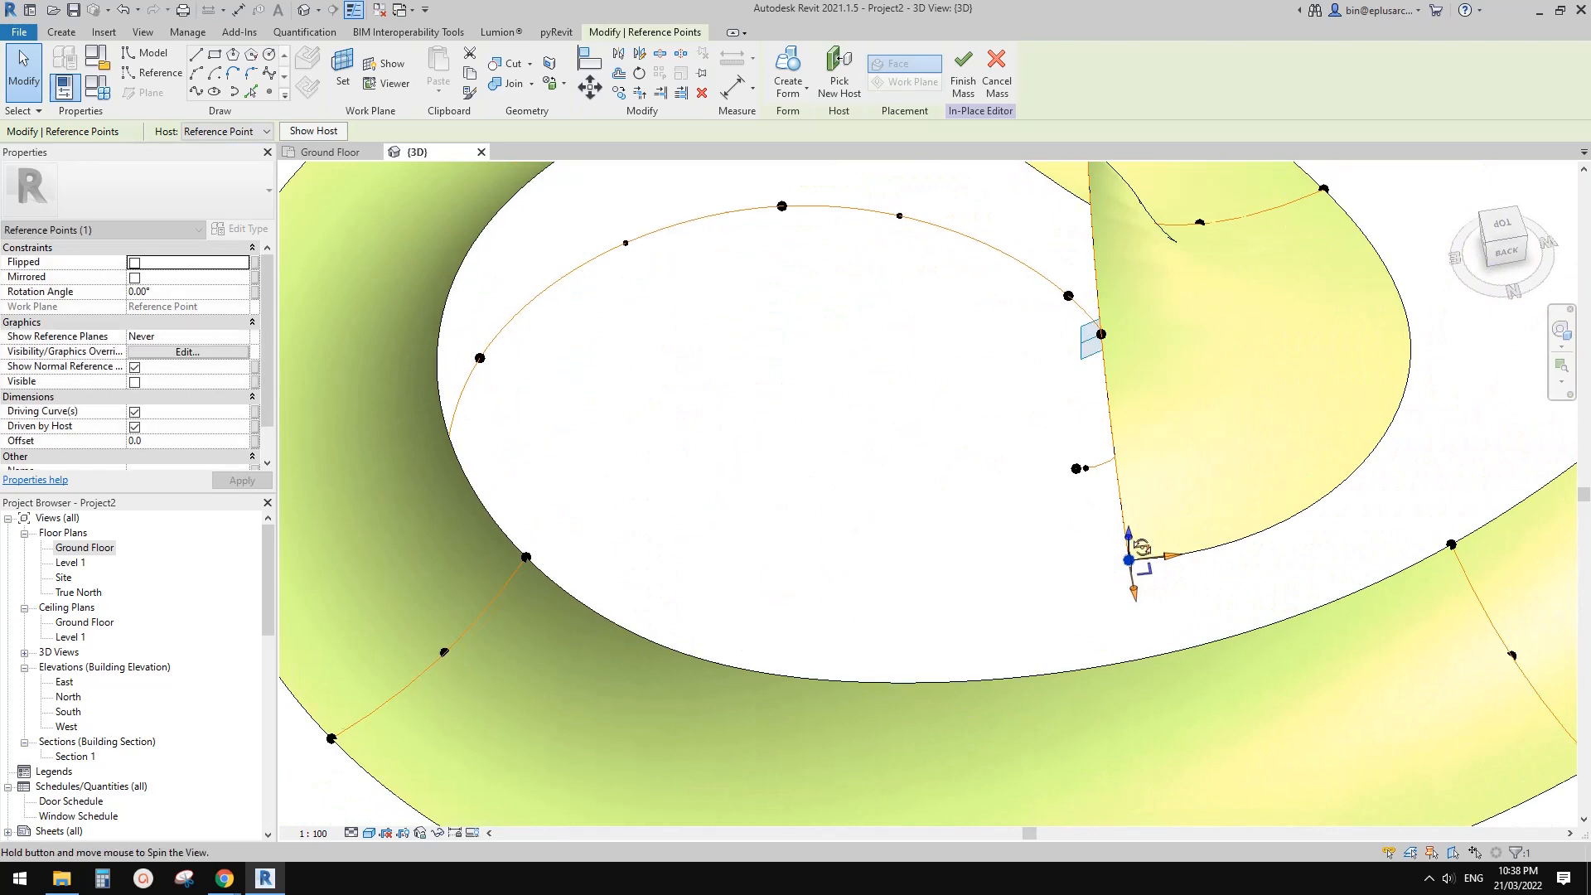
# Step: Adjust the middle point of the innermost profile to refine the profile's shape
pyautogui.keyDown('shift'); pyautogui.moveTo(1145, 554); pyautogui.dragTo(1116, 530, button='middle'); pyautogui.keyUp('shift')
pyautogui.moveTo(1133, 303); pyautogui.dragTo(1125, 429, button='middle')
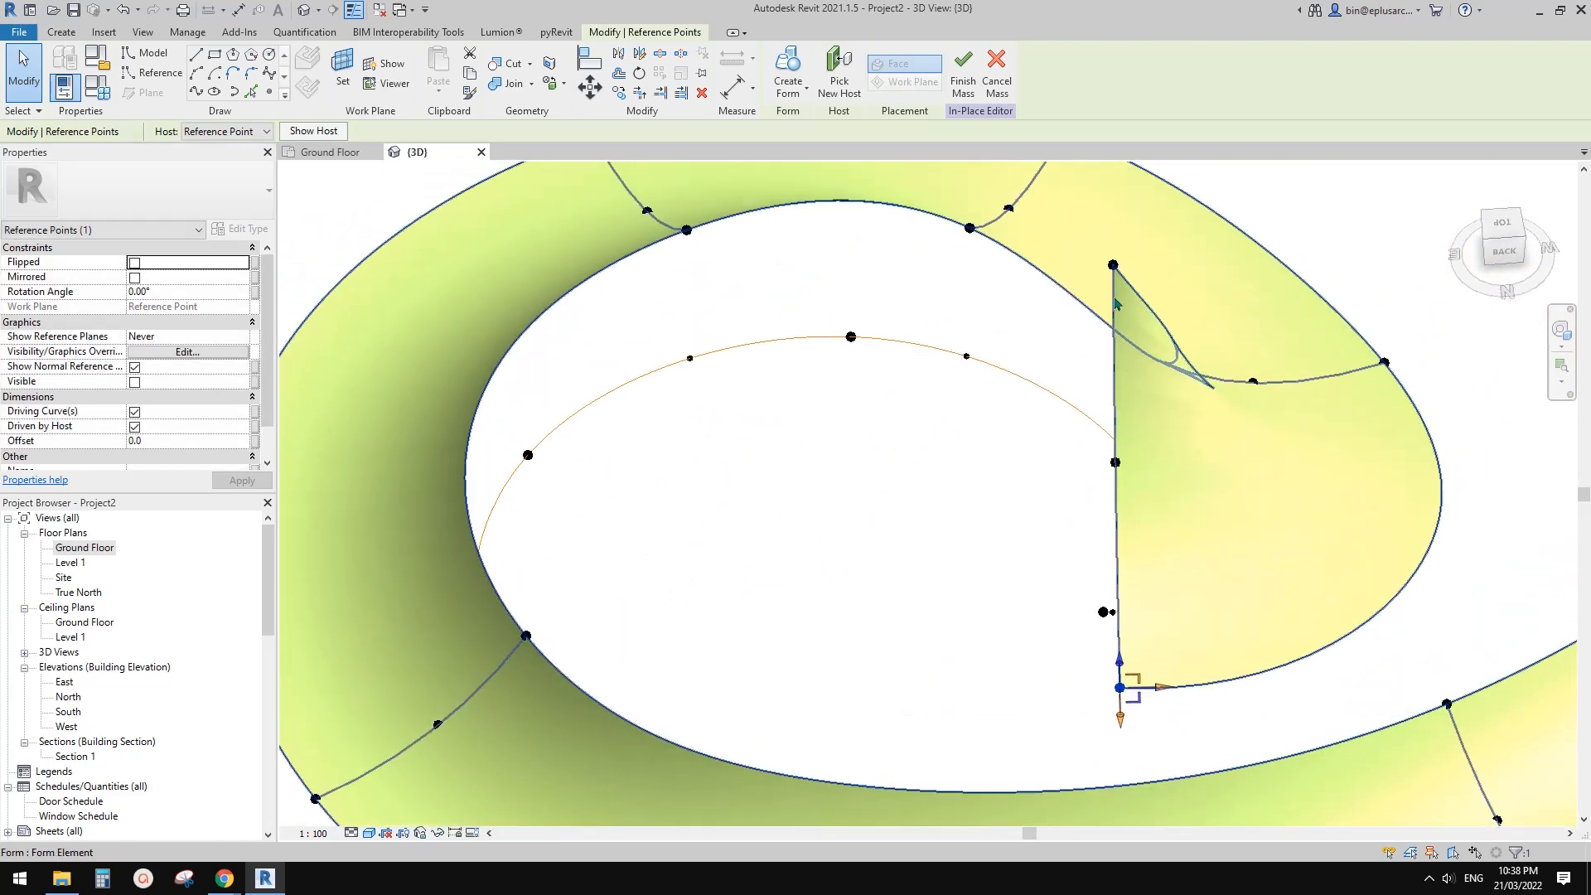
pyautogui.keyDown('shift'); pyautogui.moveTo(1148, 656); pyautogui.dragTo(1171, 673, button='middle'); pyautogui.keyUp('shift')
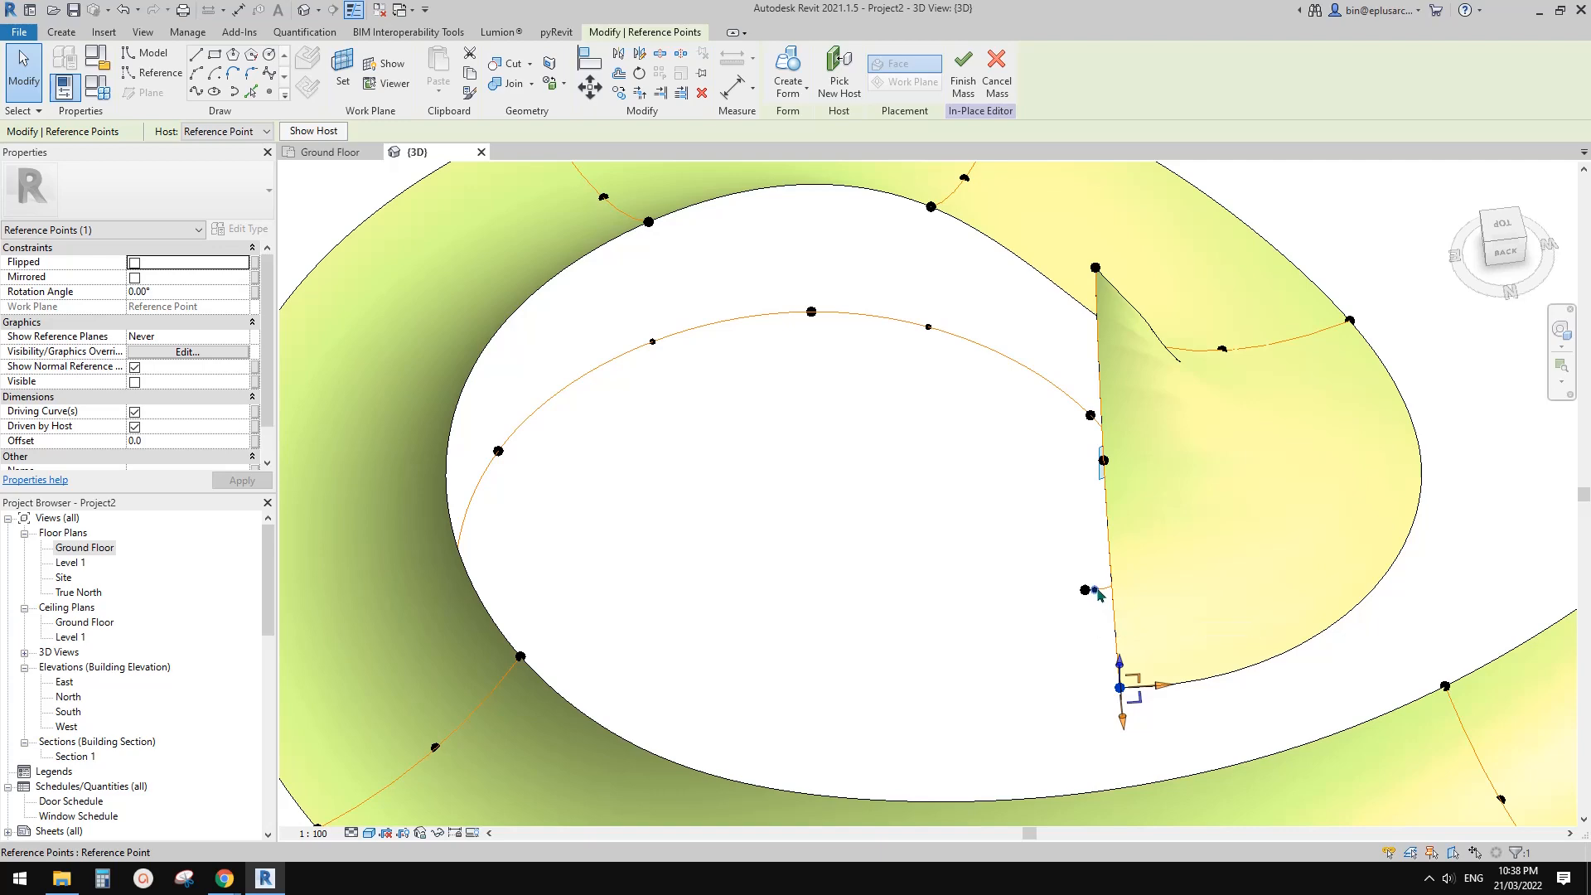
pyautogui.keyDown('shift'); pyautogui.moveTo(1096, 591); pyautogui.dragTo(1118, 712, button='middle'); pyautogui.keyUp('shift')
pyautogui.moveTo(1114, 663); pyautogui.dragTo(1033, 553)
pyautogui.keyDown('shift'); pyautogui.moveTo(1015, 588); pyautogui.dragTo(829, 630, button='middle'); pyautogui.keyUp('shift')
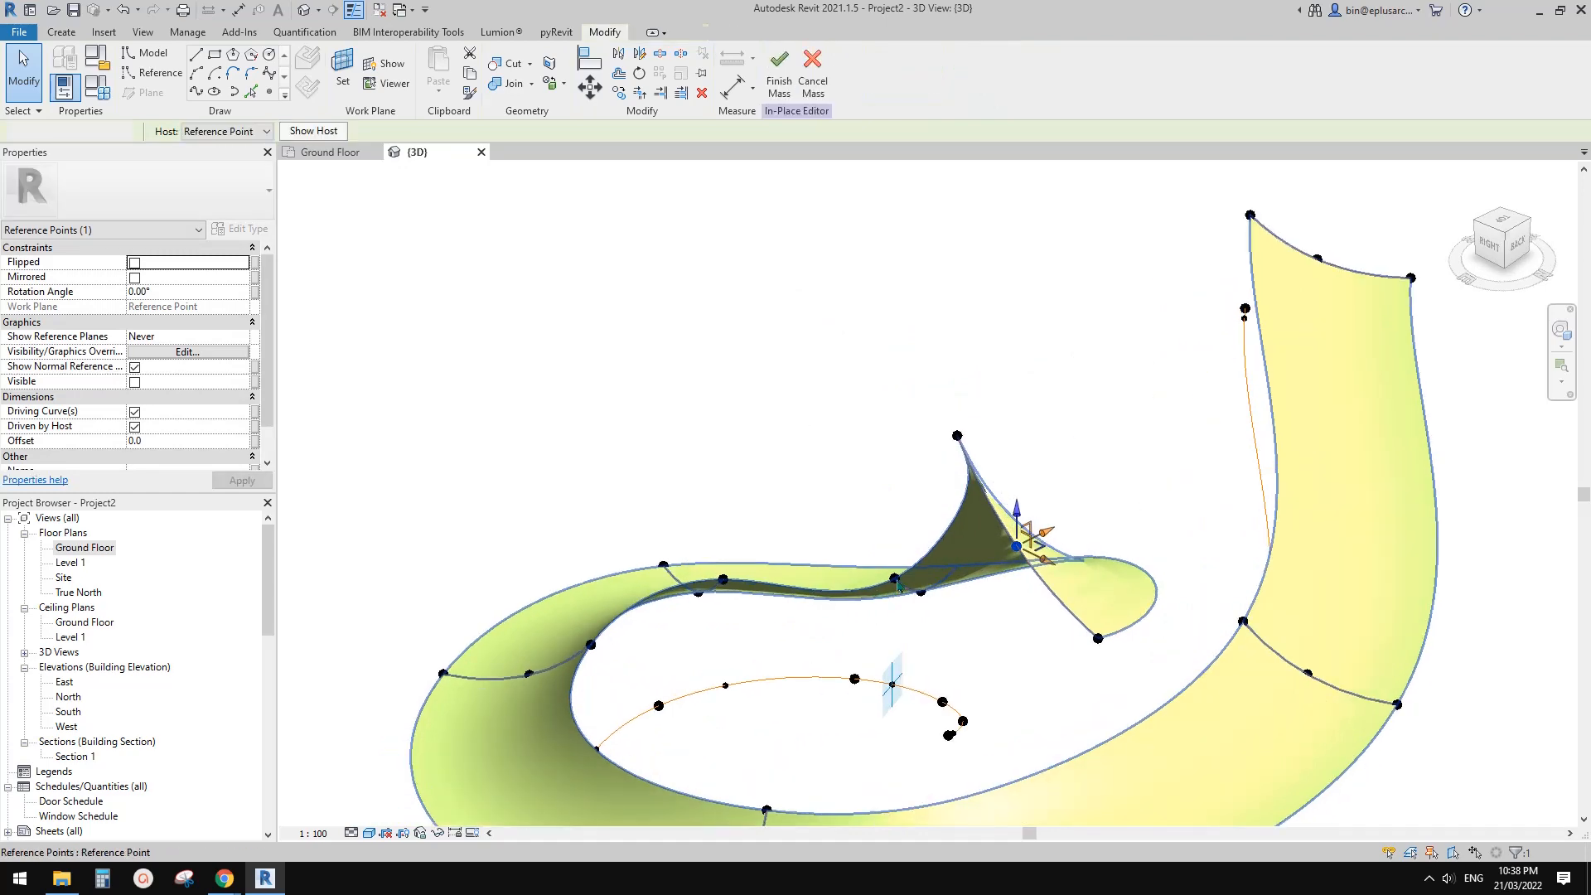
# Step: Raise the inner end point of the second-innermost profile toward the peak and shift it horizontally
pyautogui.click(895, 579)
pyautogui.keyDown('shift'); pyautogui.moveTo(898, 544); pyautogui.dragTo(897, 509, button='middle'); pyautogui.keyUp('shift')
pyautogui.moveTo(892, 529); pyautogui.dragTo(903, 388)
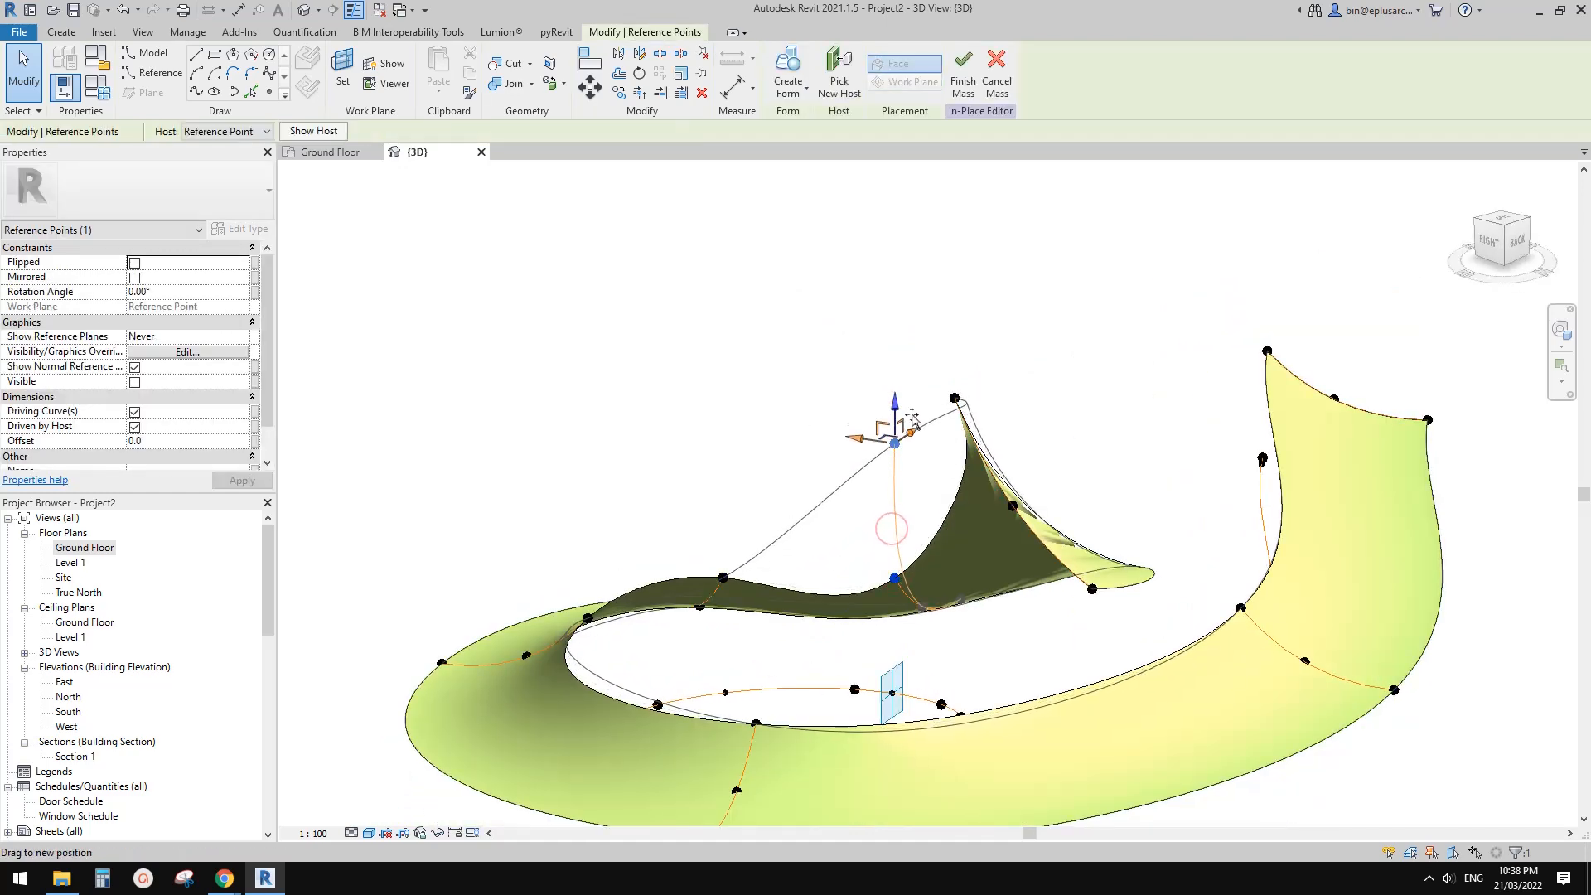
pyautogui.keyDown('shift'); pyautogui.moveTo(952, 476); pyautogui.dragTo(1118, 485, button='middle'); pyautogui.keyUp('shift')
pyautogui.keyDown('shift'); pyautogui.moveTo(928, 563); pyautogui.dragTo(702, 498, button='middle'); pyautogui.keyUp('shift')
pyautogui.moveTo(847, 442); pyautogui.dragTo(909, 440)
pyautogui.keyDown('shift'); pyautogui.moveTo(909, 439); pyautogui.dragTo(994, 706, button='middle'); pyautogui.keyUp('shift')
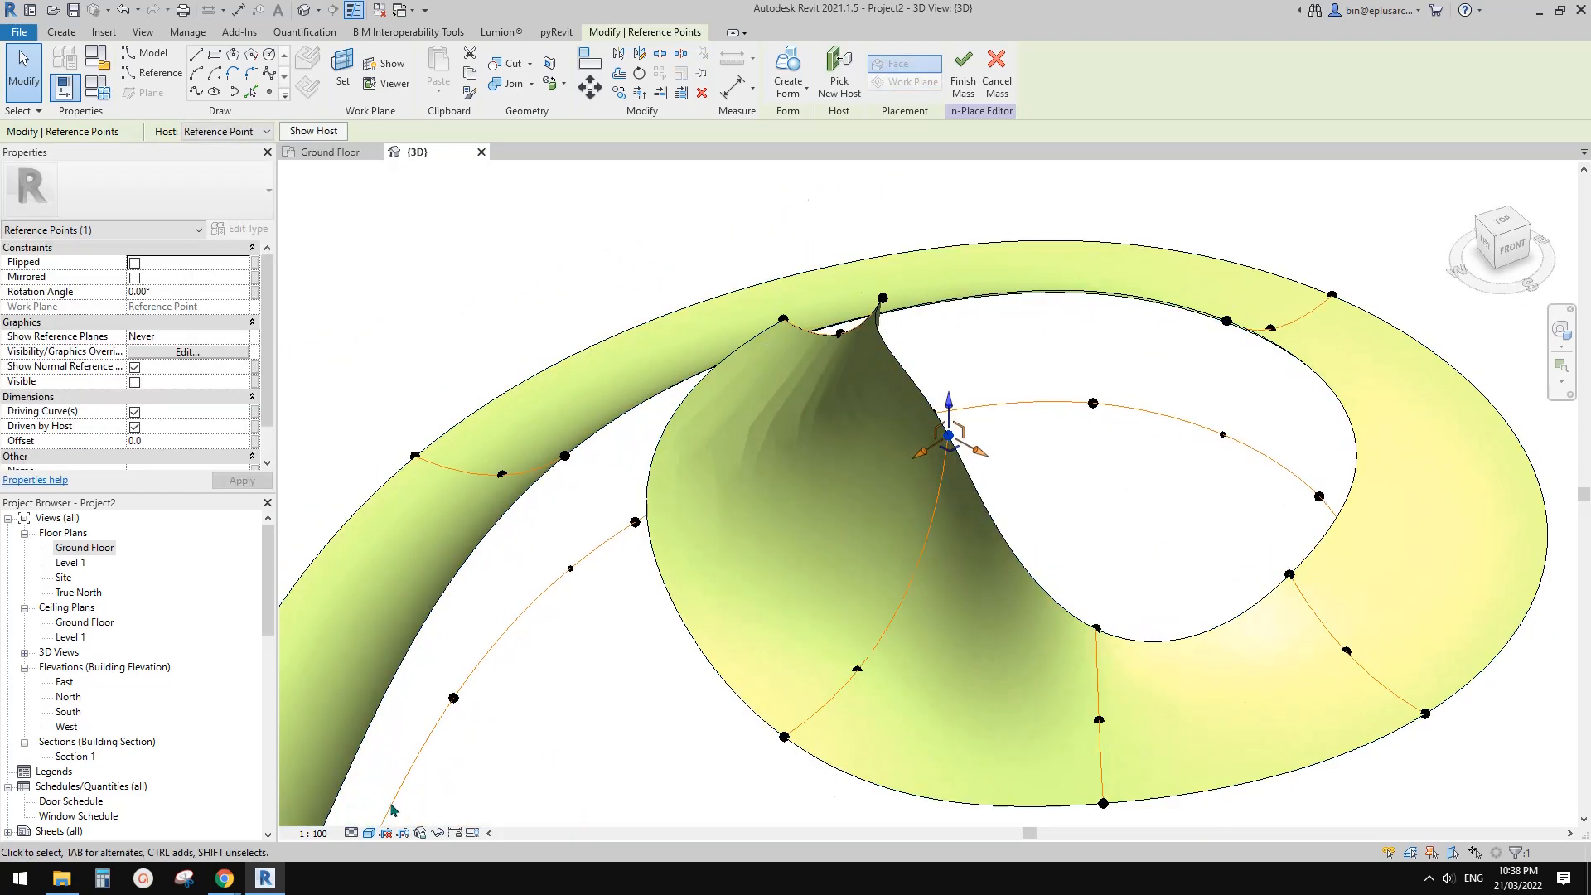
# Step: Check the YEZO retreat roof reference images in the web browser against the peaked form, and return to Revit
pyautogui.moveTo(225, 883)
pyautogui.click(286, 823)
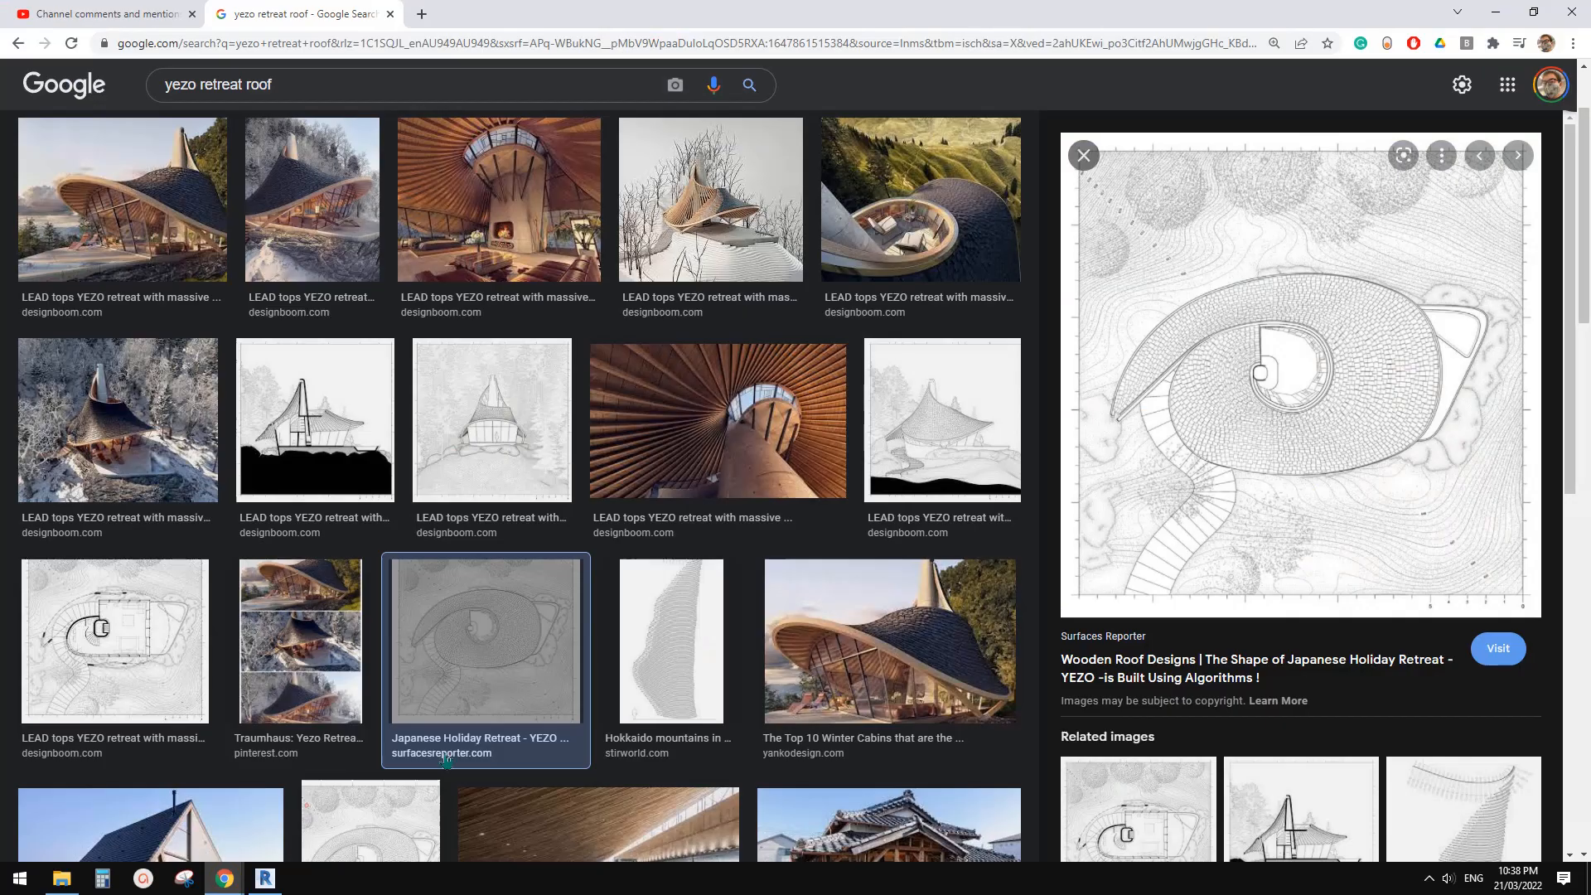
pyautogui.click(264, 878)
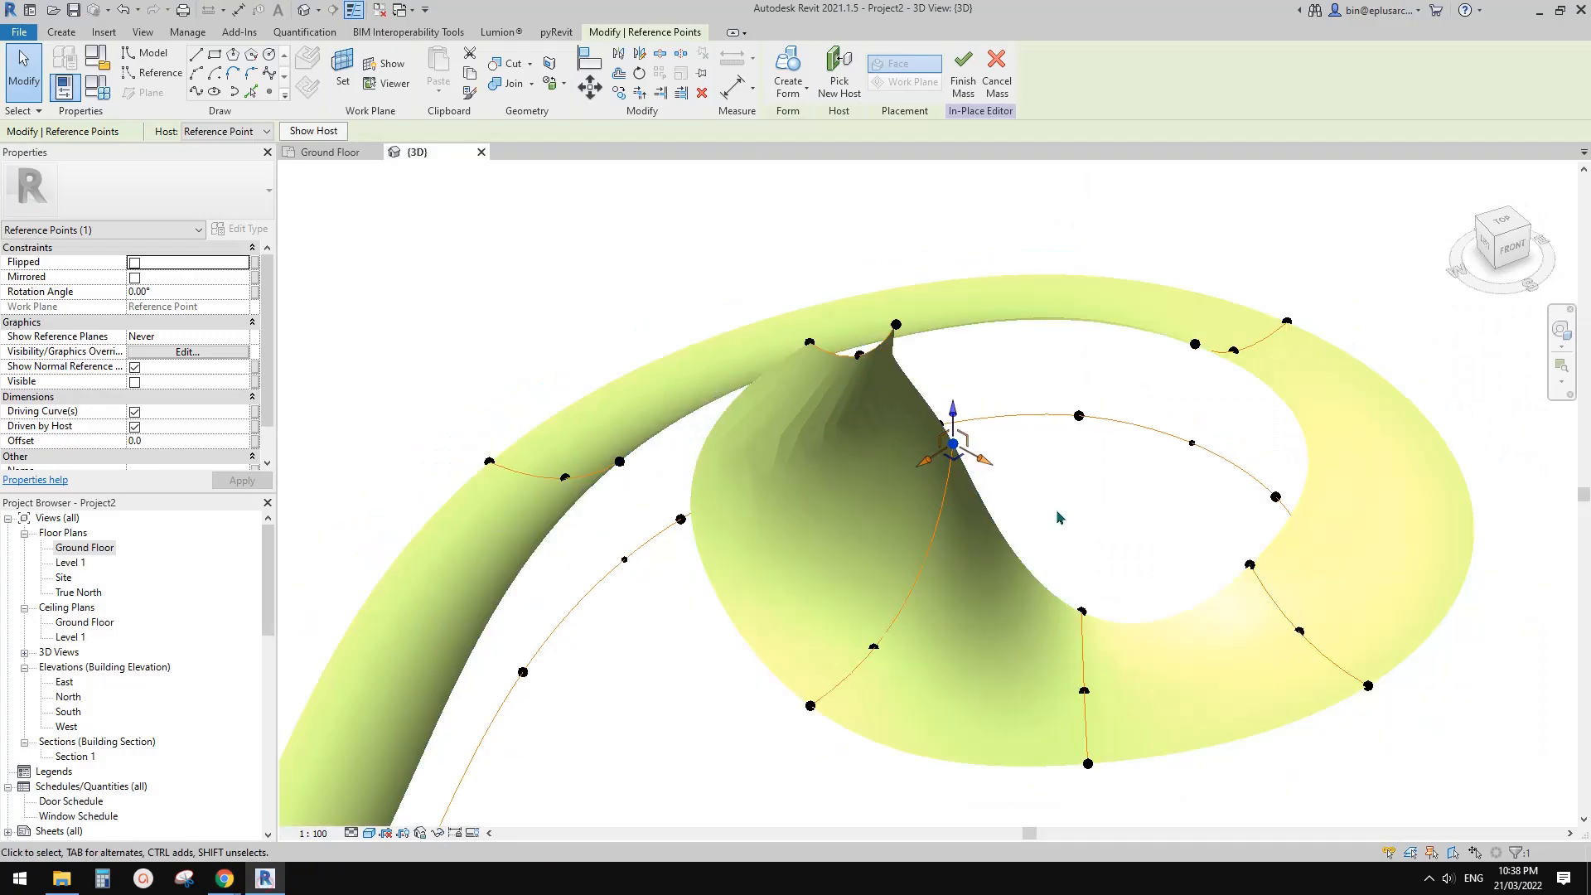
# Step: Open the Ground Floor plan and examine the spiral form against the underlying roof plan image
pyautogui.doubleClick(91, 547)
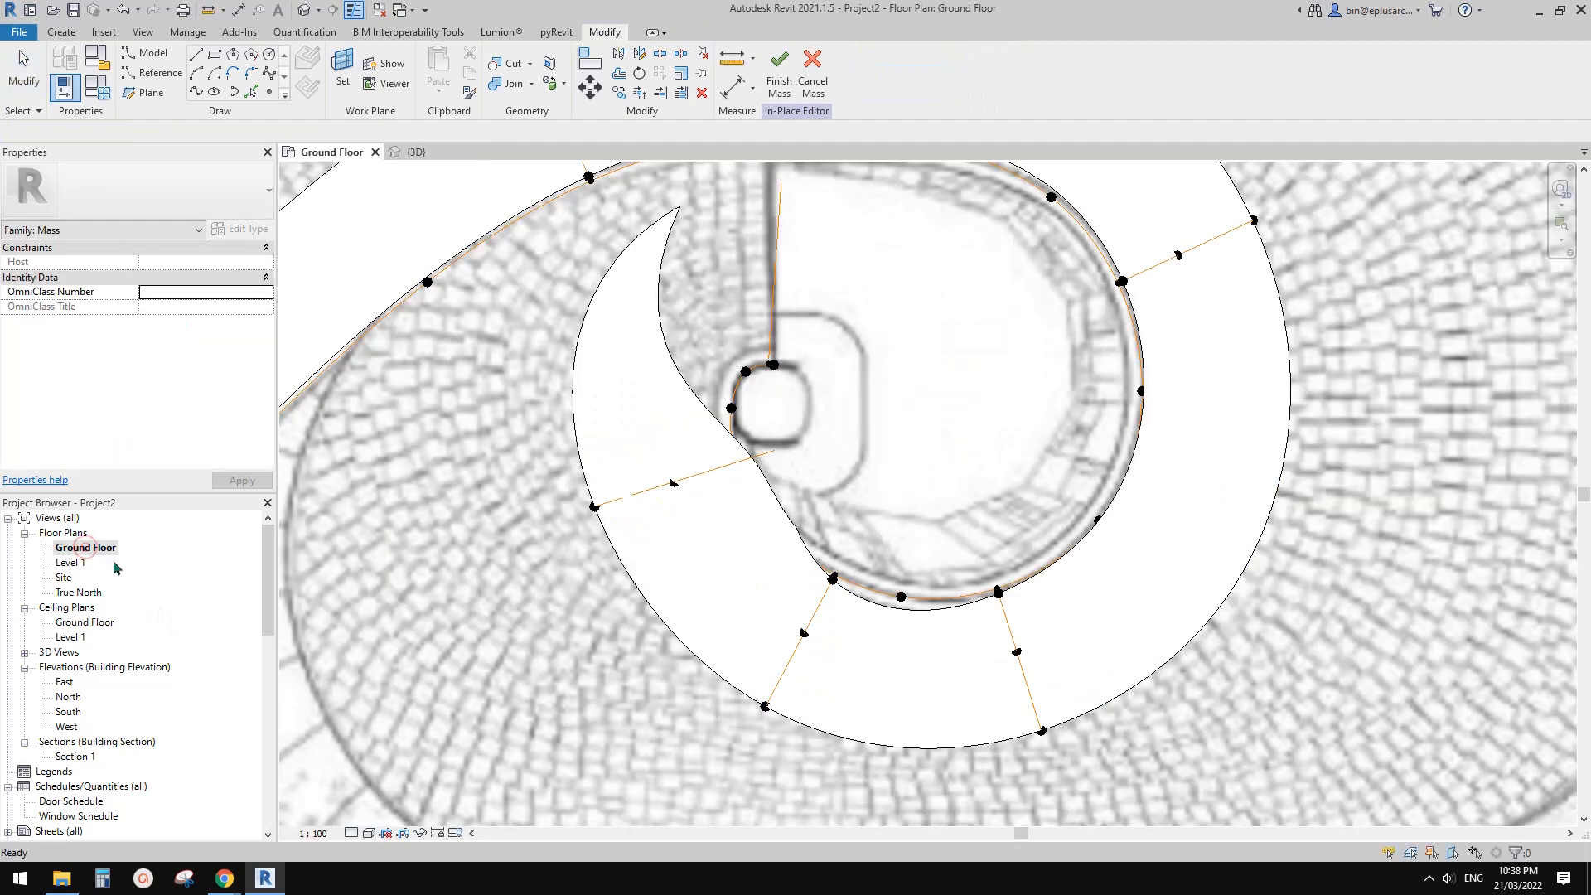
pyautogui.scroll(-4, 679, 560)
pyautogui.scroll(1, 713, 563)
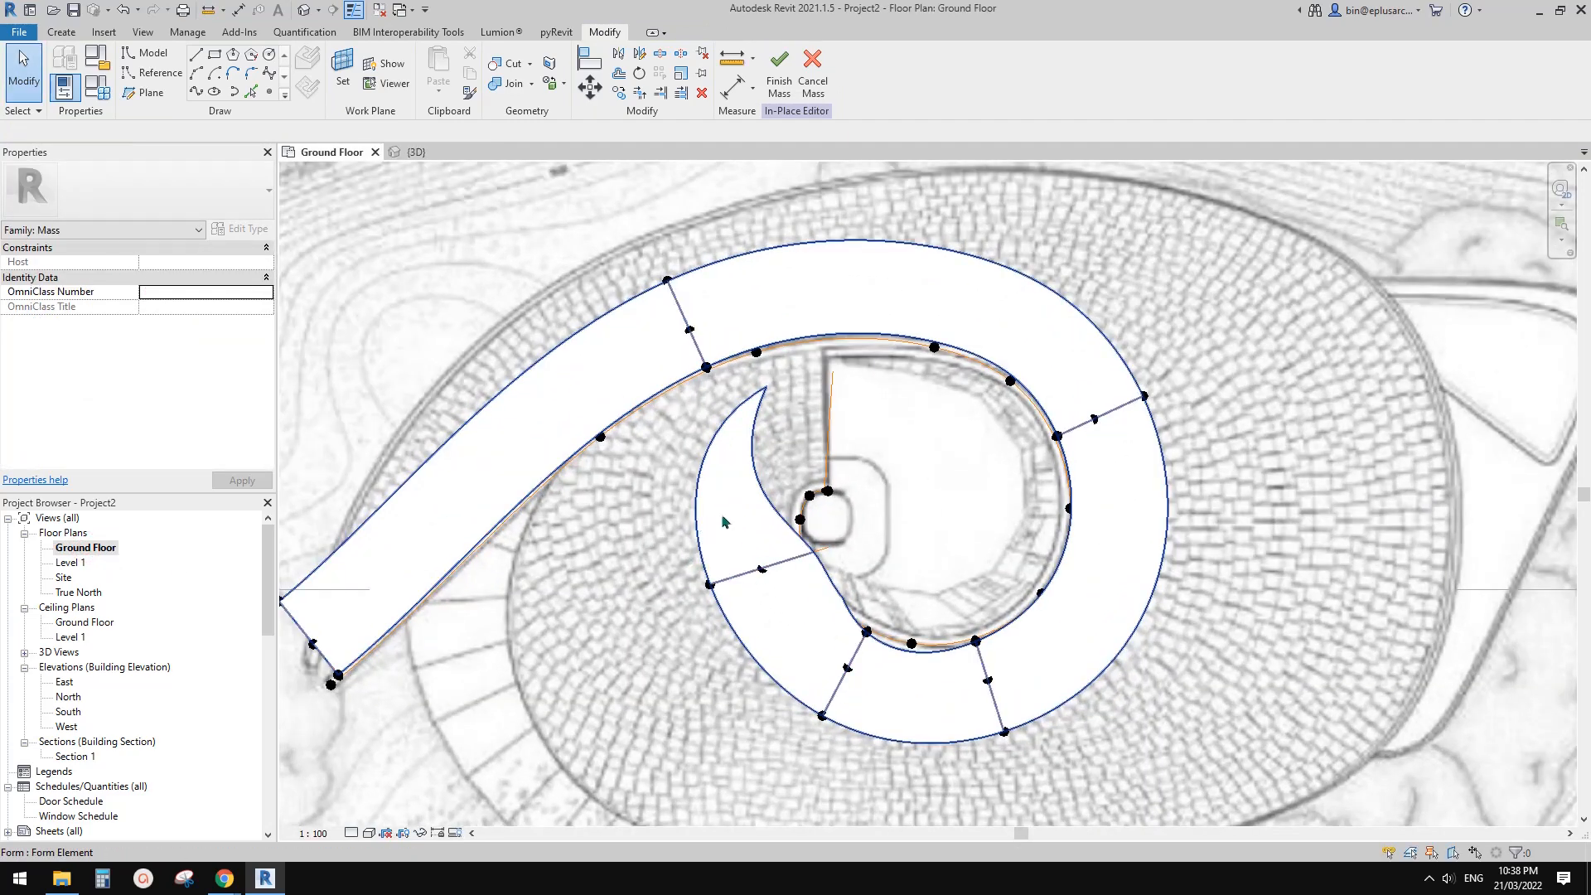
pyautogui.scroll(-2, 723, 520)
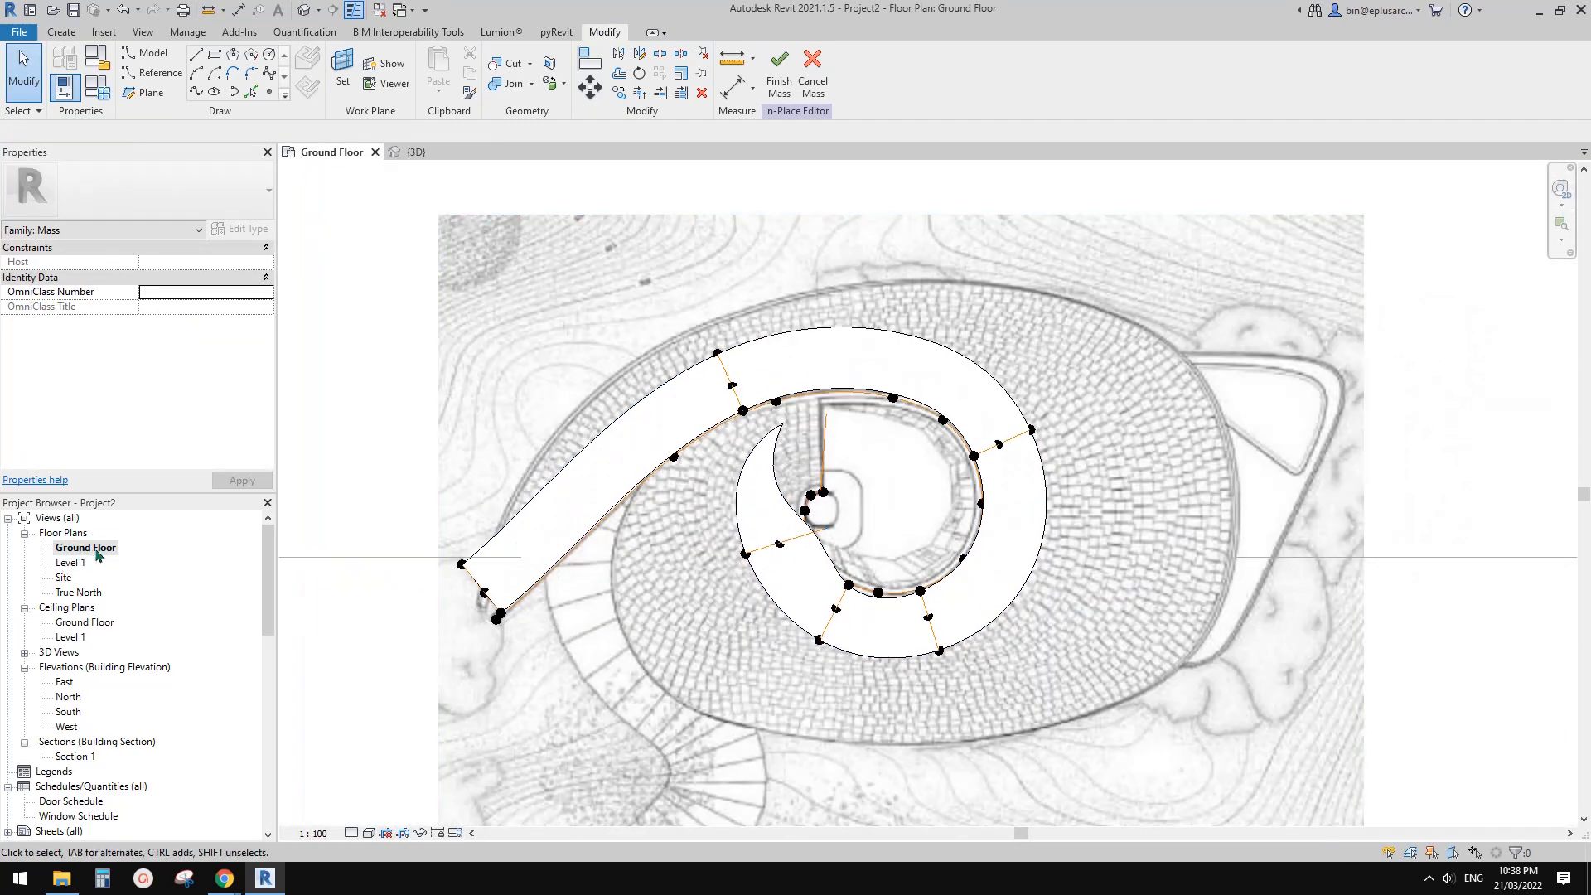
pyautogui.scroll(-1, 771, 541)
pyautogui.moveTo(770, 541); pyautogui.dragTo(858, 506, button='middle')
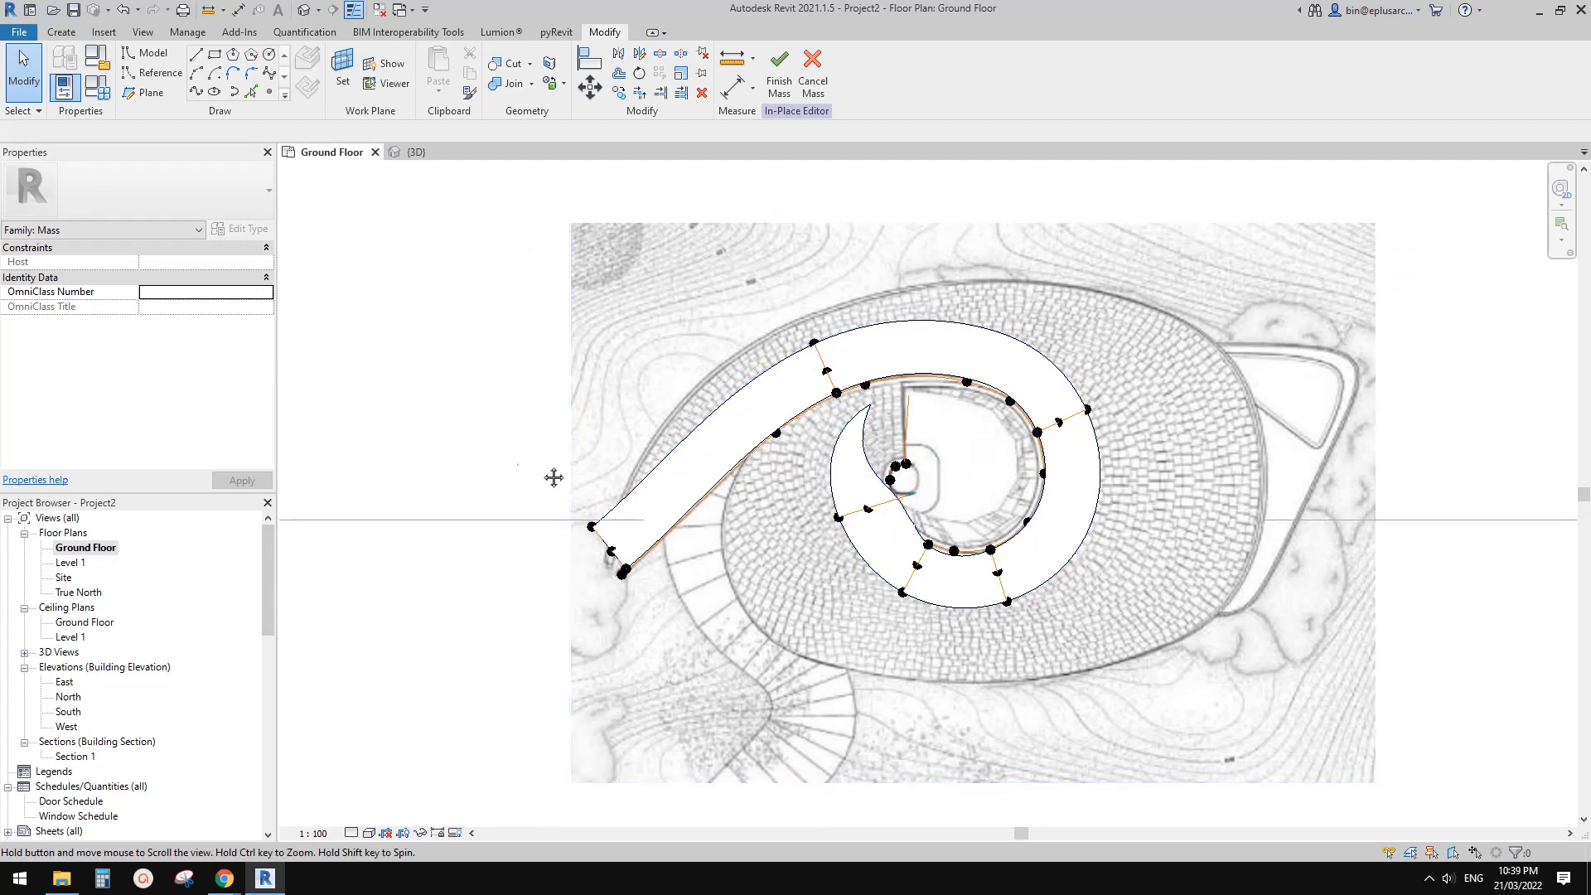
pyautogui.moveTo(550, 472); pyautogui.dragTo(602, 488, button='middle')
pyautogui.scroll(2, 793, 497)
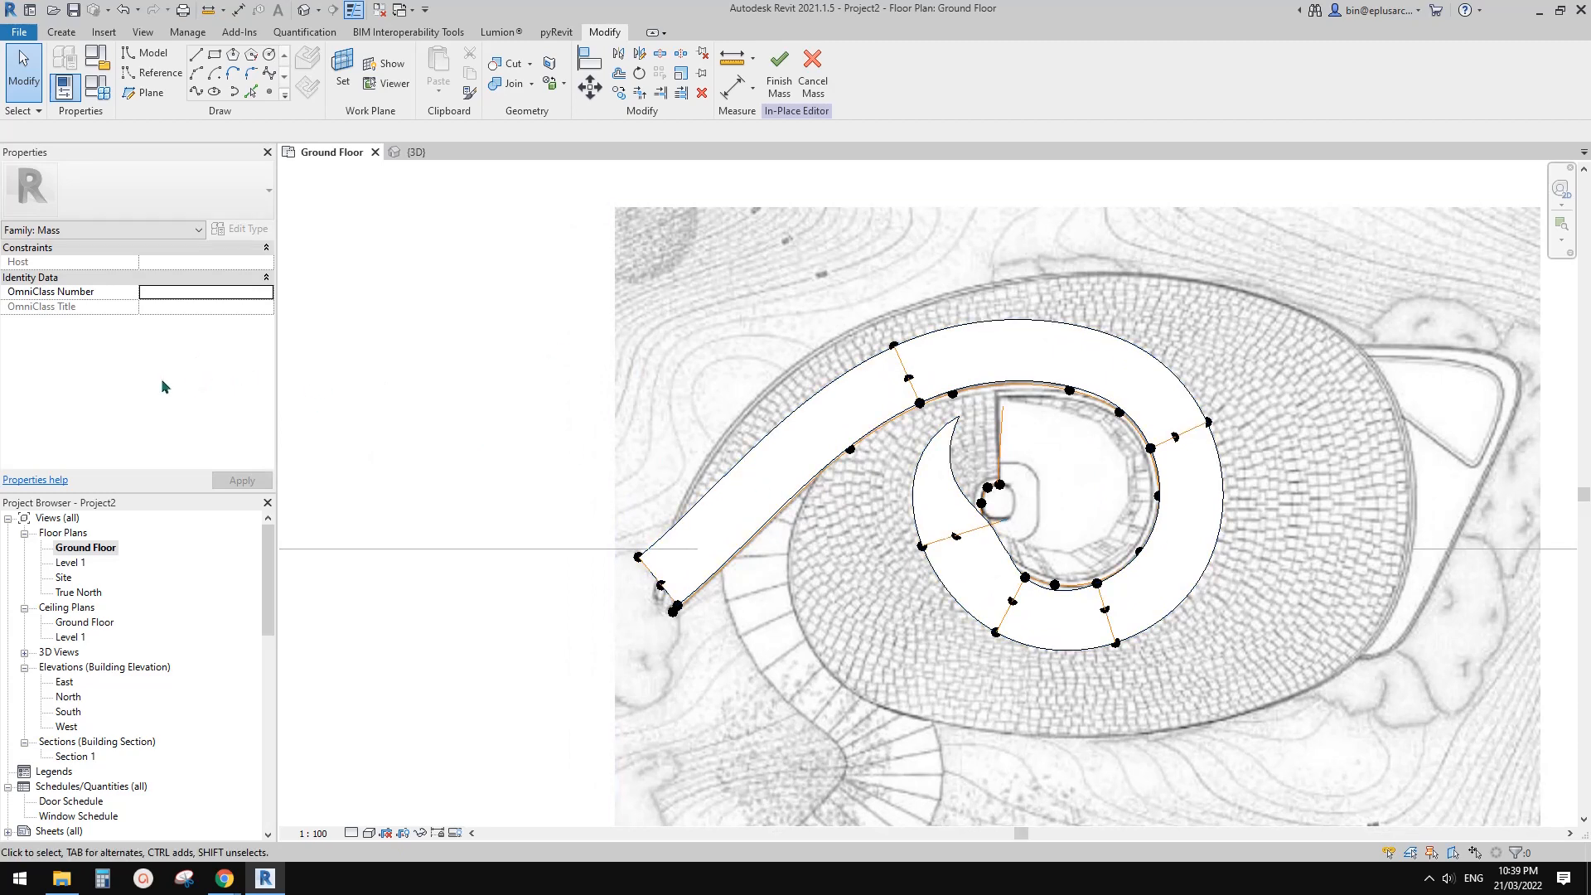
# Step: Set the Ground Floor plan's view range offsets to 9999 for both the top and the cut plane
pyautogui.rightClick(86, 547)
pyautogui.click(93, 555)
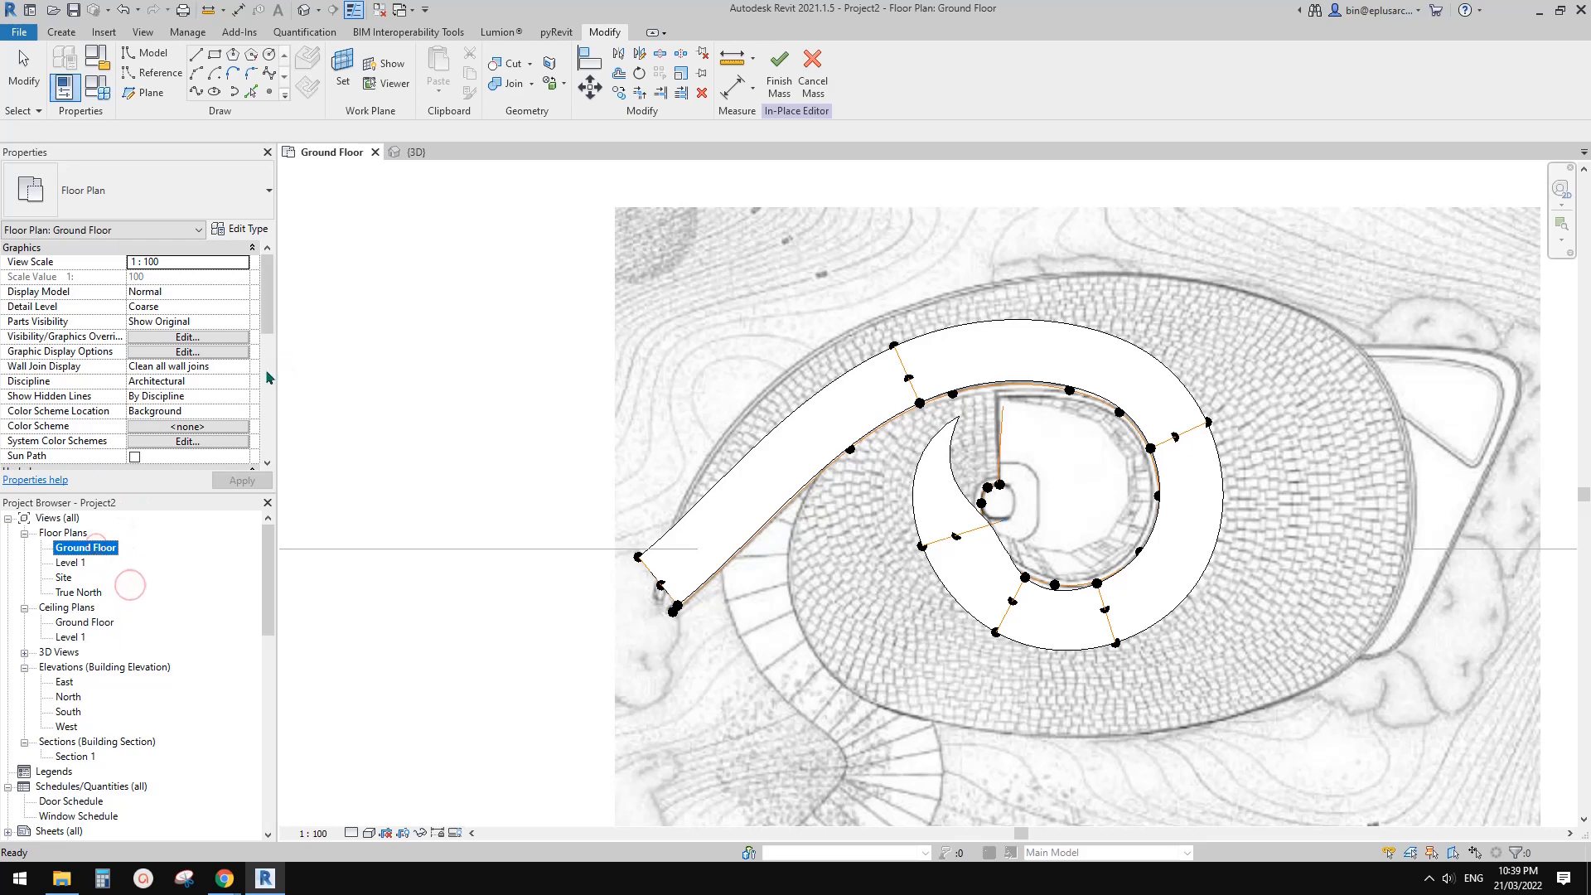
pyautogui.scroll(-5, 268, 378)
pyautogui.click(185, 353)
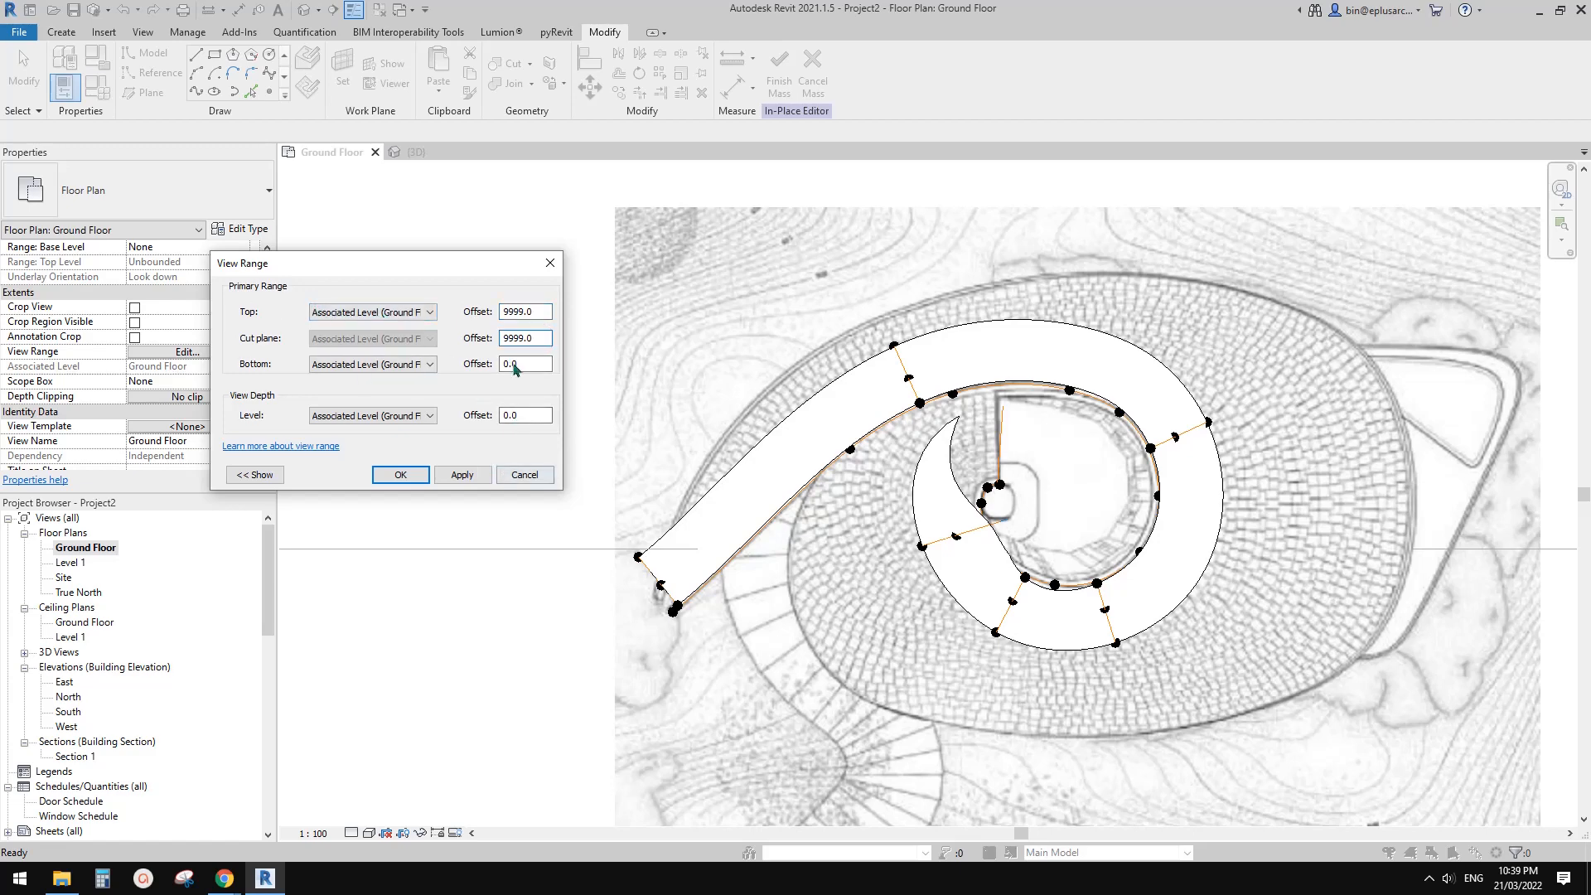
pyautogui.click(398, 480)
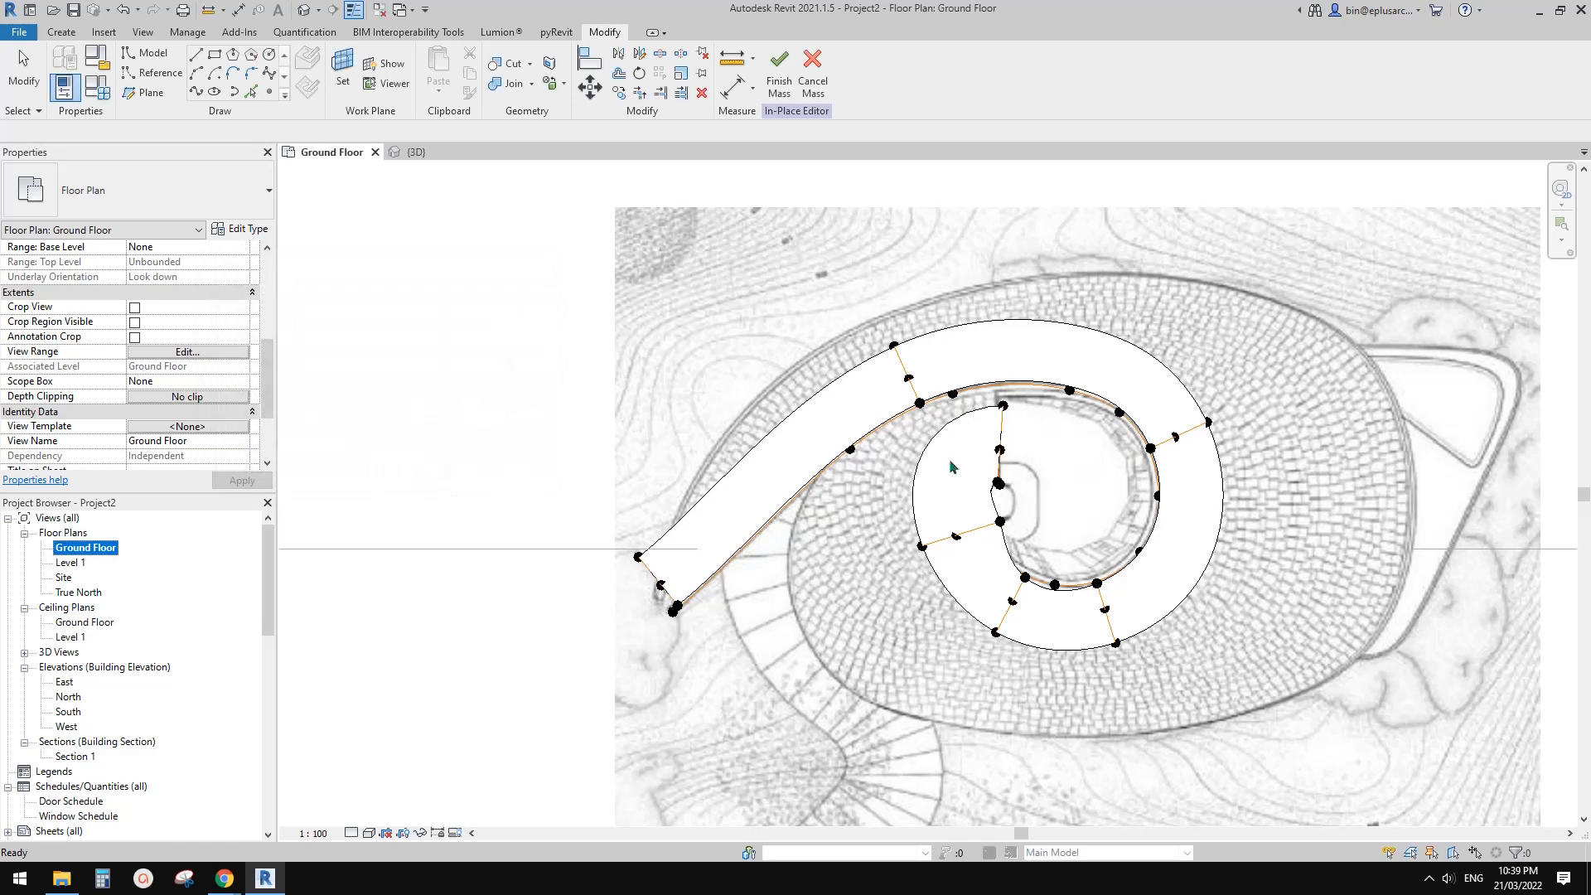
# Step: Move the outer end points of the west and southwest profiles out to the roof edge on the plan image
pyautogui.scroll(4, 992, 454)
pyautogui.click(1015, 511)
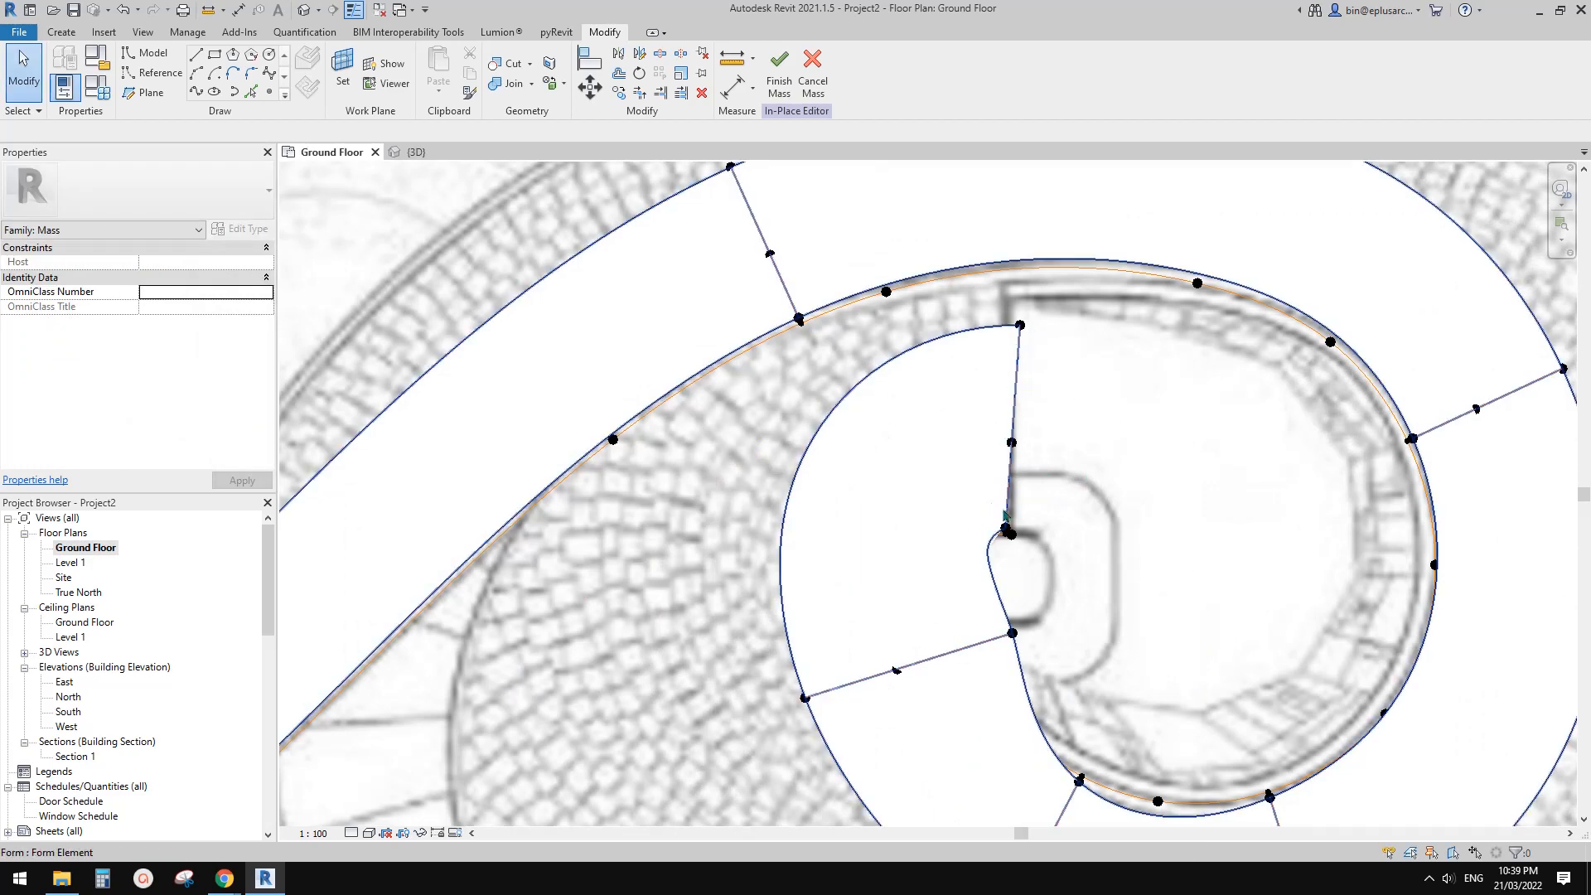
pyautogui.scroll(-3, 1005, 514)
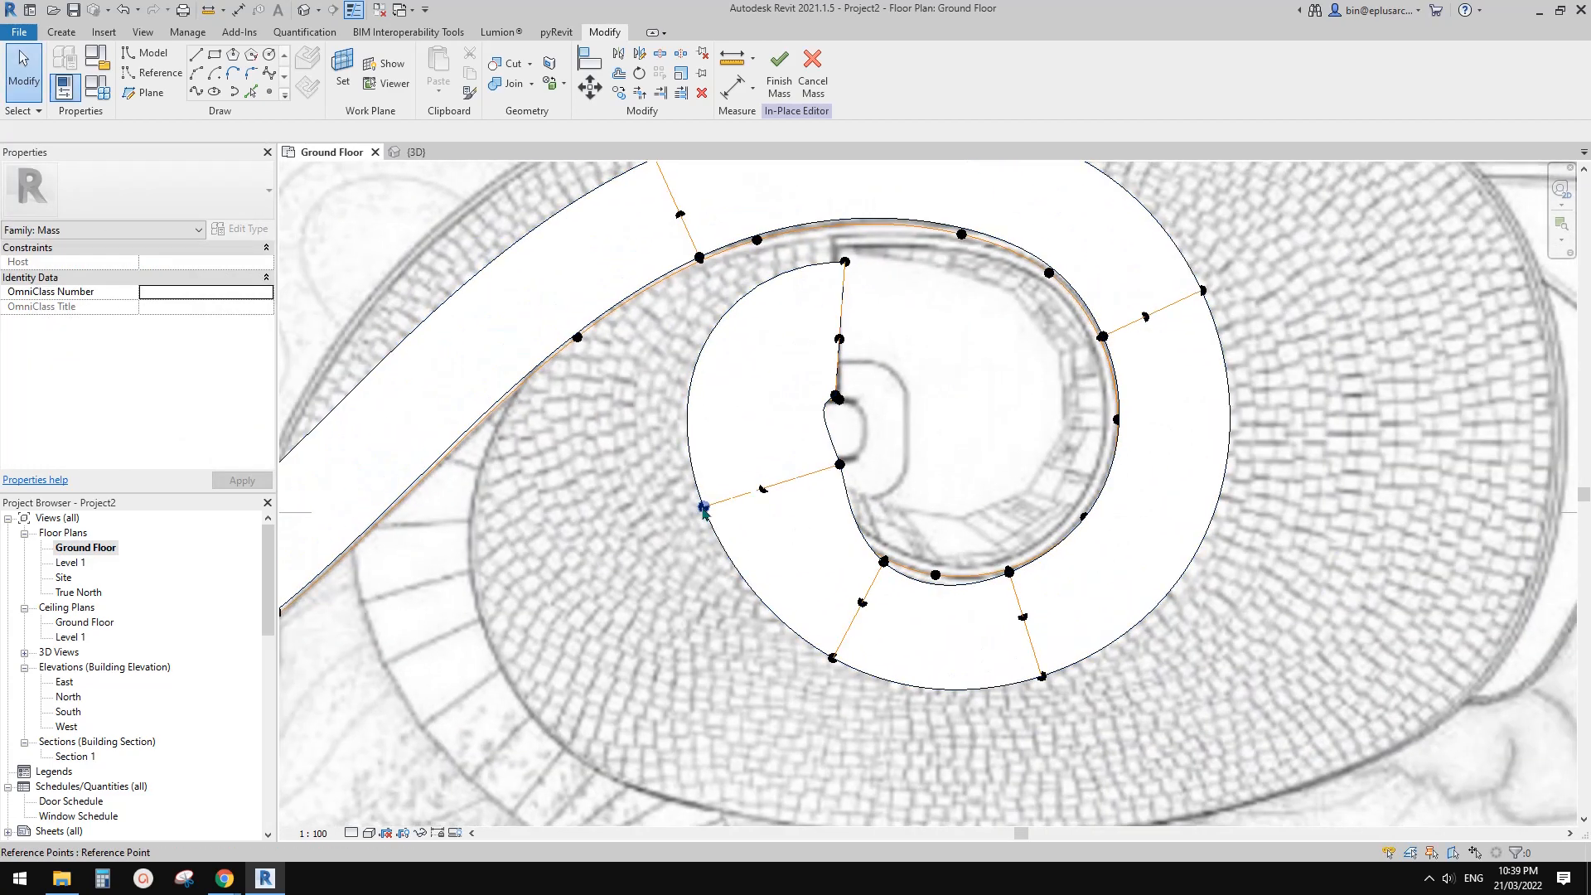
pyautogui.moveTo(704, 507); pyautogui.dragTo(454, 577)
pyautogui.moveTo(832, 659); pyautogui.dragTo(819, 500, button='middle')
pyautogui.moveTo(819, 499); pyautogui.dragTo(748, 634)
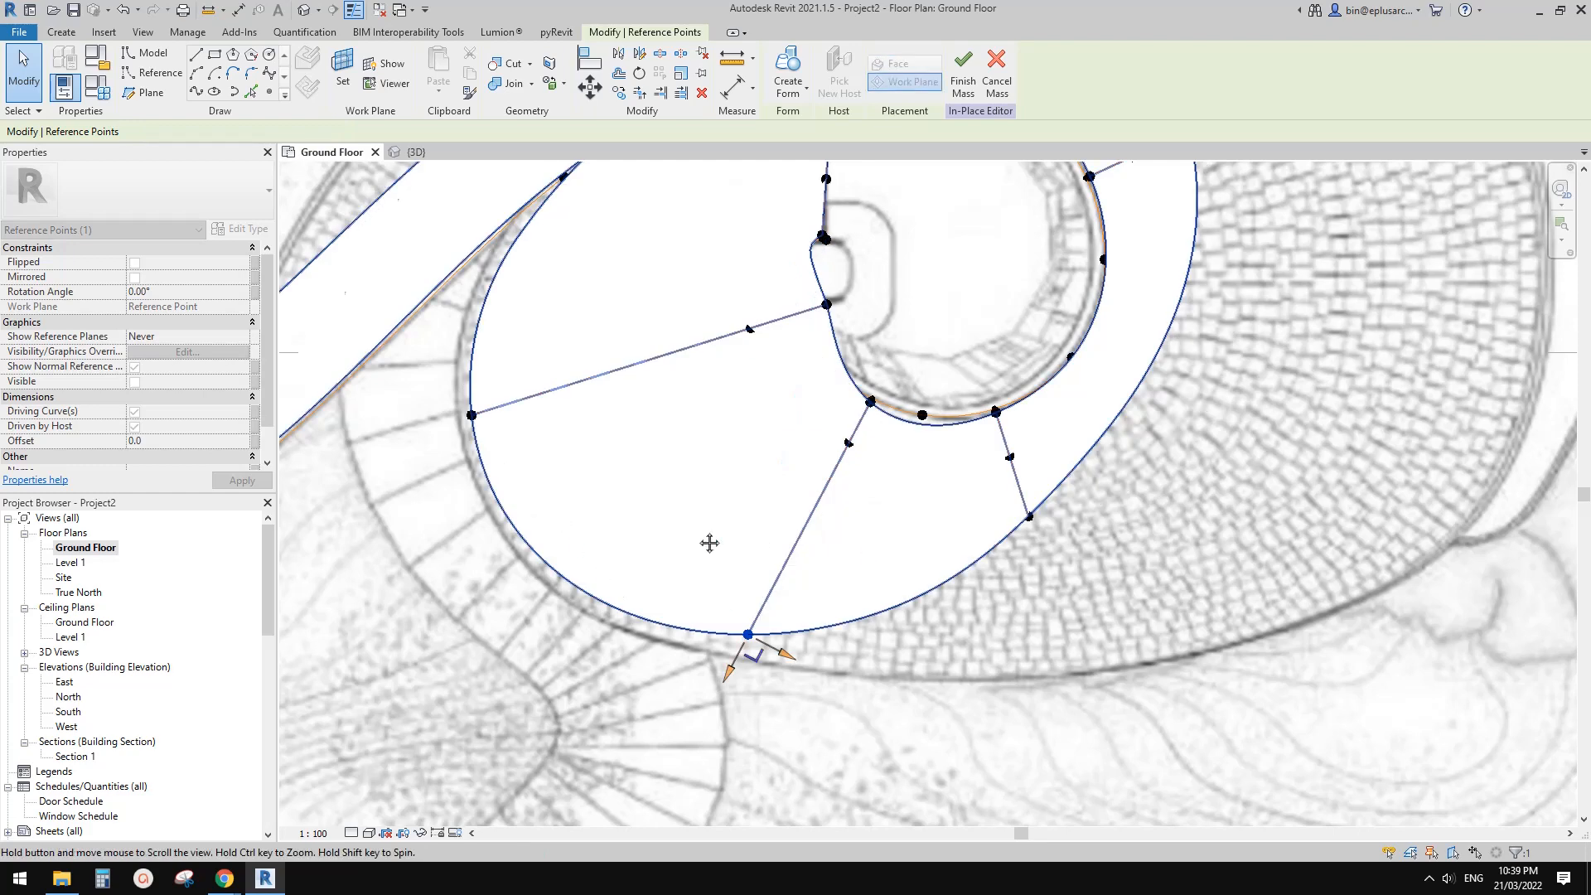
# Step: Move the outer end point of the south profile down to the lower roof edge on the plan image
pyautogui.moveTo(709, 543); pyautogui.dragTo(568, 531, button='middle')
pyautogui.click(888, 506)
pyautogui.moveTo(941, 533); pyautogui.dragTo(934, 538, button='middle')
pyautogui.moveTo(899, 550); pyautogui.dragTo(931, 663)
pyautogui.scroll(-5, 930, 663)
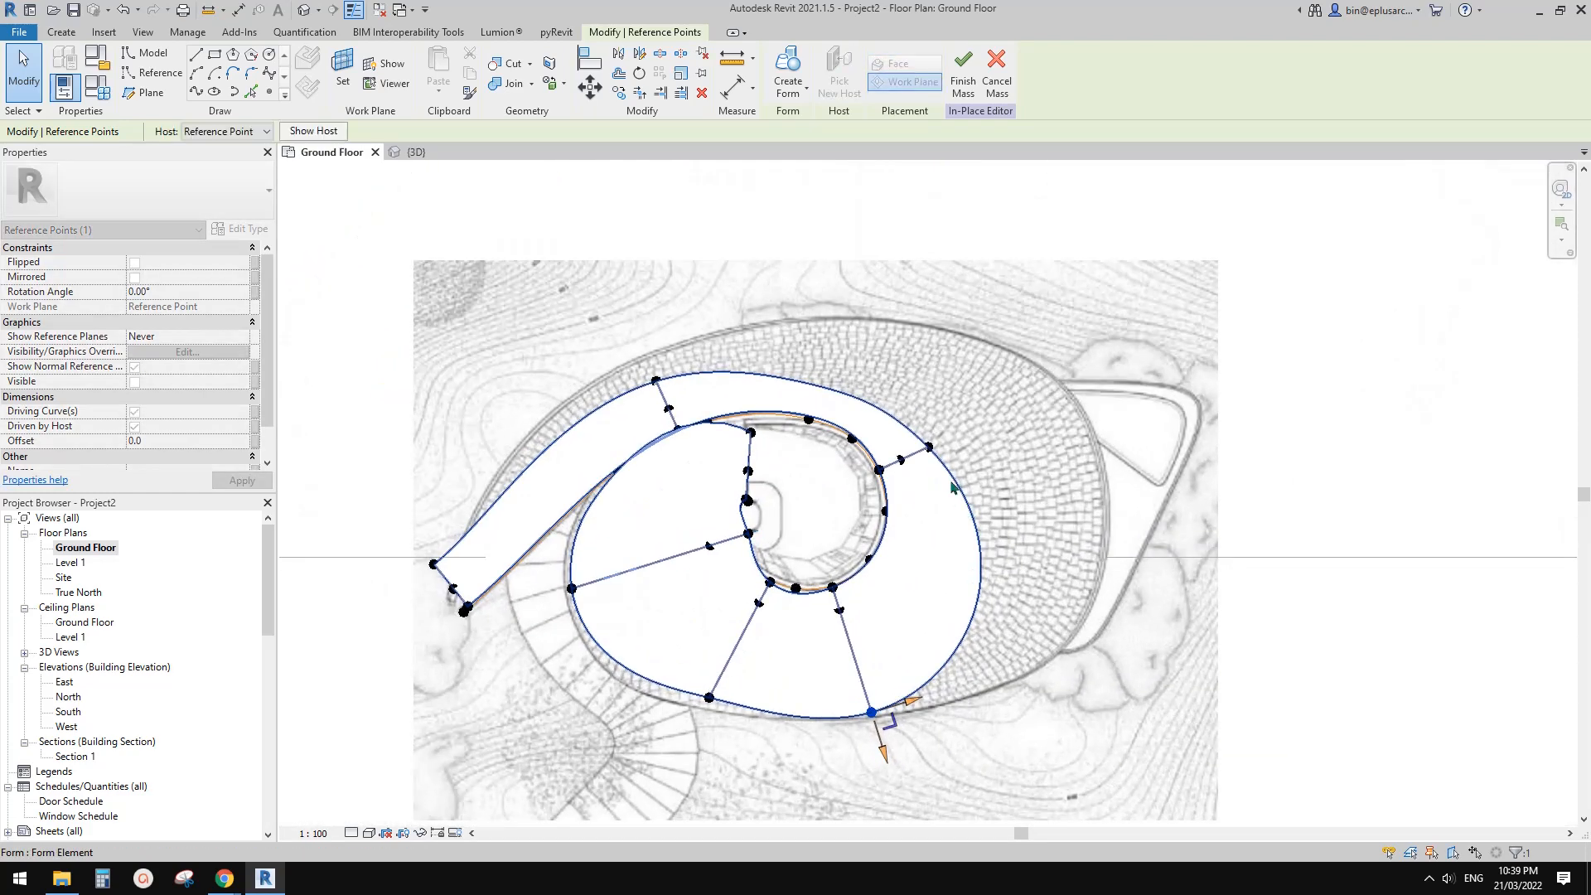
# Step: Move the outer end points of the northeast and northwest profiles outward to the roof edge on the plan image
pyautogui.click(929, 448)
pyautogui.moveTo(1092, 386); pyautogui.dragTo(1095, 387)
pyautogui.moveTo(1040, 480); pyautogui.dragTo(951, 484, button='middle')
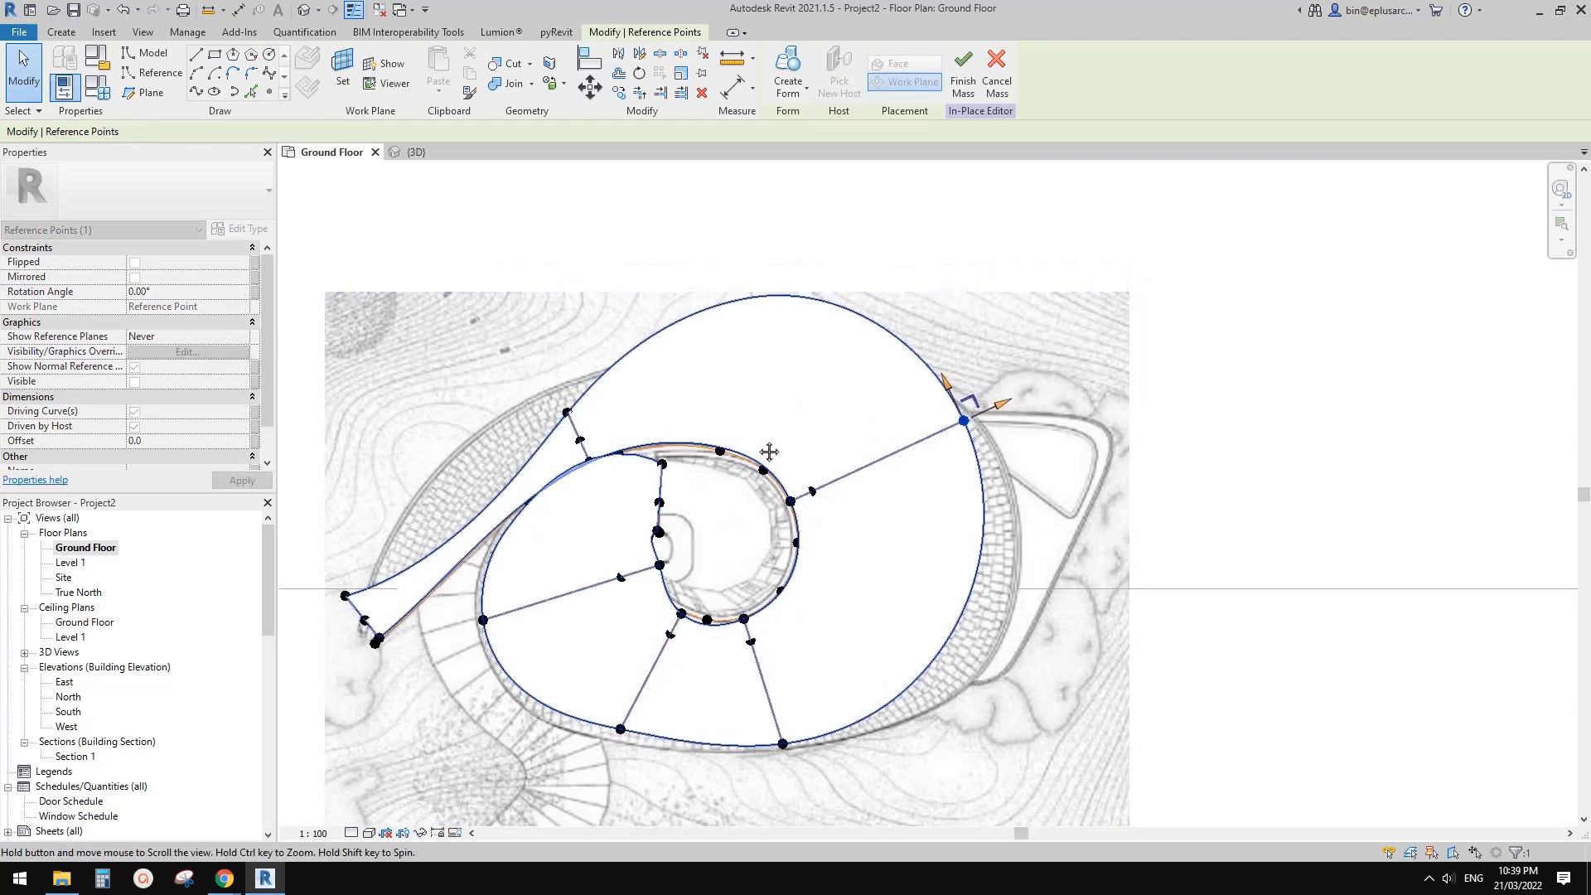
pyautogui.moveTo(572, 387); pyautogui.dragTo(622, 432, button='middle')
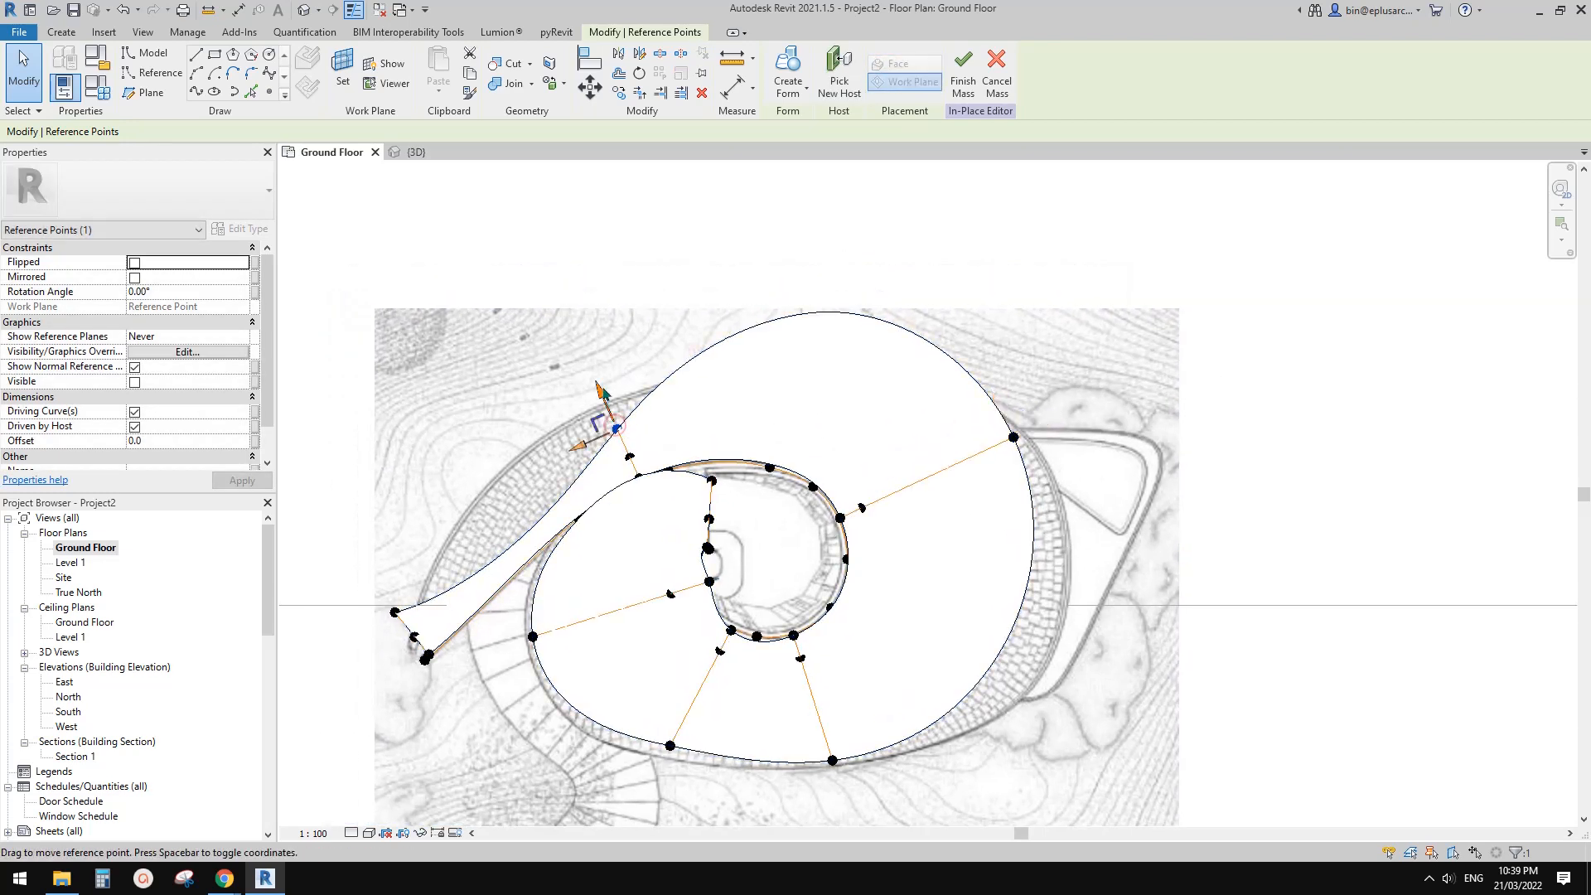
pyautogui.moveTo(602, 390); pyautogui.dragTo(597, 366)
pyautogui.moveTo(837, 371); pyautogui.dragTo(834, 376, button='middle')
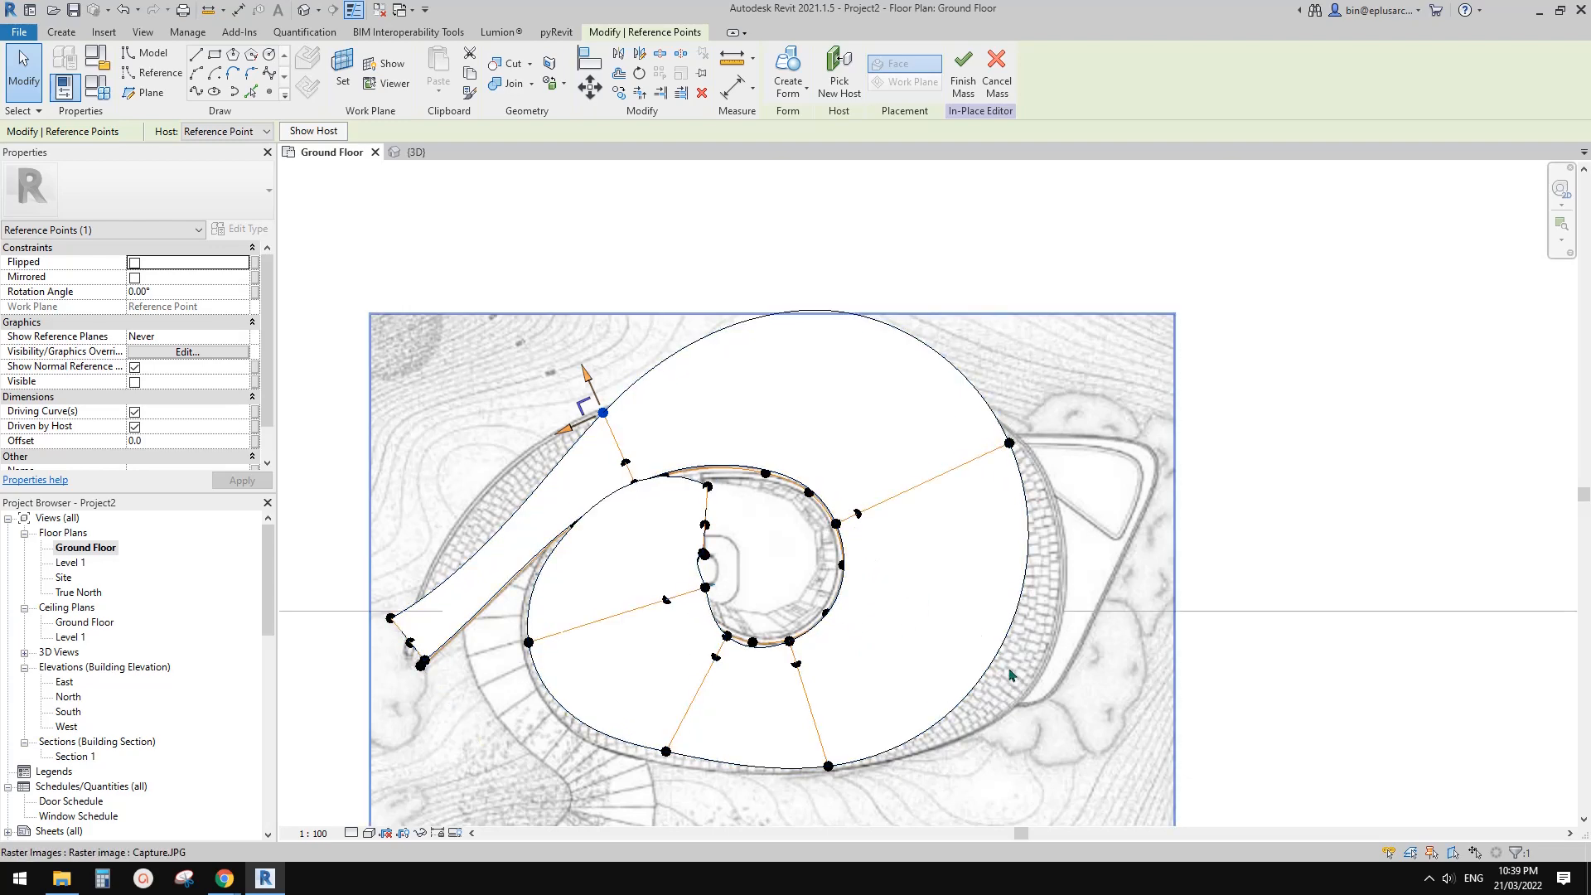
# Step: Slide the northeast profile's host point along the inner spiral path to the southeast, at a normalized curve parameter of about 0.29
pyautogui.scroll(3, 831, 524)
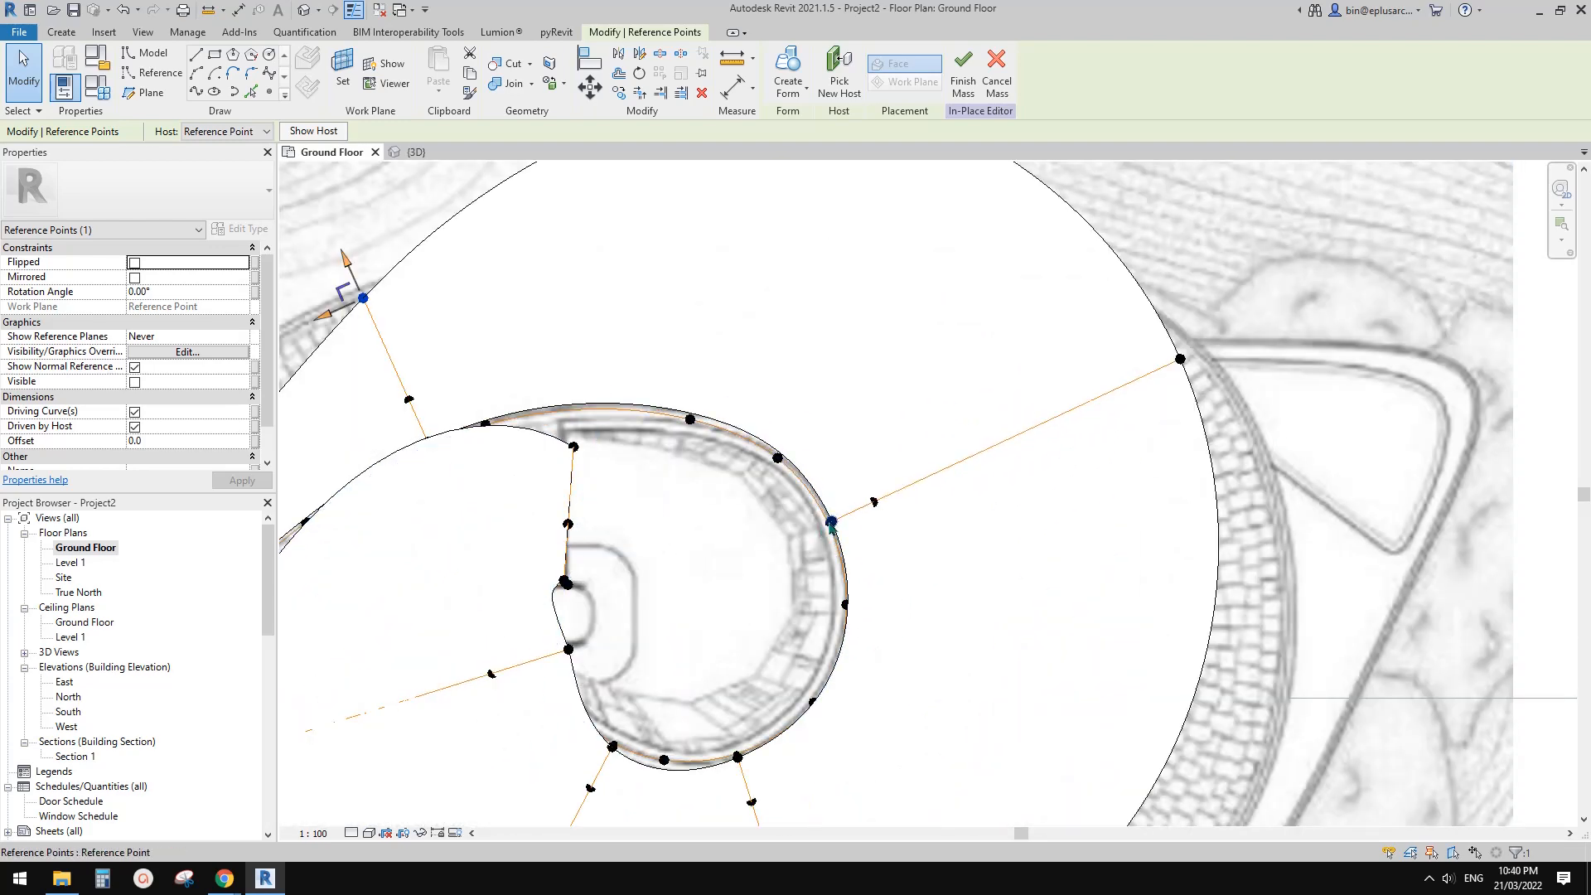
pyautogui.scroll(-2, 831, 524)
pyautogui.scroll(-2, 1069, 494)
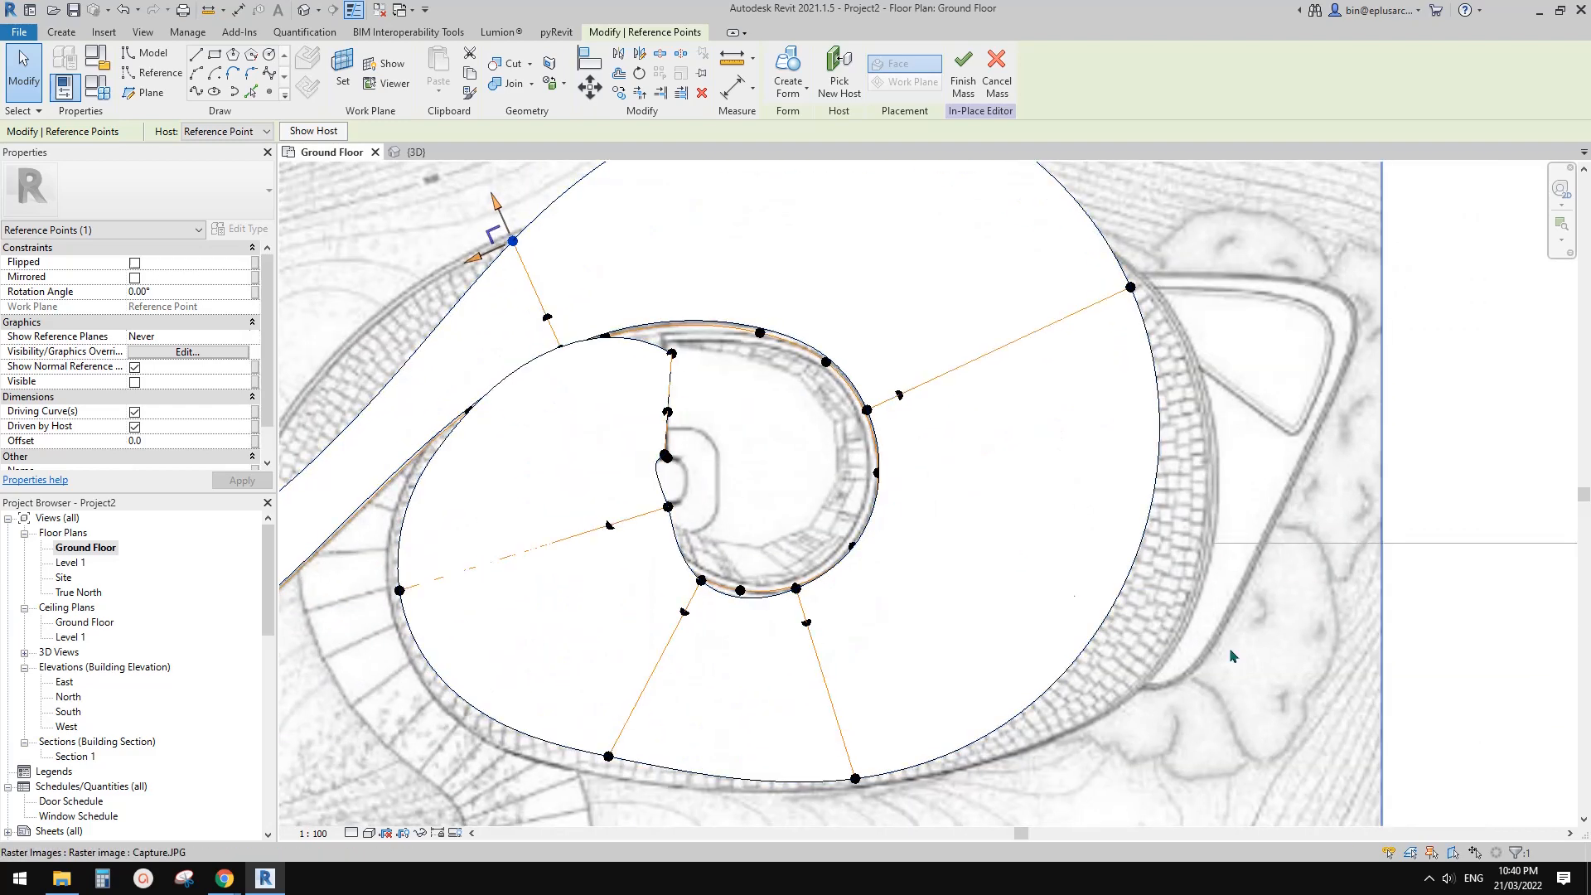
pyautogui.scroll(4, 903, 481)
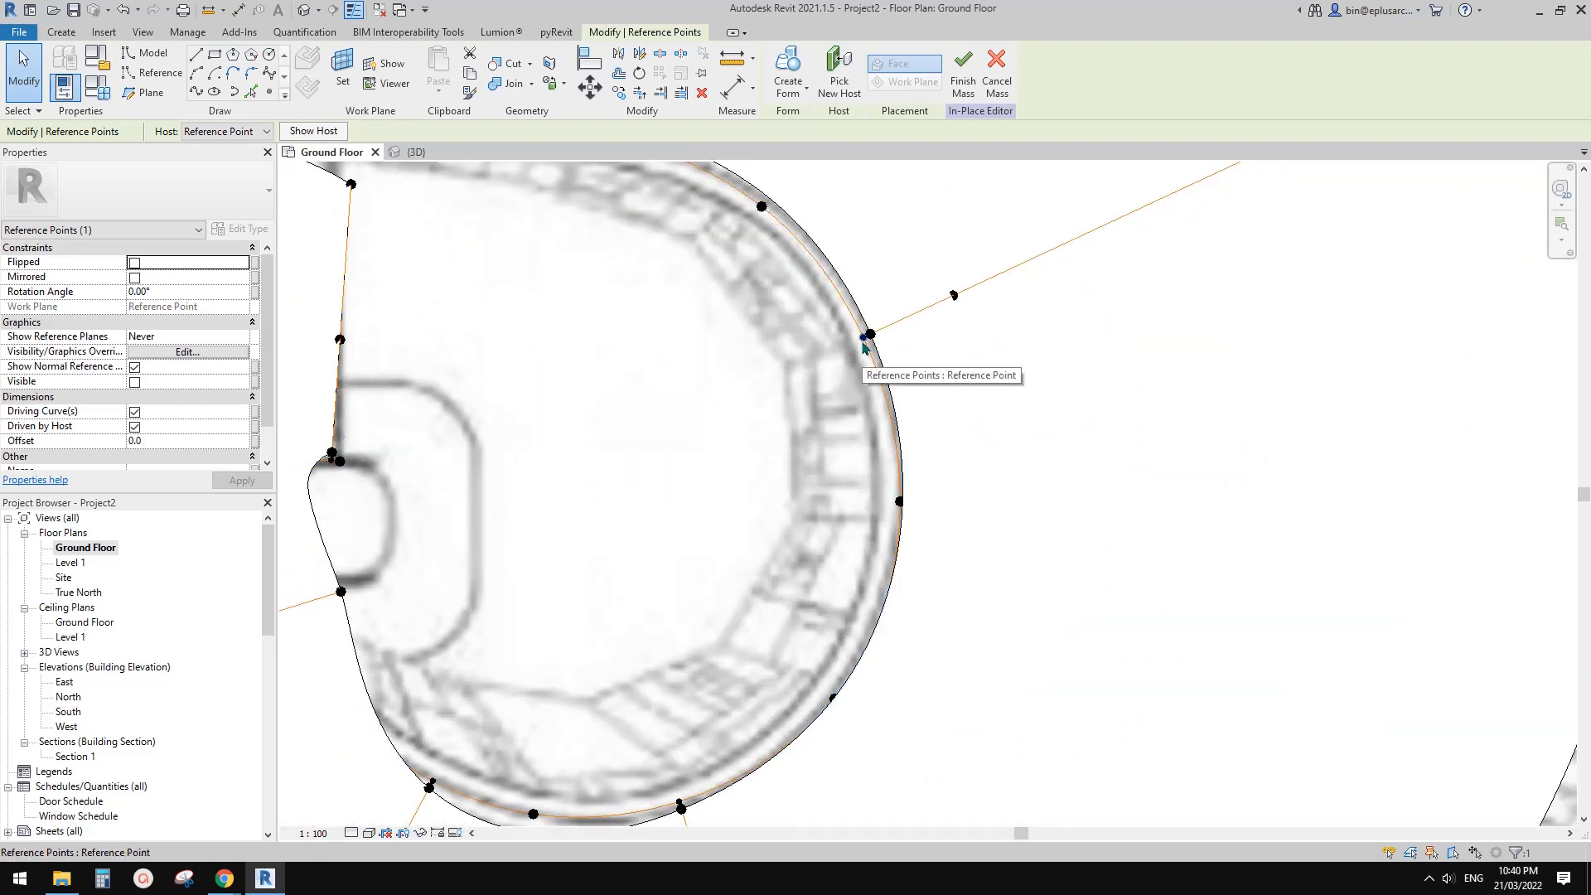
pyautogui.moveTo(863, 347); pyautogui.dragTo(874, 362)
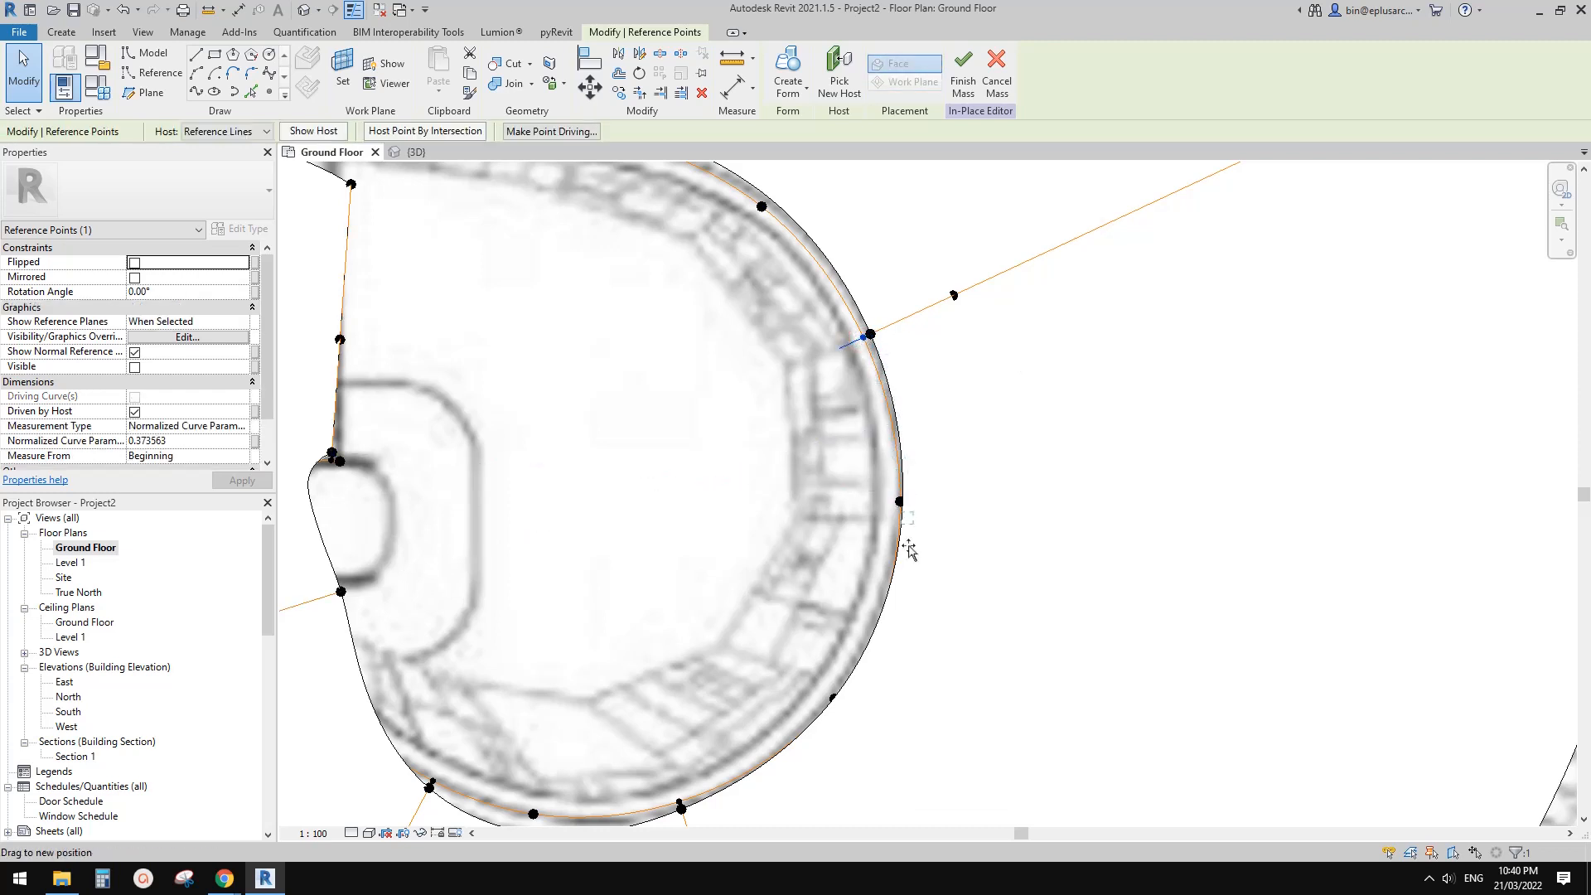
pyautogui.moveTo(886, 600); pyautogui.dragTo(887, 604)
pyautogui.scroll(-5, 866, 578)
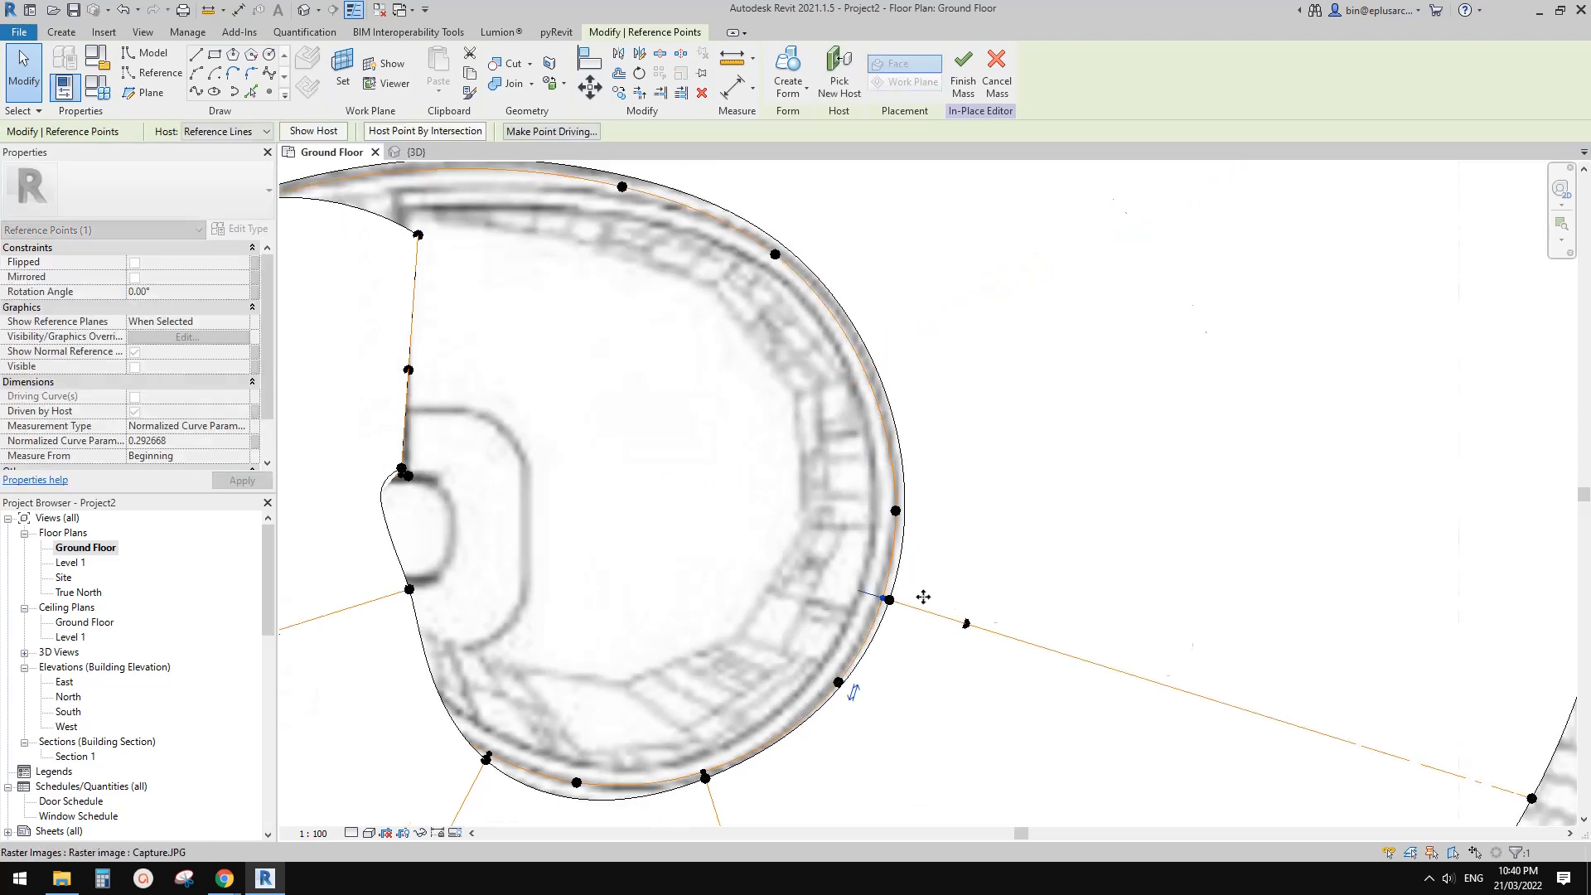
# Step: Move the relocated southeast profile's outer end point outward to the roof edge on the plan image
pyautogui.moveTo(934, 603); pyautogui.dragTo(793, 373, button='middle')
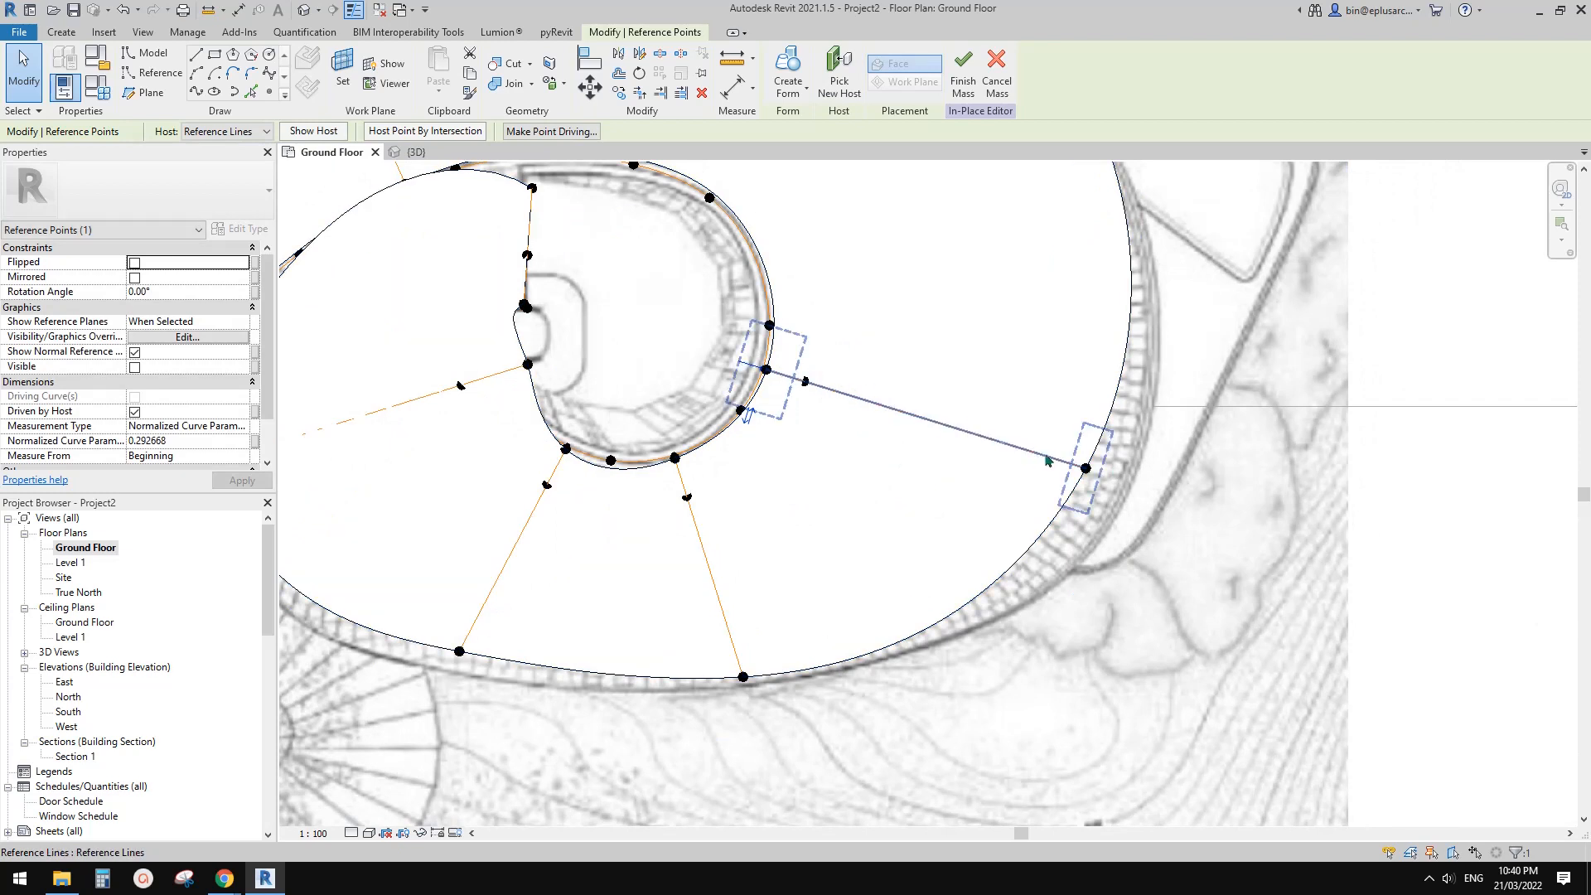
pyautogui.click(1088, 473)
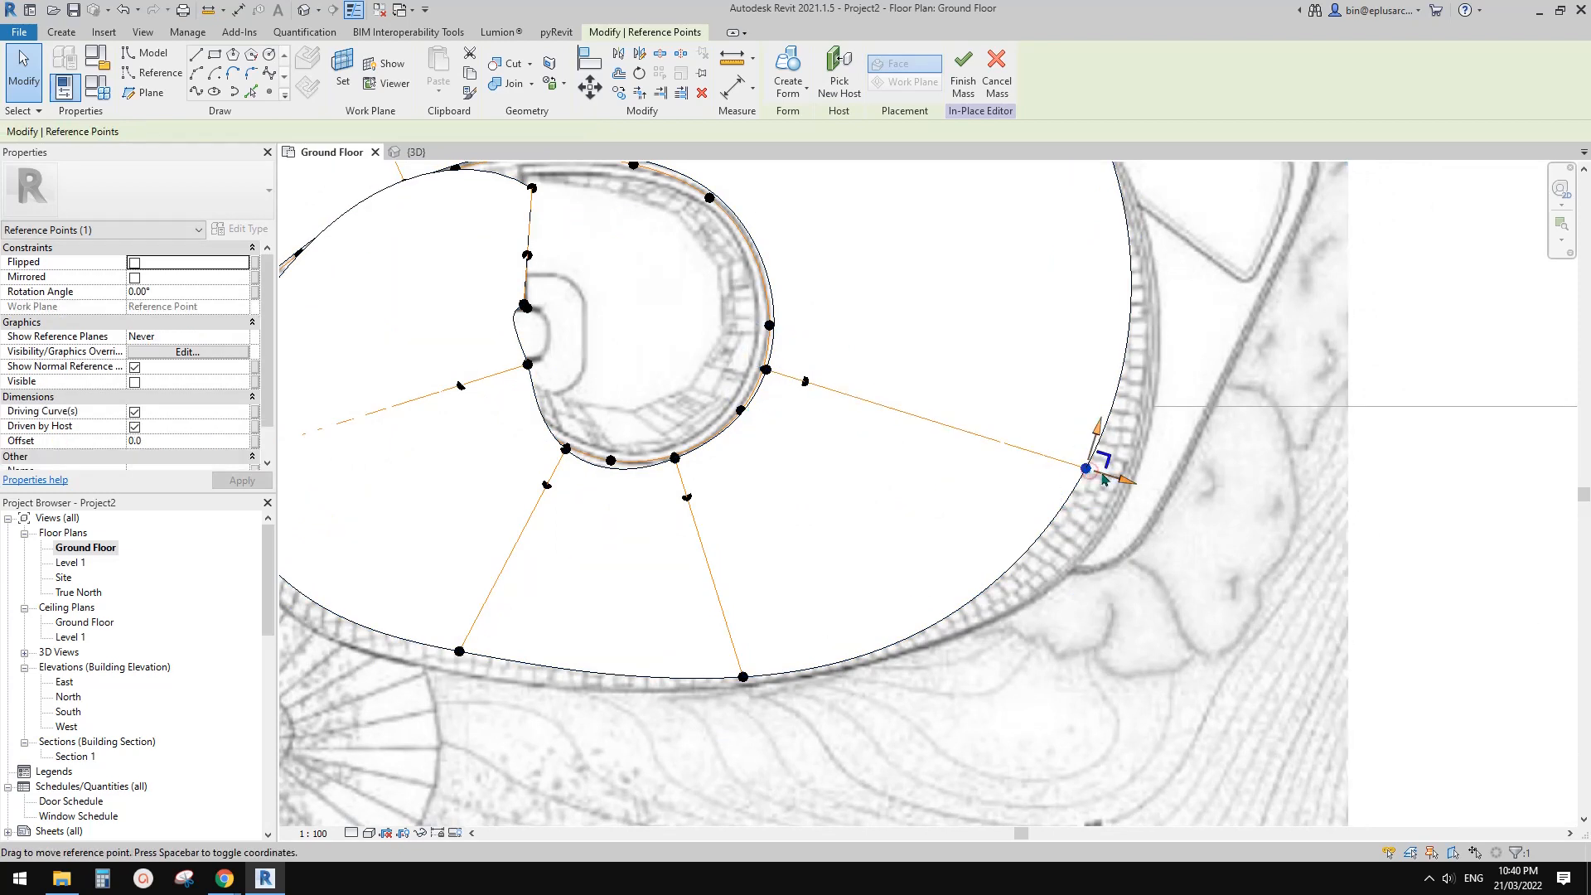
pyautogui.moveTo(1115, 478); pyautogui.dragTo(1147, 488)
pyautogui.scroll(-3, 1137, 476)
pyautogui.moveTo(1086, 444); pyautogui.dragTo(1096, 530, button='middle')
# Step: Nudge the southwest profile's outer end point slightly outward to follow the traced roof edge
pyautogui.click(701, 681)
pyautogui.scroll(1, 701, 683)
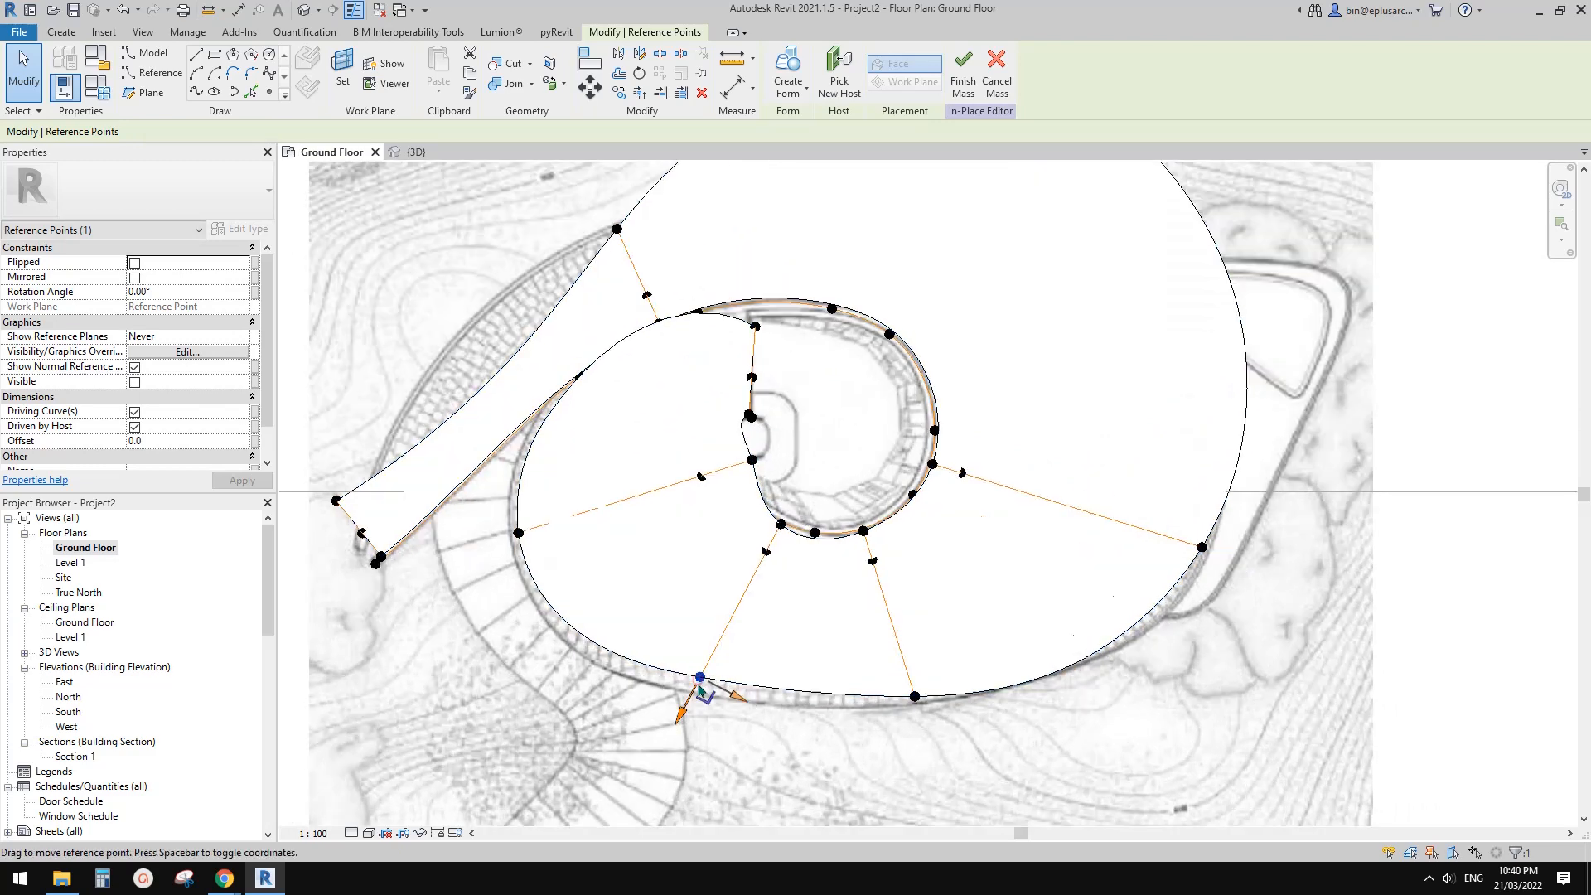
pyautogui.scroll(2, 698, 685)
pyautogui.moveTo(681, 711); pyautogui.dragTo(672, 728)
pyautogui.scroll(-3, 673, 728)
pyautogui.moveTo(1115, 422); pyautogui.dragTo(1008, 453, button='middle')
# Step: Add a profile to the form across the bulging northeast section, between the northwest and southeast profiles
pyautogui.click(830, 268)
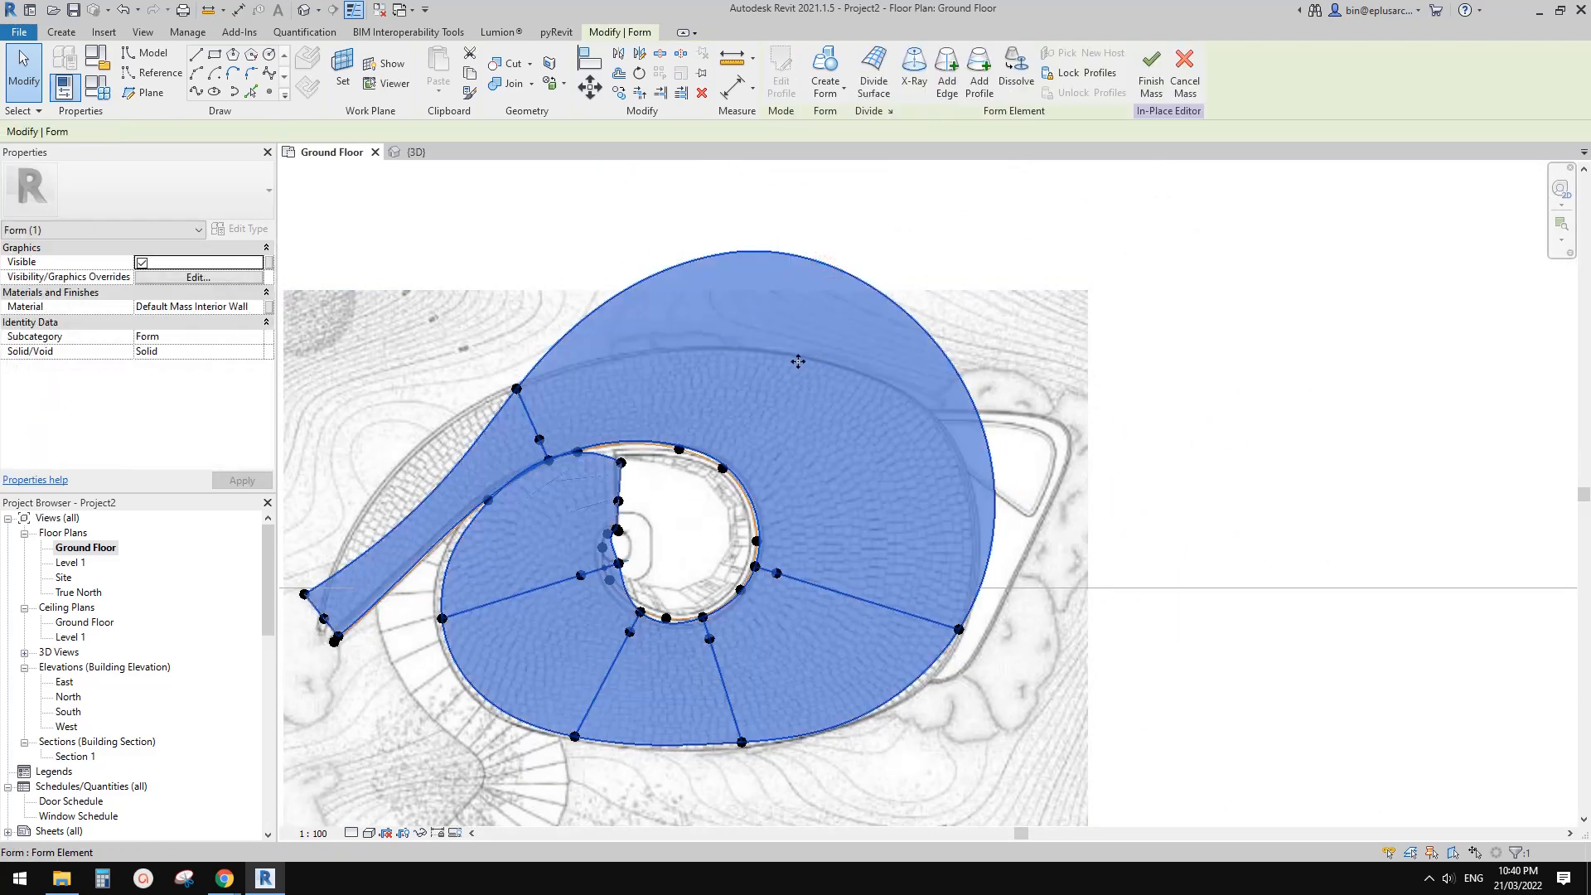
pyautogui.press('Escape')
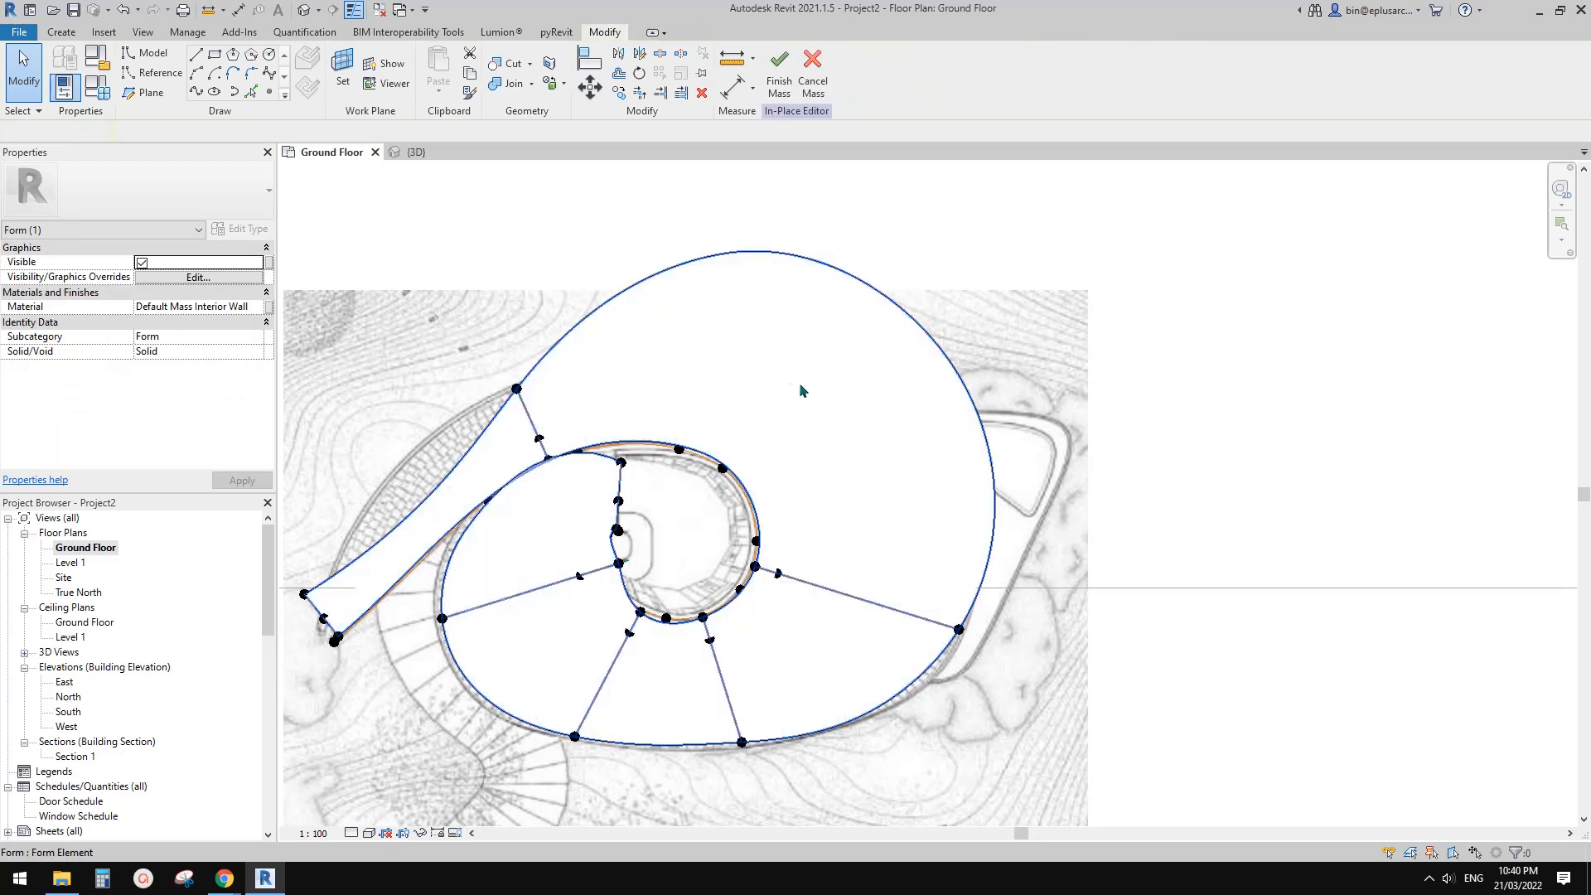
pyautogui.moveTo(768, 395); pyautogui.dragTo(939, 367, button='middle')
pyautogui.scroll(2, 707, 392)
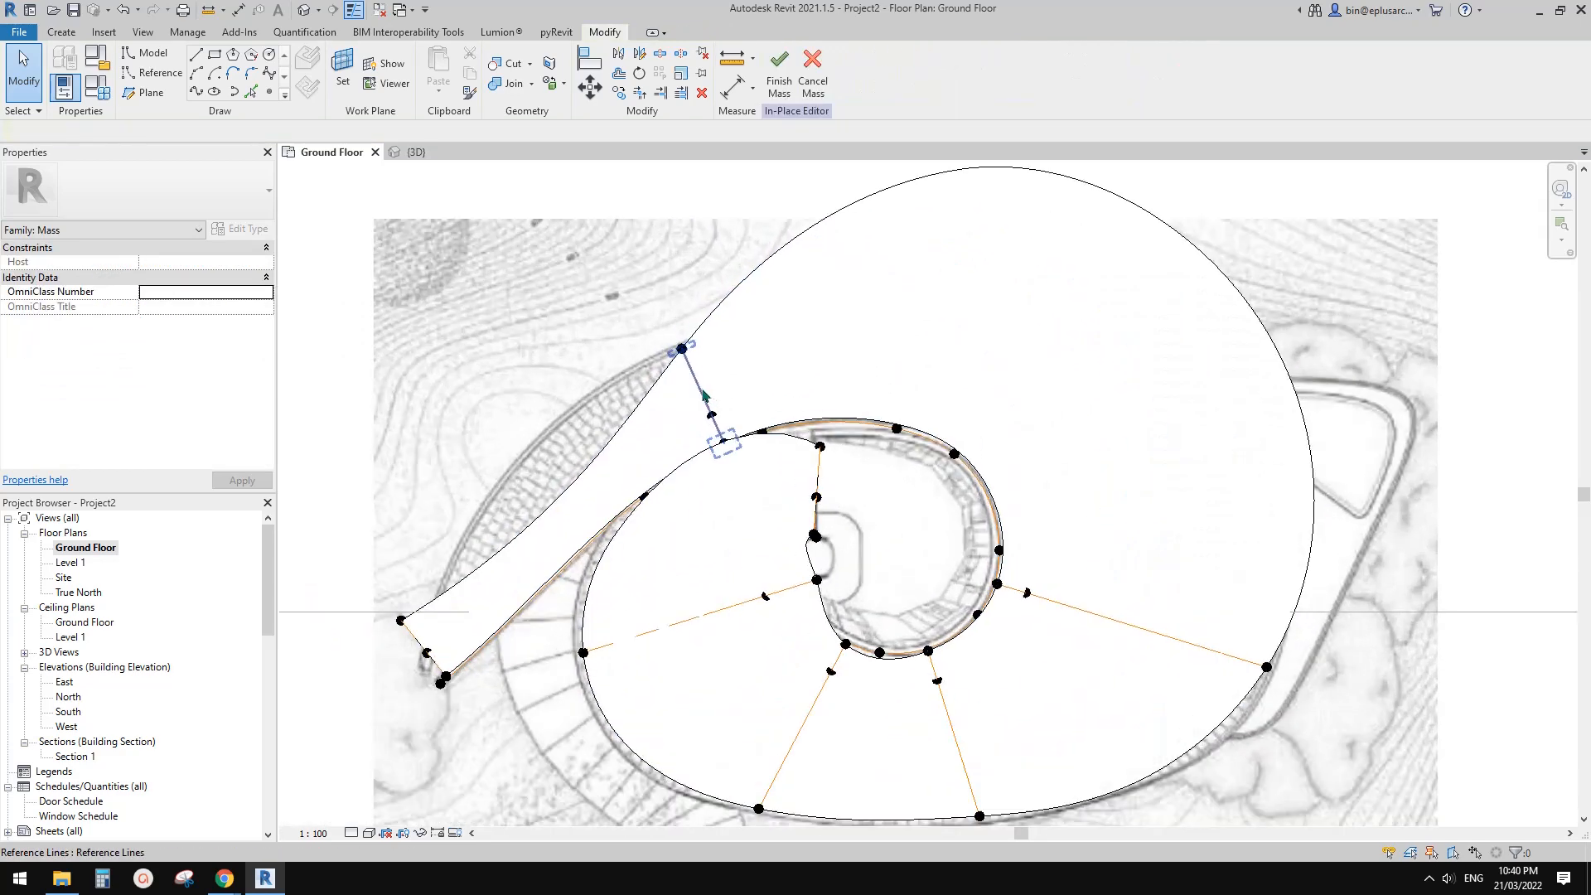
pyautogui.click(663, 398)
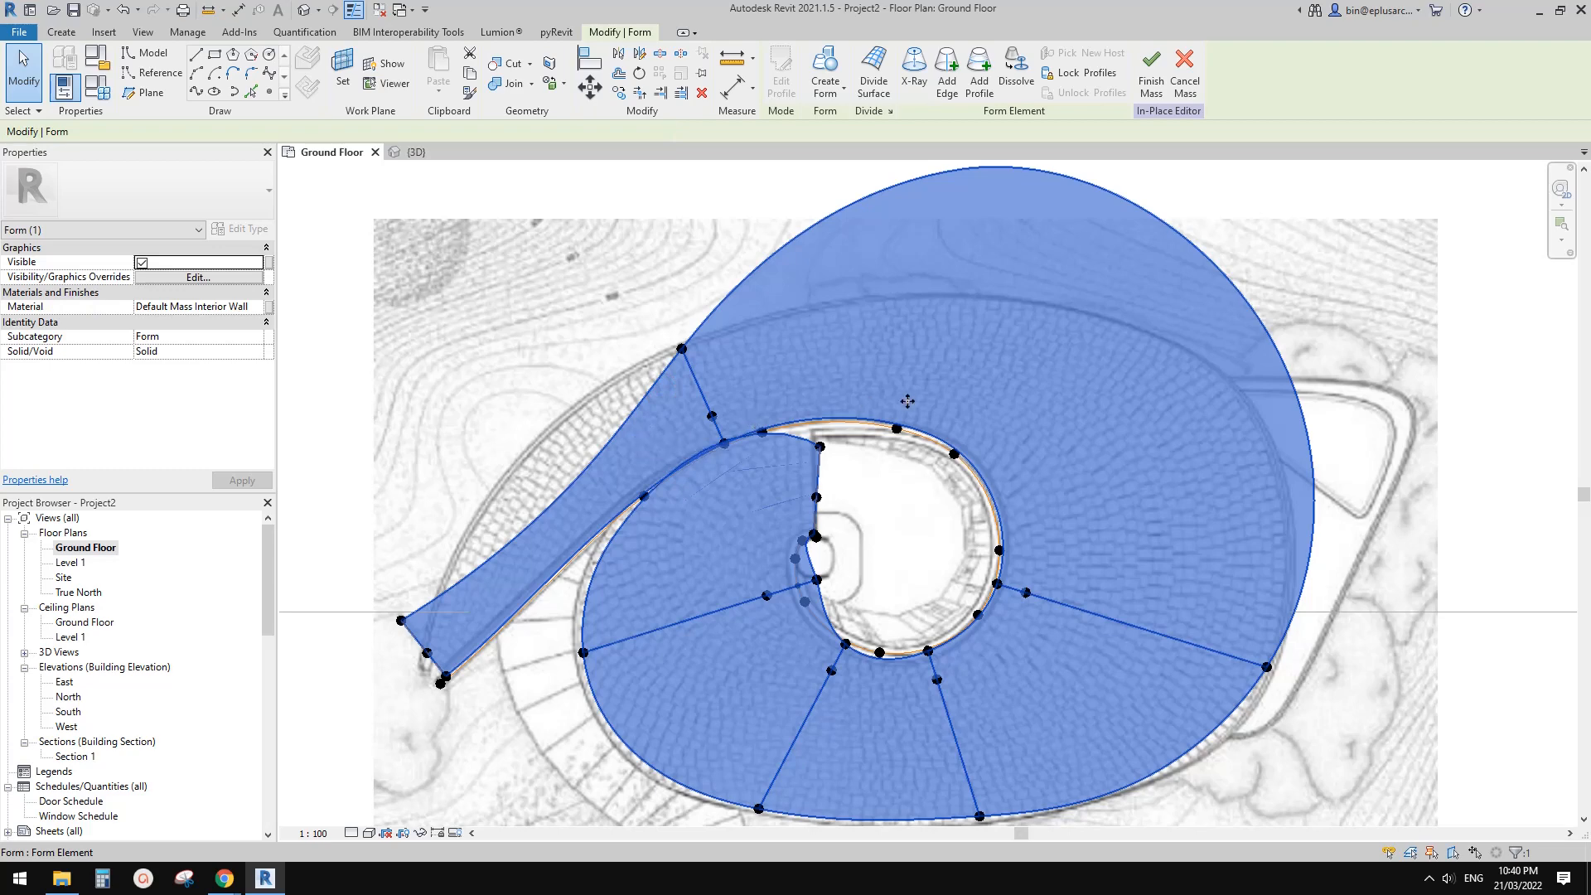
pyautogui.press('Escape')
pyautogui.moveTo(926, 375); pyautogui.dragTo(920, 374, button='middle')
pyautogui.click(921, 374)
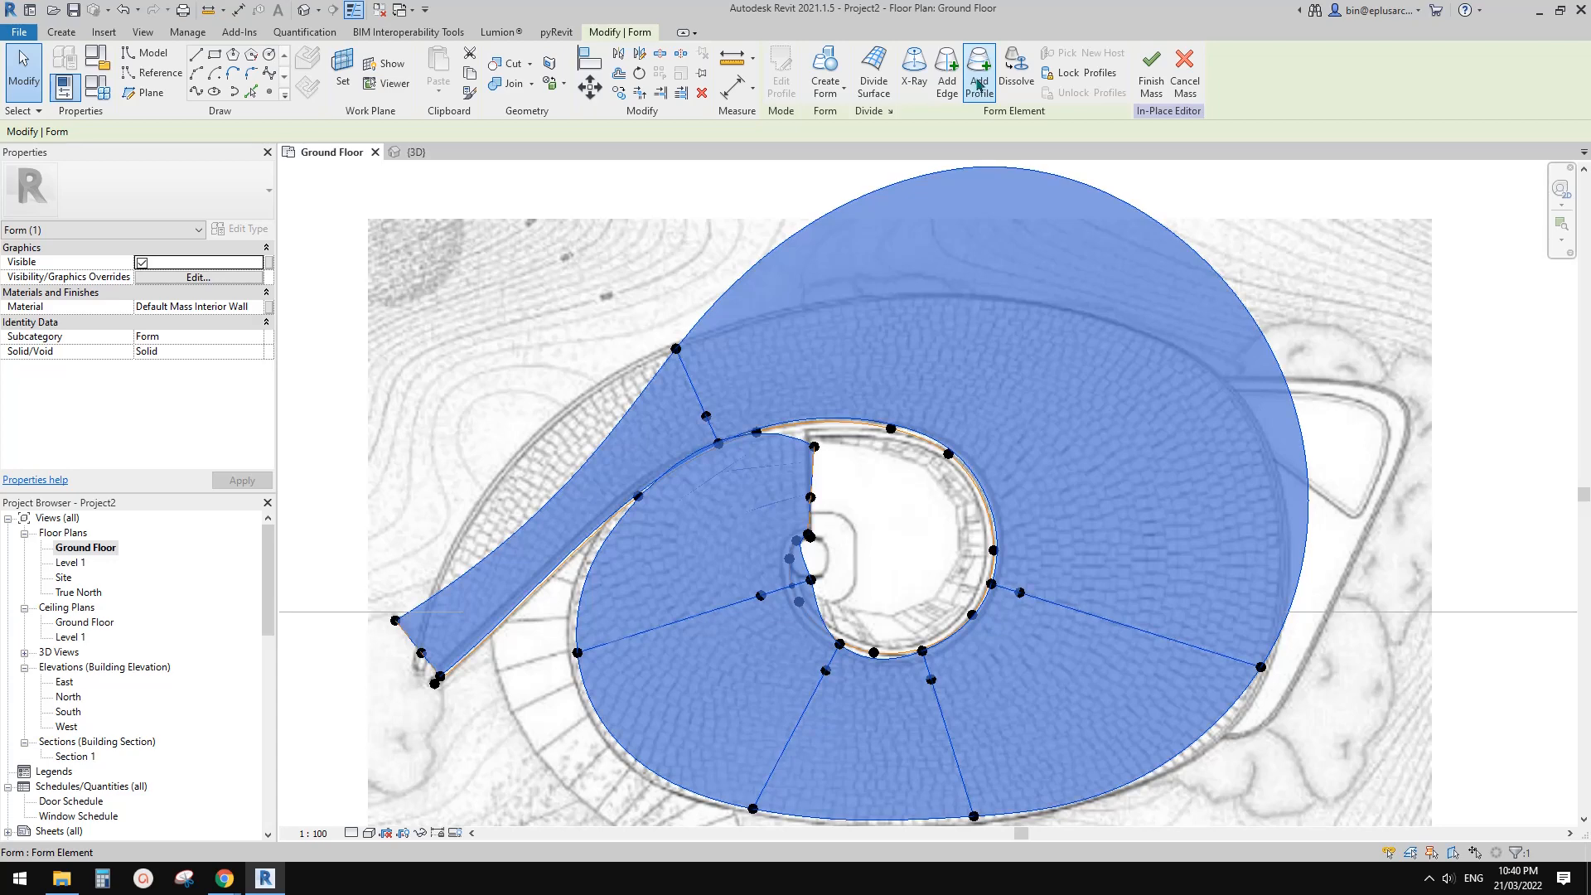
pyautogui.click(980, 85)
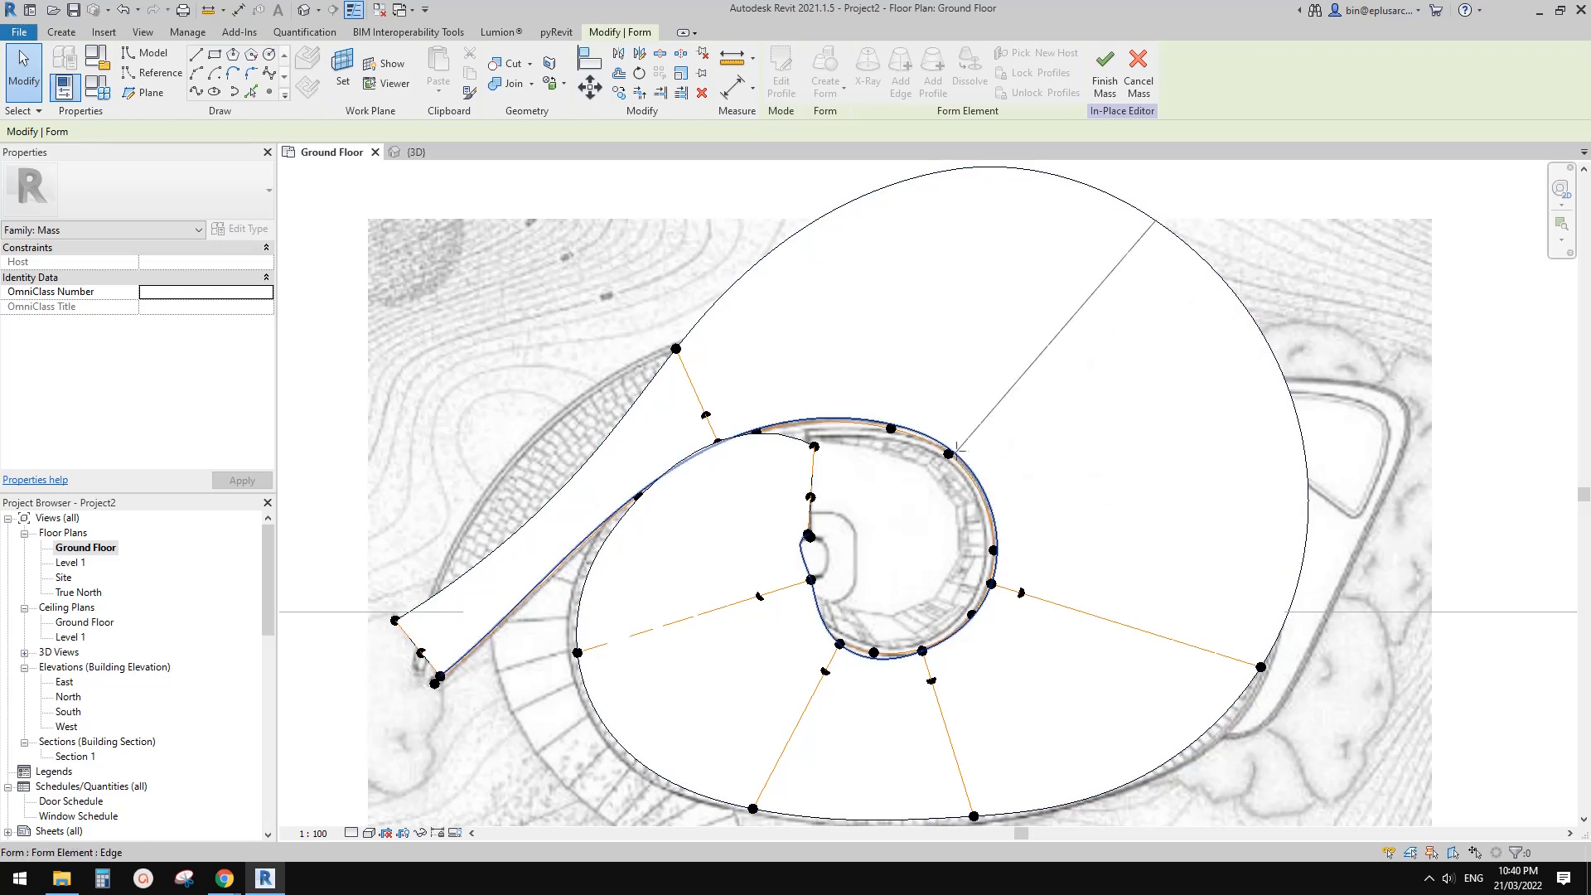
pyautogui.click(1016, 396)
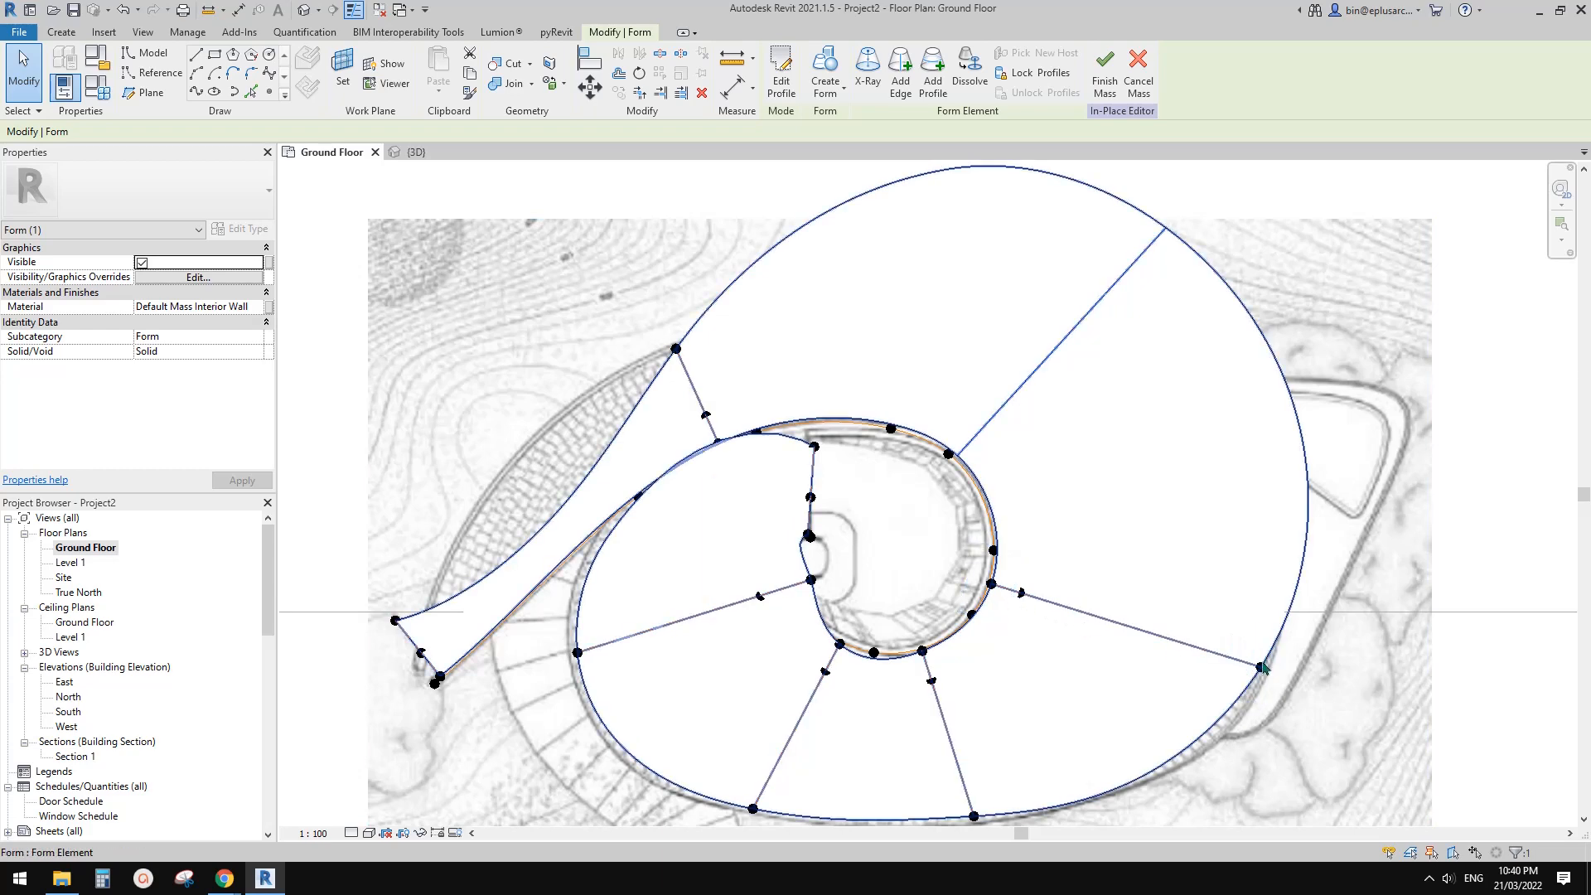
# Step: Open the added northeast profile for editing and orient the default 3D view to show its curve from the side
pyautogui.moveTo(1128, 483); pyautogui.dragTo(1094, 535, button='middle')
pyautogui.press('Escape')
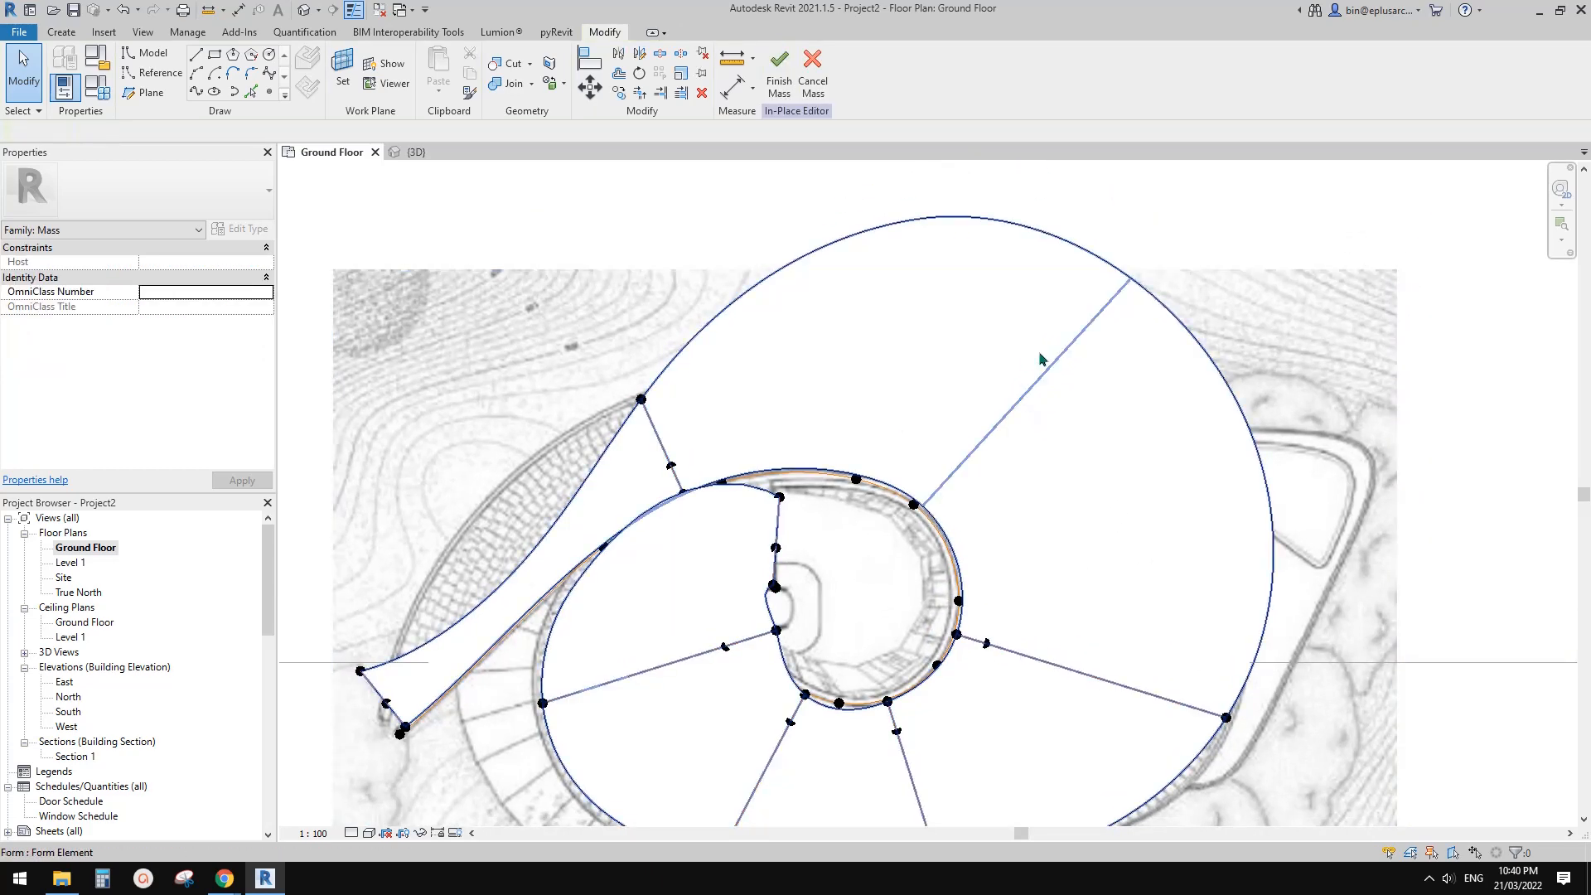
pyautogui.click(1118, 300)
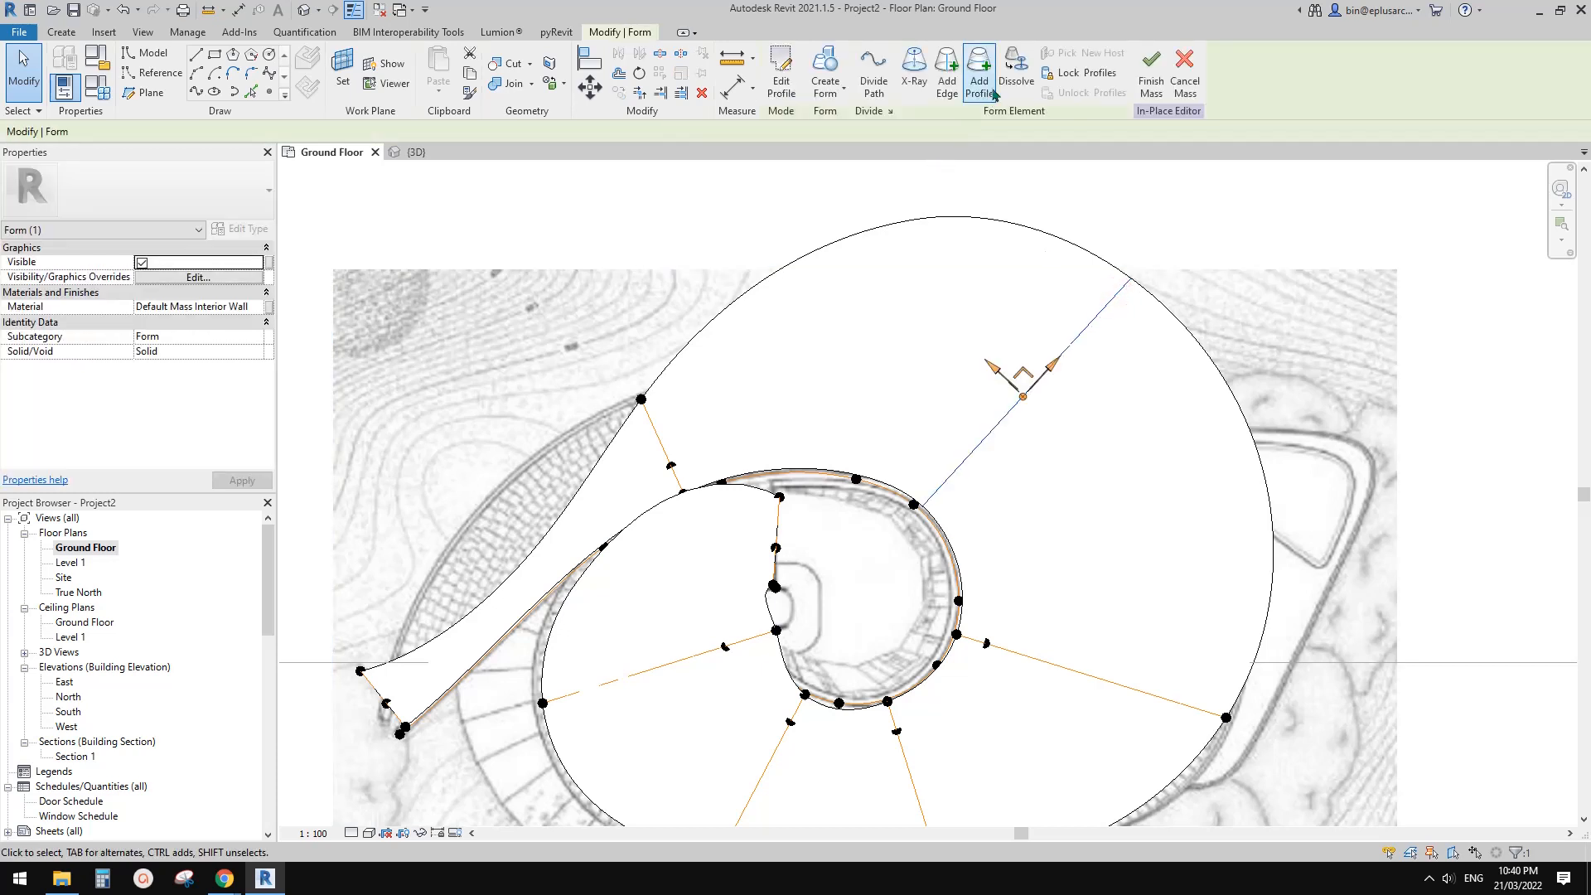
pyautogui.click(783, 74)
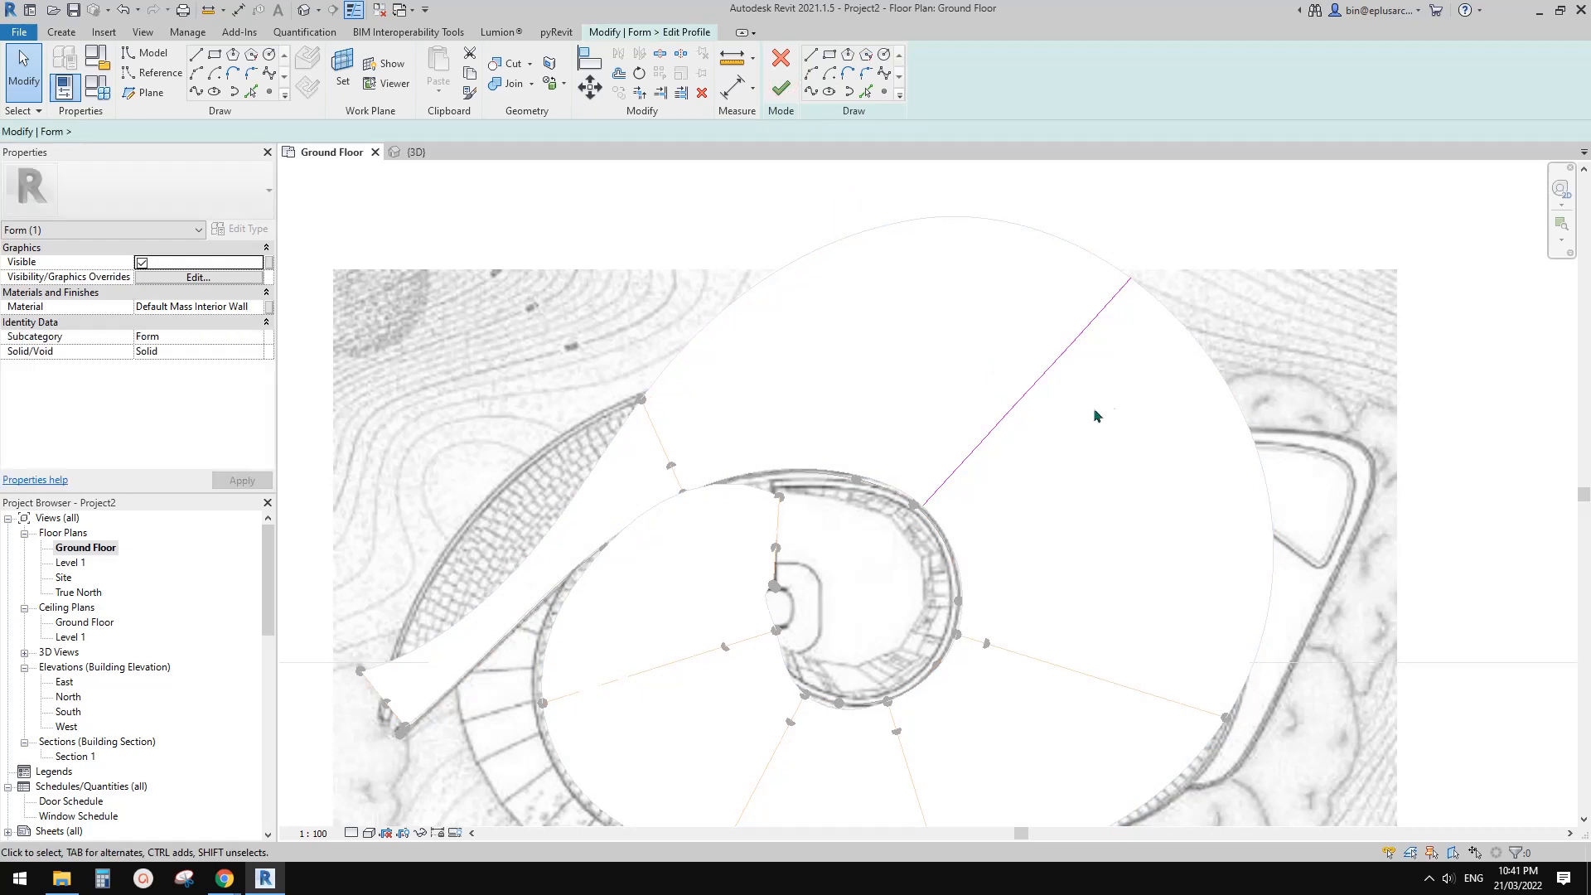
pyautogui.scroll(-2, 1093, 414)
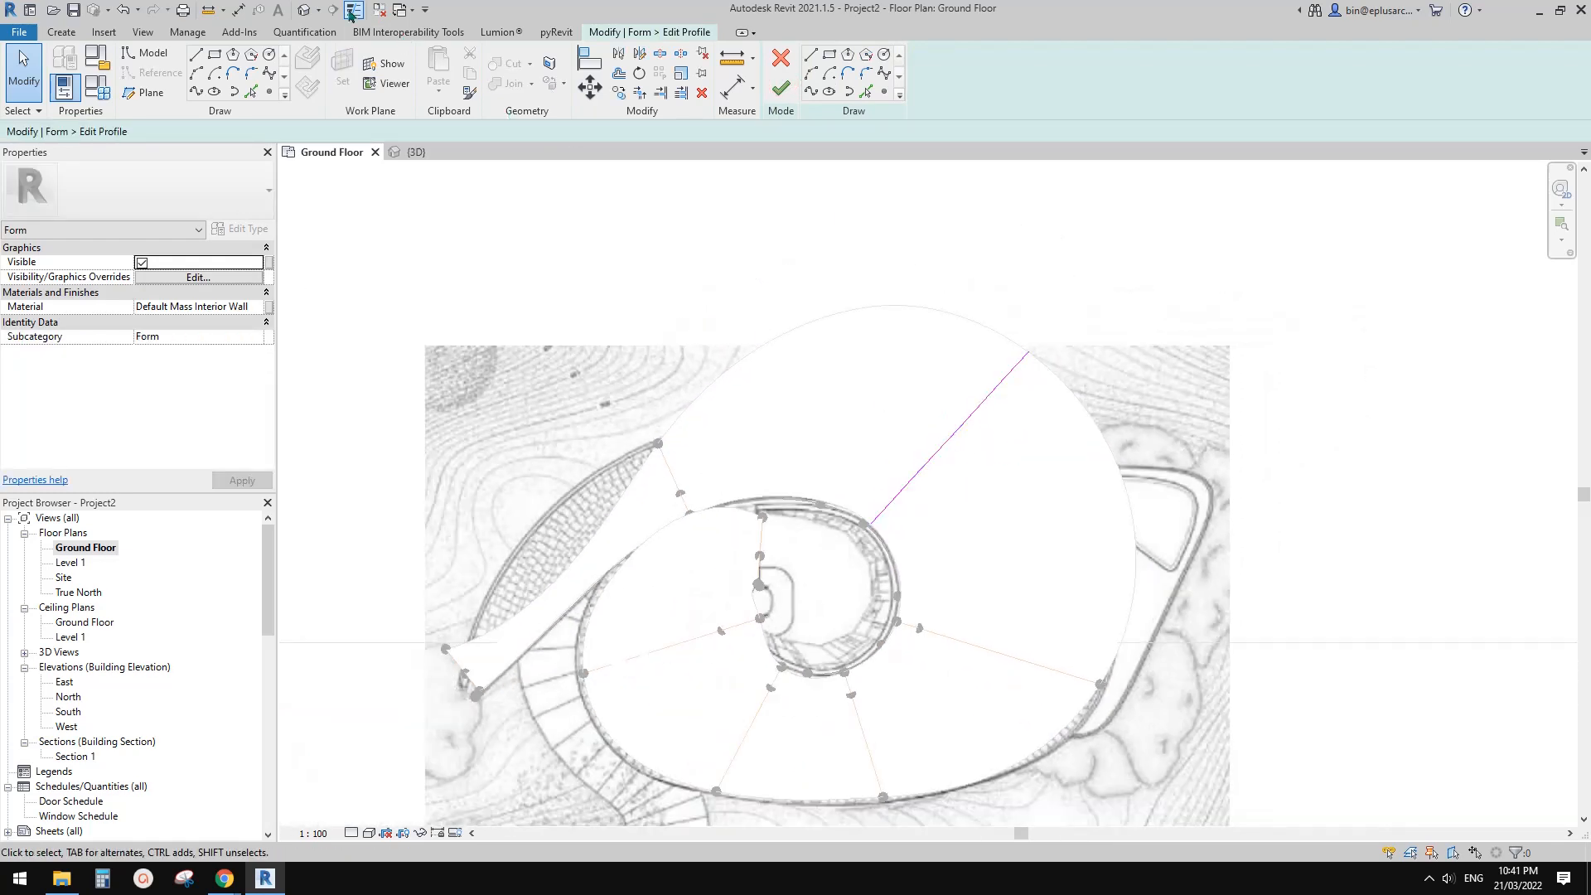
pyautogui.click(303, 10)
pyautogui.moveTo(945, 312)
pyautogui.keyDown('shift'); pyautogui.mouseDown(button='middle')
pyautogui.moveTo(863, 451)
pyautogui.moveTo(941, 284)
pyautogui.moveTo(958, 451)
pyautogui.moveTo(1069, 522)
pyautogui.moveTo(952, 522)
pyautogui.moveTo(1003, 555)
pyautogui.moveTo(1108, 576)
pyautogui.moveTo(1009, 551)
pyautogui.moveTo(947, 582)
pyautogui.mouseUp(button='middle'); pyautogui.keyUp('shift')
# Step: Try to shorten the northeast profile's curve to about 4731 mm by pulling its outer end inward
pyautogui.click(1017, 574)
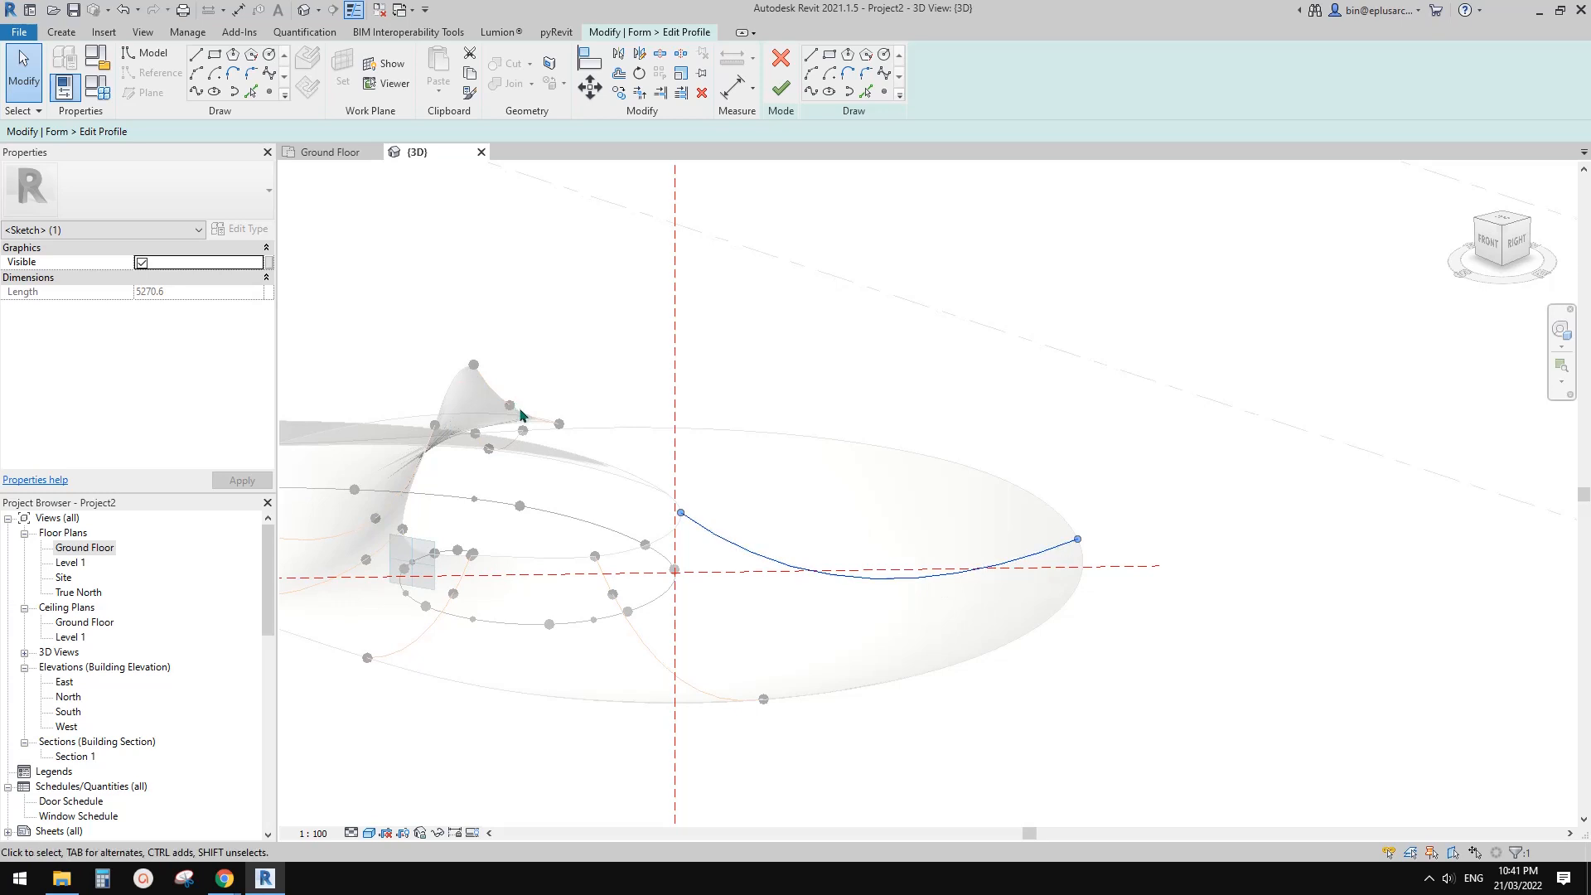
pyautogui.moveTo(828, 525)
pyautogui.keyDown('shift'); pyautogui.mouseDown(button='middle')
pyautogui.moveTo(894, 604)
pyautogui.moveTo(824, 544)
pyautogui.mouseUp(button='middle'); pyautogui.keyUp('shift')
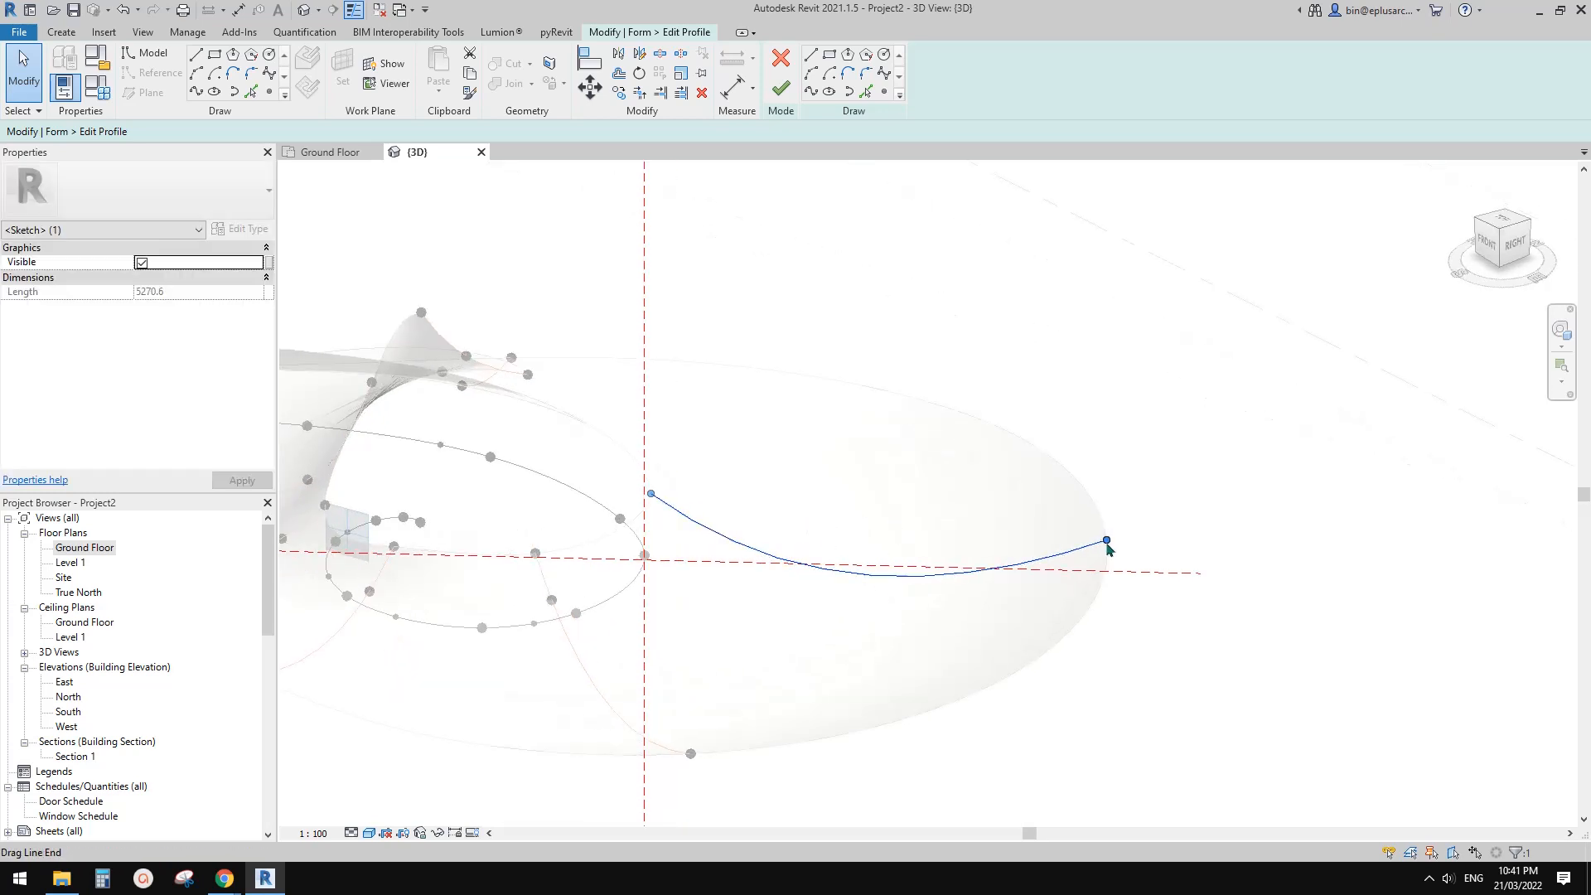
pyautogui.click(769, 509)
pyautogui.moveTo(1107, 540); pyautogui.dragTo(1051, 563)
pyautogui.click(888, 601)
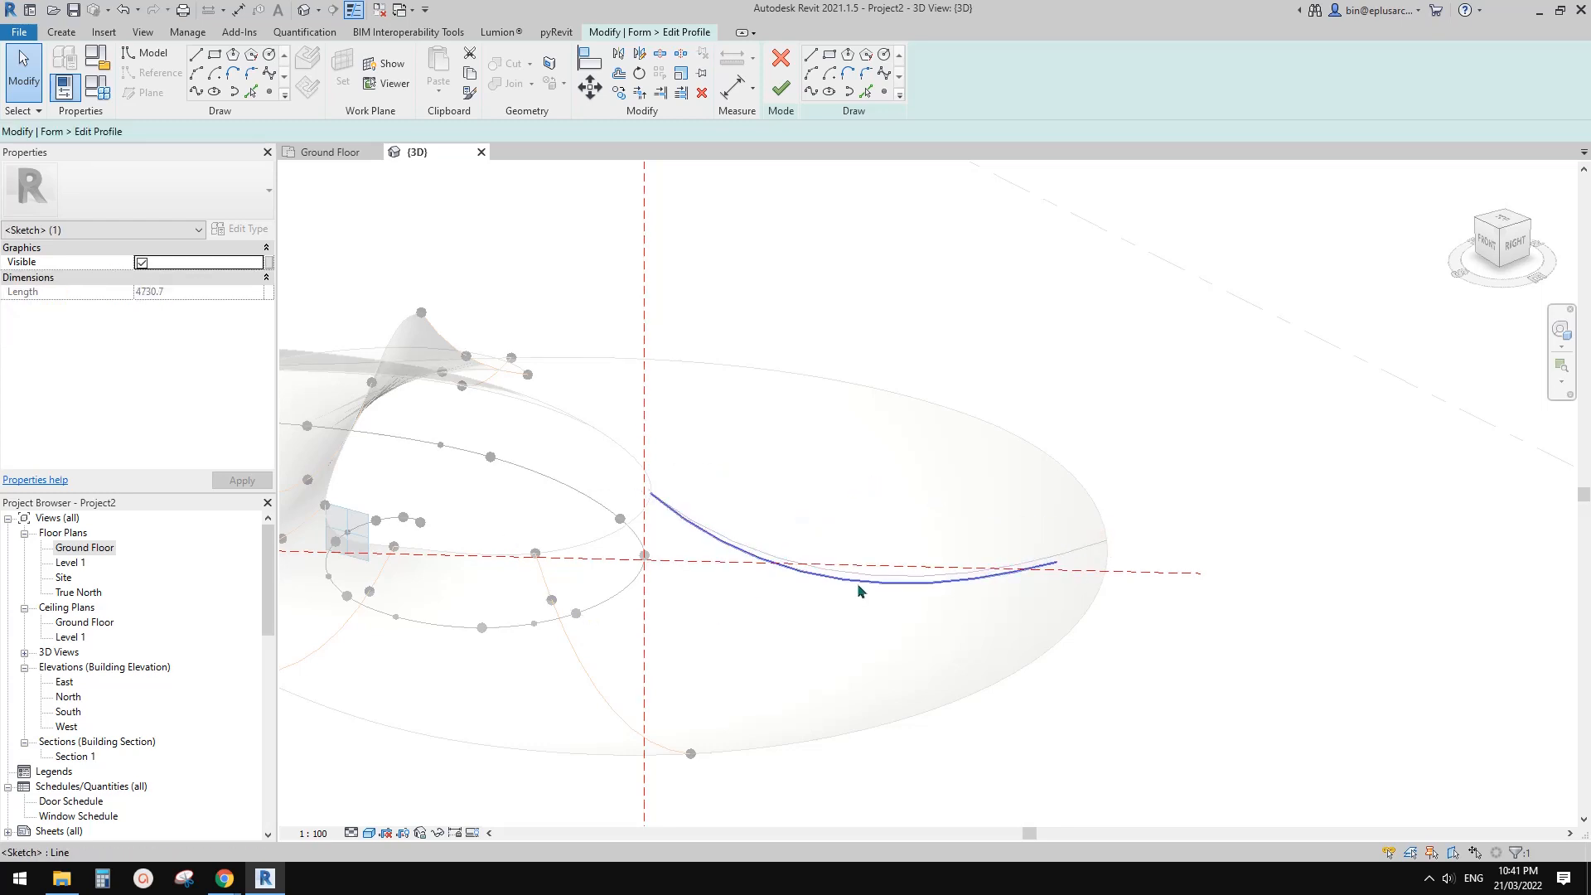
pyautogui.click(857, 583)
pyautogui.click(833, 584)
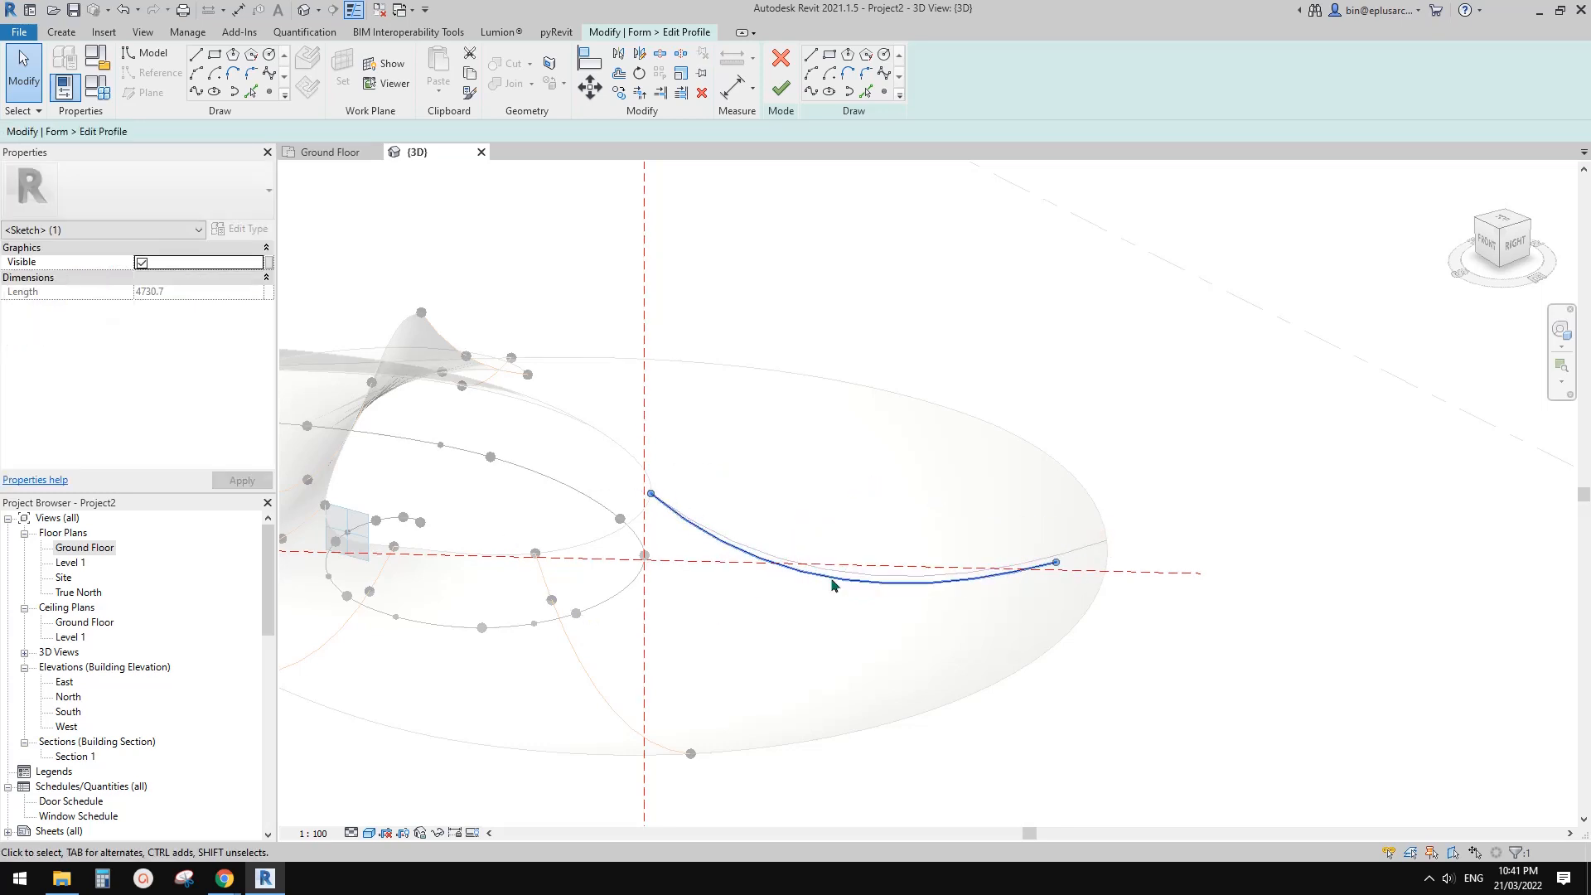
# Step: Delete the existing curve from the northeast profile's sketch
pyautogui.keyDown('shift'); pyautogui.moveTo(880, 578); pyautogui.dragTo(804, 578, button='middle'); pyautogui.keyUp('shift')
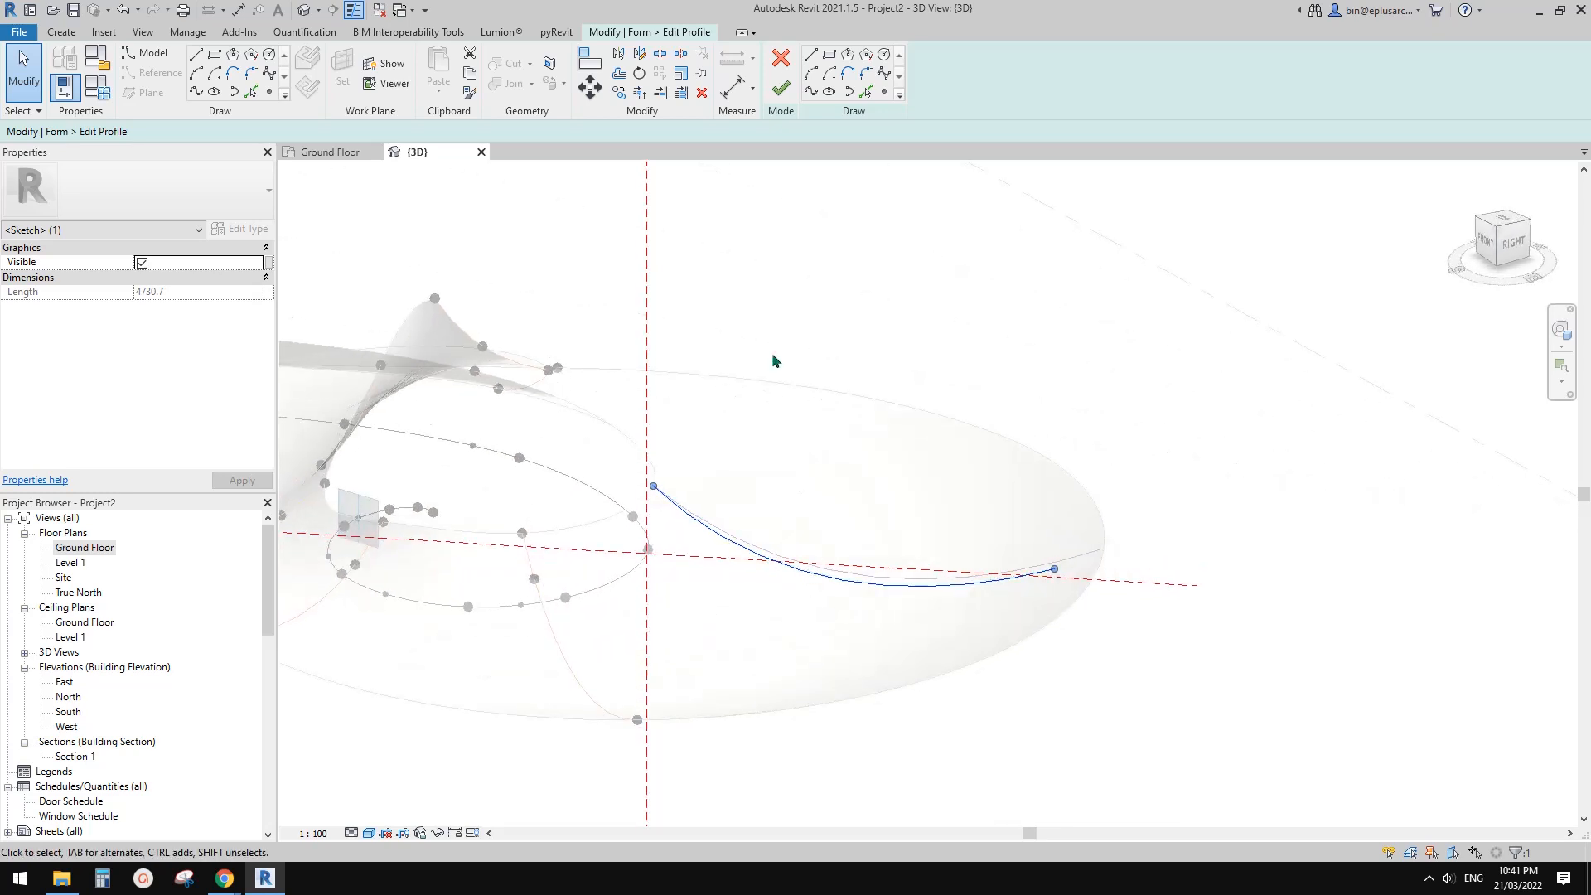
pyautogui.keyDown('shift'); pyautogui.moveTo(782, 184); pyautogui.dragTo(799, 226, button='middle'); pyautogui.keyUp('shift')
pyautogui.click(779, 555)
pyautogui.click(787, 563)
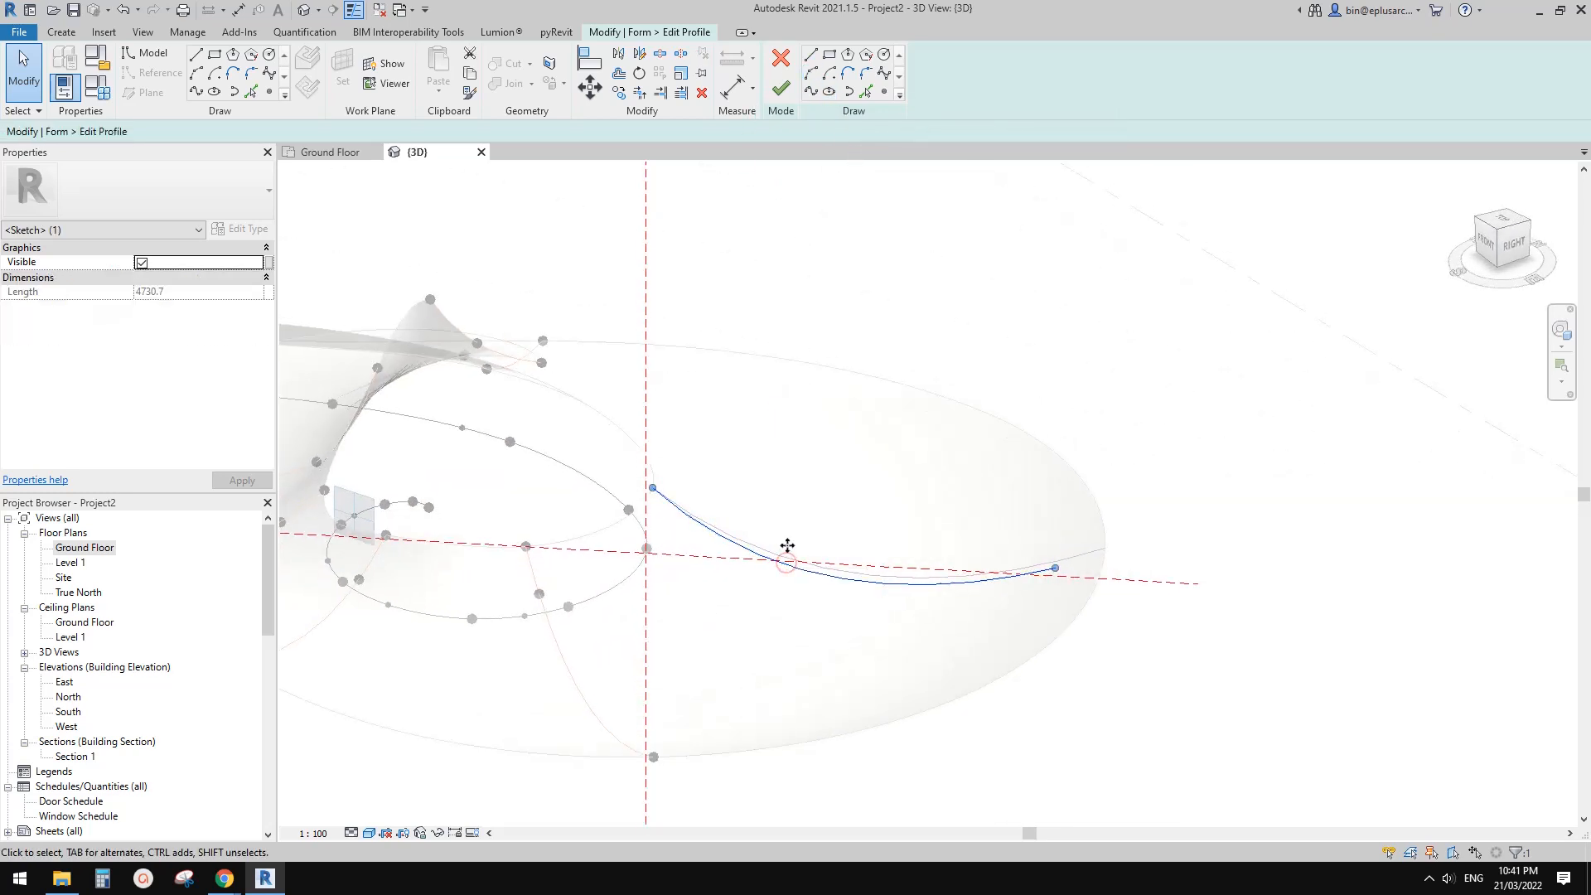
pyautogui.press('Delete')
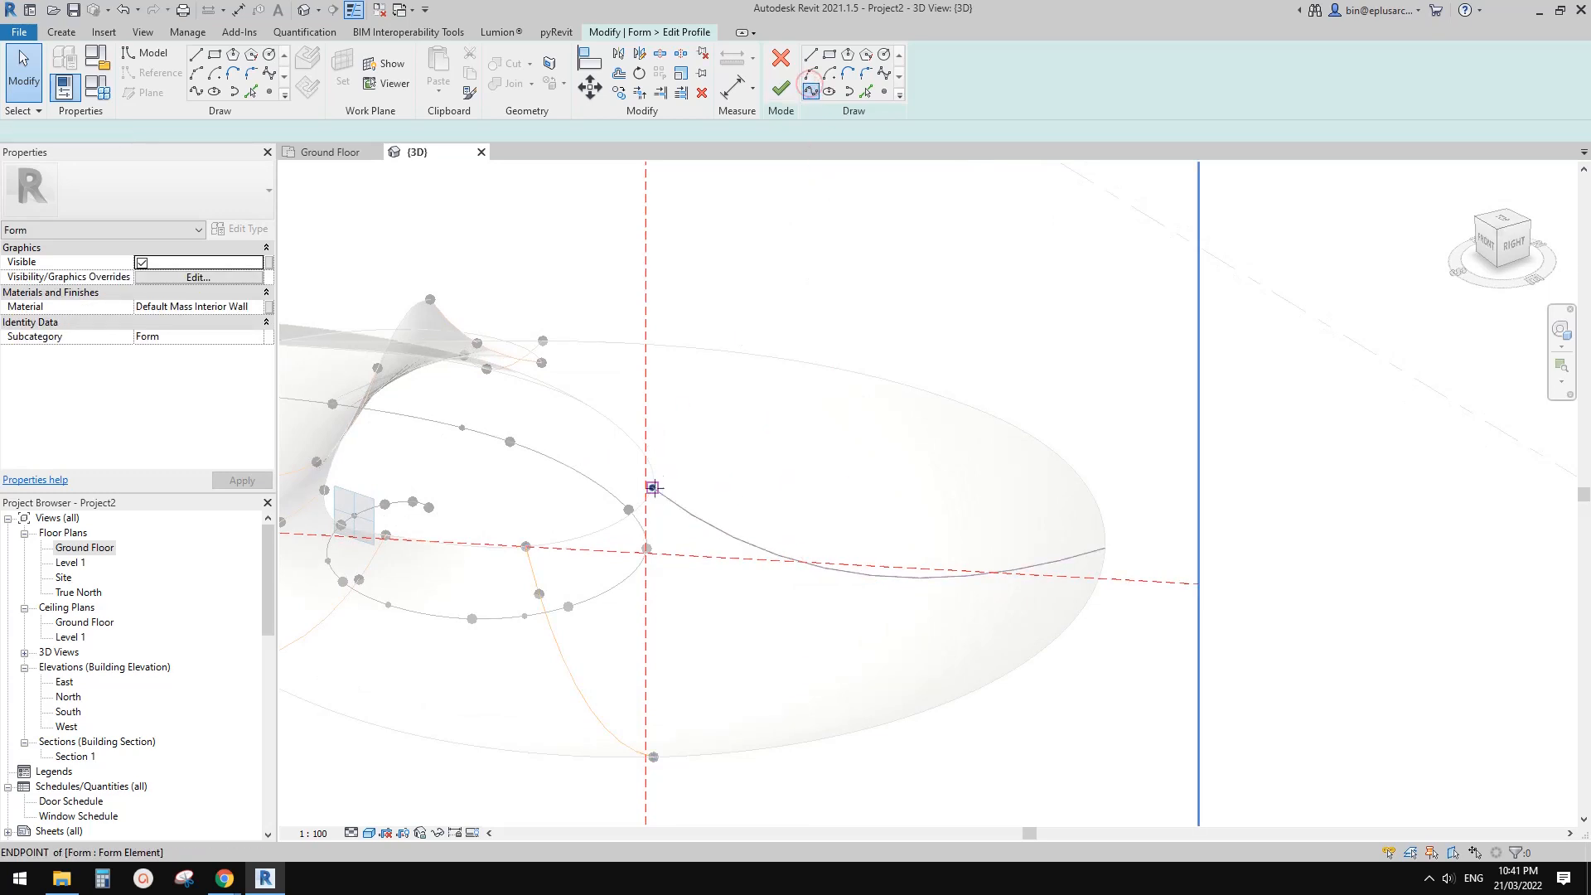
# Step: Draw a three-point spline from the profile's inner end point to just inside the form's outer edge, and select its middle point
pyautogui.click(653, 487)
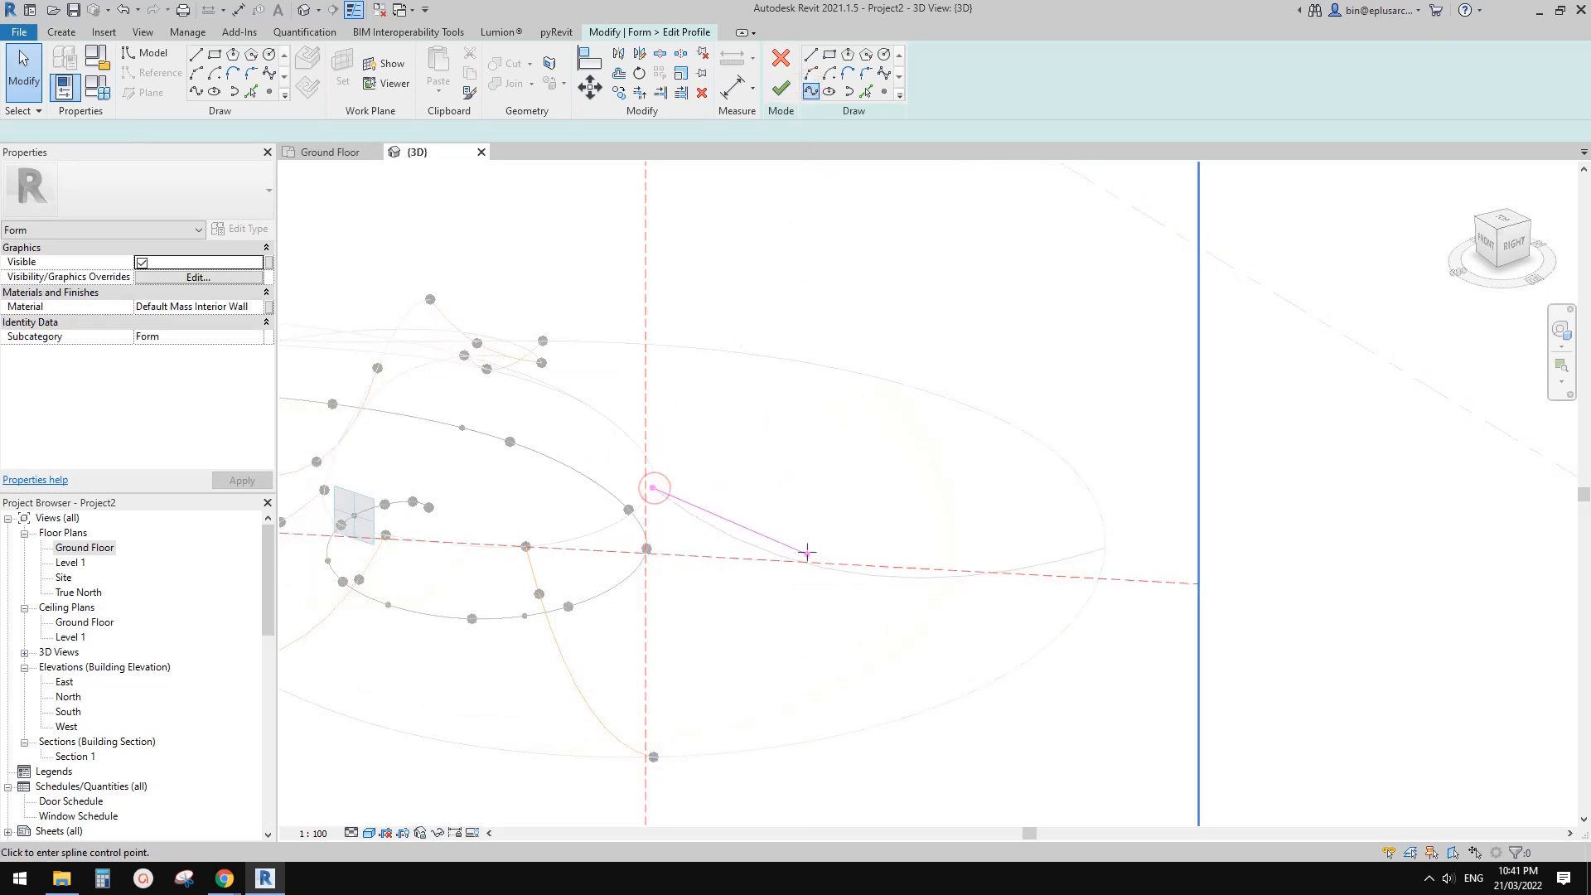
pyautogui.click(1042, 557)
pyautogui.press('Escape')
pyautogui.click(806, 553)
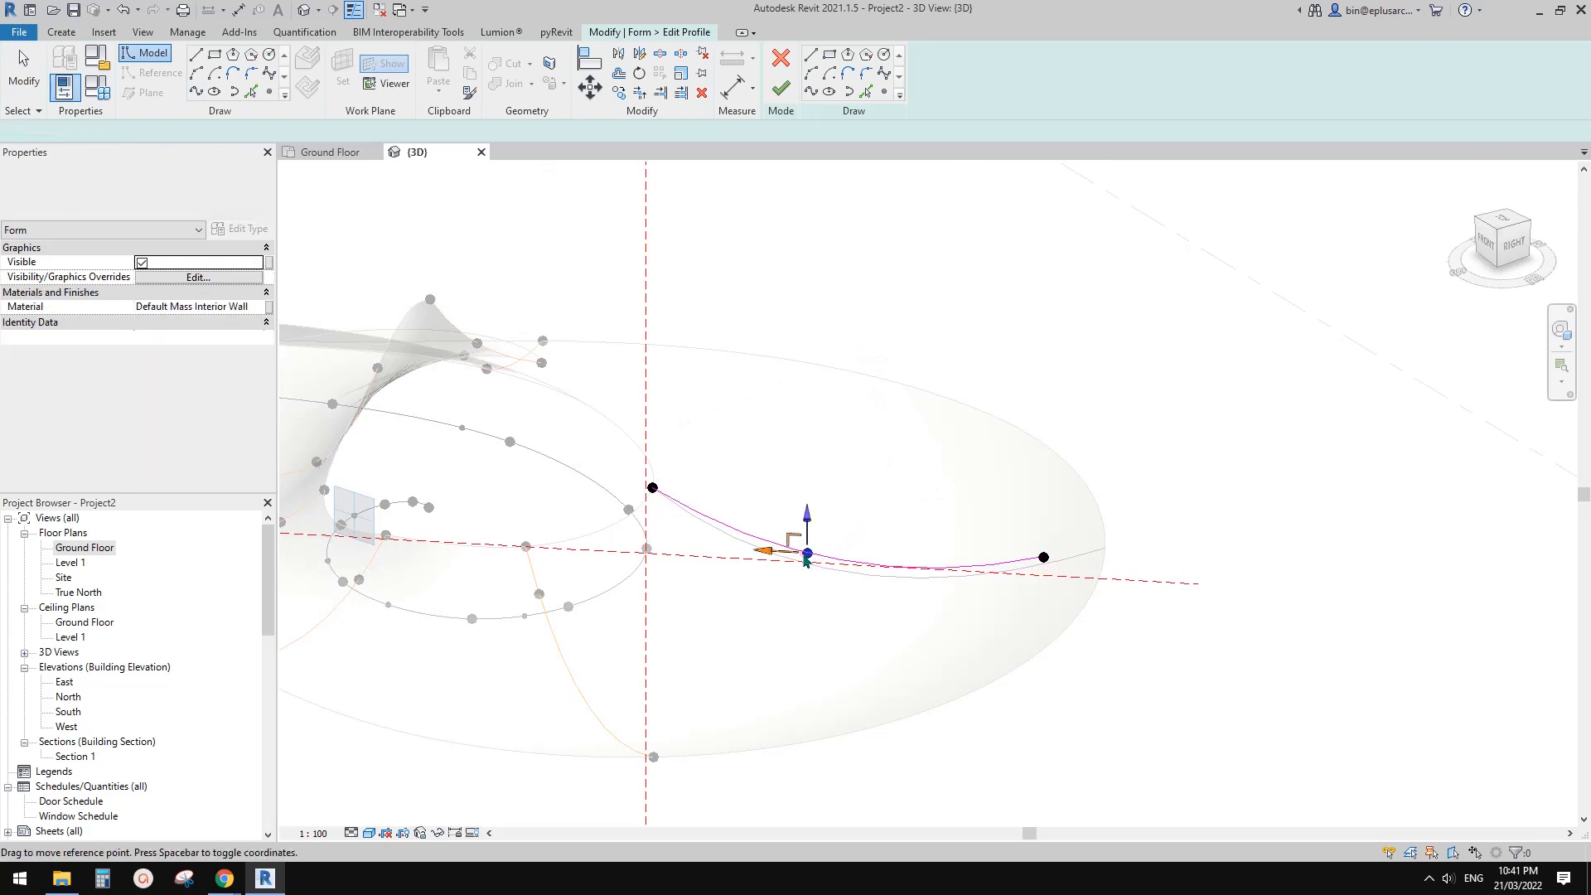
# Step: Apply the redrawn three-point spline to the form's northeast profile
pyautogui.press('Escape')
pyautogui.click(781, 89)
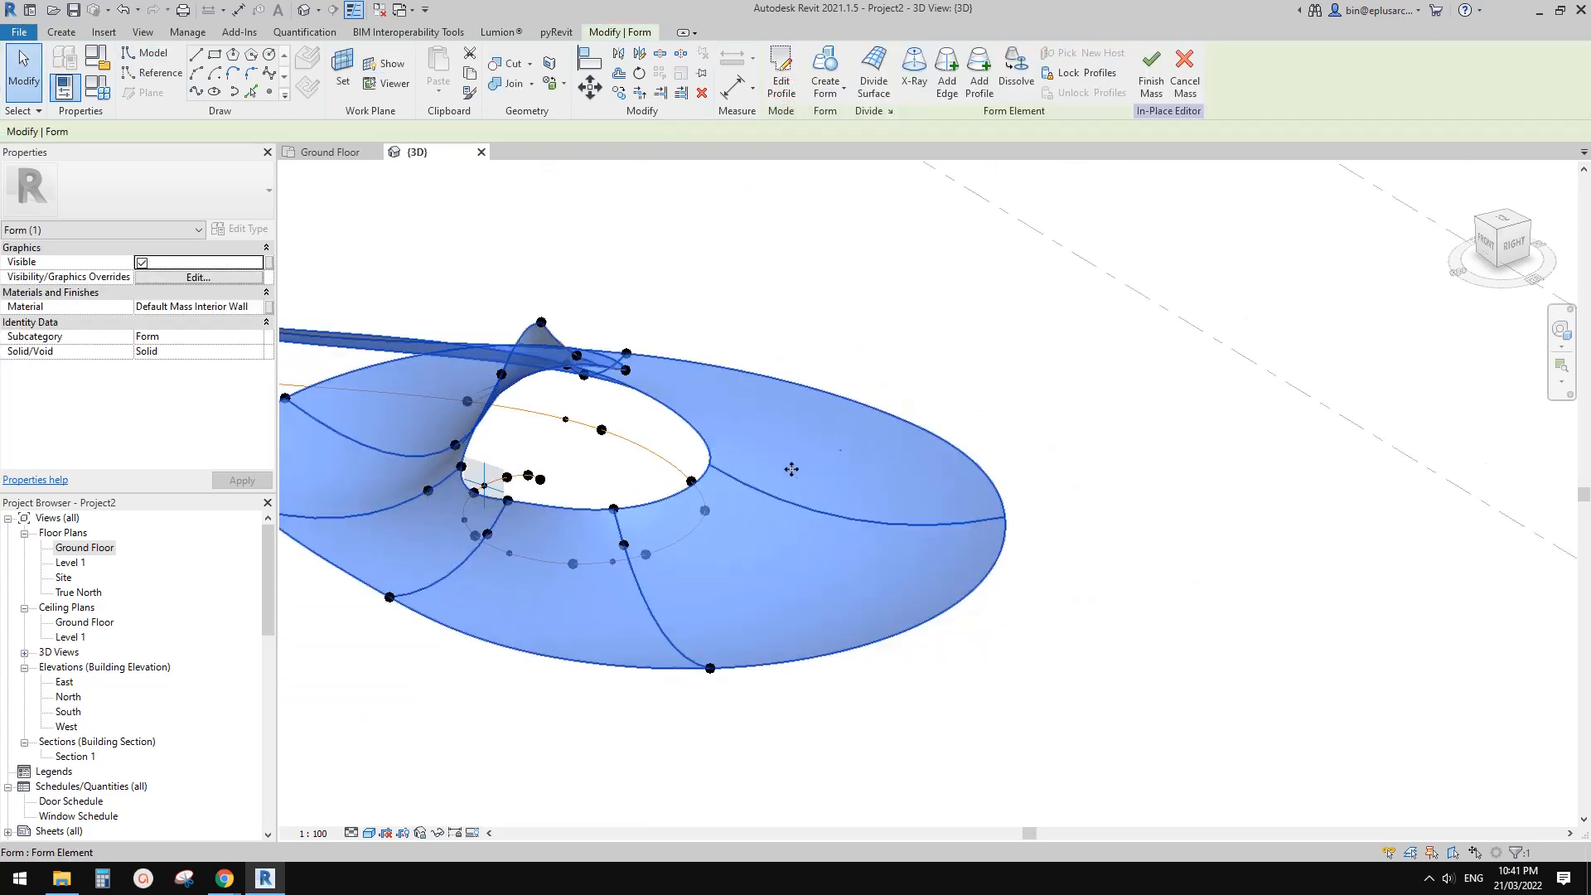
pyautogui.keyDown('shift'); pyautogui.moveTo(791, 469); pyautogui.dragTo(736, 110, button='middle'); pyautogui.keyUp('shift')
pyautogui.press('Escape')
# Step: Reopen the northeast profile for editing, pull its outer end point inward along the profile plane, and apply the edit
pyautogui.click(853, 378)
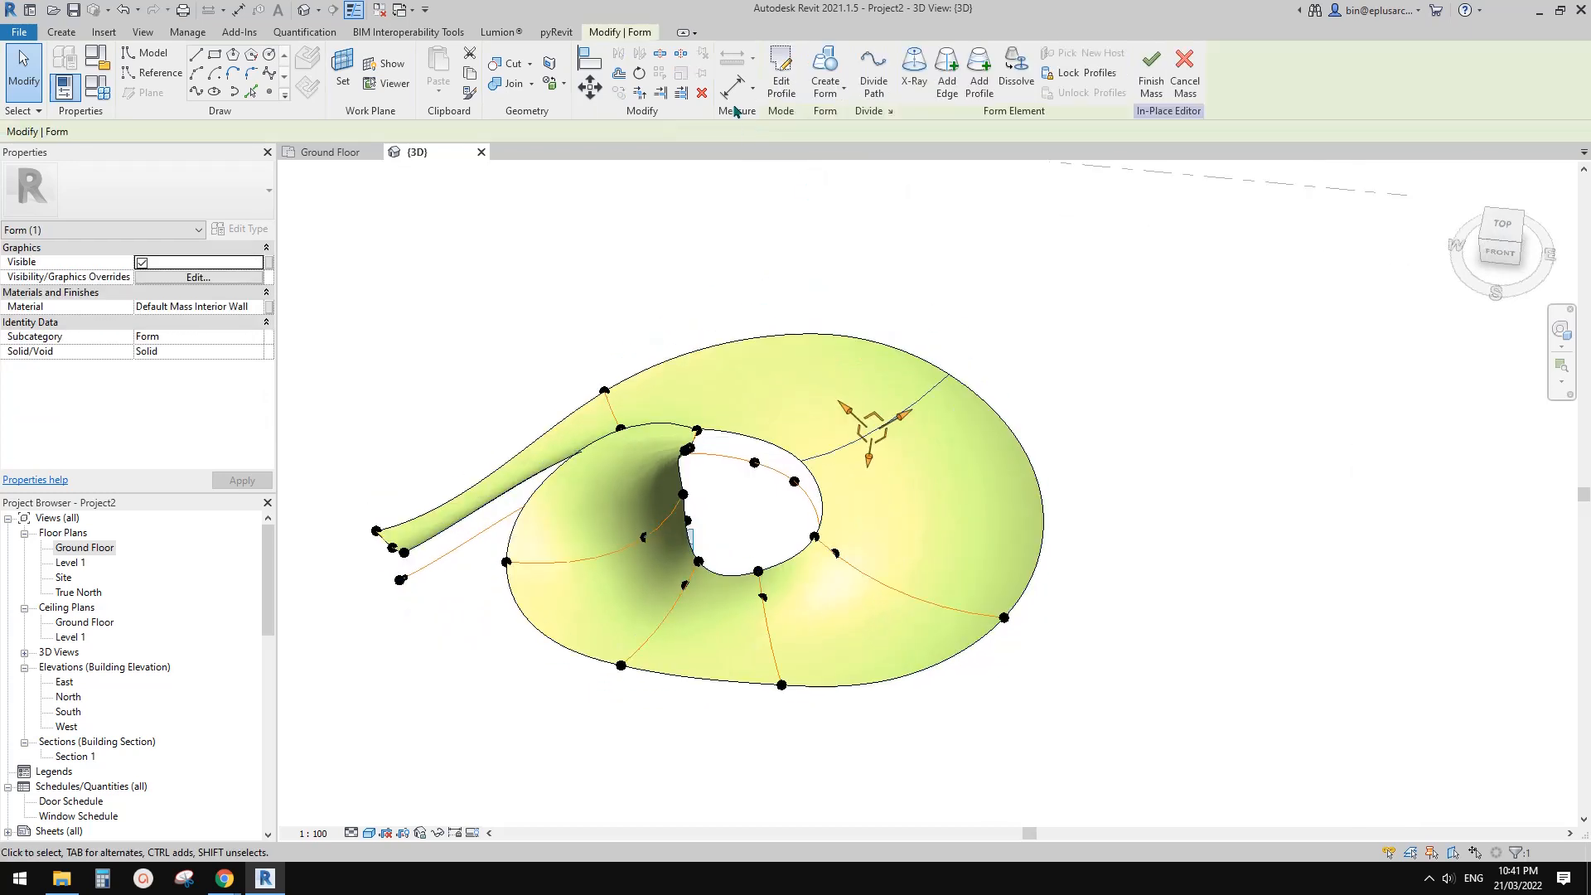
pyautogui.click(781, 83)
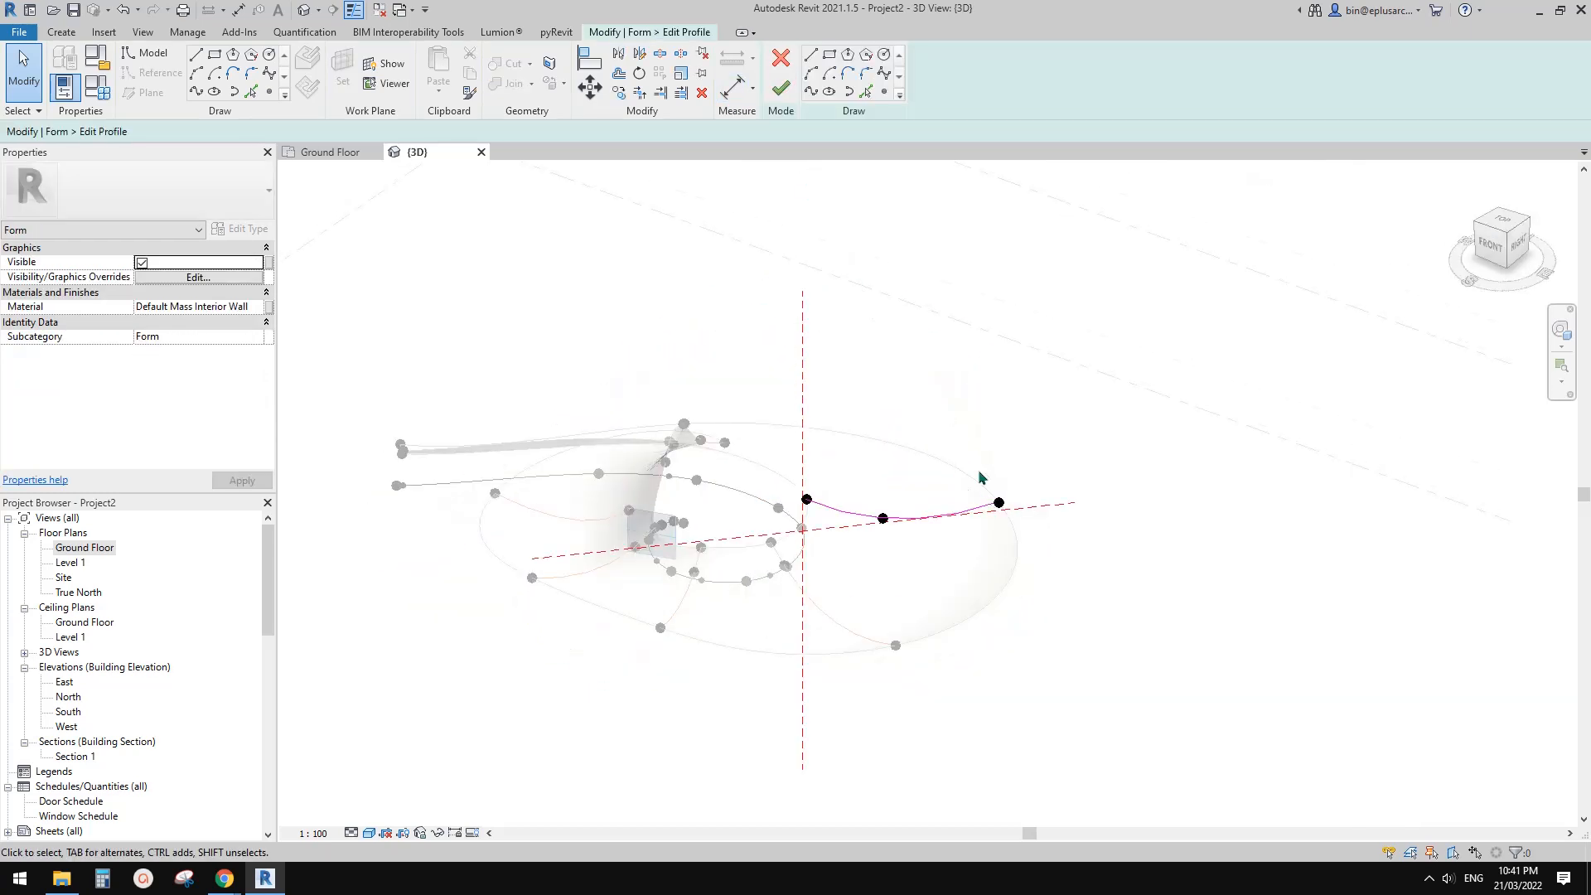
pyautogui.click(1018, 522)
pyautogui.scroll(1, 1006, 514)
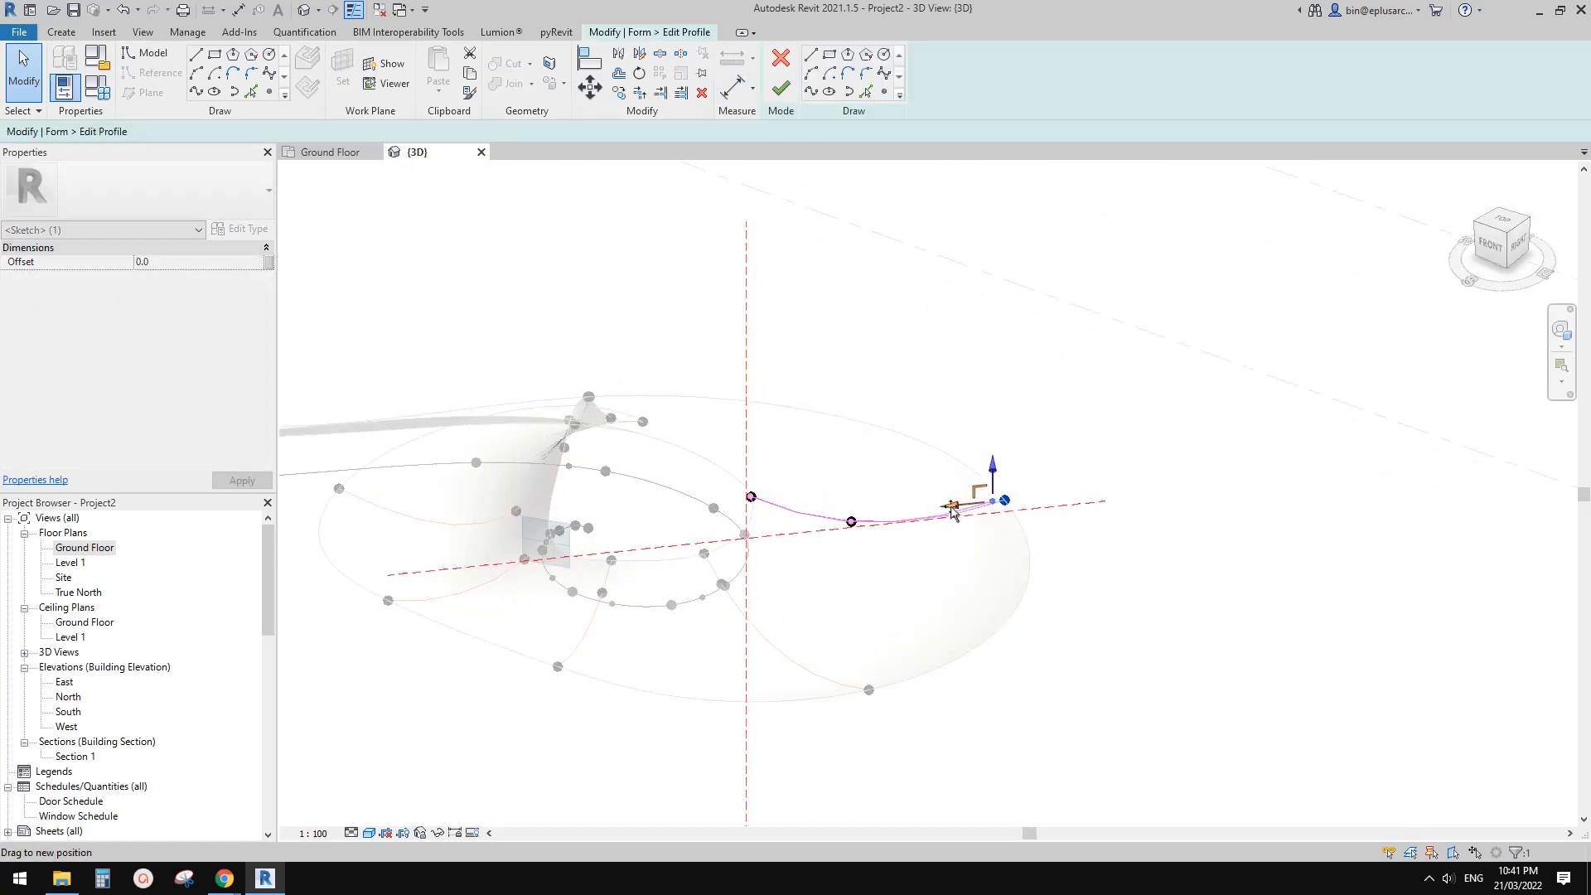
pyautogui.click(788, 177)
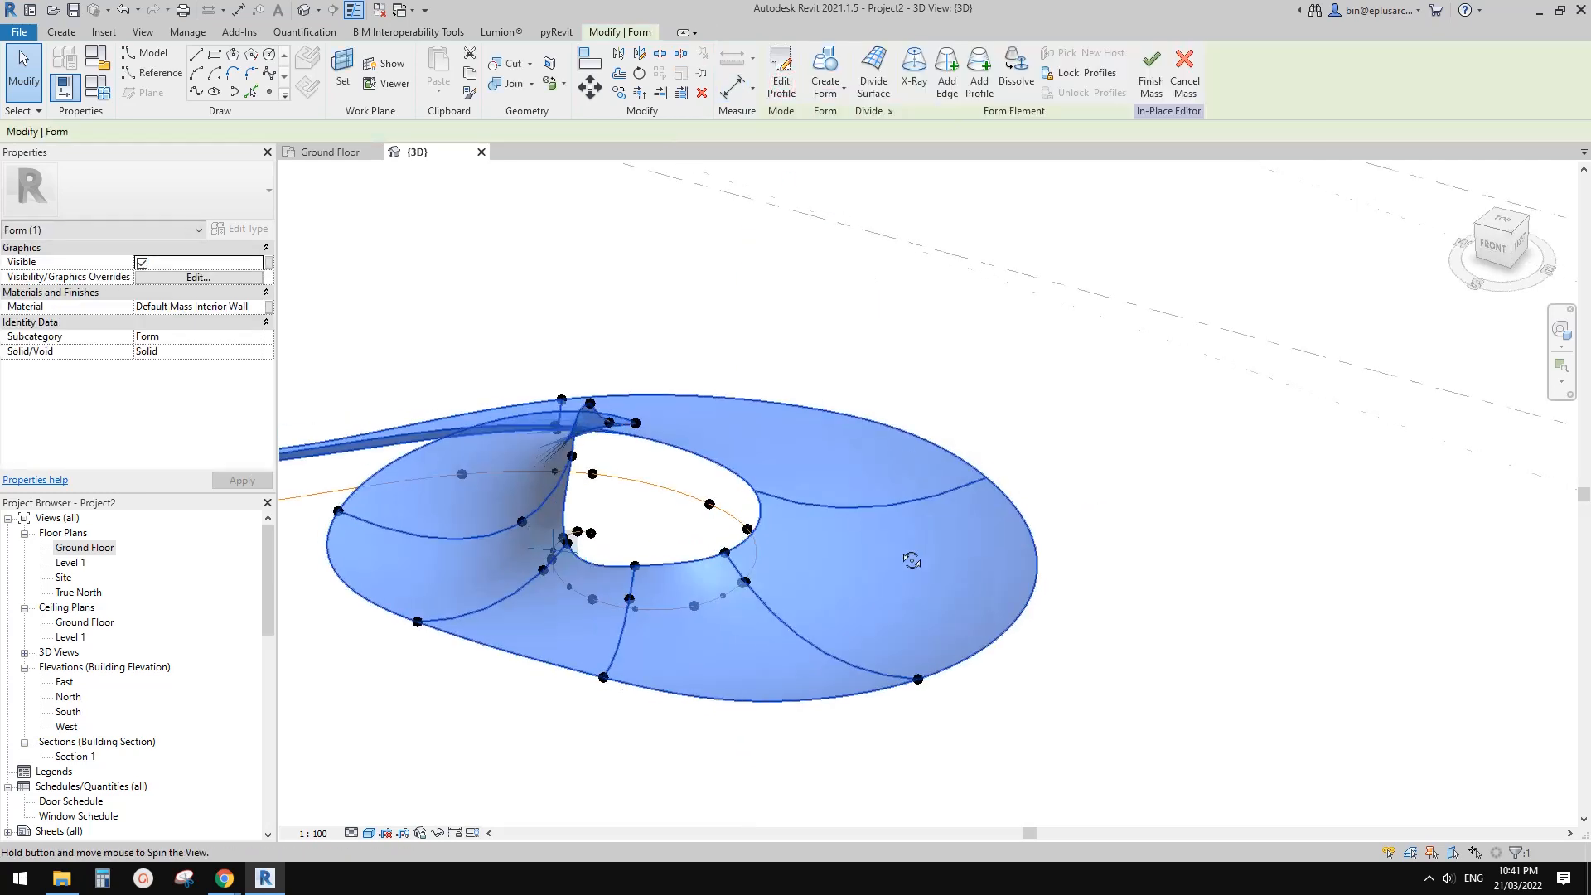
# Step: Examine the reshaped form around the northeast profile from several angles, including from above
pyautogui.press('Escape')
pyautogui.click(880, 511)
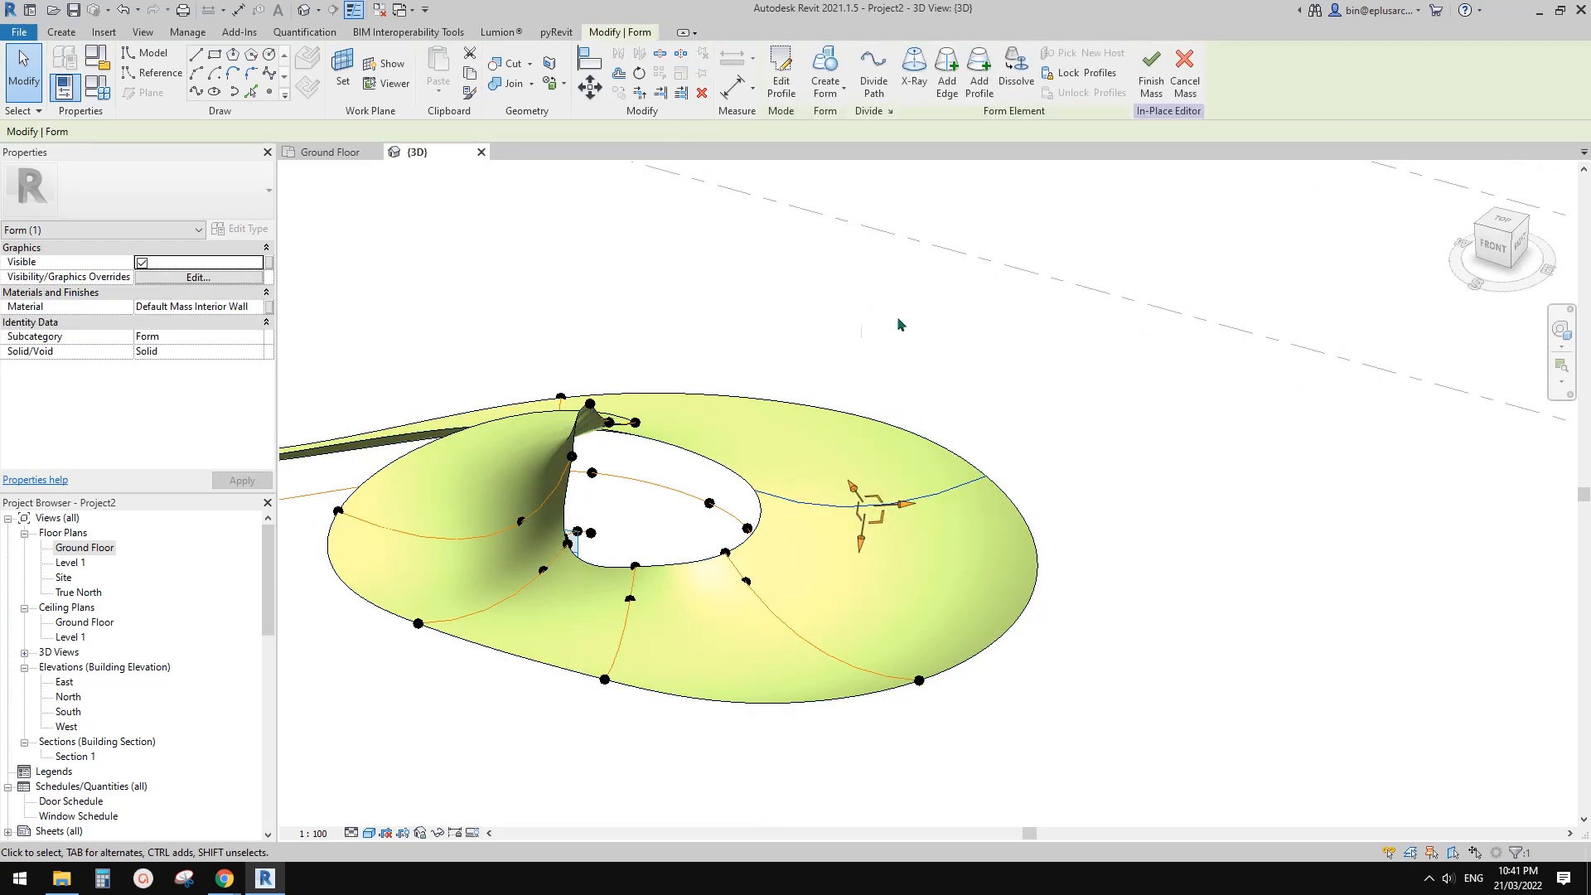
pyautogui.moveTo(901, 325); pyautogui.dragTo(950, 329, button='middle')
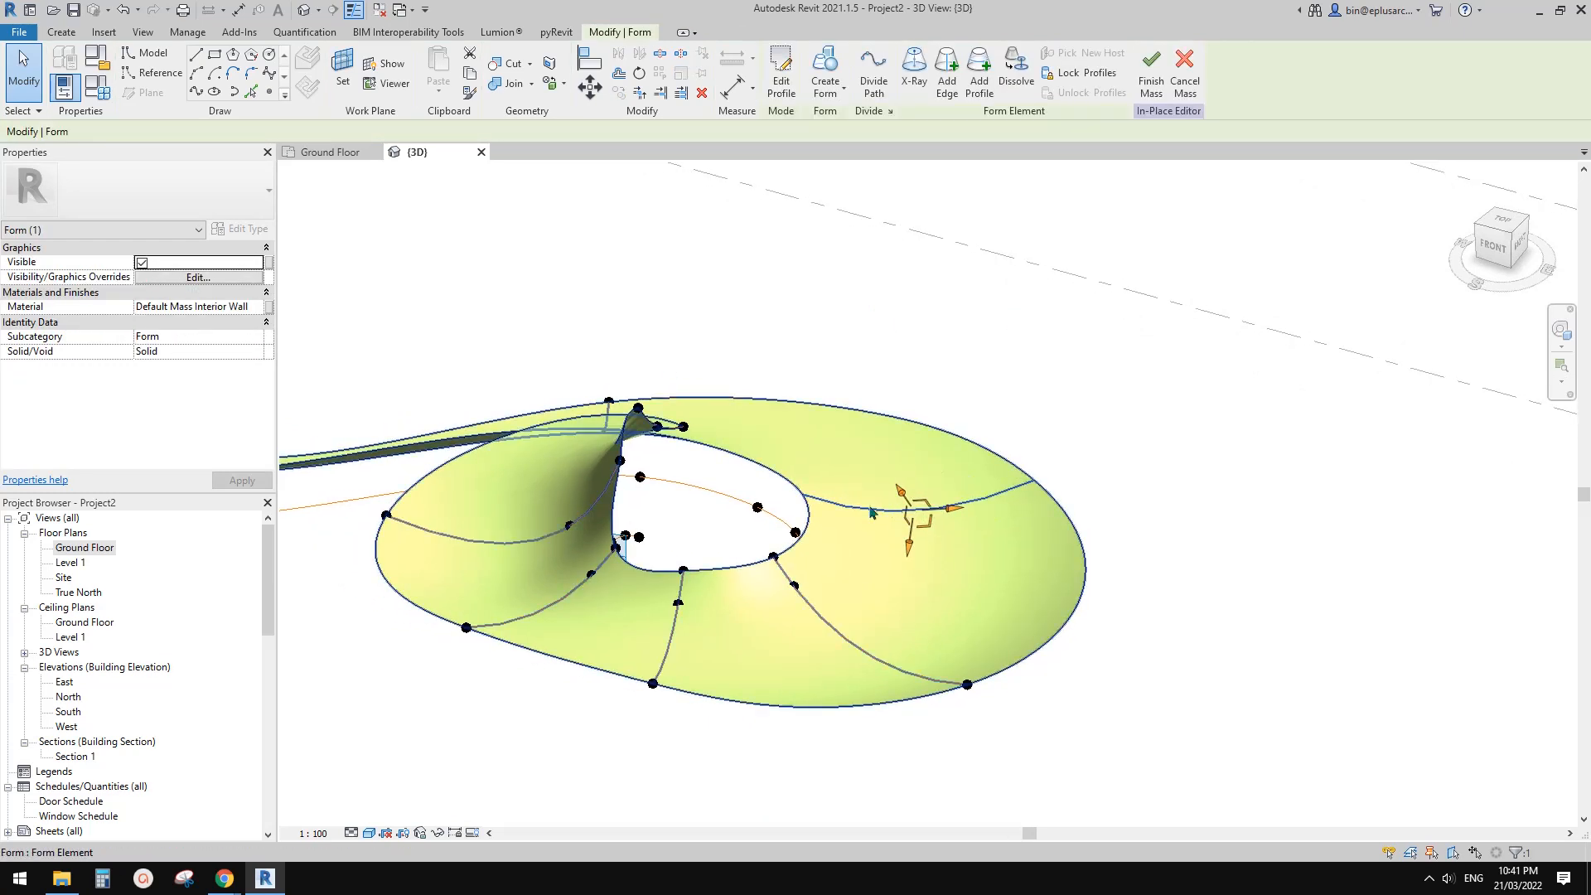
pyautogui.keyDown('shift'); pyautogui.moveTo(872, 512); pyautogui.dragTo(951, 632, button='middle'); pyautogui.keyUp('shift')
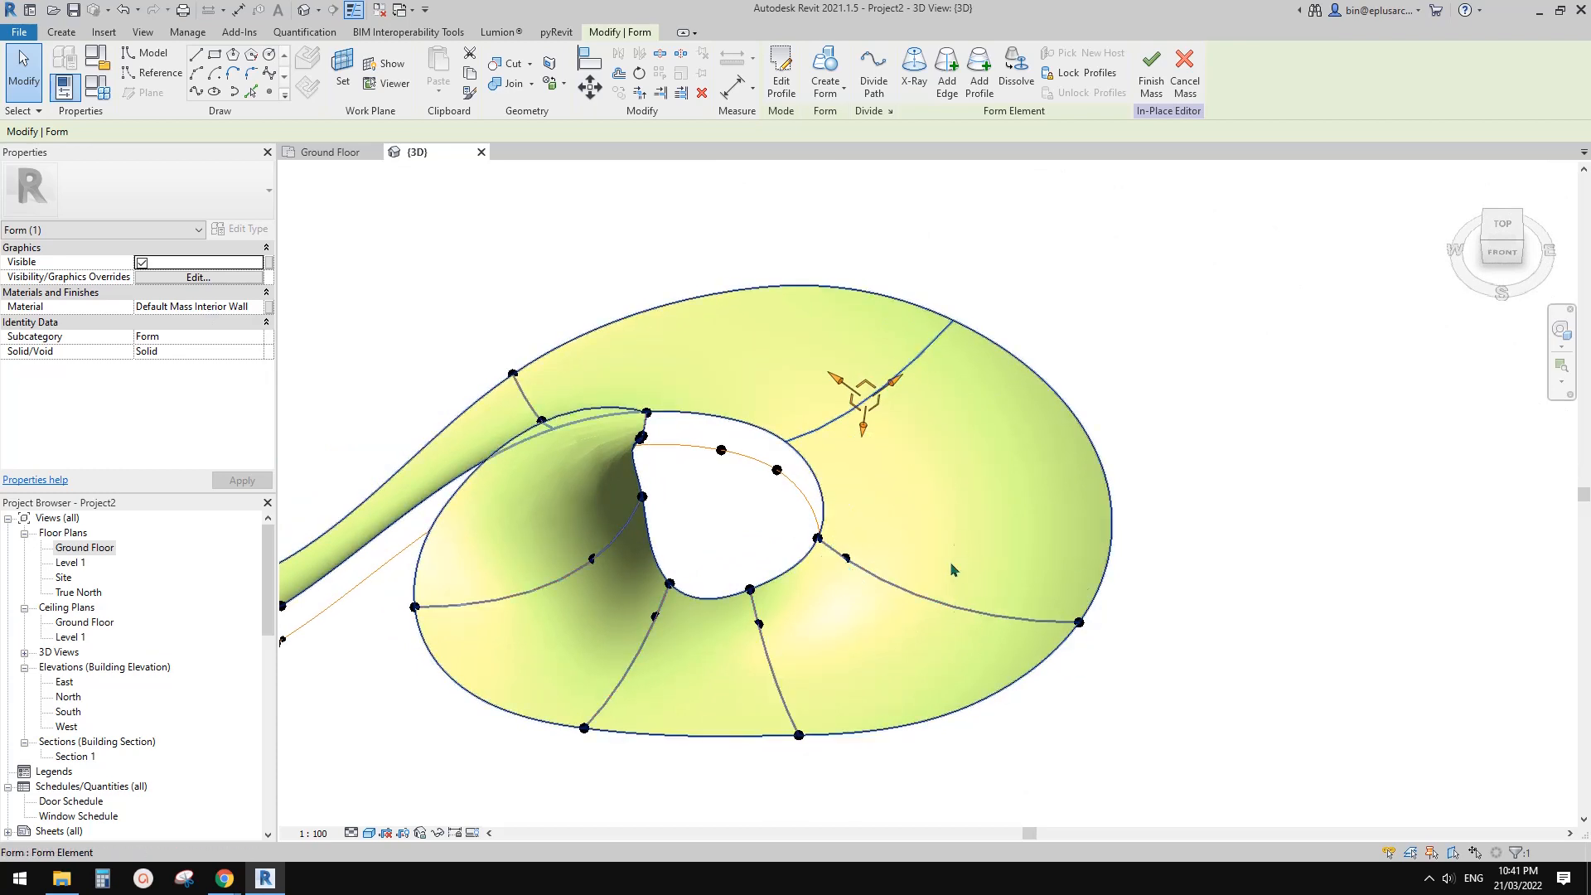
pyautogui.keyDown('shift'); pyautogui.moveTo(853, 414); pyautogui.dragTo(921, 697, button='middle'); pyautogui.keyUp('shift')
pyautogui.press('Escape')
pyautogui.scroll(-2, 887, 565)
pyautogui.keyDown('shift'); pyautogui.moveTo(884, 608); pyautogui.dragTo(845, 550, button='middle'); pyautogui.keyUp('shift')
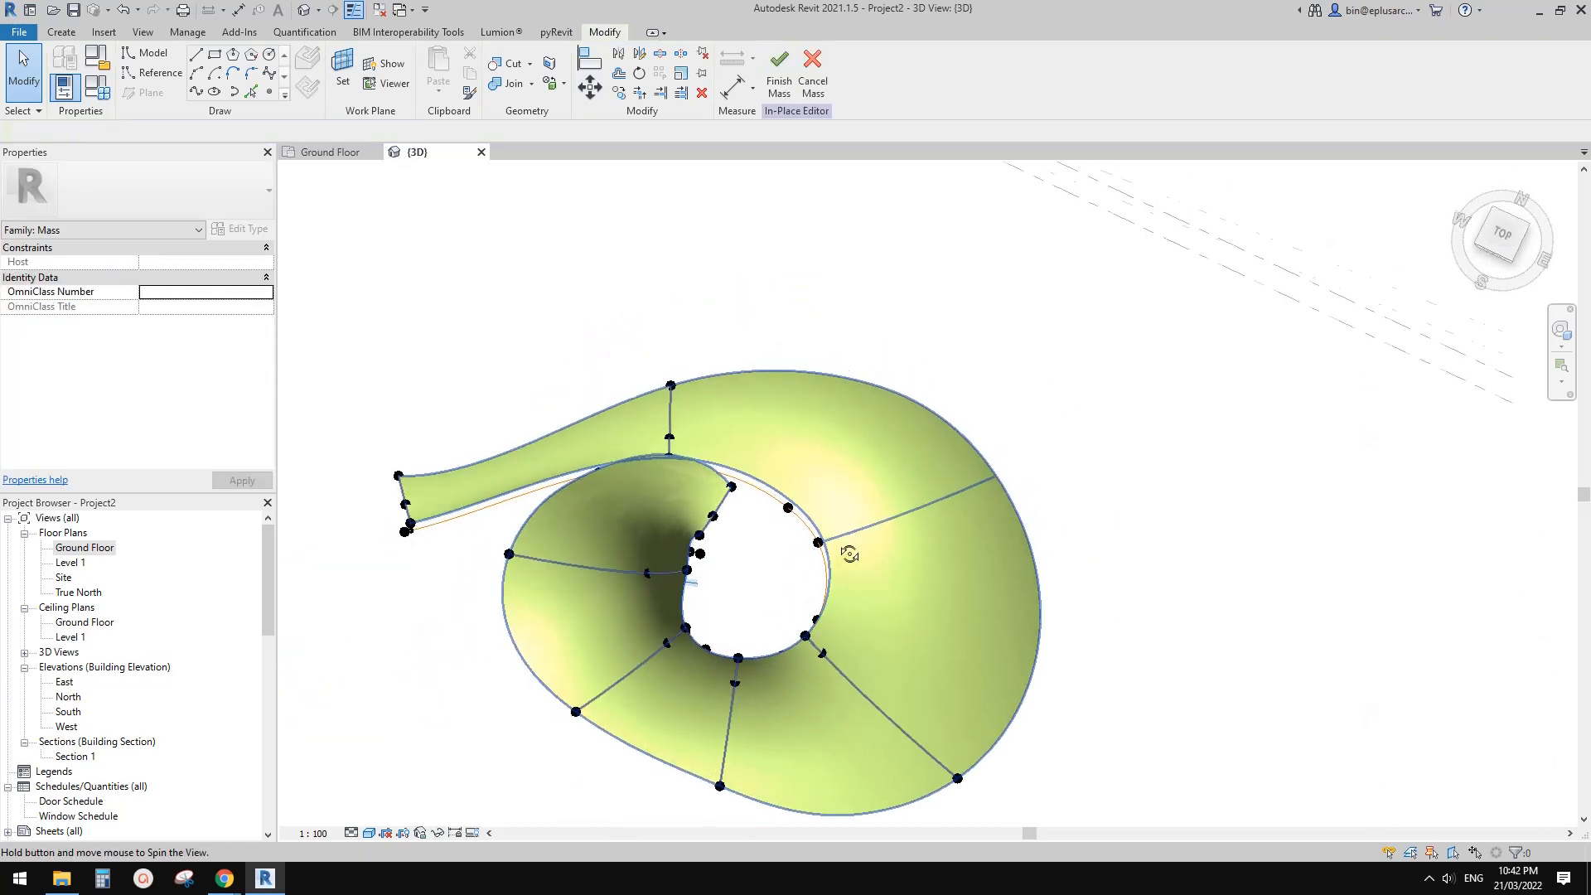
# Step: Open the northeast profile for editing in the Ground Floor plan and display the view in wireframe
pyautogui.doubleClick(97, 550)
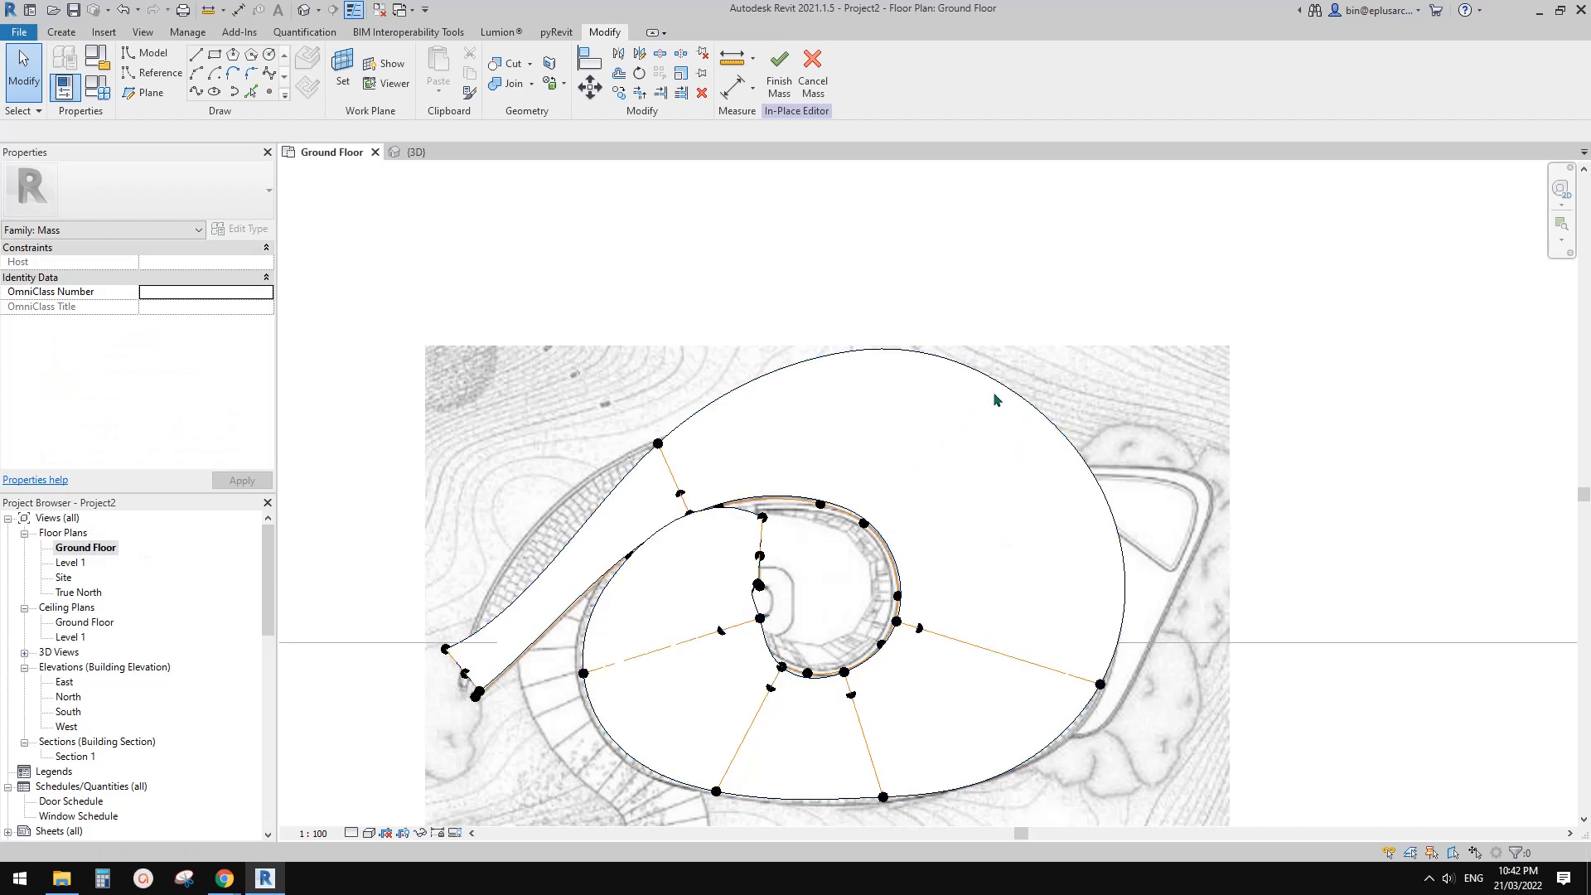
pyautogui.scroll(1, 978, 423)
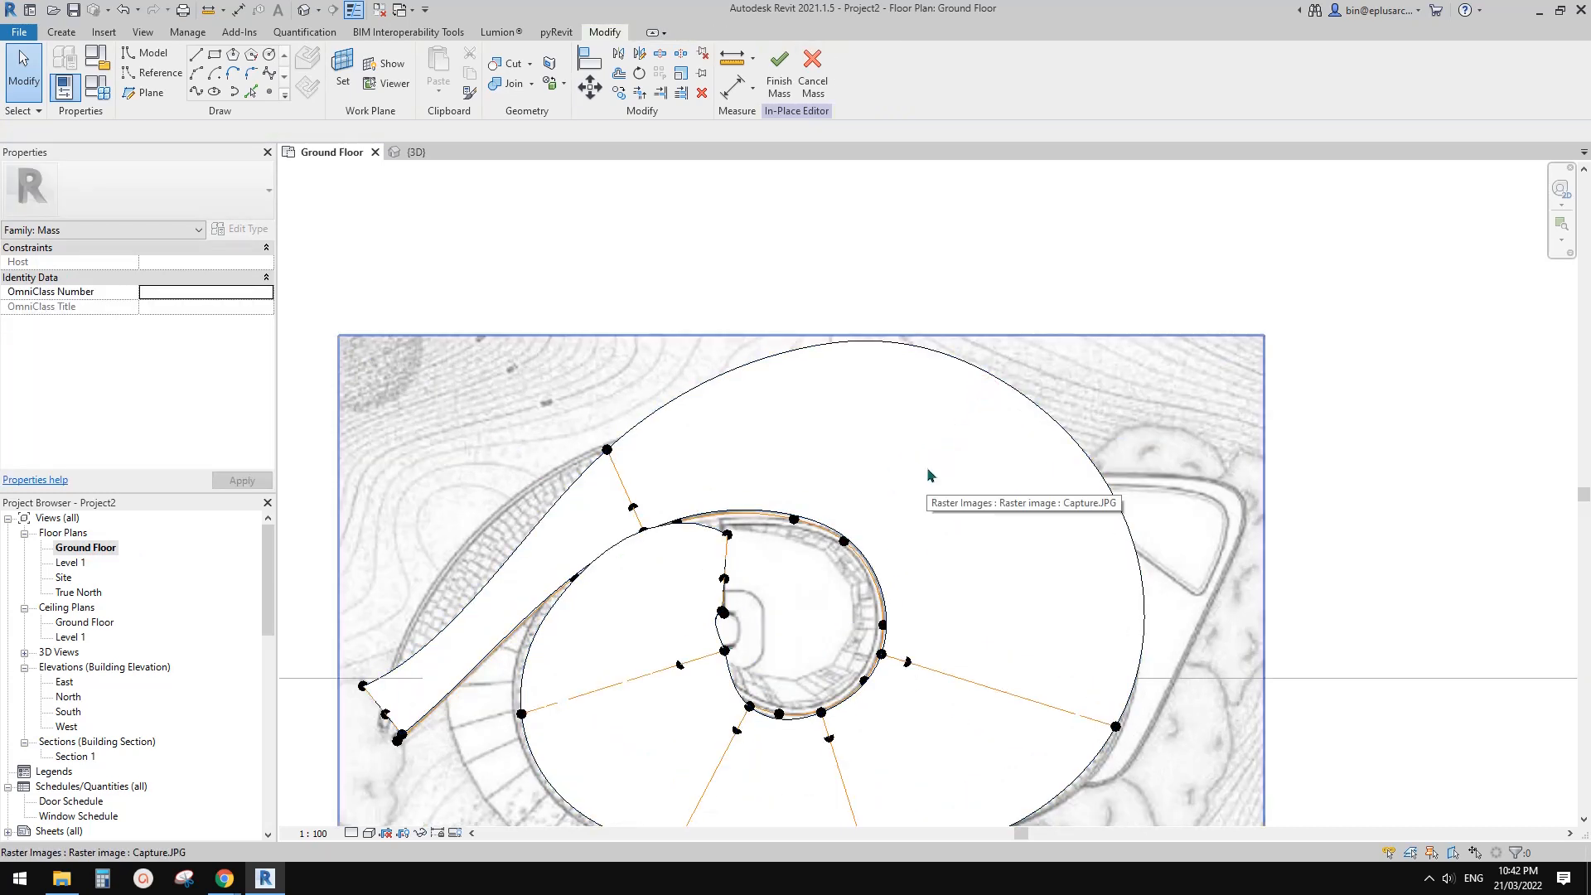
pyautogui.click(971, 415)
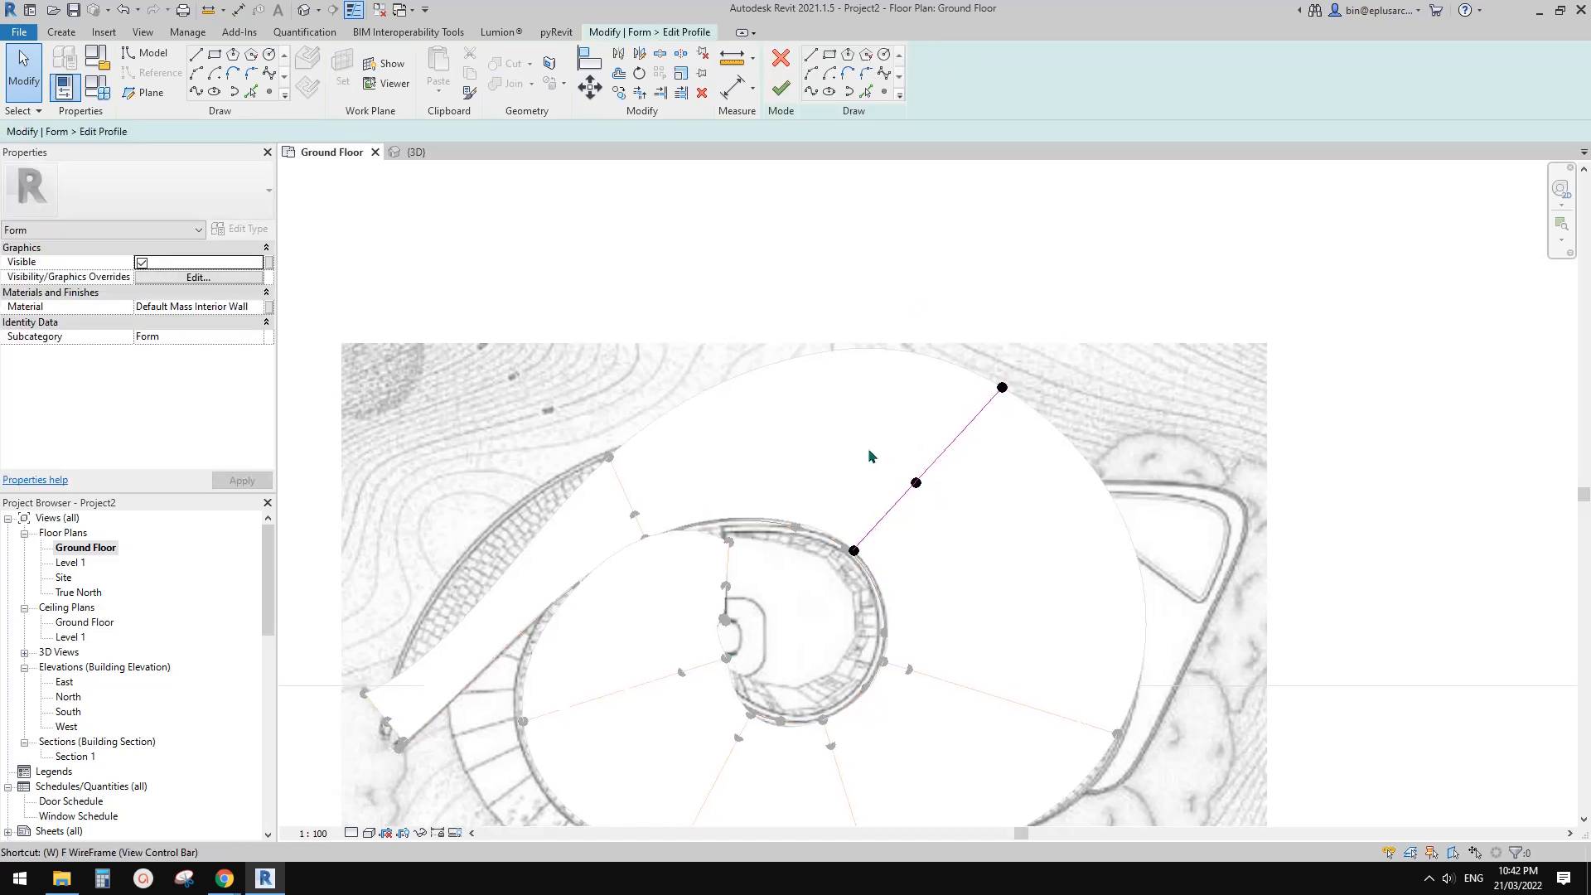
pyautogui.moveTo(952, 480); pyautogui.dragTo(975, 434, button='middle')
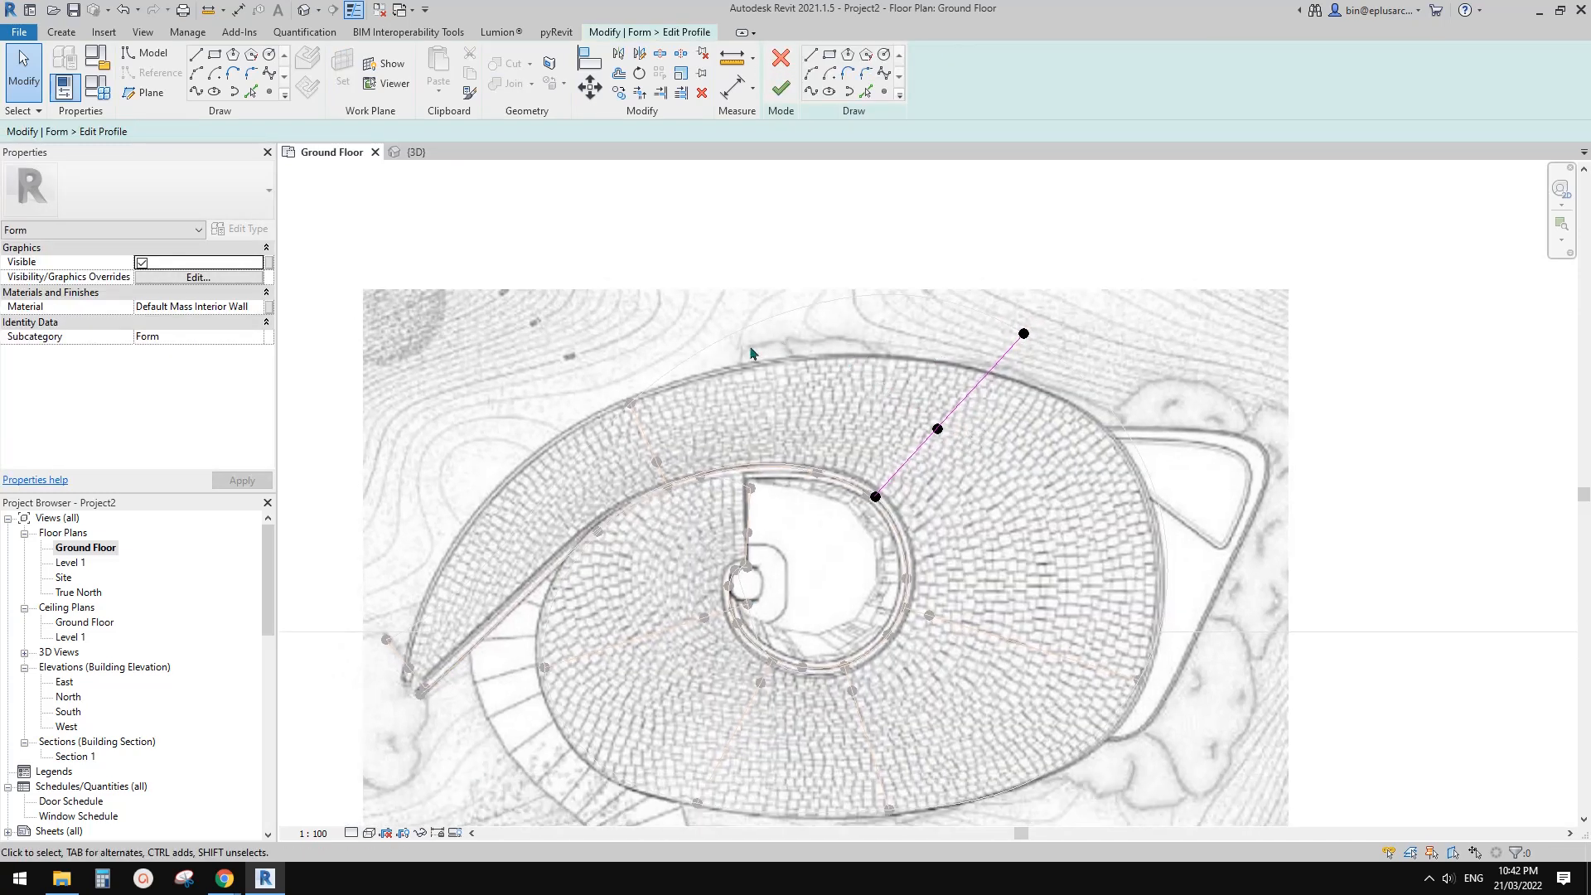
# Step: Move the northeast profile's outer end point onto the plan image's outer roof edge, restore shaded display, and apply the edit
pyautogui.click(1024, 336)
pyautogui.scroll(2, 1025, 338)
pyautogui.moveTo(995, 372); pyautogui.dragTo(936, 431)
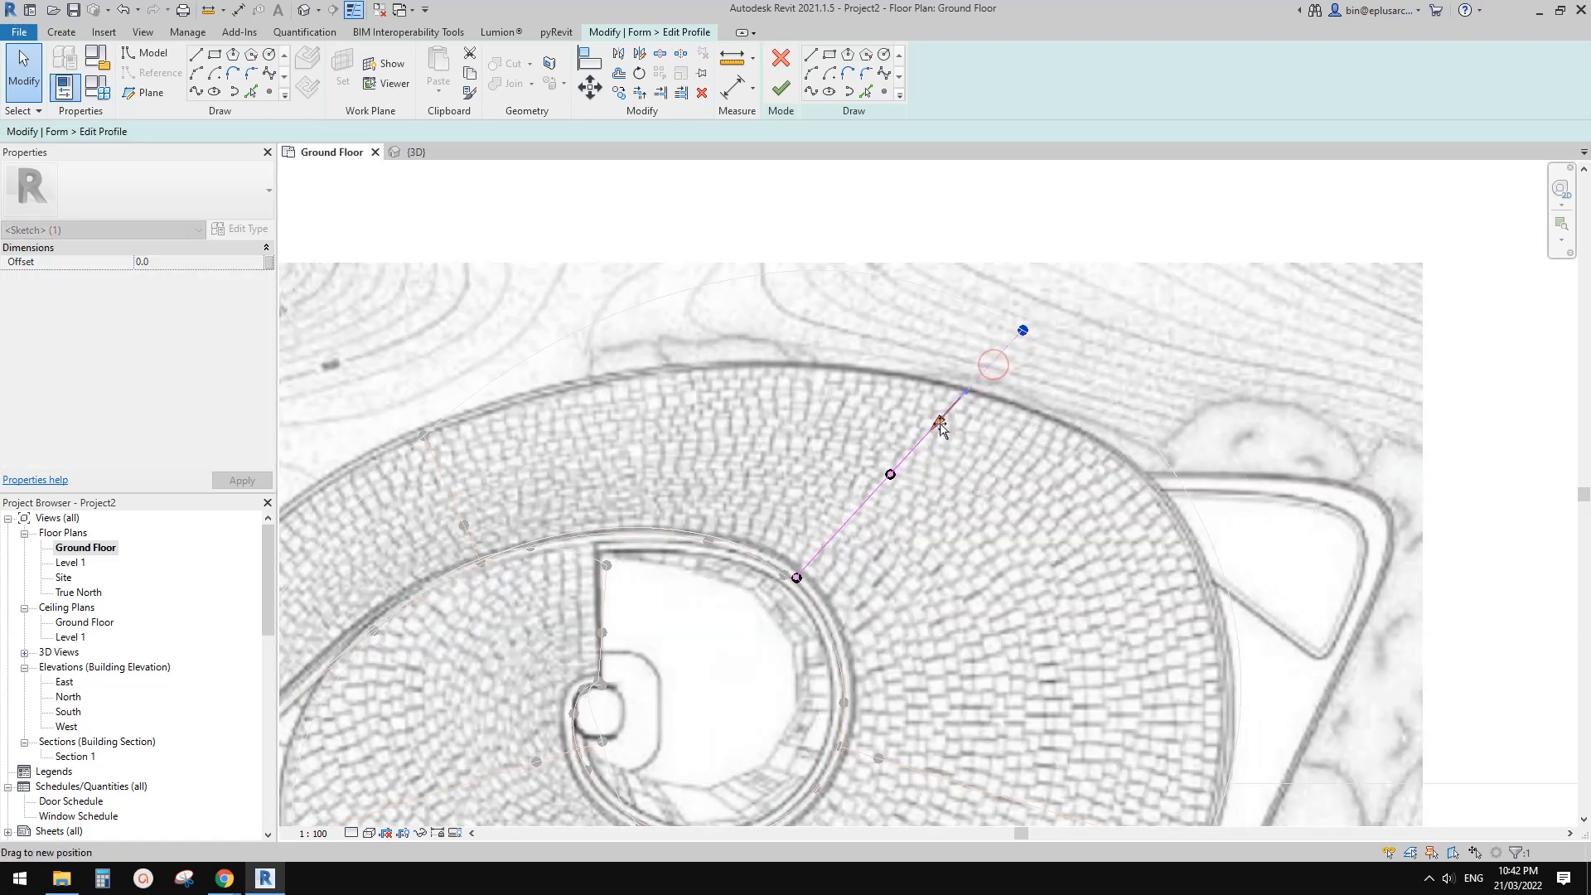
pyautogui.scroll(-2, 892, 503)
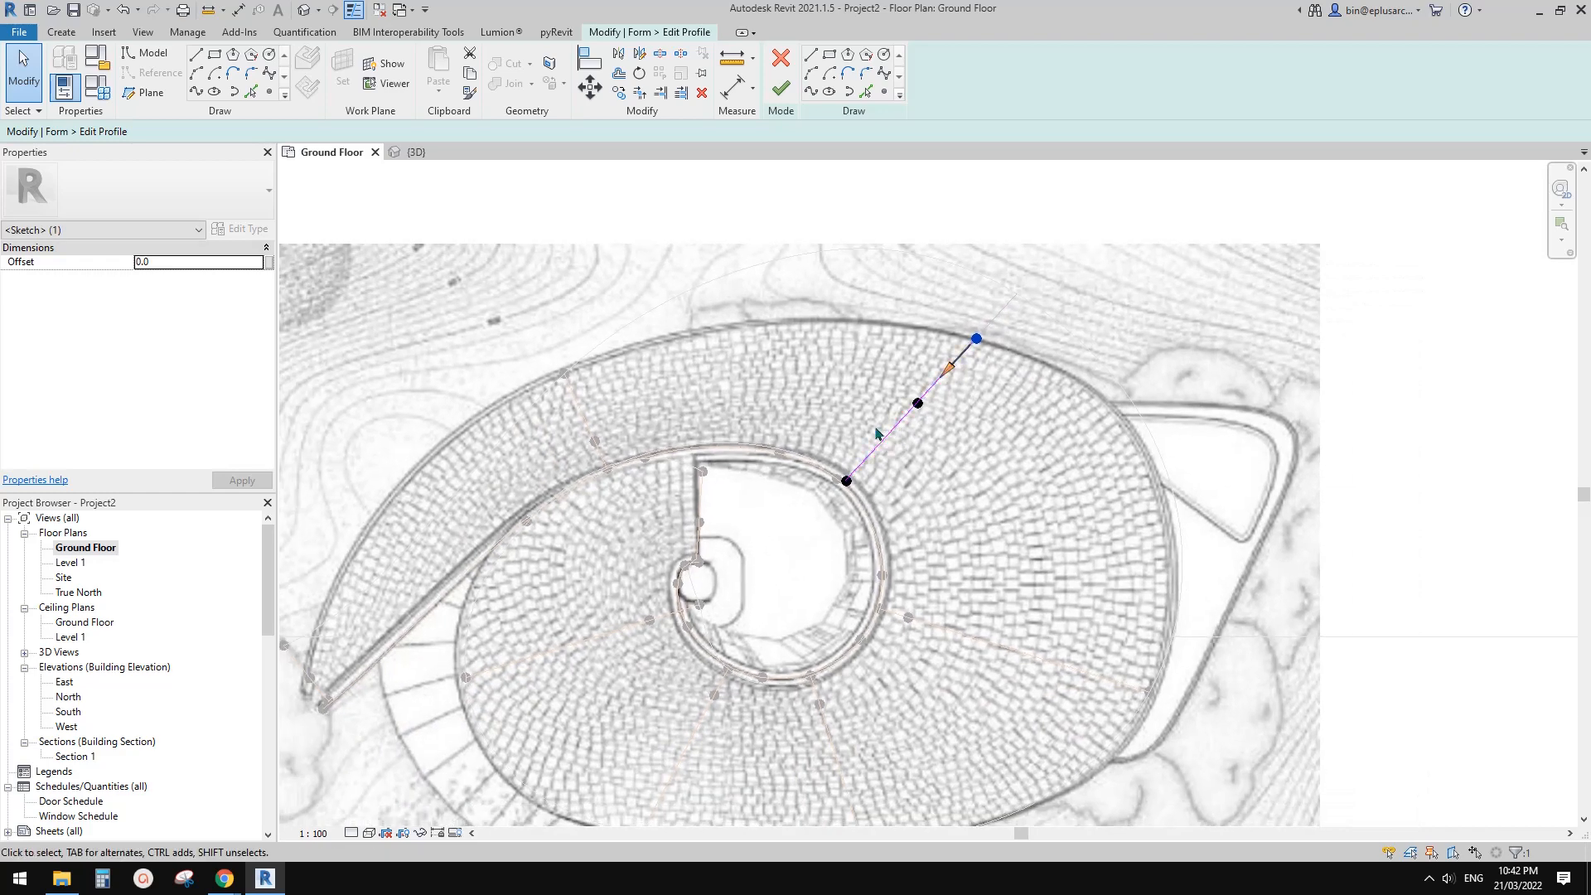
pyautogui.press('d')
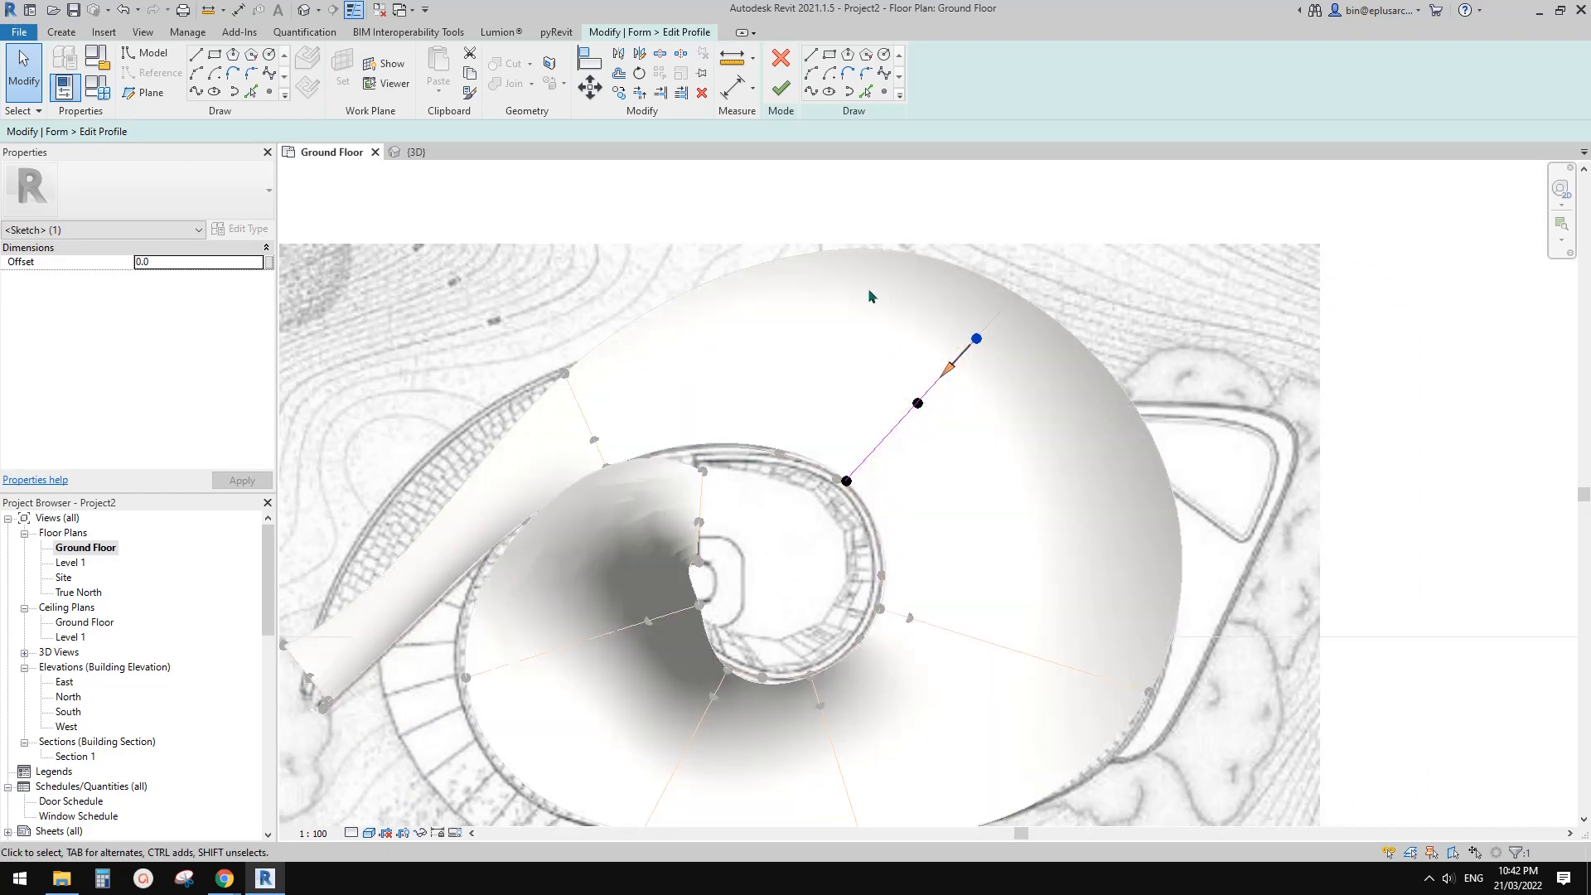
pyautogui.click(781, 89)
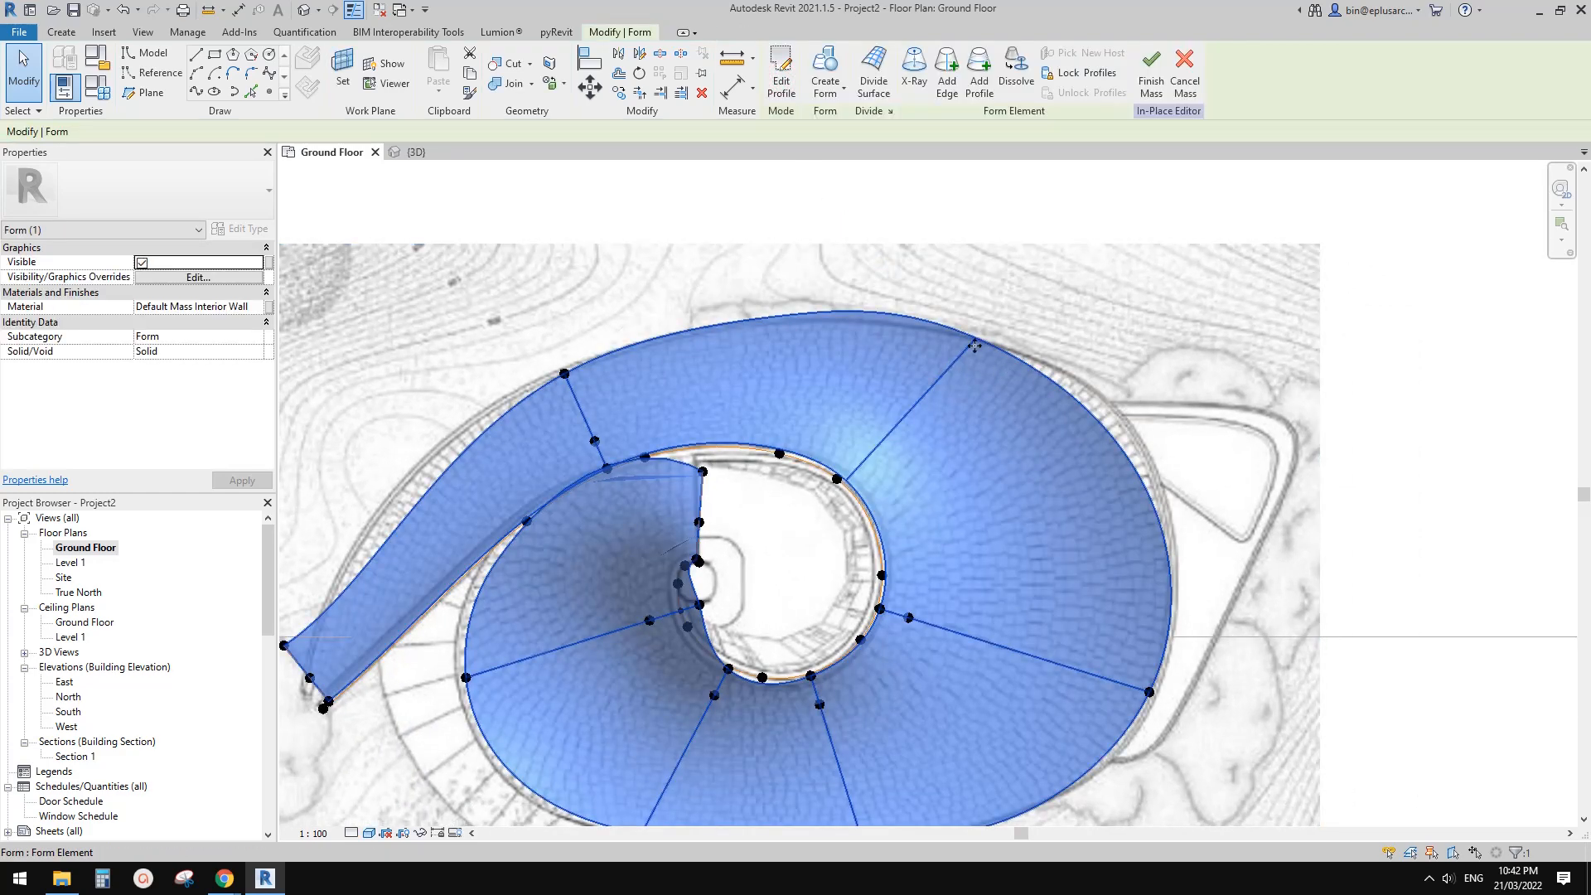
pyautogui.scroll(-2, 924, 429)
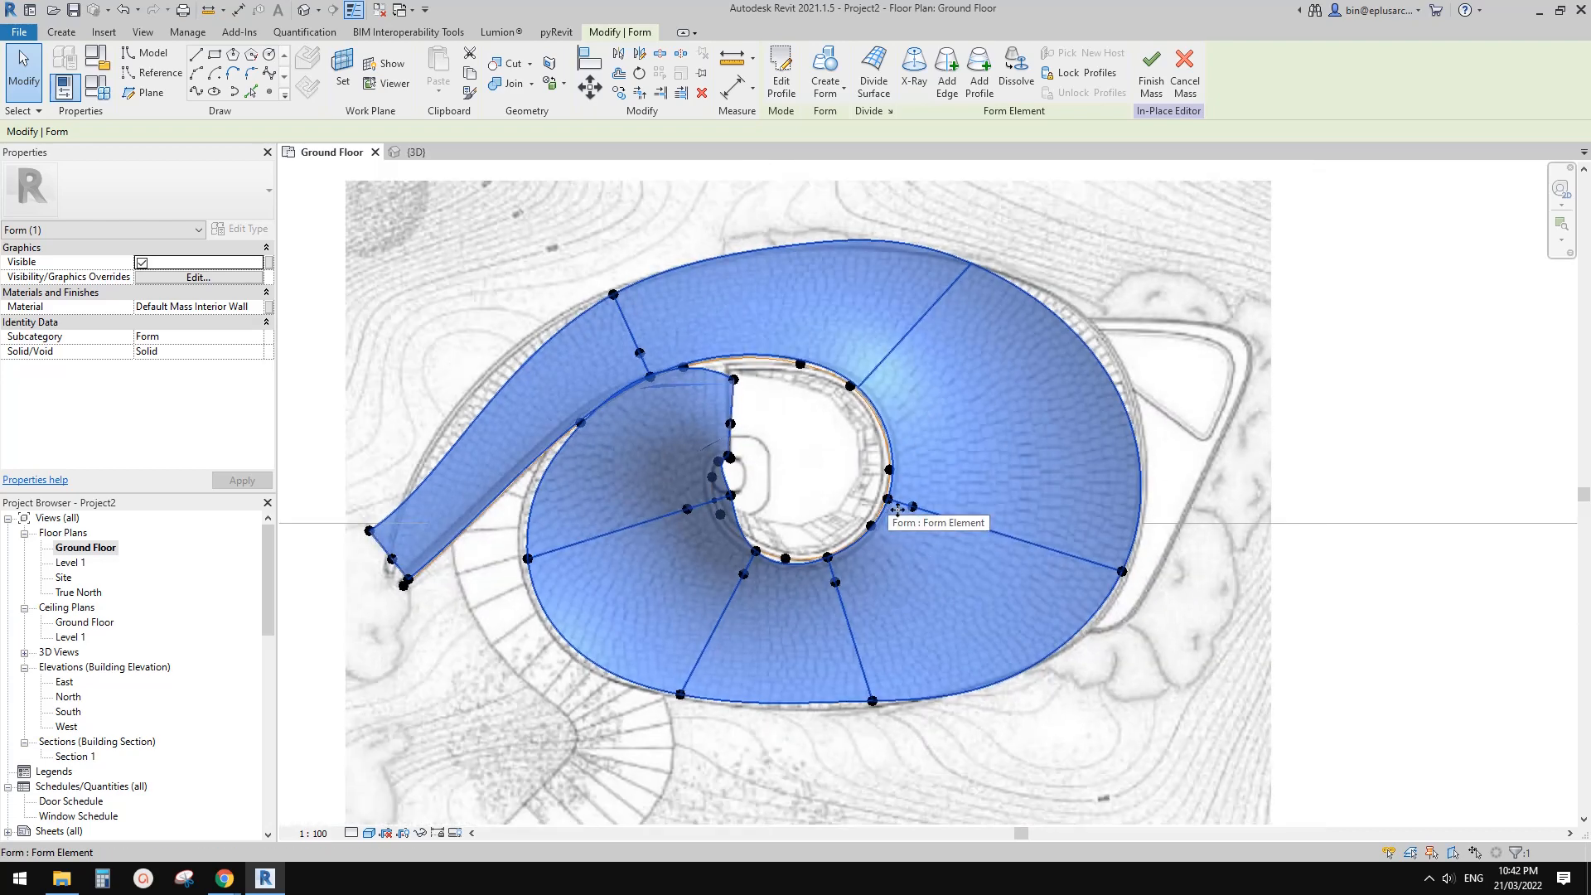
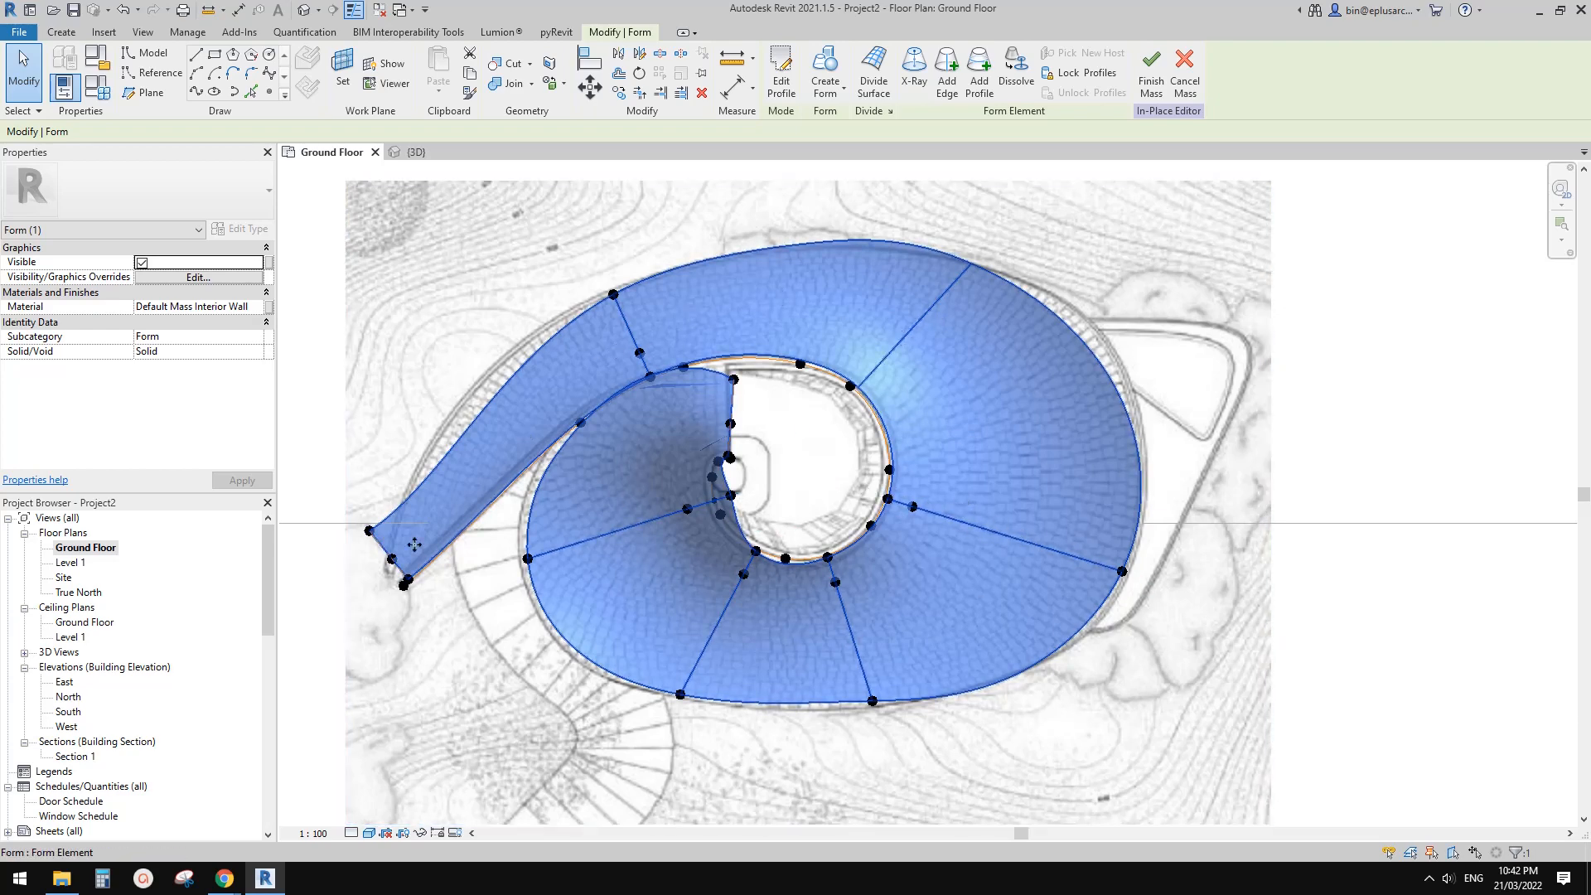
# Step: Move the west profile's inner end point outward onto the inner roof curve around the small core in the plan image
pyautogui.scroll(5, 859, 538)
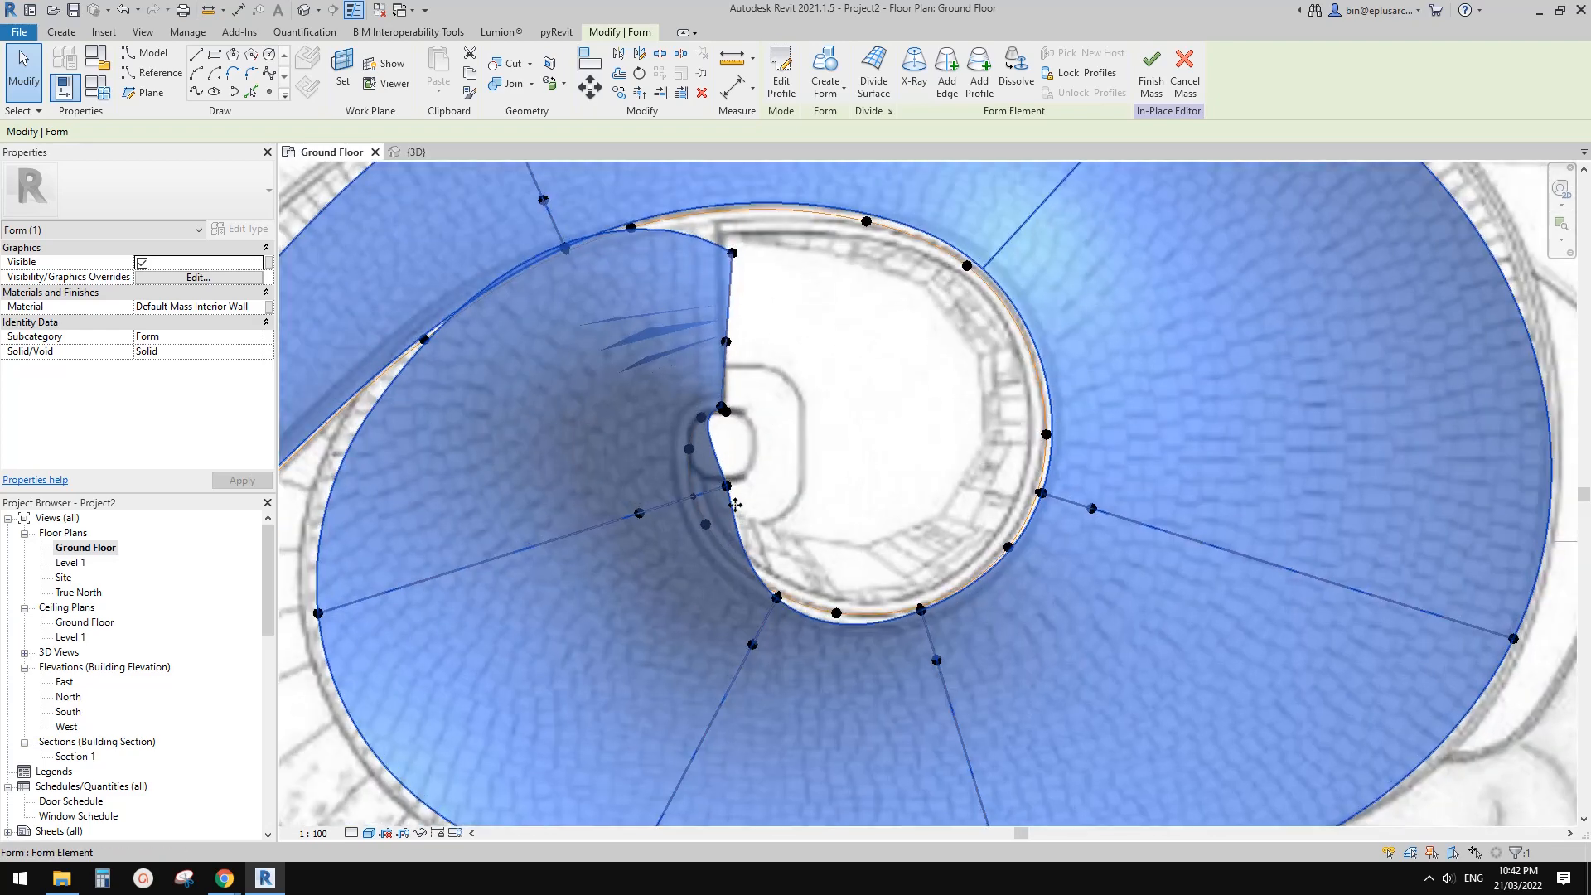
pyautogui.press('Escape')
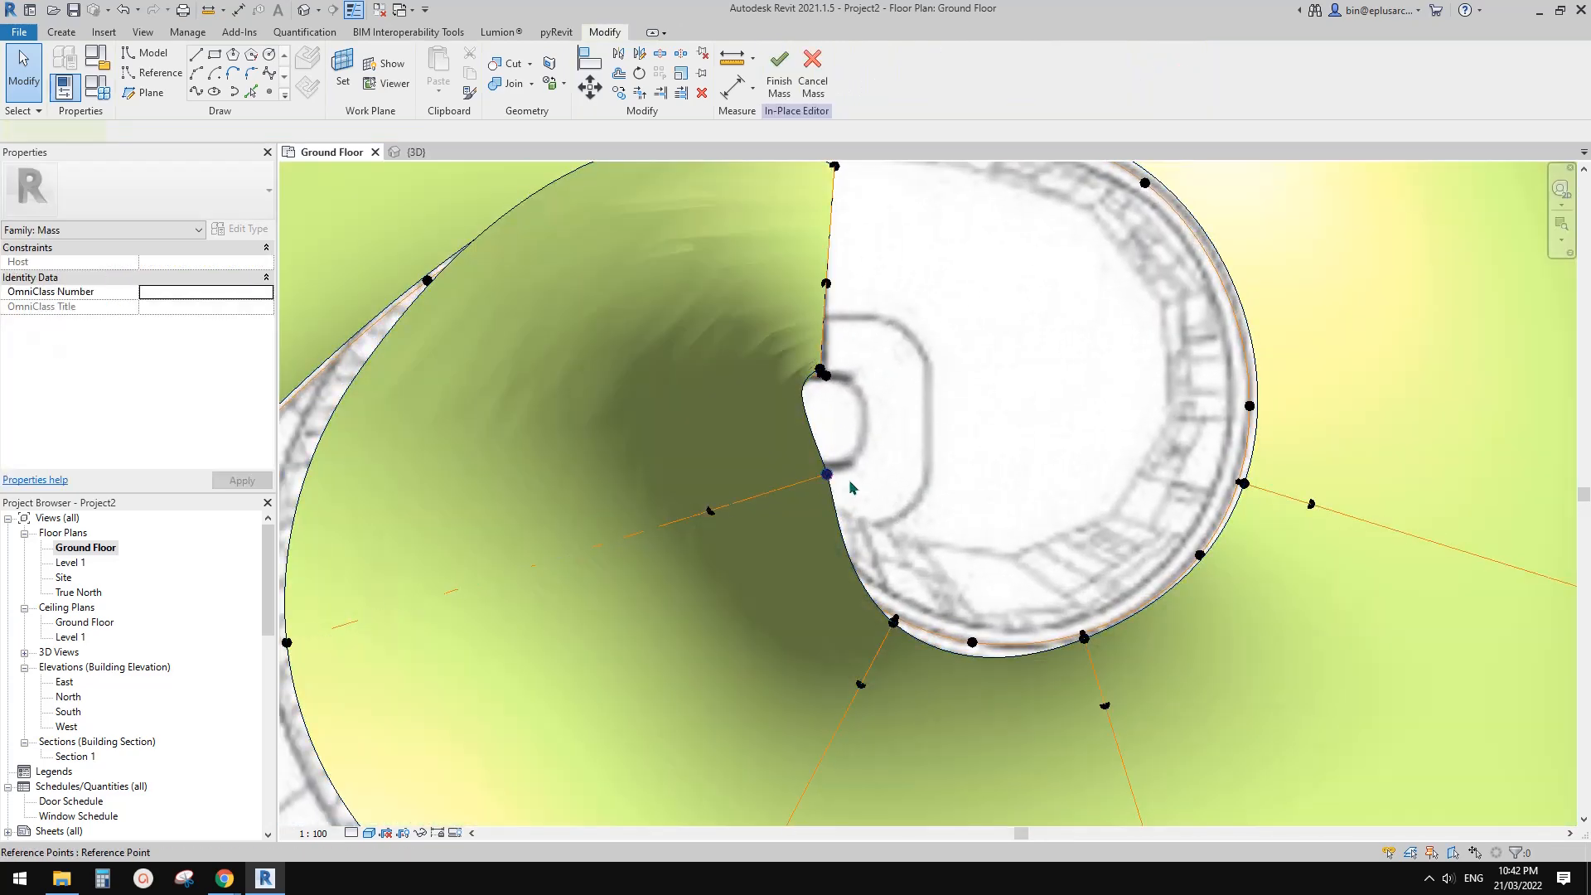
pyautogui.click(829, 476)
pyautogui.moveTo(792, 488); pyautogui.dragTo(748, 510)
# Step: Move the outer end point of the spiral's innermost straight profile up to the roof edge in the plan image
pyautogui.scroll(-3, 854, 497)
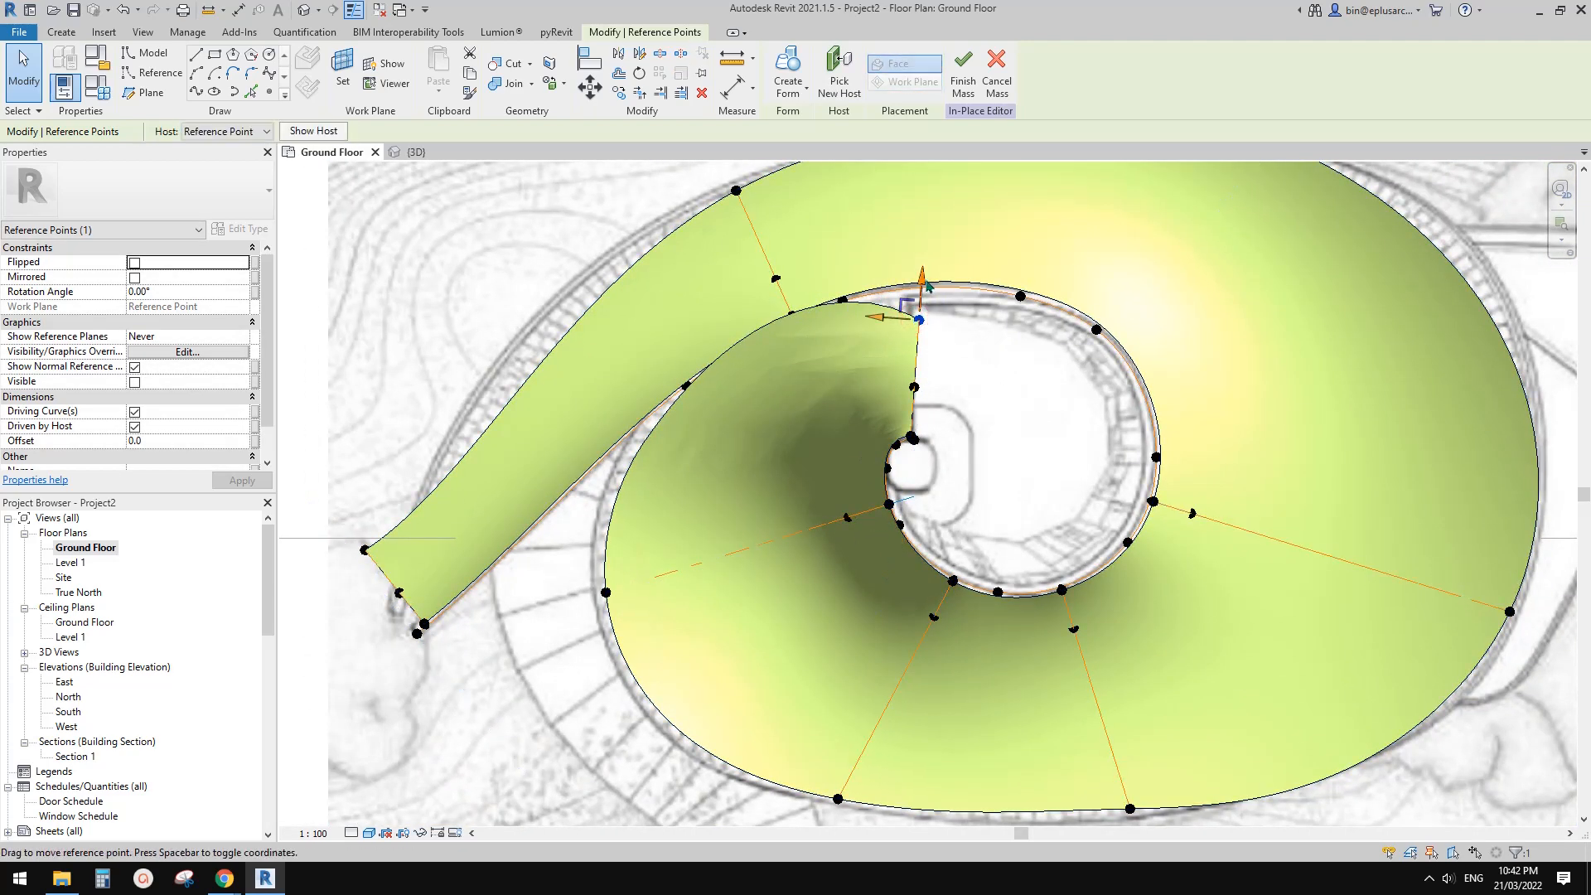
pyautogui.moveTo(925, 263); pyautogui.dragTo(924, 264)
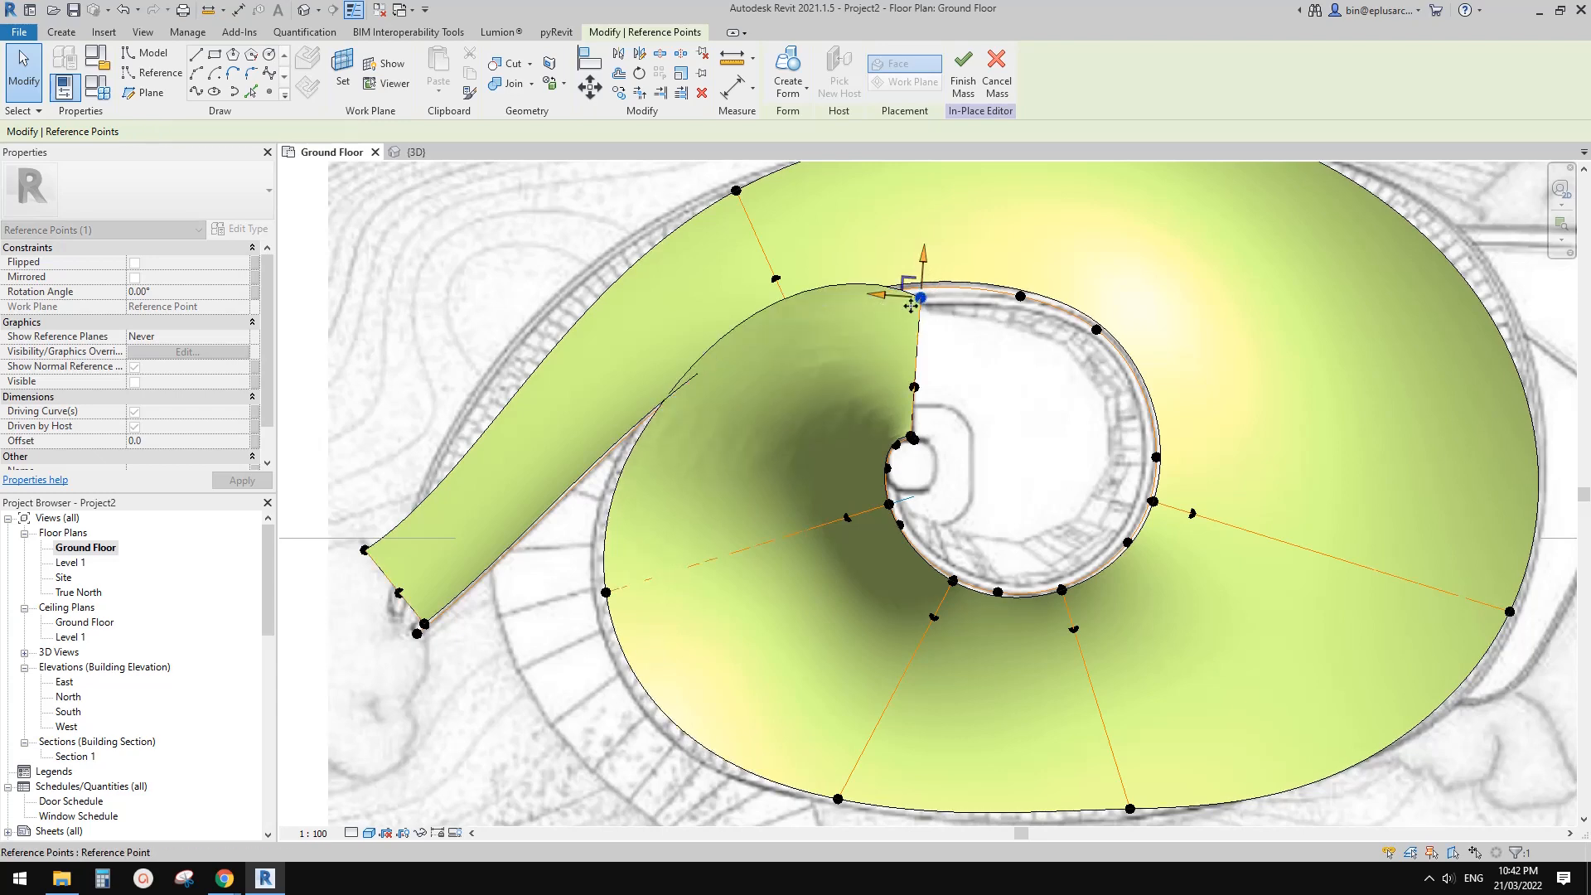
pyautogui.click(778, 317)
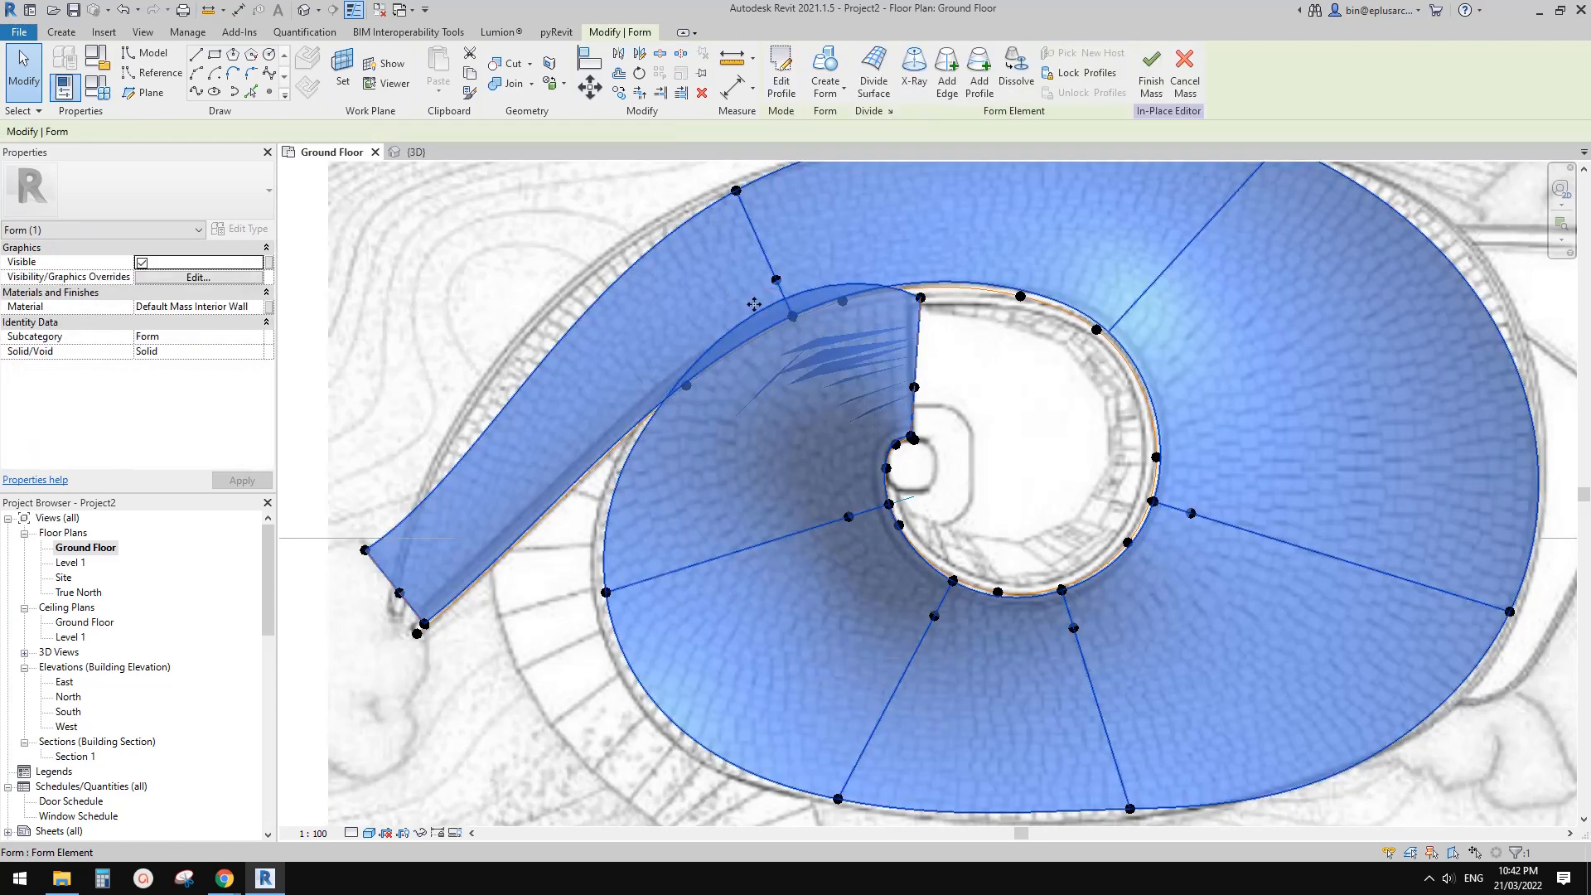
pyautogui.scroll(-1, 894, 322)
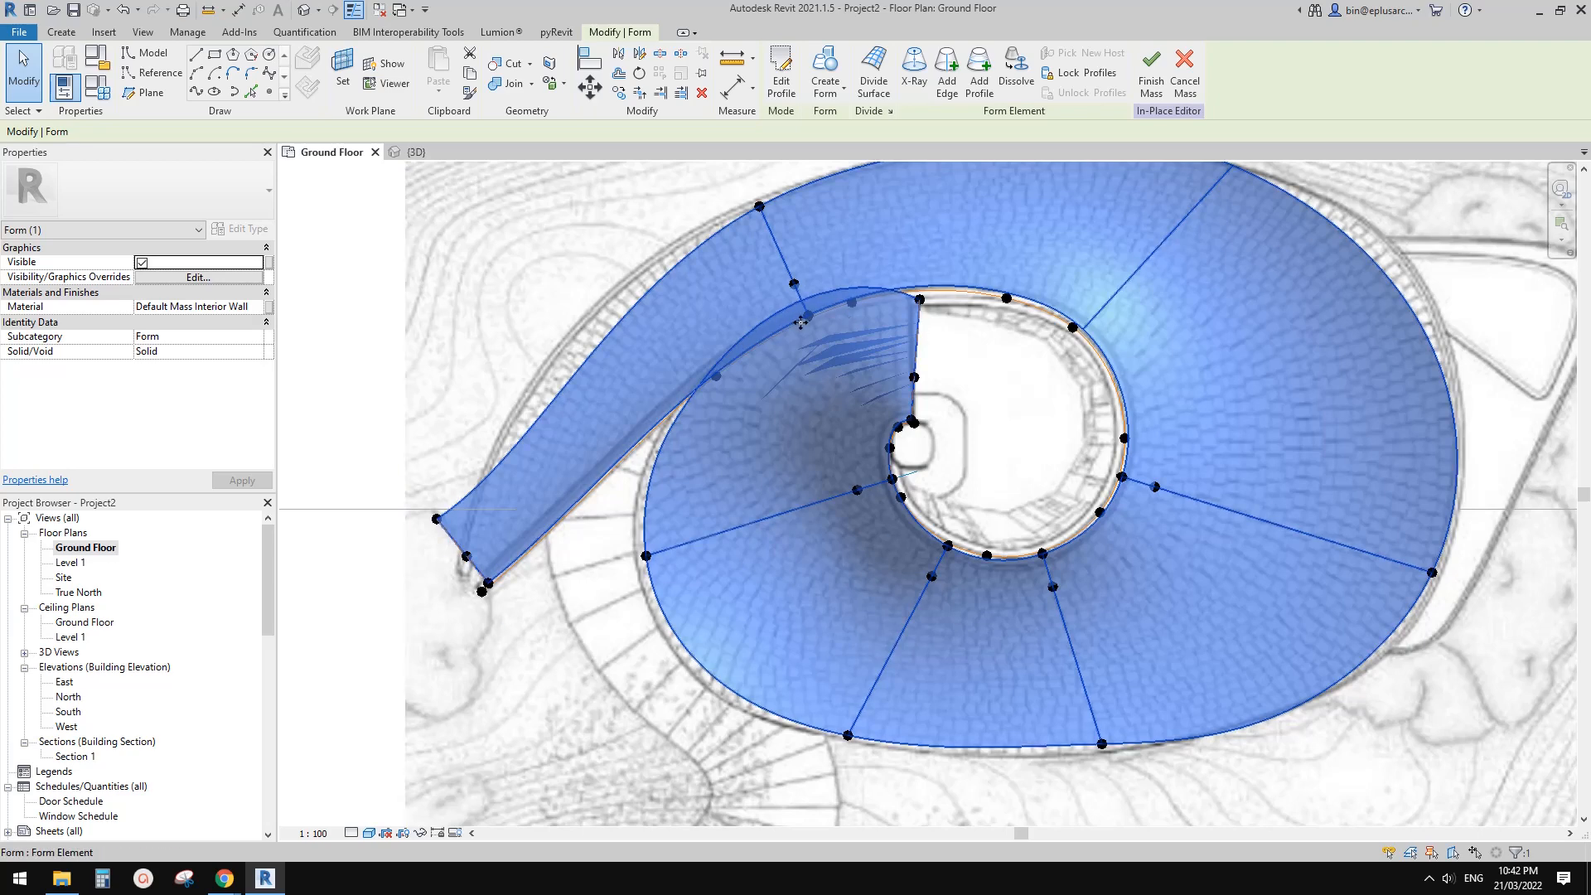
pyautogui.press('Escape')
pyautogui.click(906, 258)
pyautogui.scroll(2, 906, 260)
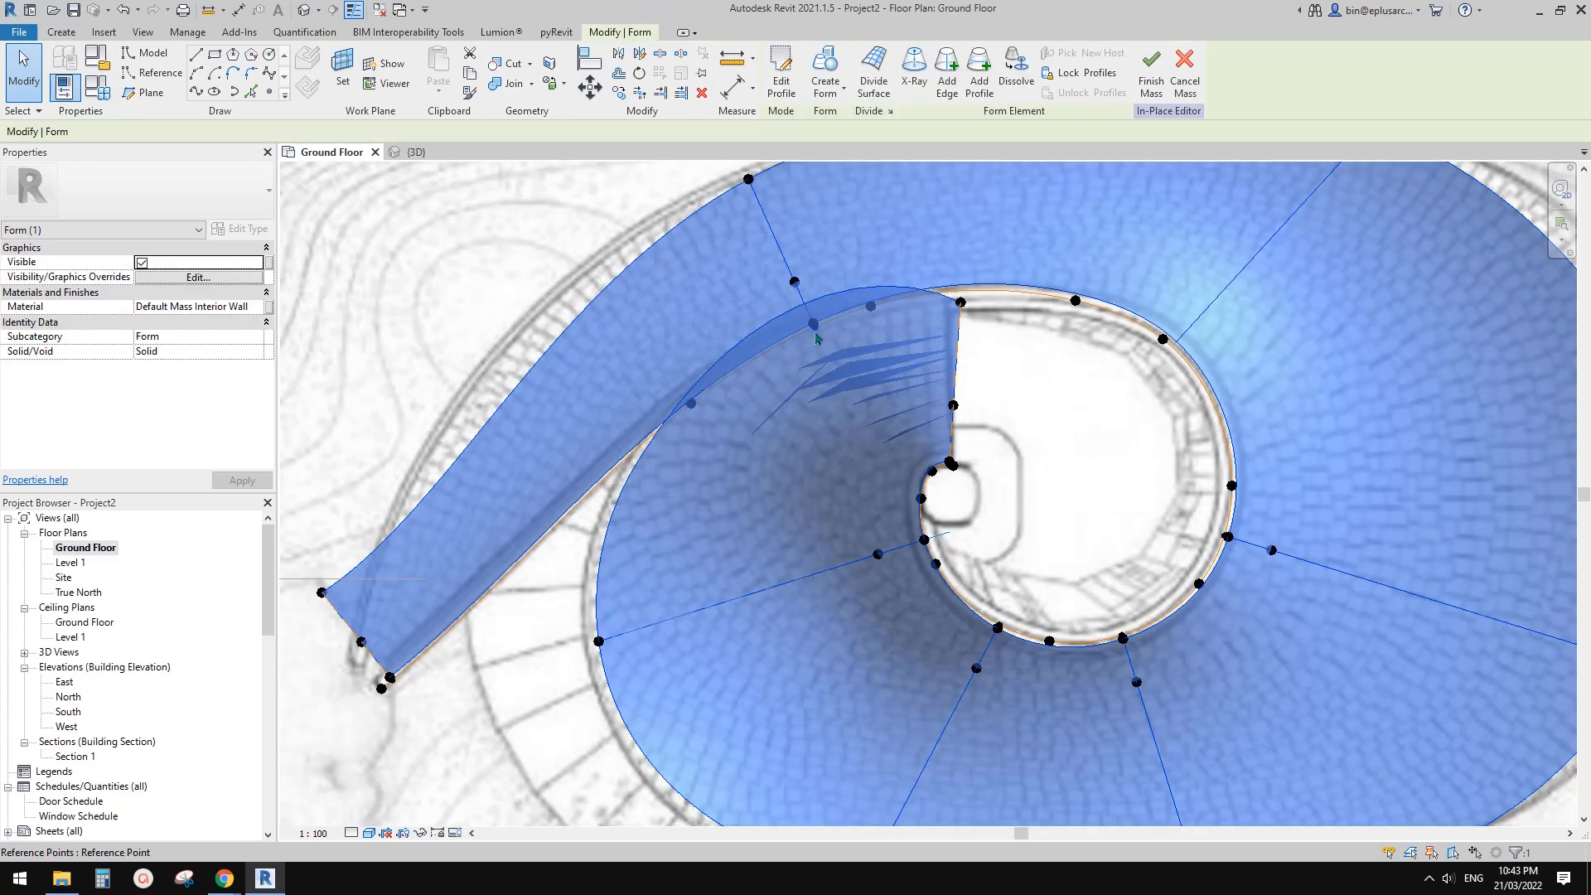
pyautogui.press('Escape')
# Step: Display the plan in wireframe and move the northwest profile's inner end point outward onto the traced inner roof edge
pyautogui.press('w')
pyautogui.press('f')
pyautogui.scroll(2, 809, 325)
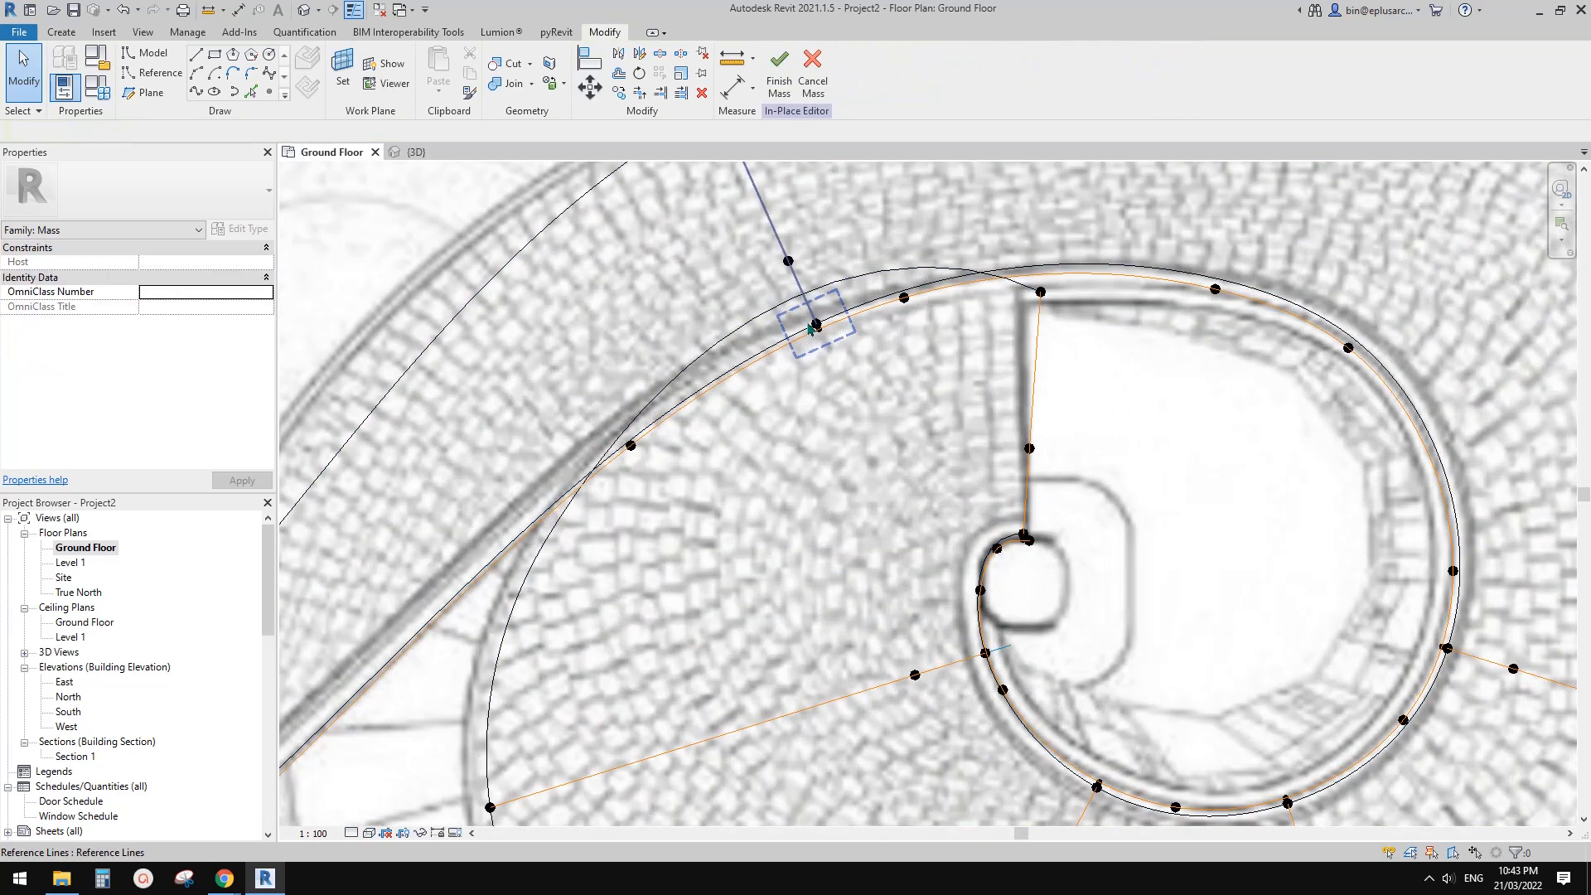
pyautogui.click(816, 324)
pyautogui.press('Escape')
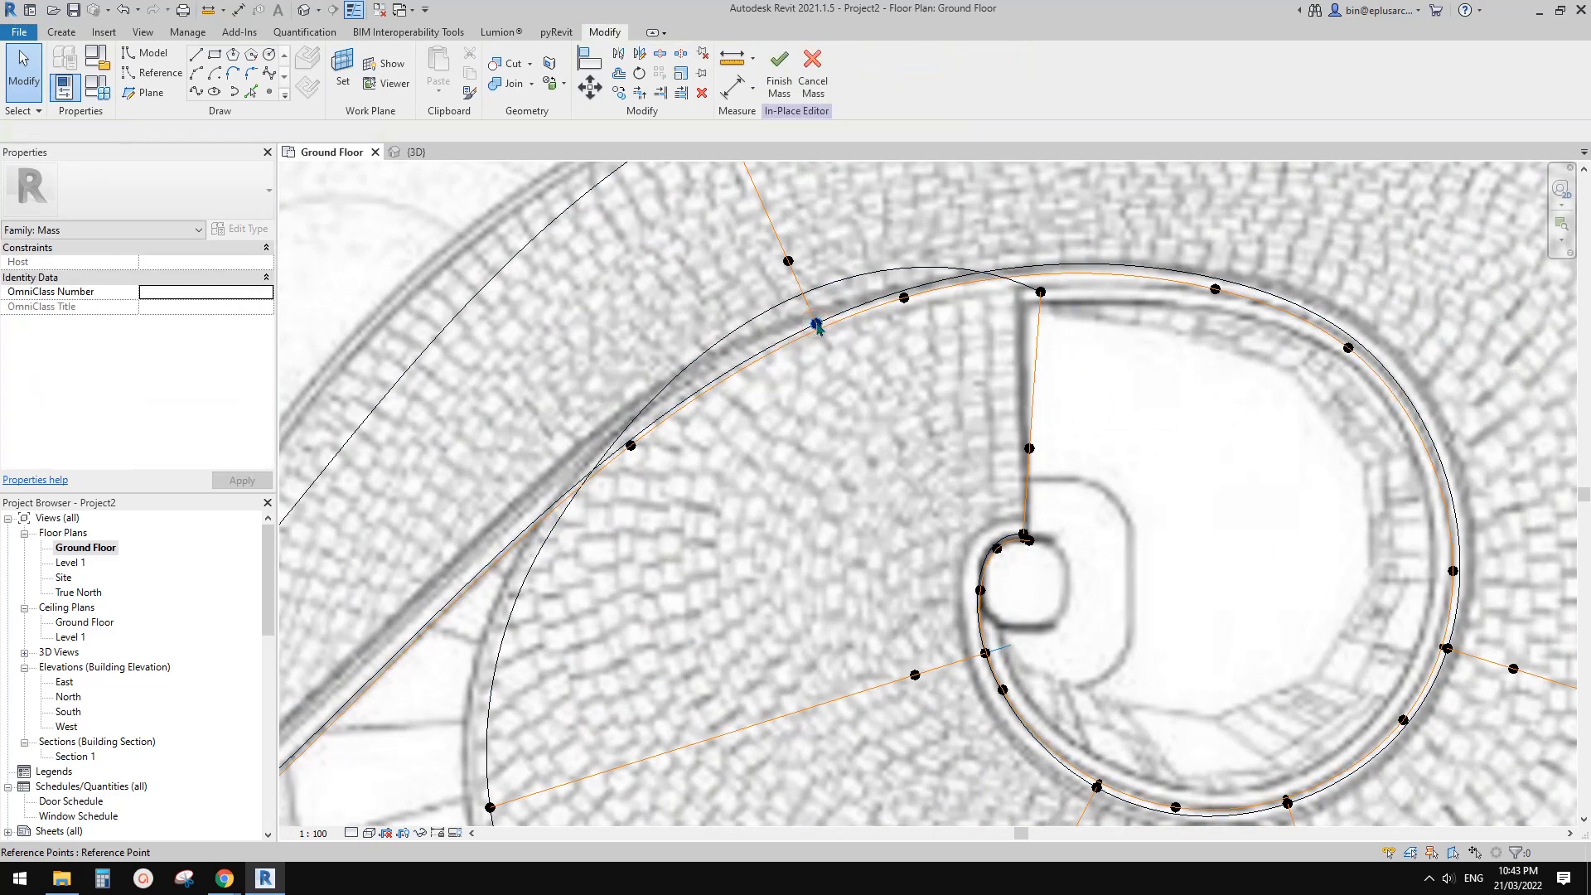
pyautogui.click(818, 324)
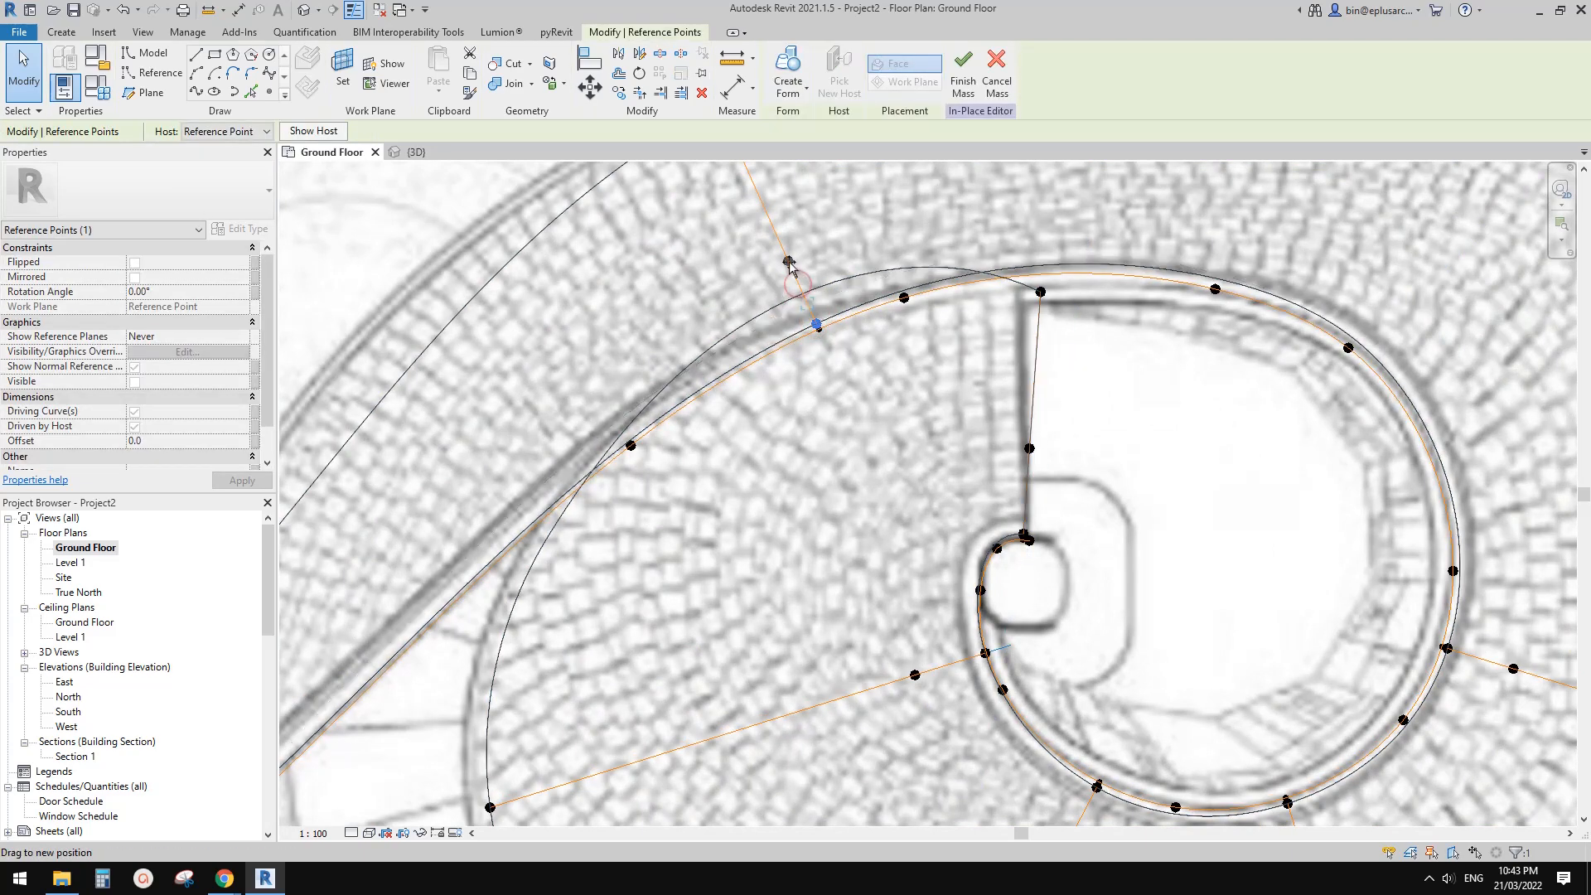
pyautogui.scroll(-2, 539, 466)
pyautogui.moveTo(480, 473); pyautogui.dragTo(773, 330, button='middle')
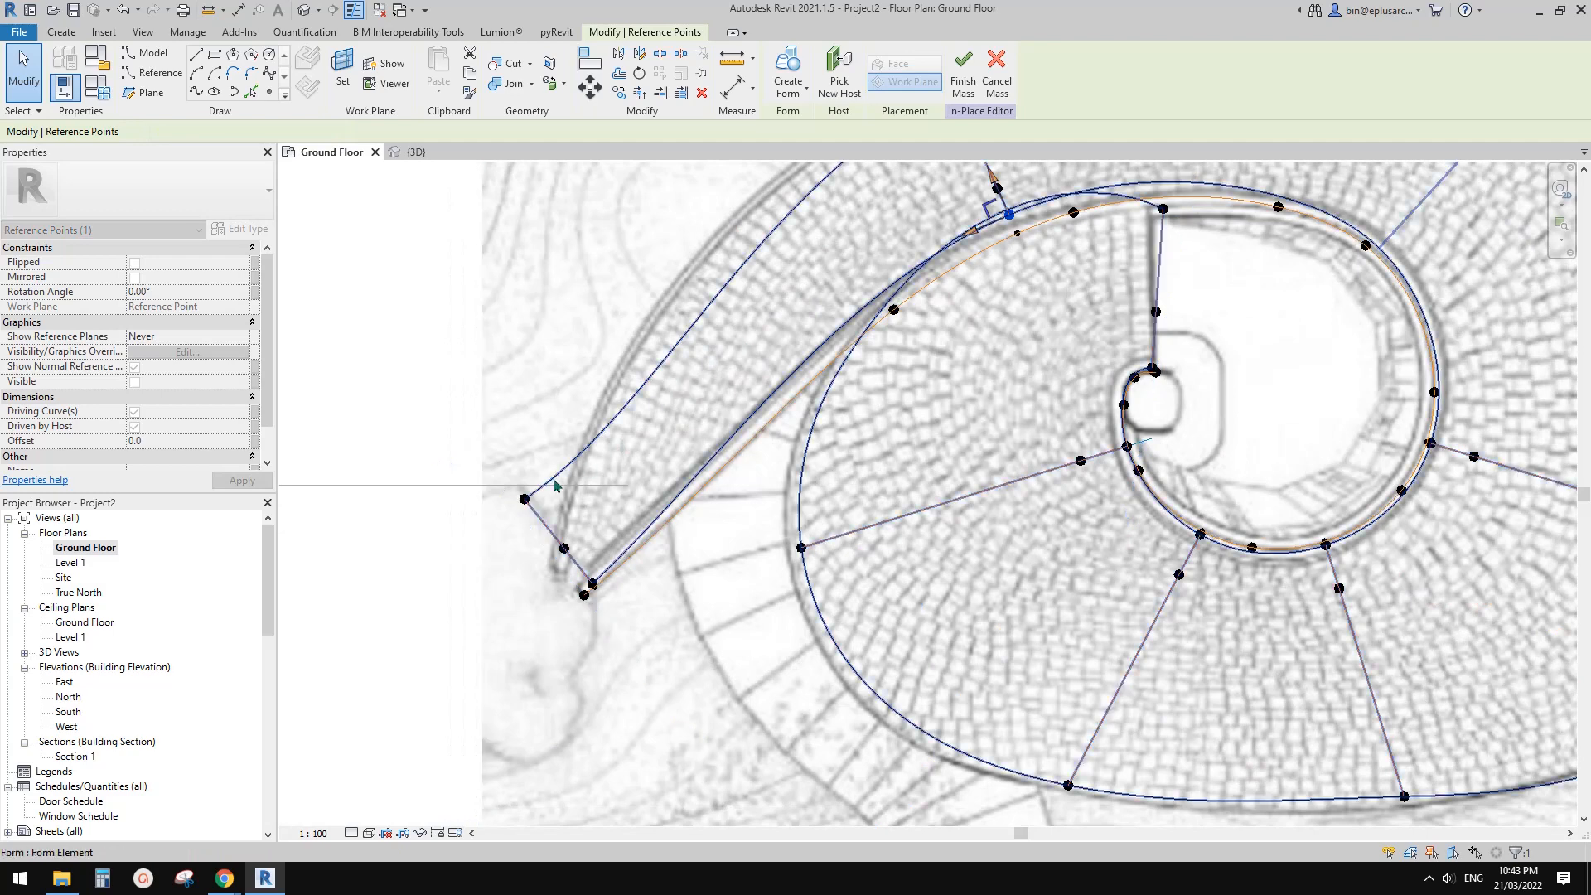
# Step: Move the outer end point of the roof's southwest tip profile inward to the narrow tip in the plan image
pyautogui.click(525, 499)
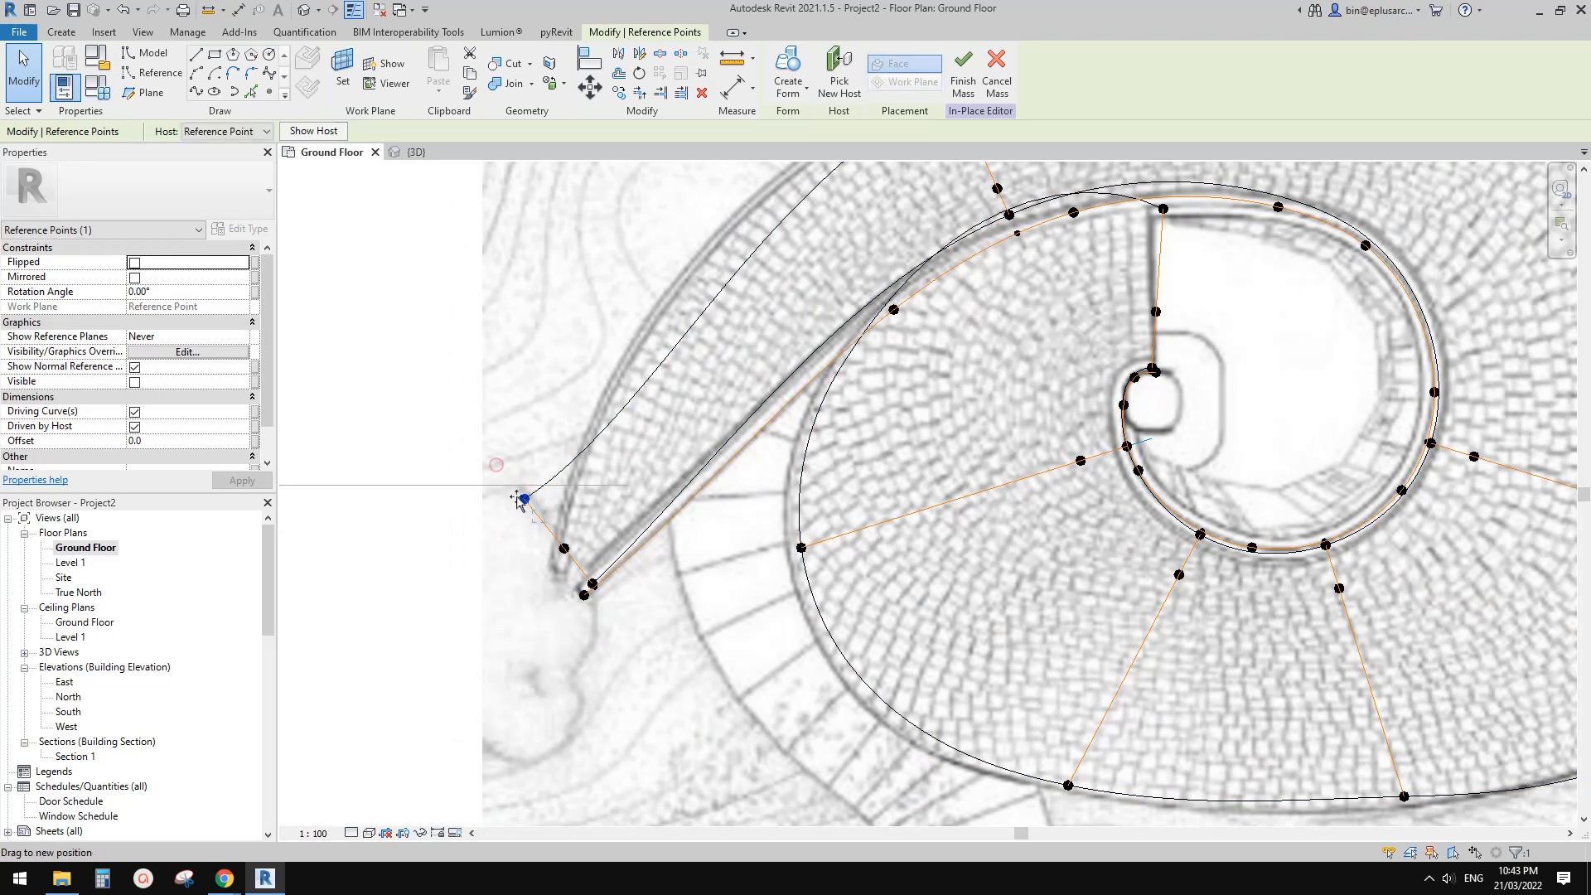
pyautogui.moveTo(524, 507); pyautogui.dragTo(526, 508)
pyautogui.scroll(-2, 605, 507)
pyautogui.moveTo(713, 368); pyautogui.dragTo(689, 459, button='middle')
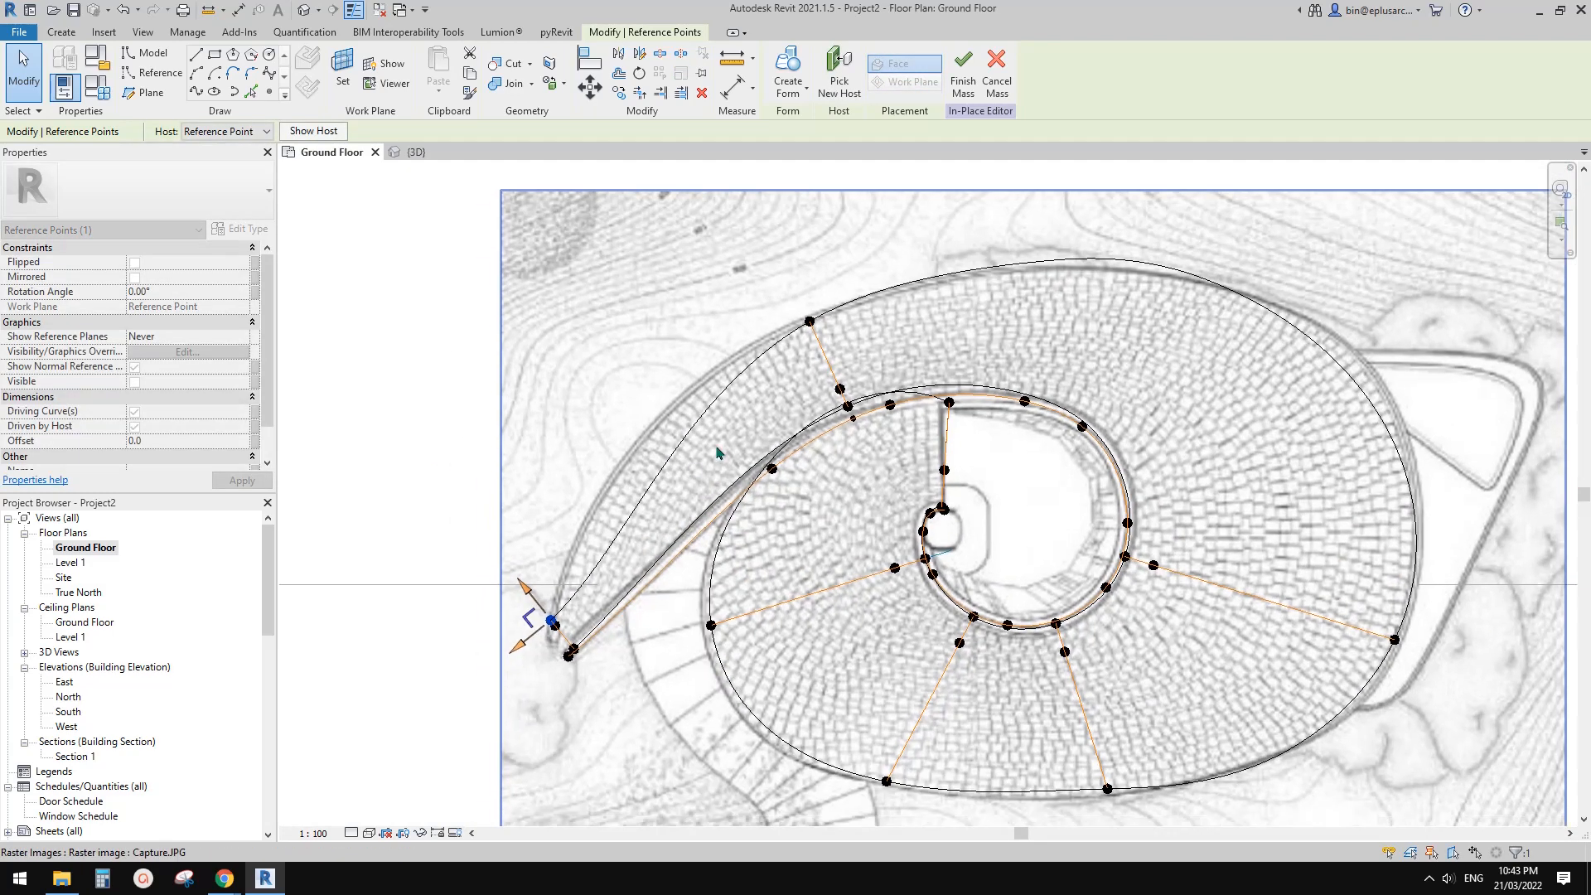
# Step: Slide the northwest profile's host point along the reference line toward the roof tip, to a normalized curve parameter of about 0.79
pyautogui.click(818, 320)
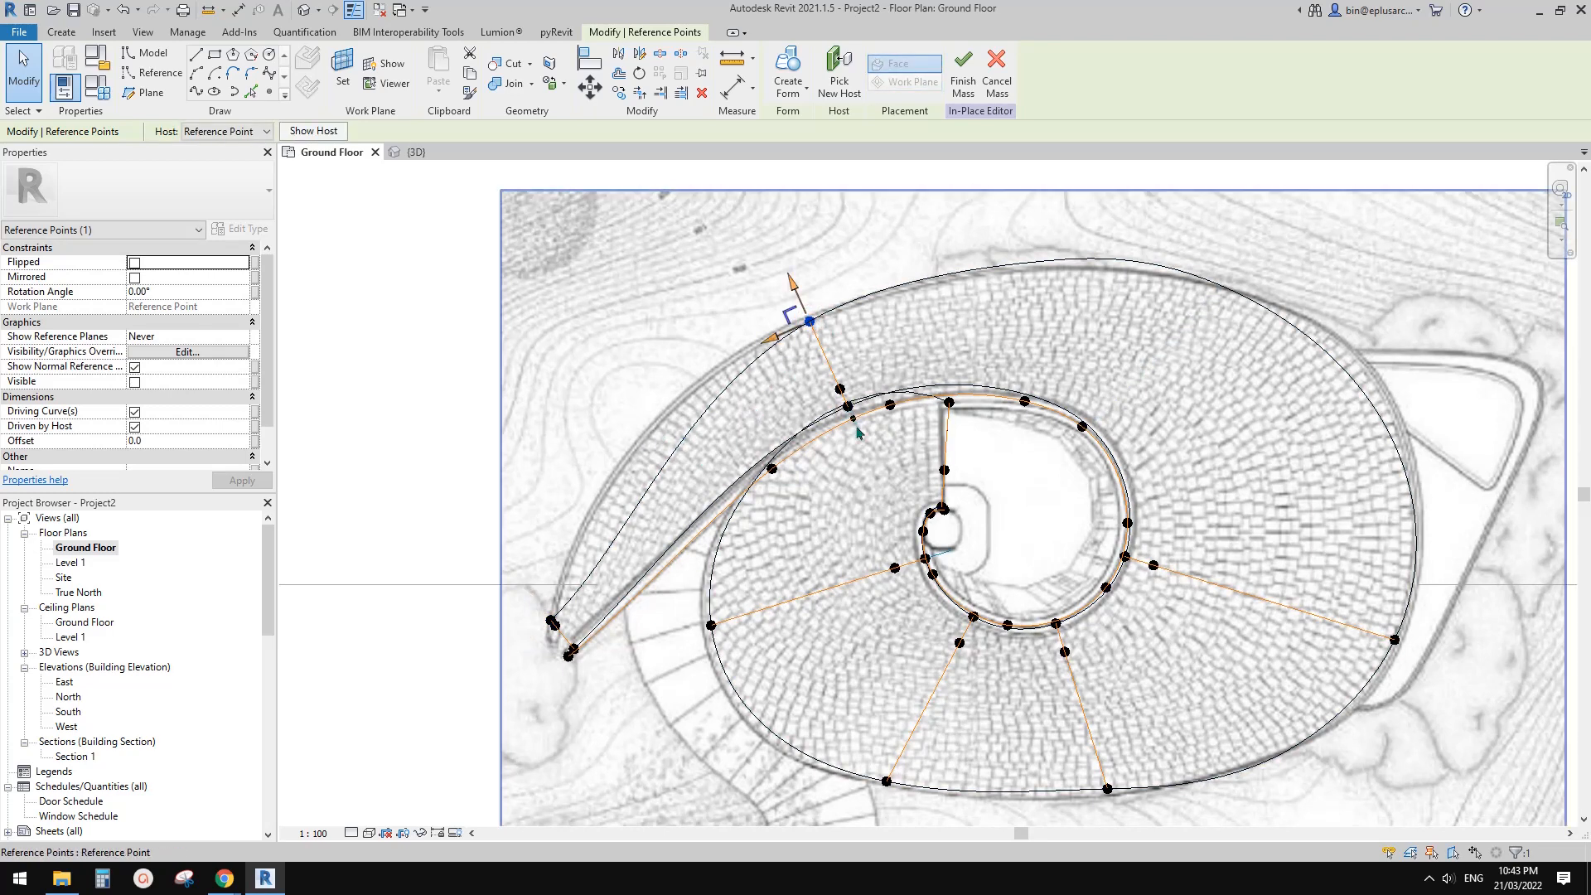
pyautogui.moveTo(855, 421); pyautogui.dragTo(718, 496)
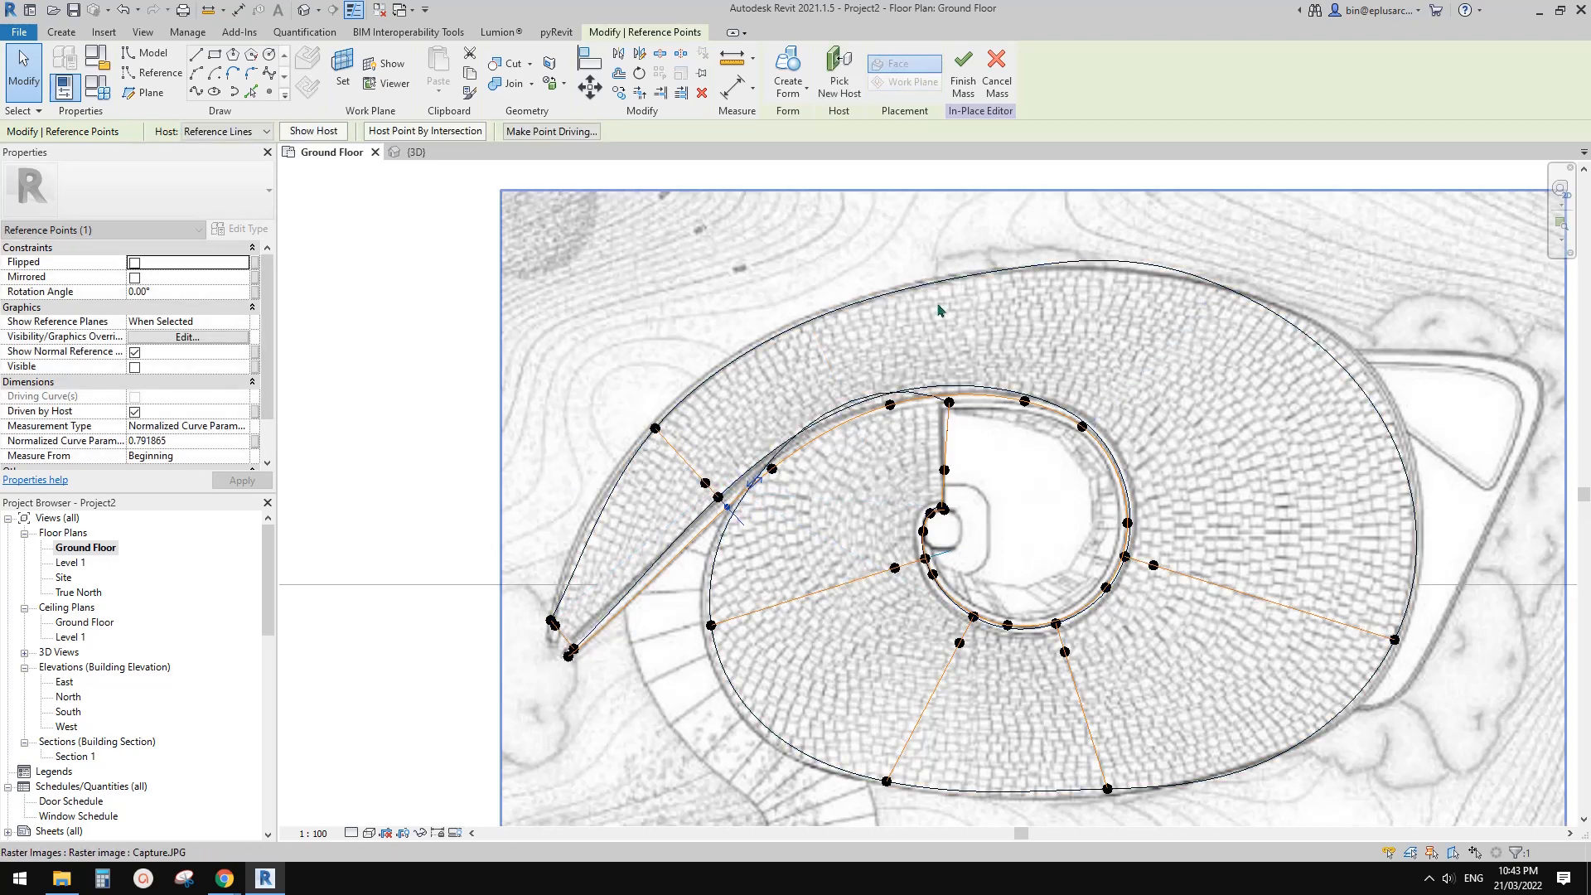
pyautogui.moveTo(1188, 267); pyautogui.dragTo(1060, 273, button='middle')
pyautogui.moveTo(1228, 382); pyautogui.dragTo(1089, 312, button='middle')
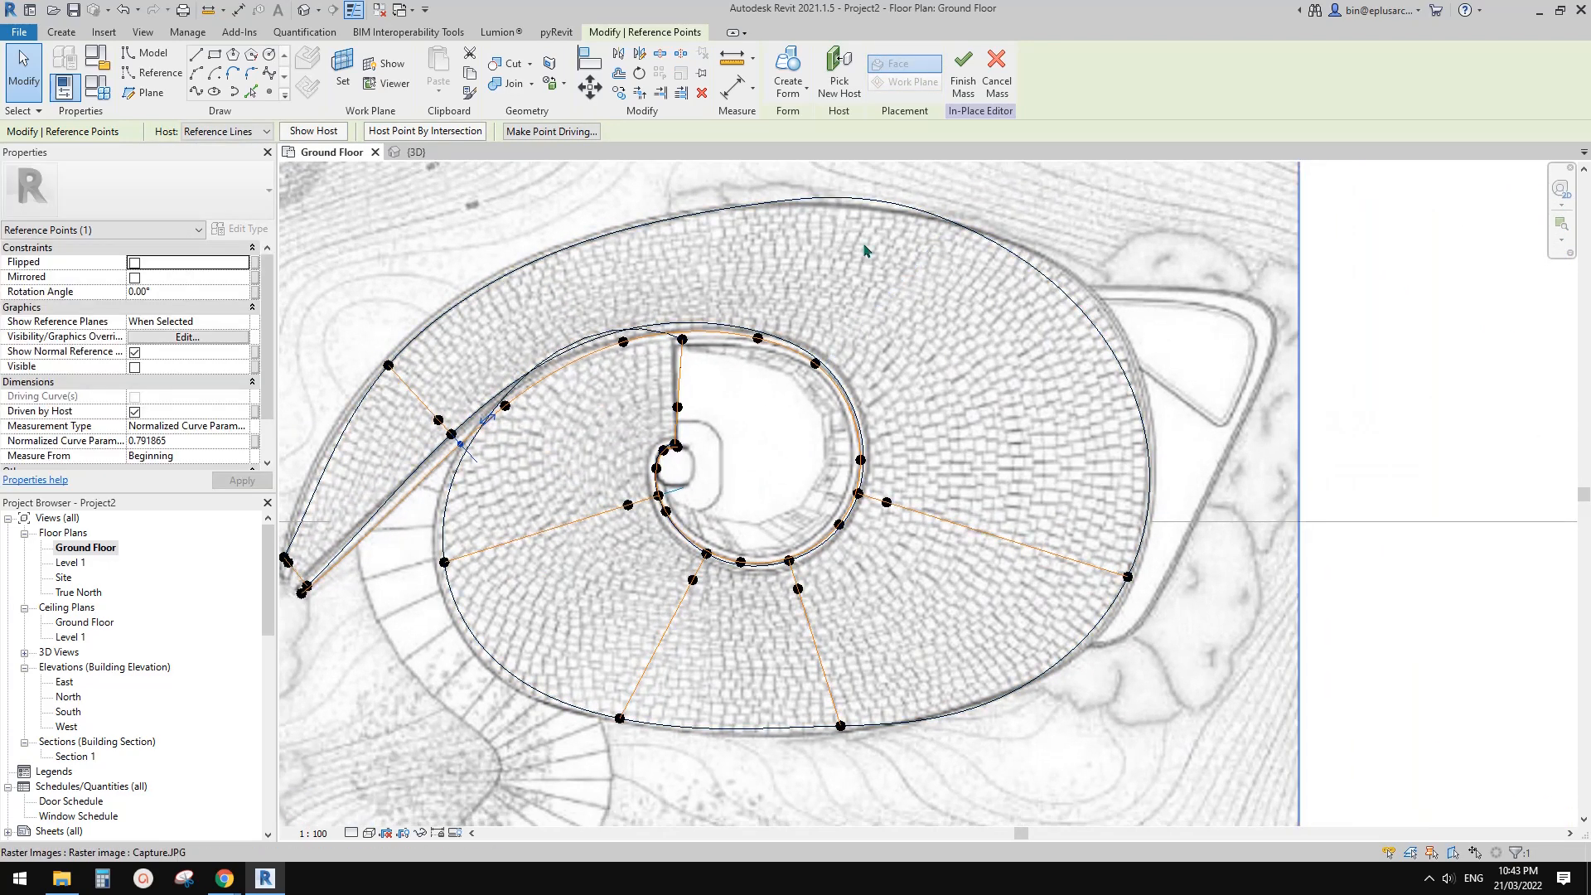
# Step: Adjust the outer end point of the south-southeast profile onto the roof edge in the plan image
pyautogui.moveTo(814, 271); pyautogui.dragTo(852, 289, button='middle')
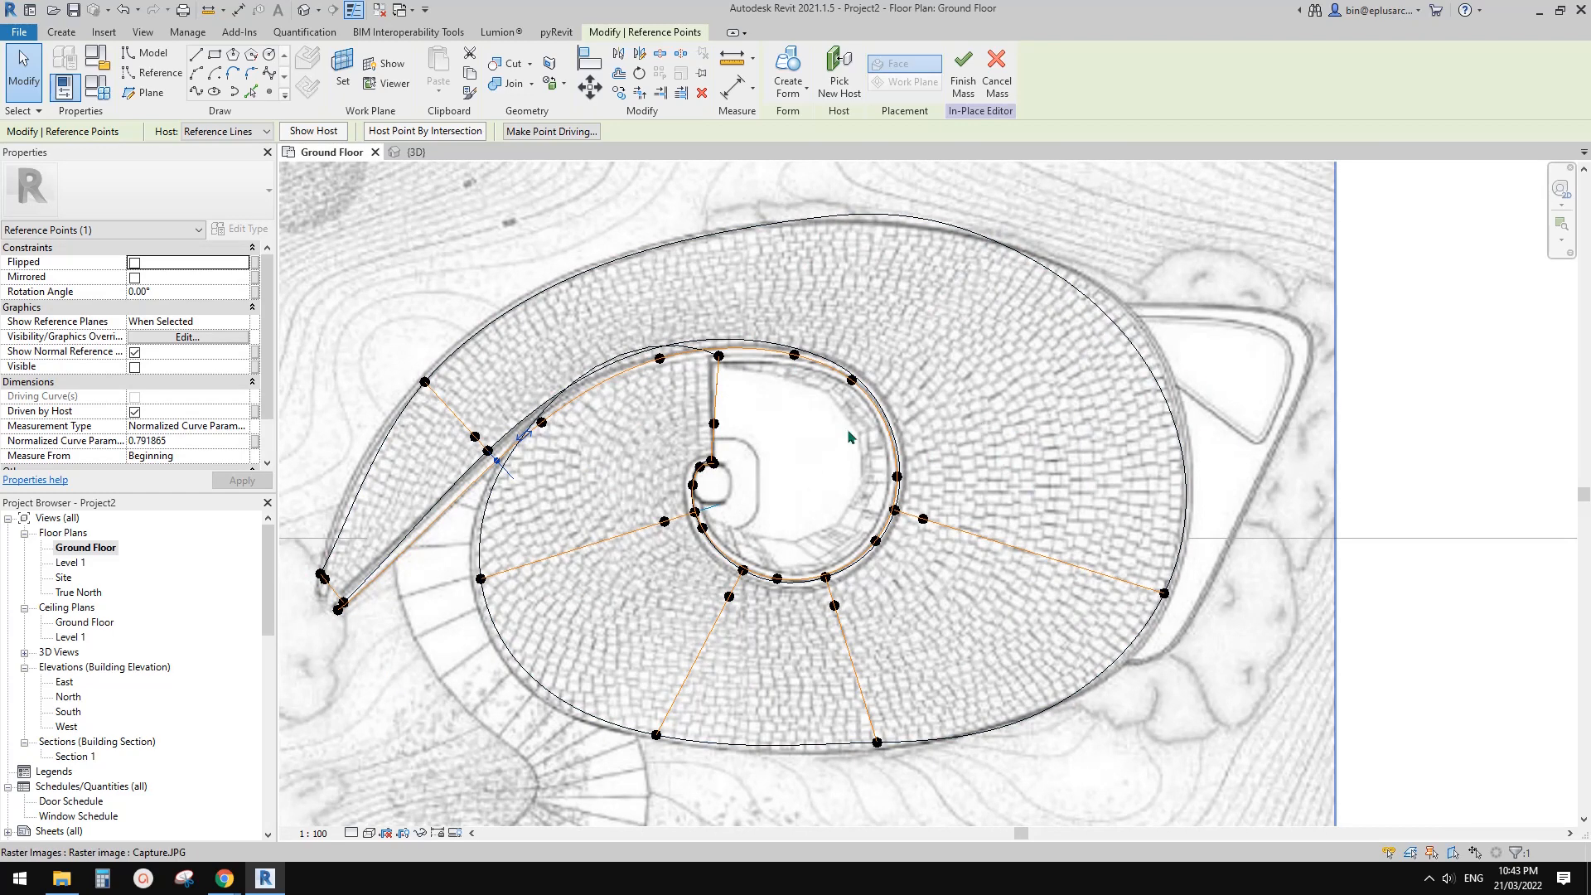
pyautogui.click(878, 740)
pyautogui.scroll(2, 880, 744)
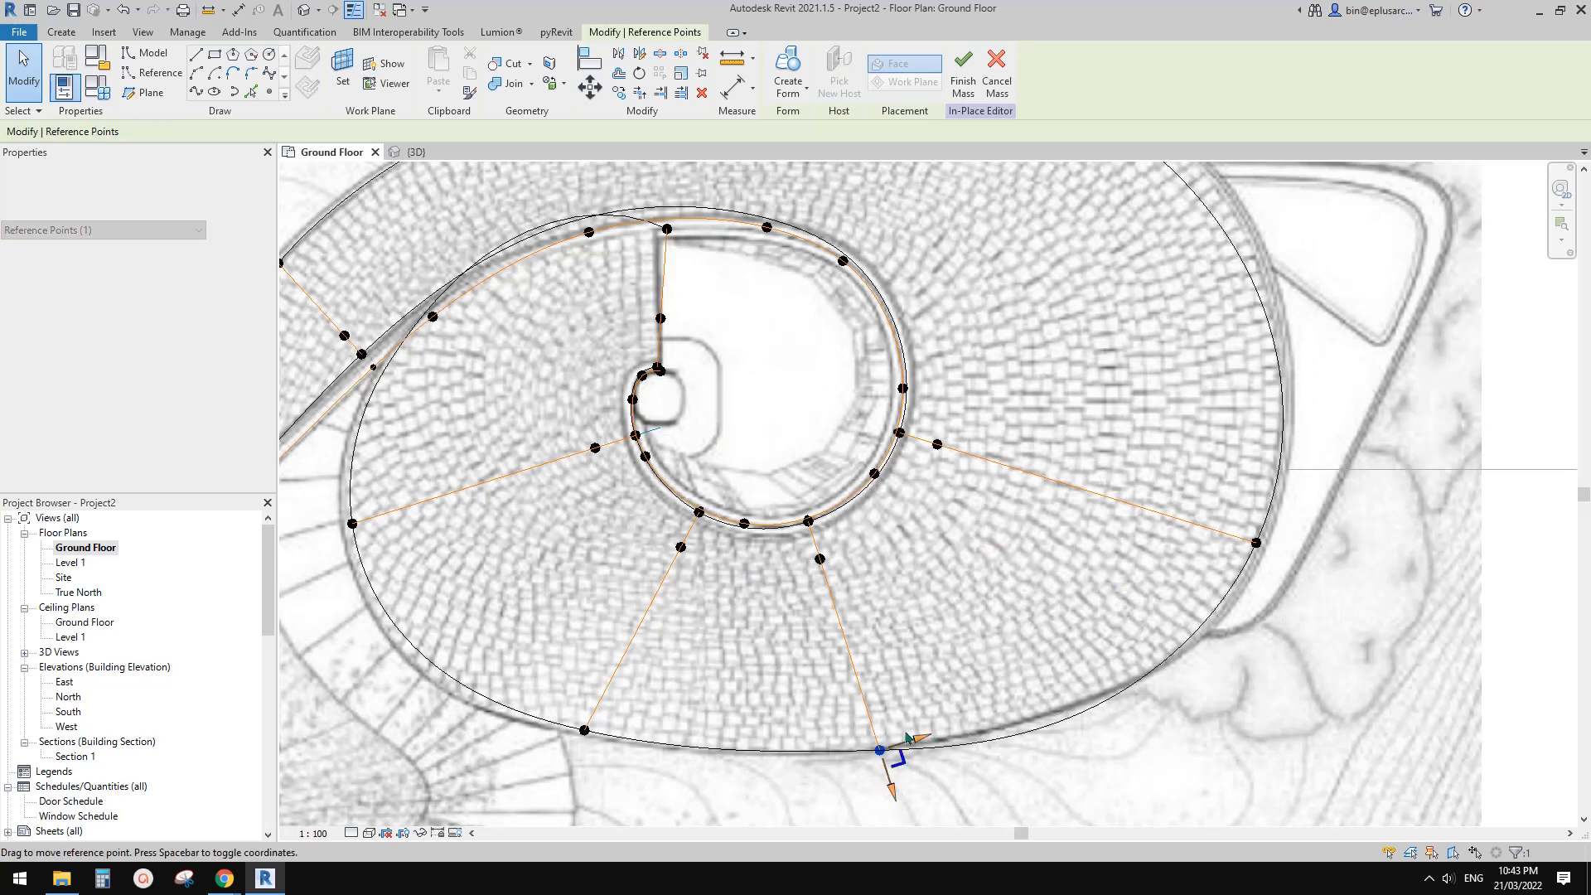
pyautogui.scroll(-2, 828, 775)
pyautogui.moveTo(828, 777); pyautogui.dragTo(826, 769)
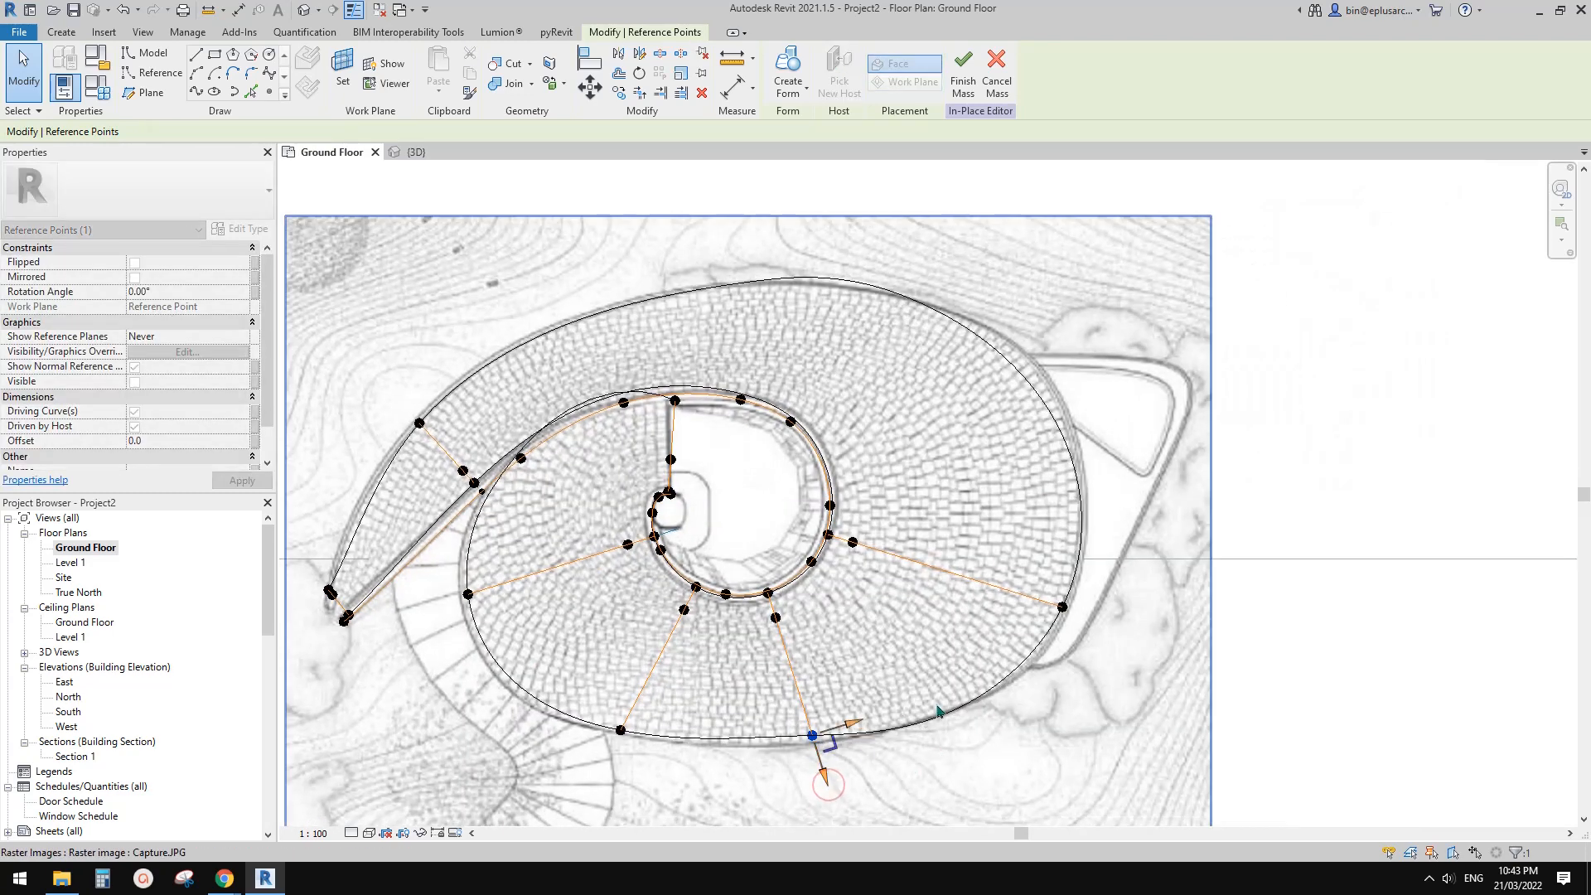
pyautogui.moveTo(924, 705); pyautogui.dragTo(1070, 678, button='middle')
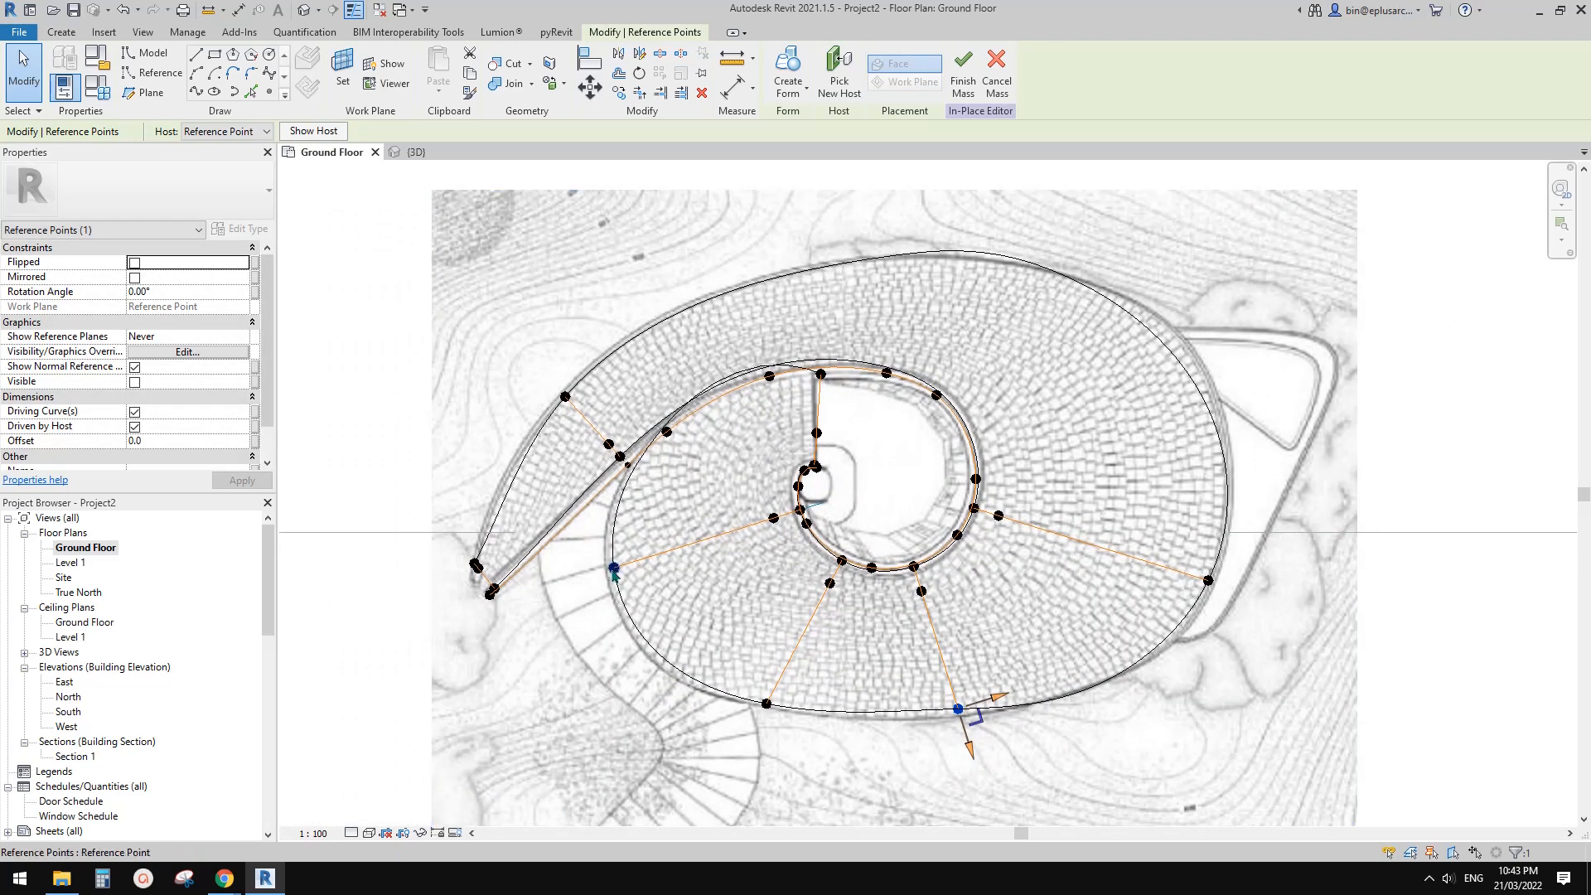
# Step: Move the outer end point of the west profile slightly outward to the roof edge in the plan image
pyautogui.scroll(2, 613, 569)
pyautogui.moveTo(569, 582); pyautogui.dragTo(558, 585)
pyautogui.scroll(-1, 794, 539)
pyautogui.moveTo(794, 539); pyautogui.dragTo(744, 519, button='middle')
pyautogui.moveTo(1374, 565); pyautogui.dragTo(1144, 564, button='middle')
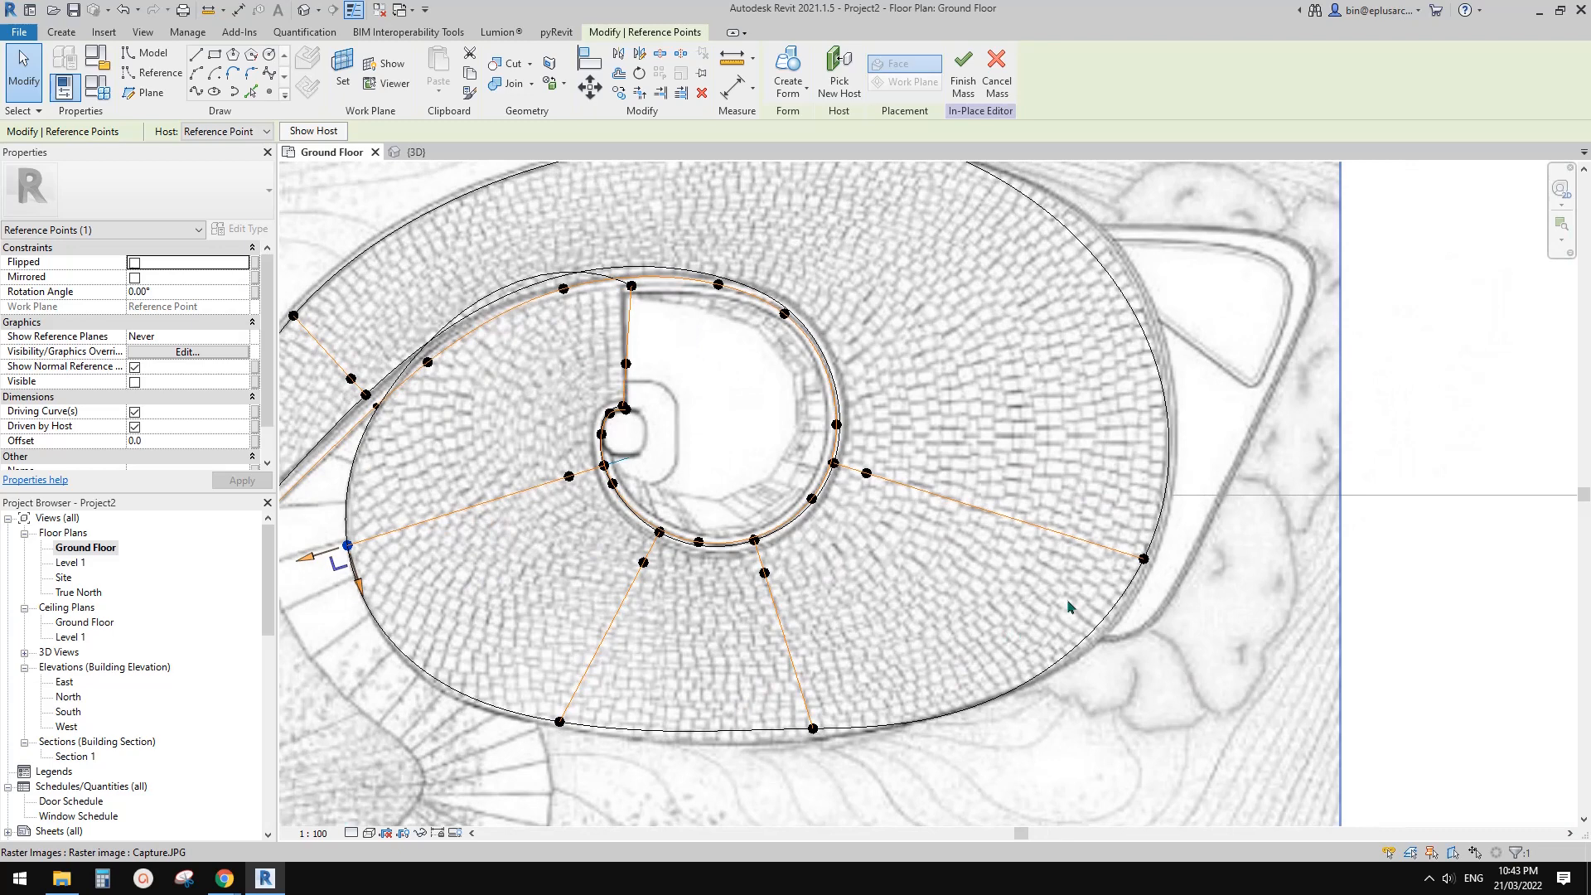
# Step: Move the outer end point of the east profile slightly outward toward the roof edge in the plan image and deselect it
pyautogui.click(1148, 564)
pyautogui.scroll(1, 1149, 565)
pyautogui.moveTo(1181, 571); pyautogui.dragTo(1189, 574)
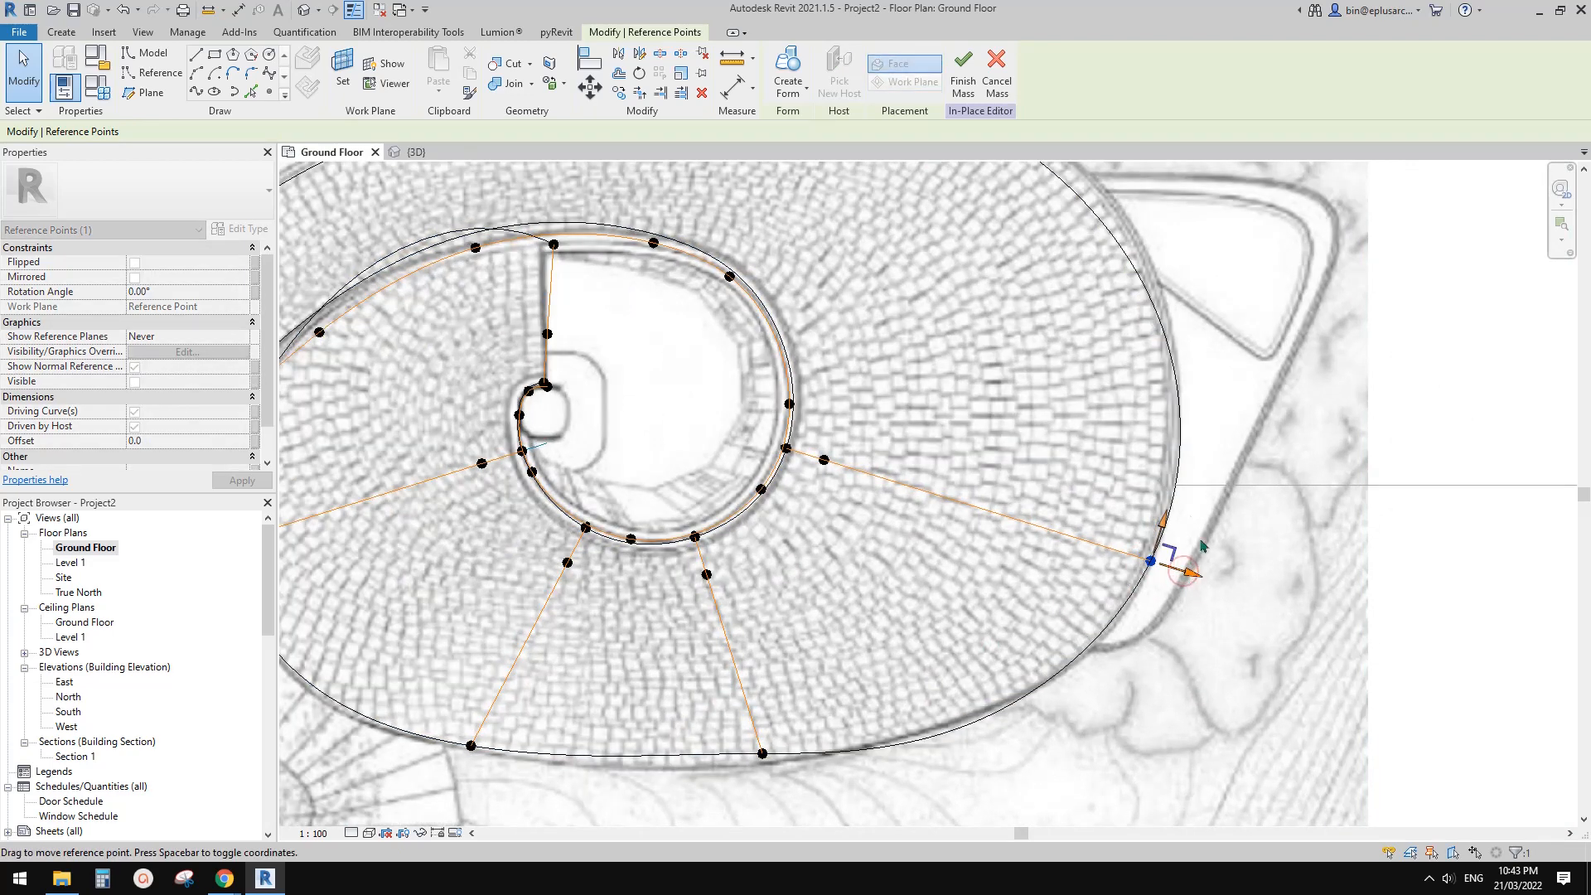
pyautogui.scroll(-3, 1134, 488)
pyautogui.moveTo(1134, 489); pyautogui.dragTo(1127, 545, button='middle')
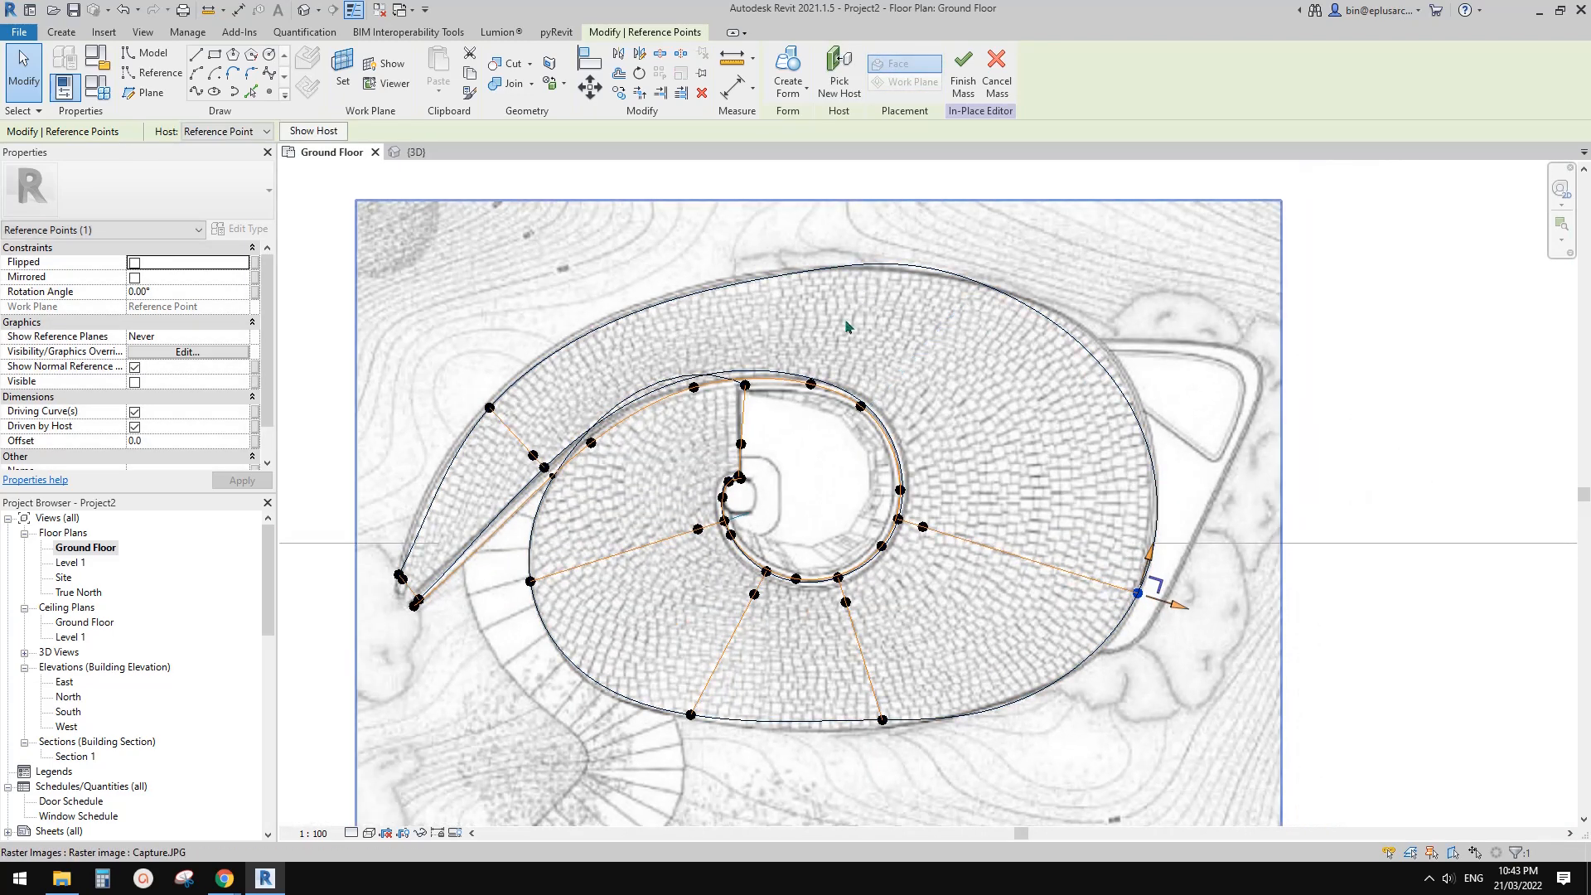
pyautogui.moveTo(802, 439); pyautogui.dragTo(876, 395, button='middle')
pyautogui.press('Escape')
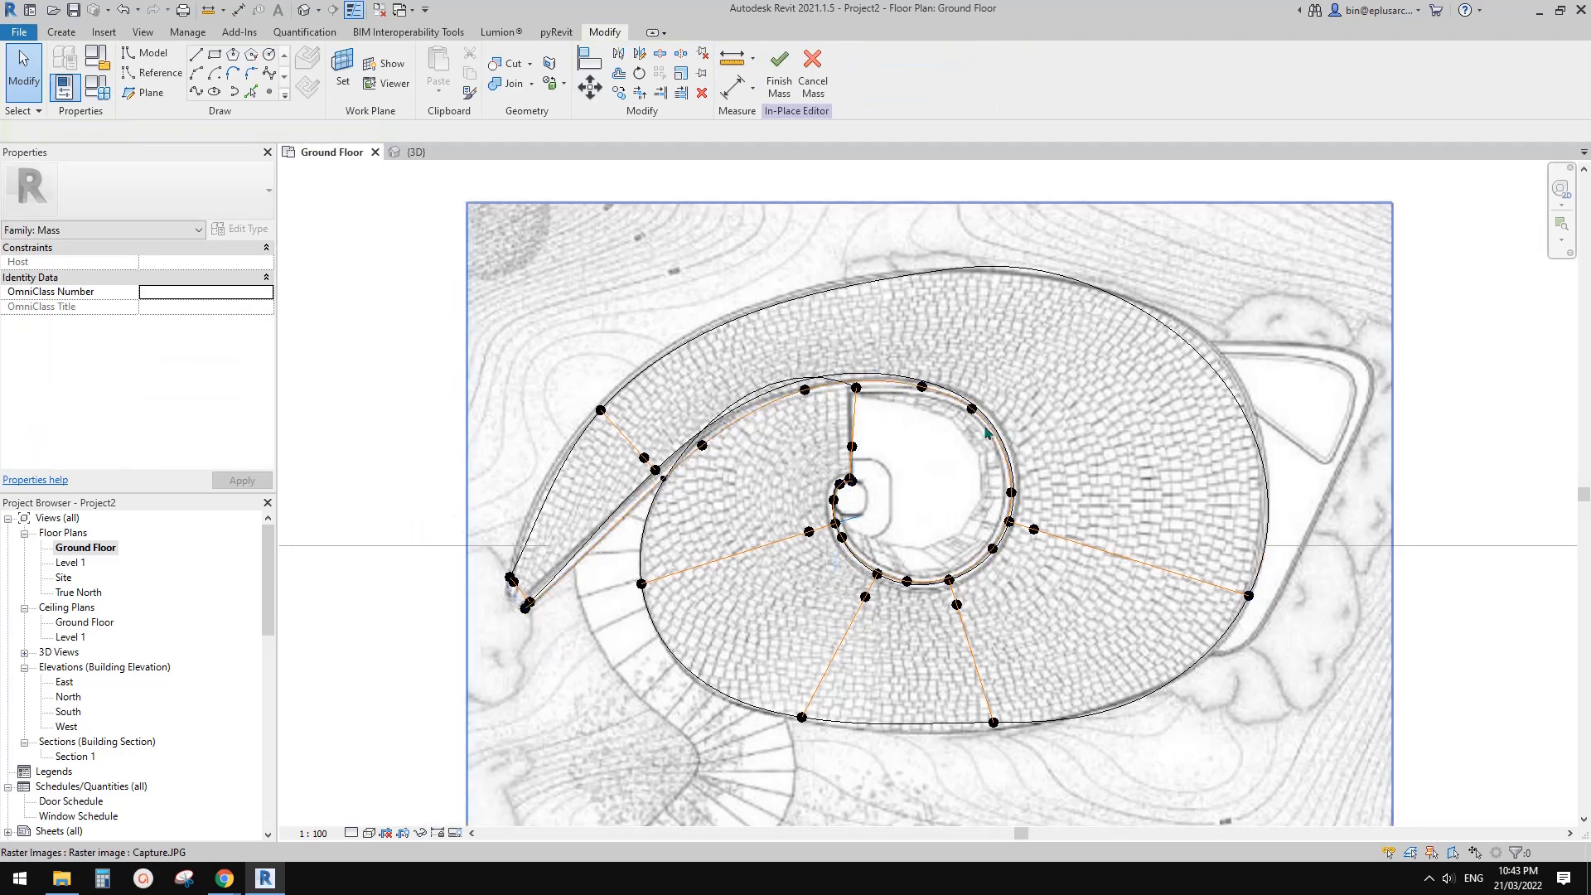
# Step: Open the default 3D view and examine the roof mass around the raised inner end of the spiral
pyautogui.moveTo(986, 431); pyautogui.dragTo(991, 445, button='middle')
pyautogui.click(854, 426)
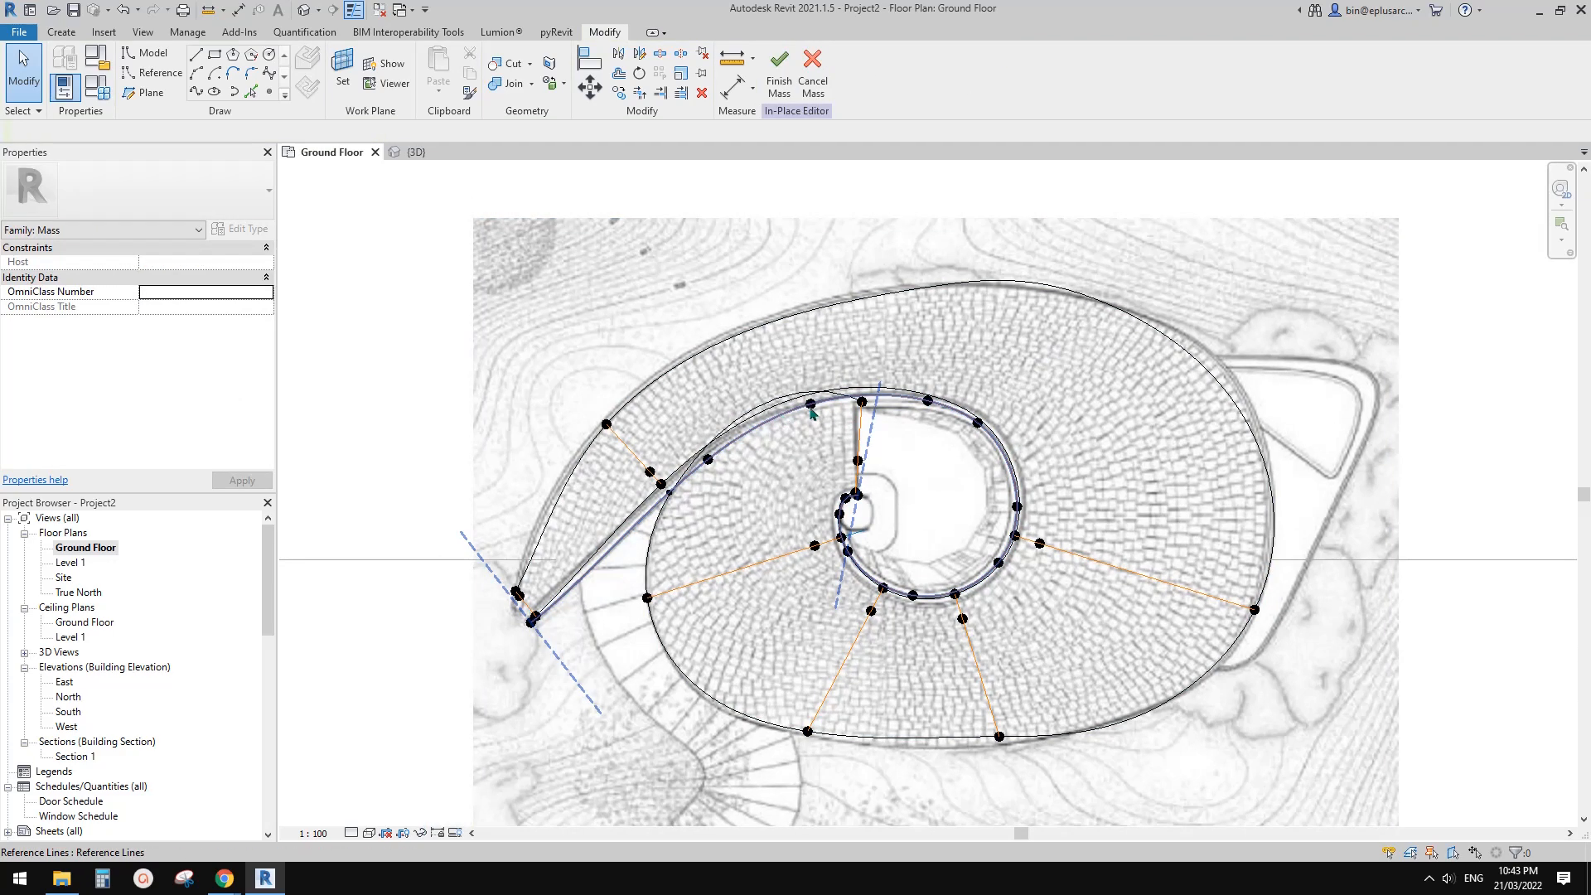
pyautogui.moveTo(473, 597); pyautogui.dragTo(469, 539, button='middle')
pyautogui.click(304, 10)
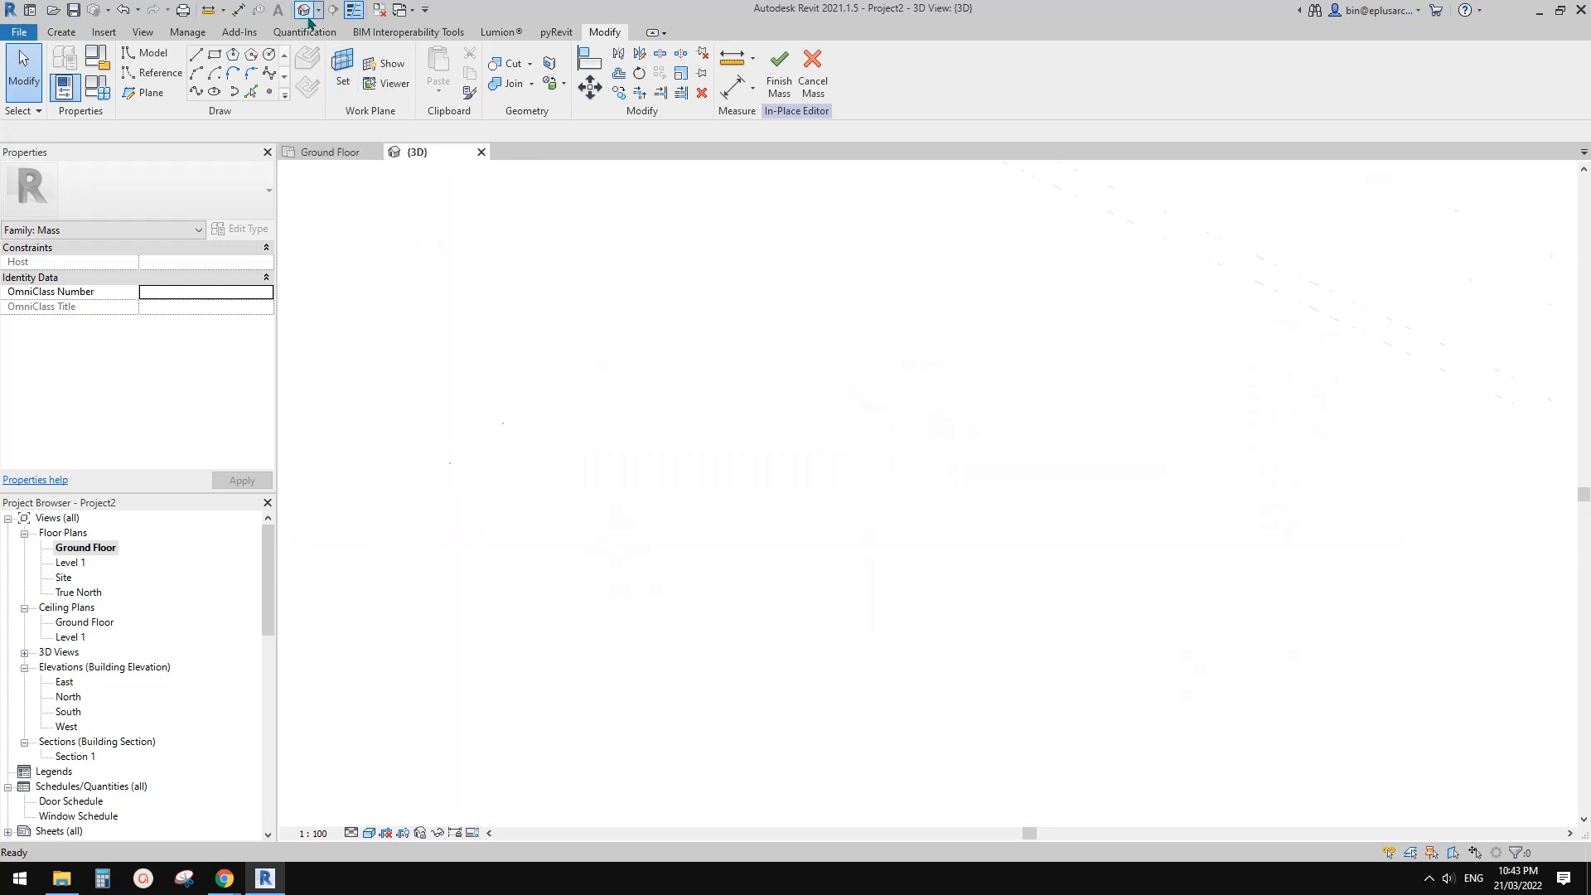
pyautogui.keyDown('shift'); pyautogui.moveTo(753, 360); pyautogui.dragTo(873, 543, button='middle'); pyautogui.keyUp('shift')
pyautogui.keyDown('shift'); pyautogui.moveTo(718, 521); pyautogui.dragTo(1108, 336, button='middle'); pyautogui.keyUp('shift')
pyautogui.scroll(3, 941, 437)
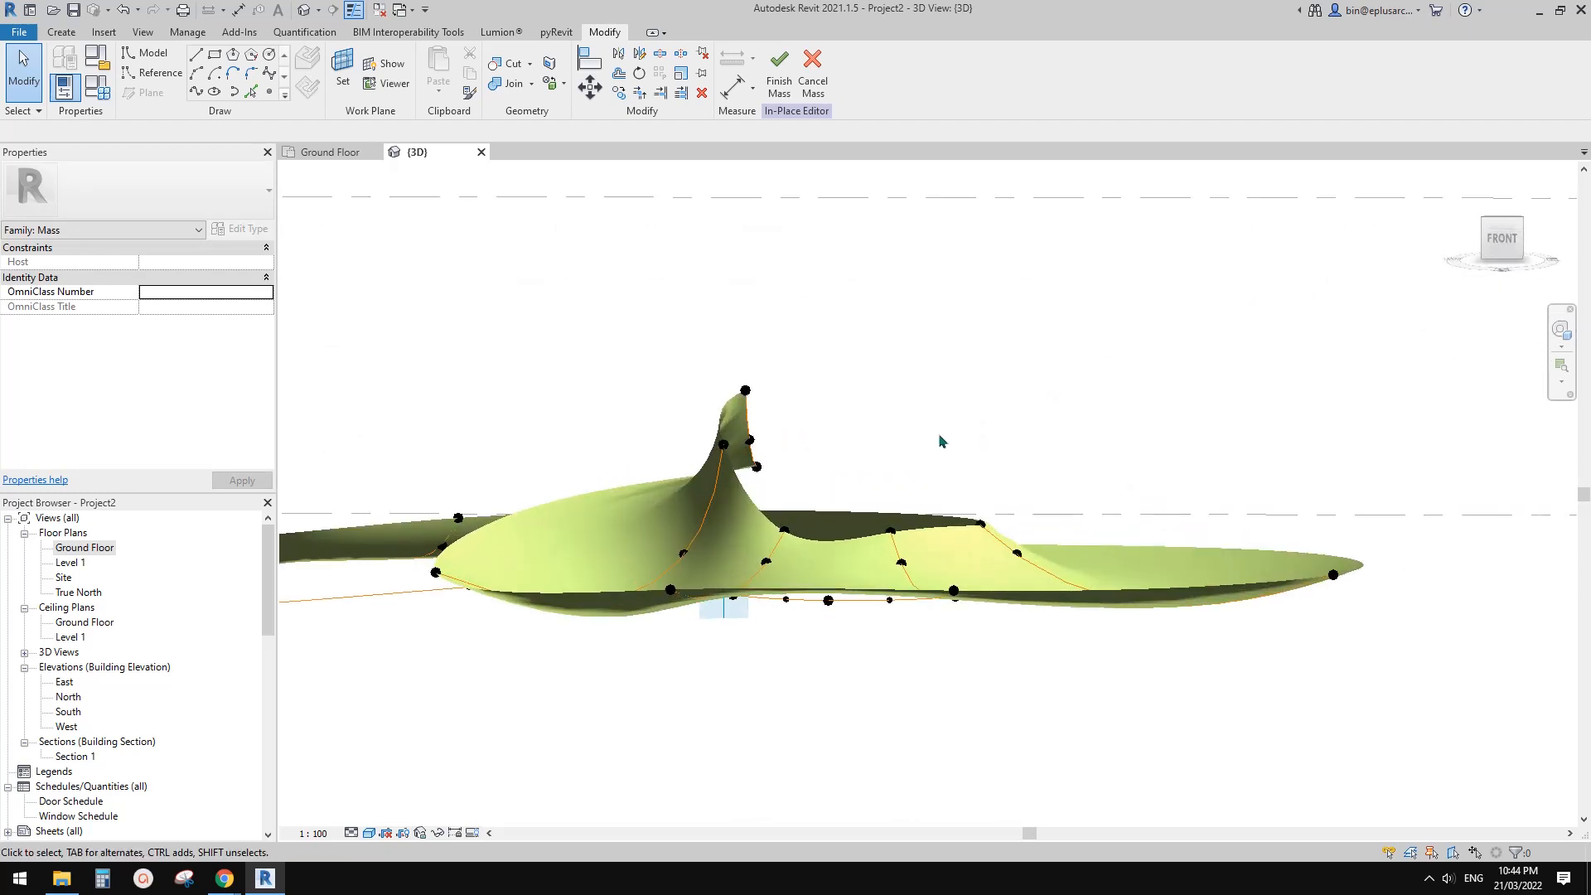
# Step: In a wireframe front view, raise the spiral's innermost profile together with the west profile's inner end point
pyautogui.click(1503, 242)
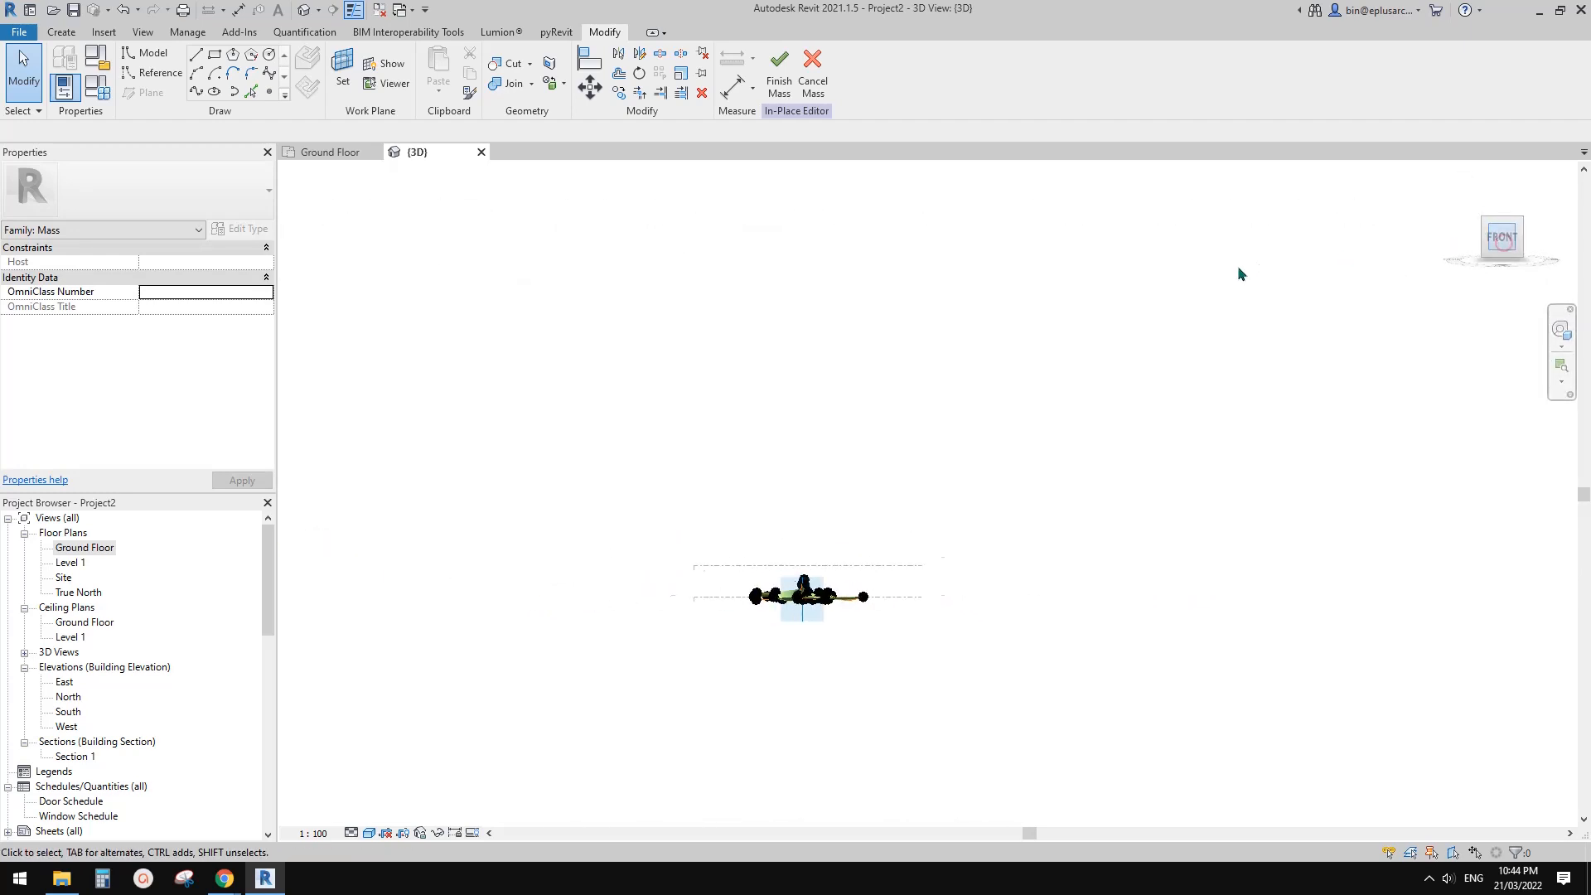
pyautogui.scroll(5, 932, 464)
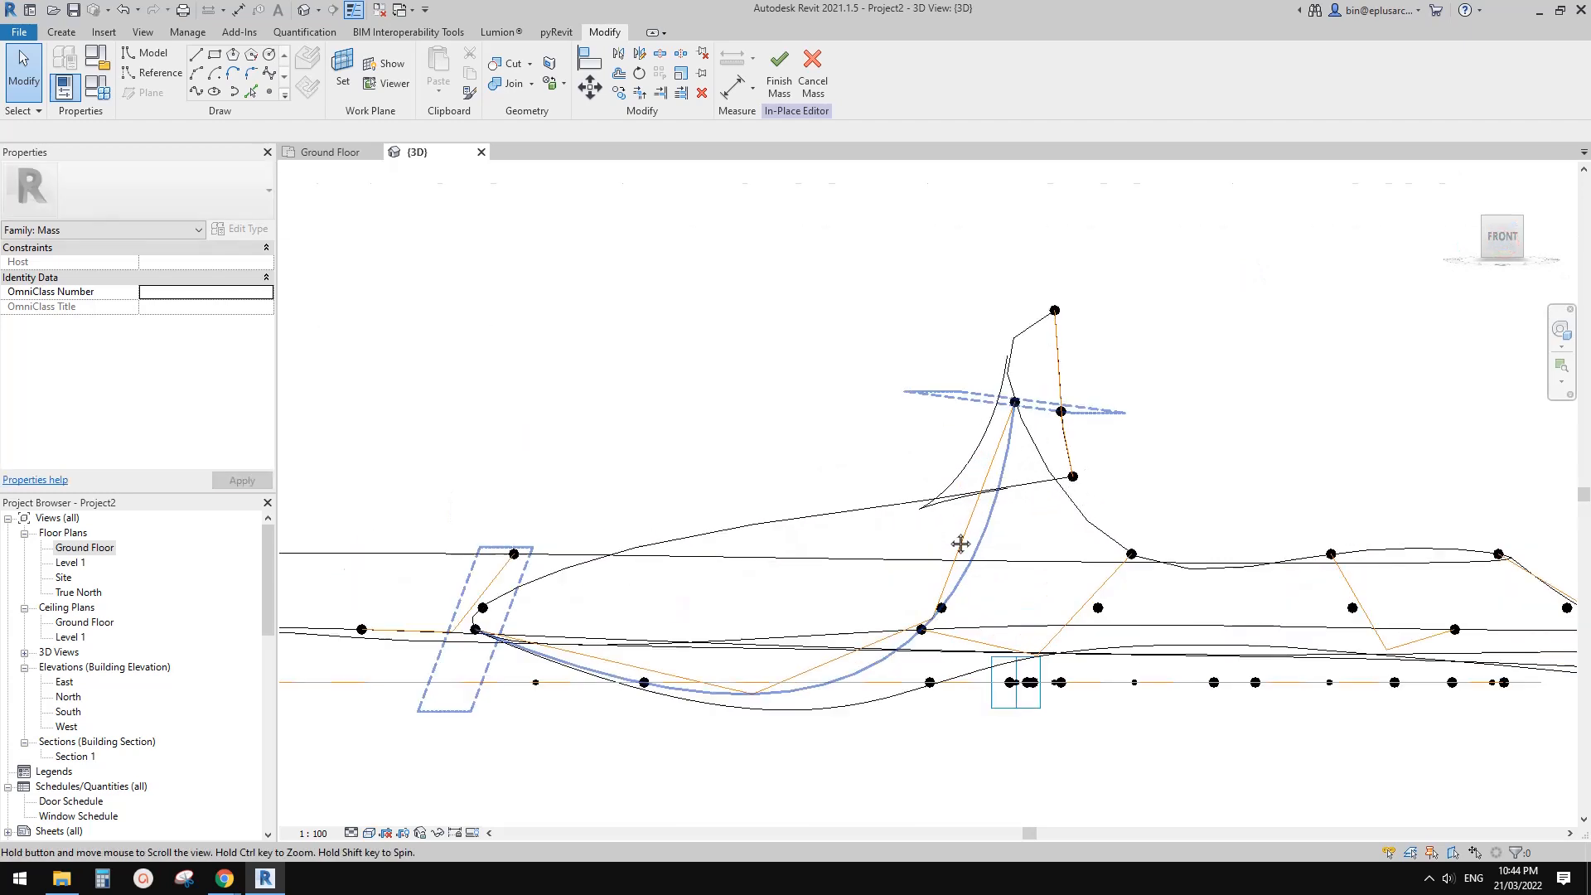
pyautogui.moveTo(830, 251); pyautogui.dragTo(1114, 534)
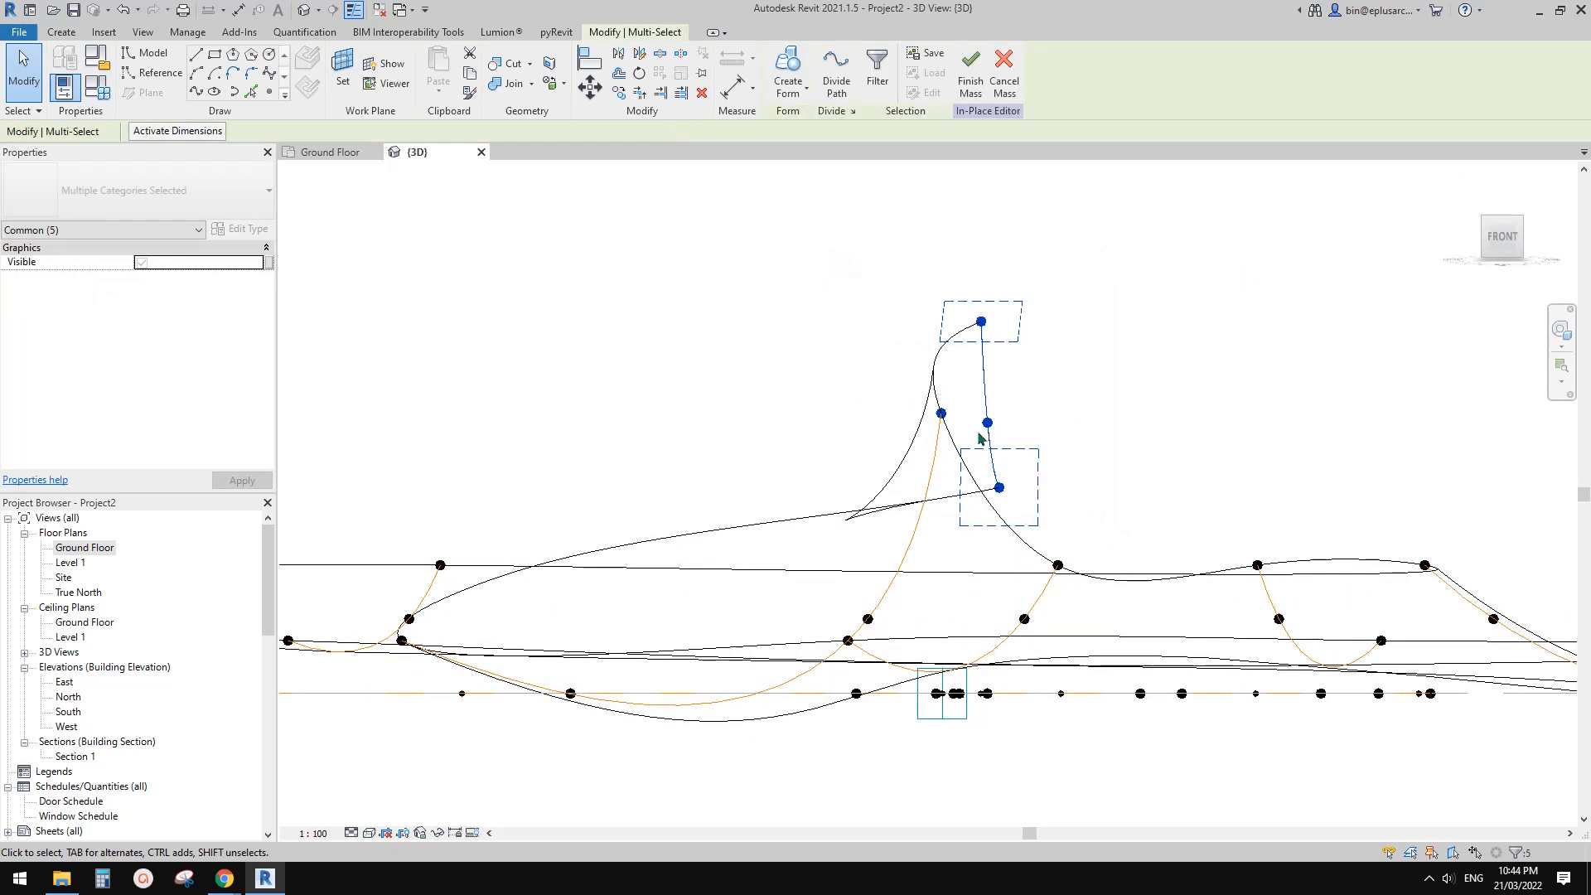
pyautogui.press('Up')
pyautogui.press('Up')
pyautogui.press('Up')
pyautogui.press('Up')
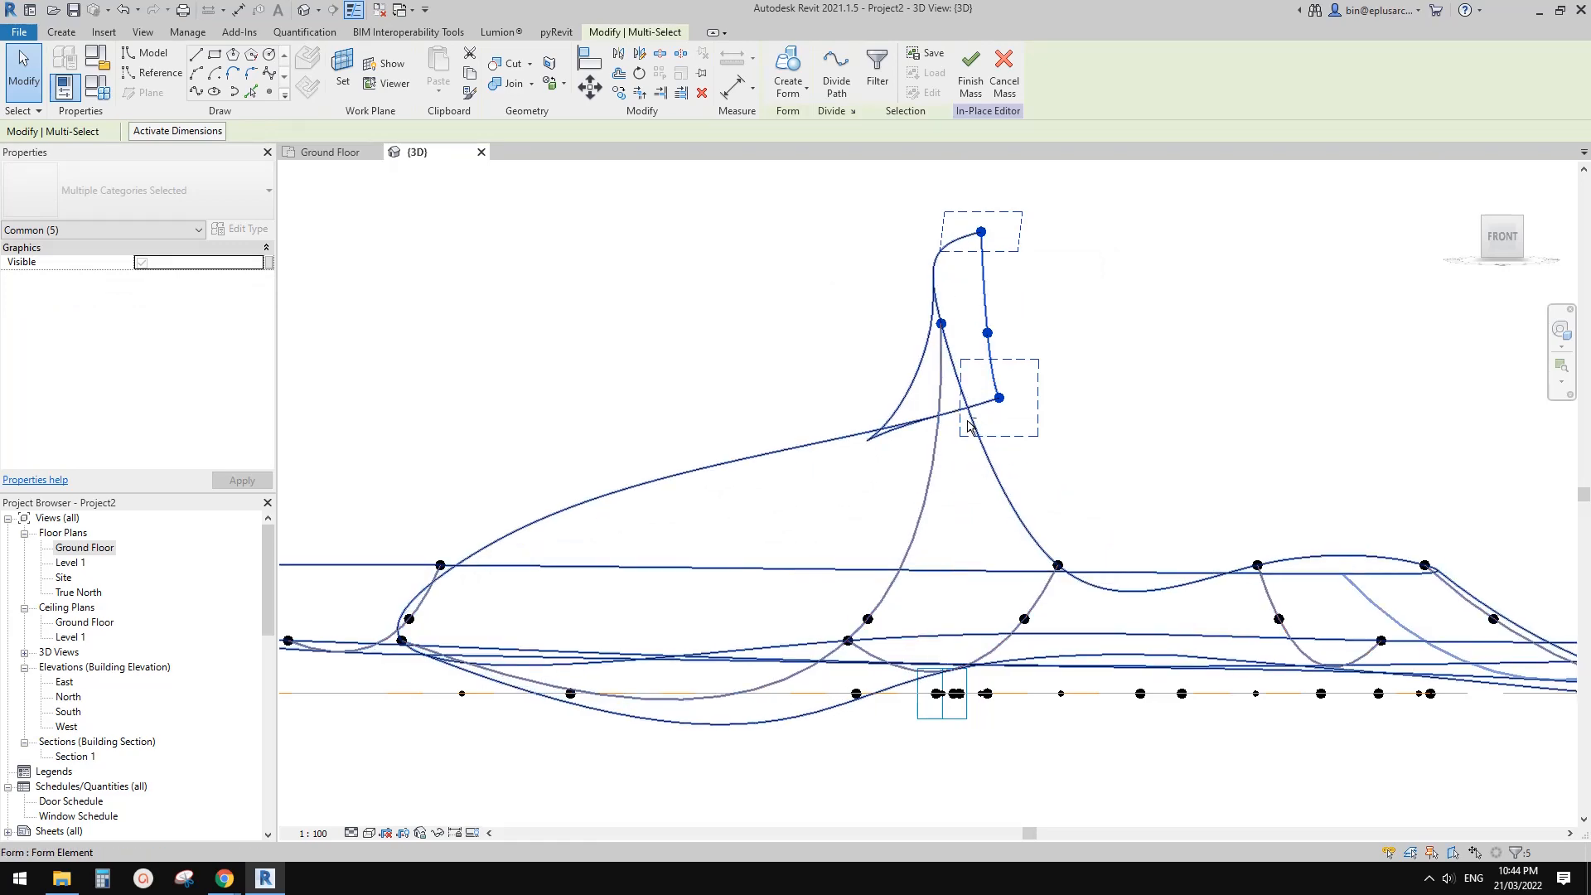
# Step: Raise the middle point of the west profile to follow its raised inner end in 3D
pyautogui.moveTo(545, 637); pyautogui.dragTo(608, 514, button='middle')
pyautogui.moveTo(856, 535); pyautogui.dragTo(771, 501, button='middle')
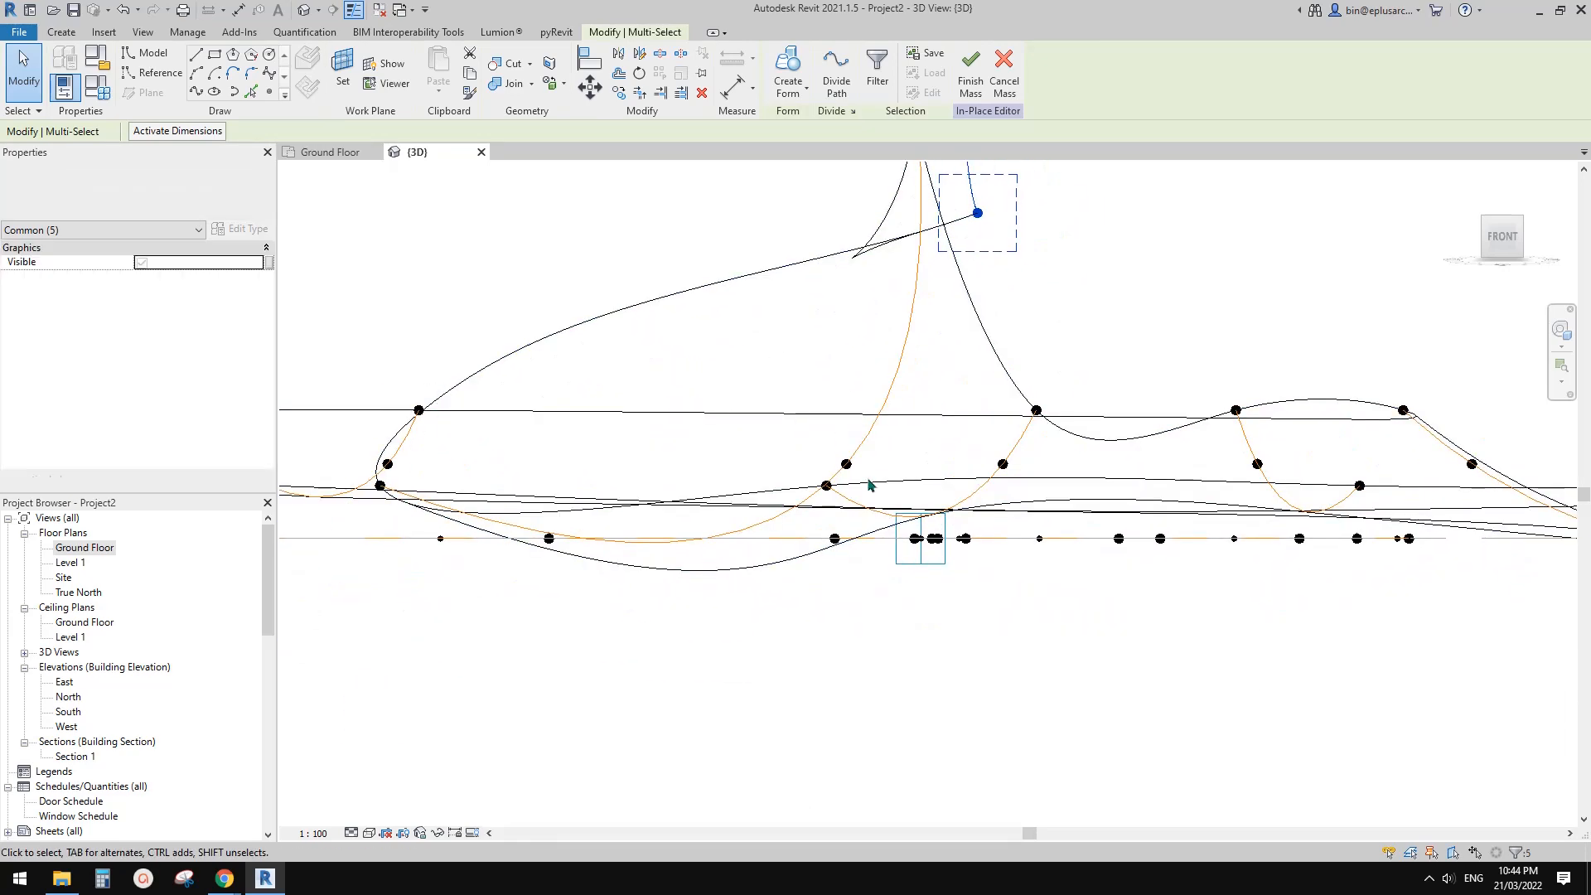
pyautogui.moveTo(870, 485); pyautogui.dragTo(755, 434, button='middle')
pyautogui.scroll(-2, 880, 441)
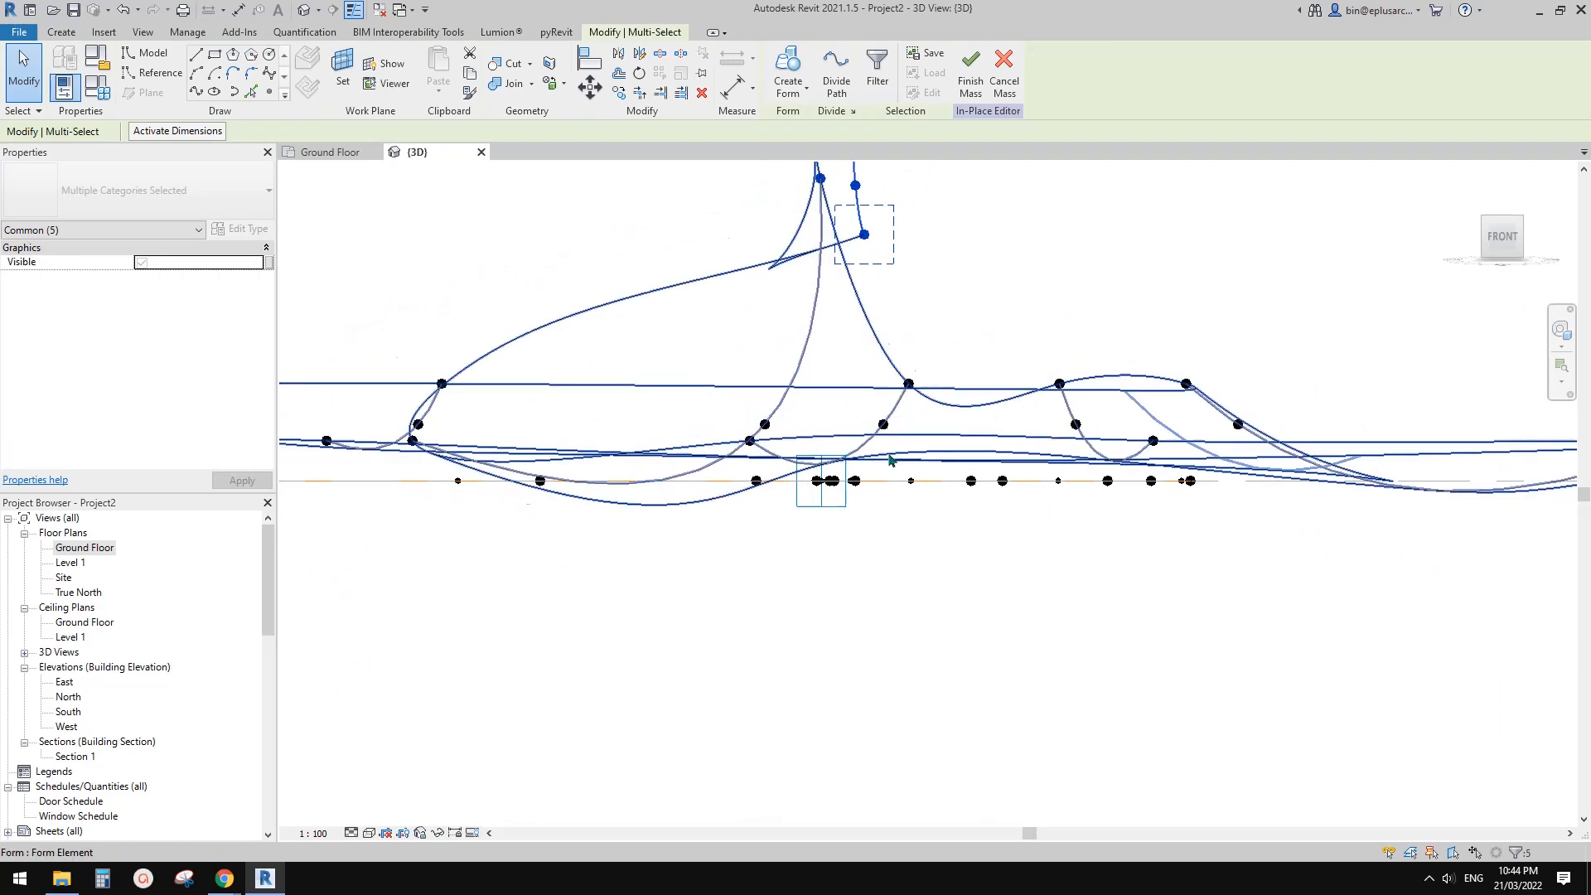
pyautogui.moveTo(888, 454); pyautogui.dragTo(848, 527, button='middle')
pyautogui.scroll(-1, 878, 464)
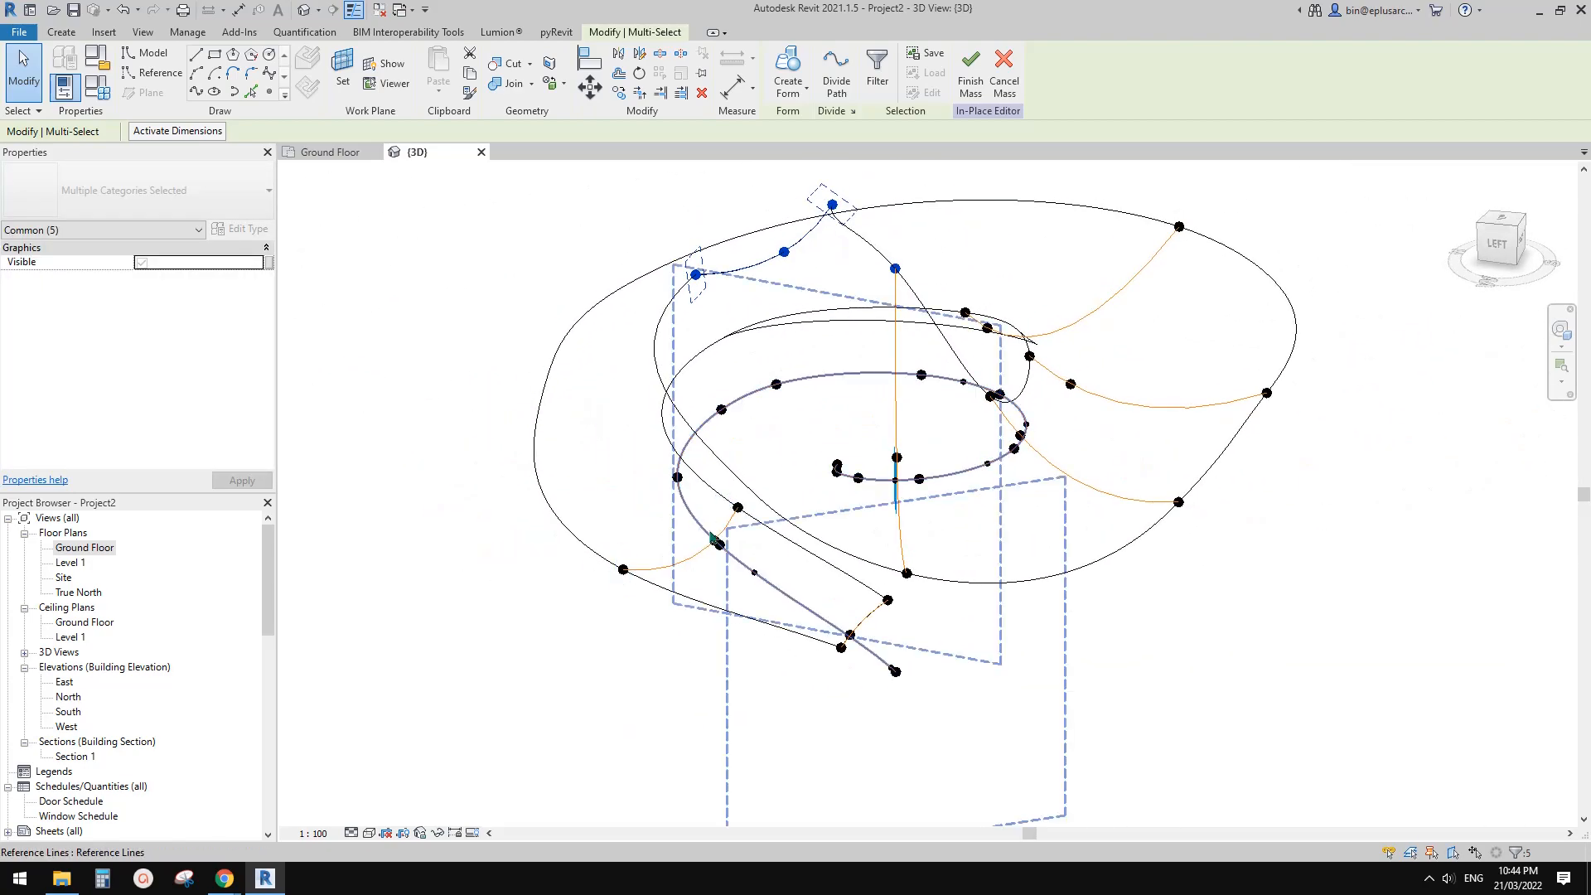
pyautogui.keyDown('shift'); pyautogui.moveTo(687, 543); pyautogui.dragTo(928, 494, button='middle'); pyautogui.keyUp('shift')
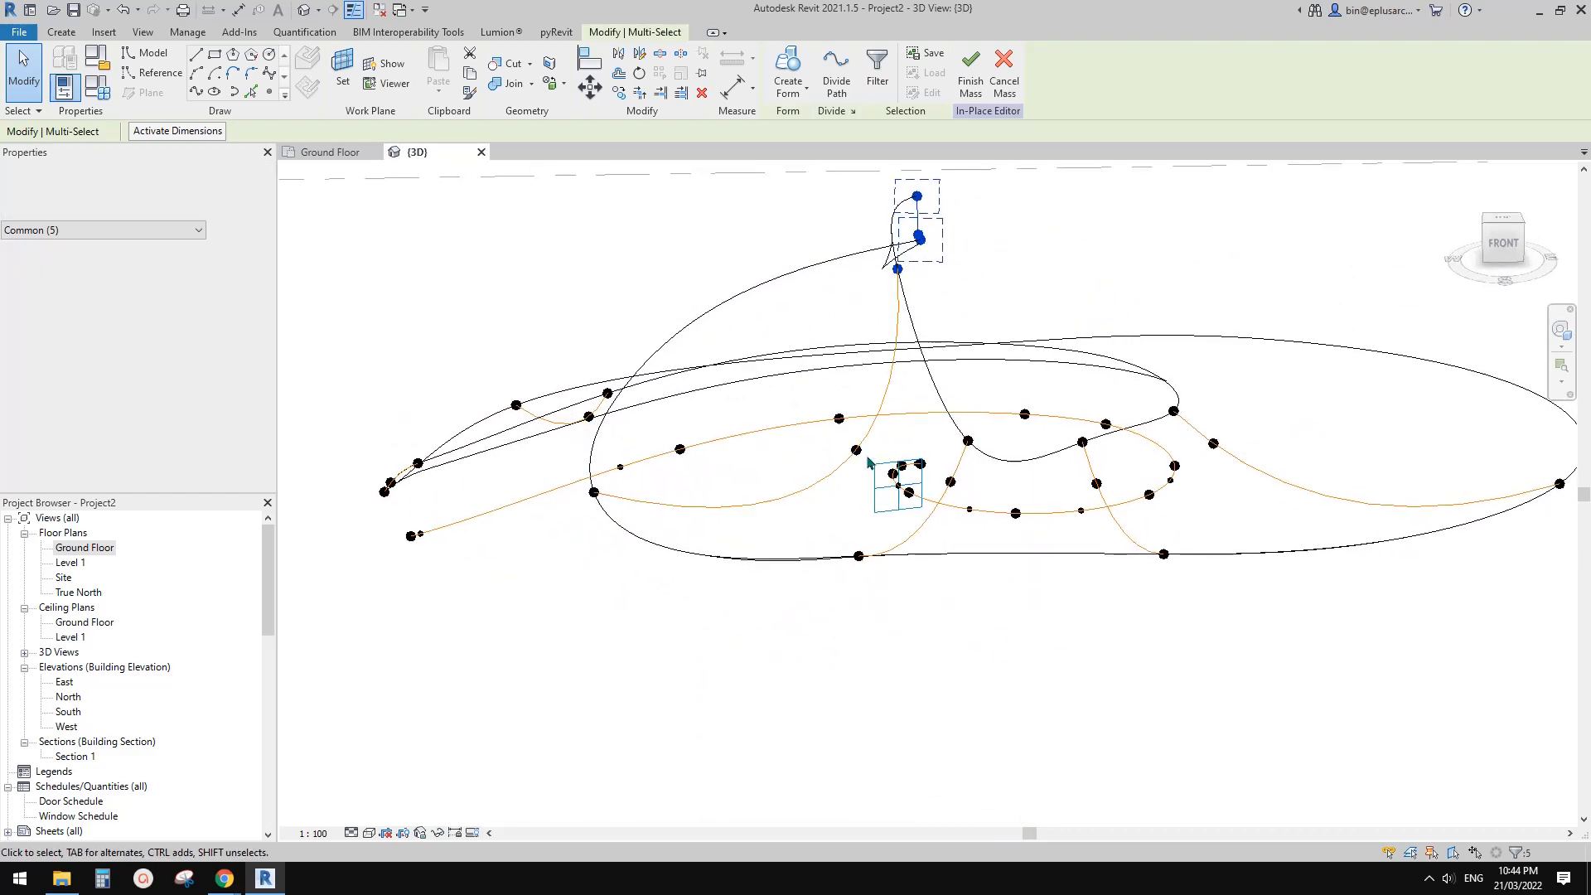
pyautogui.click(859, 451)
pyautogui.moveTo(849, 434); pyautogui.dragTo(846, 334)
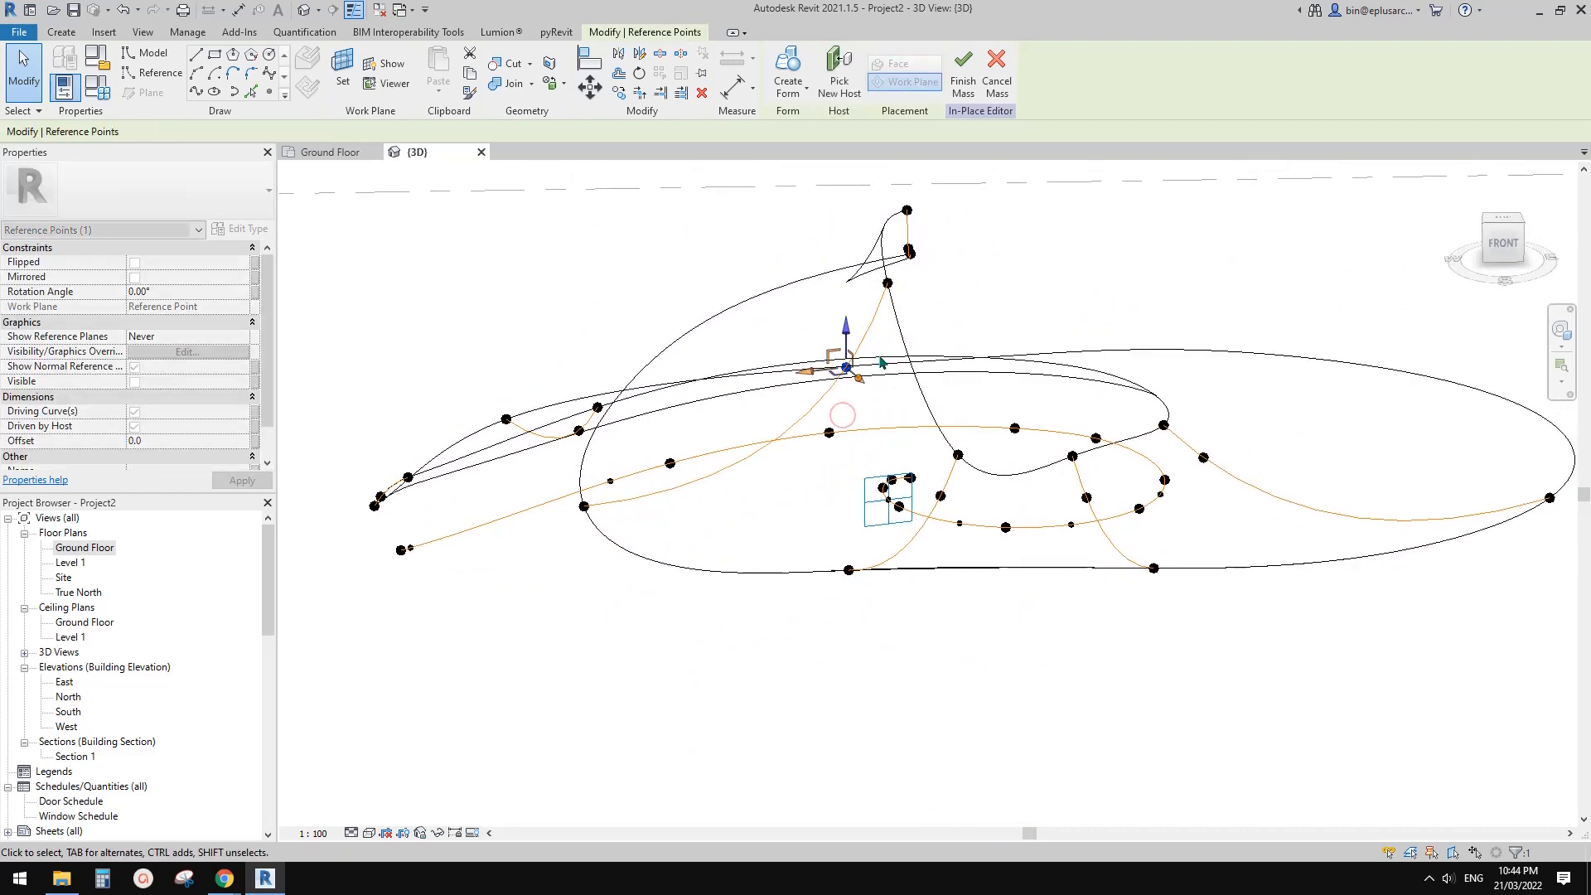
pyautogui.keyDown('shift'); pyautogui.moveTo(895, 373); pyautogui.dragTo(903, 502, button='middle'); pyautogui.keyUp('shift')
pyautogui.press('Escape')
# Step: Raise the inner end point and the middle point of the southwest profile in shaded 3D
pyautogui.click(894, 482)
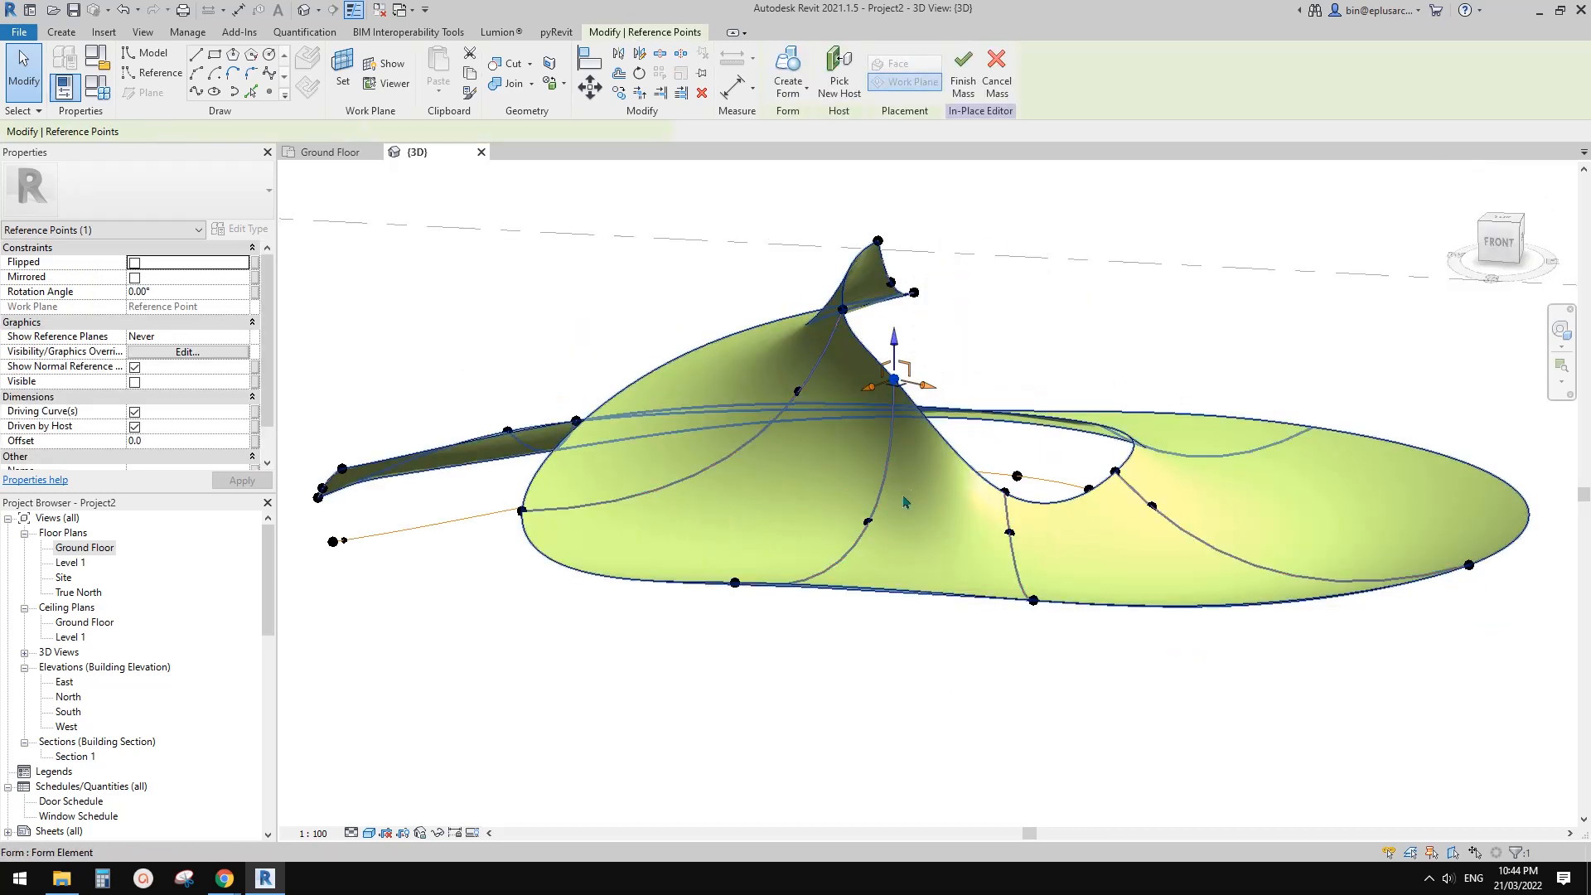
pyautogui.press('Escape')
pyautogui.click(869, 520)
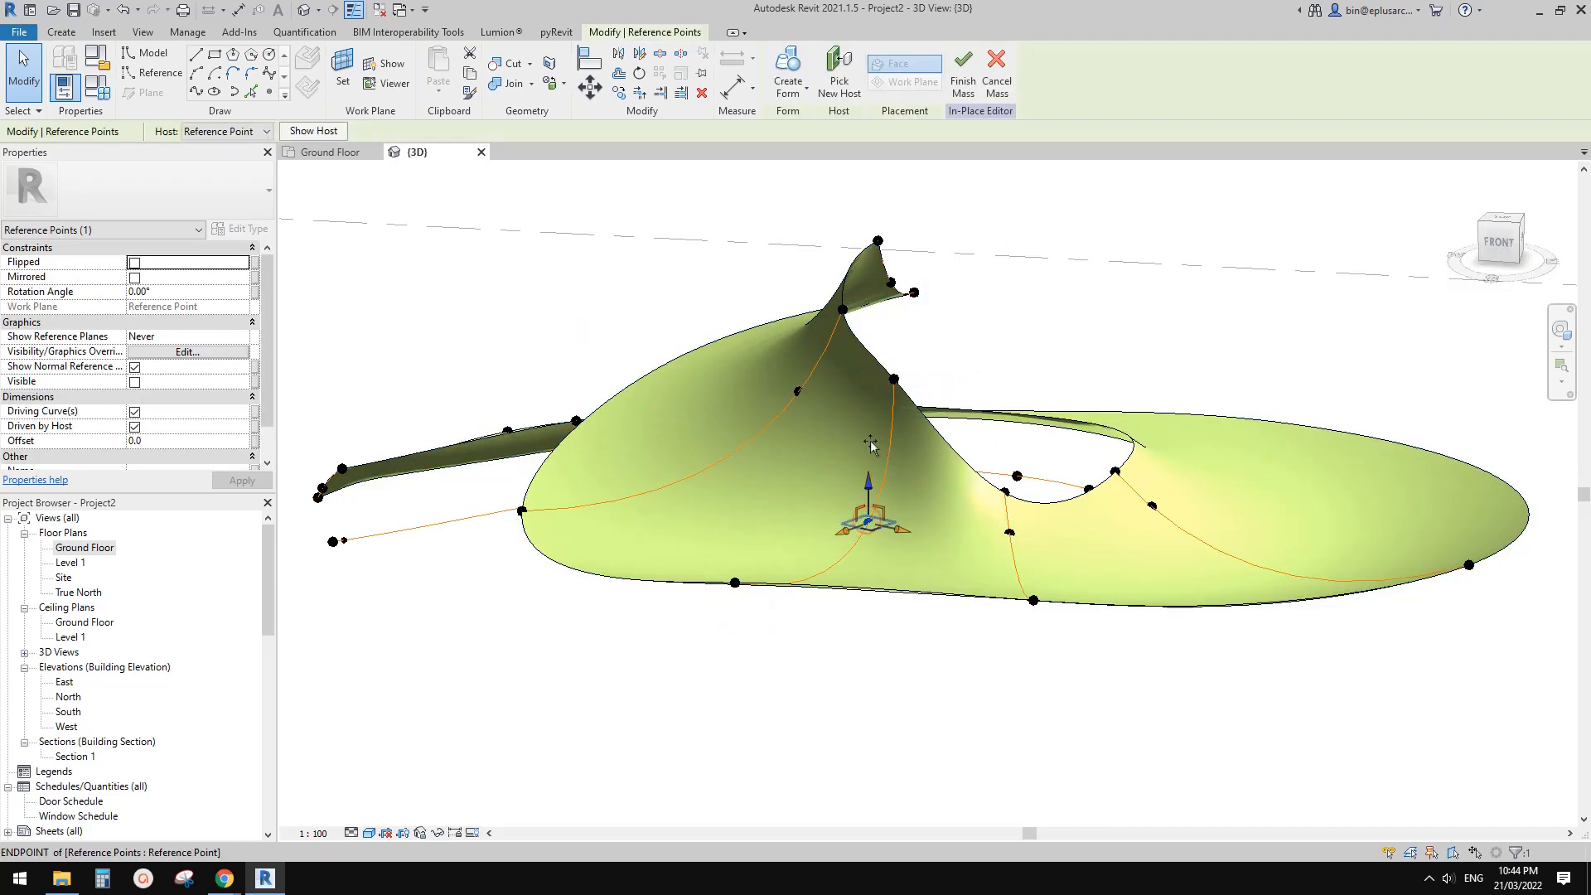
# Step: Raise the south-southeast profile's inner end and middle points, plus the east profile's inner end point
pyautogui.keyDown('shift'); pyautogui.moveTo(928, 570); pyautogui.dragTo(929, 572, button='middle'); pyautogui.keyUp('shift')
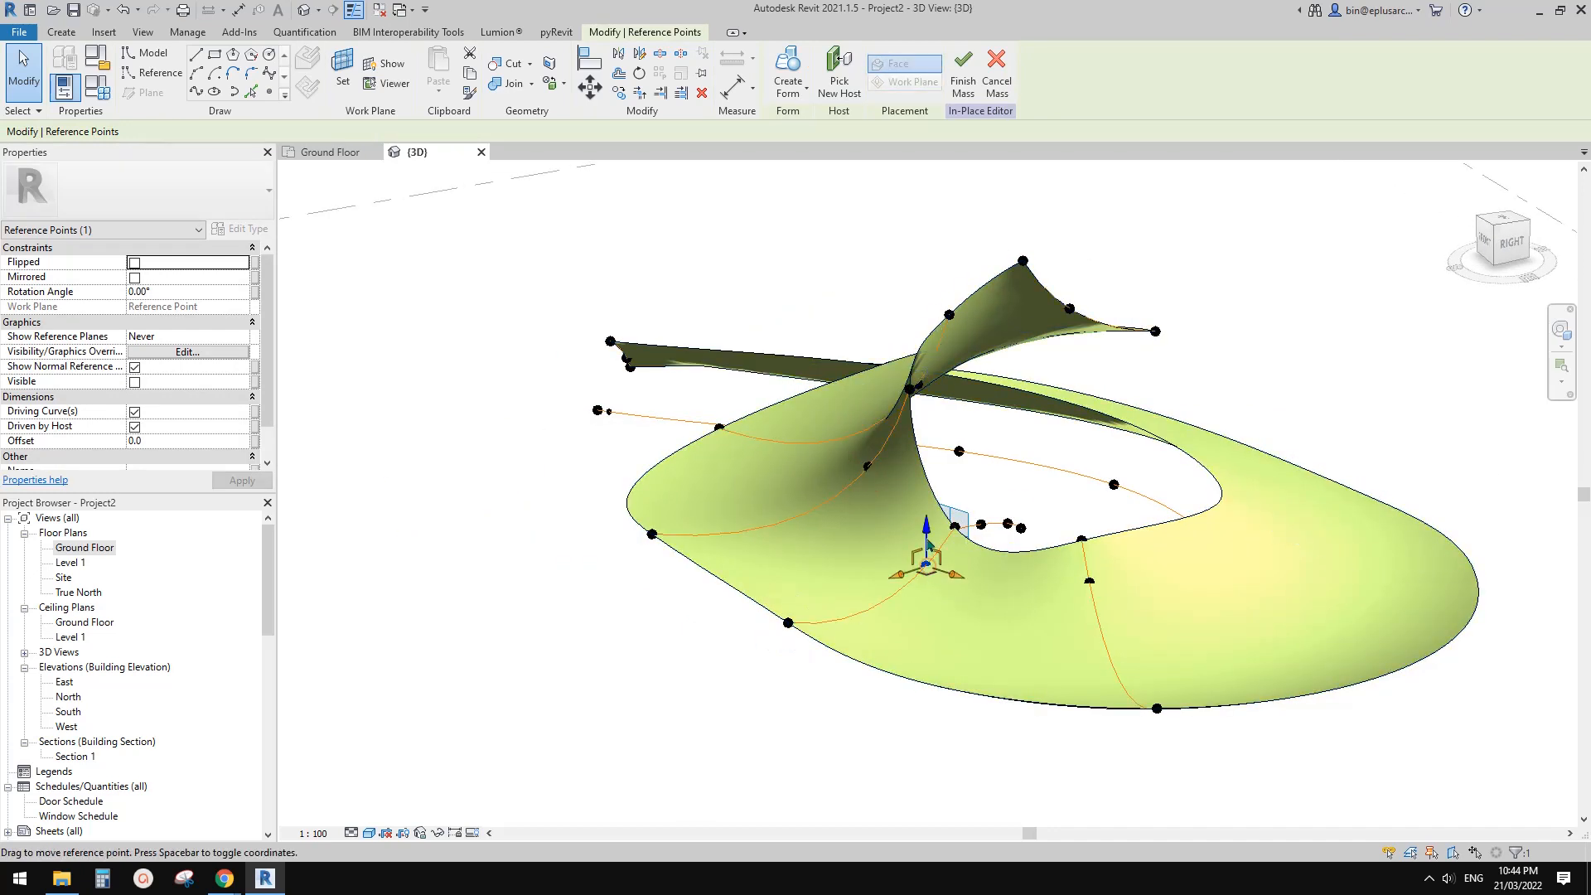
pyautogui.moveTo(954, 503)
pyautogui.keyDown('shift'); pyautogui.mouseDown(button='middle')
pyautogui.moveTo(956, 543)
pyautogui.moveTo(935, 519)
pyautogui.moveTo(1077, 572)
pyautogui.moveTo(1093, 549)
pyautogui.moveTo(990, 530)
pyautogui.moveTo(970, 497)
pyautogui.mouseUp(button='middle'); pyautogui.keyUp('shift')
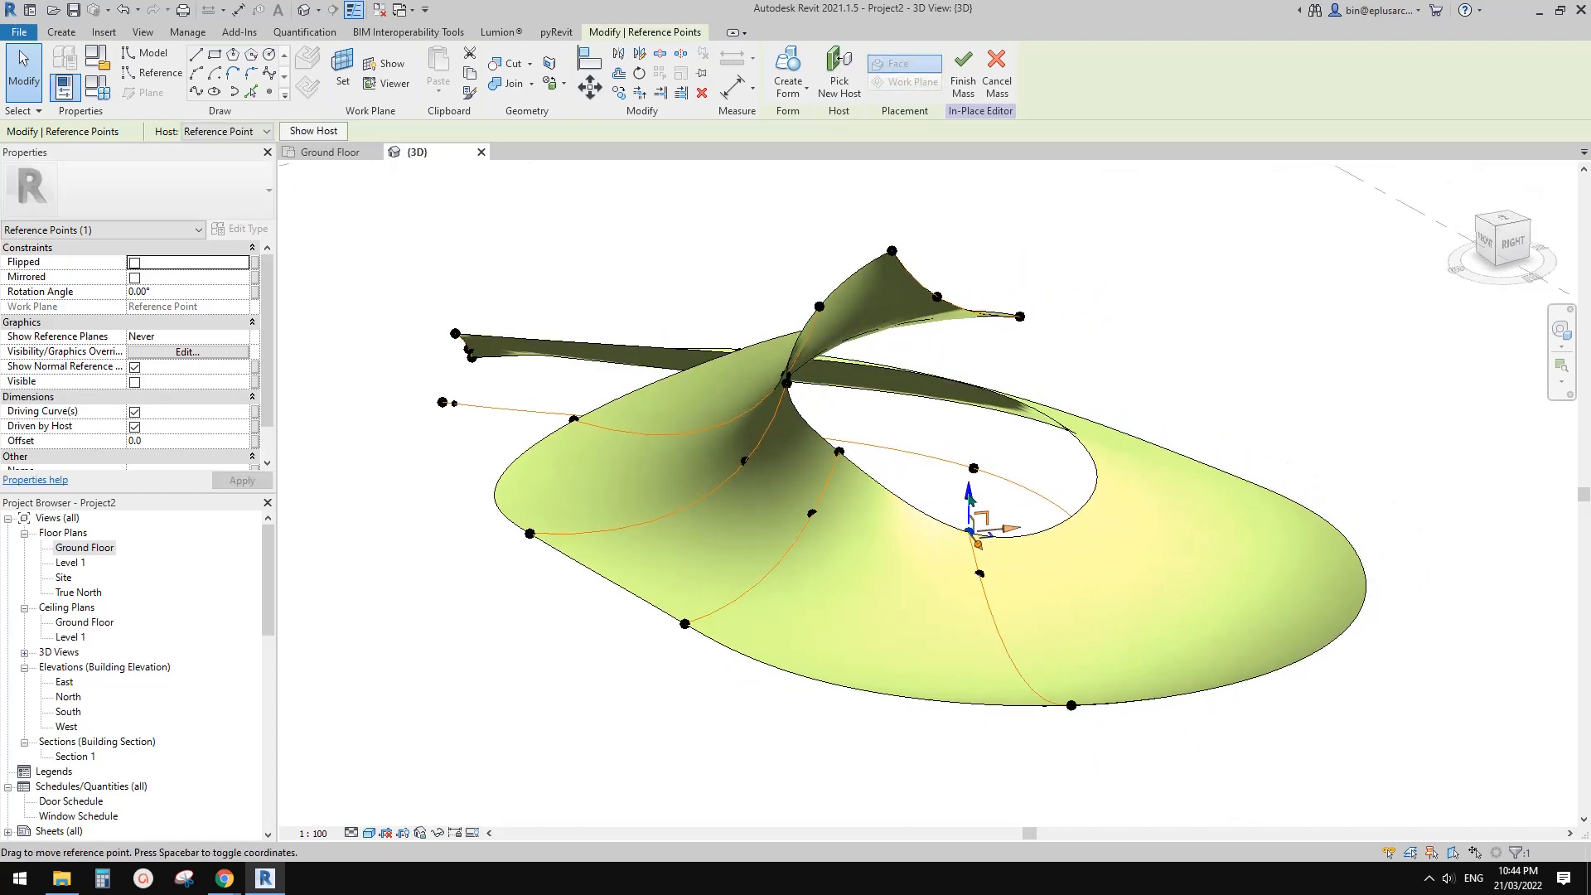
pyautogui.keyDown('shift'); pyautogui.moveTo(1051, 533); pyautogui.dragTo(968, 502, button='middle'); pyautogui.keyUp('shift')
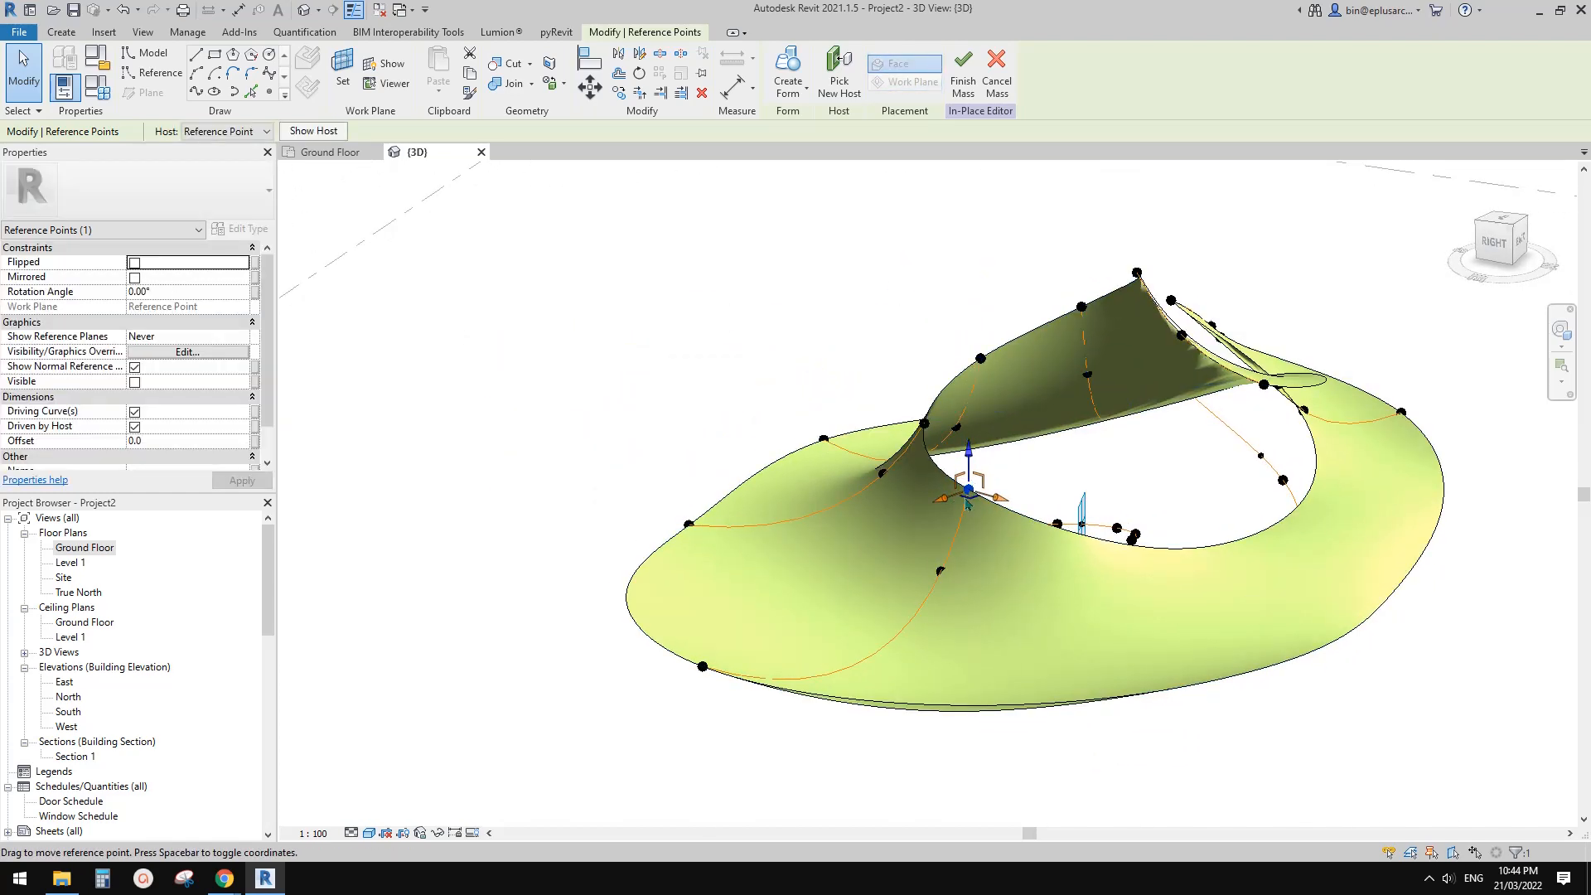
pyautogui.press('Escape')
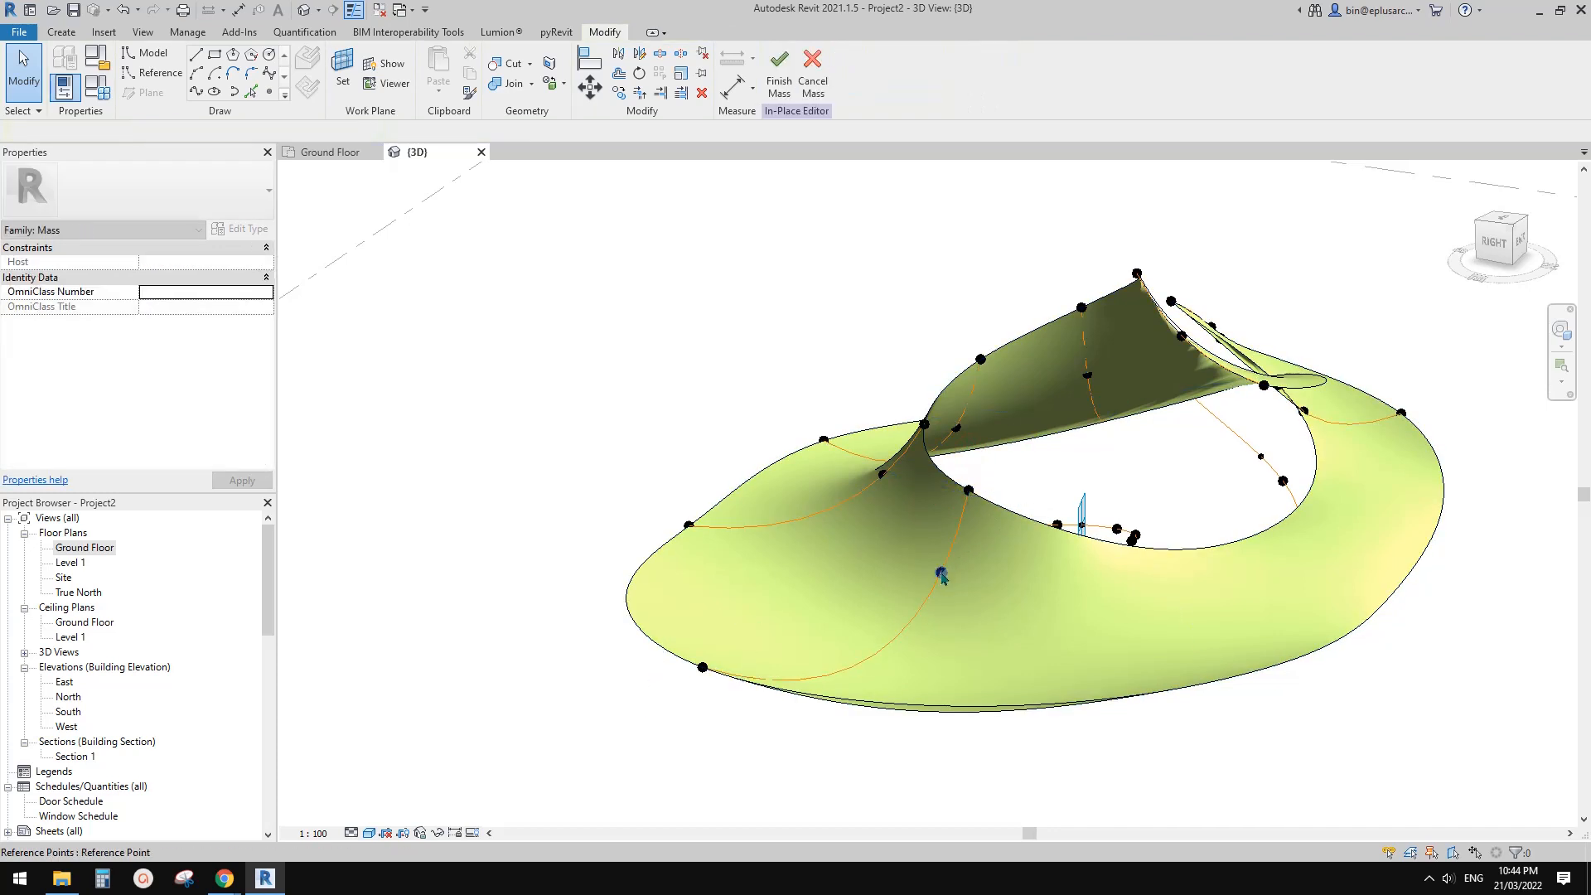
# Step: Select the east profile's middle and inner end points together and raise them in the back view
pyautogui.click(940, 571)
pyautogui.click(970, 492)
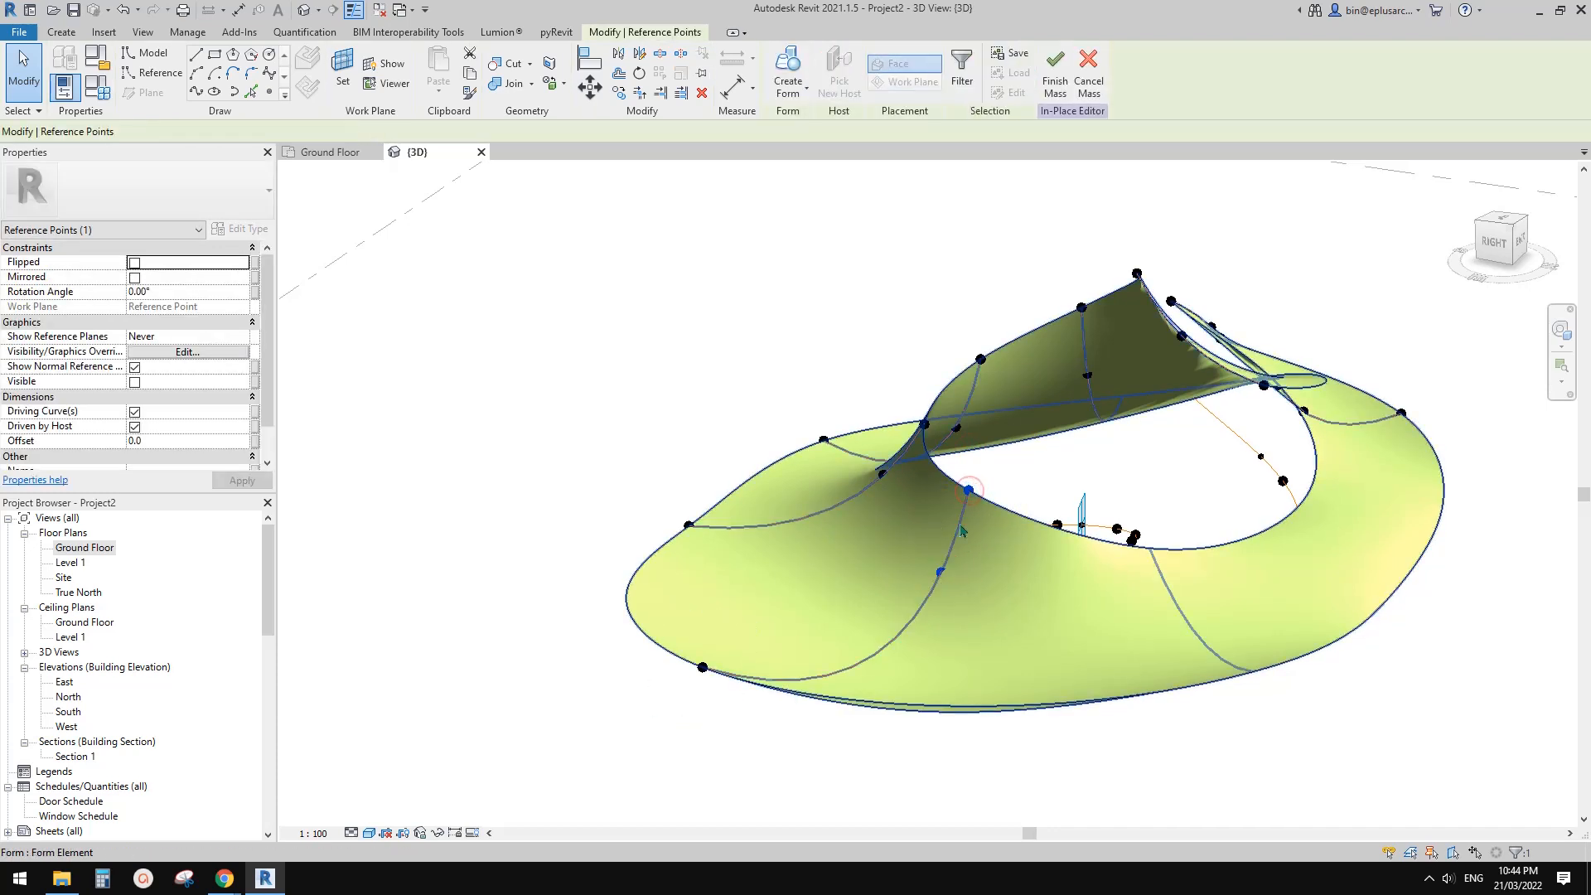
pyautogui.keyDown('ctrl'); pyautogui.click(970, 492); pyautogui.keyUp('ctrl')
pyautogui.keyDown('shift'); pyautogui.moveTo(969, 492); pyautogui.dragTo(1028, 497, button='middle'); pyautogui.keyUp('shift')
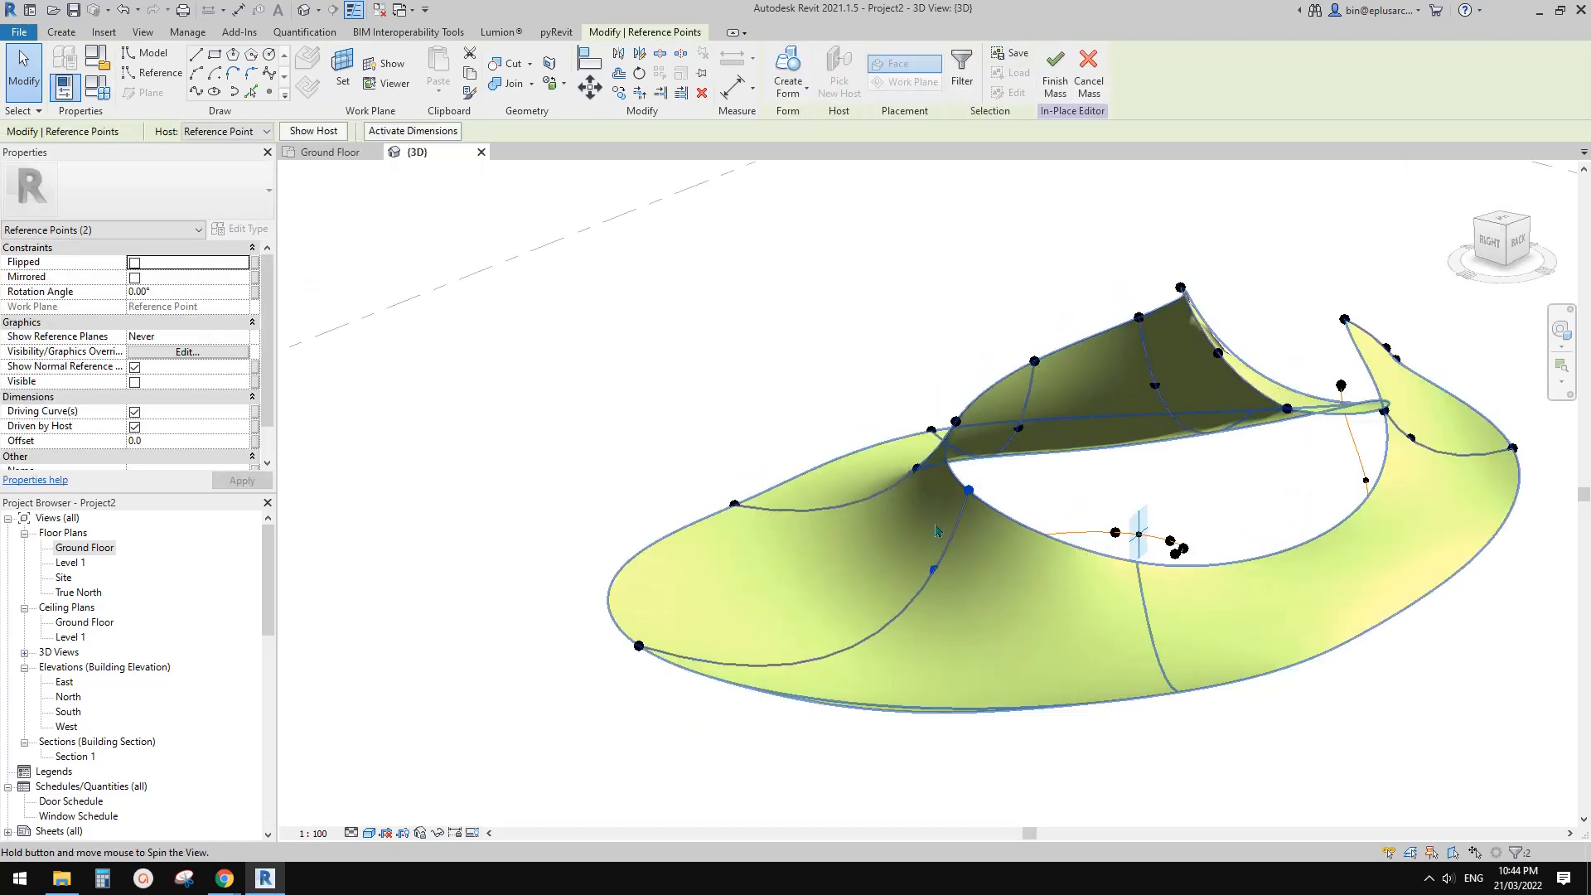
pyautogui.click(1519, 247)
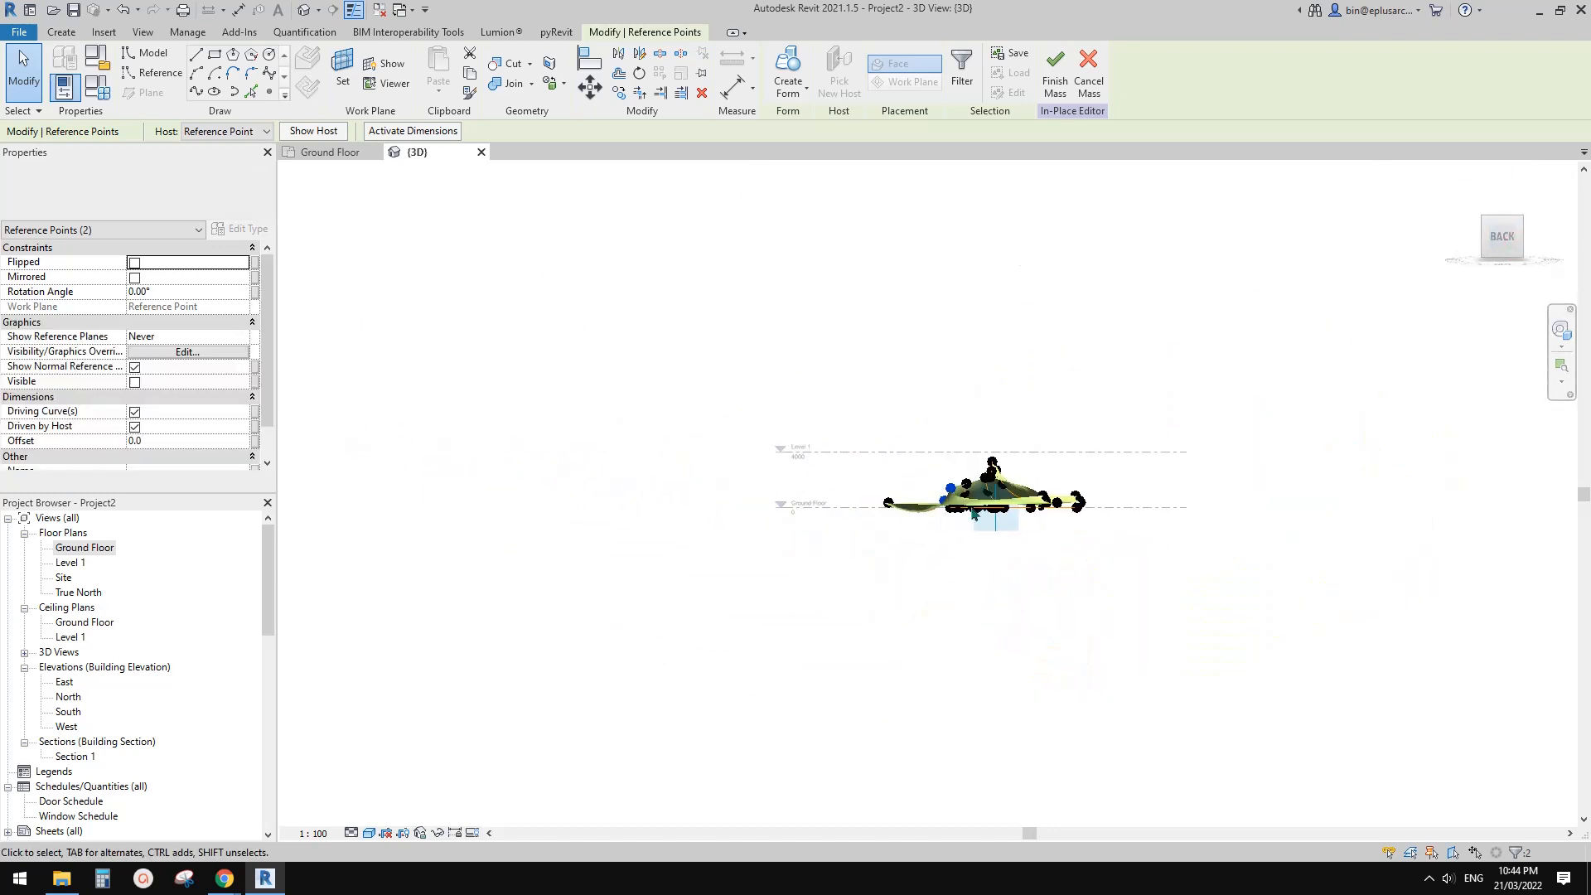
pyautogui.scroll(3, 988, 515)
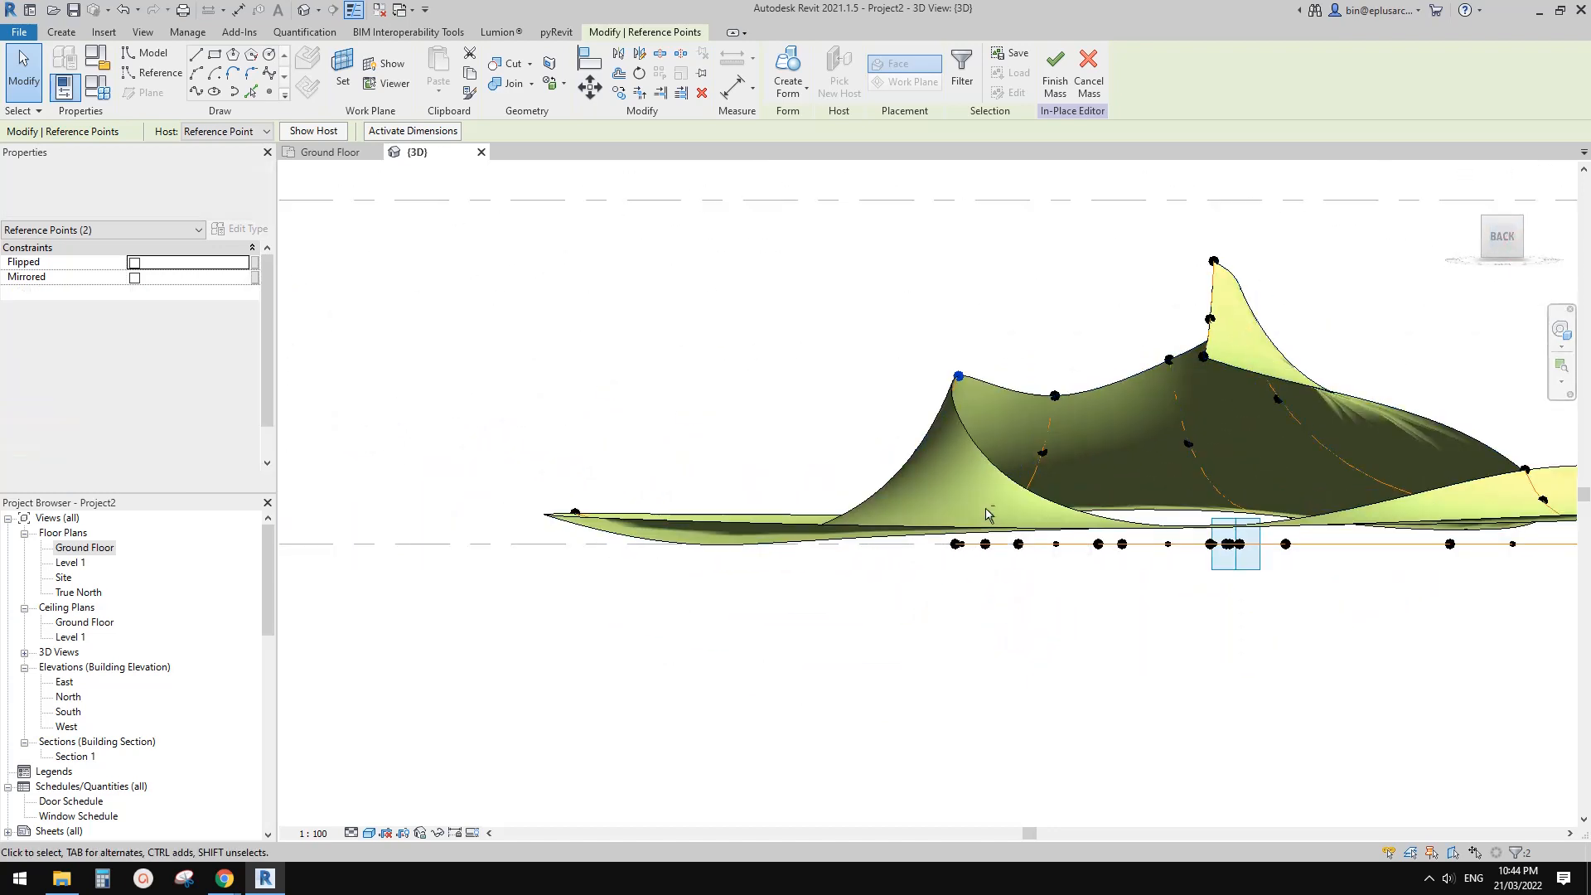
# Step: Raise the inner end and middle points of the south-southeast and southwest profiles further to lift the inner roof edge
pyautogui.moveTo(1054, 396); pyautogui.dragTo(1054, 326)
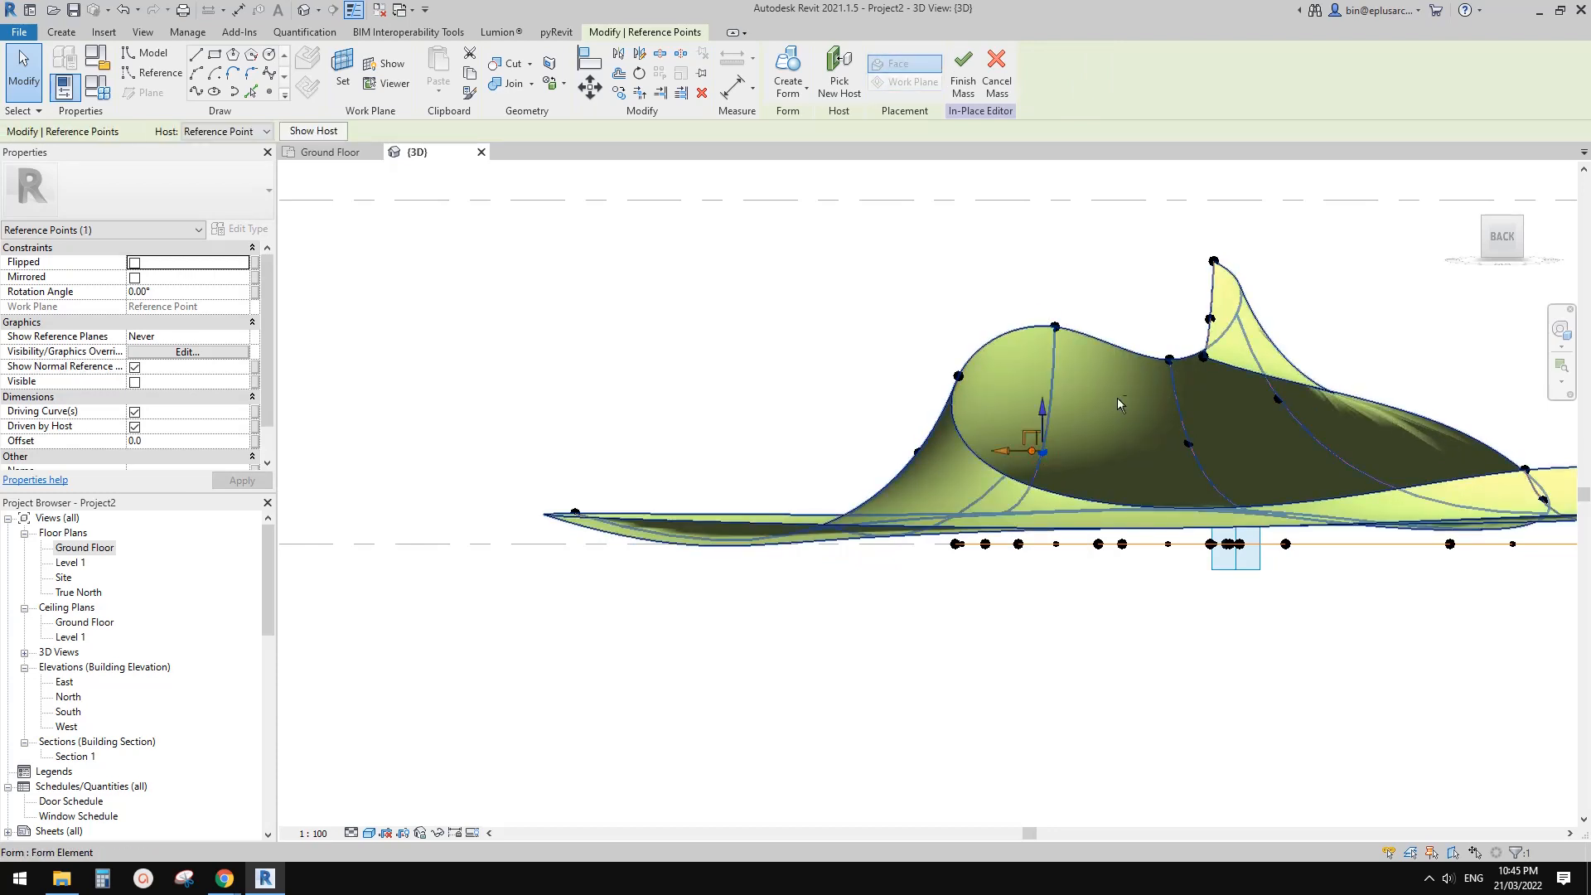
pyautogui.click(1169, 360)
pyautogui.press('Up')
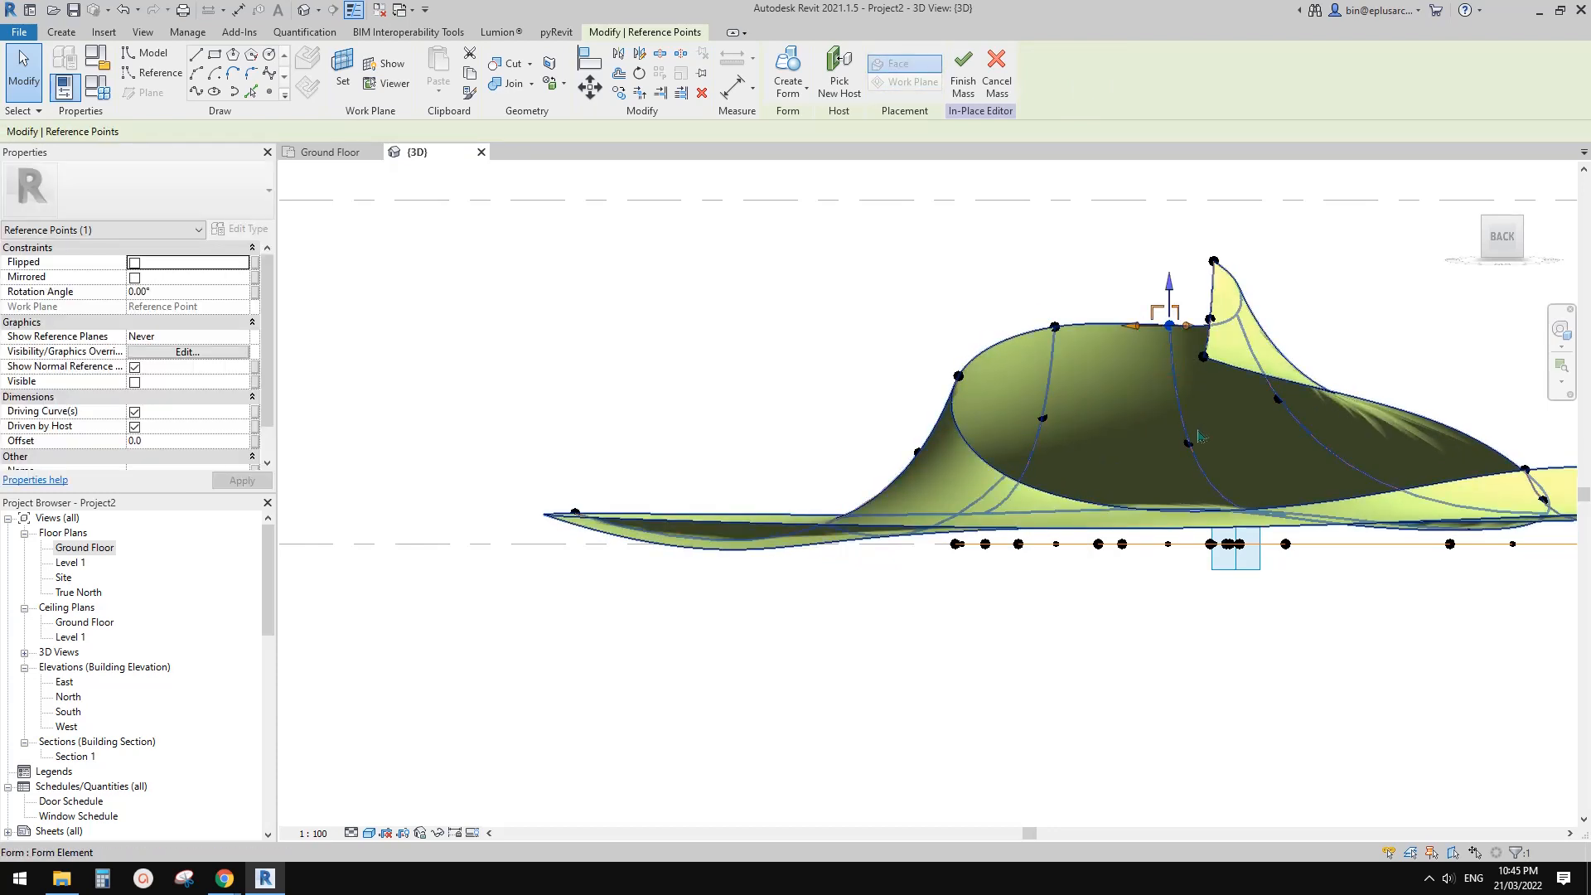
pyautogui.click(1188, 444)
pyautogui.press('Up')
pyautogui.press('Escape')
# Step: Select the spiral's innermost profile with its points and raise it well above Level 1 in the back view
pyautogui.keyDown('shift'); pyautogui.moveTo(1133, 432); pyautogui.dragTo(1130, 308, button='middle'); pyautogui.keyUp('shift')
pyautogui.moveTo(1130, 308); pyautogui.dragTo(1238, 401)
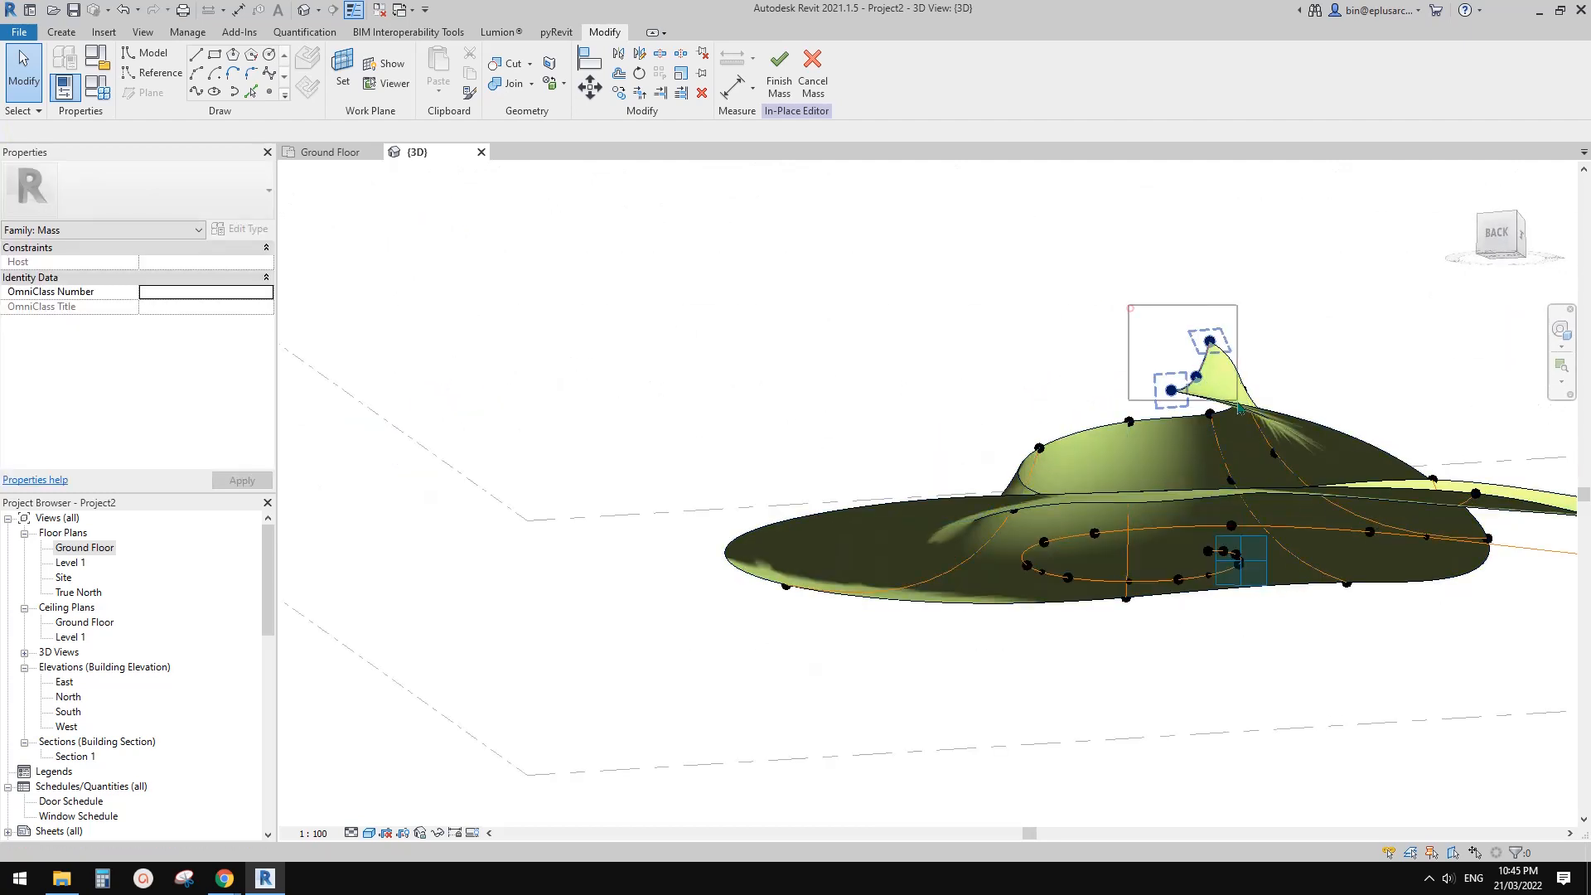
pyautogui.click(1501, 236)
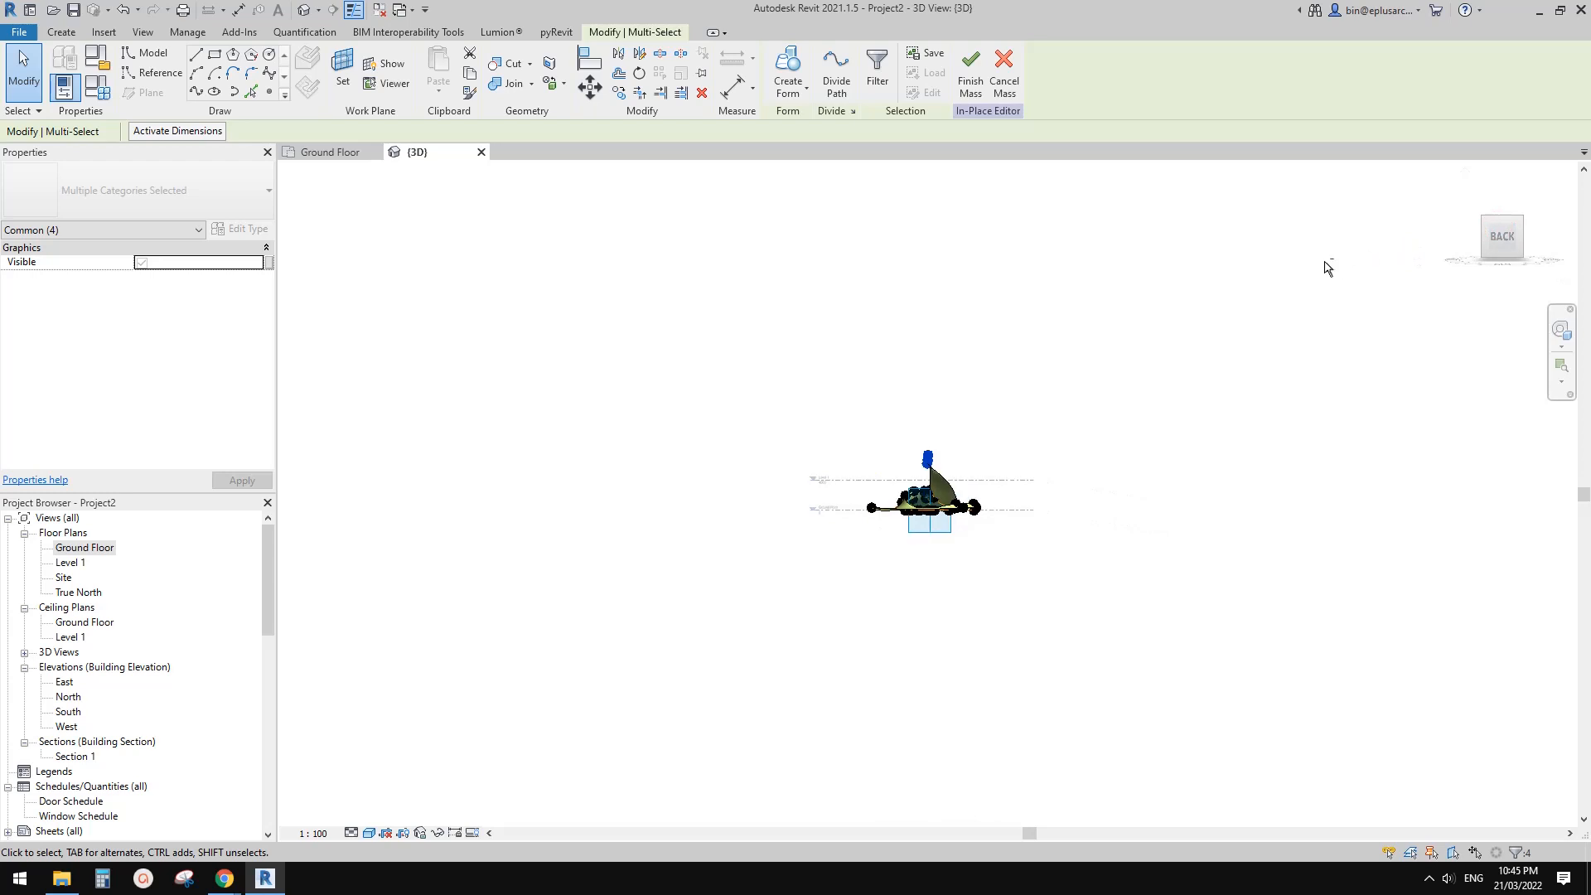
pyautogui.scroll(10, 1040, 437)
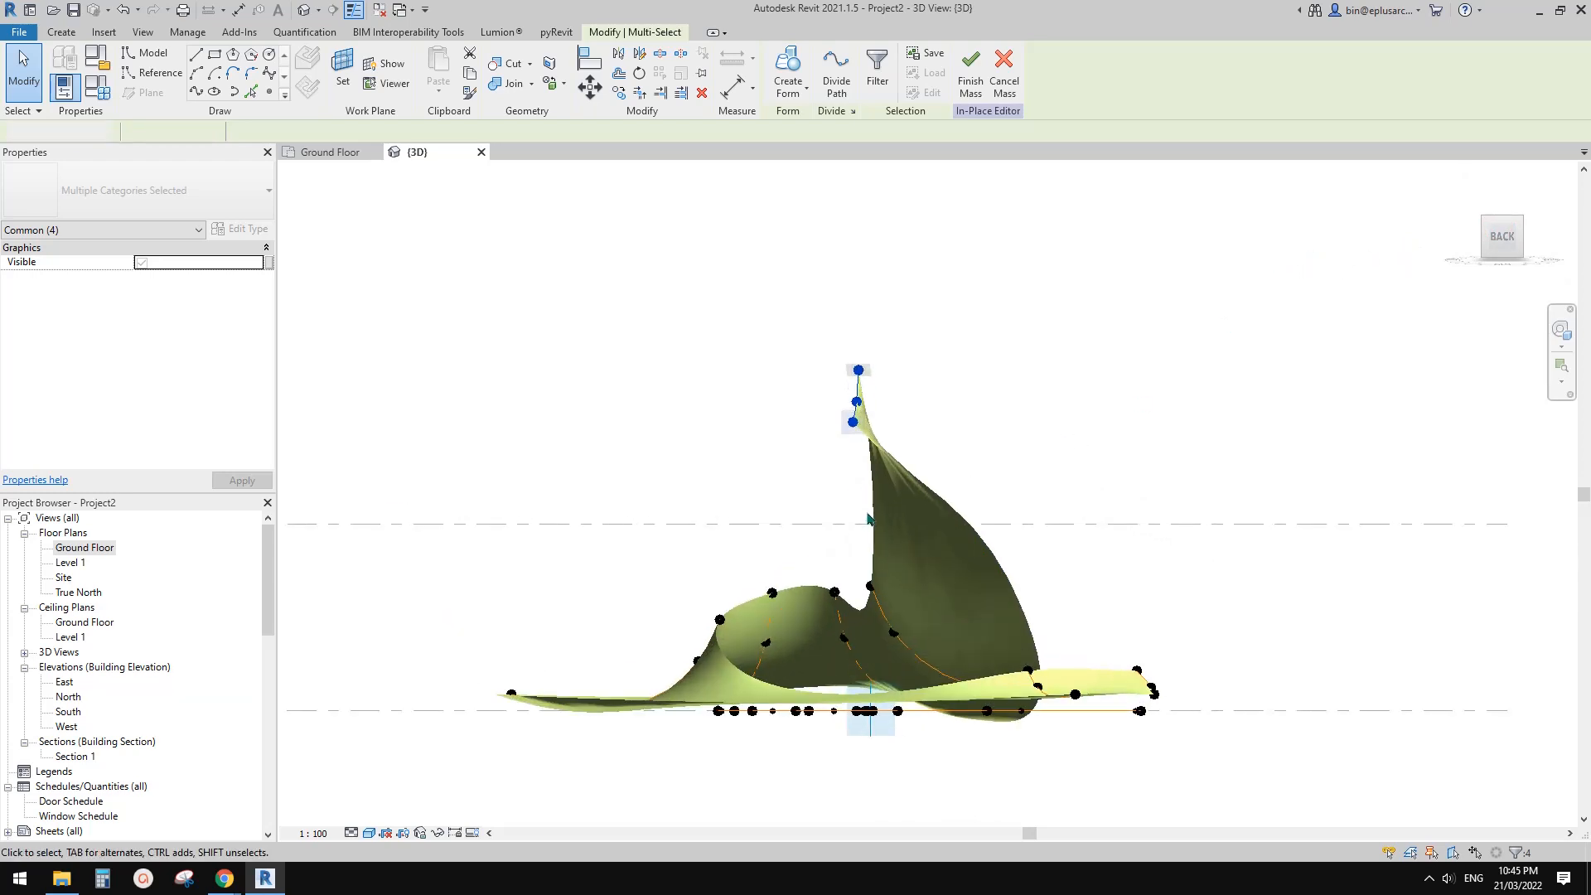
# Step: Examine the raised roof surface and its inner edge from several sides in the 3D view
pyautogui.click(861, 497)
pyautogui.scroll(-1, 926, 499)
pyautogui.keyDown('shift'); pyautogui.moveTo(927, 516); pyautogui.dragTo(868, 482, button='middle'); pyautogui.keyUp('shift')
pyautogui.scroll(2, 869, 488)
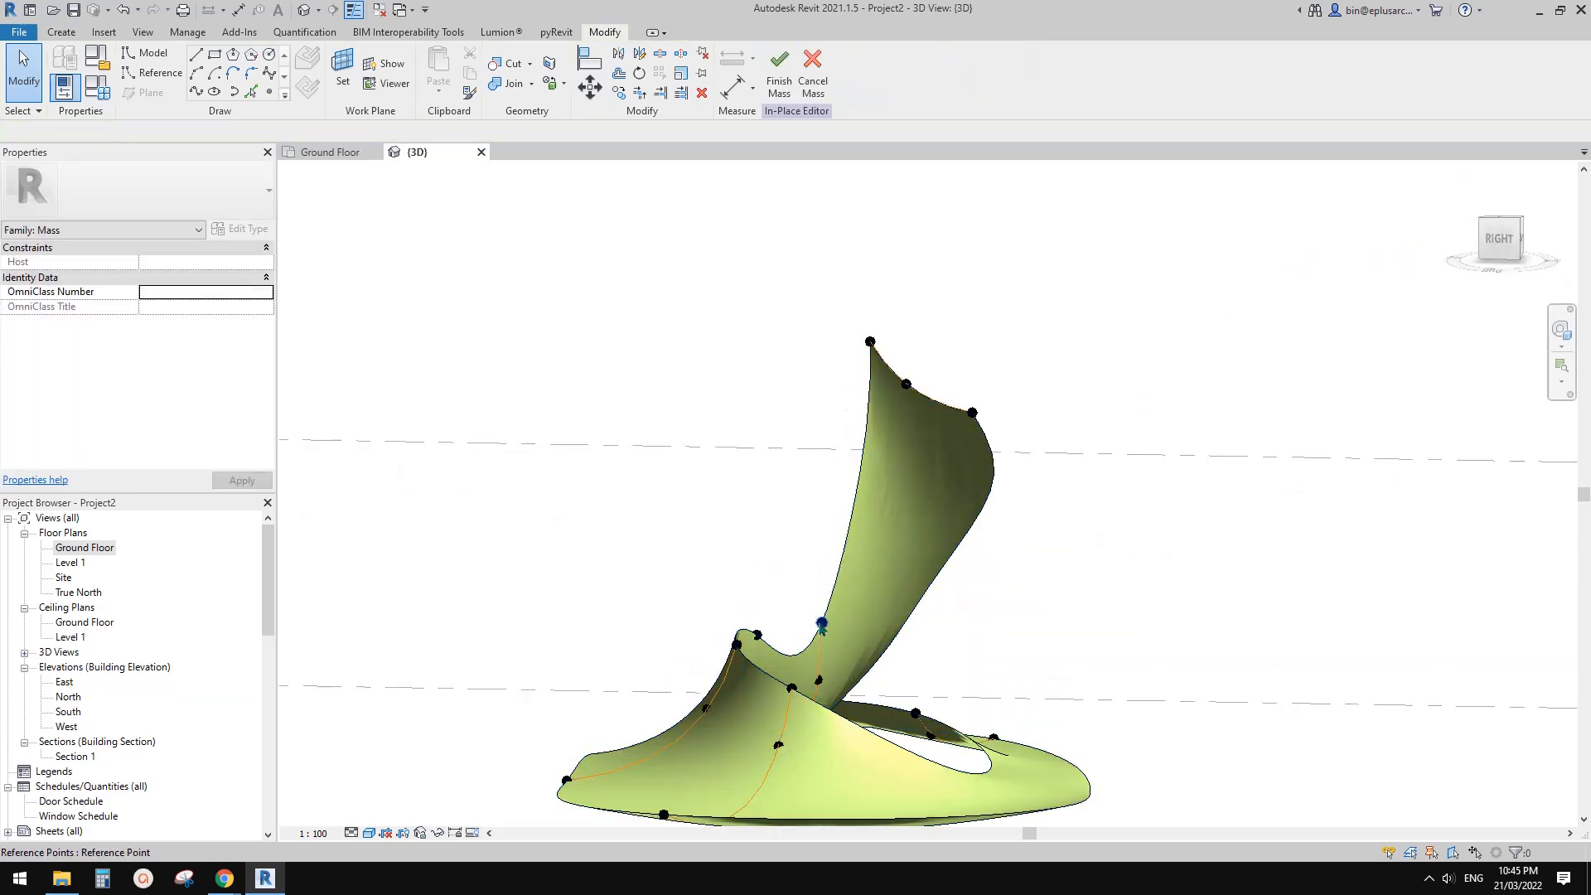
pyautogui.click(833, 572)
pyautogui.keyDown('shift'); pyautogui.moveTo(848, 455); pyautogui.dragTo(671, 567, button='middle'); pyautogui.keyUp('shift')
pyautogui.click(671, 567)
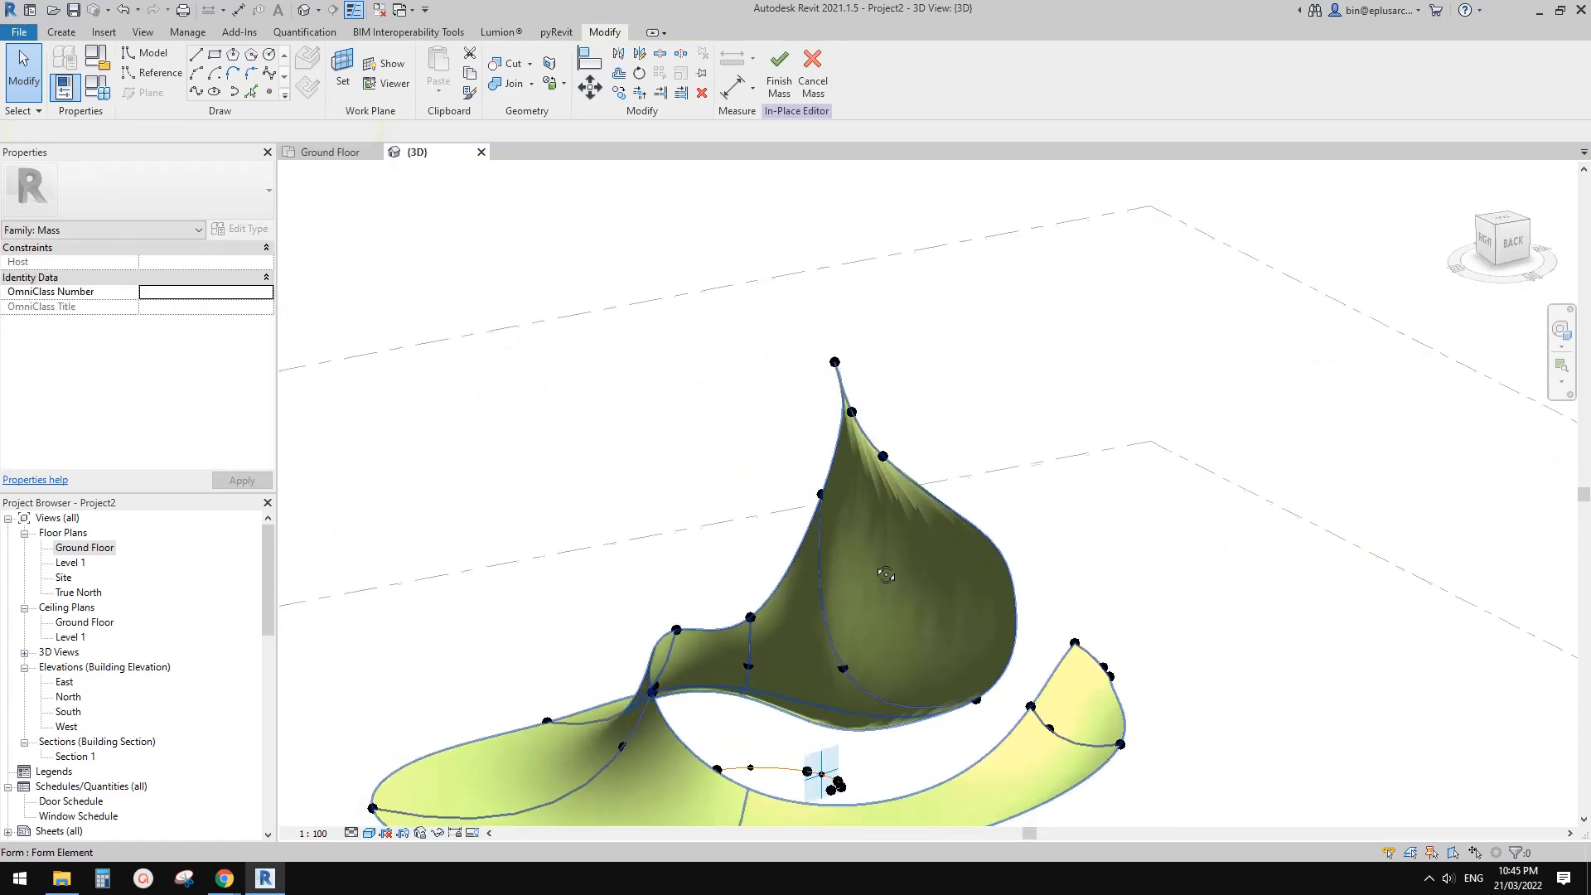
pyautogui.scroll(-1, 884, 574)
pyautogui.moveTo(870, 688); pyautogui.dragTo(883, 576, button='middle')
pyautogui.click(852, 611)
pyautogui.click(802, 611)
pyautogui.keyDown('shift'); pyautogui.moveTo(802, 625); pyautogui.dragTo(1000, 583, button='middle'); pyautogui.keyUp('shift')
pyautogui.click(734, 609)
pyautogui.scroll(2, 820, 583)
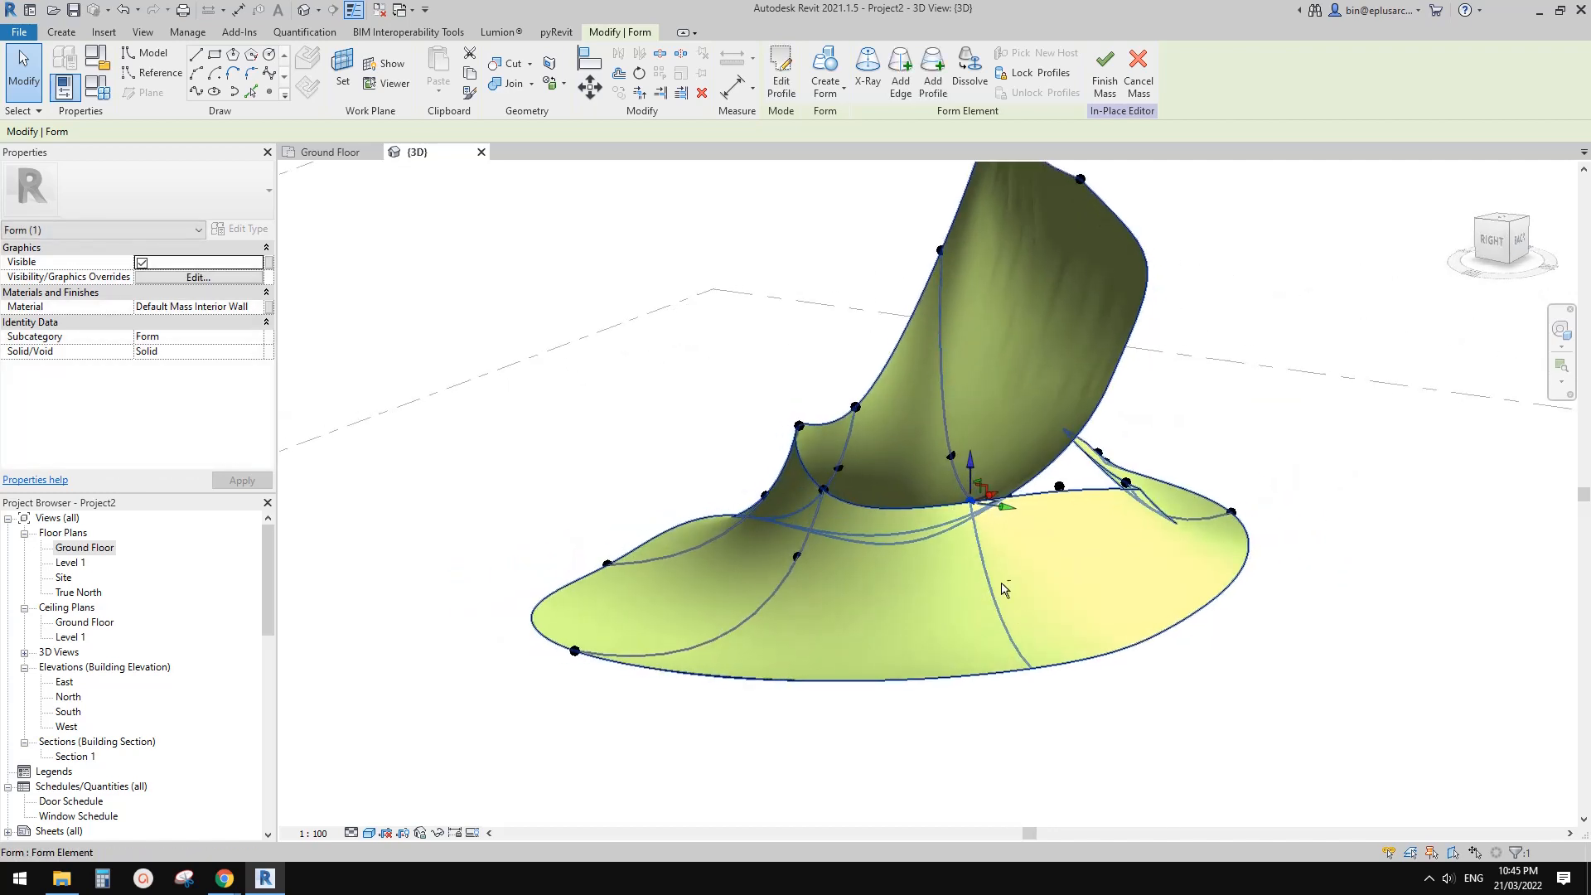
pyautogui.keyDown('shift'); pyautogui.moveTo(976, 454); pyautogui.dragTo(1057, 472, button='middle'); pyautogui.keyUp('shift')
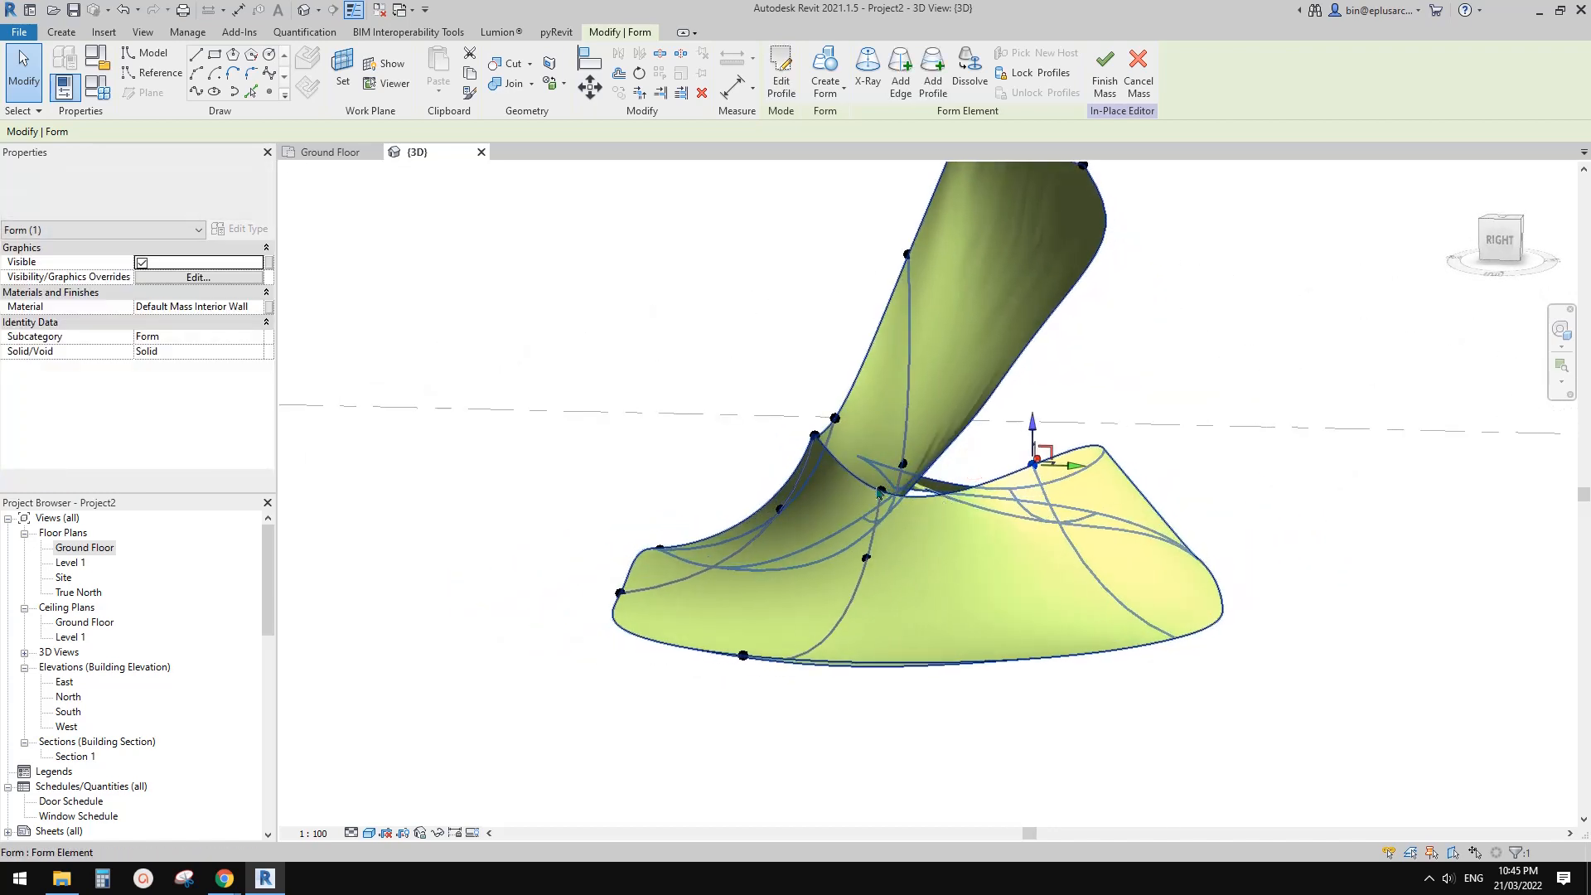
# Step: Raise the east profile's inner end point and the south-southeast profile's middle point
pyautogui.click(883, 493)
pyautogui.moveTo(893, 464); pyautogui.dragTo(866, 516)
pyautogui.keyDown('shift'); pyautogui.moveTo(893, 489); pyautogui.dragTo(728, 530, button='middle'); pyautogui.keyUp('shift')
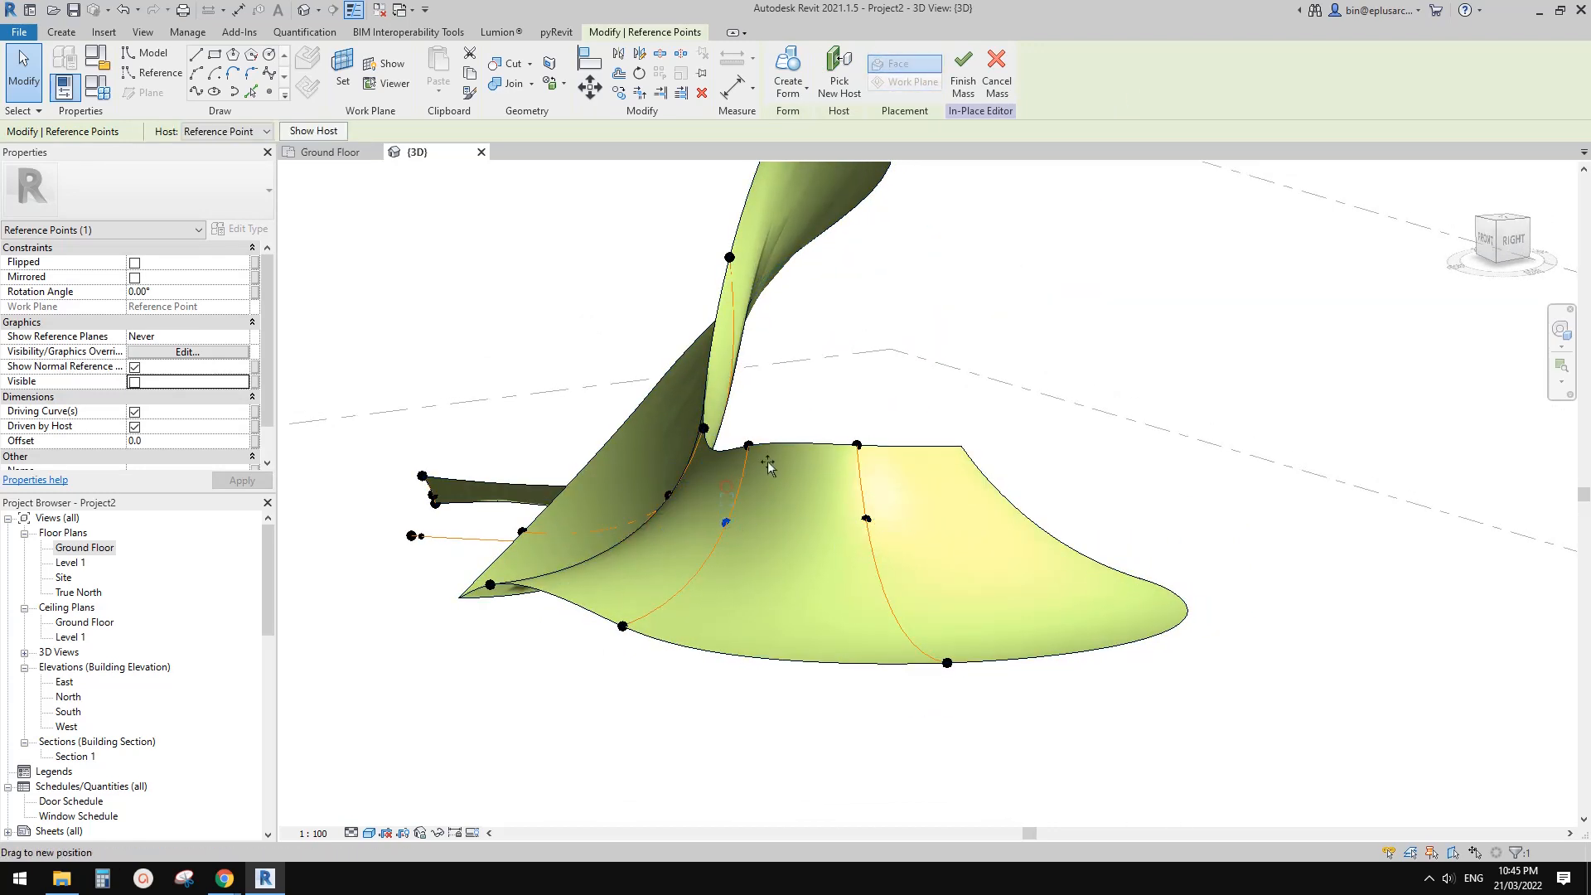
pyautogui.moveTo(768, 466); pyautogui.dragTo(767, 464)
pyautogui.keyDown('shift'); pyautogui.moveTo(752, 487); pyautogui.dragTo(820, 476, button='middle'); pyautogui.keyUp('shift')
# Step: Raise the inner end points of the south-southeast and southwest profiles to lift the roof's inner edge
pyautogui.click(726, 444)
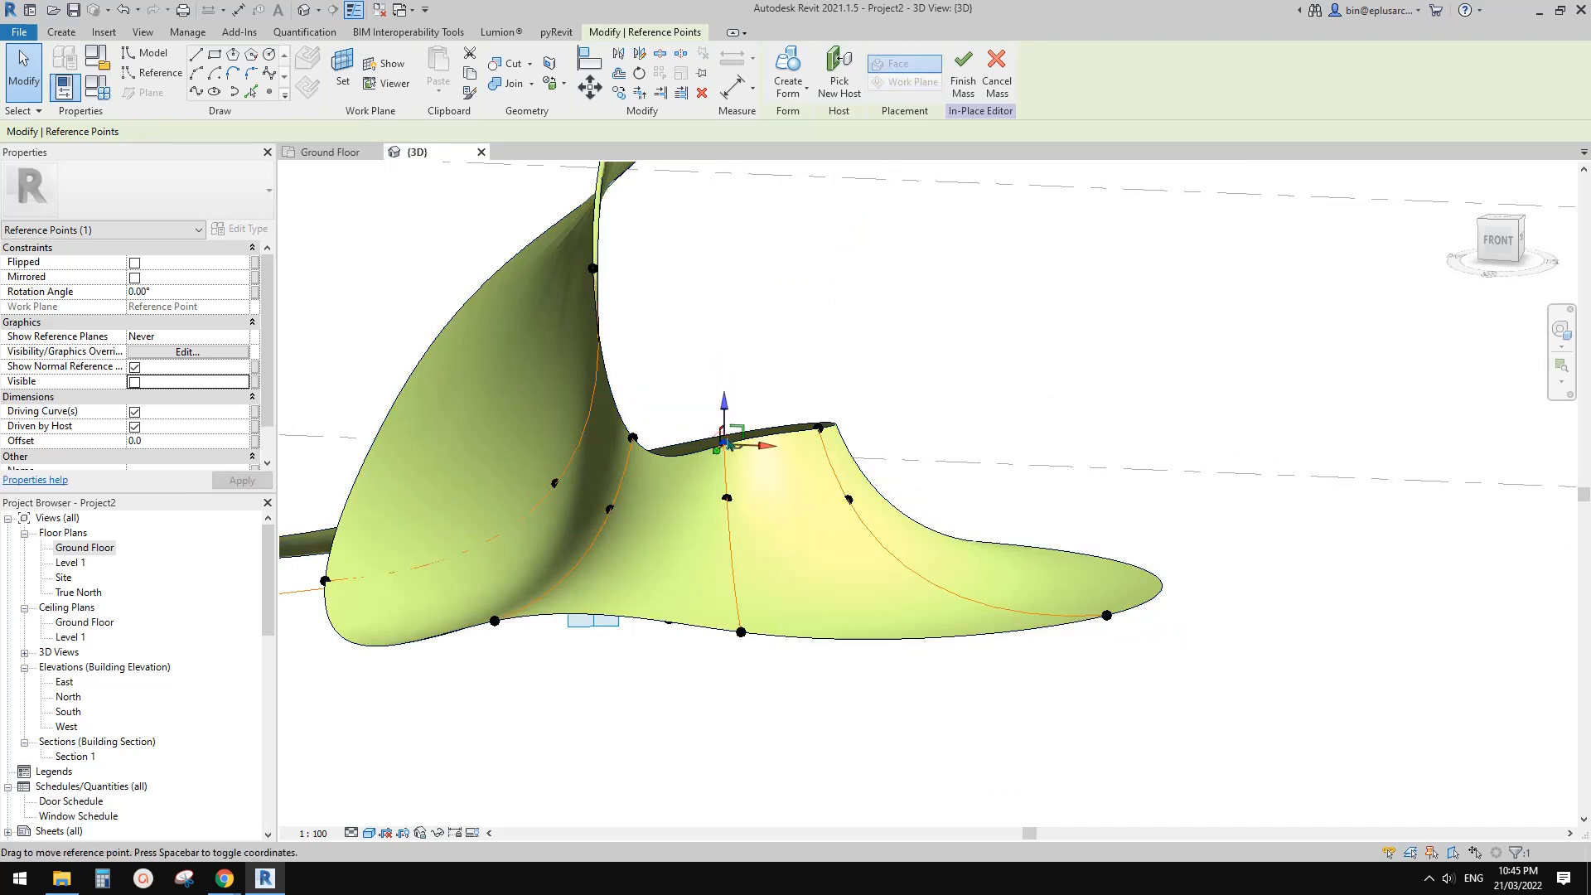
pyautogui.moveTo(680, 449); pyautogui.dragTo(725, 383)
pyautogui.click(632, 438)
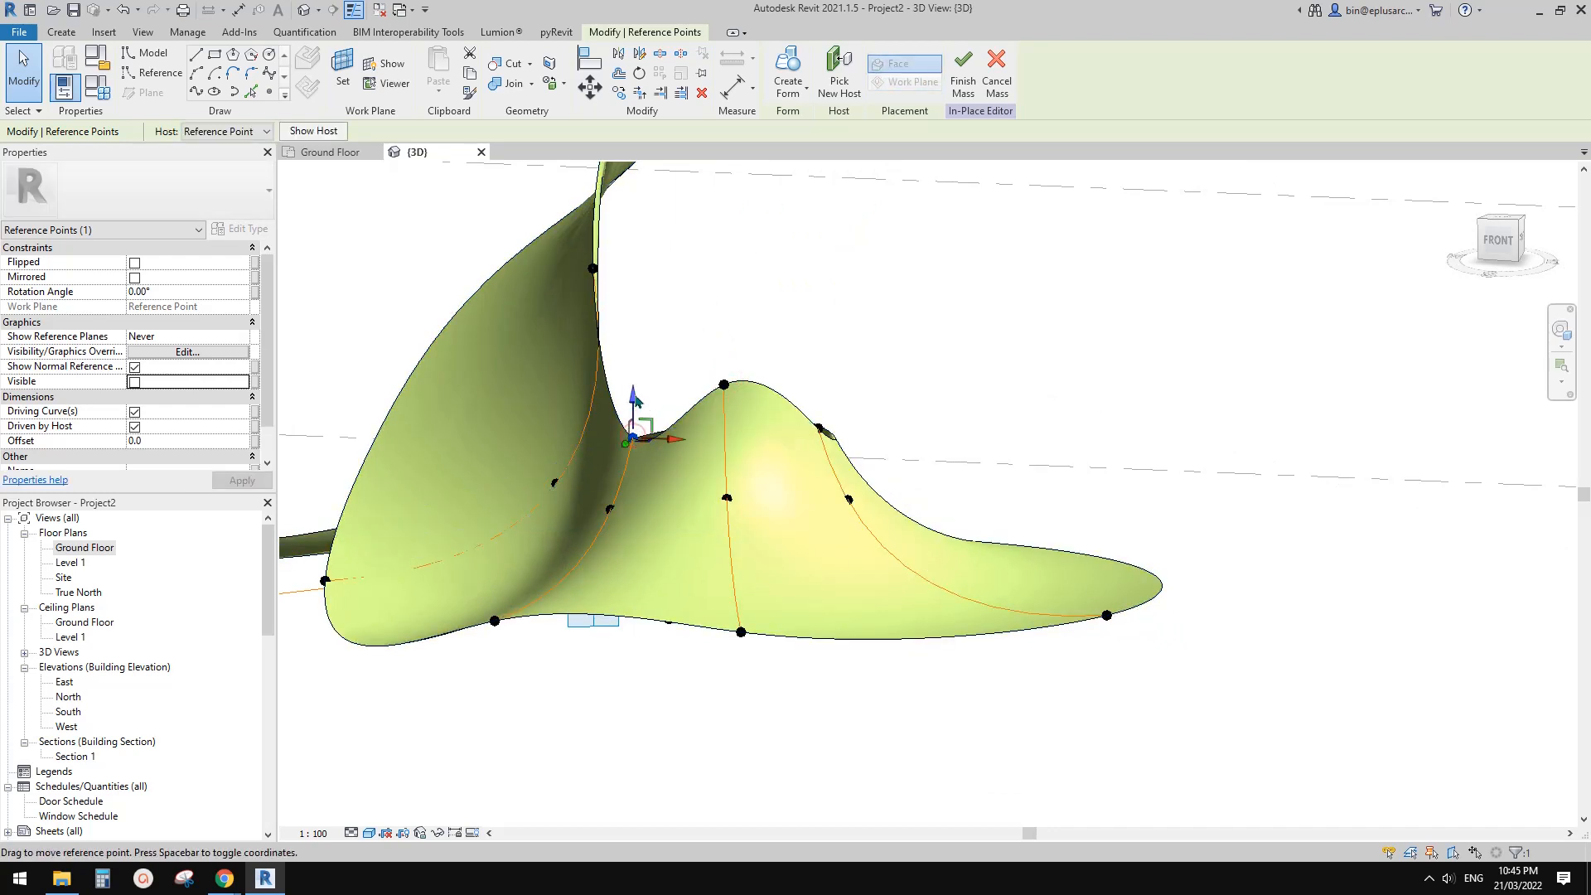
pyautogui.moveTo(647, 348); pyautogui.dragTo(647, 345)
pyautogui.keyDown('shift'); pyautogui.moveTo(766, 431); pyautogui.dragTo(891, 443, button='middle'); pyautogui.keyUp('shift')
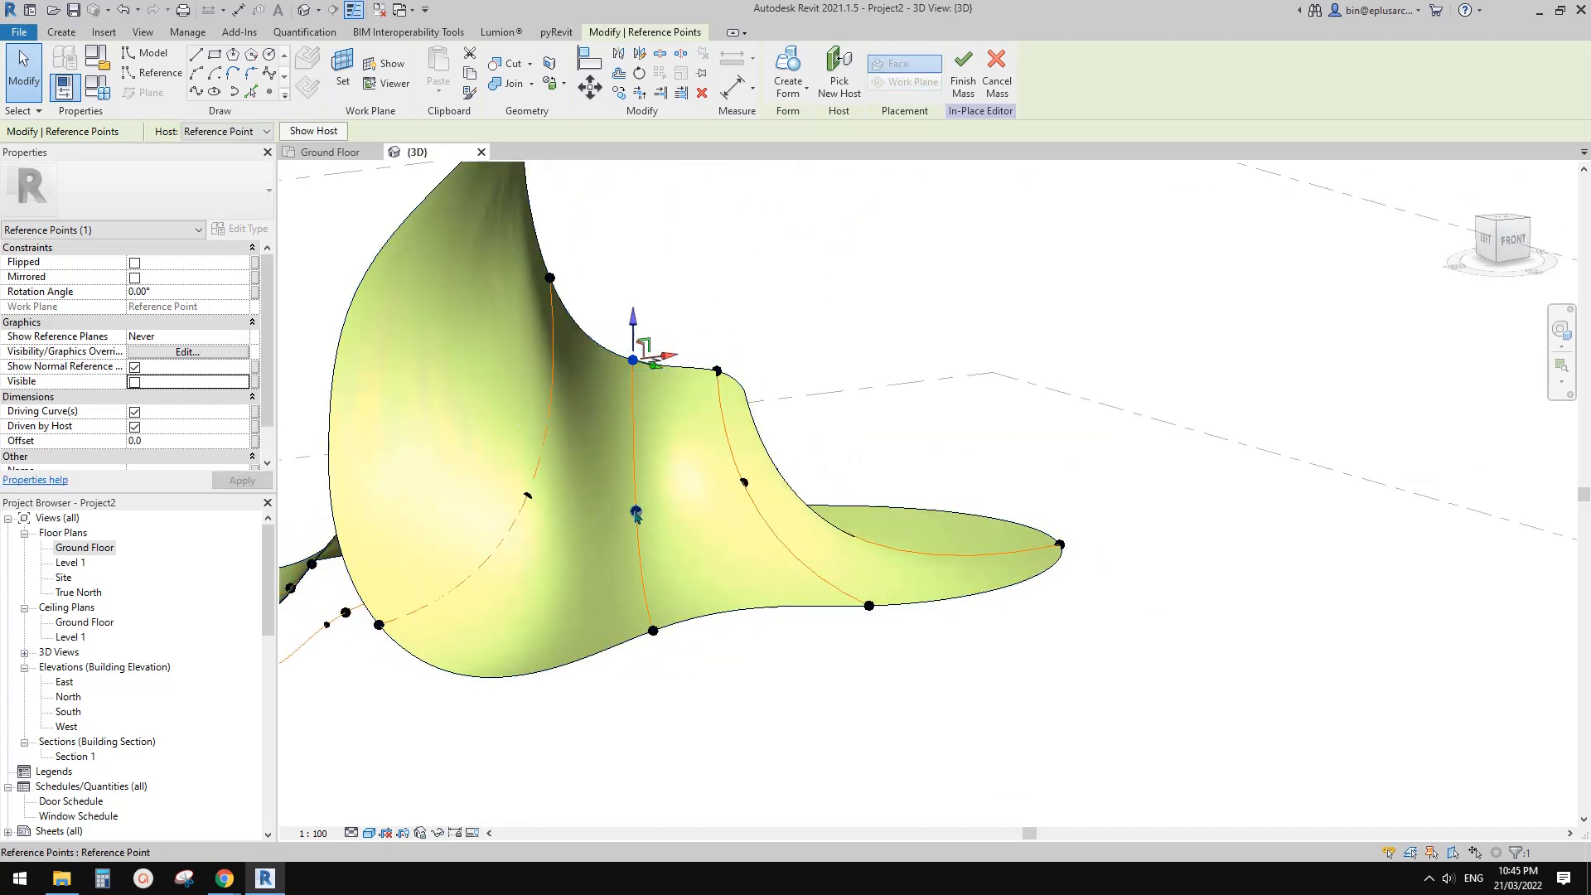
# Step: Raise the middle points of the southwest and west profiles to fill out the roof surface
pyautogui.click(635, 513)
pyautogui.moveTo(635, 513); pyautogui.dragTo(710, 518, button='middle')
pyautogui.moveTo(707, 434); pyautogui.dragTo(920, 457, button='middle')
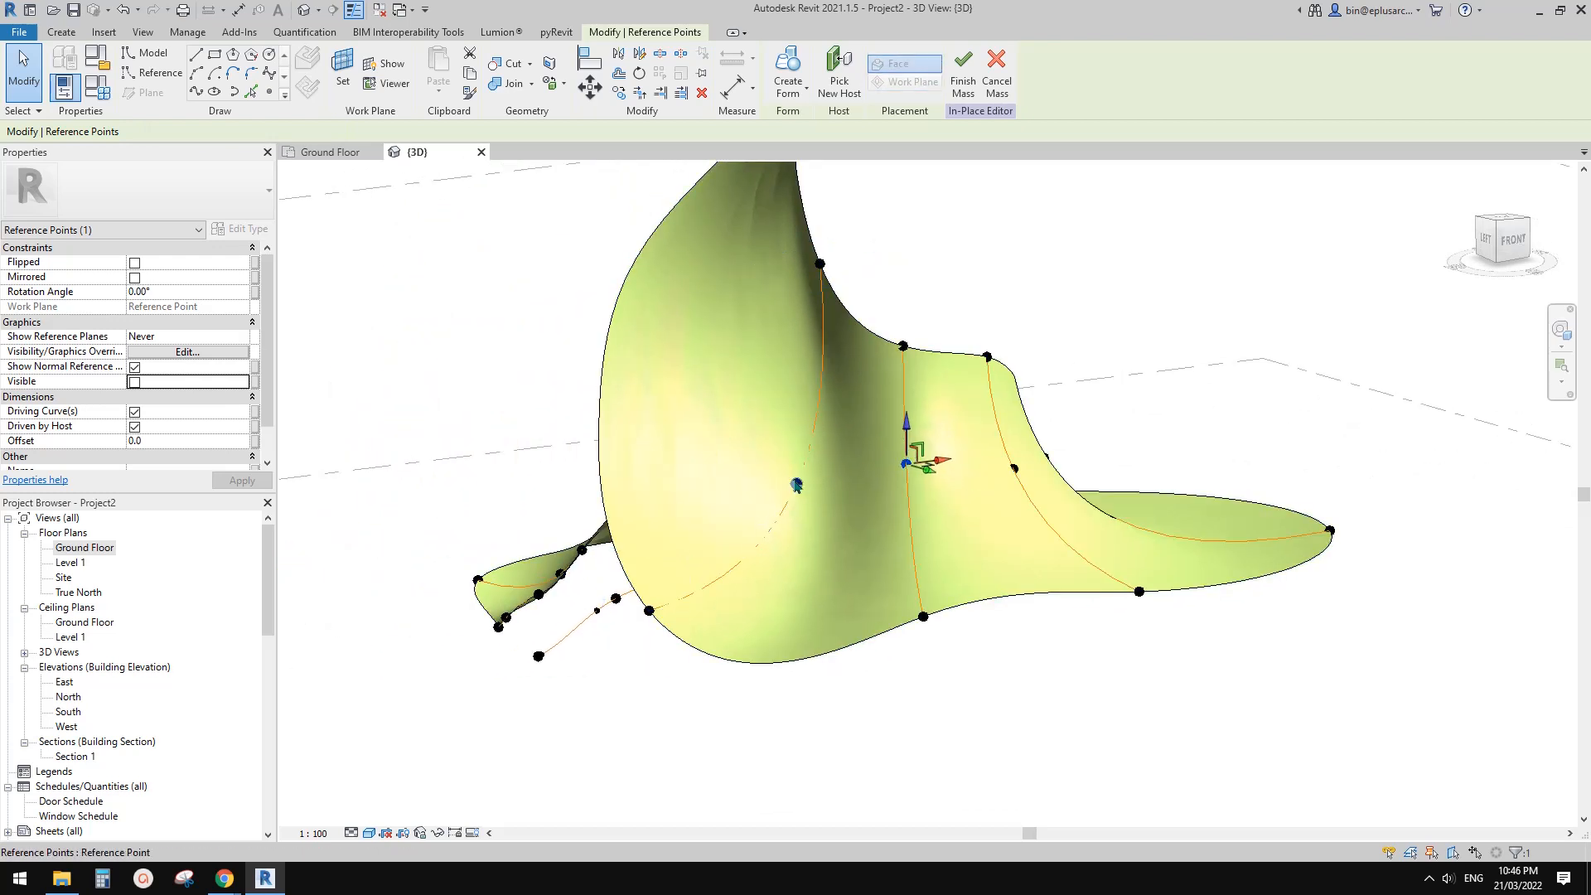
pyautogui.moveTo(811, 365); pyautogui.dragTo(810, 363)
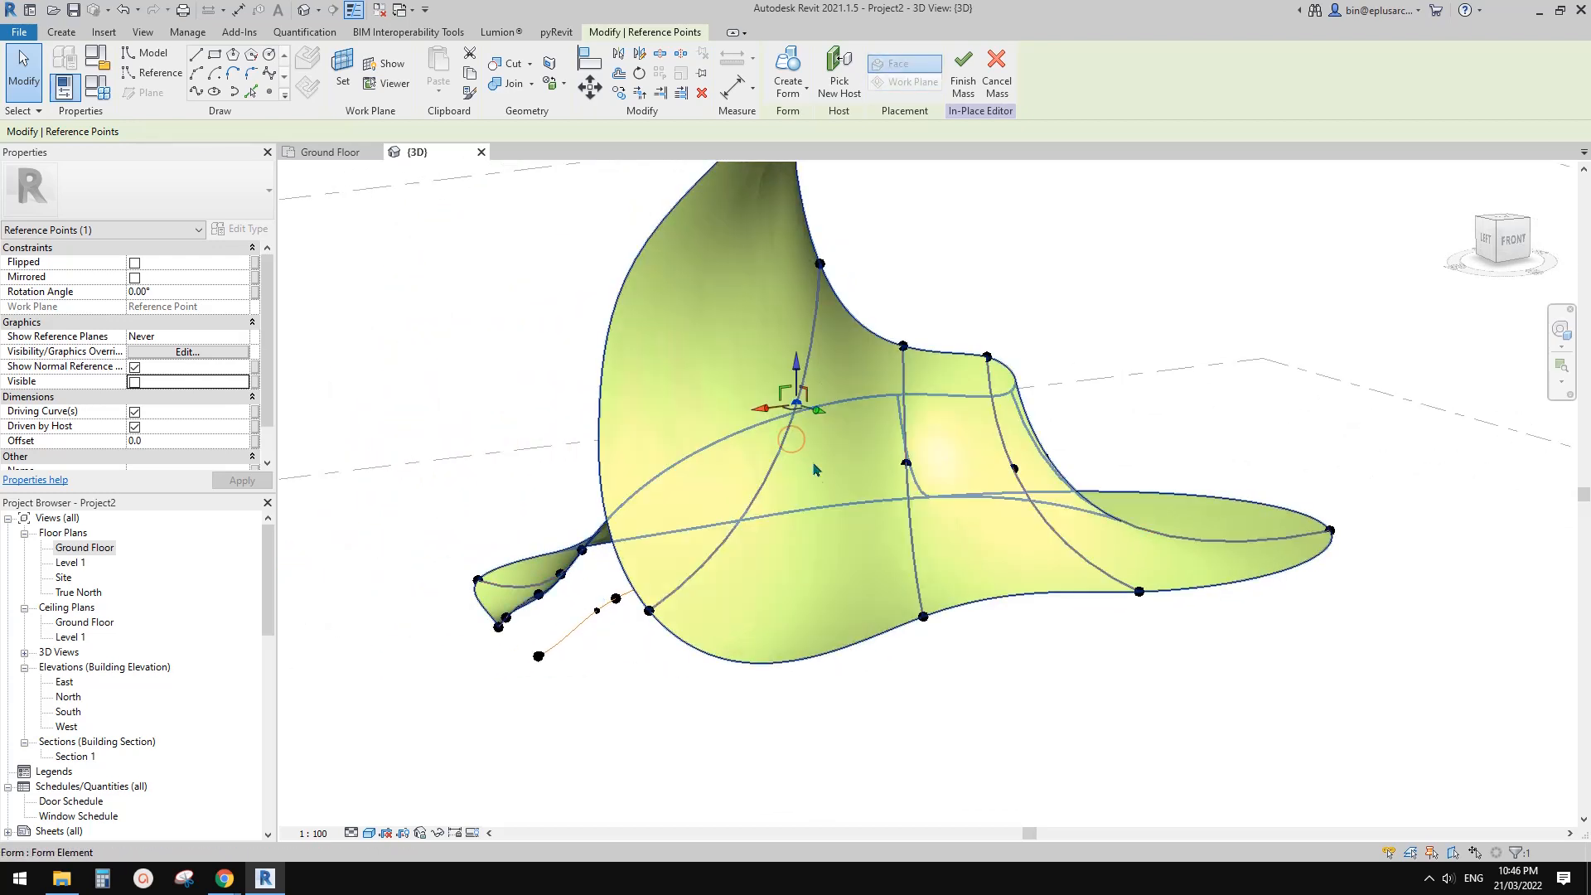
# Step: Raise the outer end points of the west and southwest profiles to lift the outer roof edge
pyautogui.keyDown('shift'); pyautogui.moveTo(815, 469); pyautogui.dragTo(667, 383, button='middle'); pyautogui.keyUp('shift')
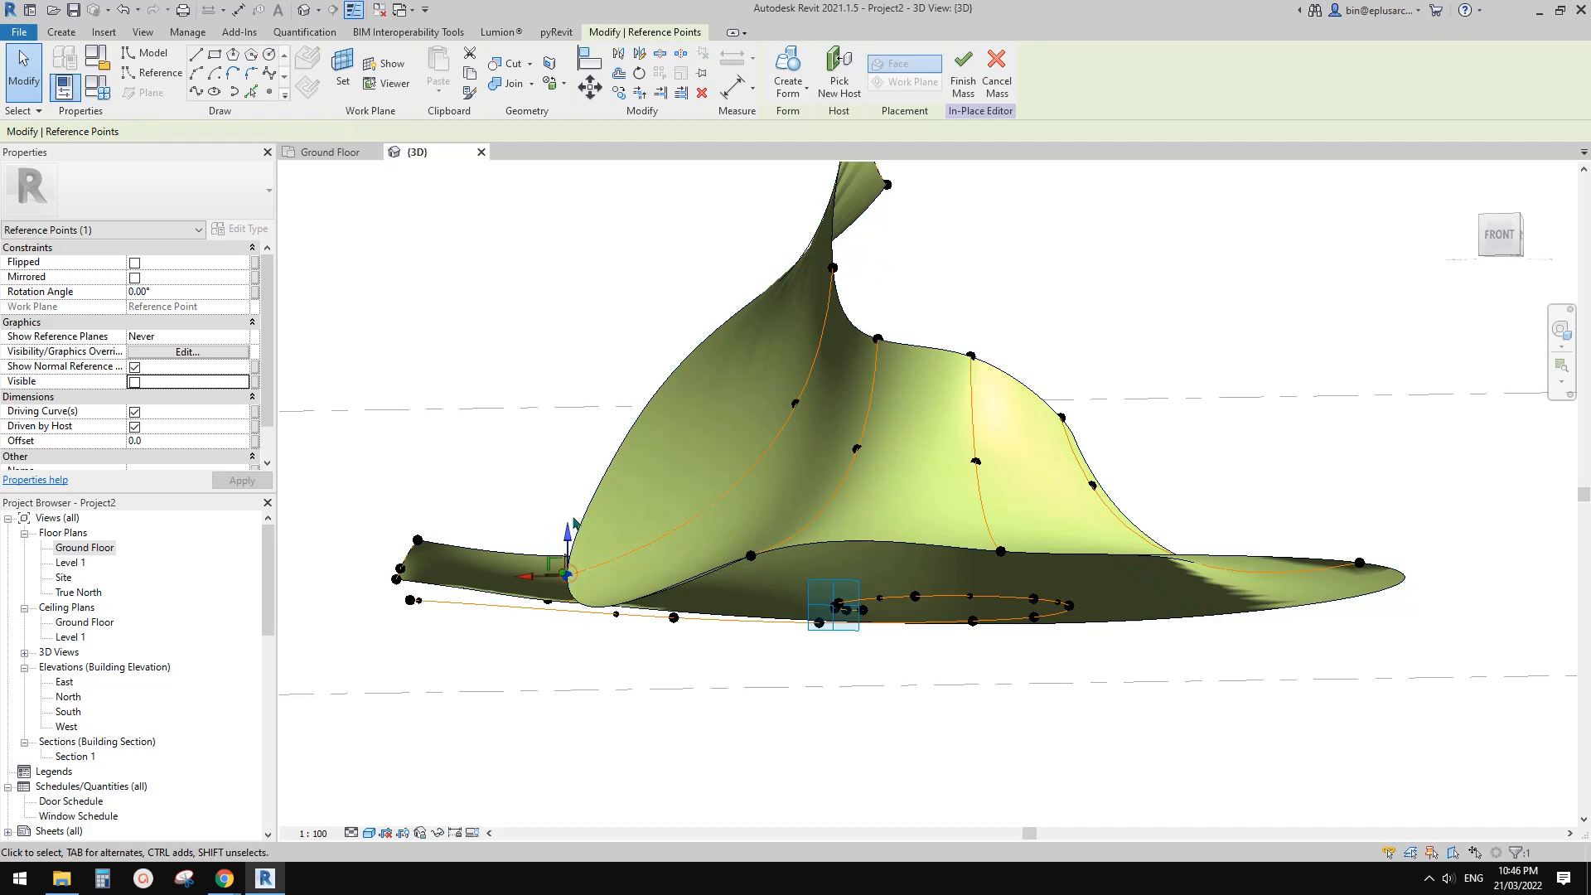
pyautogui.moveTo(567, 574); pyautogui.dragTo(575, 481)
pyautogui.keyDown('shift'); pyautogui.moveTo(787, 542); pyautogui.dragTo(807, 605, button='middle'); pyautogui.keyUp('shift')
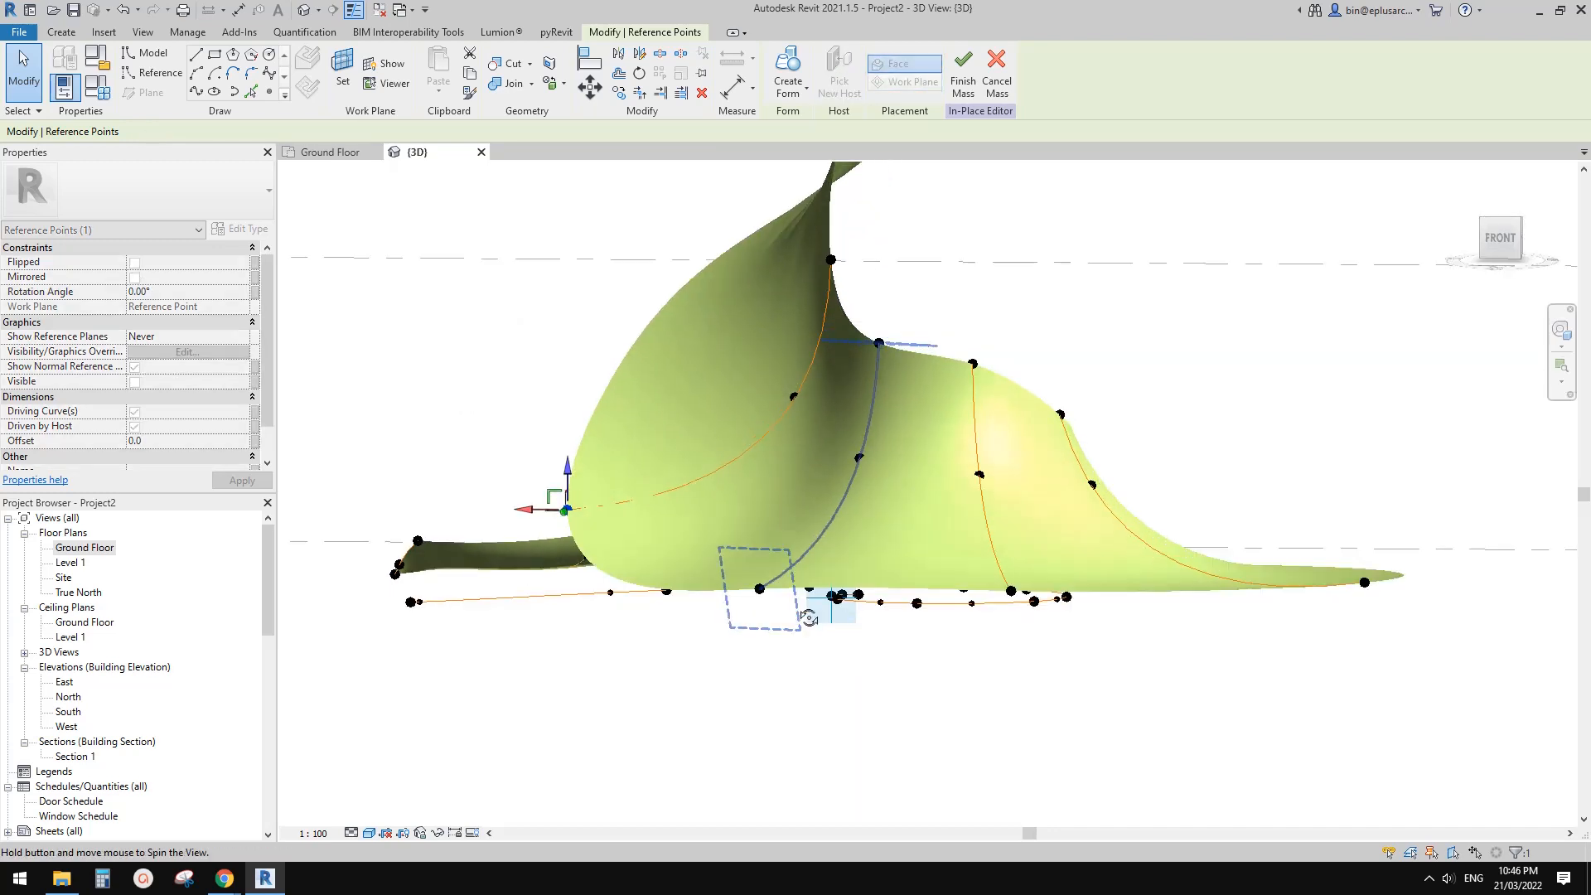
pyautogui.moveTo(777, 526); pyautogui.dragTo(779, 529)
# Step: Raise the outer end points of the south-southeast and east profiles to continue lifting the outer roof edge
pyautogui.scroll(-1, 780, 531)
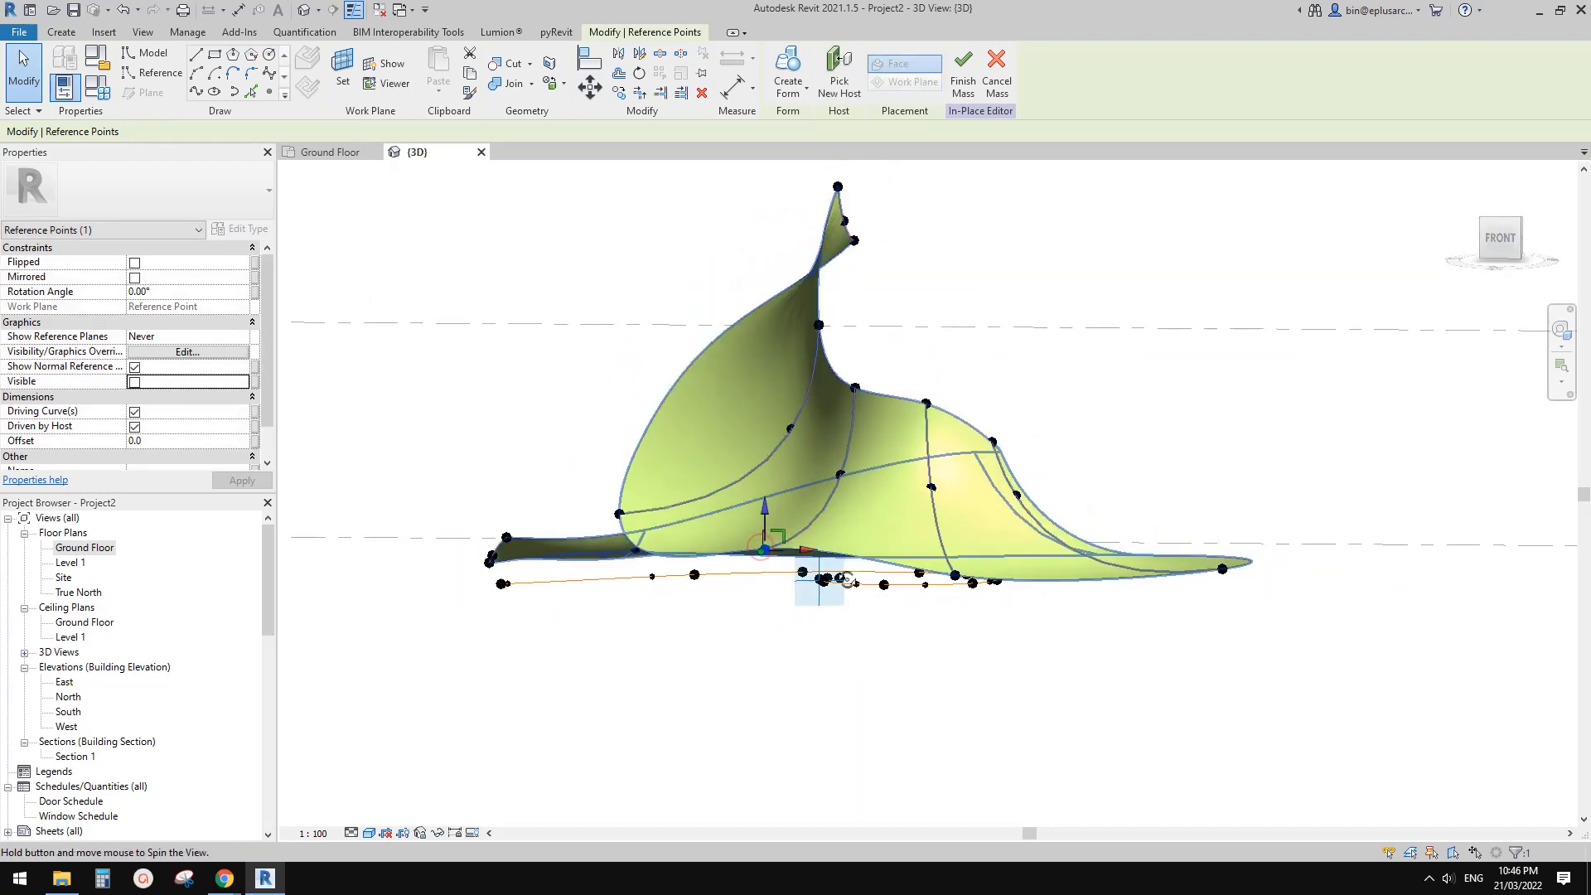
pyautogui.keyDown('shift'); pyautogui.moveTo(870, 579); pyautogui.dragTo(797, 607, button='middle'); pyautogui.keyUp('shift')
pyautogui.click(891, 593)
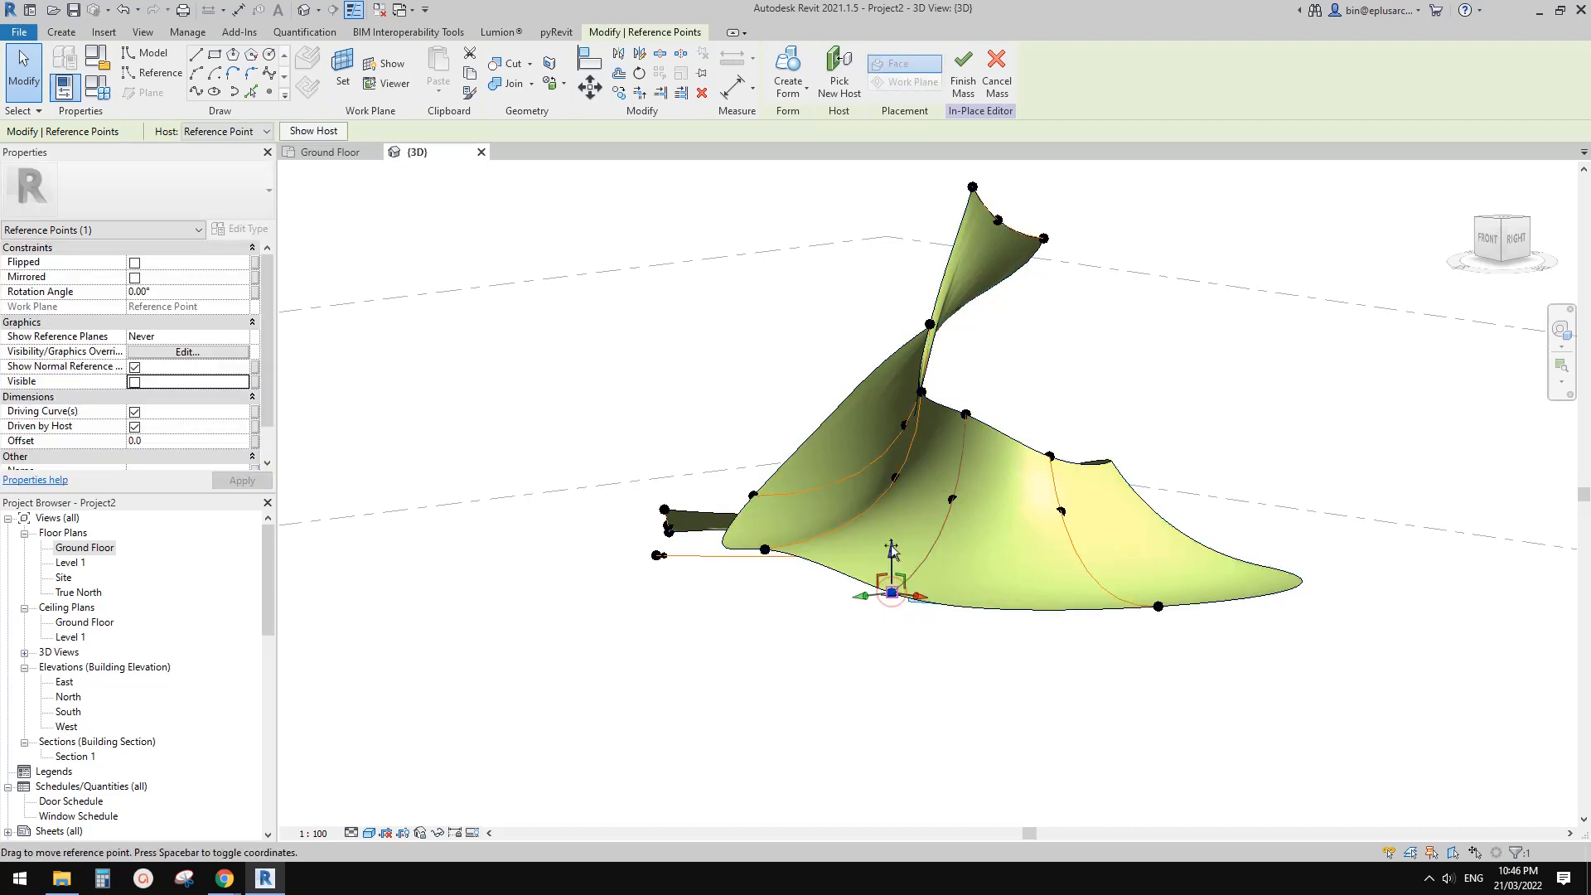
pyautogui.moveTo(909, 530); pyautogui.dragTo(910, 526)
pyautogui.keyDown('shift'); pyautogui.moveTo(1006, 576); pyautogui.dragTo(932, 587, button='middle'); pyautogui.keyUp('shift')
pyautogui.click(1078, 625)
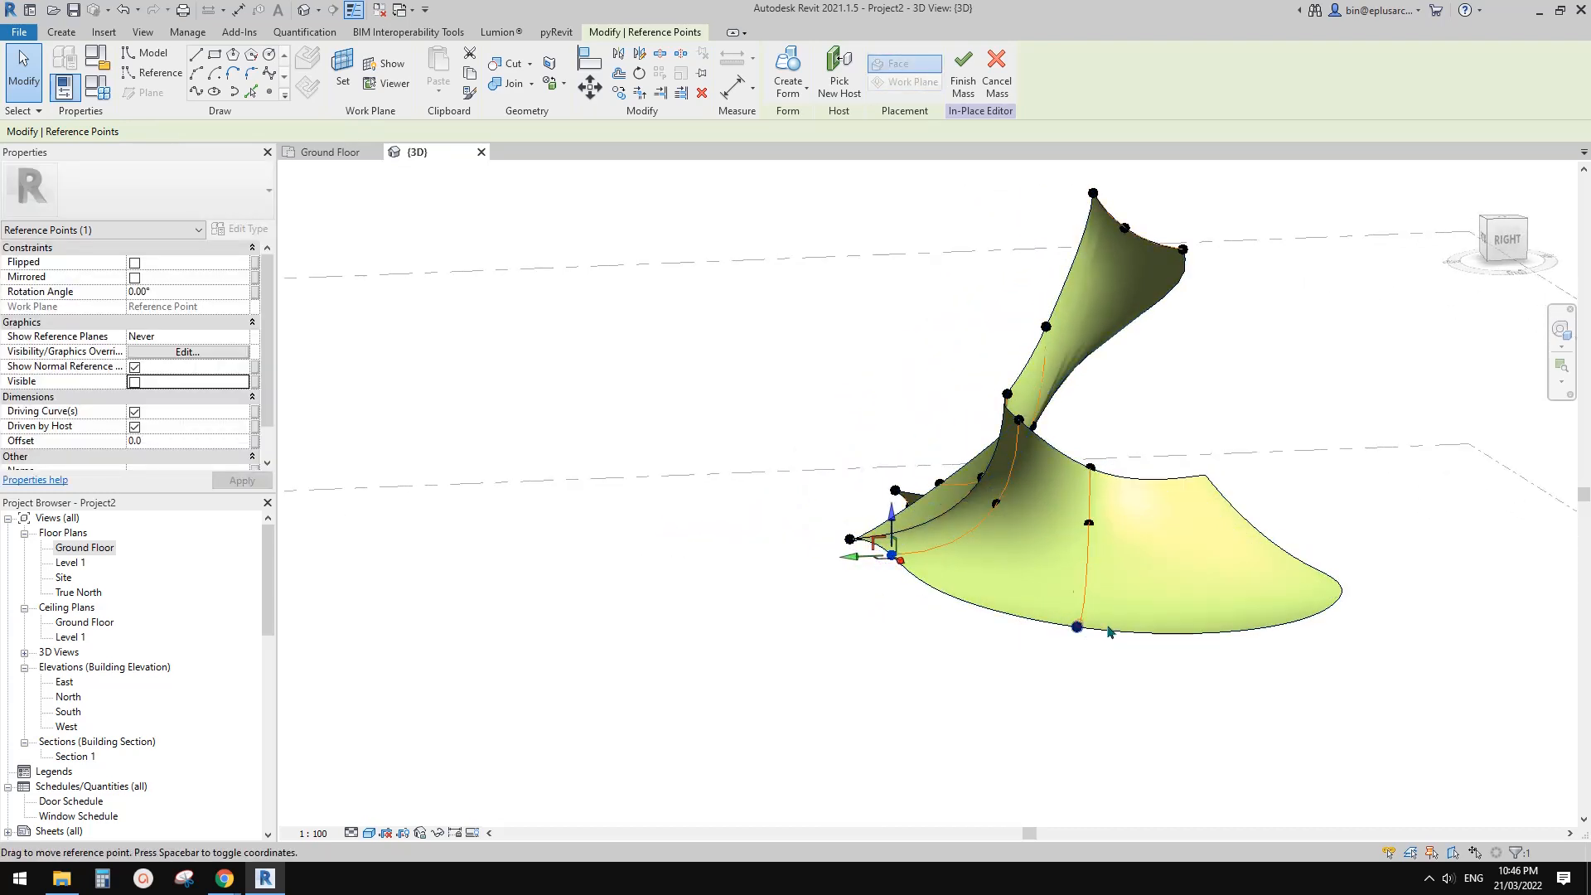
pyautogui.moveTo(1081, 598); pyautogui.dragTo(1027, 598, button='middle')
pyautogui.moveTo(1033, 554); pyautogui.dragTo(1033, 552)
# Step: Raise the east profile's middle point
pyautogui.keyDown('shift'); pyautogui.moveTo(1136, 604); pyautogui.dragTo(1069, 607, button='middle'); pyautogui.keyUp('shift')
pyautogui.moveTo(1139, 607); pyautogui.dragTo(828, 594, button='middle')
pyautogui.click(887, 517)
pyautogui.scroll(2, 887, 517)
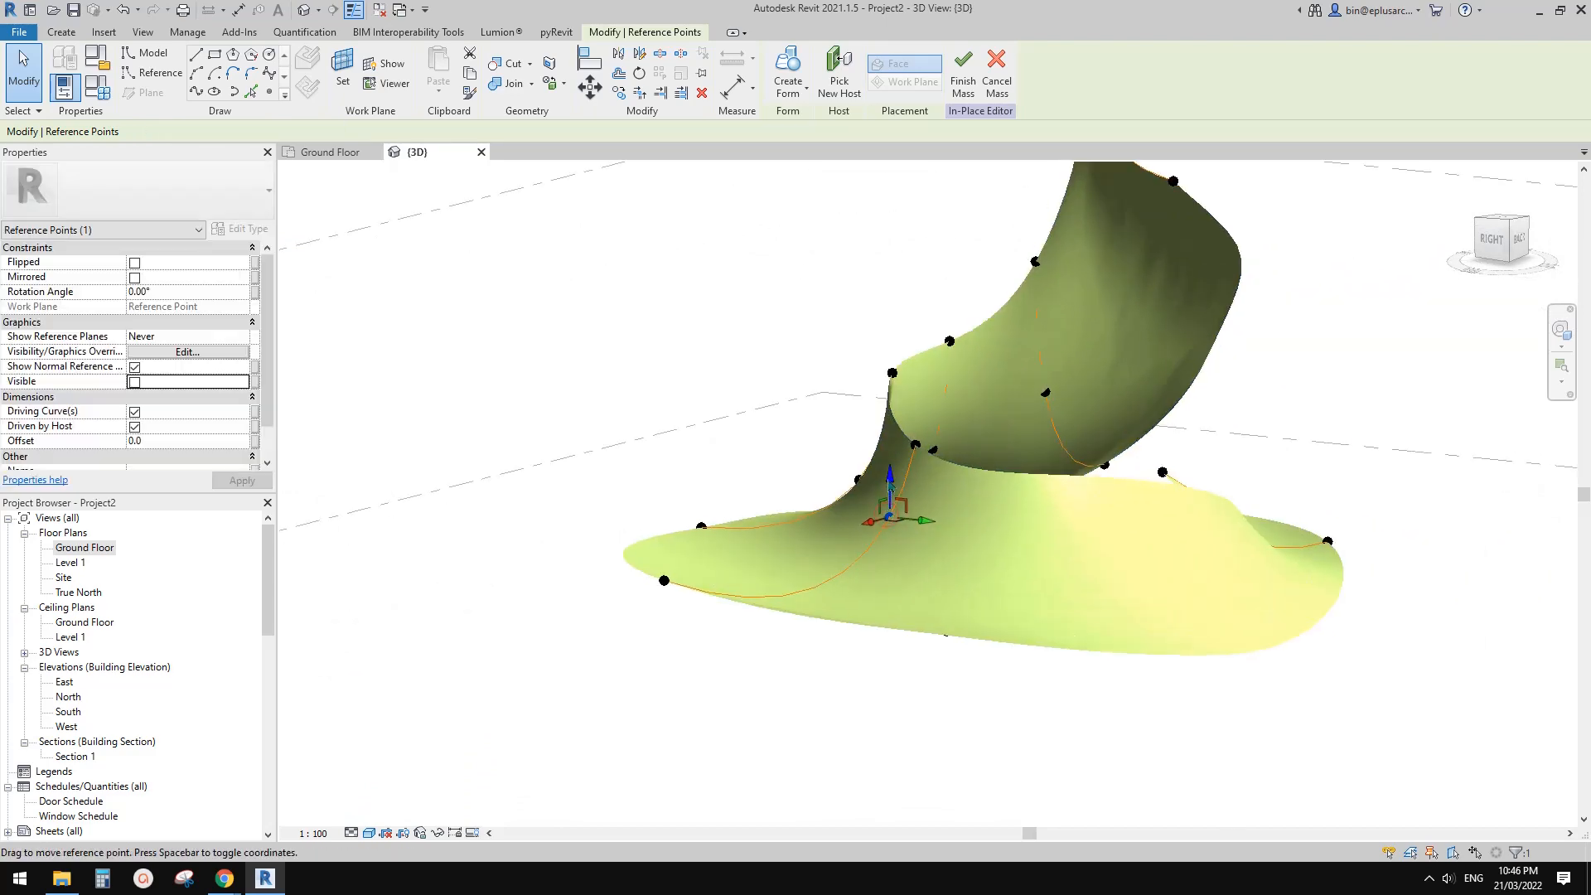
pyautogui.moveTo(888, 477); pyautogui.dragTo(896, 420)
# Step: Try to move the inner end point of the profile next to the spiral's low outer end horizontally southward
pyautogui.keyDown('shift'); pyautogui.moveTo(881, 484); pyautogui.dragTo(932, 668, button='middle'); pyautogui.keyUp('shift')
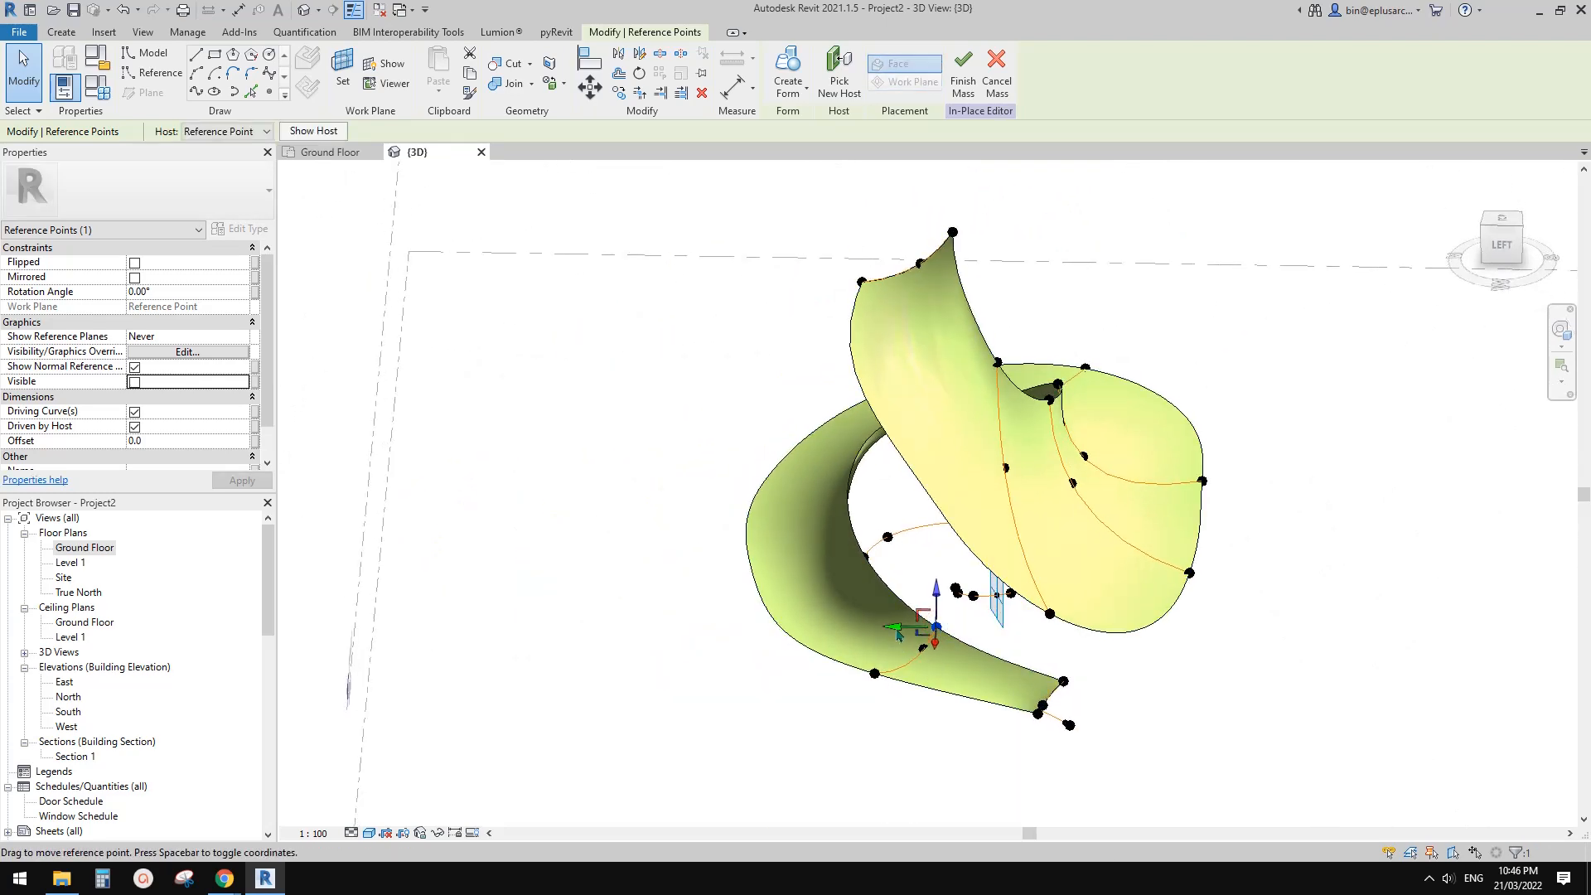
pyautogui.moveTo(903, 627); pyautogui.dragTo(901, 628)
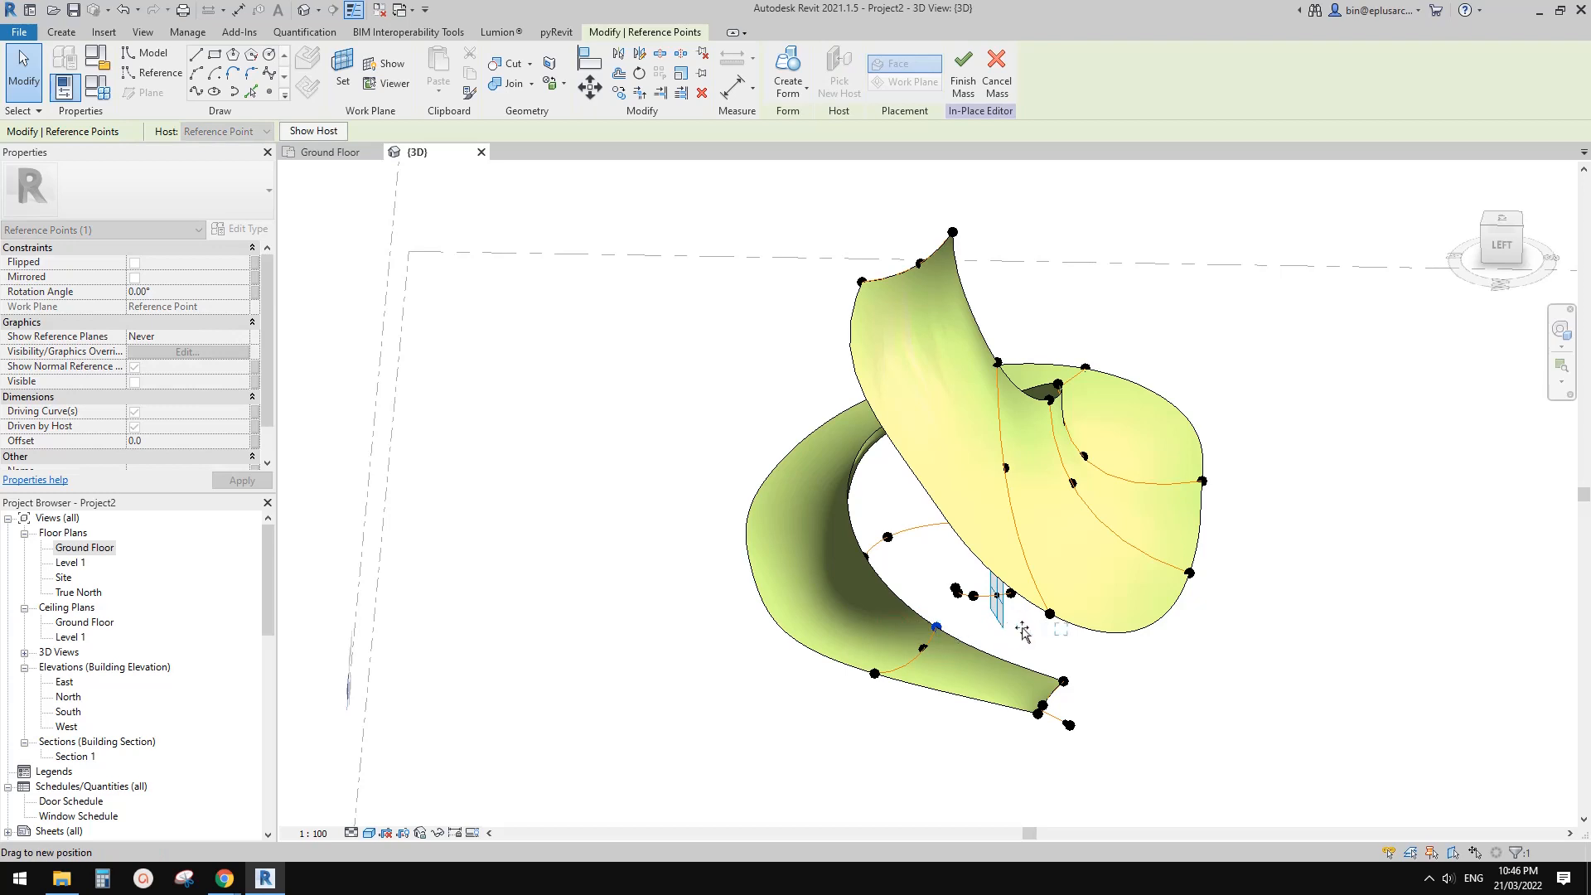
pyautogui.moveTo(1023, 631); pyautogui.dragTo(1076, 627)
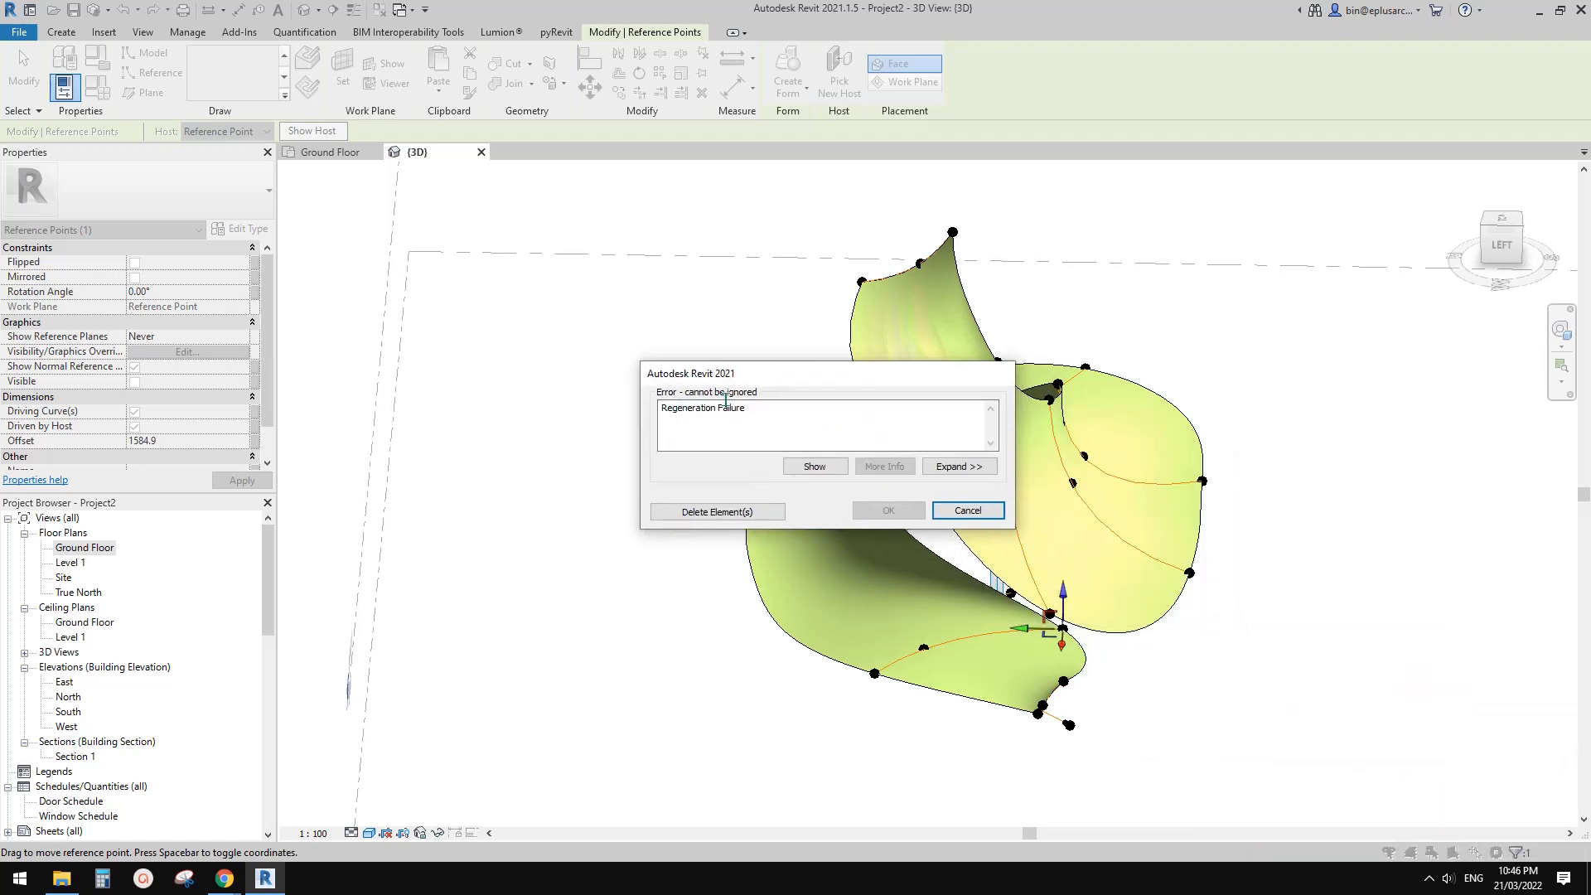
pyautogui.moveTo(765, 381); pyautogui.dragTo(642, 317)
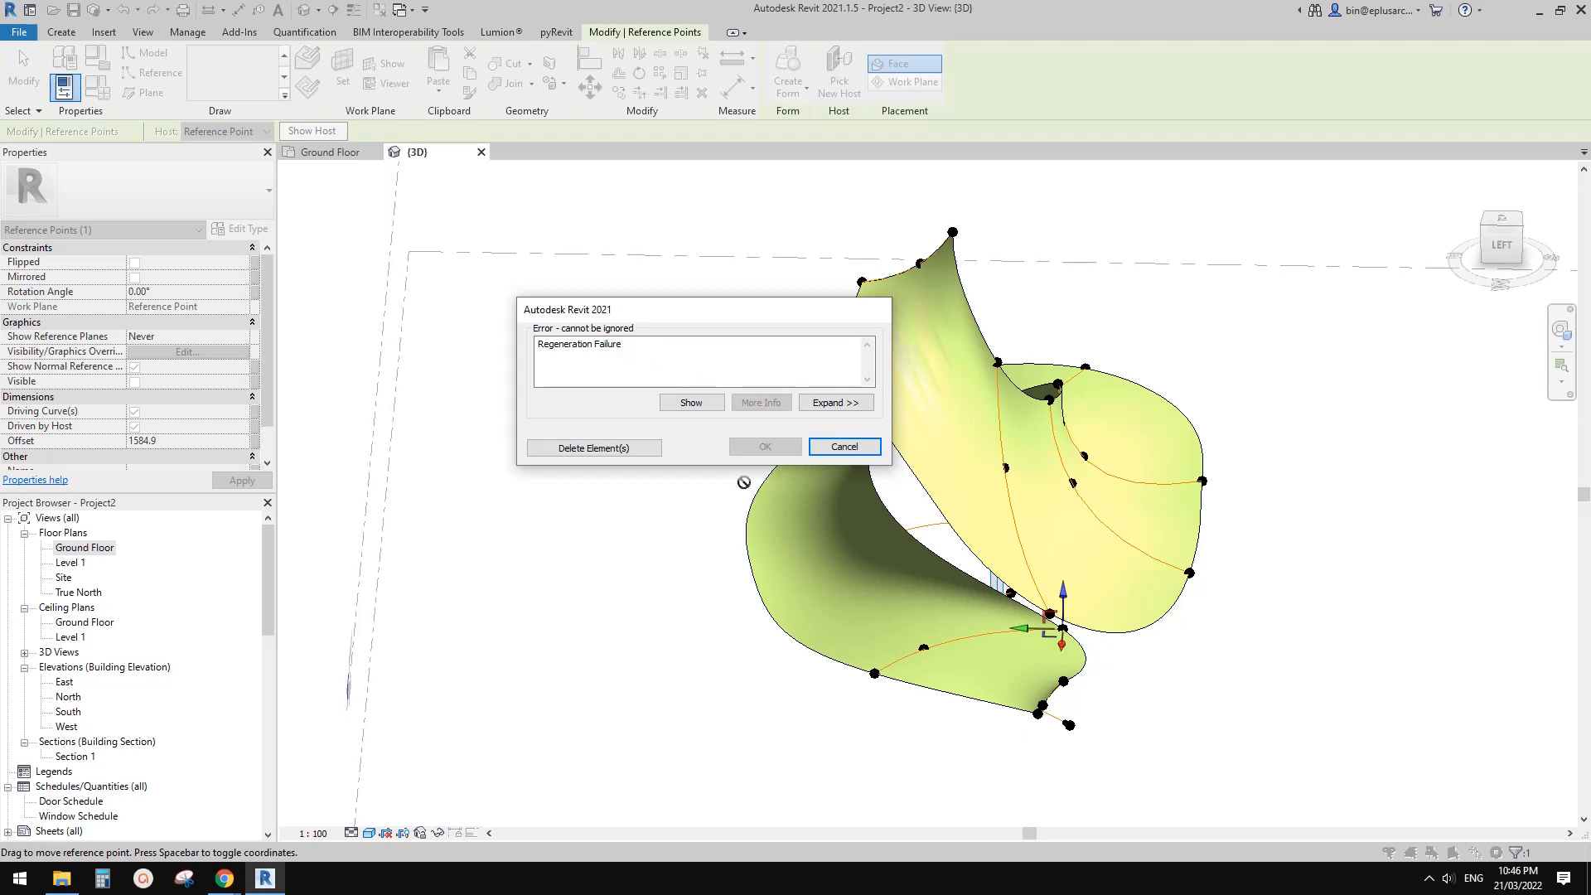
pyautogui.click(840, 448)
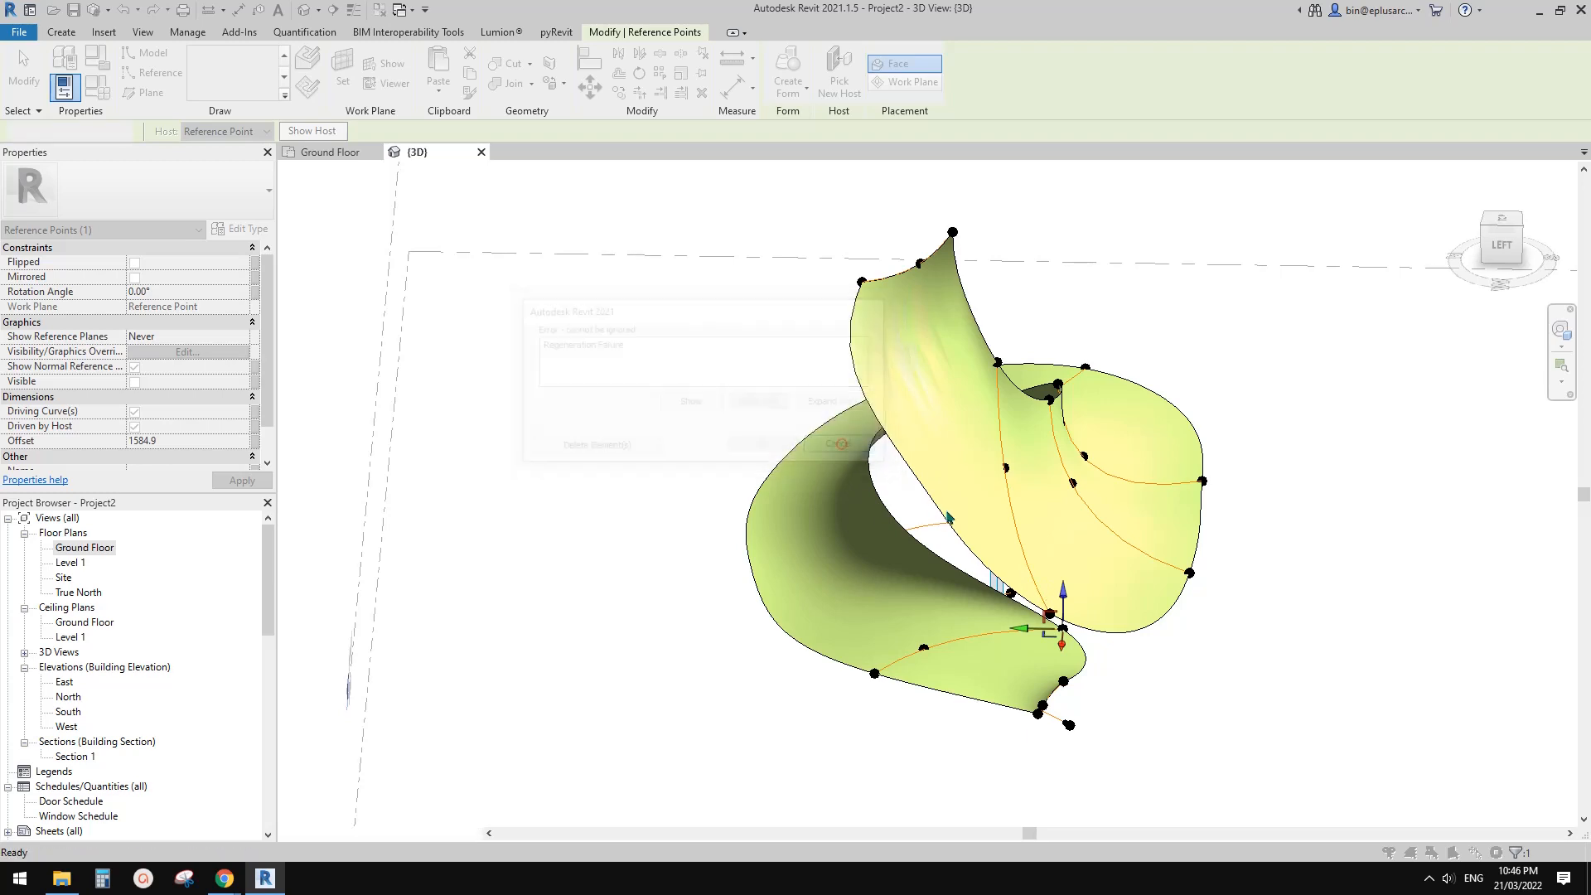
# Step: Try to raise the inner end point of the profile next to the spiral's low outer end
pyautogui.click(942, 628)
pyautogui.keyDown('shift'); pyautogui.moveTo(951, 631); pyautogui.dragTo(980, 588, button='middle'); pyautogui.keyUp('shift')
pyautogui.moveTo(950, 534); pyautogui.dragTo(952, 472)
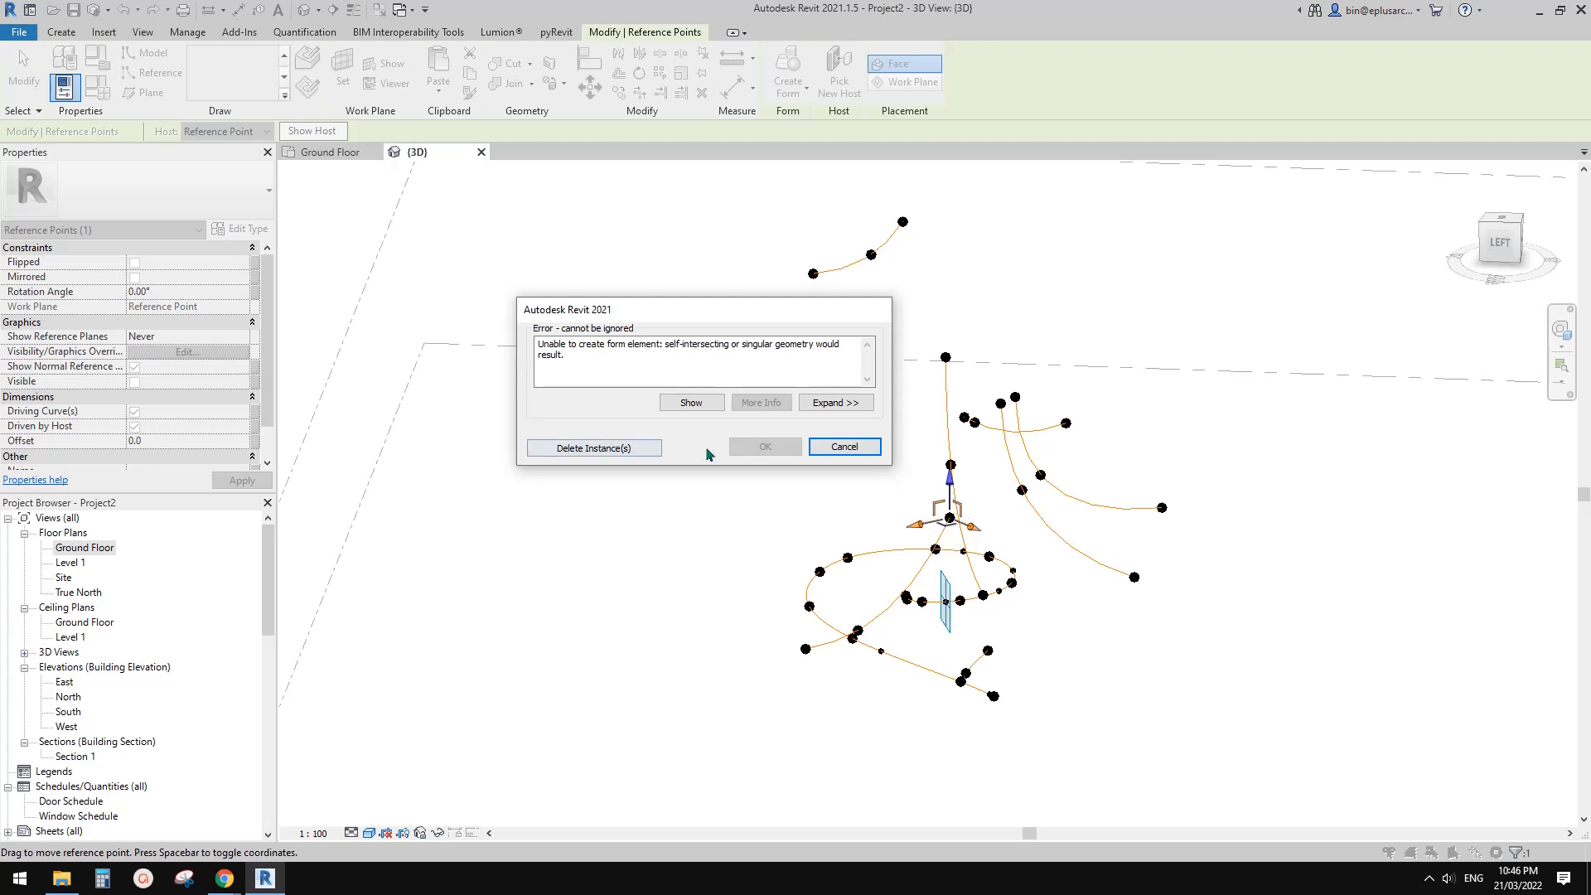
pyautogui.click(840, 453)
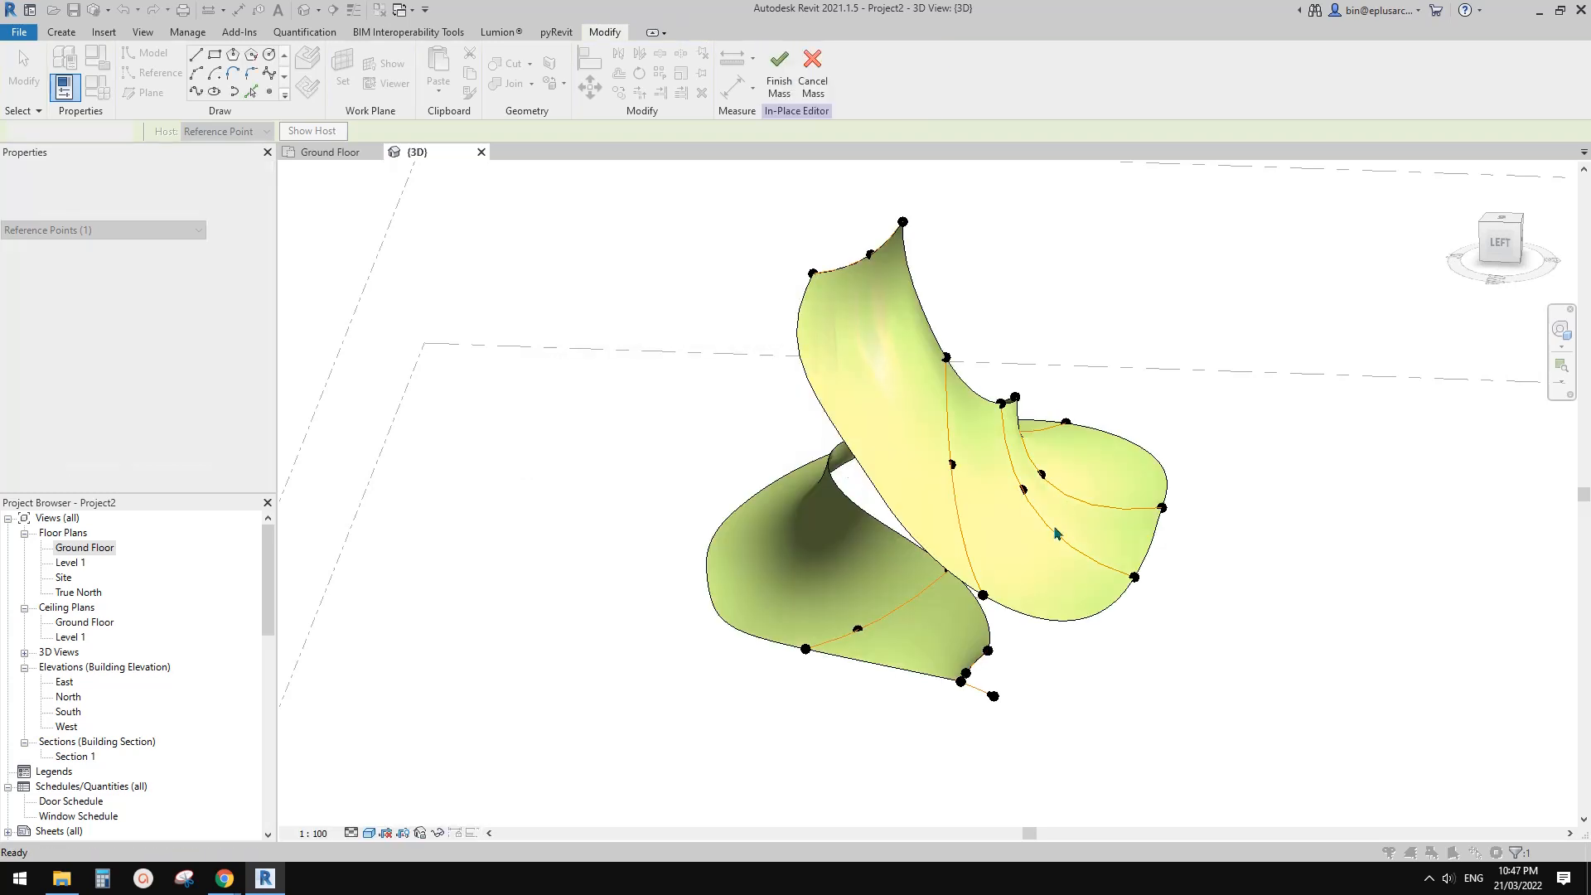
# Step: Try to reposition the upper point of the profile that closes the spiral's low outer end
pyautogui.keyDown('shift'); pyautogui.moveTo(921, 534); pyautogui.dragTo(1076, 547, button='middle'); pyautogui.keyUp('shift')
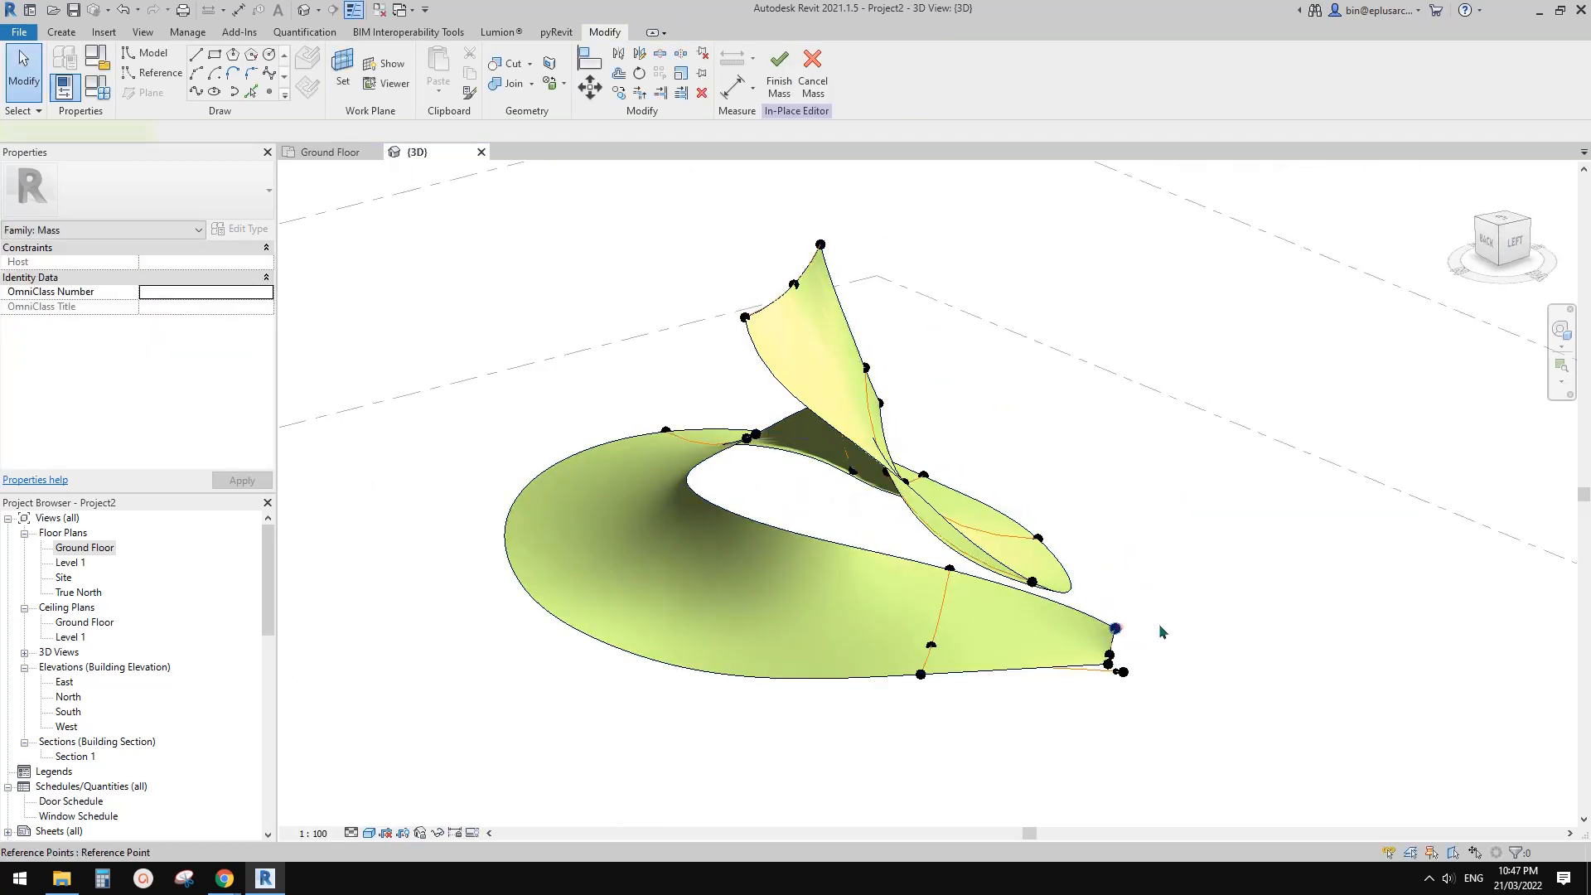
pyautogui.click(1114, 627)
pyautogui.keyDown('shift'); pyautogui.moveTo(1114, 628); pyautogui.dragTo(1108, 649, button='middle'); pyautogui.keyUp('shift')
pyautogui.moveTo(1120, 572); pyautogui.dragTo(1141, 617)
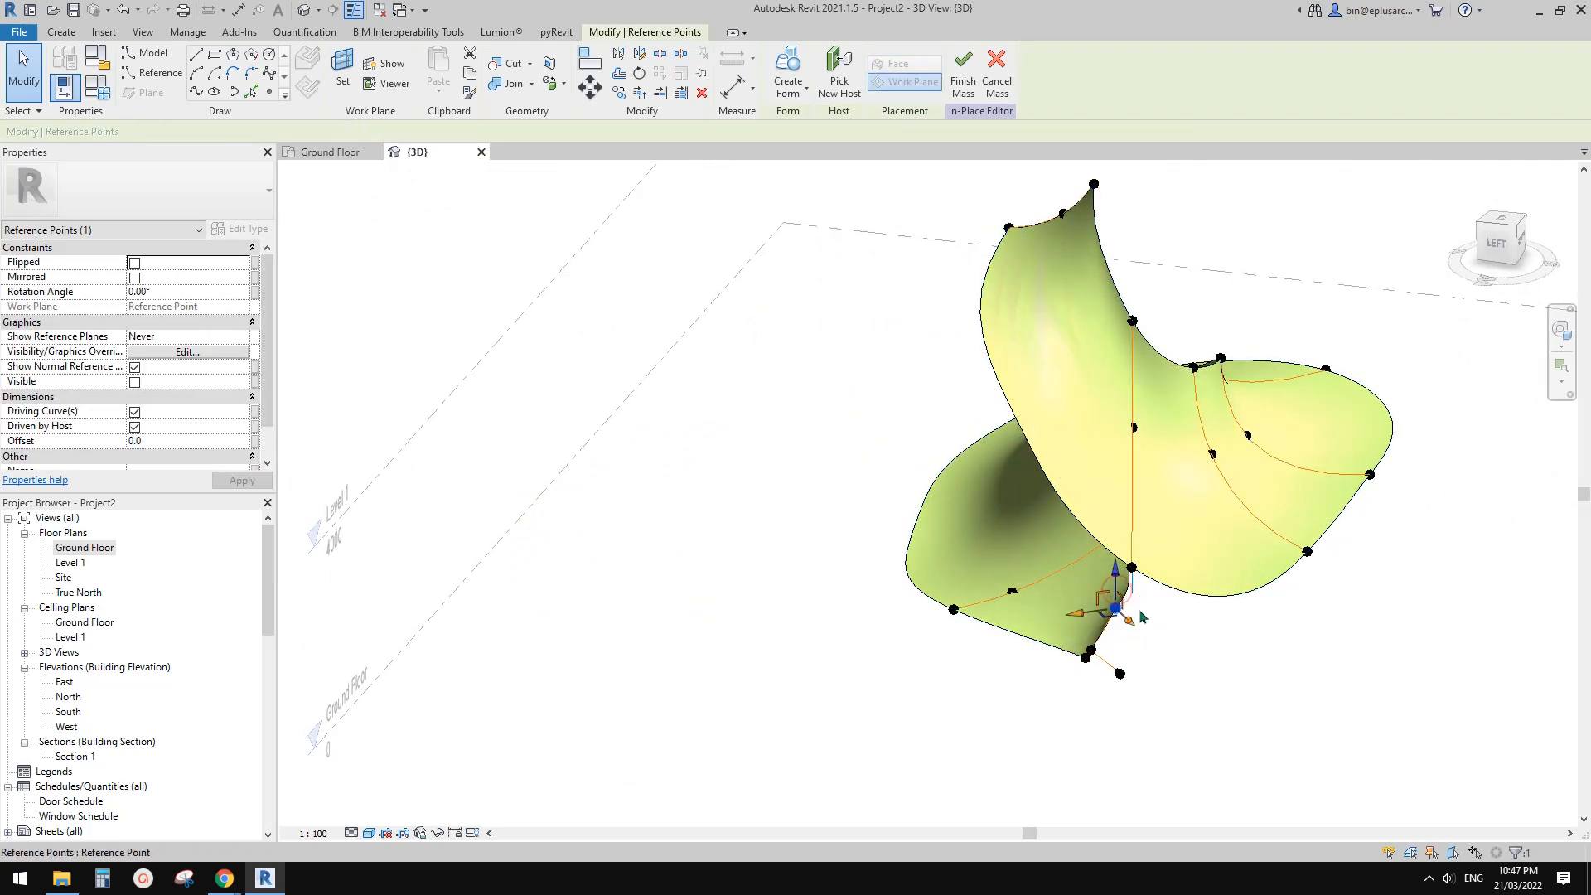
pyautogui.keyDown('shift'); pyautogui.moveTo(1115, 623); pyautogui.dragTo(1089, 626, button='middle'); pyautogui.keyUp('shift')
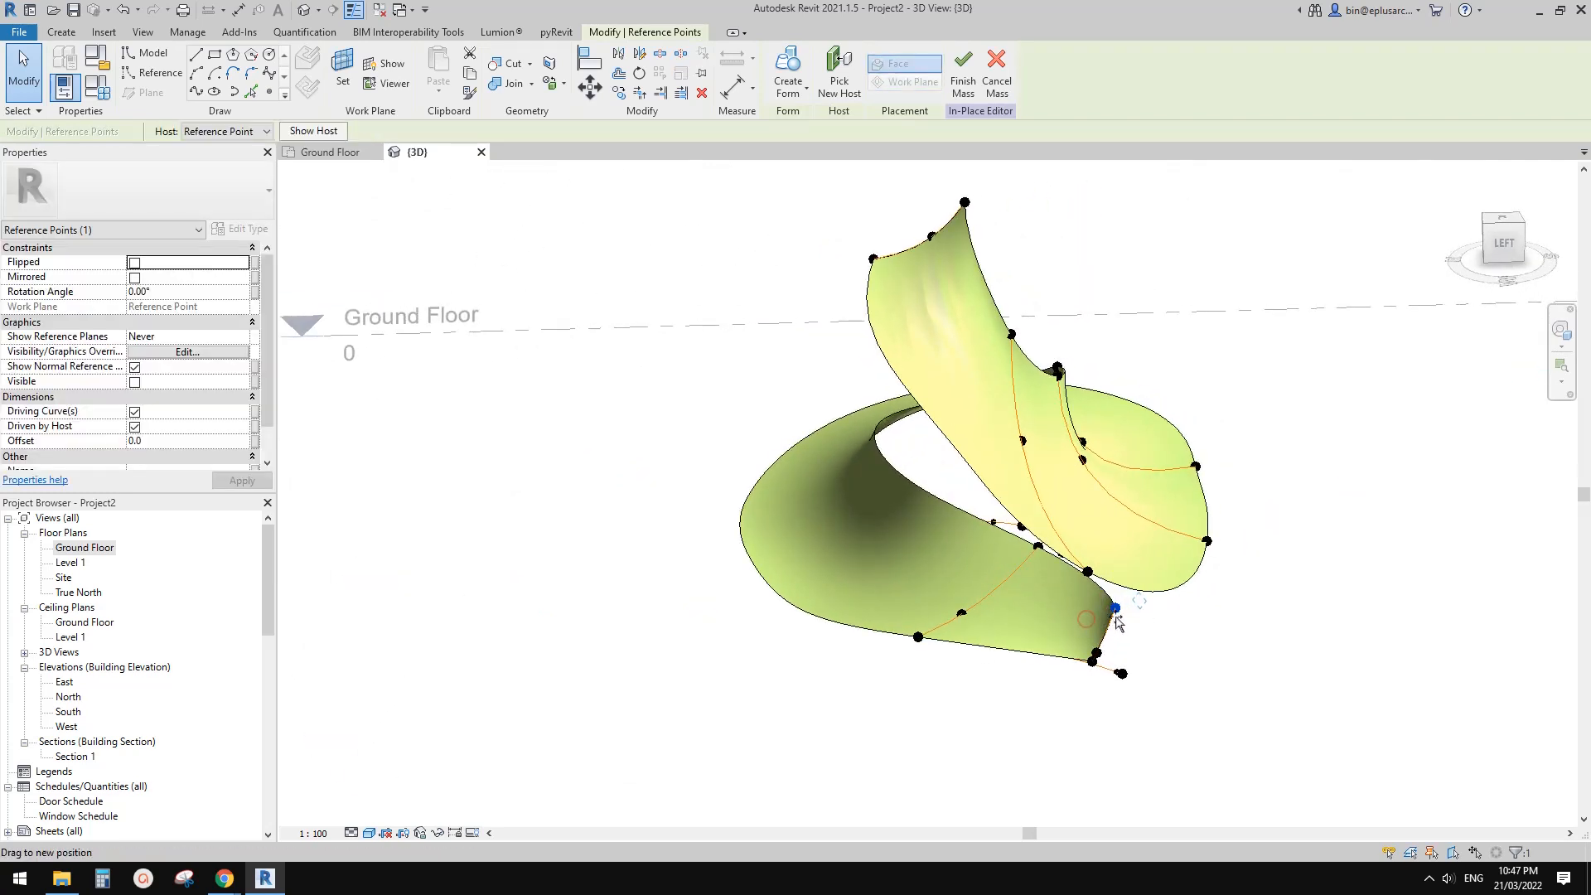
pyautogui.moveTo(1119, 623); pyautogui.dragTo(1142, 615)
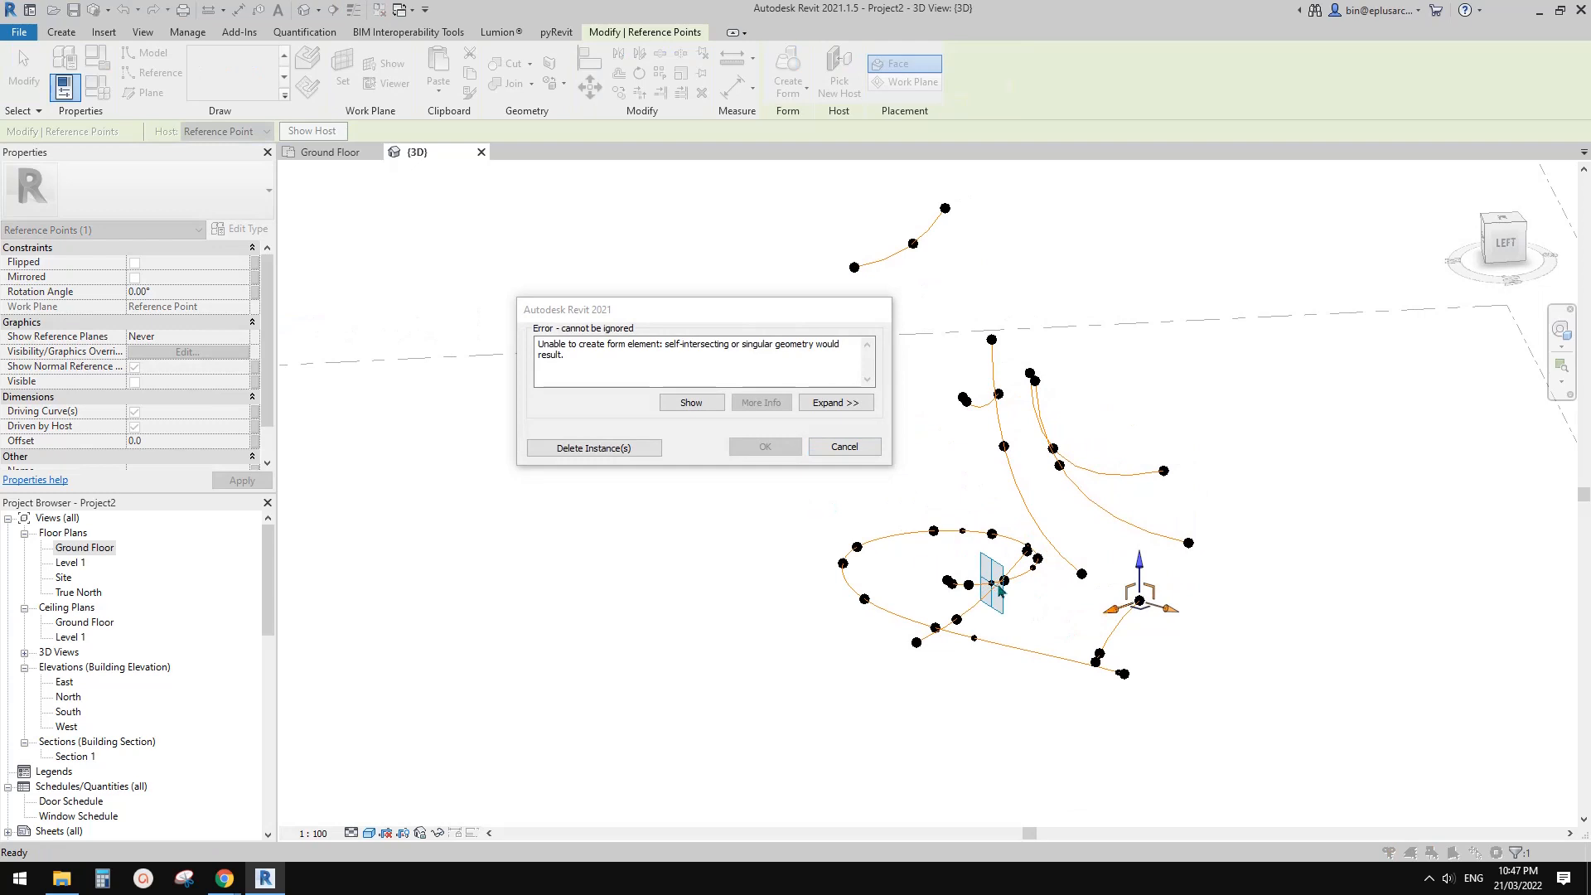
pyautogui.click(833, 447)
# Step: Inspect the roof's low outer end, then the whole spiral and its central opening from above
pyautogui.scroll(5, 1102, 610)
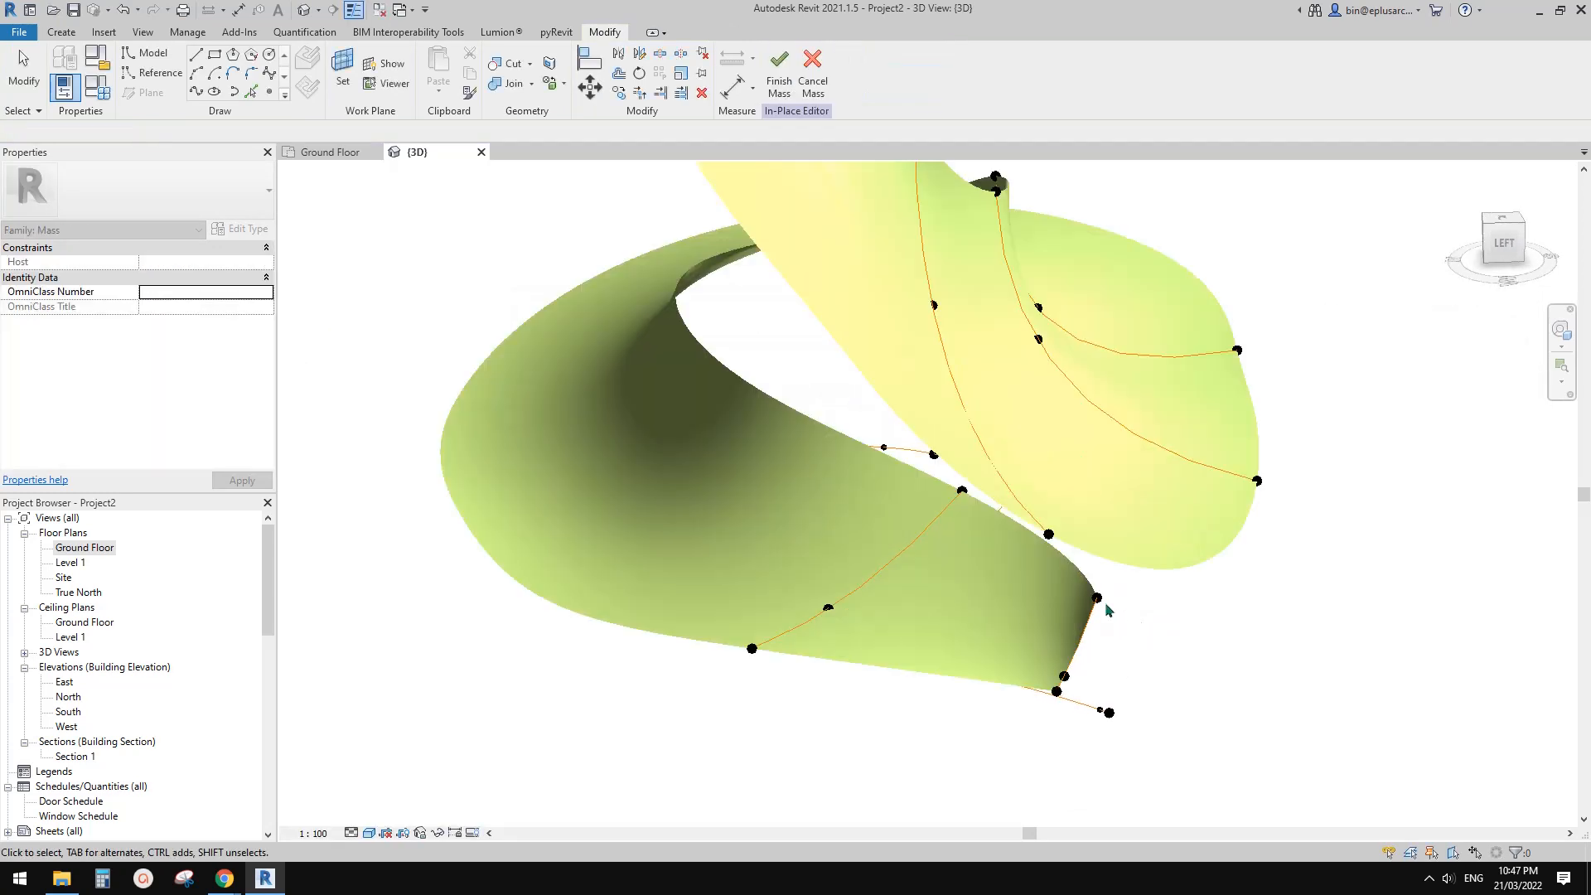
pyautogui.click(1102, 610)
pyautogui.keyDown('shift'); pyautogui.moveTo(1101, 610); pyautogui.dragTo(790, 625, button='middle'); pyautogui.keyUp('shift')
pyautogui.scroll(-1, 1071, 503)
pyautogui.scroll(-3, 1037, 517)
pyautogui.click(370, 696)
pyautogui.moveTo(457, 431); pyautogui.dragTo(478, 429, button='middle')
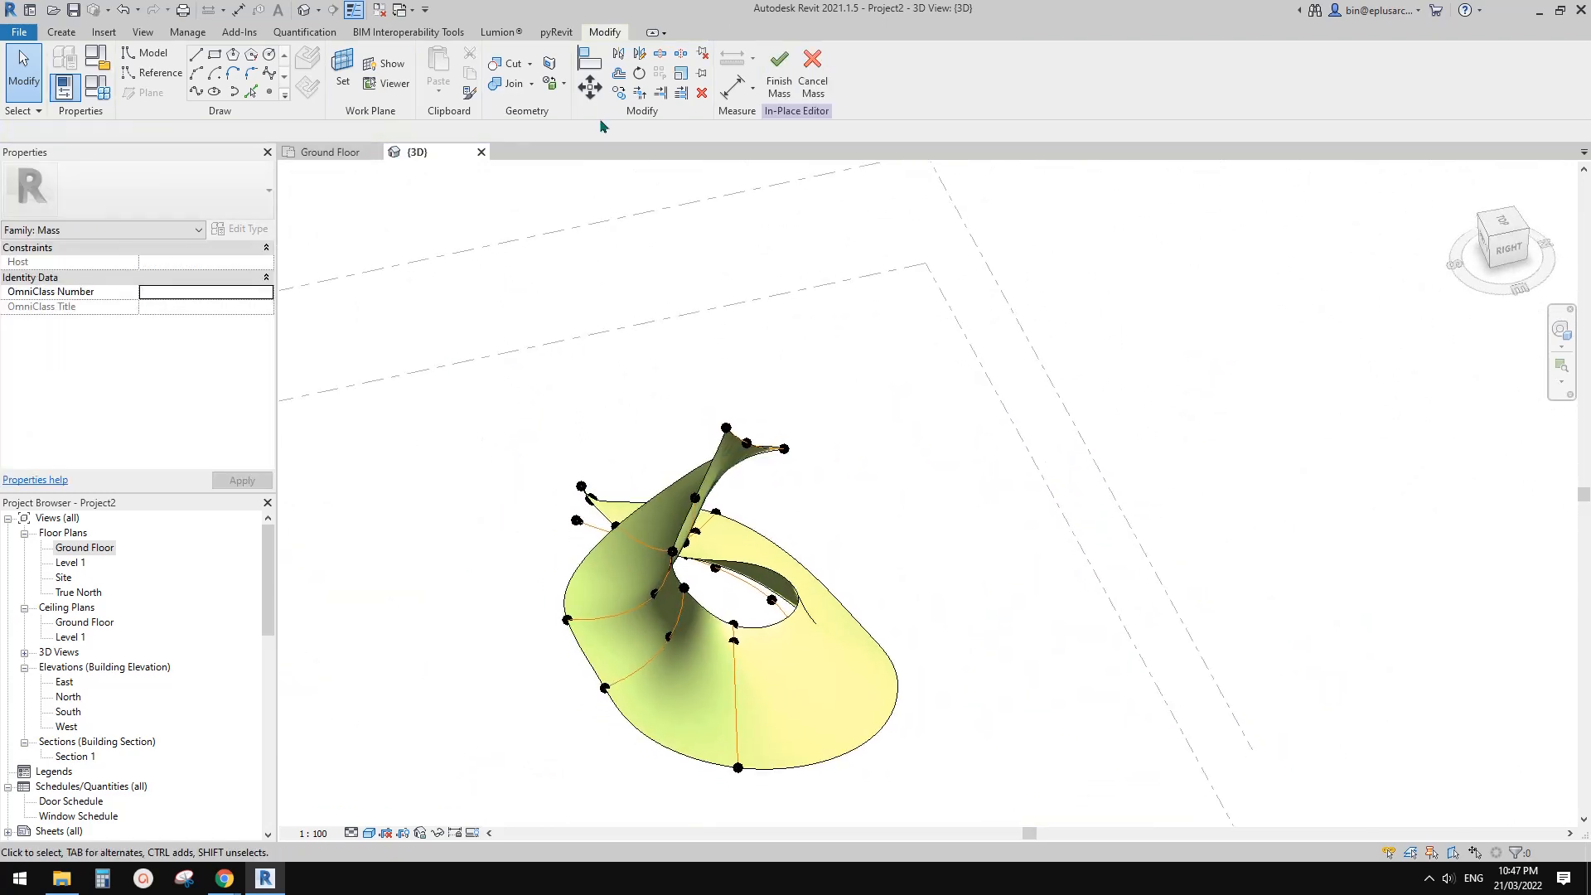
pyautogui.scroll(2, 633, 437)
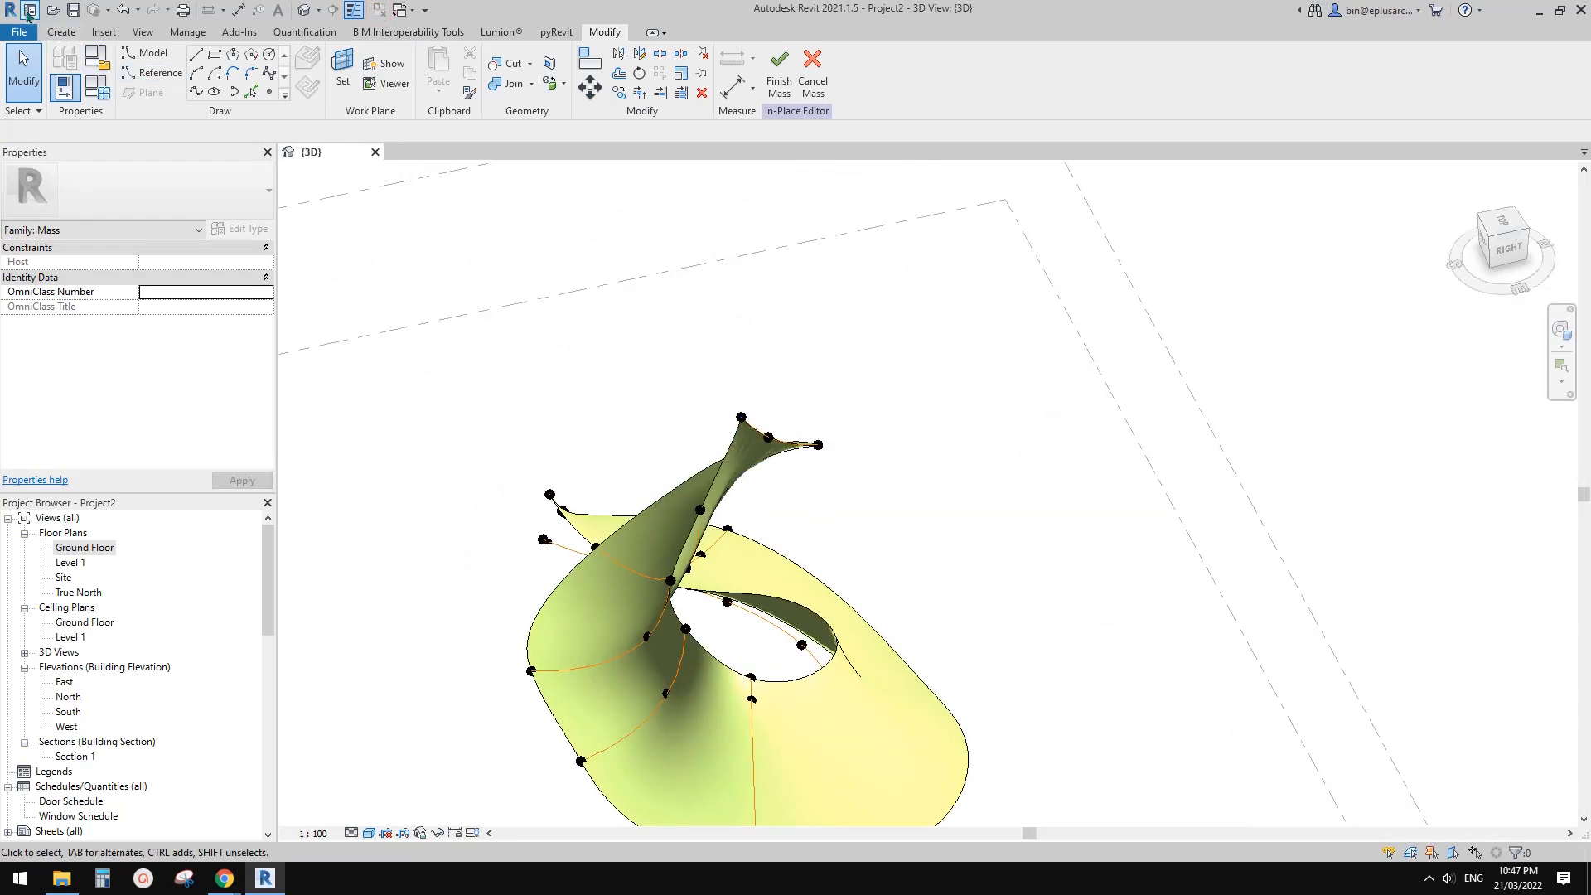
# Step: Open the family file 20220320.rfa from the Preliminary folder on Google Drive (G:), showing the folder's files as thumbnails
pyautogui.hotkey('ctrl', 'o')
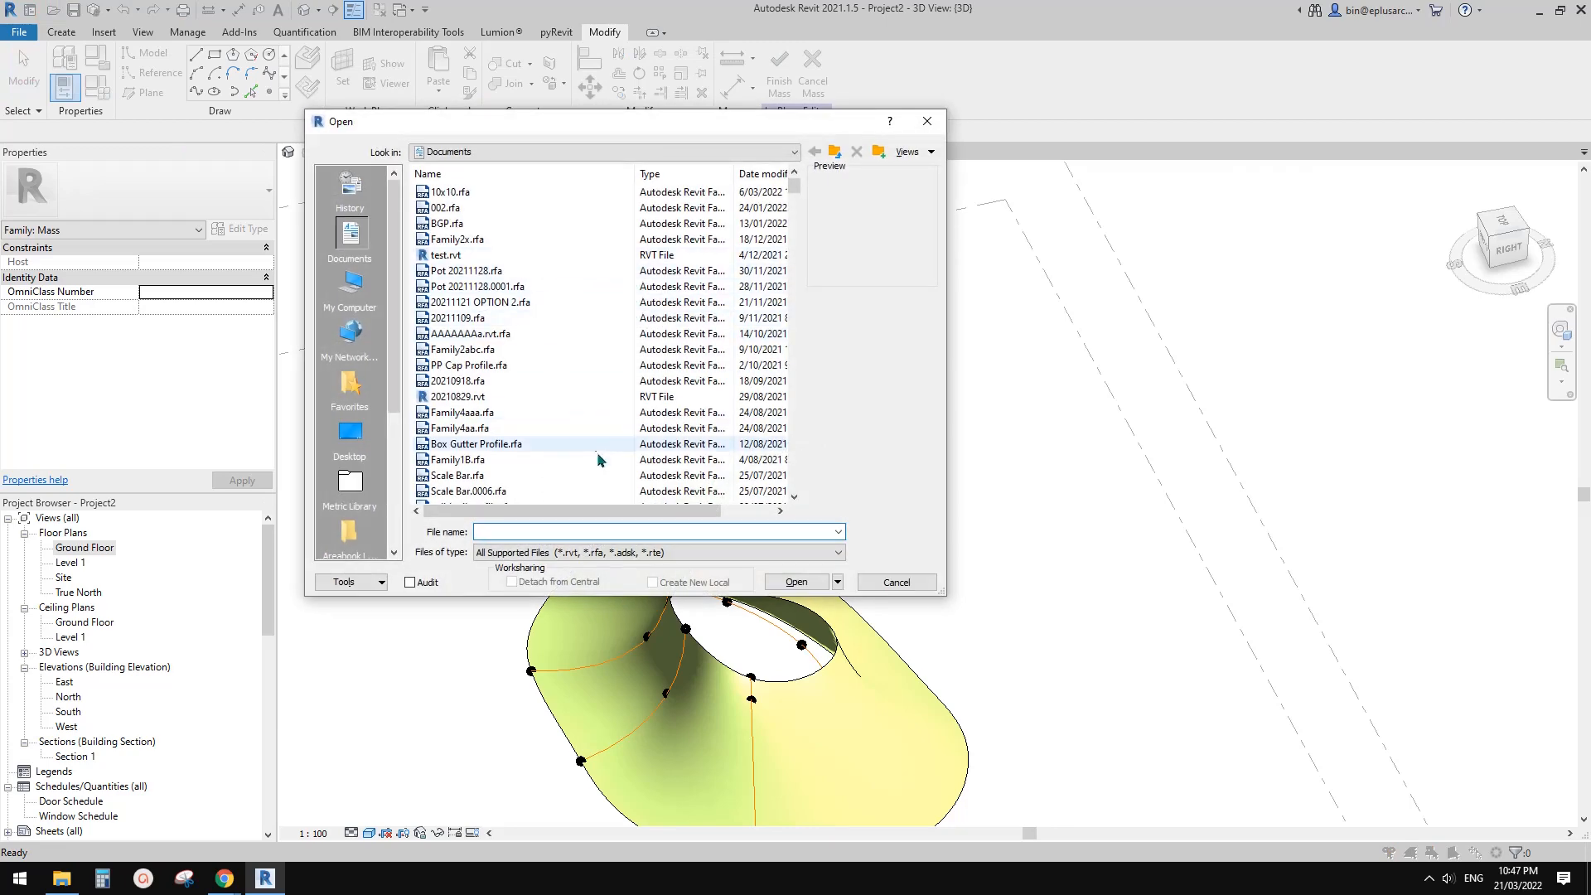
pyautogui.press('Escape')
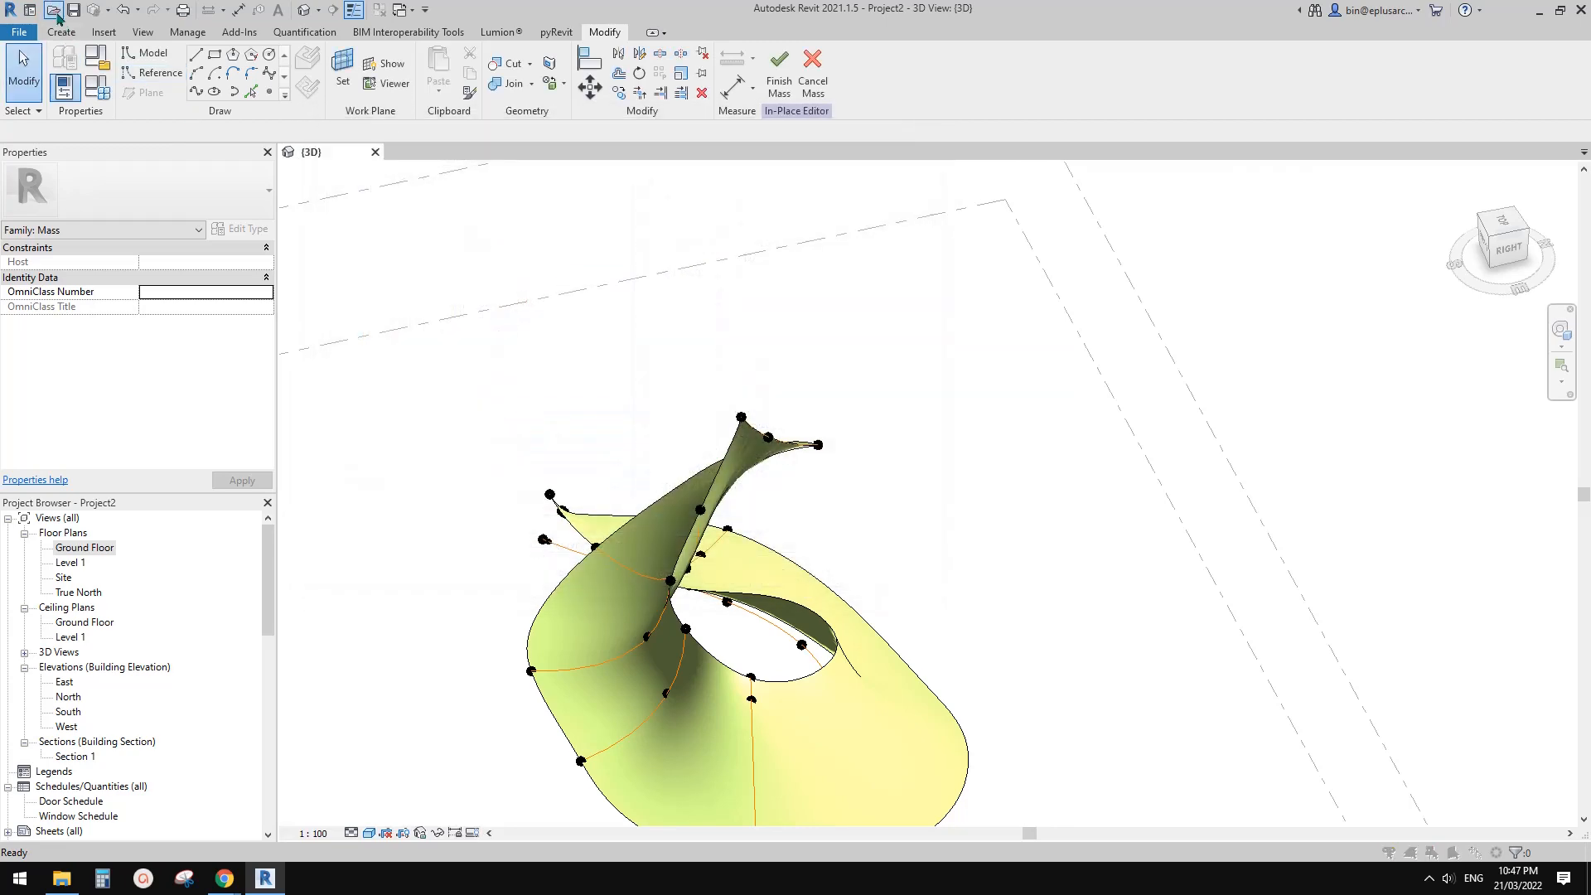
pyautogui.click(54, 11)
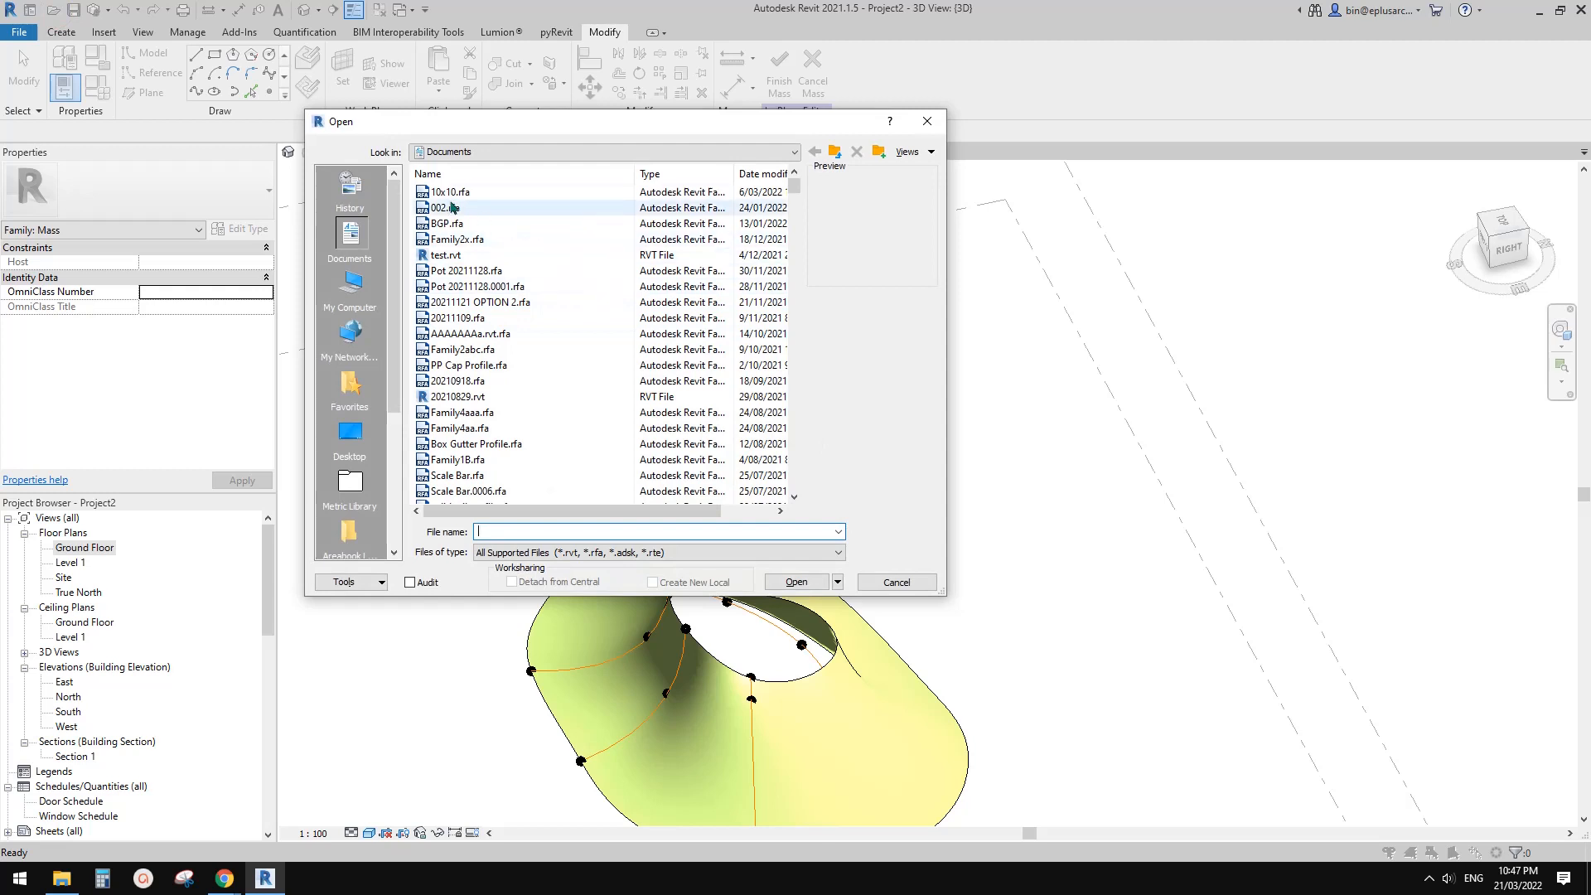
pyautogui.click(349, 289)
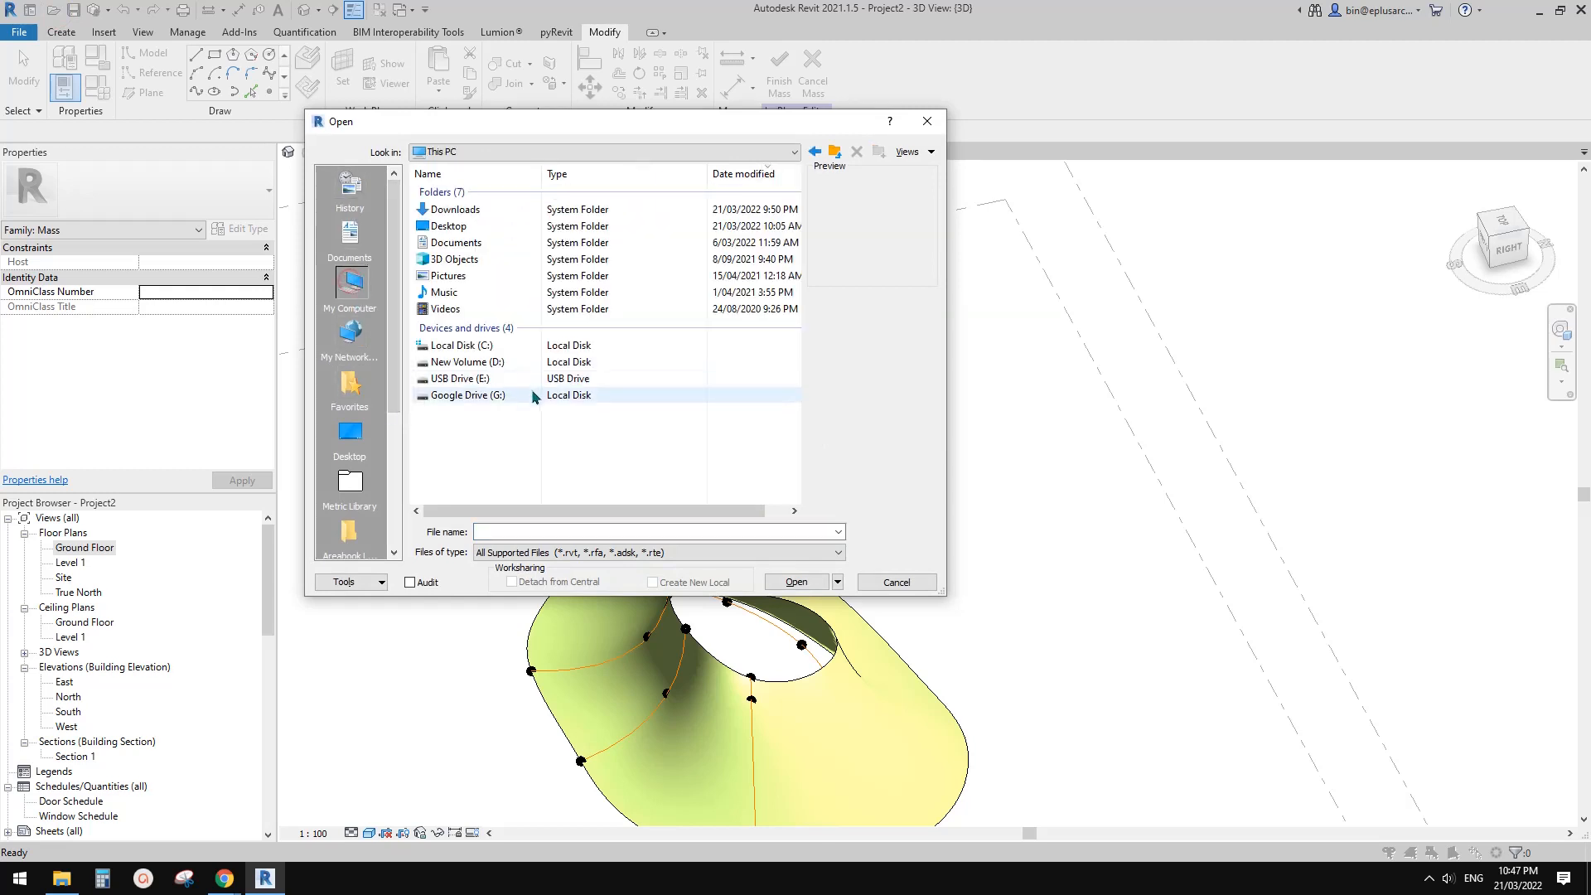
pyautogui.doubleClick(483, 395)
pyautogui.doubleClick(466, 192)
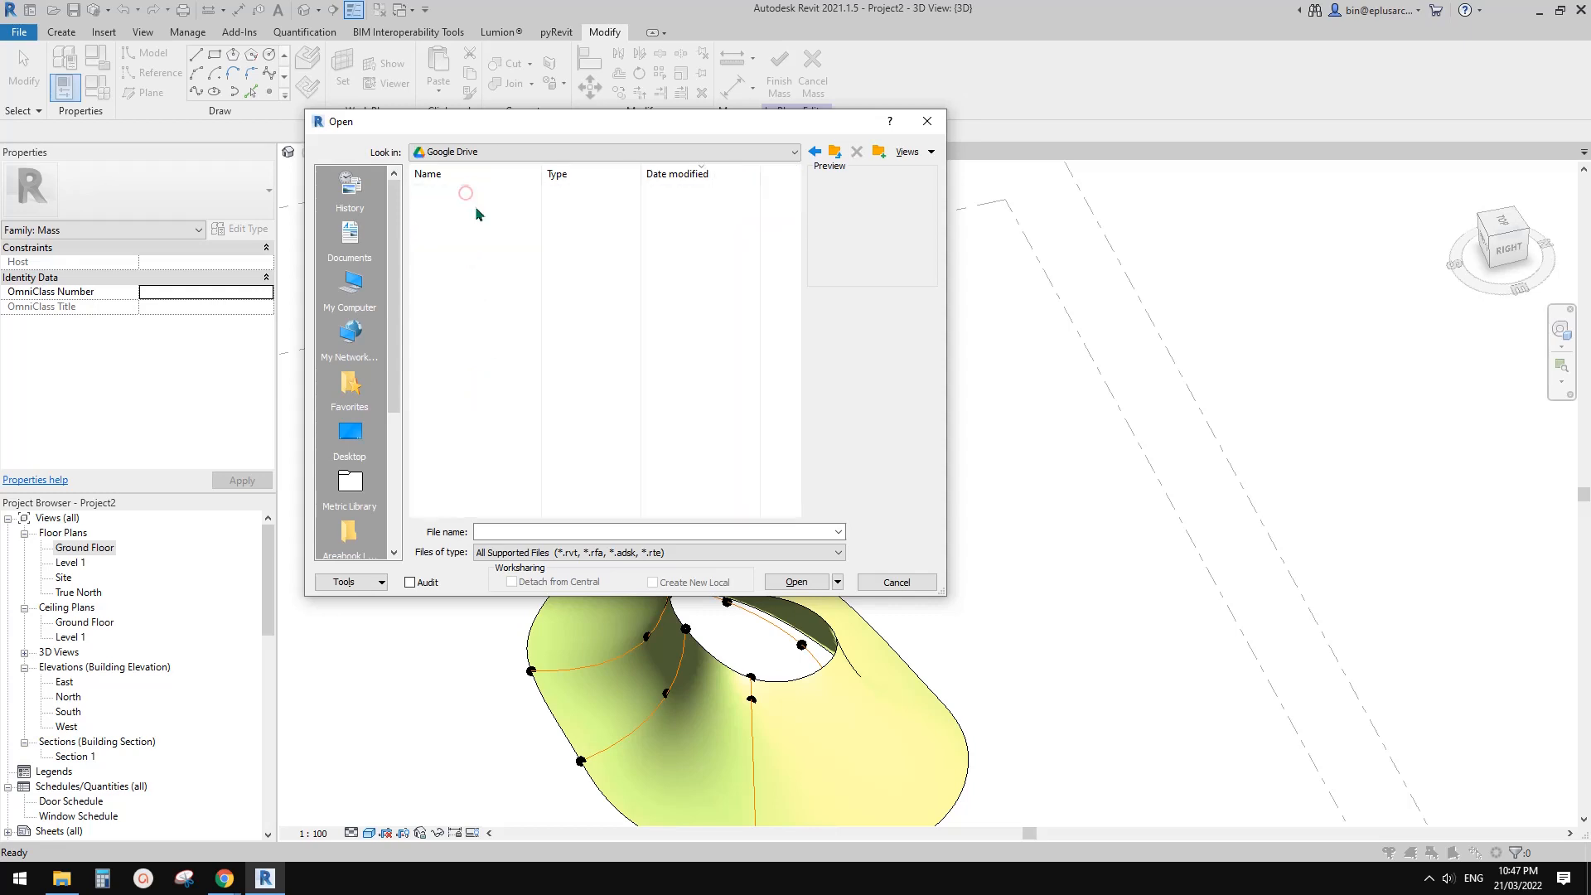
pyautogui.scroll(-2, 481, 415)
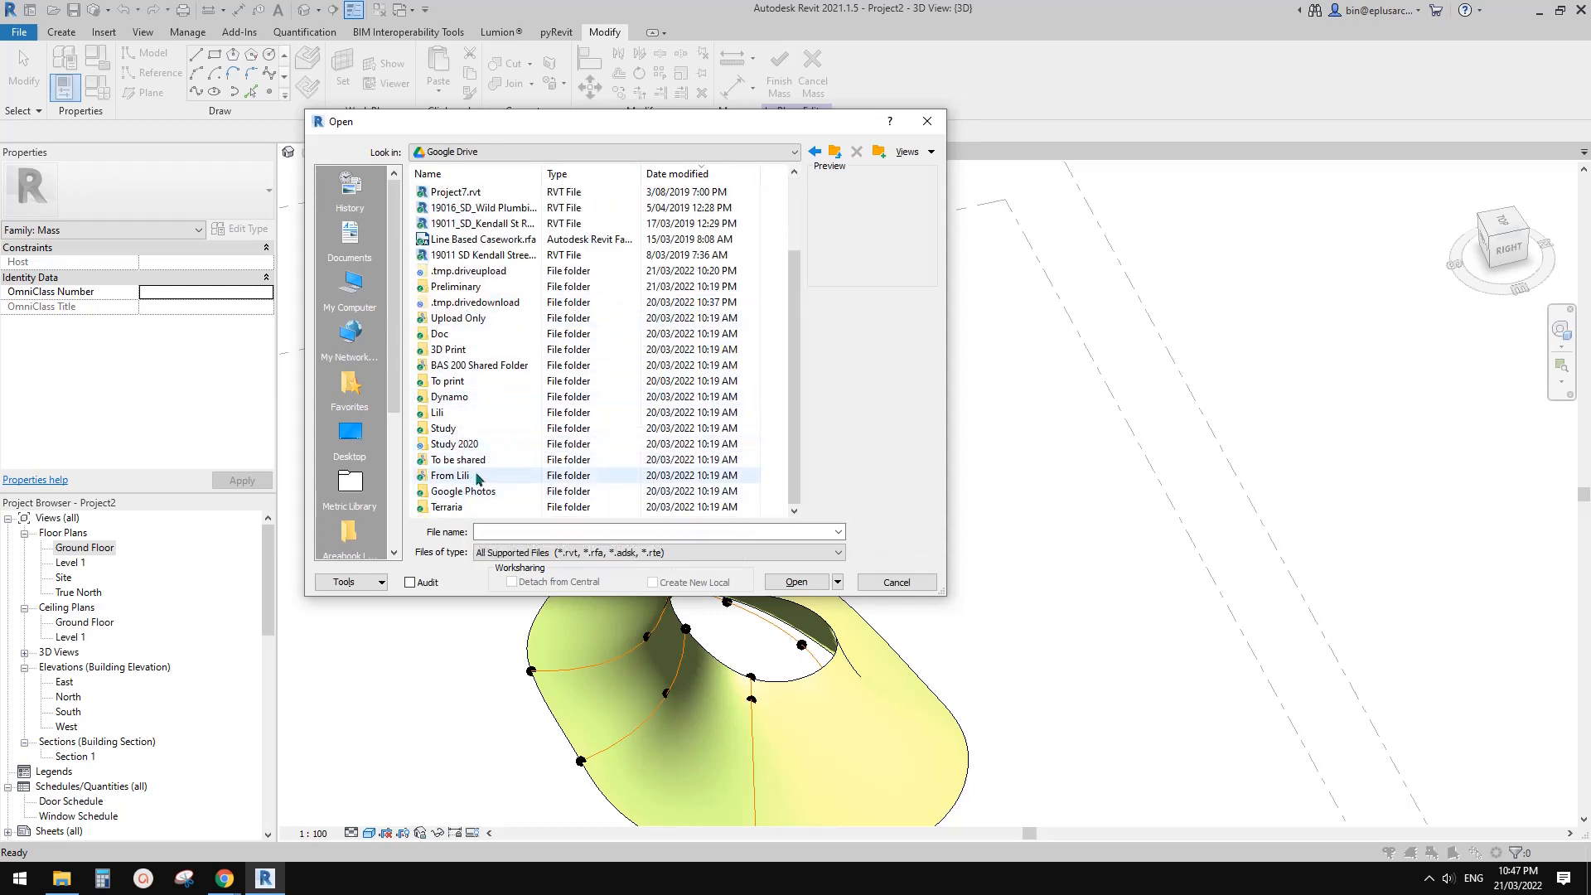
pyautogui.doubleClick(455, 288)
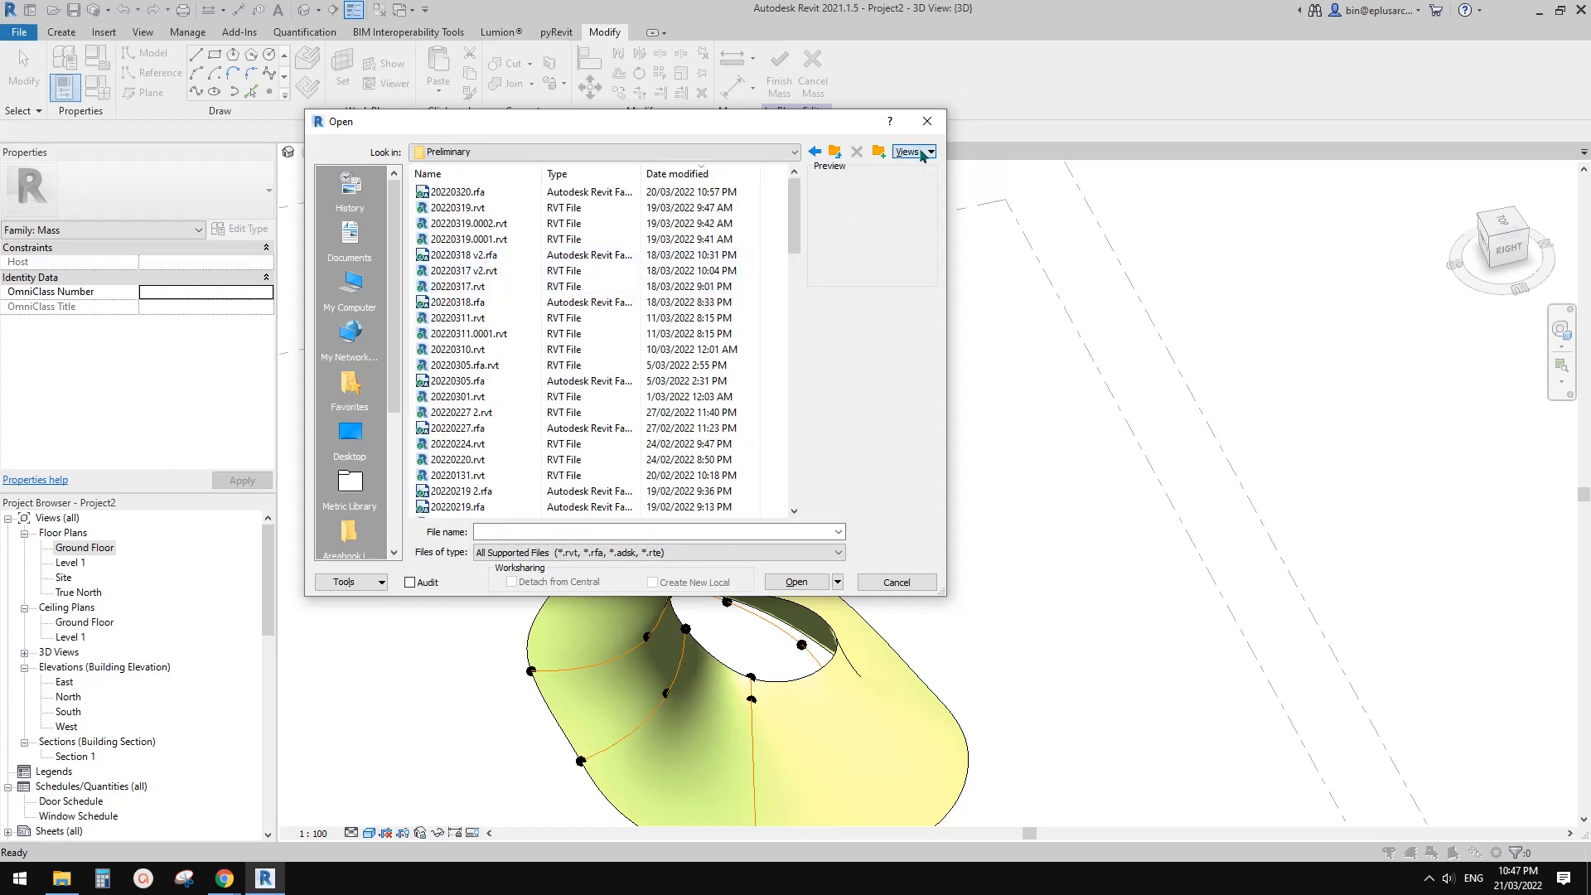
pyautogui.click(957, 210)
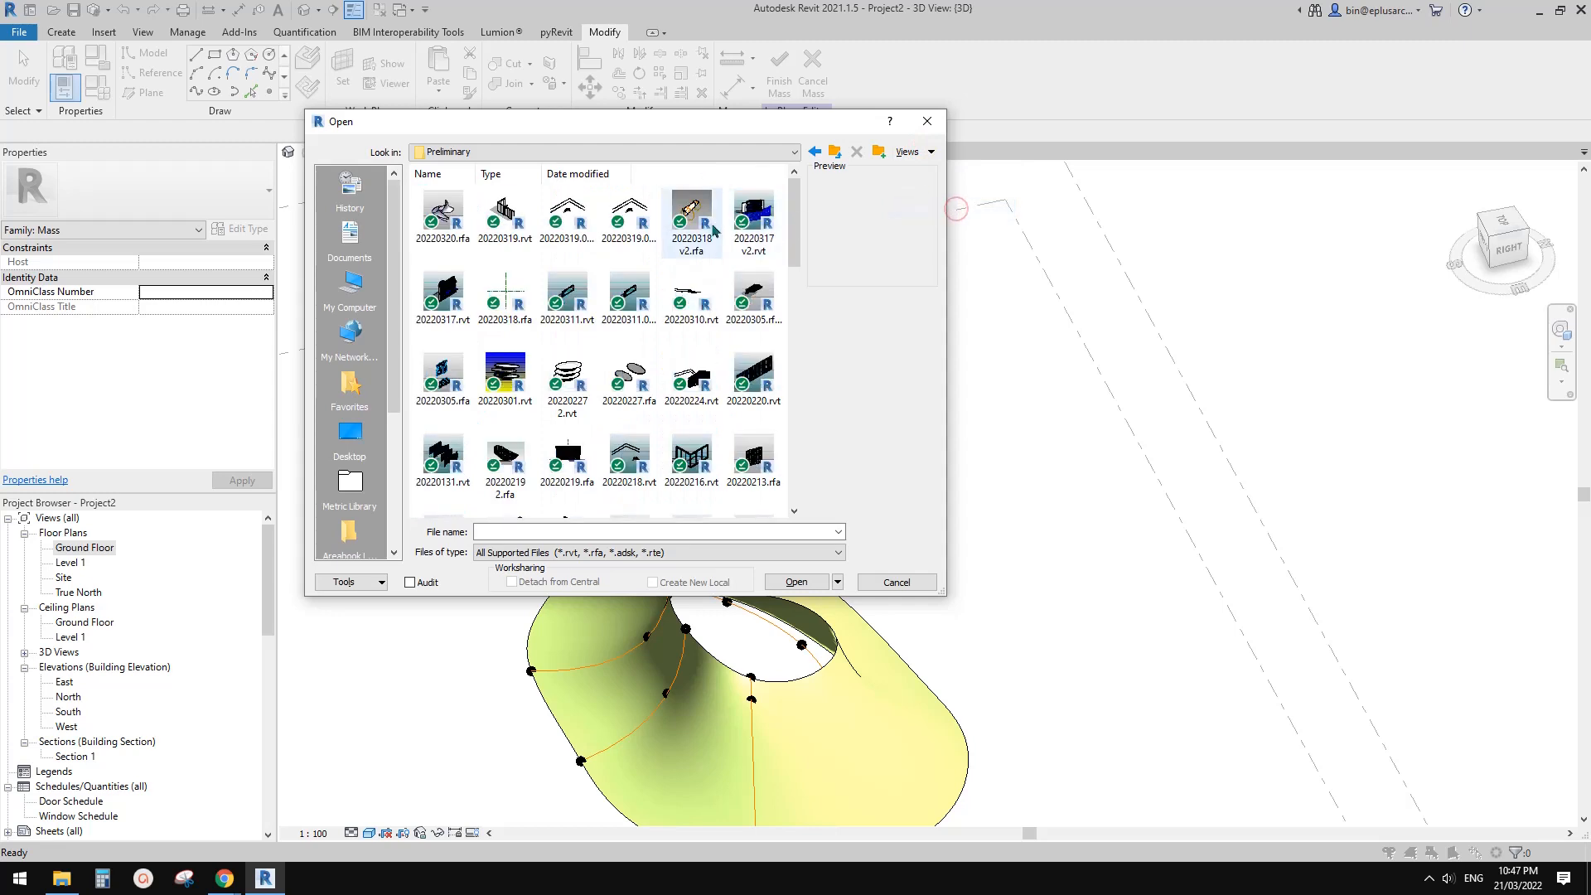
pyautogui.doubleClick(456, 229)
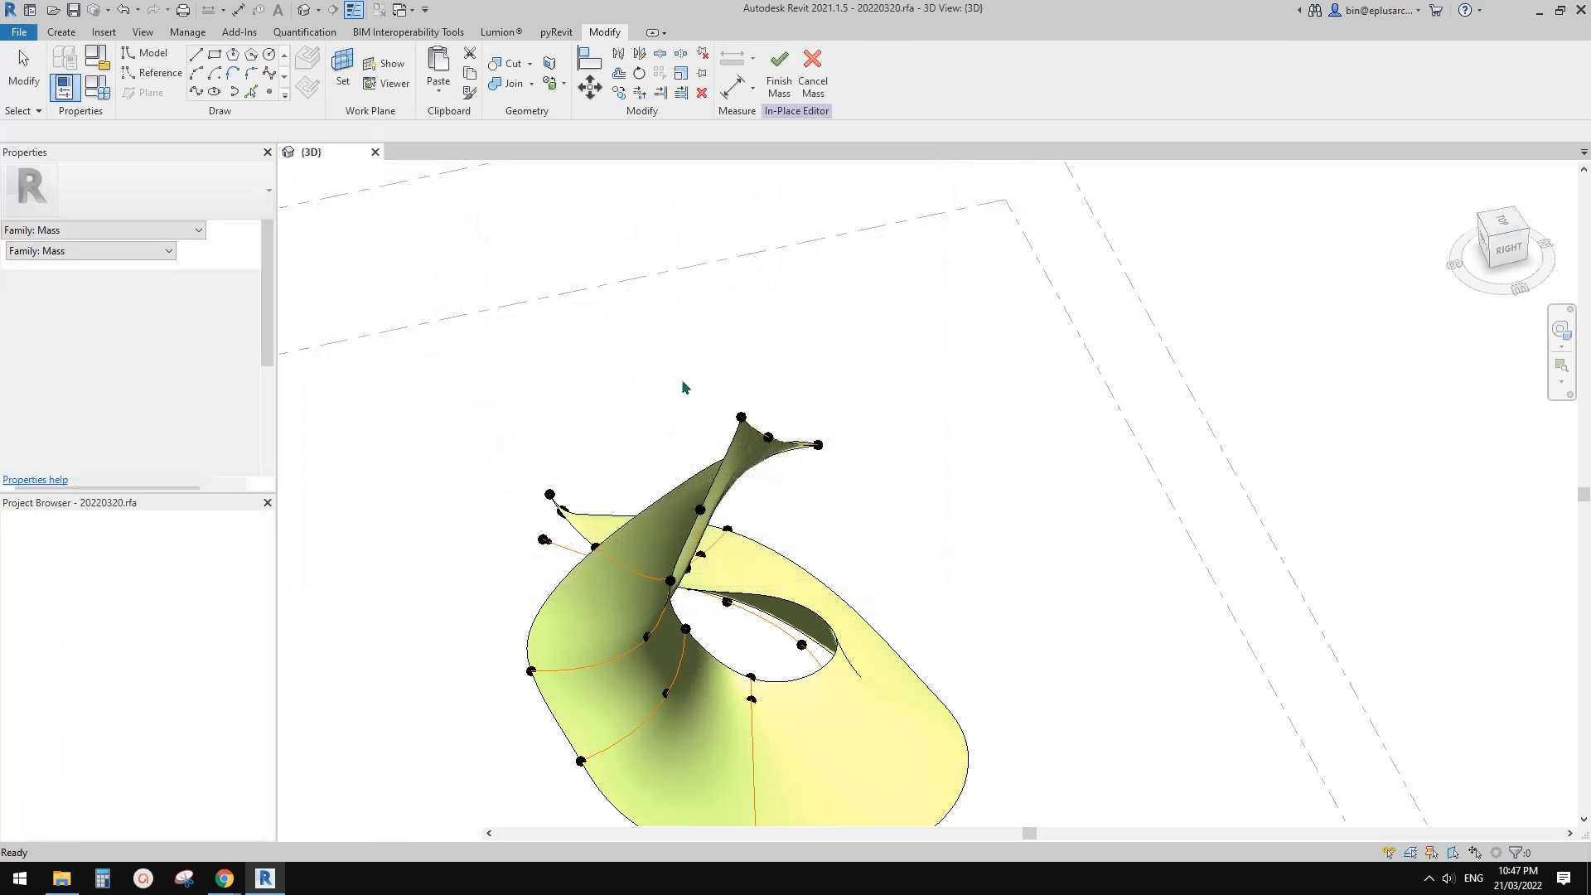
# Step: Inspect the spiral roof form in the opened family from above, obliquely and straight from the right side
pyautogui.scroll(4, 951, 551)
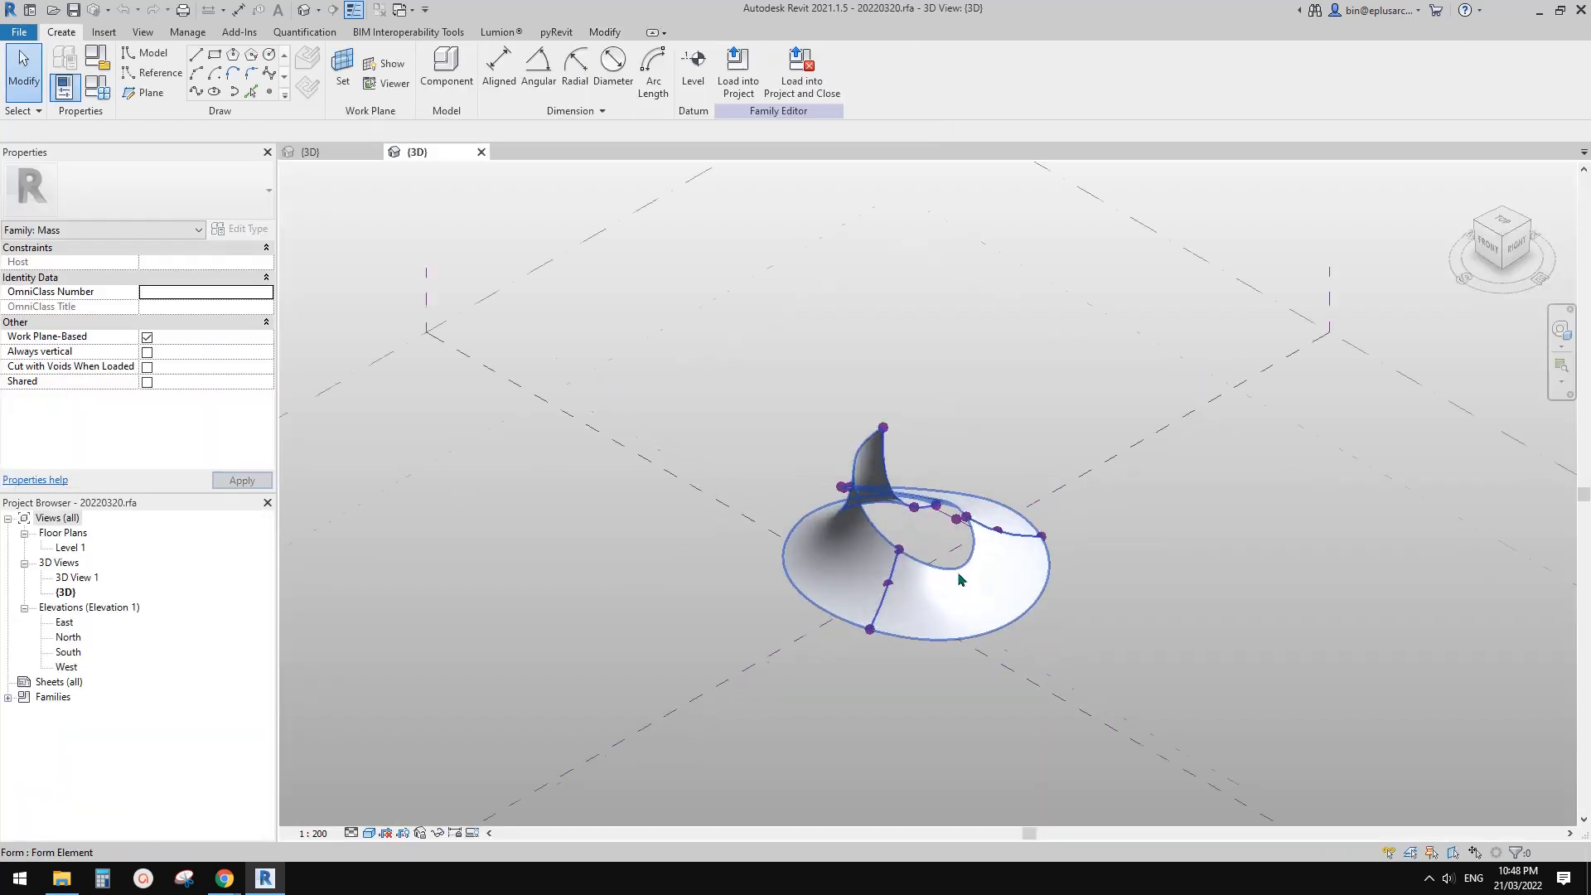
pyautogui.keyDown('shift'); pyautogui.moveTo(923, 575); pyautogui.dragTo(1001, 571, button='middle'); pyautogui.keyUp('shift')
pyautogui.keyDown('shift'); pyautogui.moveTo(738, 507); pyautogui.dragTo(931, 457, button='middle'); pyautogui.keyUp('shift')
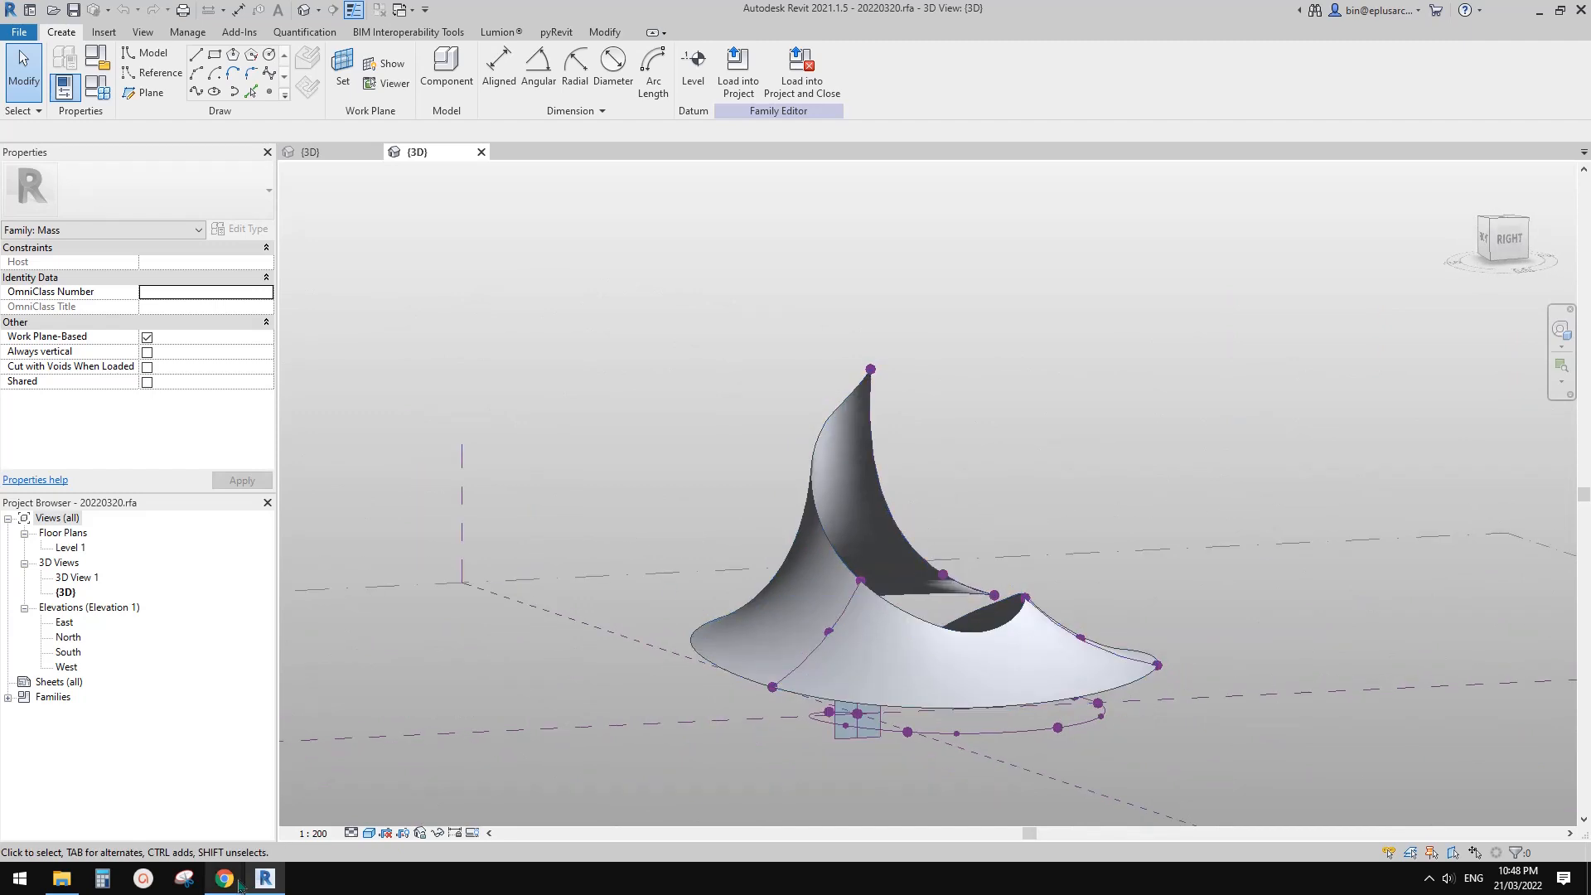
pyautogui.keyDown('shift'); pyautogui.moveTo(1032, 480); pyautogui.dragTo(750, 675, button='middle'); pyautogui.keyUp('shift')
pyautogui.scroll(-1, 827, 685)
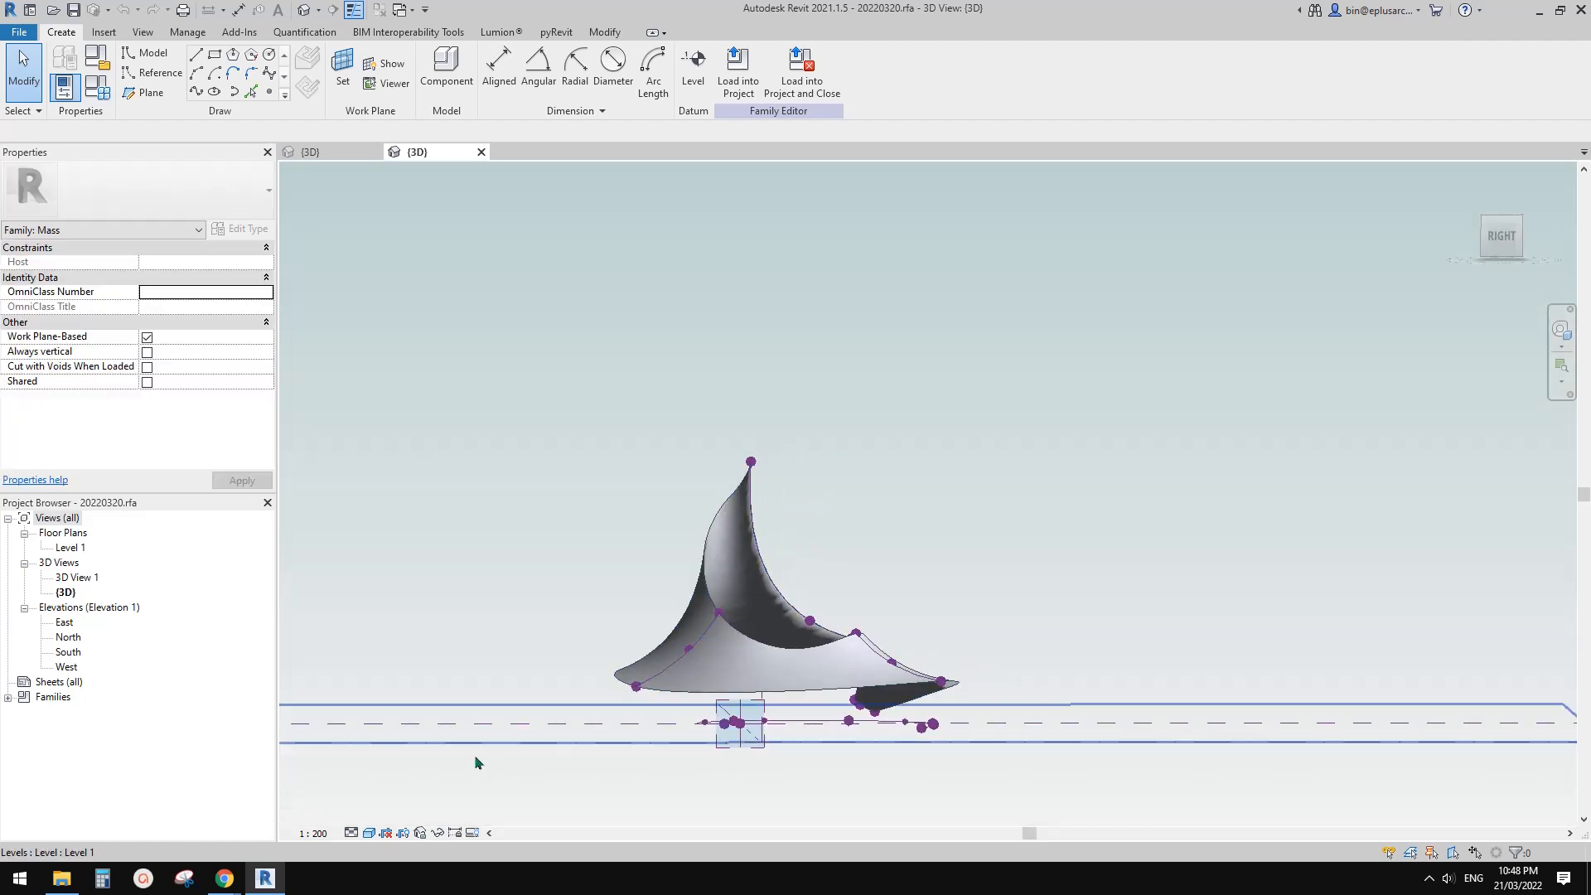
# Step: Switch to Chrome to view the YEZO retreat's section drawing in the image results, and return to Revit
pyautogui.moveTo(240, 876)
pyautogui.click(285, 819)
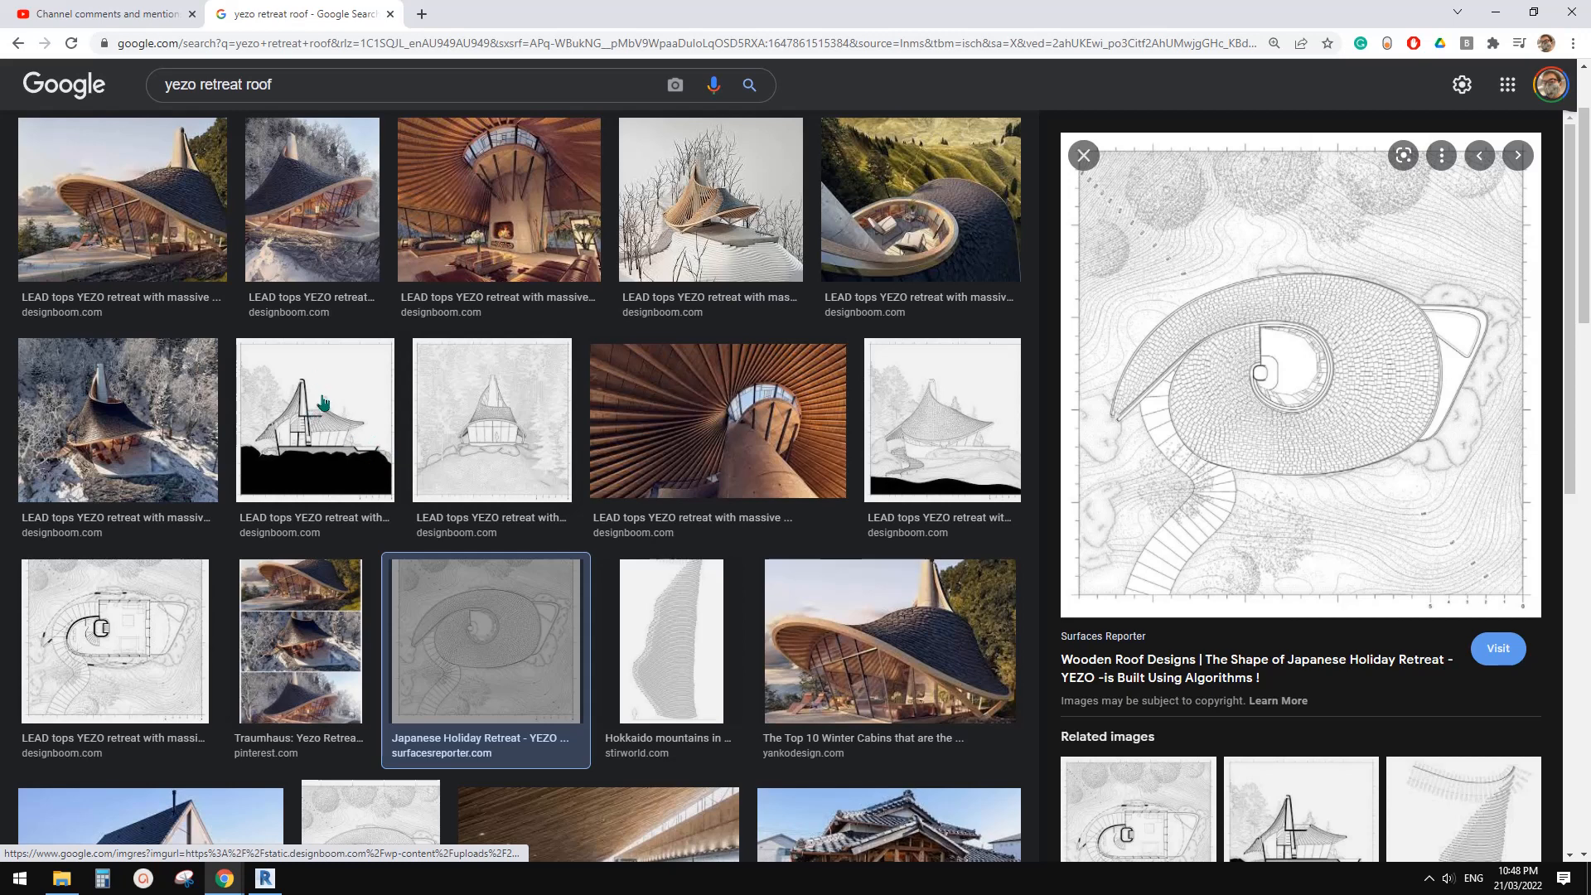
pyautogui.click(304, 428)
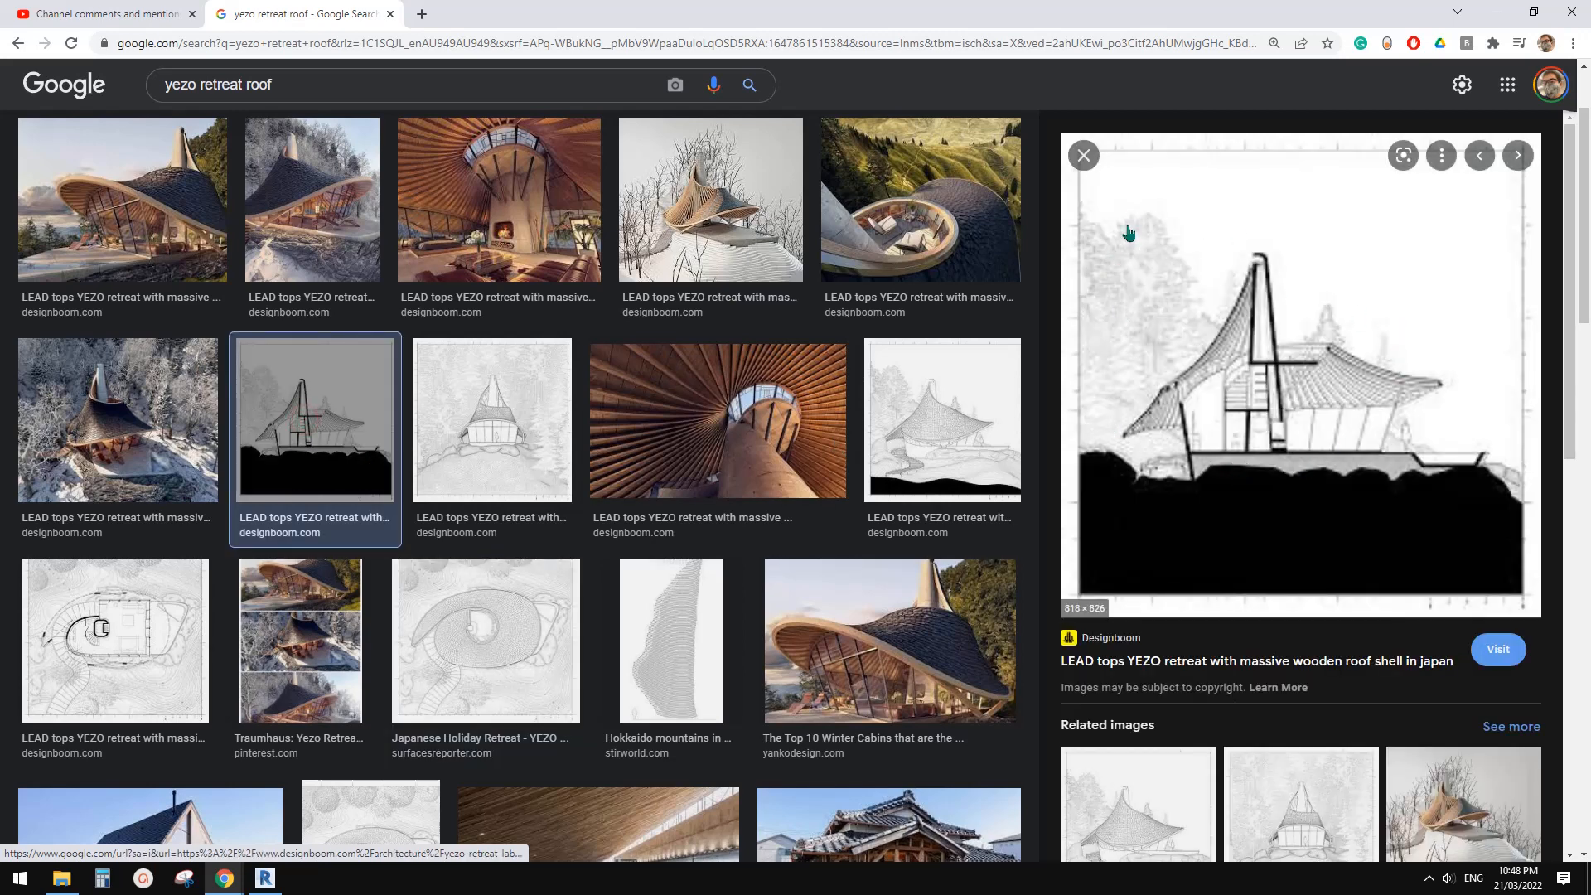
pyautogui.click(265, 878)
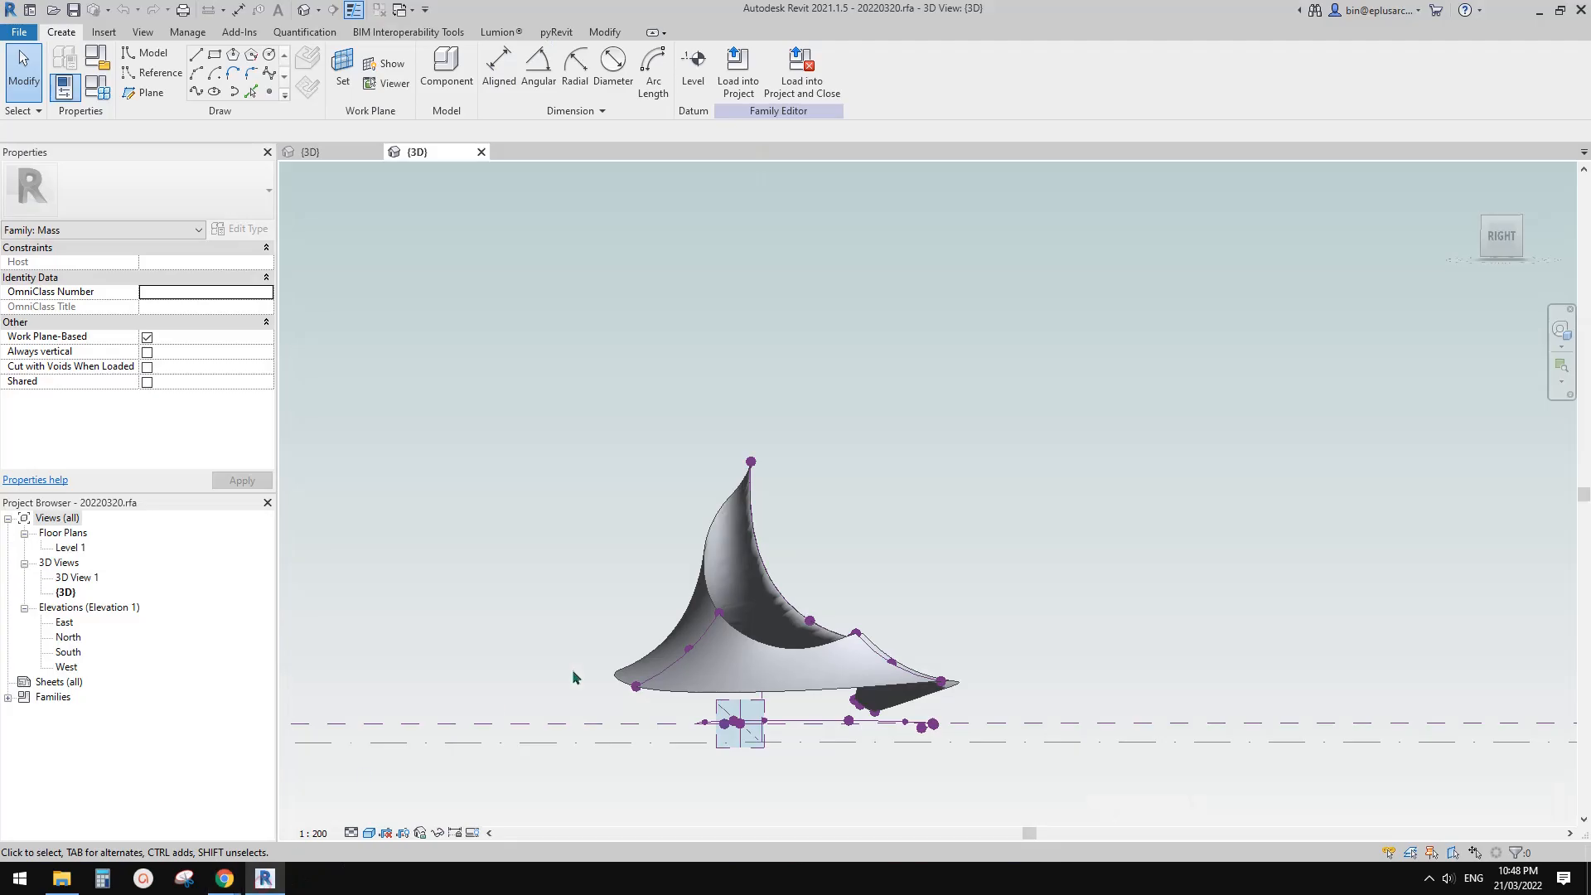
# Step: Open the family's North elevation and display the spiral roof form as a wireframe
pyautogui.moveTo(602, 607); pyautogui.dragTo(608, 600, button='middle')
pyautogui.moveTo(478, 614); pyautogui.dragTo(577, 581, button='middle')
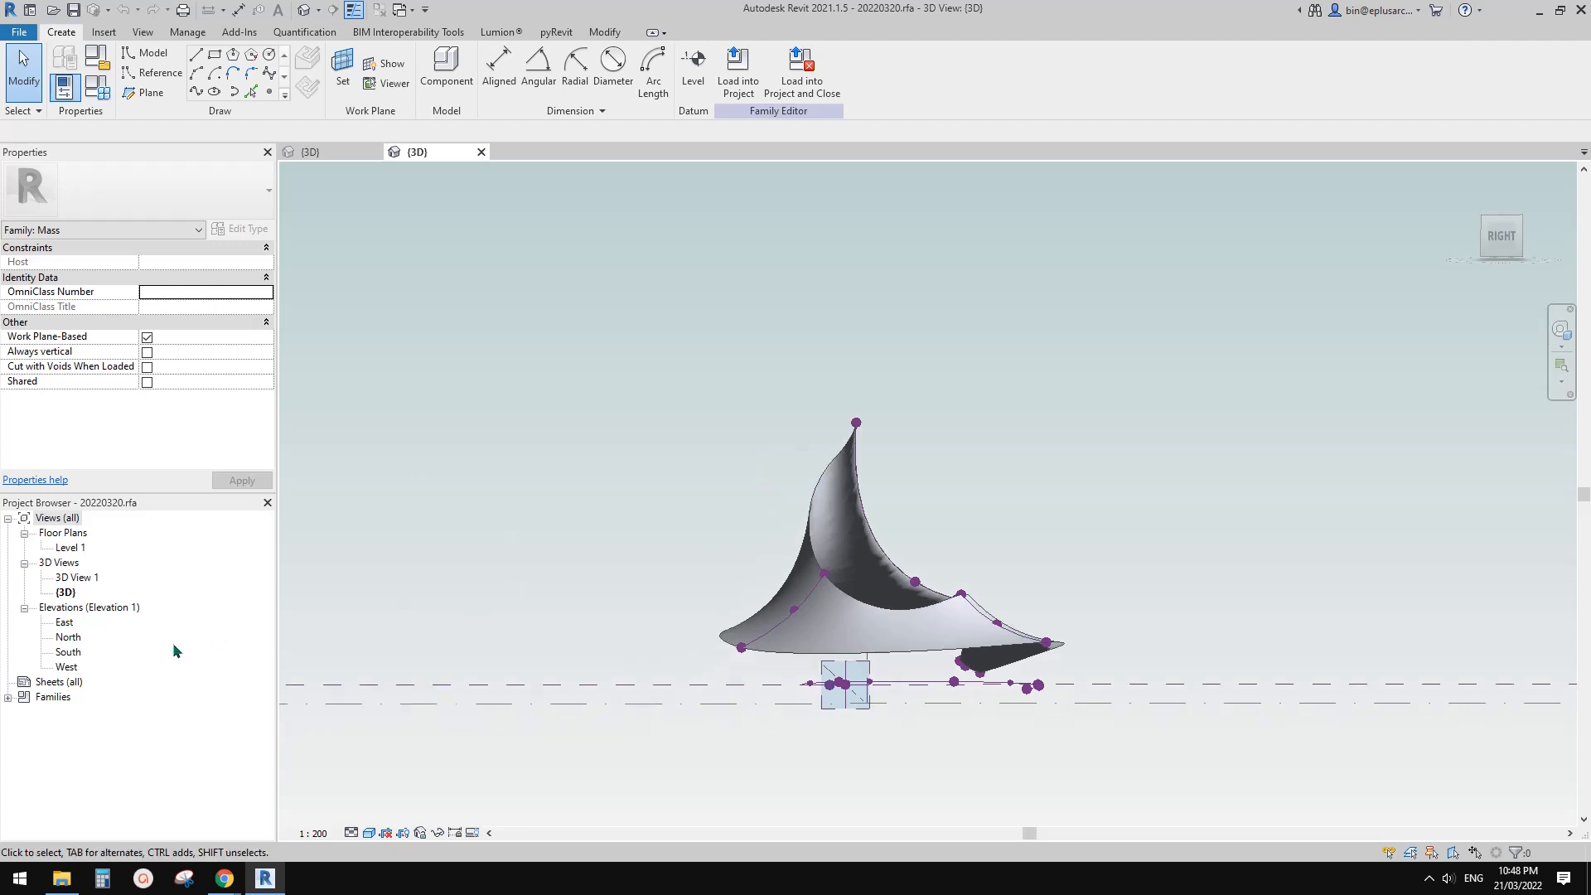
pyautogui.doubleClick(70, 638)
pyautogui.scroll(2, 646, 547)
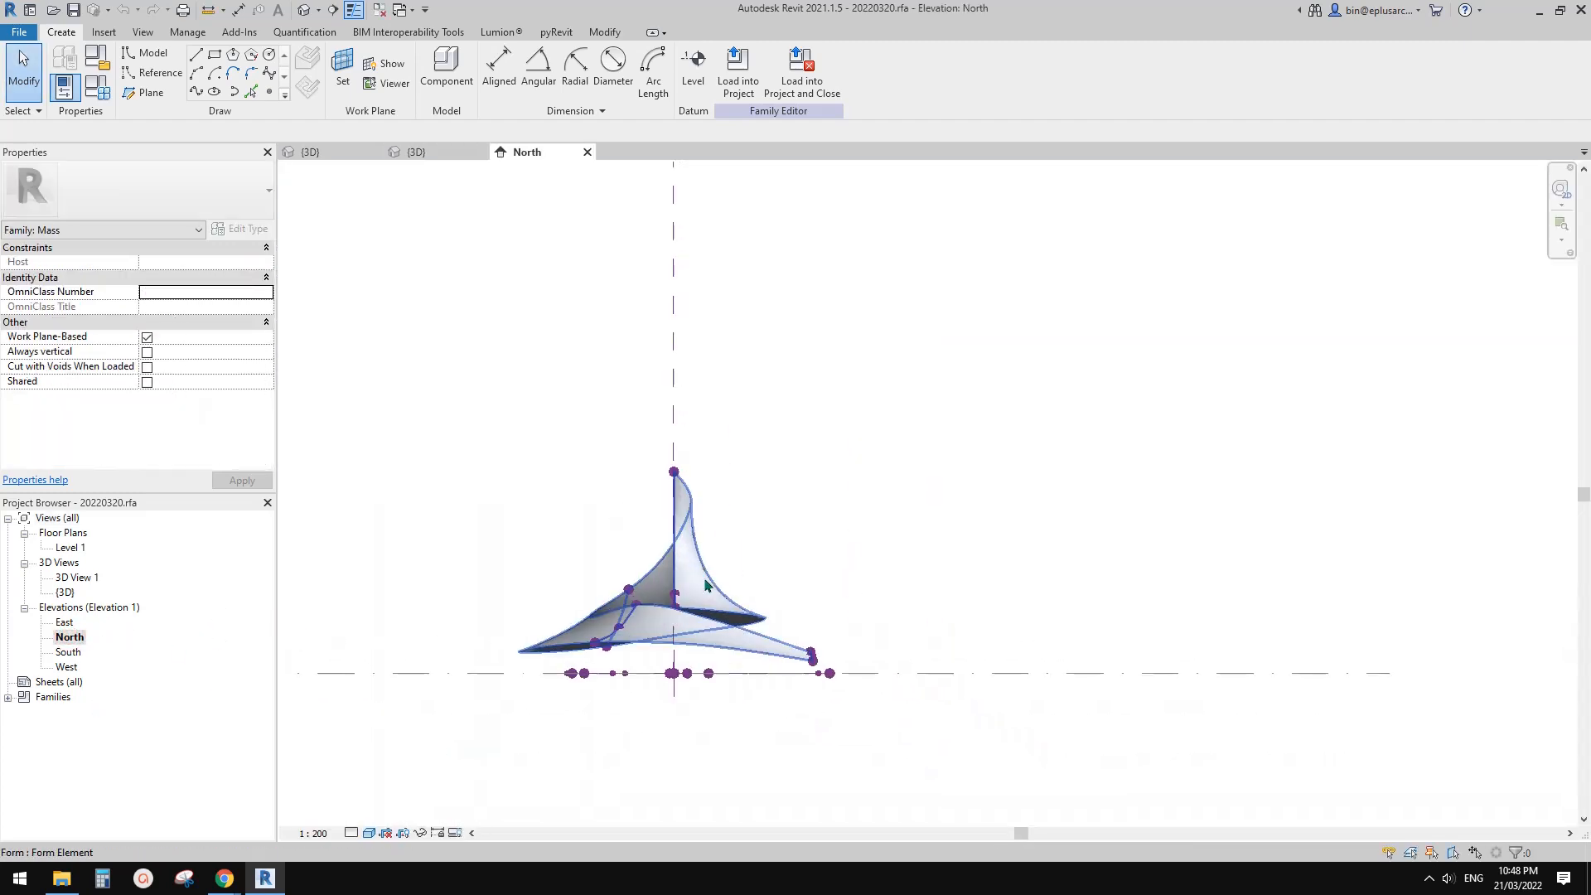
pyautogui.click(72, 883)
pyautogui.click(1284, 493)
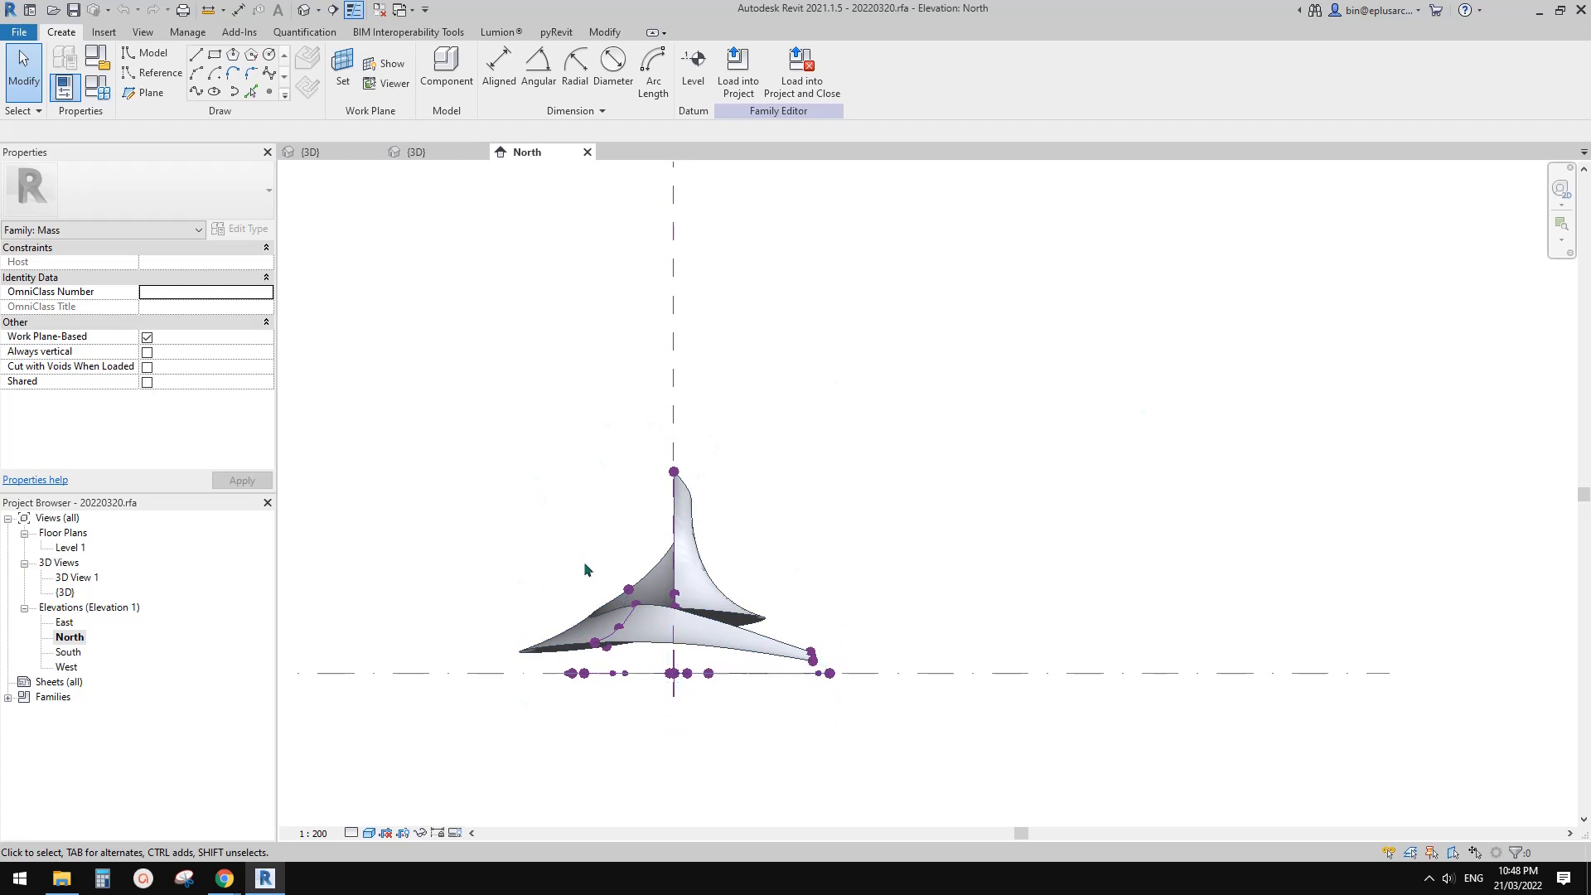
pyautogui.scroll(2, 638, 514)
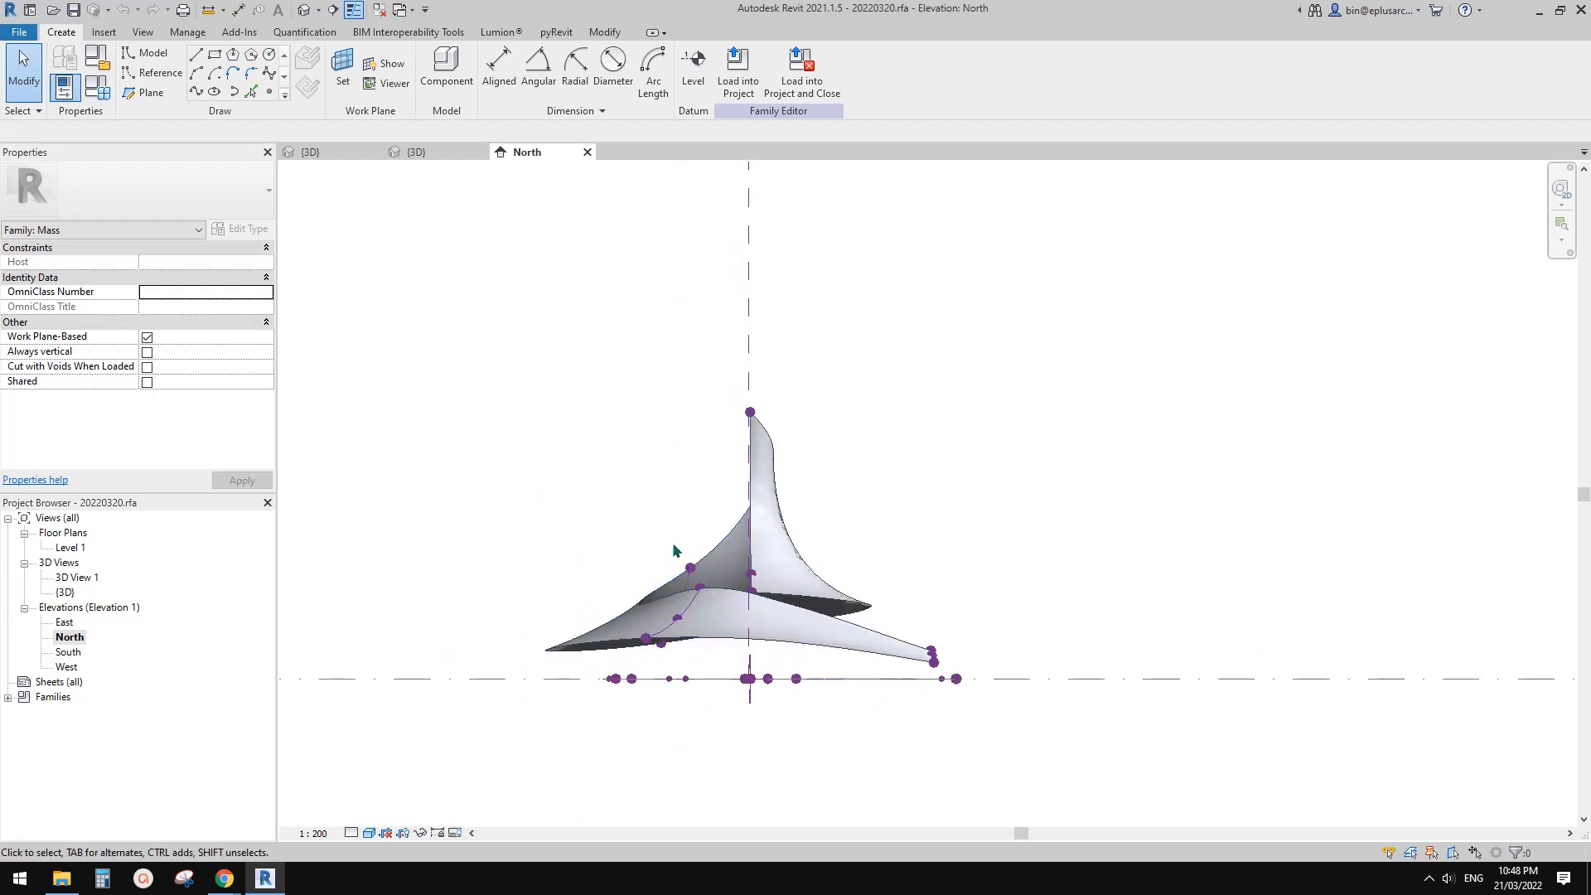
pyautogui.press('w')
pyautogui.press('f')
pyautogui.moveTo(755, 597); pyautogui.dragTo(772, 578, button='middle')
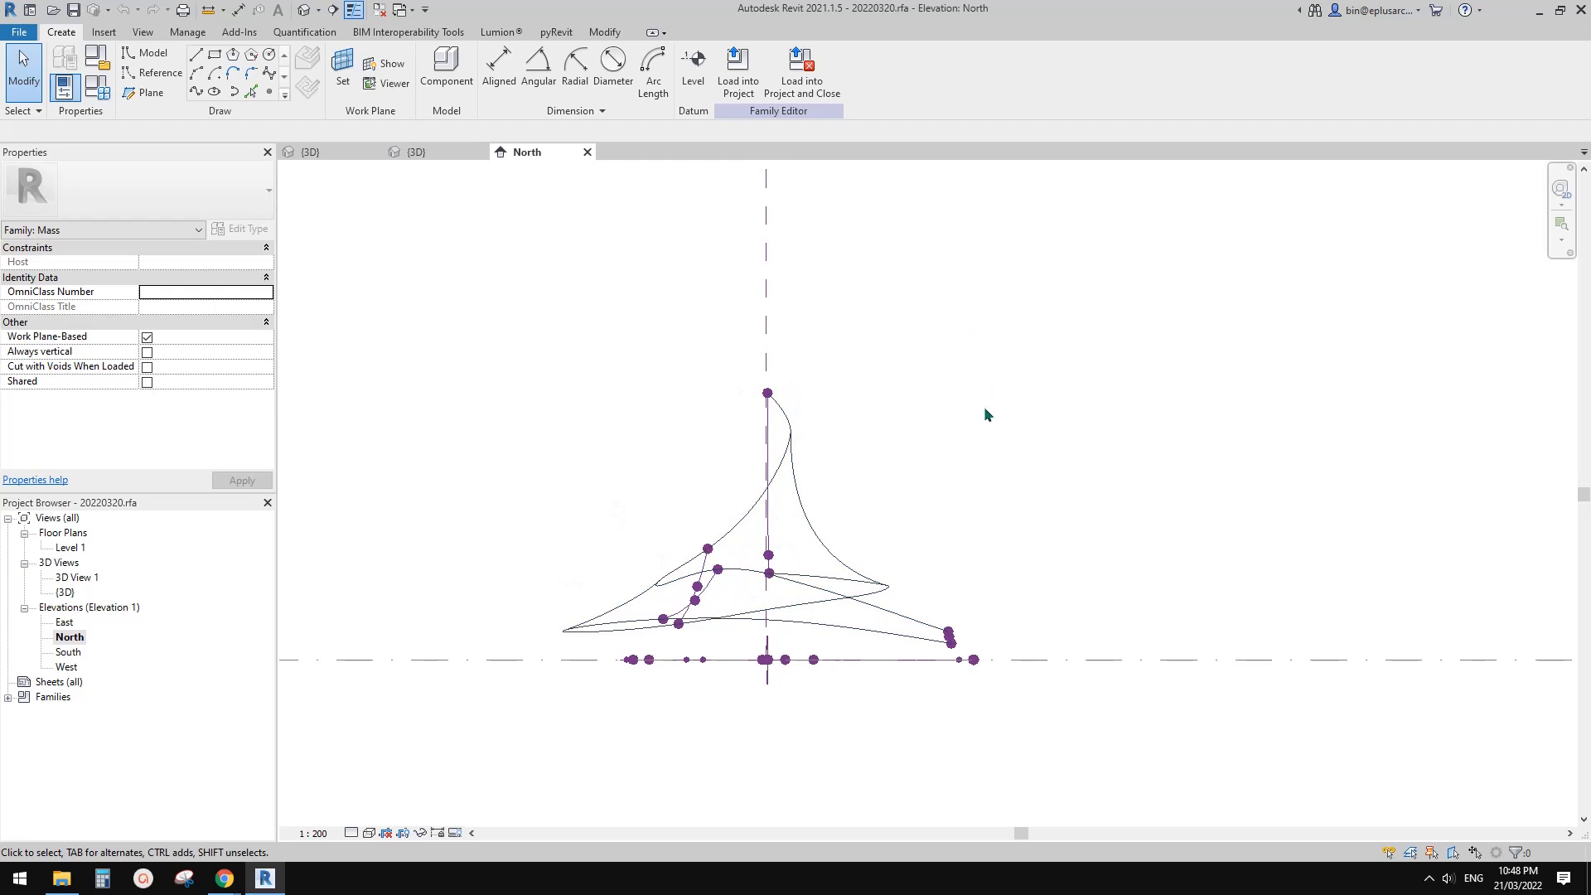
# Step: Return to the family's 3D view, examine the roof form from several sides and check the selected form's properties
pyautogui.click(304, 13)
pyautogui.keyDown('shift'); pyautogui.moveTo(700, 432); pyautogui.dragTo(760, 610, button='middle'); pyautogui.keyUp('shift')
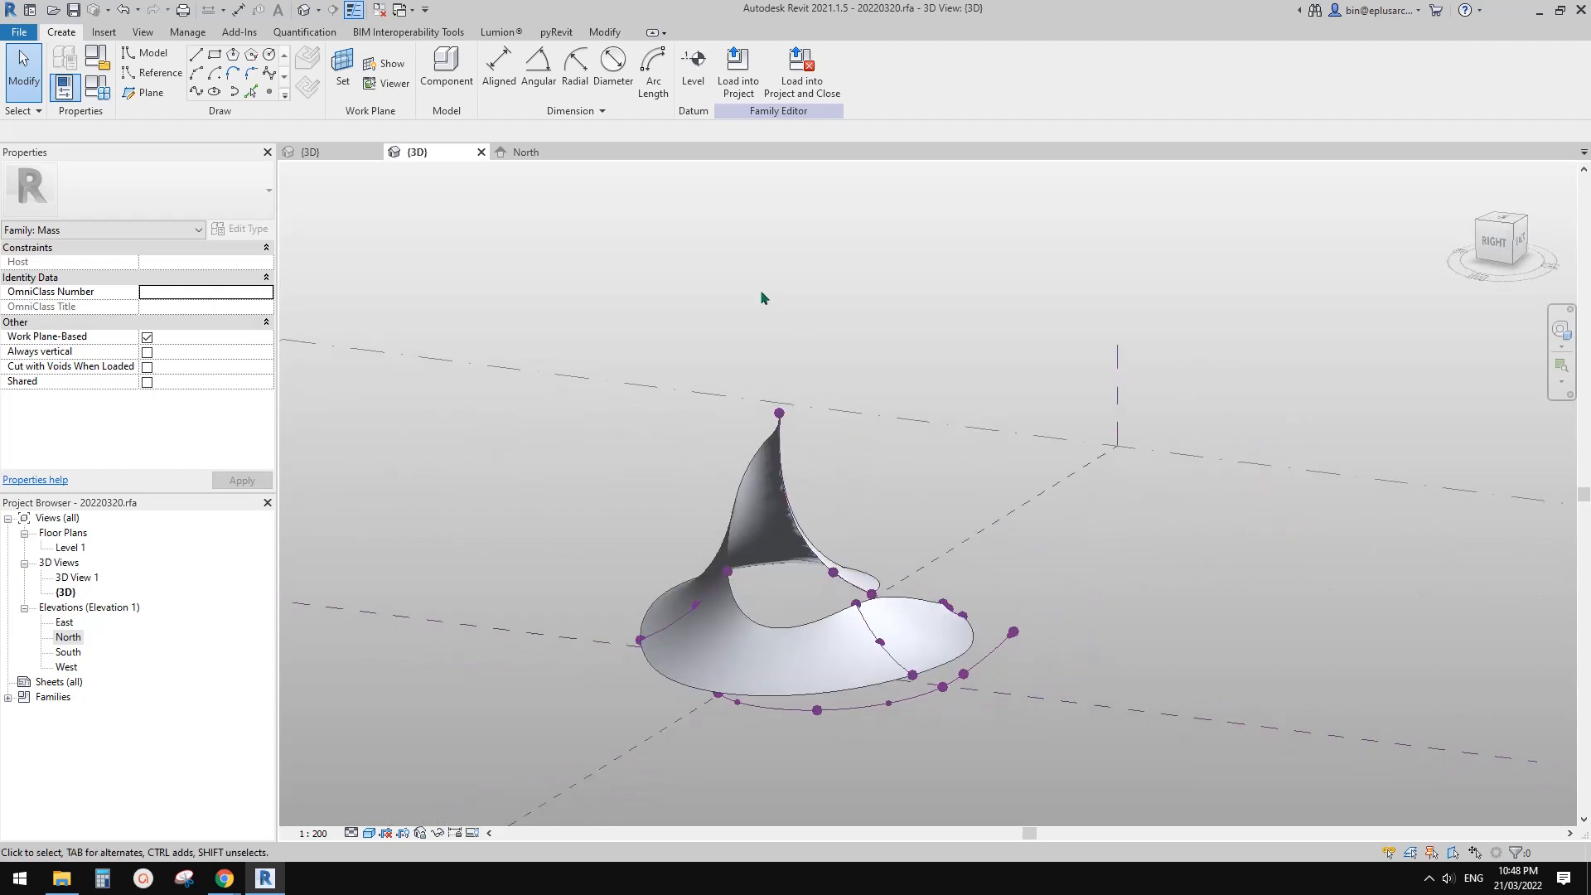
pyautogui.moveTo(782, 391); pyautogui.dragTo(718, 252, button='middle')
pyautogui.scroll(1, 732, 416)
pyautogui.keyDown('shift'); pyautogui.moveTo(882, 461); pyautogui.dragTo(699, 451, button='middle'); pyautogui.keyUp('shift')
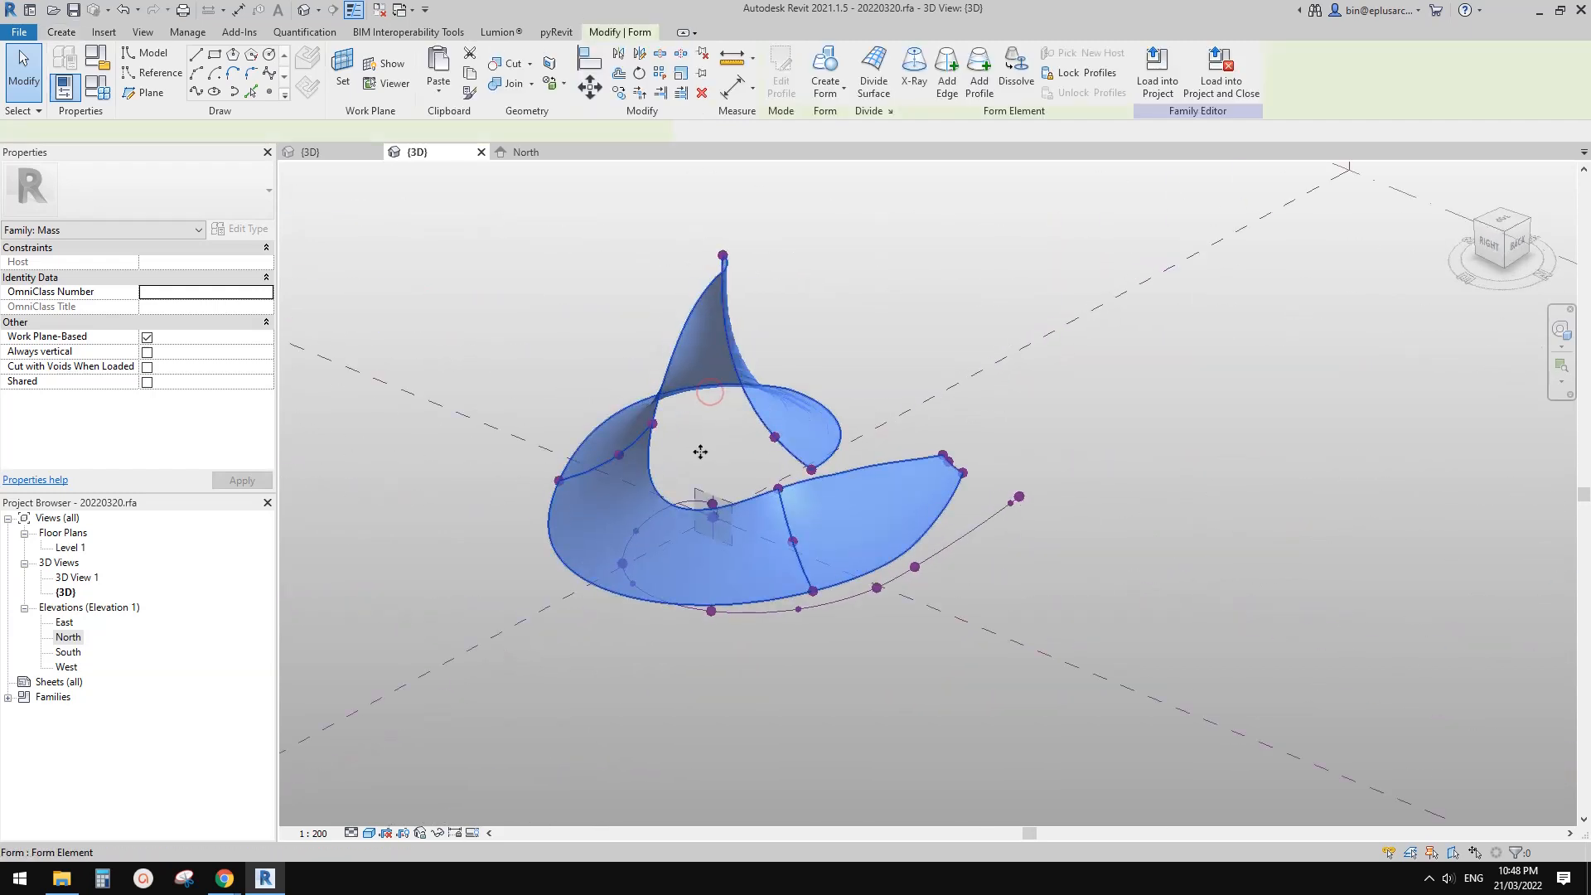
pyautogui.scroll(2, 600, 377)
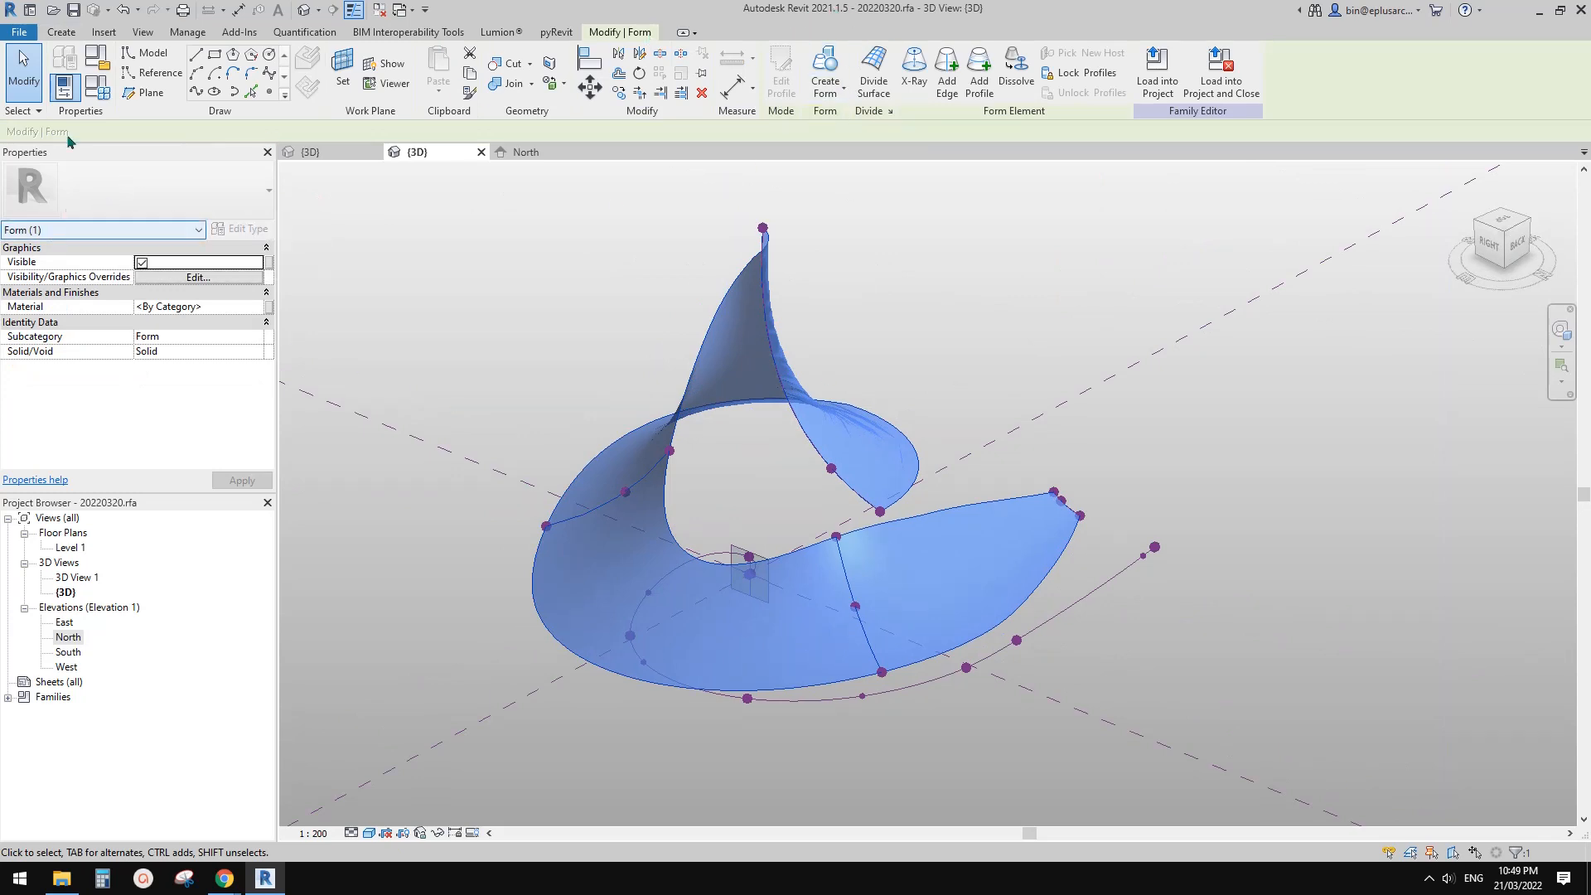
pyautogui.moveTo(749, 497); pyautogui.dragTo(803, 496, button='middle')
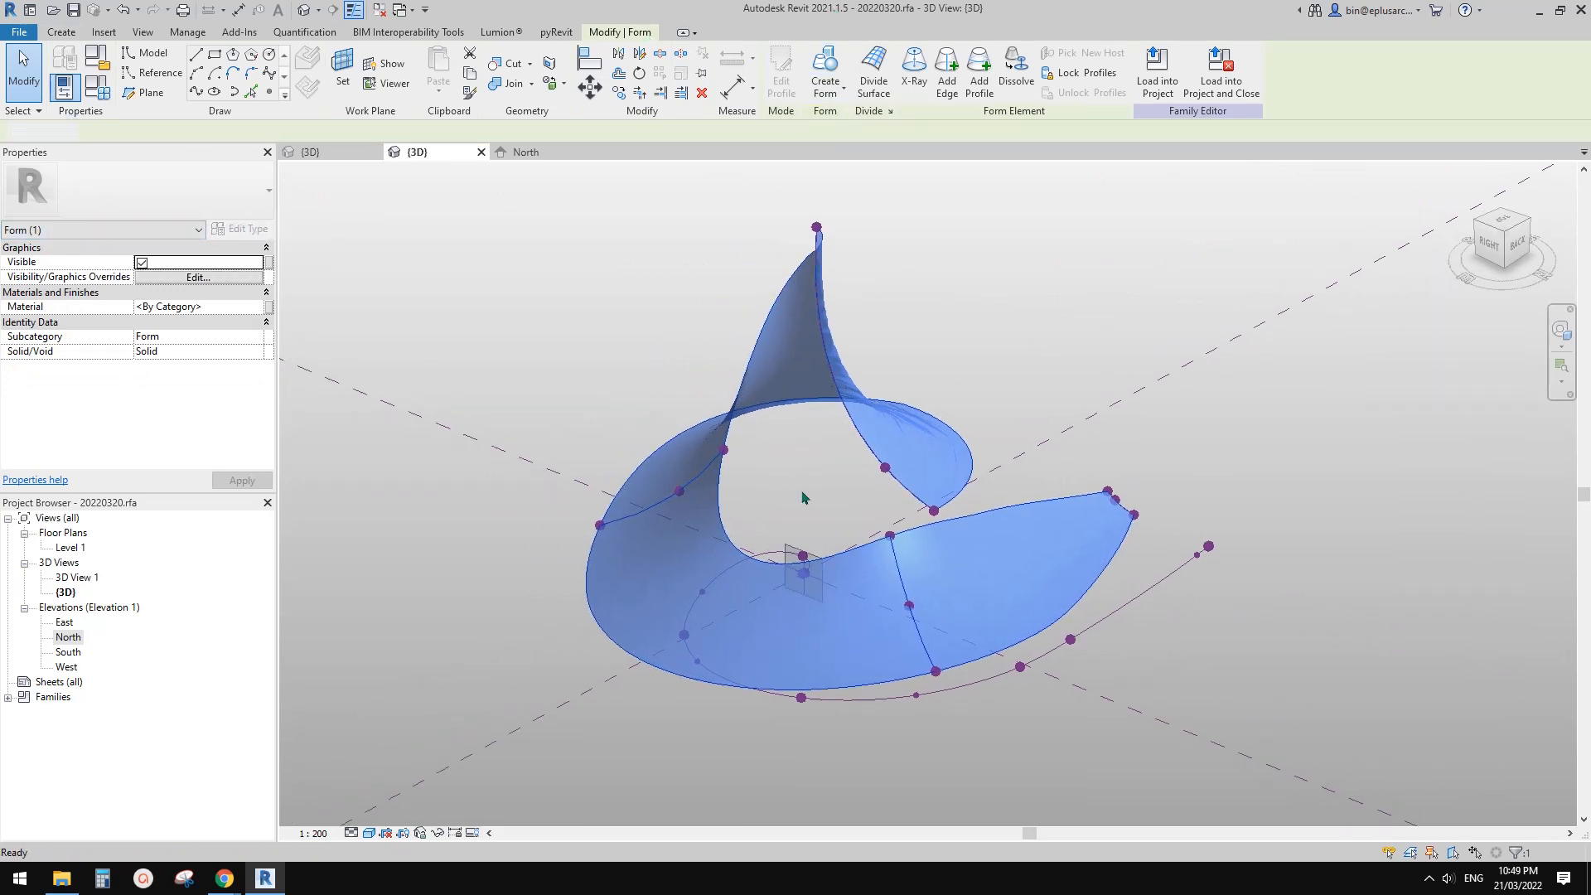
pyautogui.click(803, 497)
# Step: Return to Project2's 3D view, check the spiral form from several sides and finish the in-place mass
pyautogui.click(338, 154)
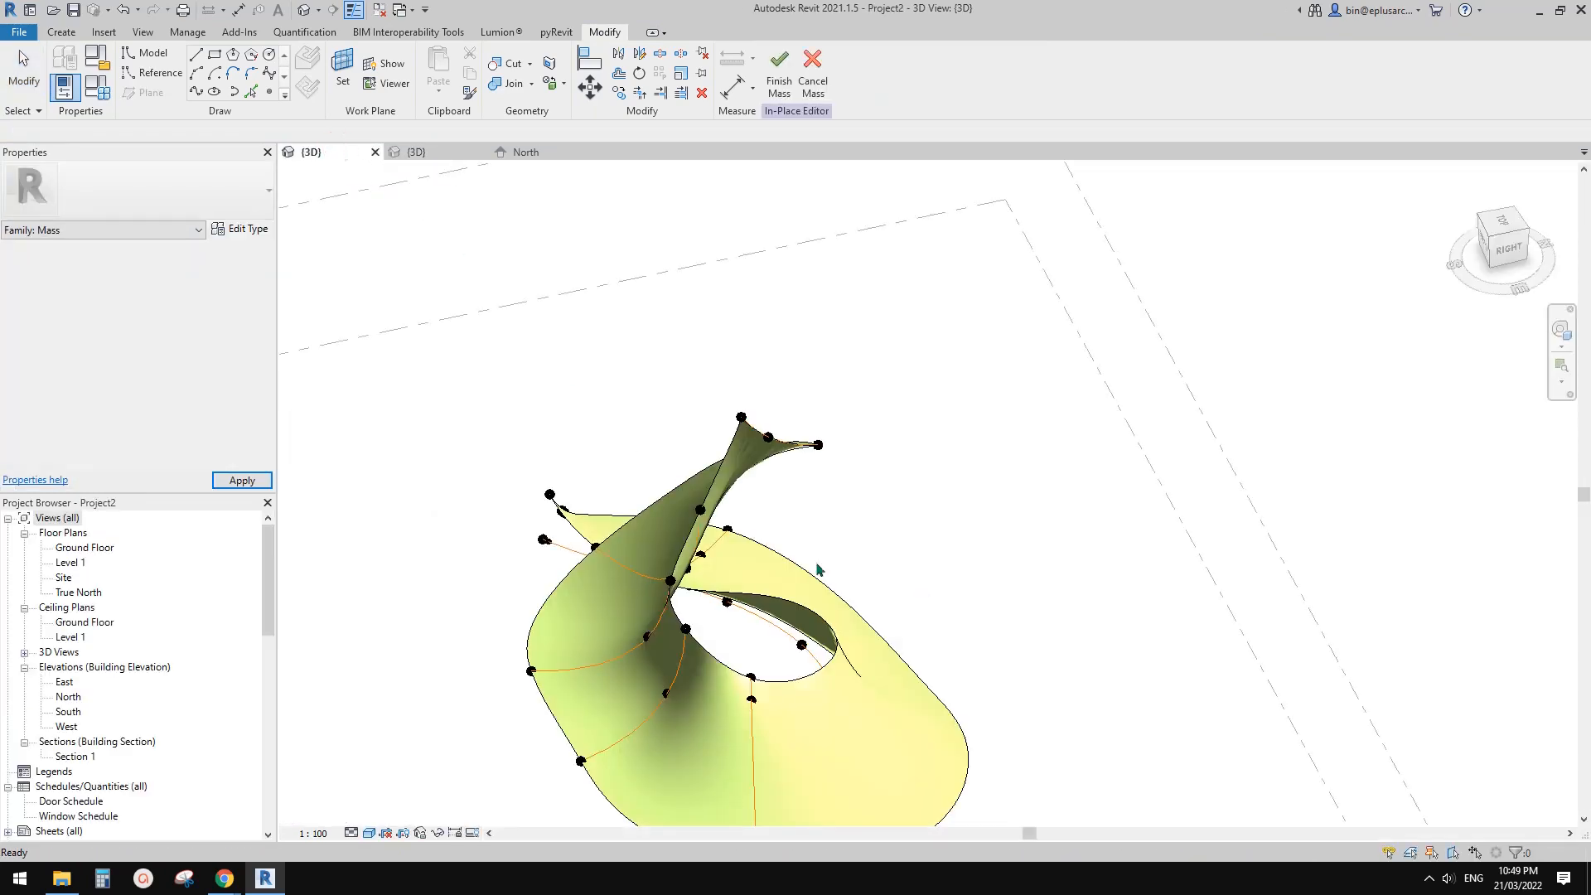
pyautogui.scroll(1, 749, 465)
pyautogui.moveTo(787, 630); pyautogui.dragTo(894, 472, button='middle')
pyautogui.keyDown('shift'); pyautogui.moveTo(894, 473); pyautogui.dragTo(820, 646, button='middle'); pyautogui.keyUp('shift')
pyautogui.click(858, 378)
pyautogui.keyDown('shift'); pyautogui.moveTo(820, 646); pyautogui.dragTo(1182, 529, button='middle'); pyautogui.keyUp('shift')
pyautogui.keyDown('shift'); pyautogui.moveTo(989, 501); pyautogui.dragTo(848, 604, button='middle'); pyautogui.keyUp('shift')
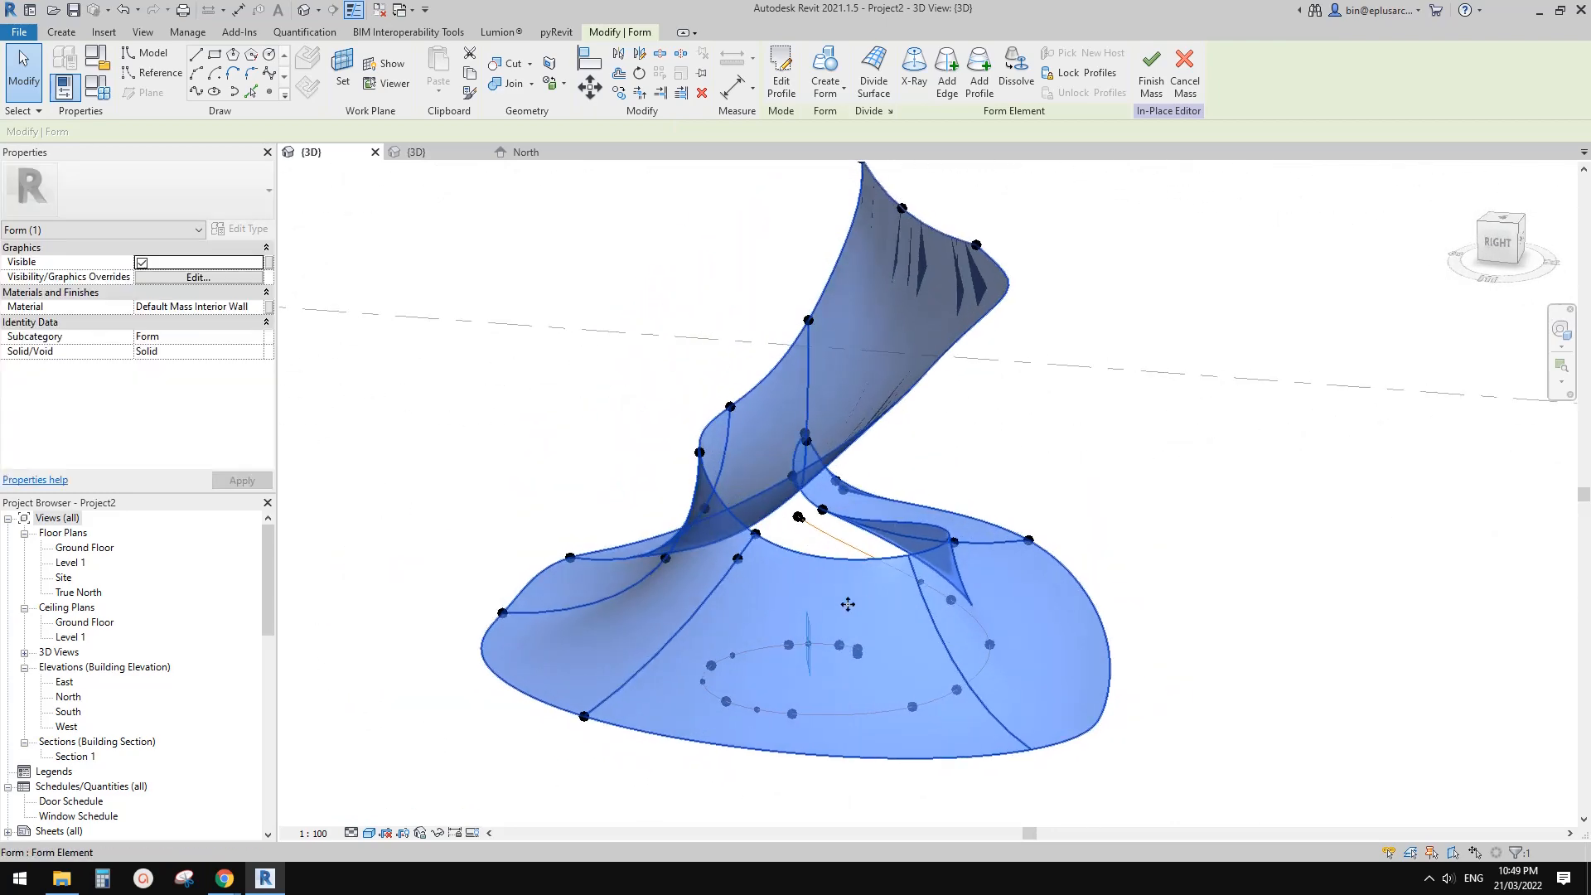
pyautogui.click(1187, 535)
pyautogui.keyDown('shift'); pyautogui.moveTo(1186, 531); pyautogui.dragTo(831, 330, button='middle'); pyautogui.keyUp('shift')
pyautogui.click(774, 86)
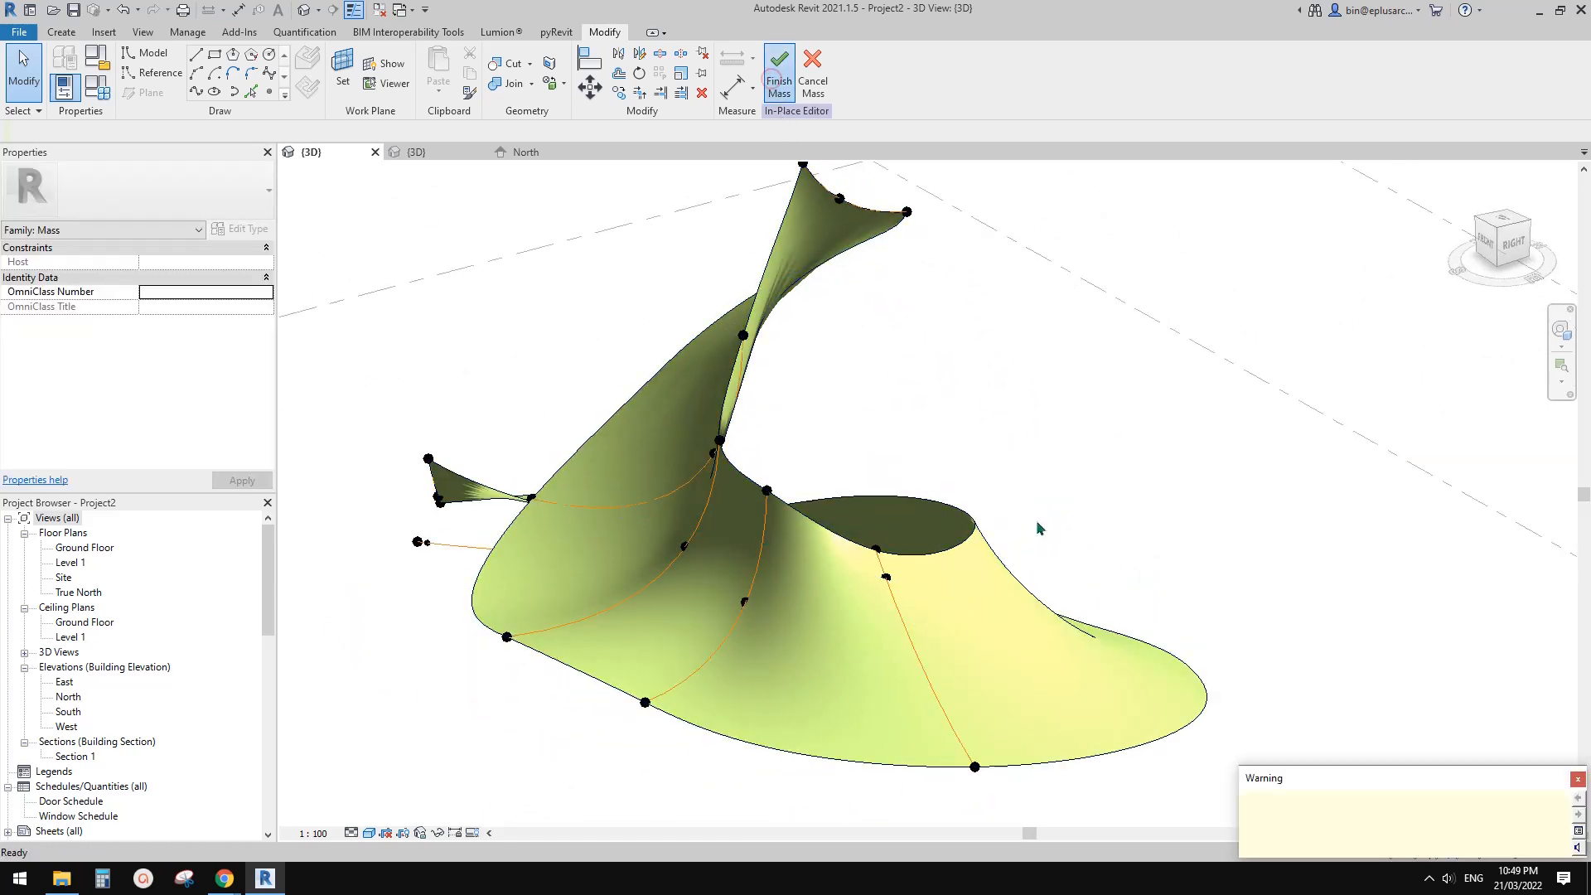
pyautogui.keyDown('shift'); pyautogui.moveTo(869, 346); pyautogui.dragTo(413, 334, button='middle'); pyautogui.keyUp('shift')
# Step: Try to create a Generic - 400mm roof by face on the finished spiral mass
pyautogui.click(83, 35)
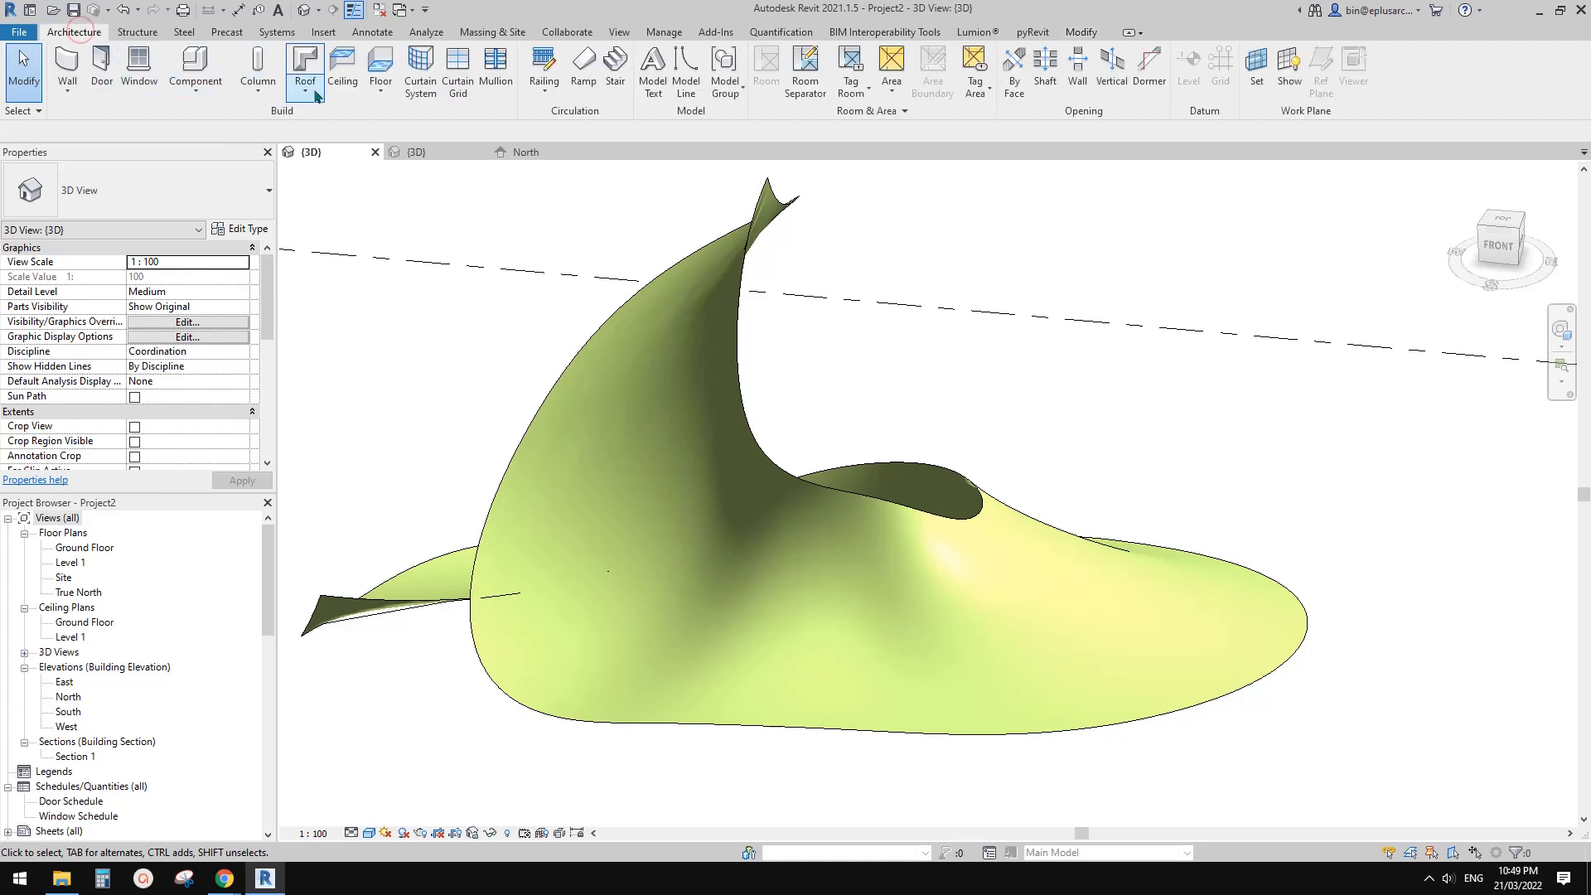
pyautogui.click(316, 97)
pyautogui.click(345, 185)
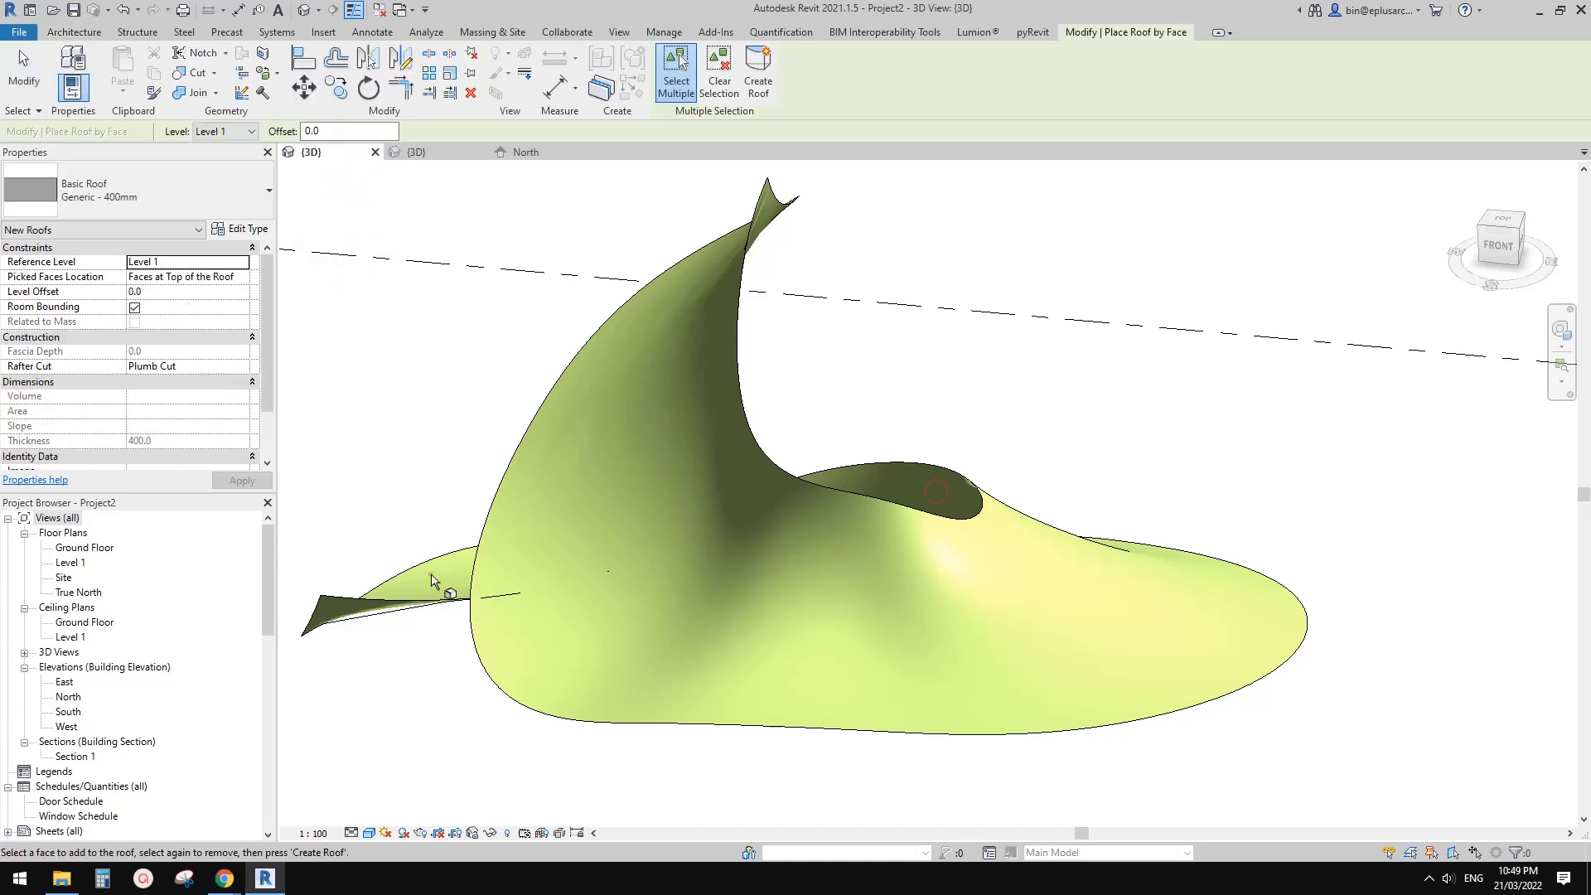
pyautogui.keyDown('shift'); pyautogui.moveTo(430, 580); pyautogui.dragTo(713, 603, button='middle'); pyautogui.keyUp('shift')
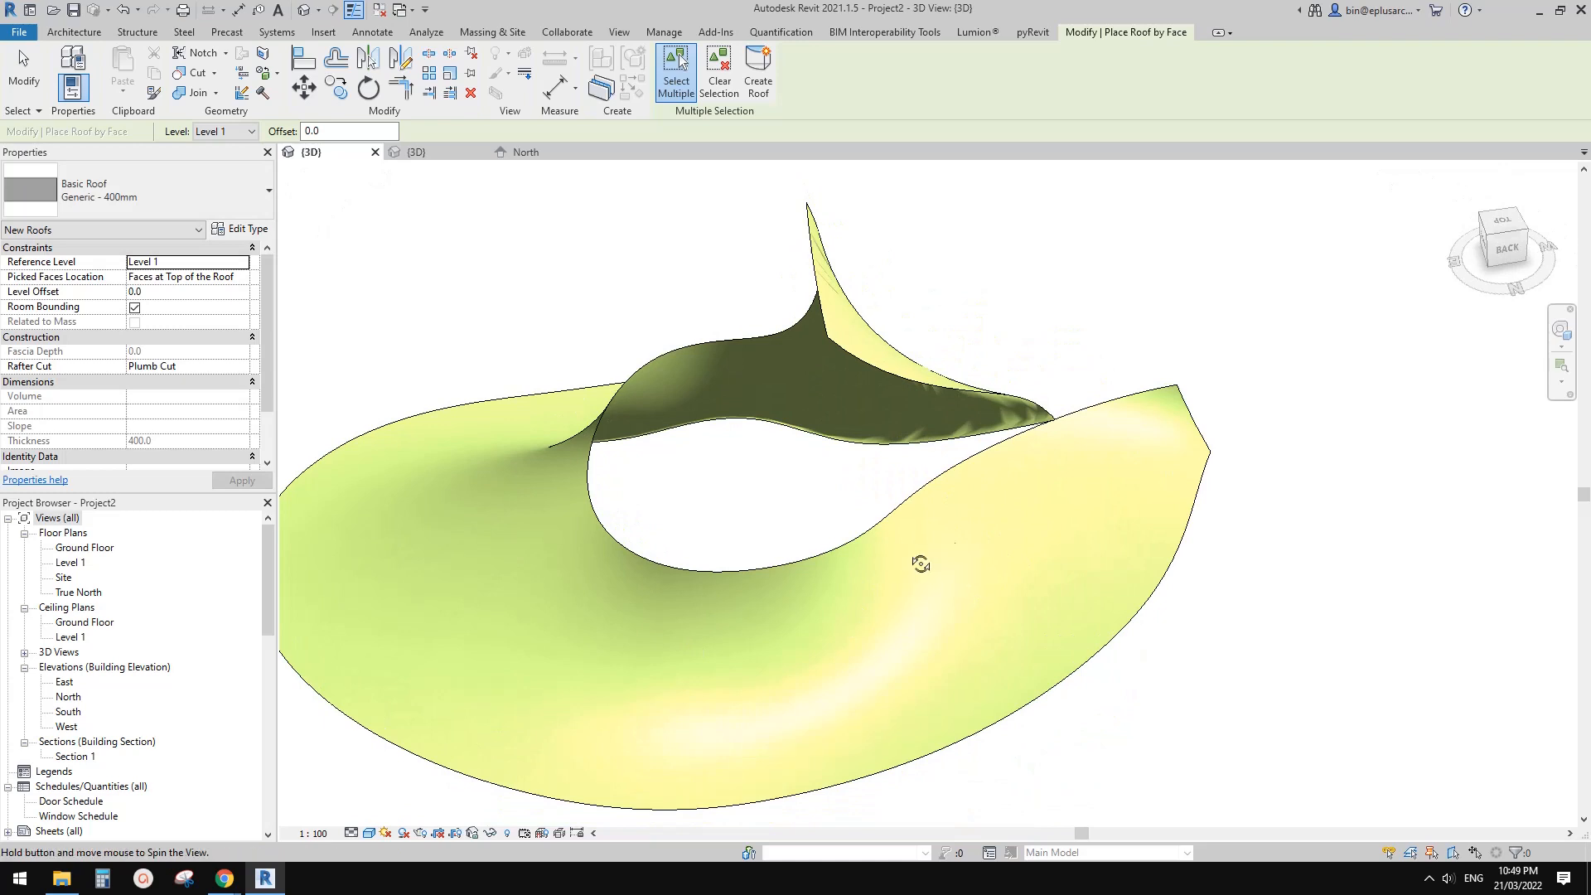
pyautogui.keyDown('shift'); pyautogui.moveTo(920, 564); pyautogui.dragTo(928, 510, button='middle'); pyautogui.keyUp('shift')
# Step: Place a Double brick - 270 wall by face on the spiral mass's surface and select that wall
pyautogui.click(85, 35)
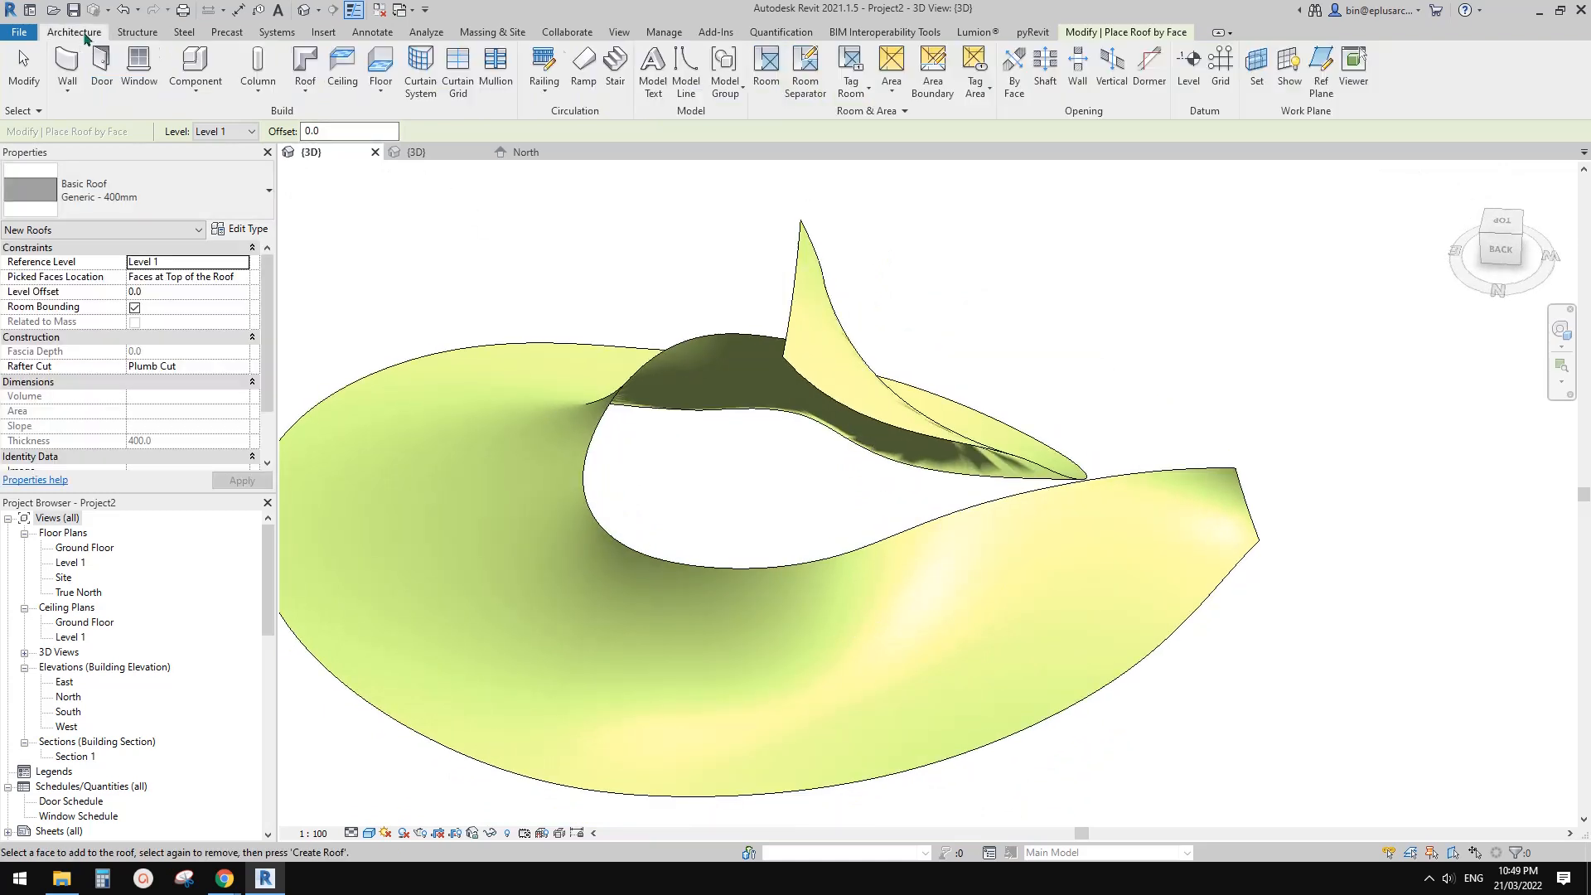
pyautogui.click(67, 91)
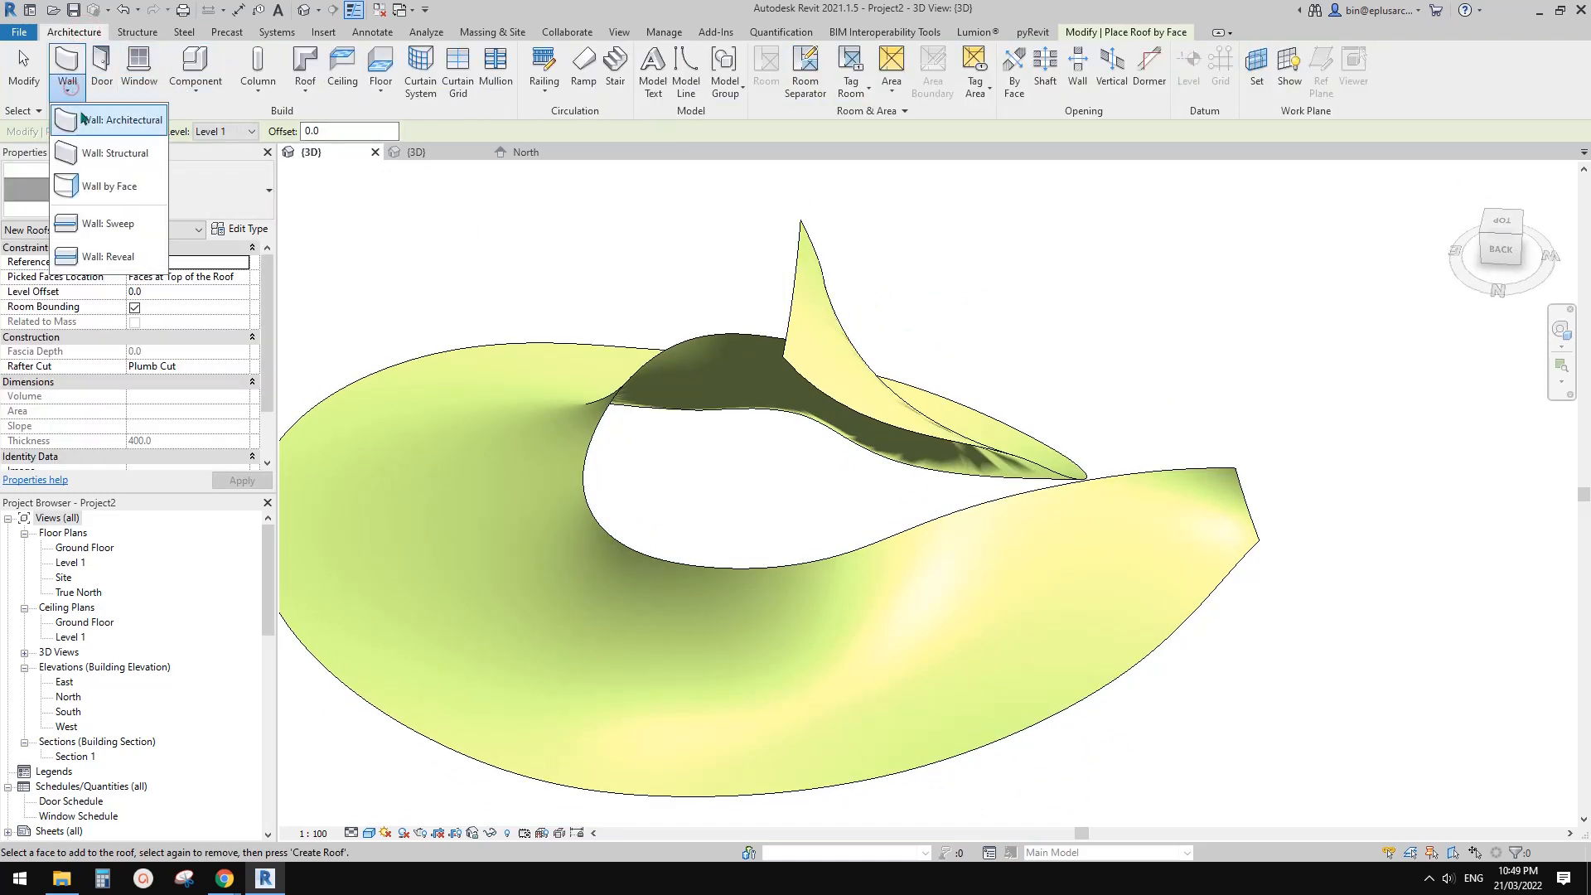
pyautogui.click(105, 187)
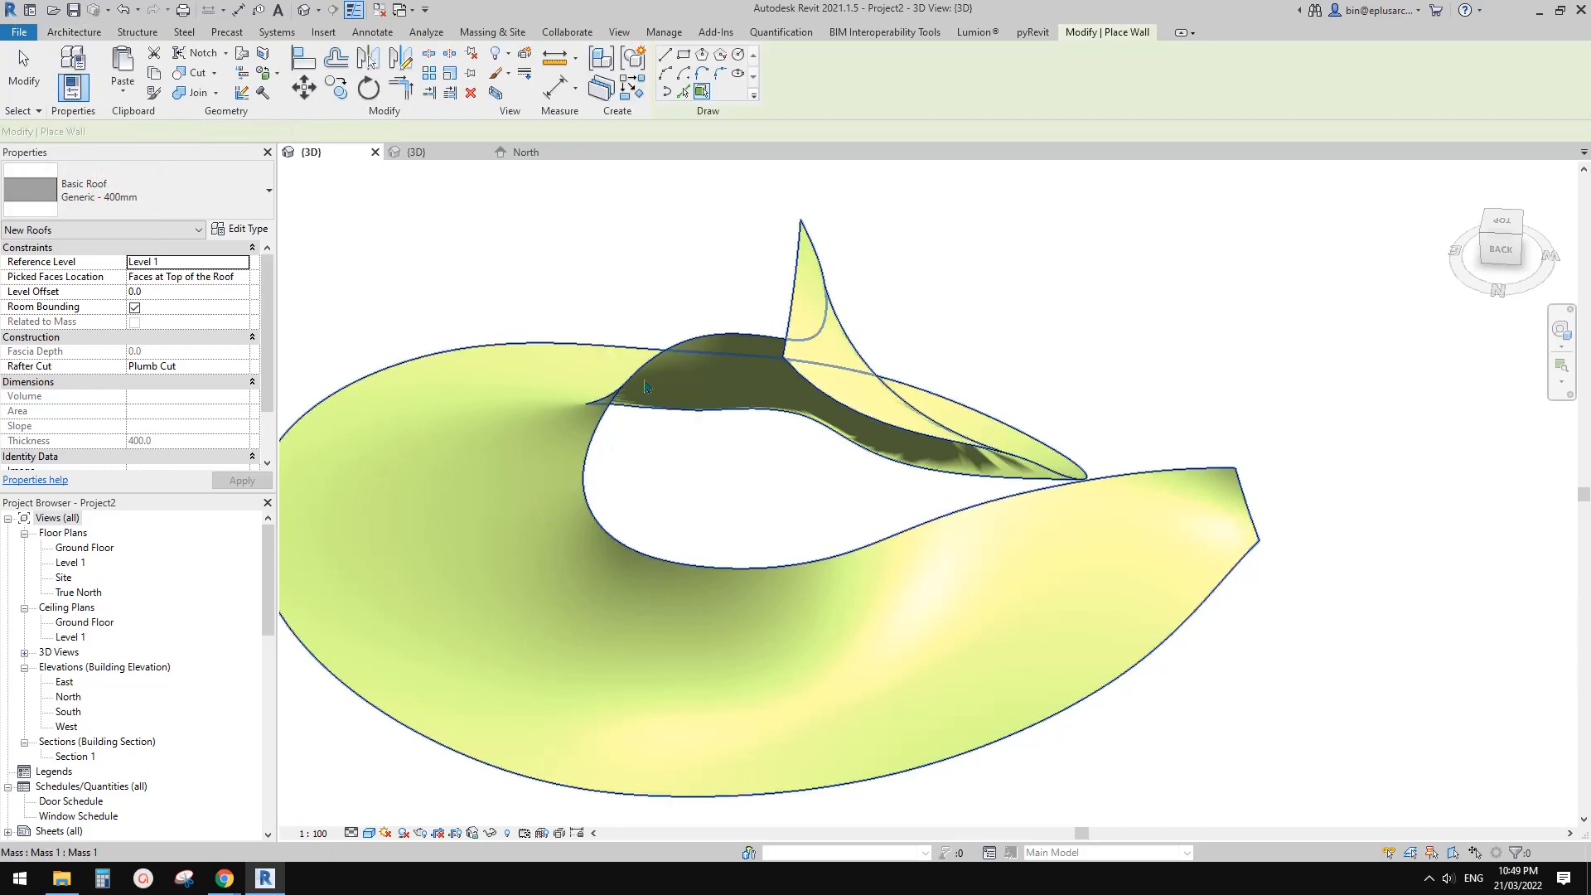
pyautogui.click(957, 585)
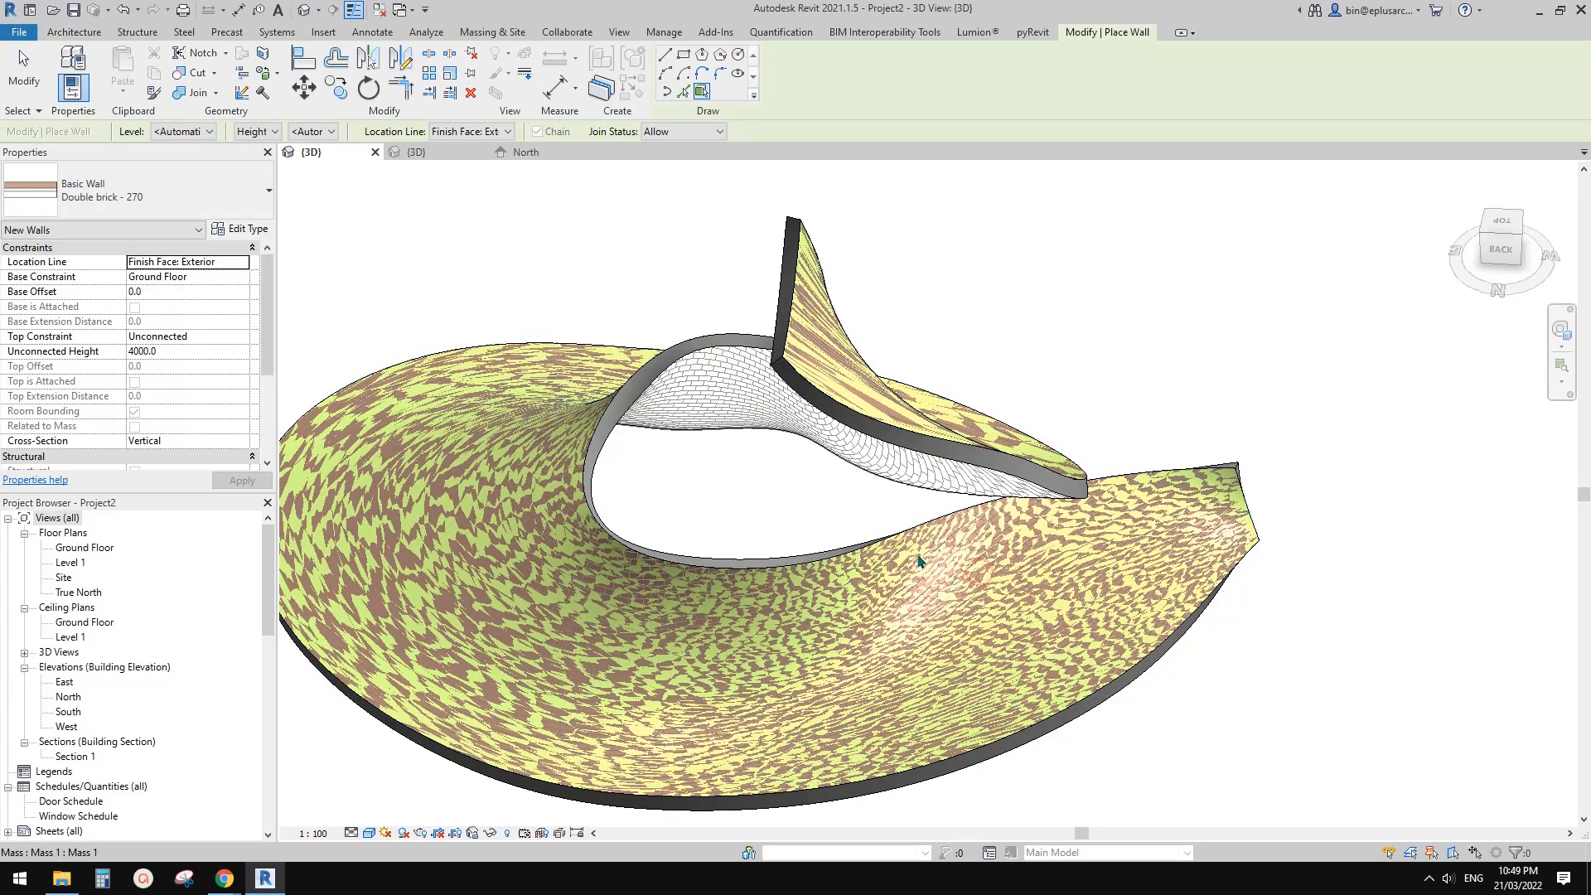
pyautogui.scroll(-1, 749, 550)
pyautogui.moveTo(750, 549); pyautogui.dragTo(820, 559, button='middle')
pyautogui.press('Escape')
pyautogui.click(772, 422)
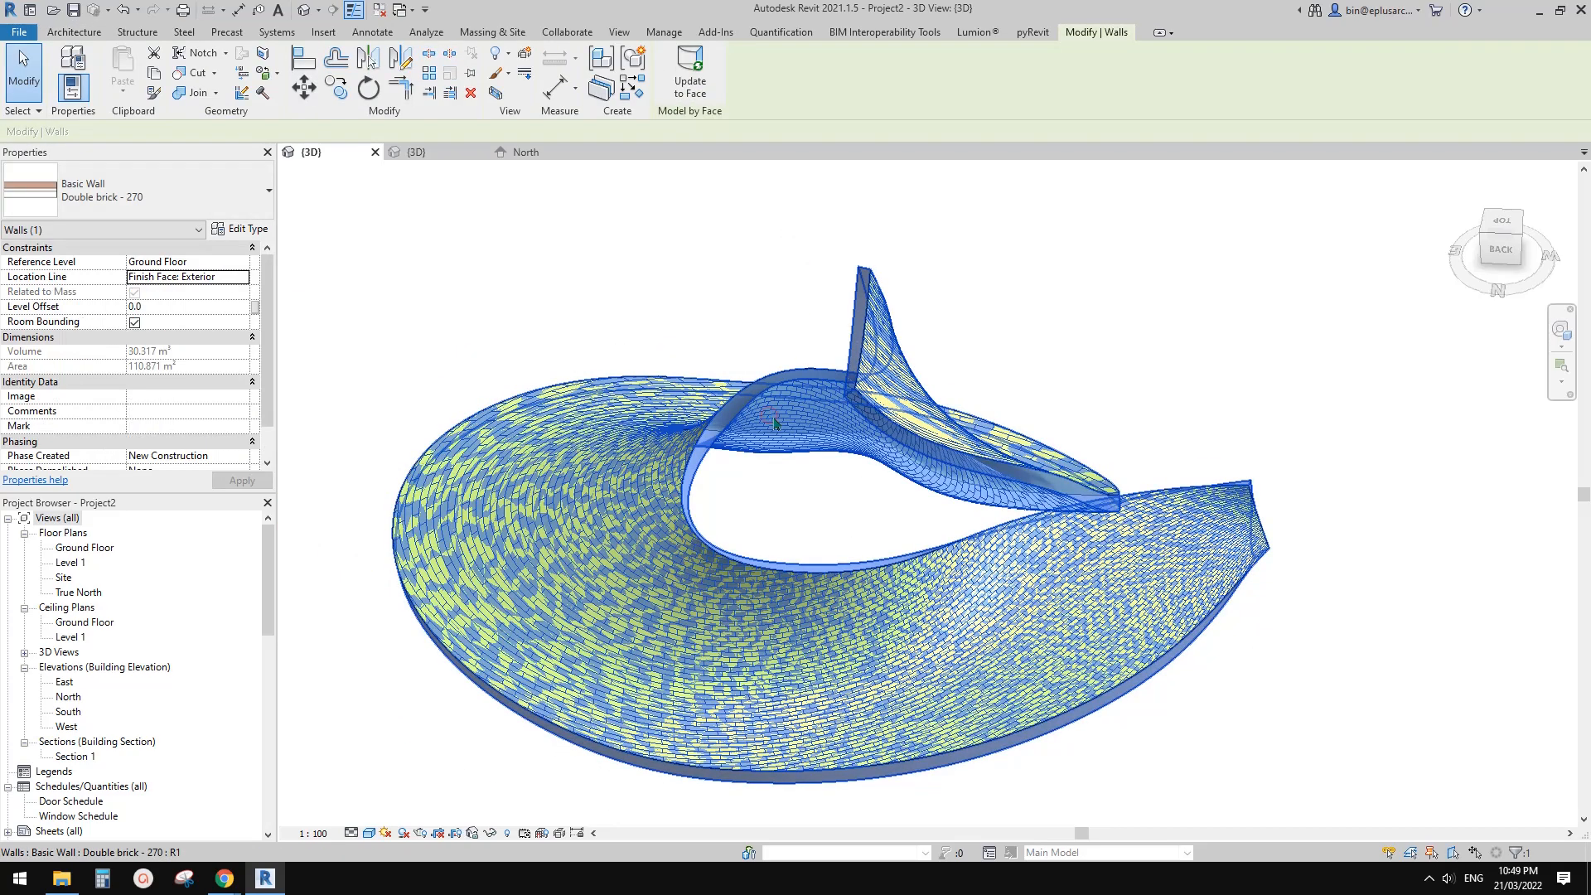
# Step: Deselect the wall, switch to the Chrome image results and enlarge the photo of the YEZO retreat's radiating timber ceiling
pyautogui.keyDown('shift'); pyautogui.moveTo(950, 348); pyautogui.dragTo(1069, 675, button='middle'); pyautogui.keyUp('shift')
pyautogui.press('Escape')
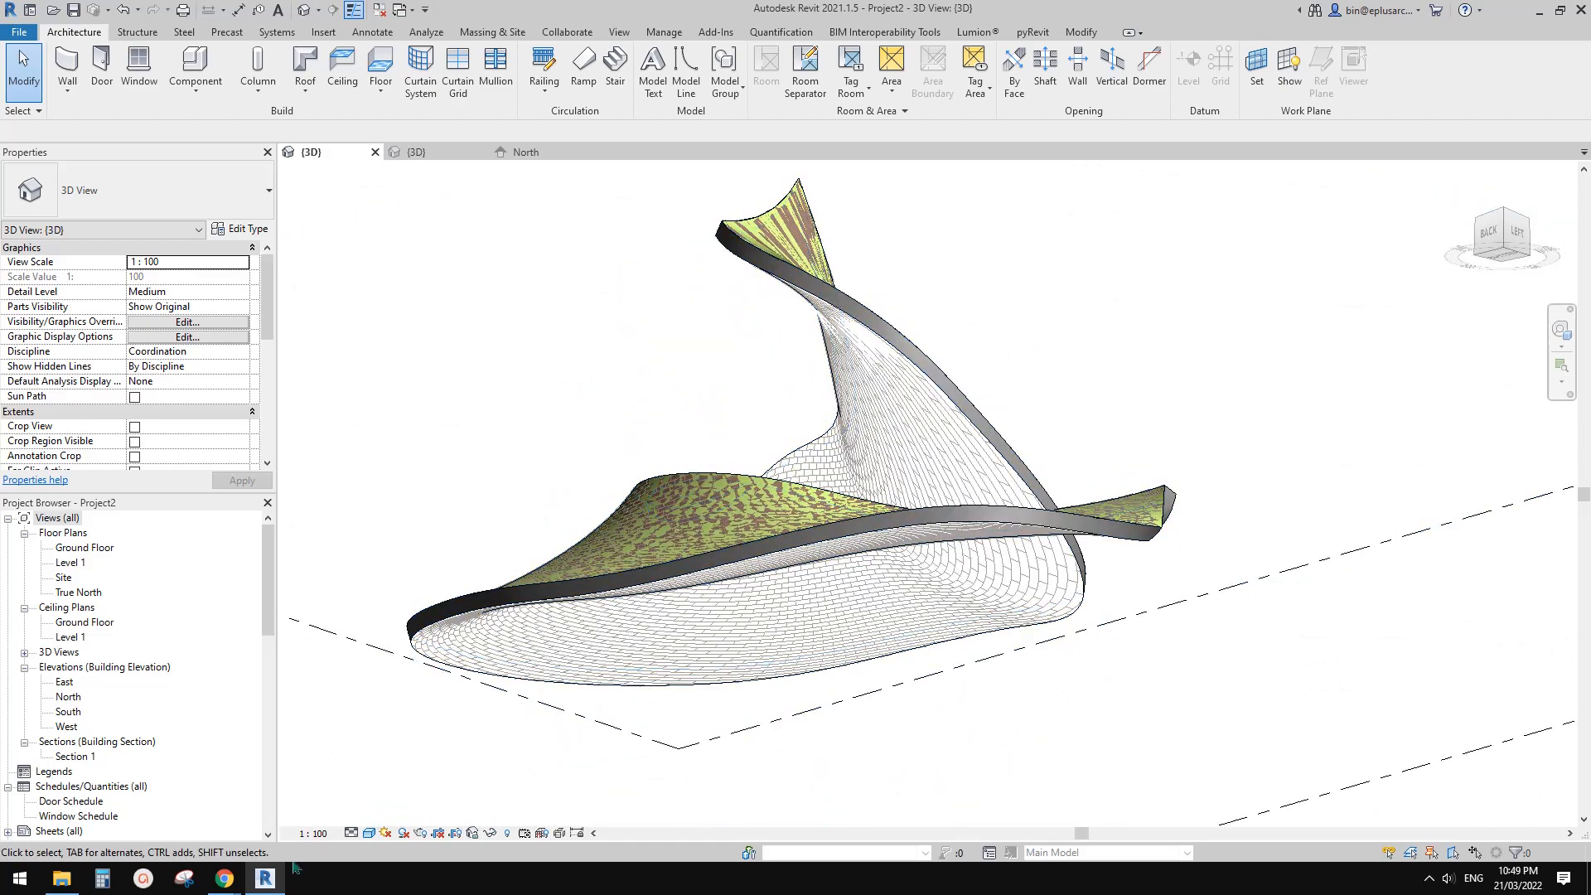
pyautogui.moveTo(224, 878)
pyautogui.click(294, 831)
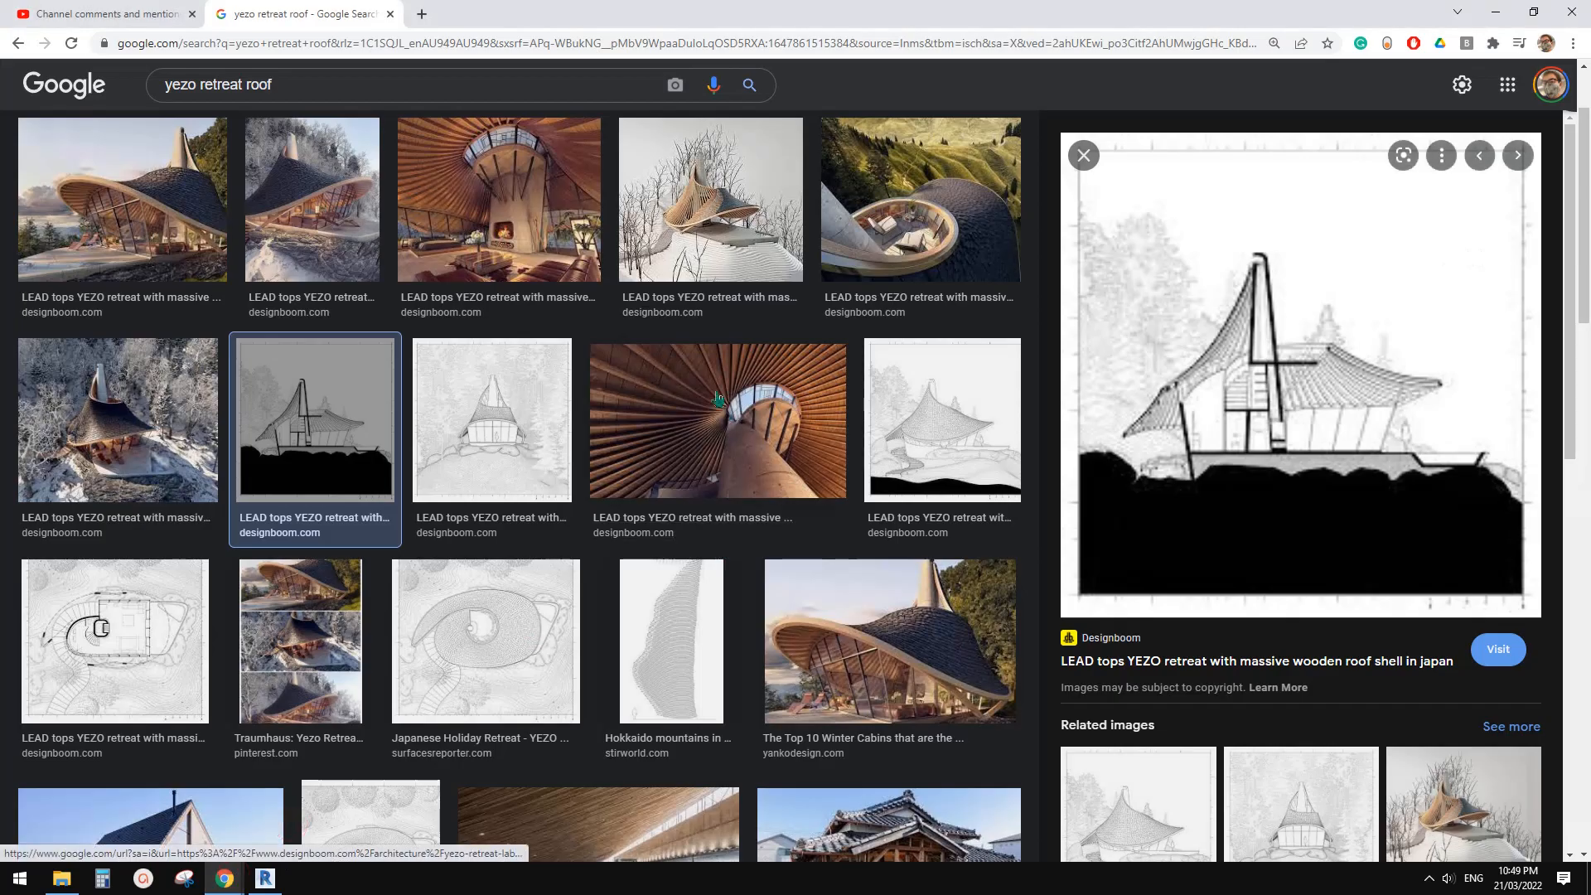
pyautogui.click(681, 395)
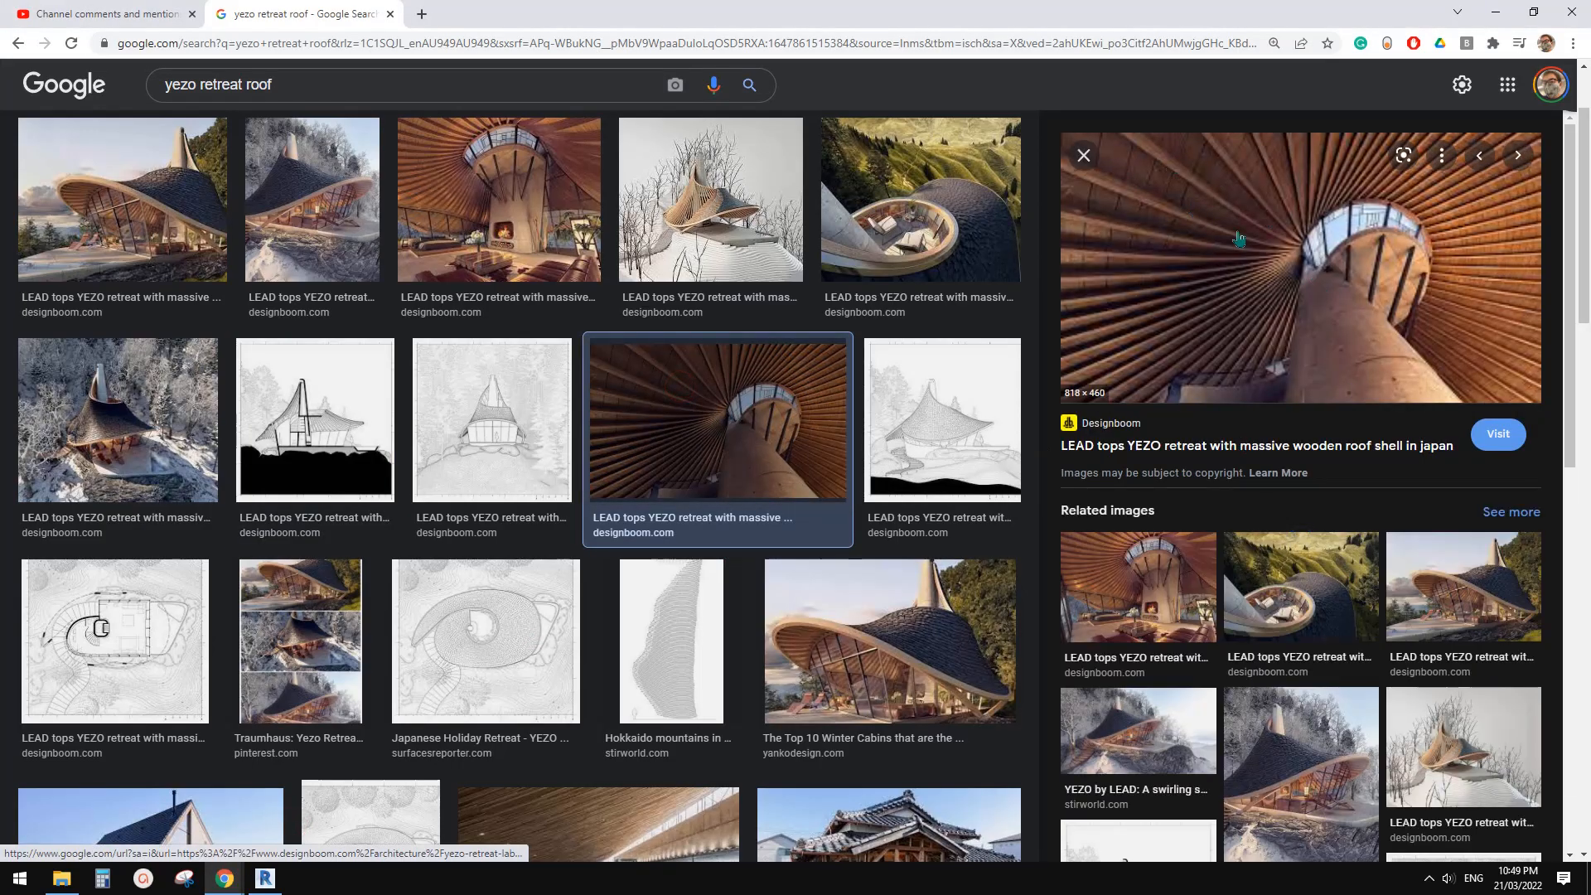
# Step: Return to Revit, delete the Double brick - 270 wall from the spiral surface and open the mass for in-place editing
pyautogui.click(265, 878)
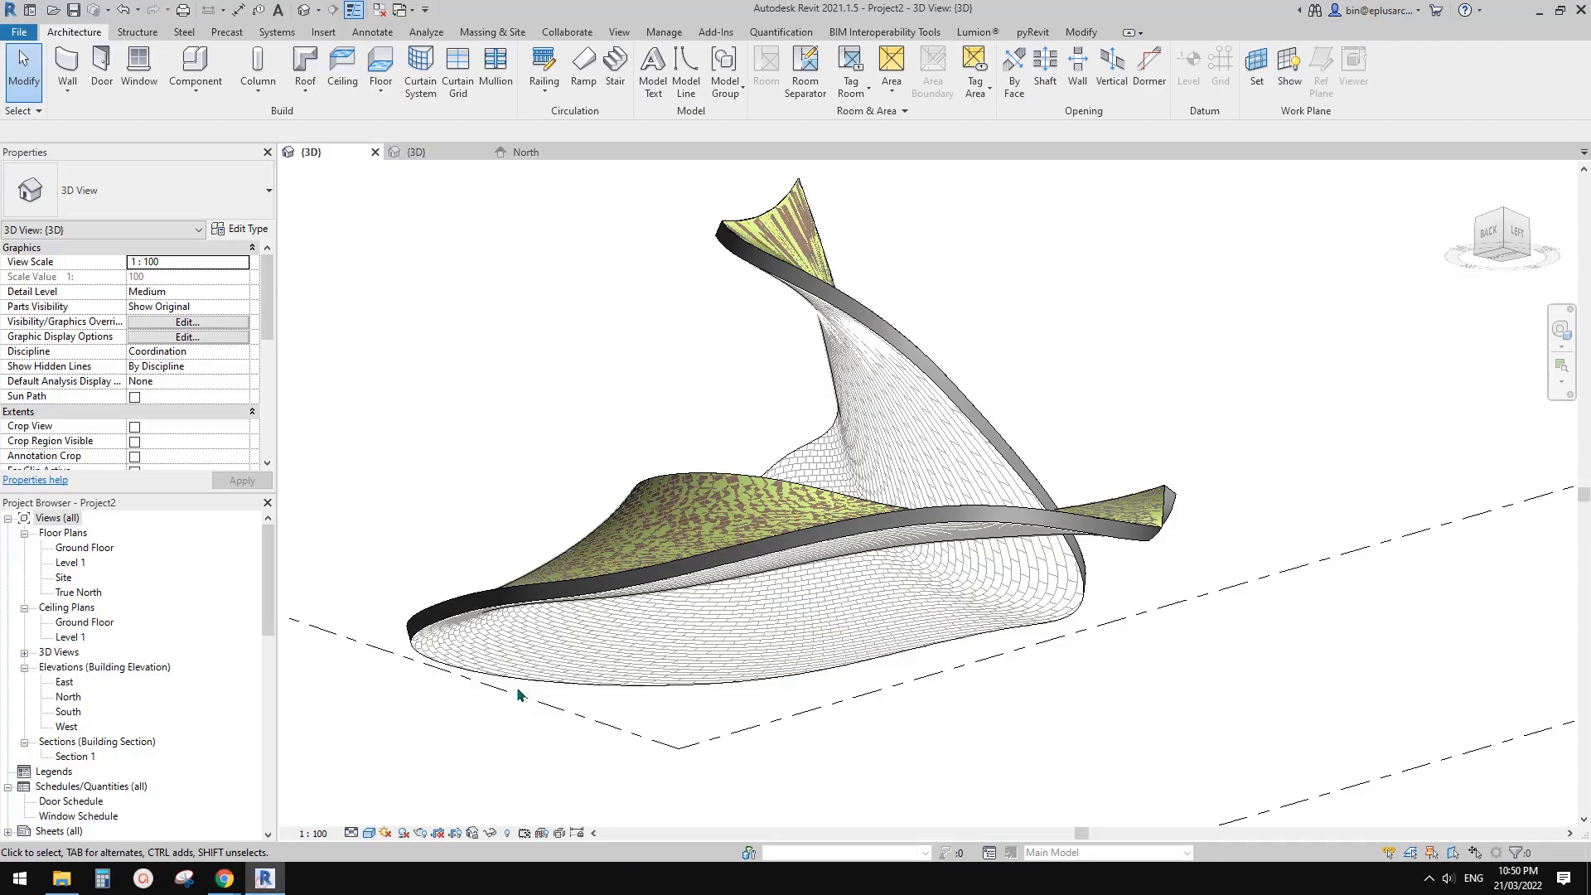
pyautogui.keyDown('shift'); pyautogui.moveTo(878, 571); pyautogui.dragTo(771, 196, button='middle'); pyautogui.keyUp('shift')
pyautogui.click(806, 501)
pyautogui.press('Delete')
pyautogui.click(794, 443)
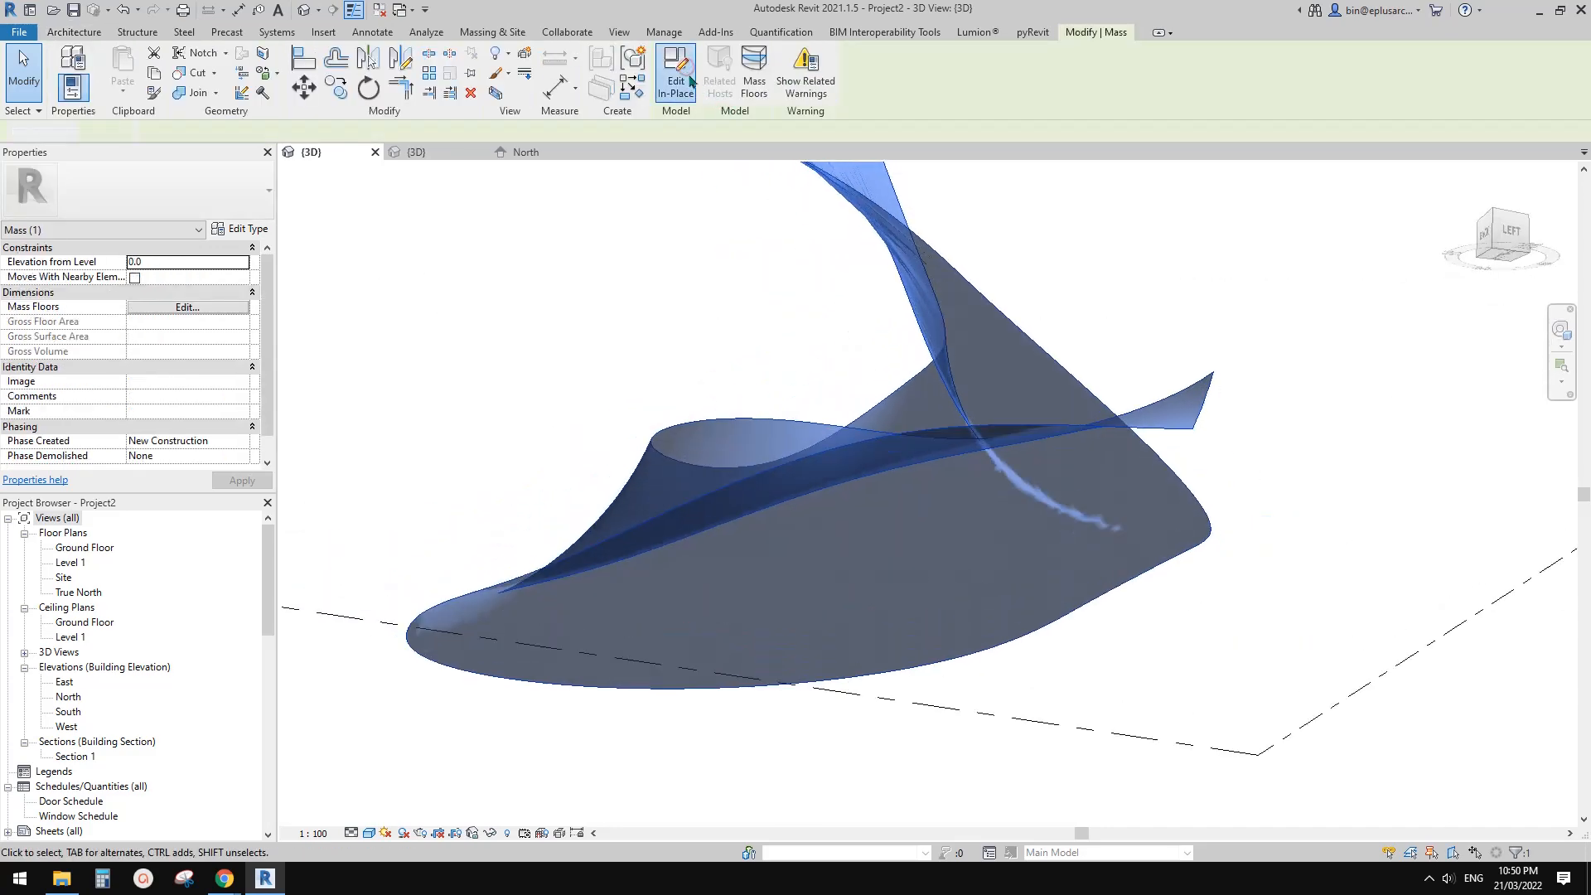
pyautogui.click(690, 81)
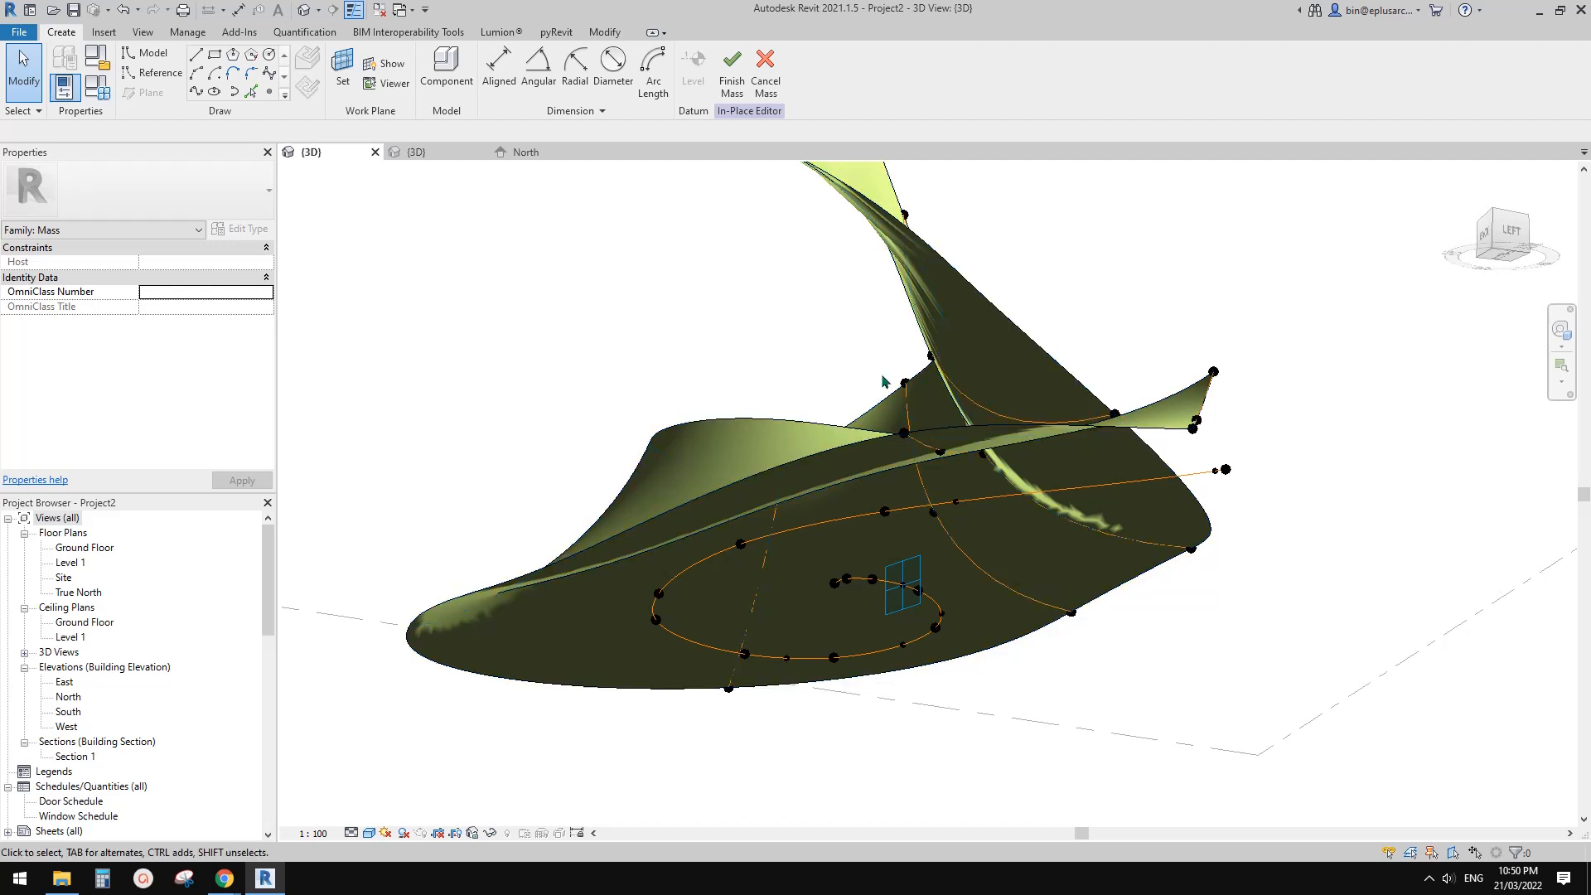
# Step: Select the spiral roof form and divide its surface into a UV grid
pyautogui.click(836, 530)
pyautogui.keyDown('shift'); pyautogui.moveTo(865, 561); pyautogui.dragTo(806, 452, button='middle'); pyautogui.keyUp('shift')
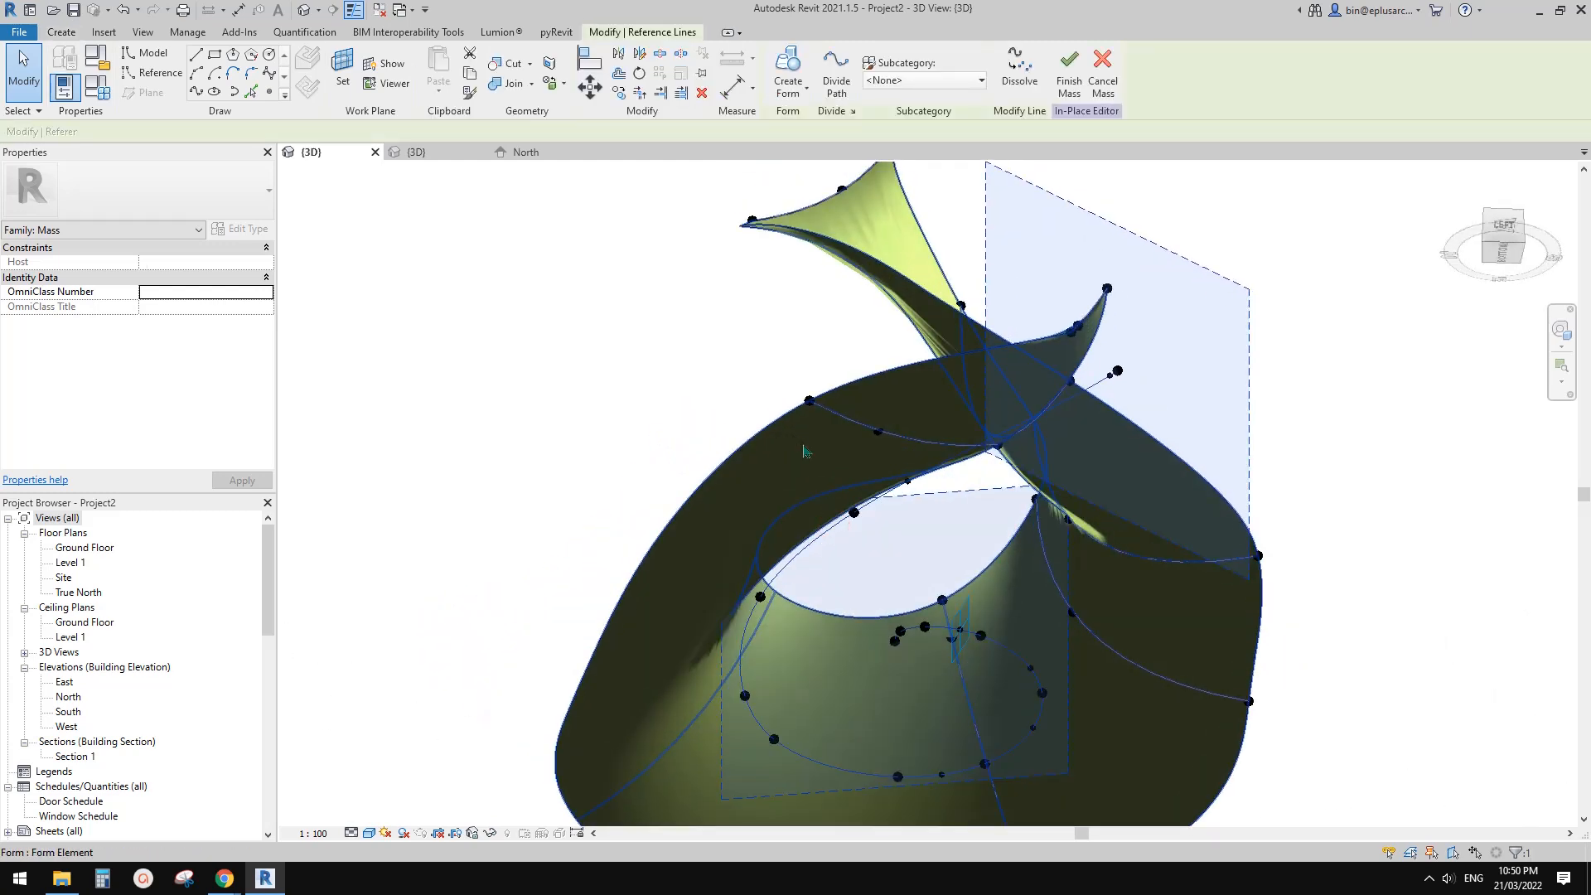
pyautogui.click(725, 544)
pyautogui.moveTo(724, 544); pyautogui.dragTo(697, 482, button='middle')
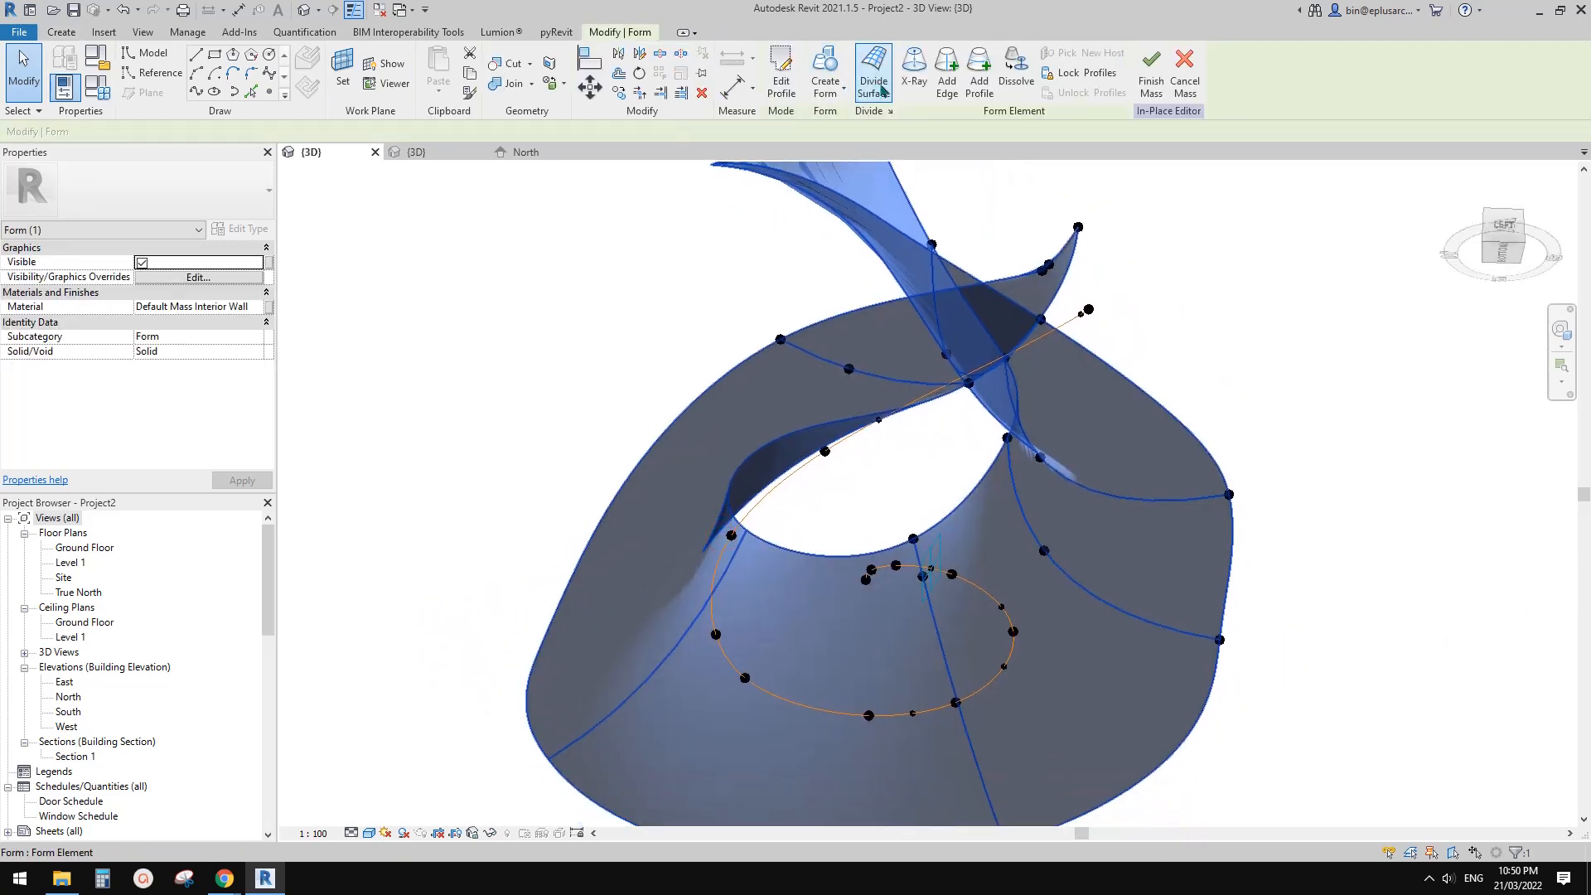
pyautogui.click(876, 80)
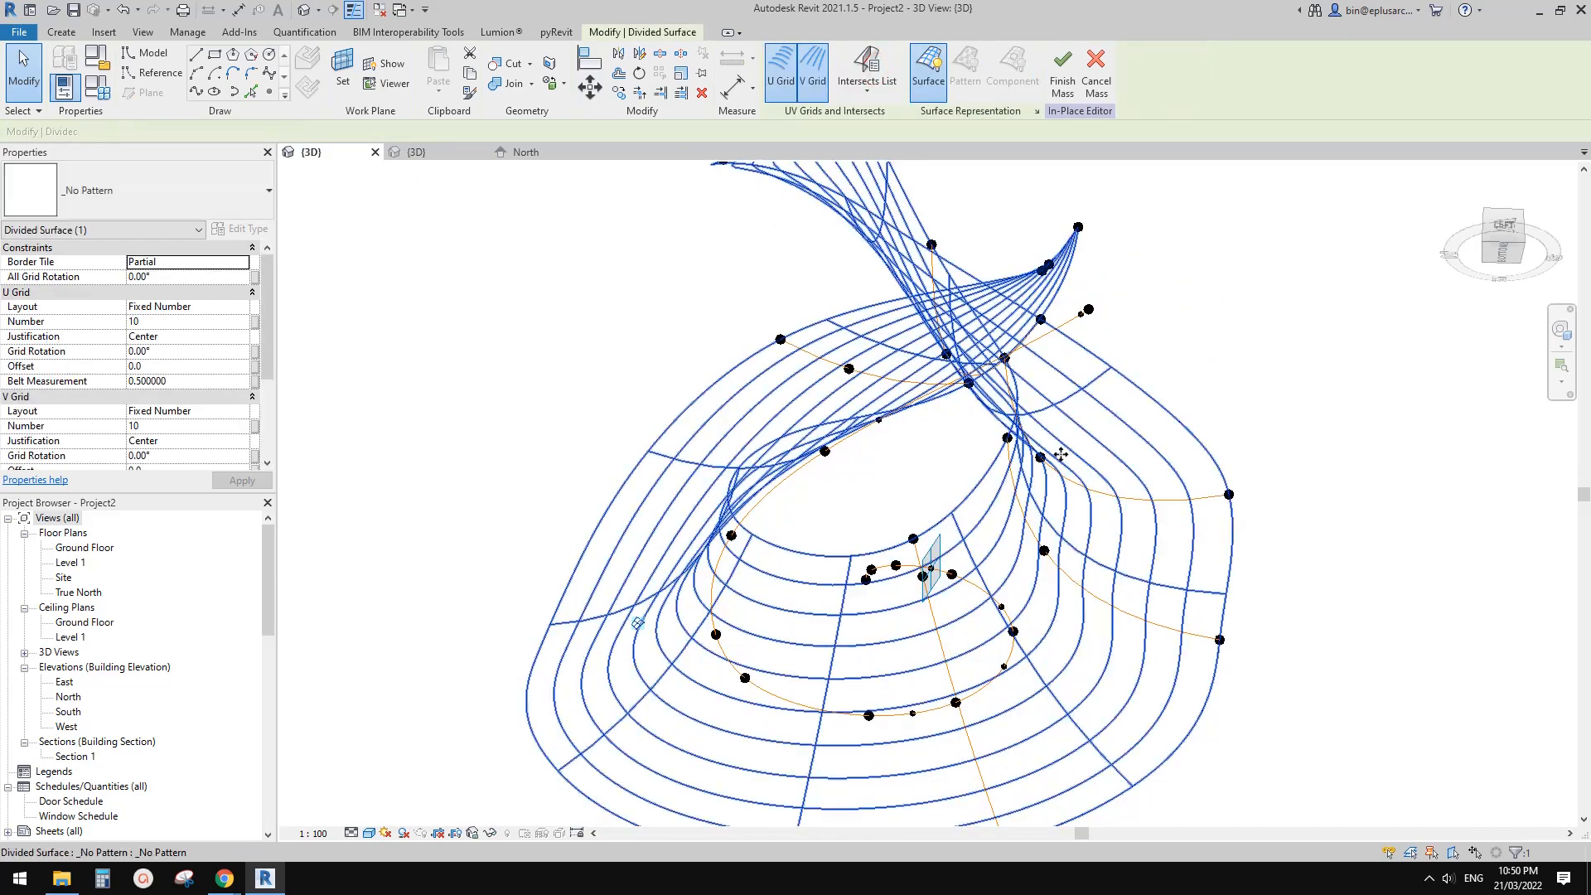
pyautogui.keyDown('shift'); pyautogui.moveTo(1060, 454); pyautogui.dragTo(740, 410, button='middle'); pyautogui.keyUp('shift')
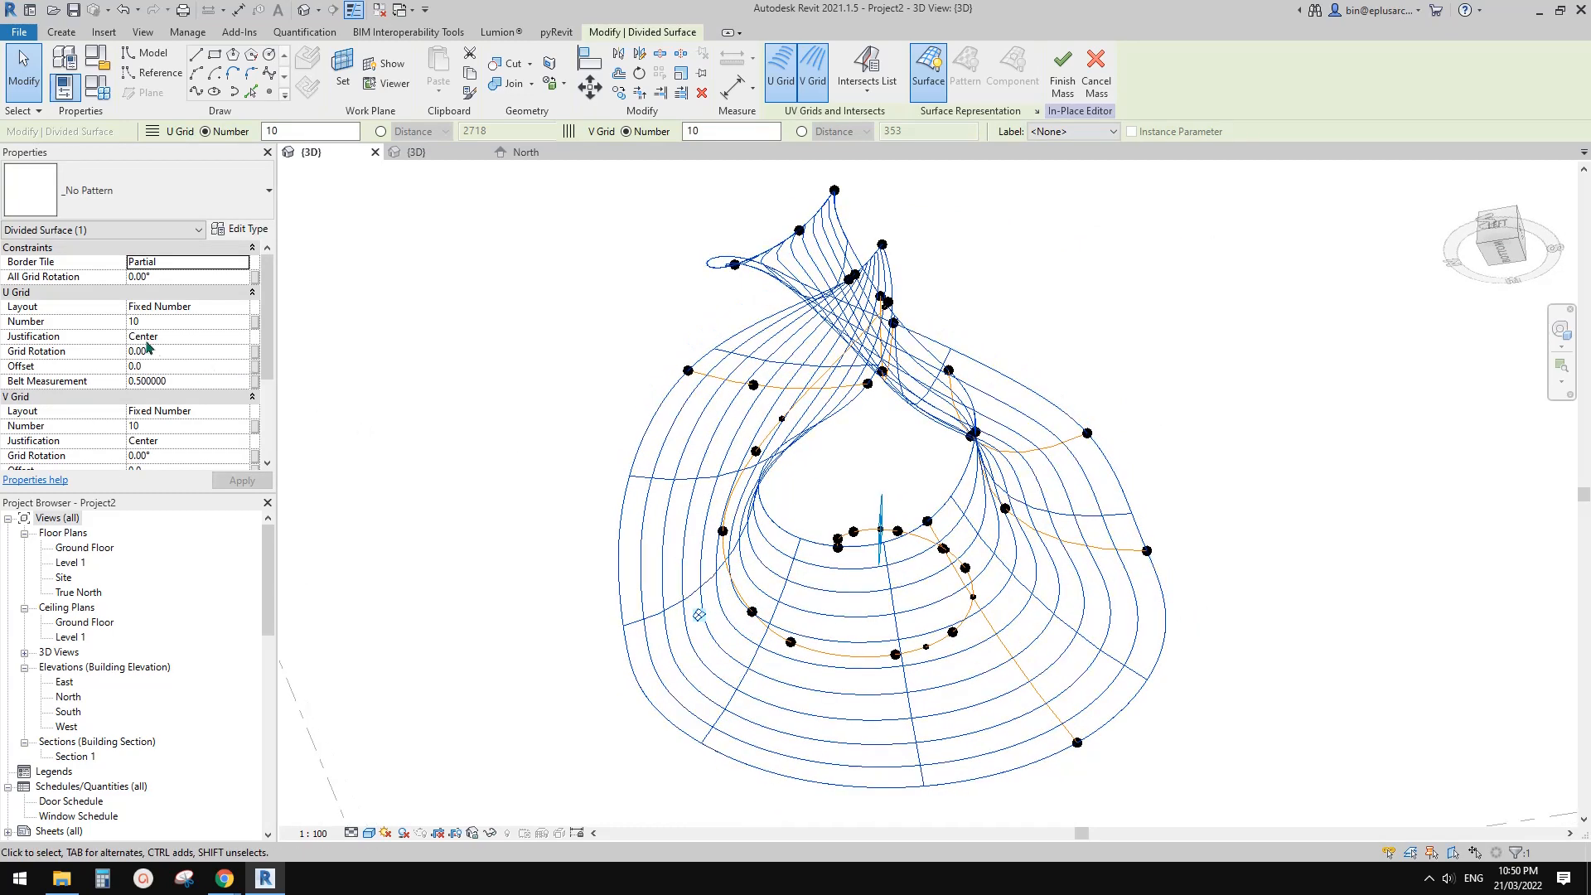
# Step: Set the divided surface's U grid number to 40, increase it to 80 and check the denser grid from several sides
pyautogui.click(175, 322)
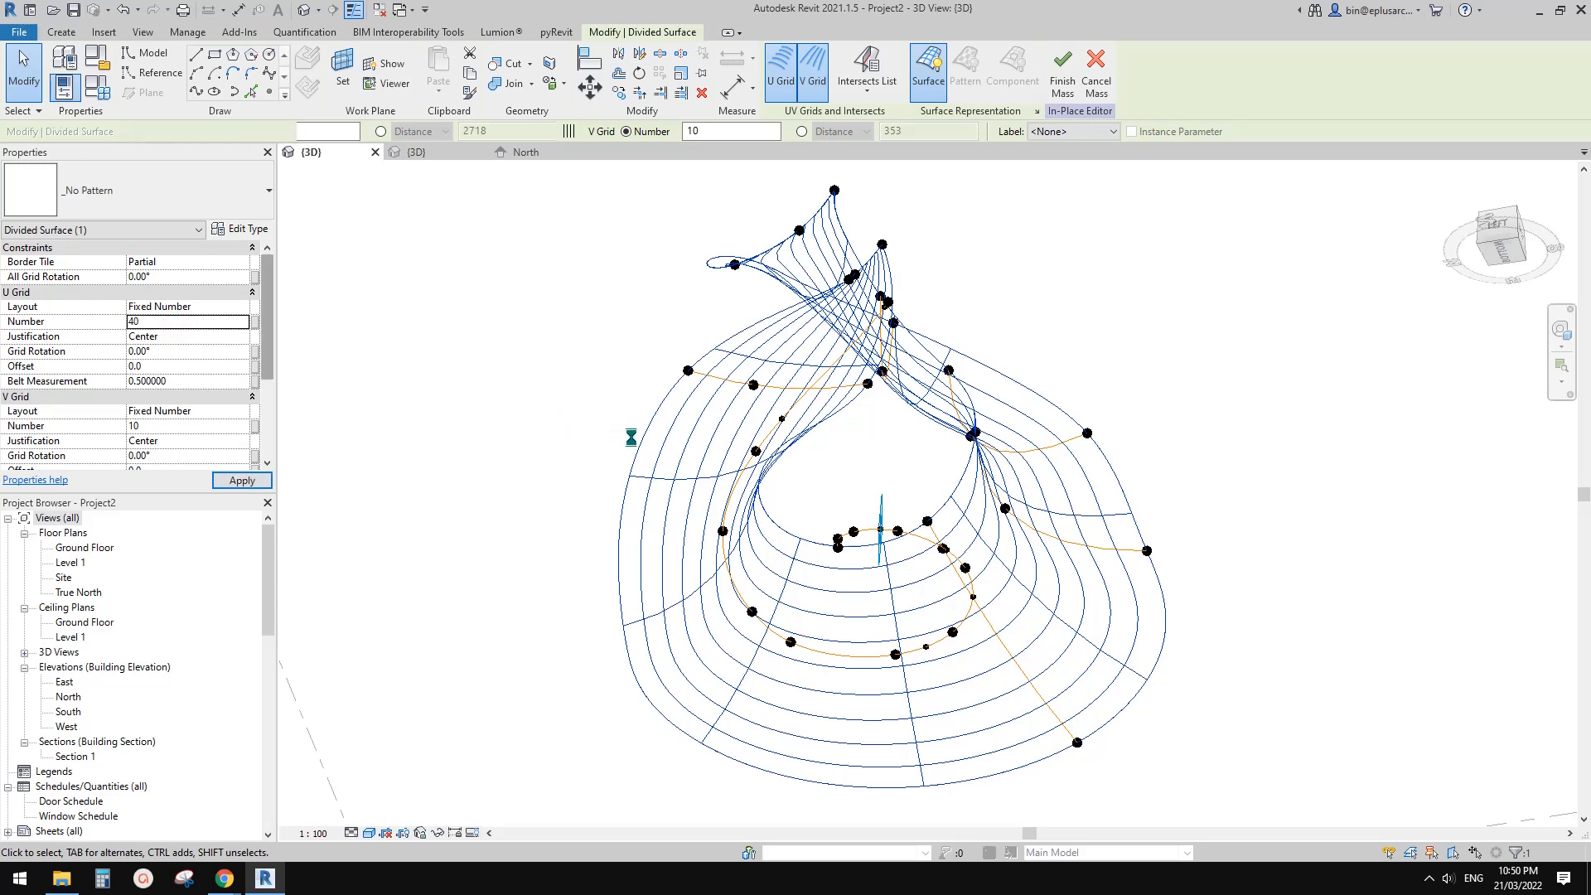
pyautogui.click(178, 325)
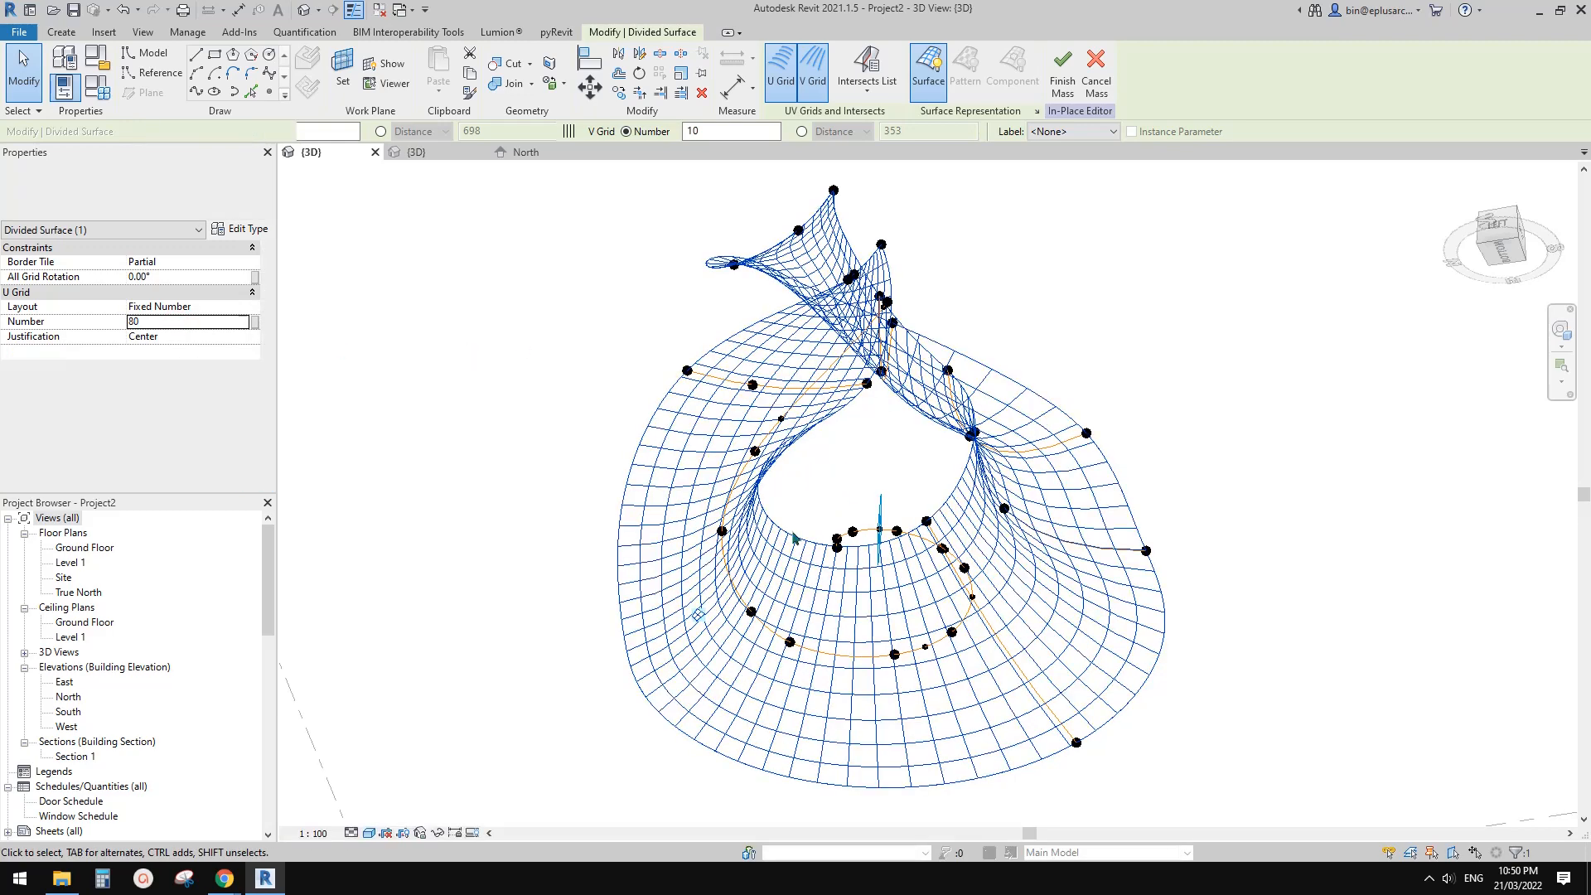
pyautogui.keyDown('shift'); pyautogui.moveTo(641, 562); pyautogui.dragTo(623, 568, button='middle'); pyautogui.keyUp('shift')
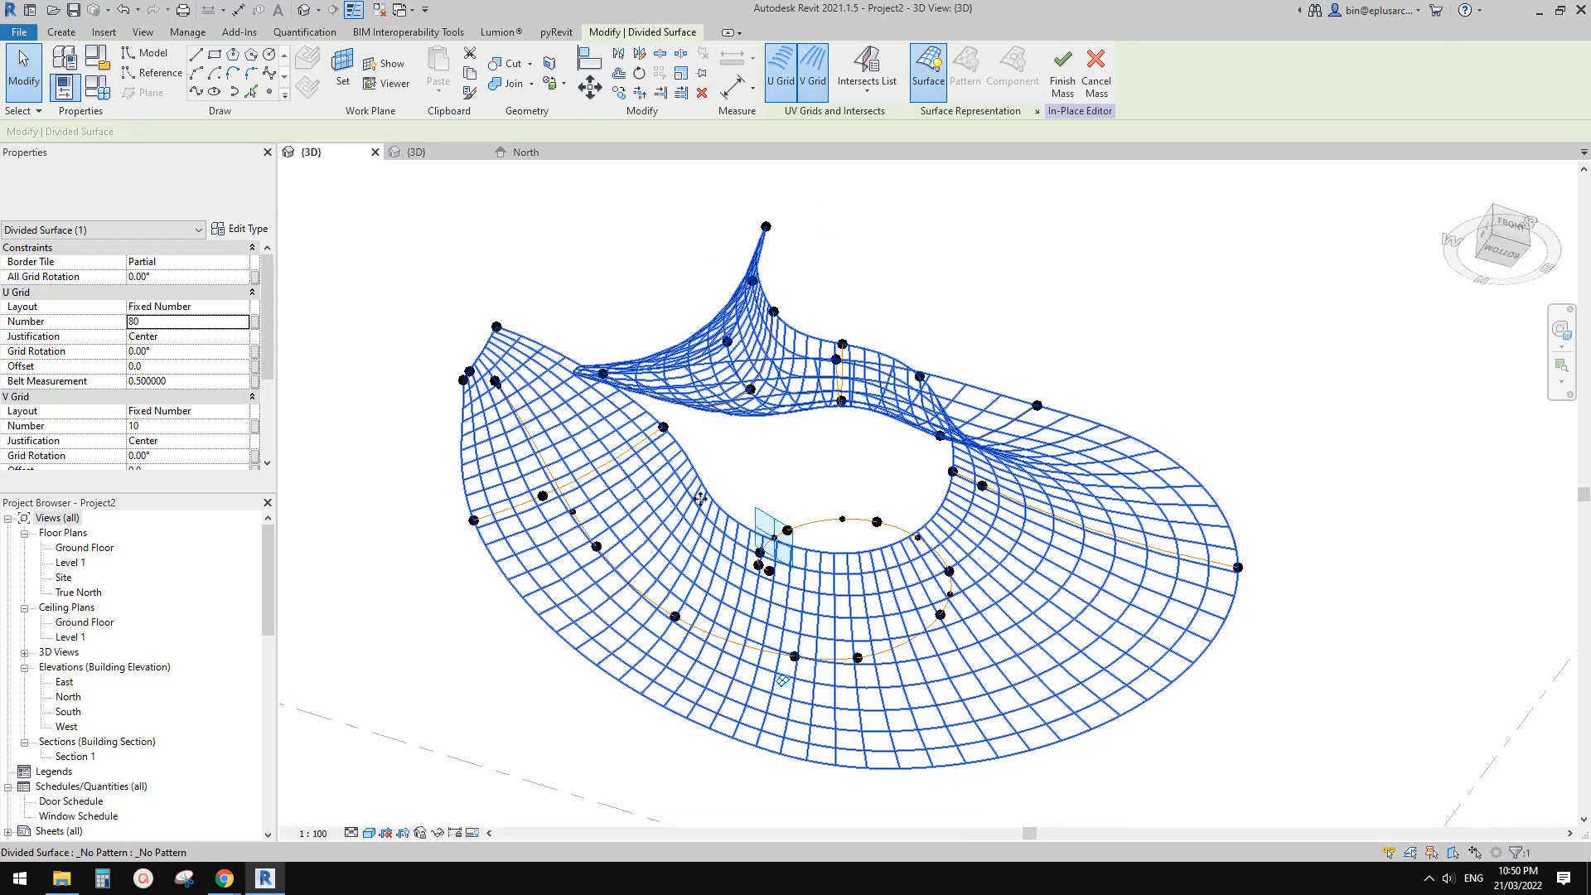
pyautogui.keyDown('shift'); pyautogui.moveTo(729, 582); pyautogui.dragTo(937, 579, button='middle'); pyautogui.keyUp('shift')
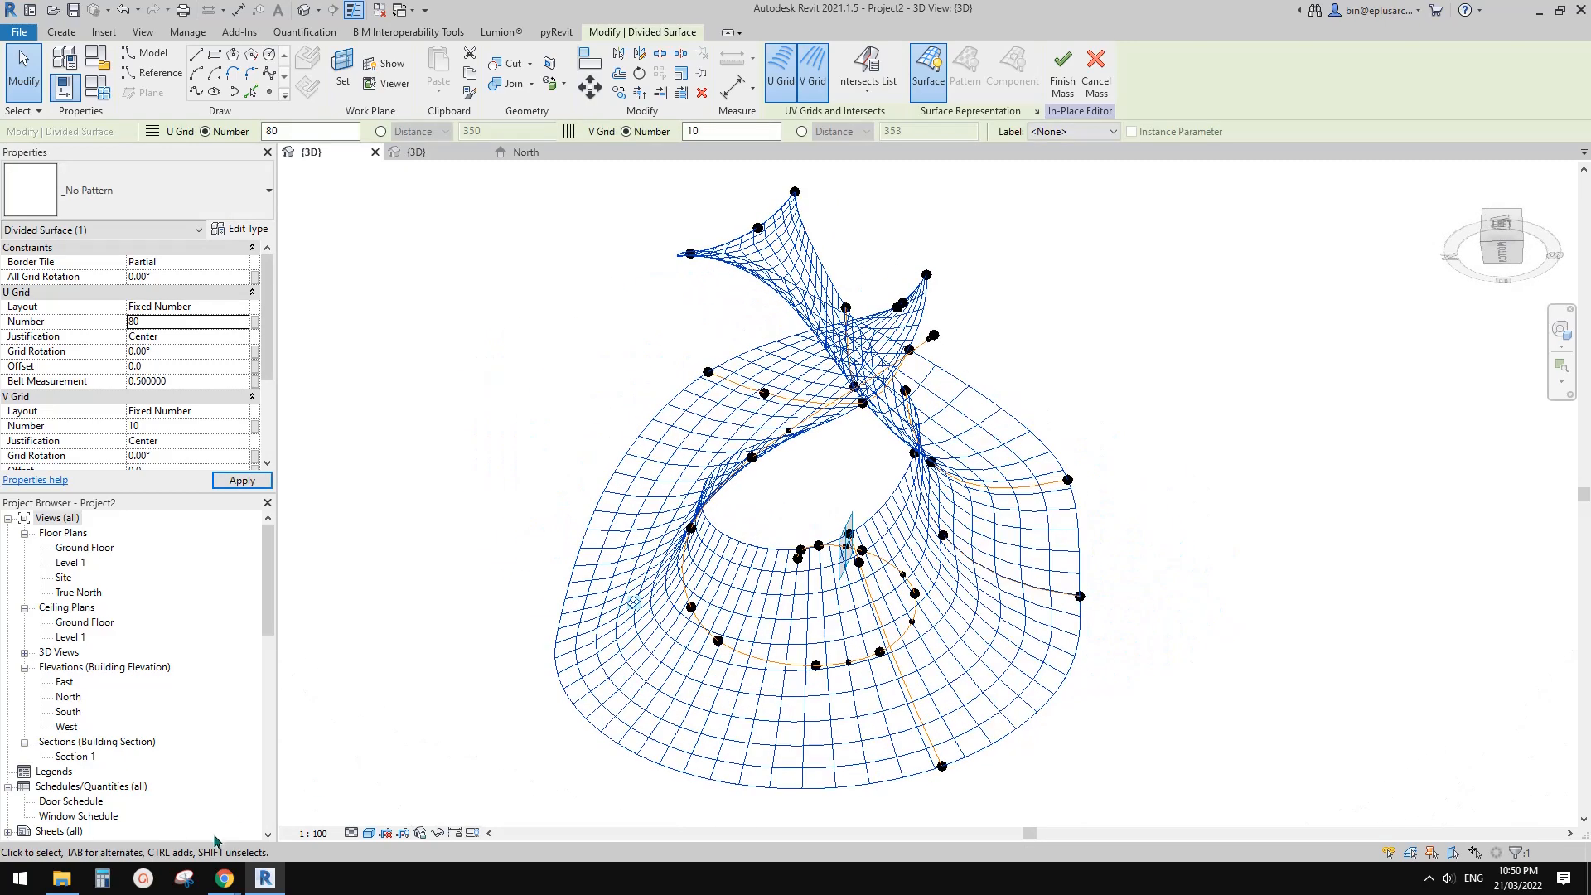
# Step: Compare the radiating timber ceiling photo in Chrome with the divided roof surface in Revit, examining the grid from several sides
pyautogui.moveTo(225, 879)
pyautogui.click(263, 820)
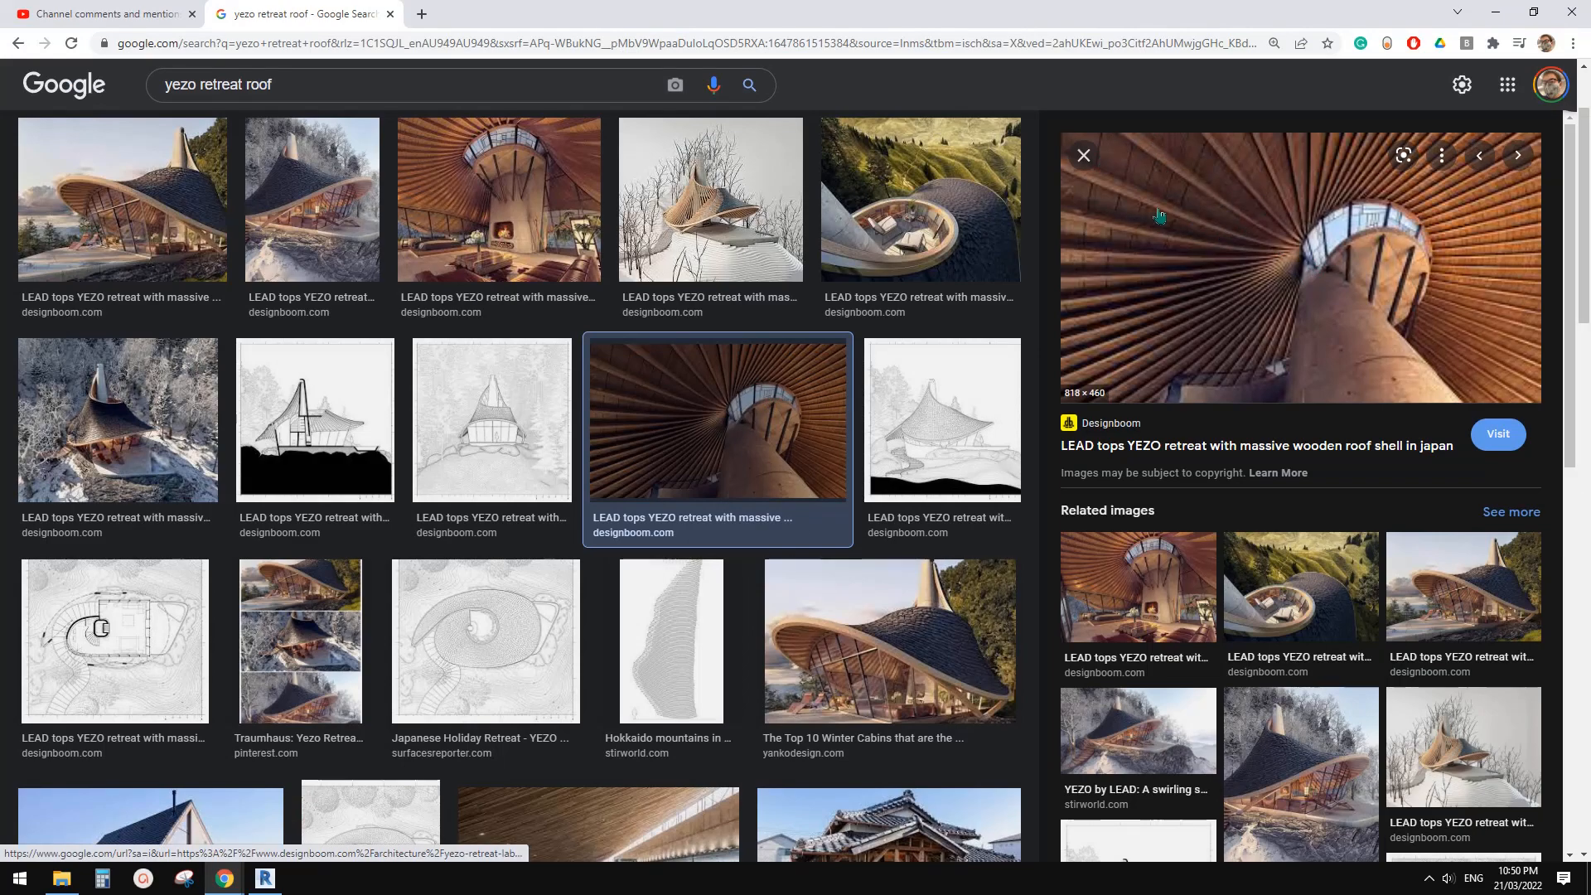
pyautogui.click(265, 878)
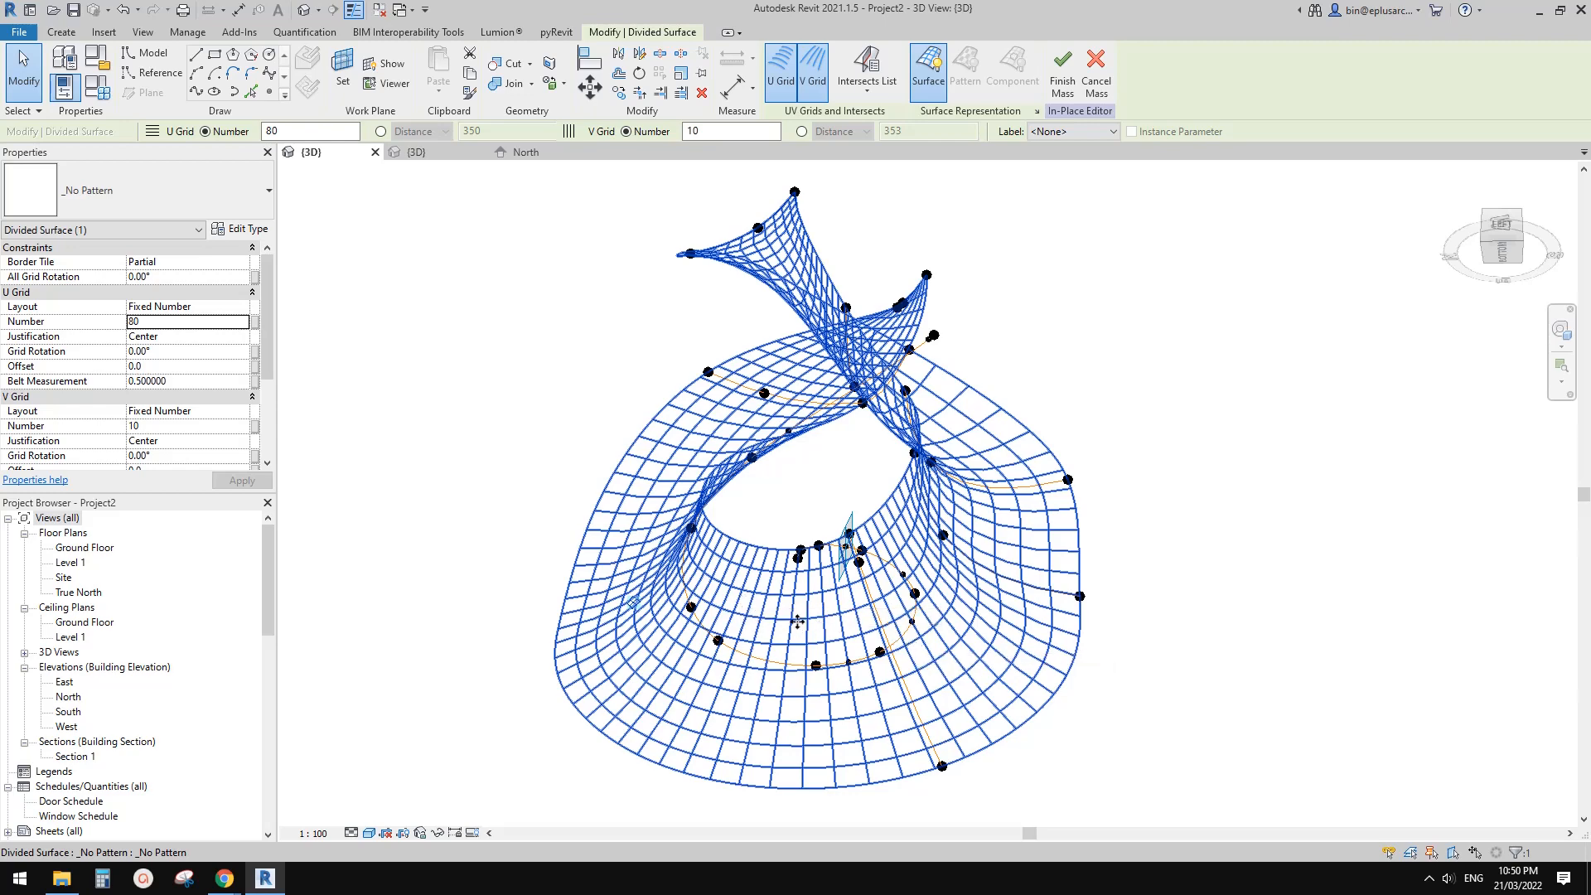
pyautogui.click(226, 879)
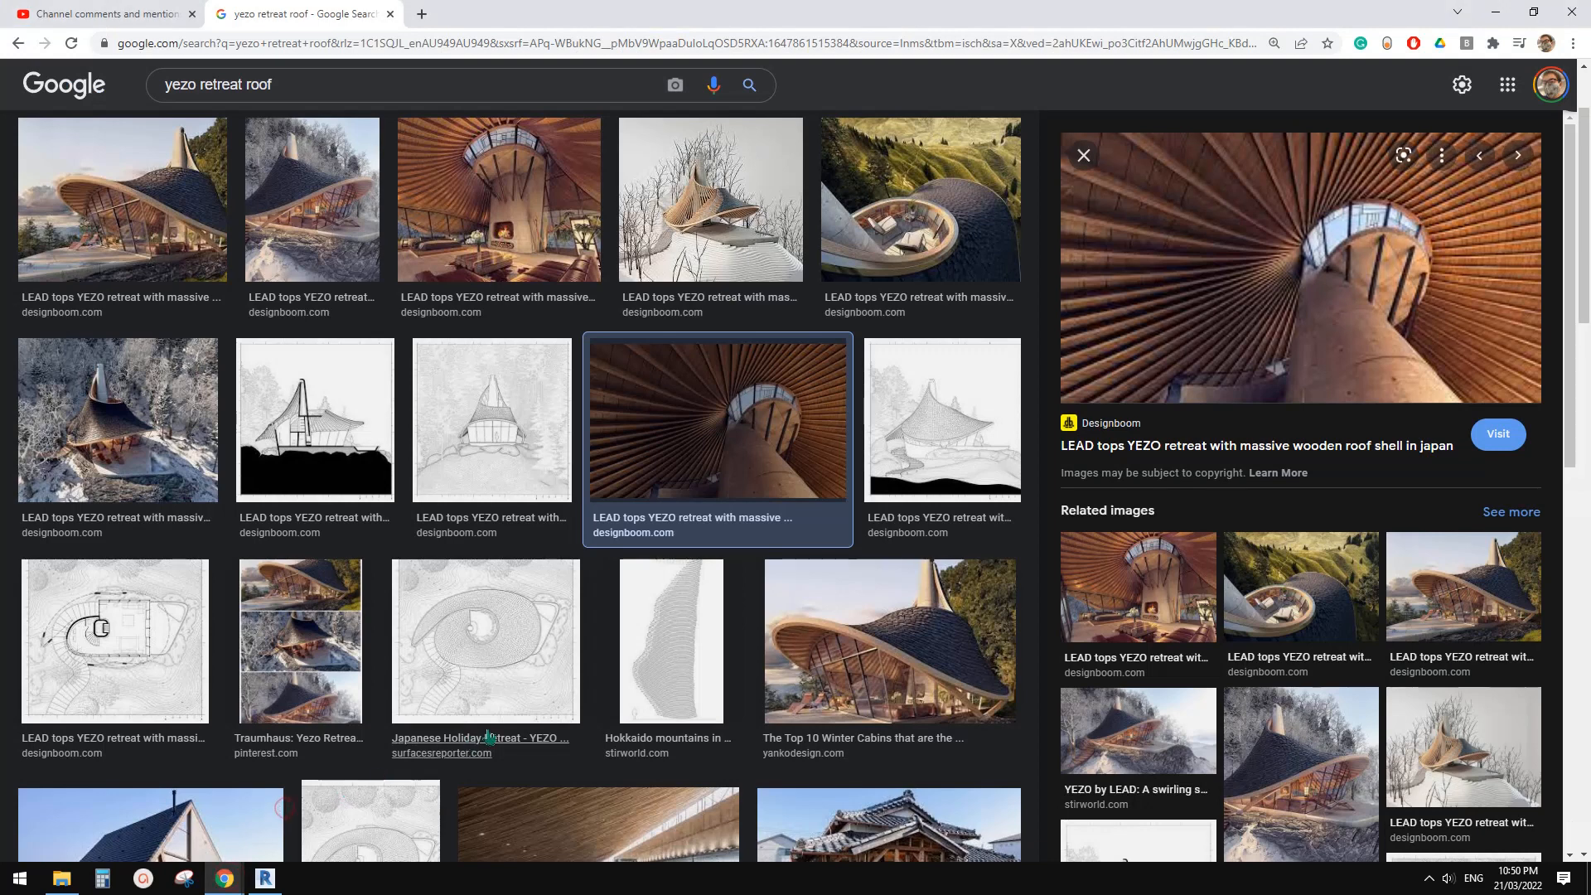
pyautogui.click(265, 878)
pyautogui.keyDown('shift'); pyautogui.moveTo(1035, 782); pyautogui.dragTo(837, 646, button='middle'); pyautogui.keyUp('shift')
pyautogui.keyDown('shift'); pyautogui.moveTo(949, 670); pyautogui.dragTo(831, 643, button='middle'); pyautogui.keyUp('shift')
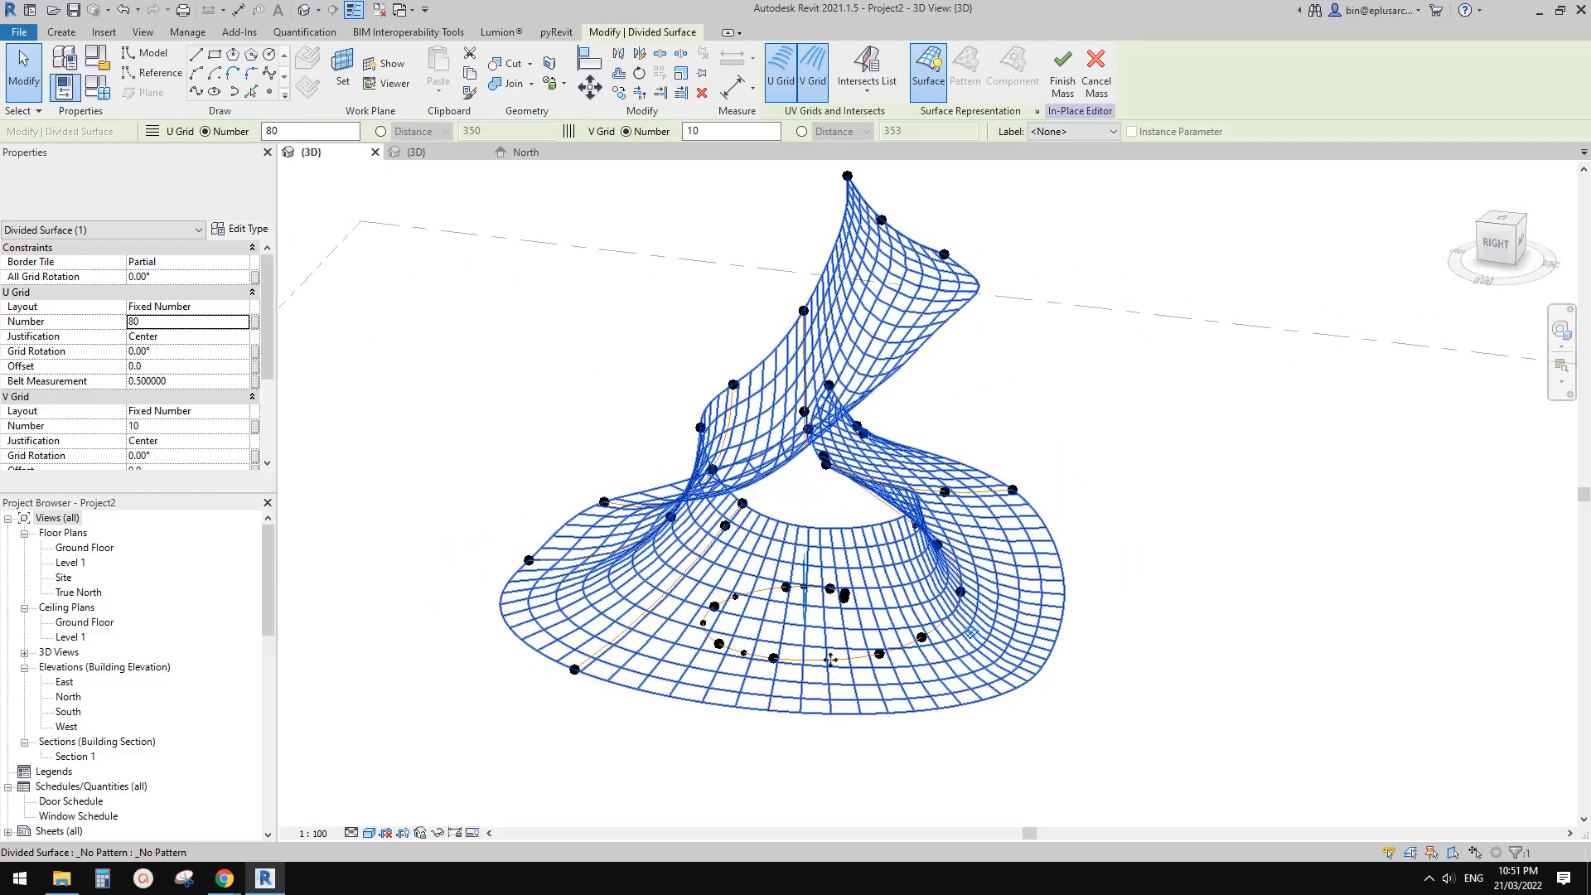
pyautogui.scroll(3, 867, 675)
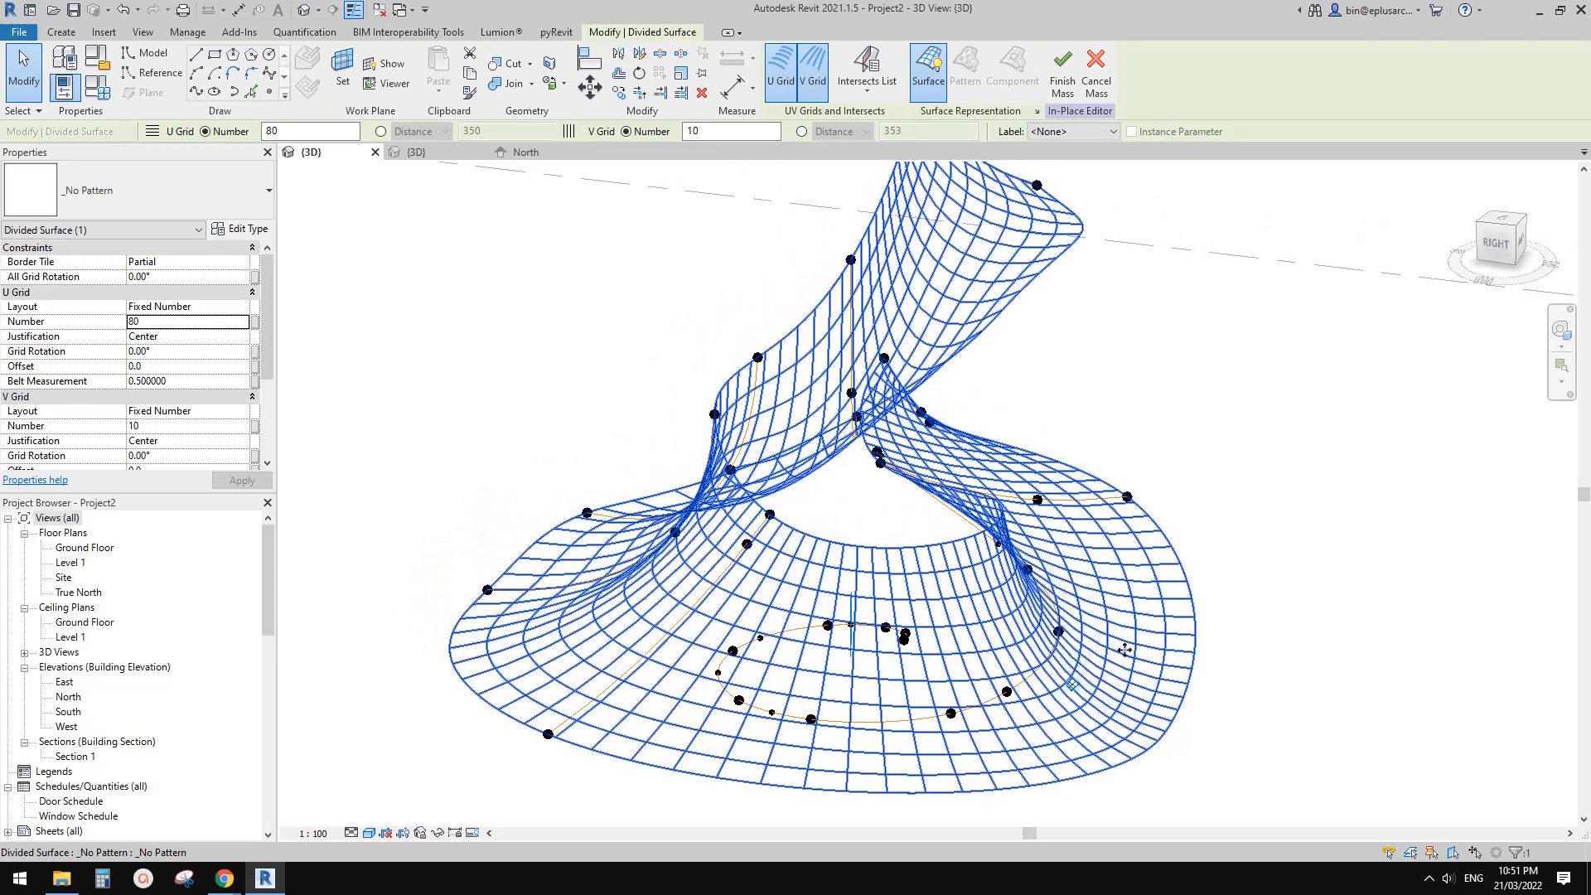
pyautogui.scroll(-2, 1209, 605)
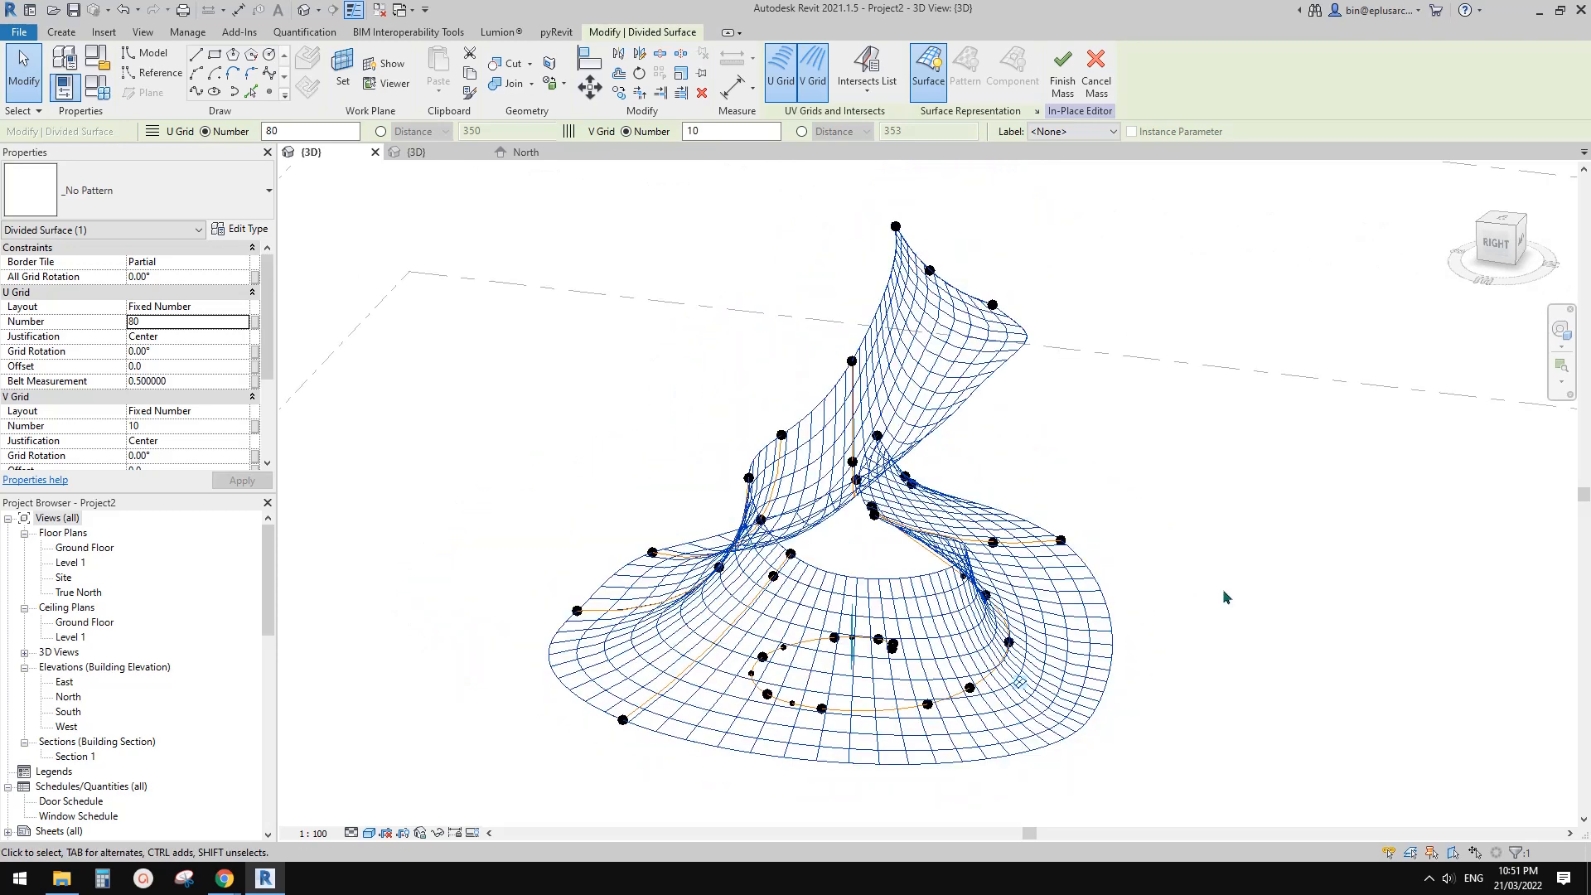